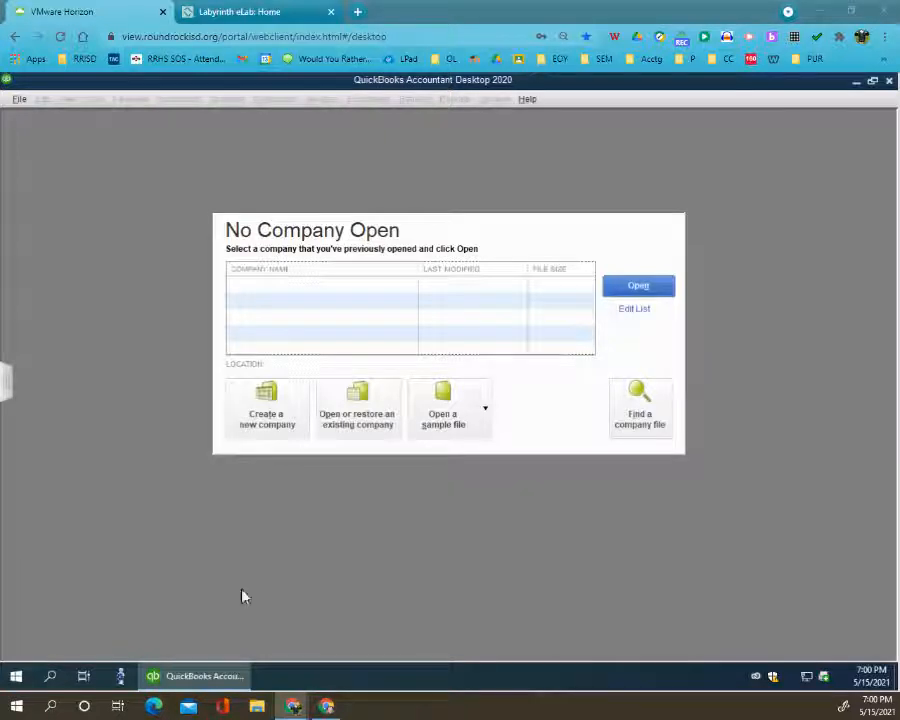
- Start a detailed setup of a new company and enter Skortis Landscaping, LLC as the company and legal name
{"action": "left_click", "coordinate": [275, 410]}
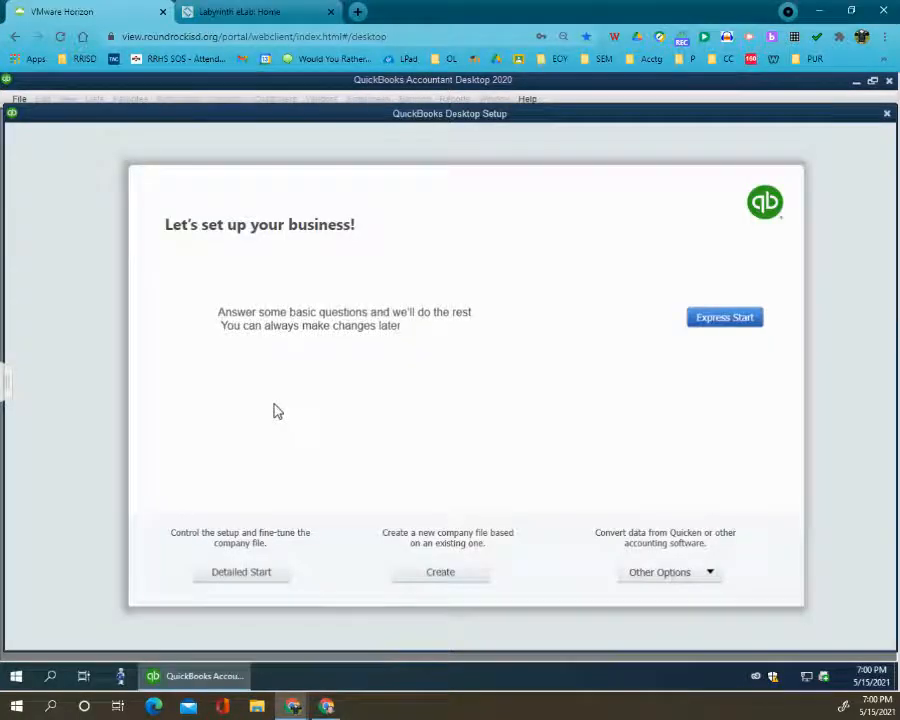
{"action": "left_click", "coordinate": [252, 576]}
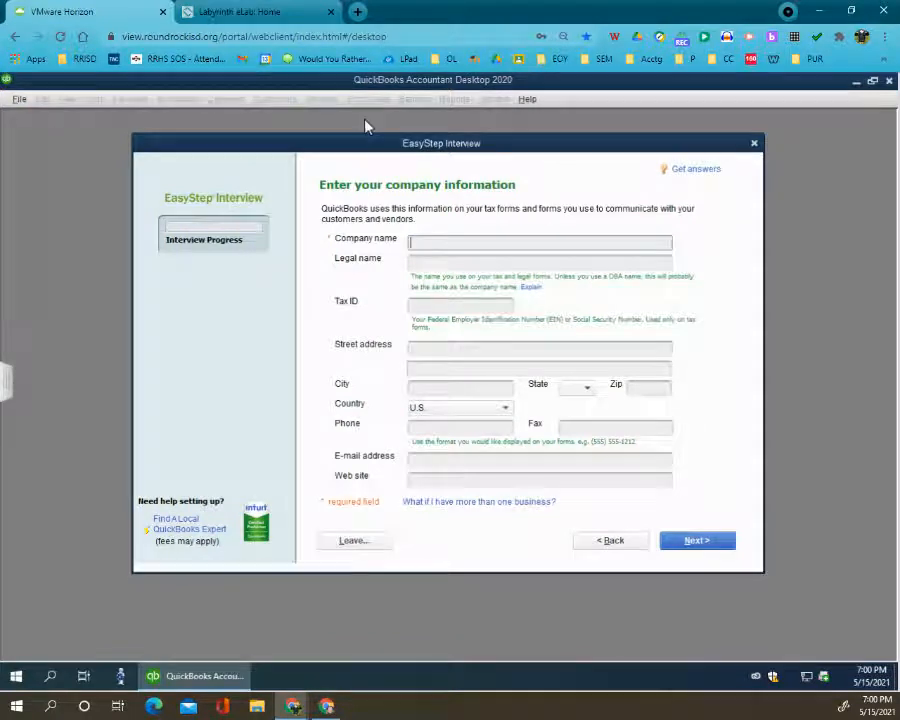
{"action": "type", "text": "Skortis"}
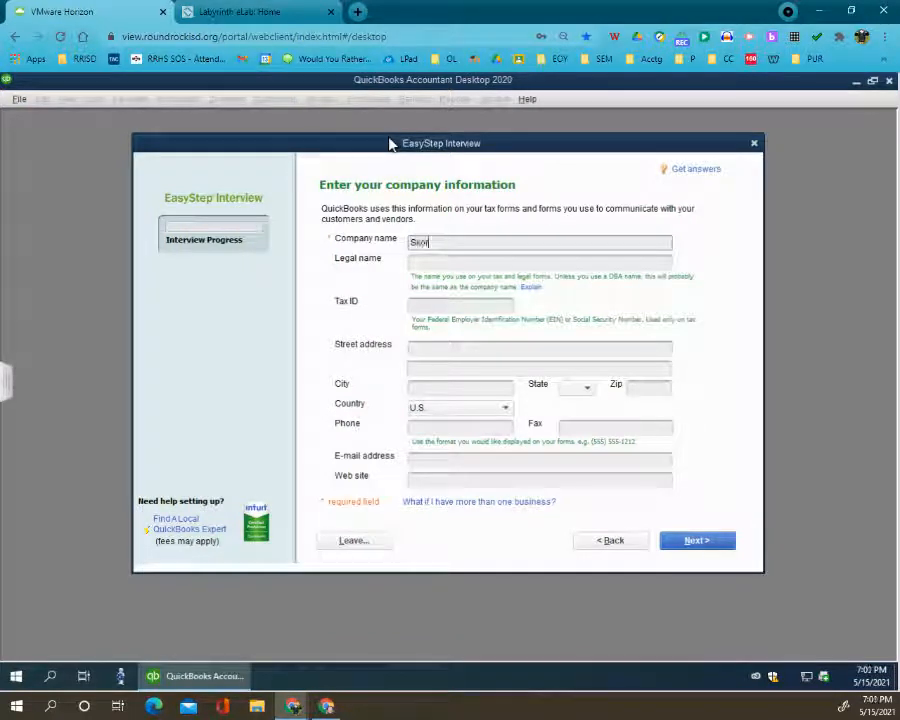
{"action": "type", "text": " Landinaping, LL"}
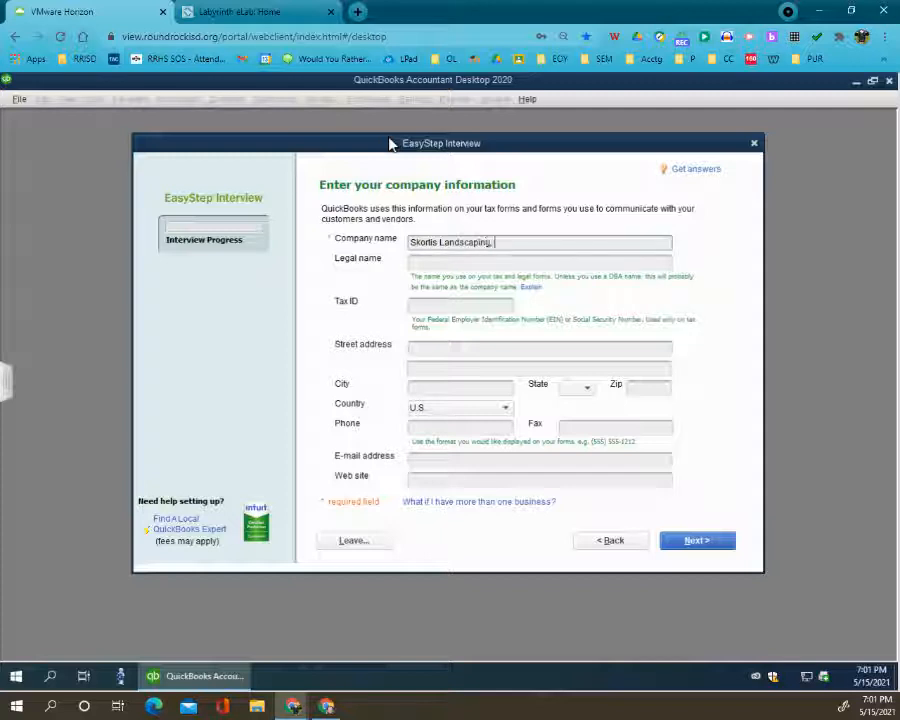
{"action": "type", "text": "C"}
{"action": "key", "text": "Tab"}
{"action": "key", "text": "Tab"}
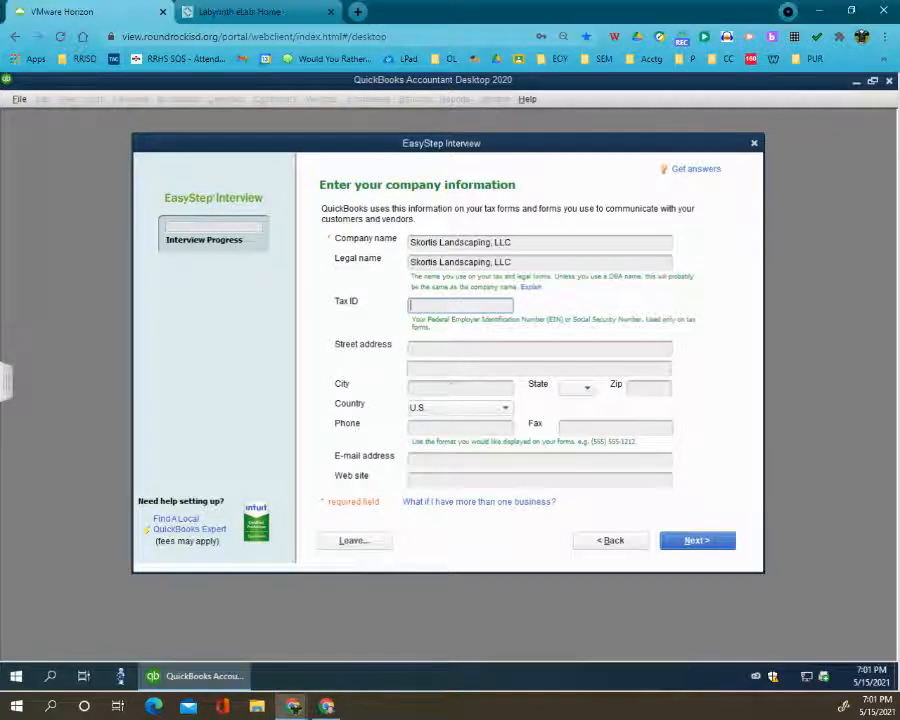
- Fill in the company's tax ID, street address and city
{"action": "type", "text": "98-7654321"}
{"action": "key", "text": "Tab"}
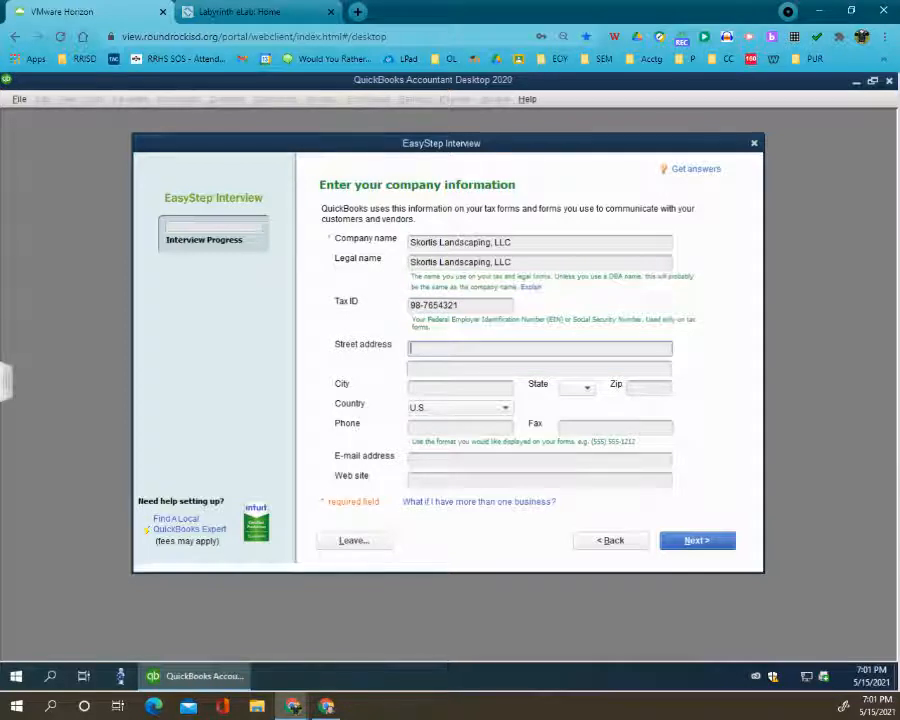
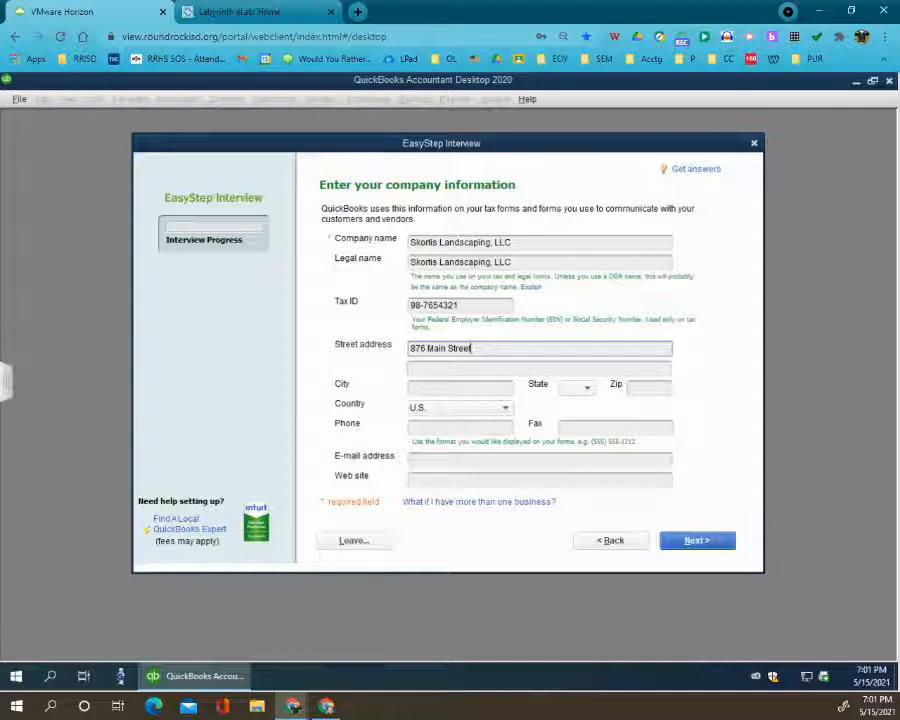
{"action": "key", "text": "Tab"}
{"action": "key", "text": "Tab"}
{"action": "type", "text": "Poway"}
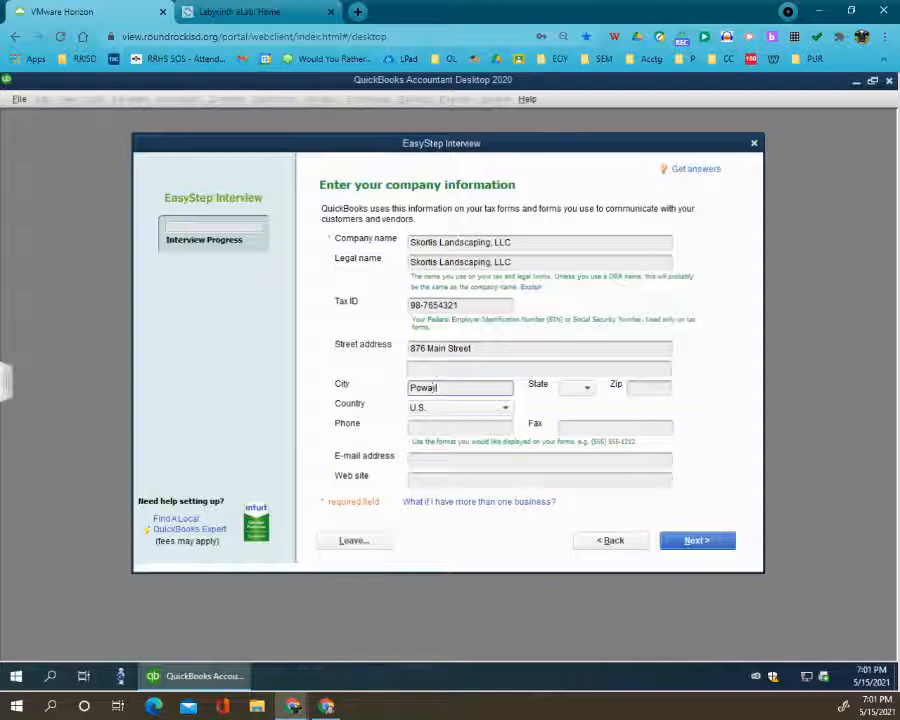
- Set the company's state to CA and enter its ZIP code, keeping U.S. as the country
{"action": "key", "text": "Tab"}
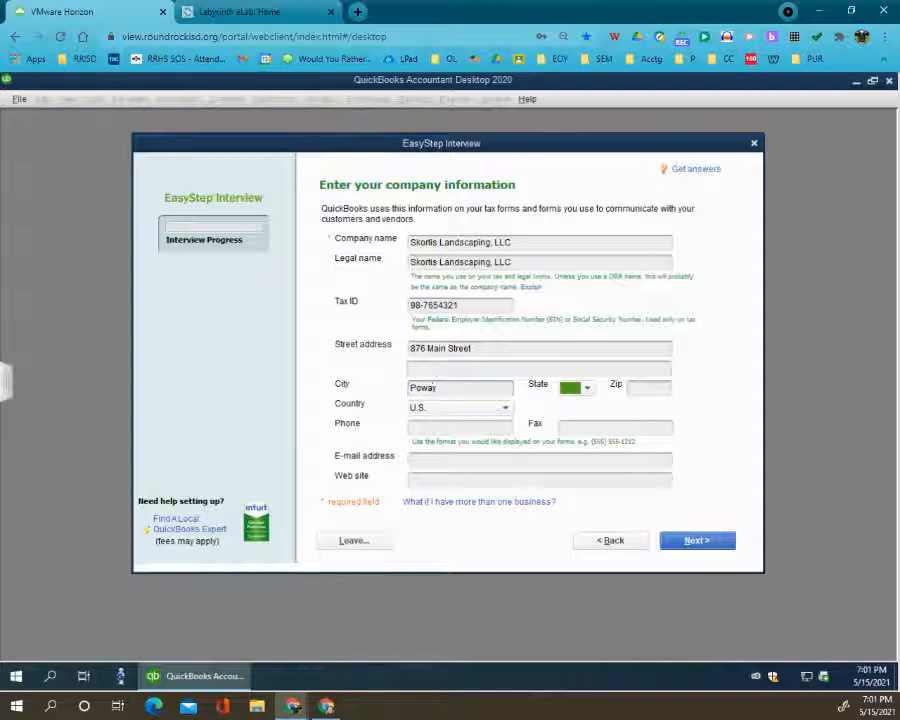
{"action": "type", "text": "acocc"}
{"action": "key", "text": "Tab"}
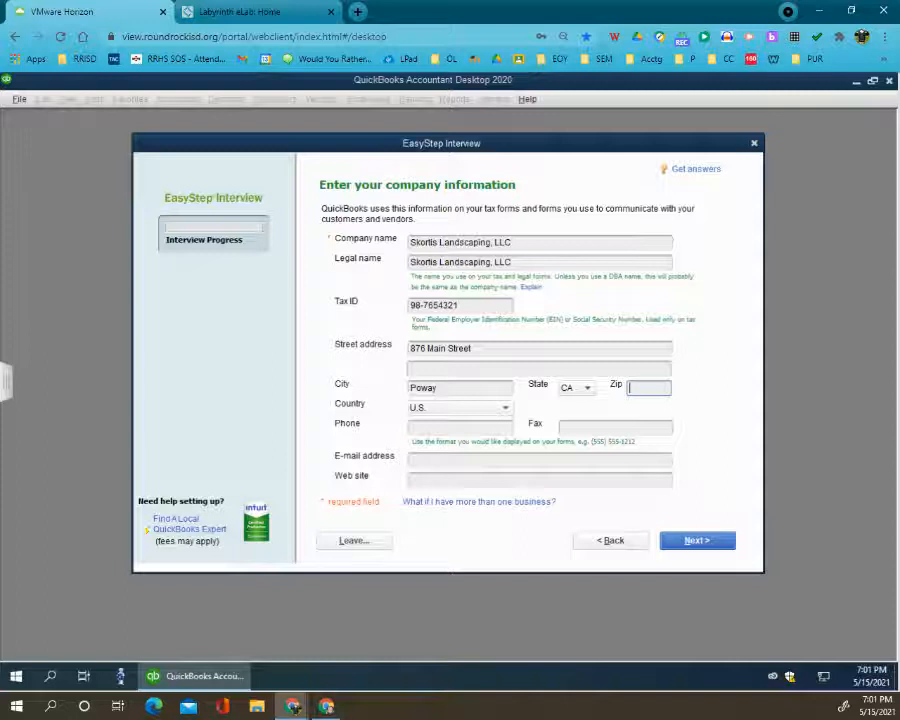
{"action": "type", "text": "92064"}
{"action": "key", "text": "Tab"}
{"action": "key", "text": "Tab"}
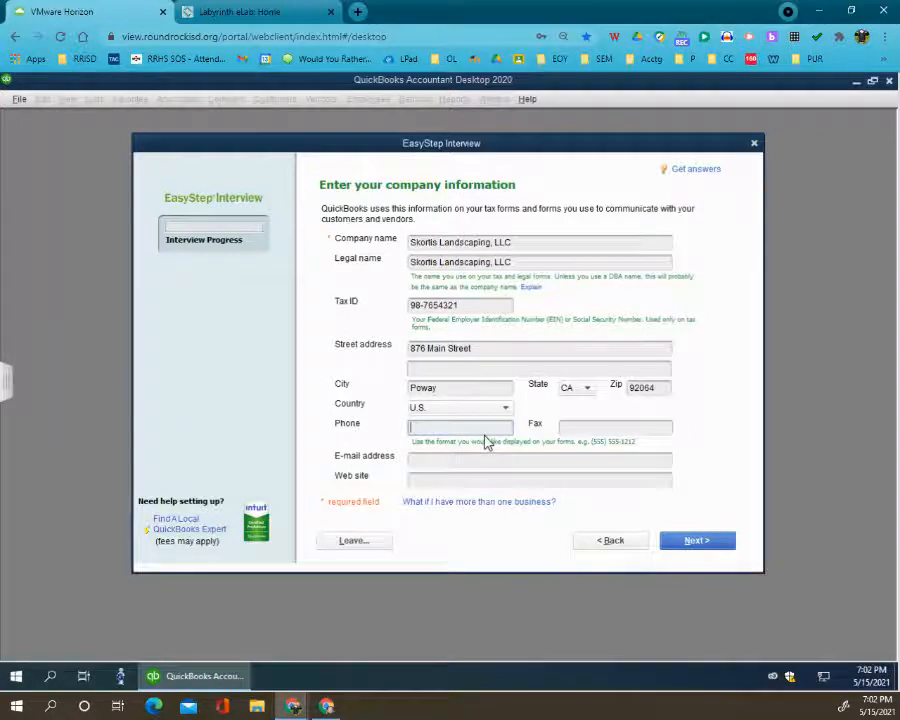
- Enter the company's phone number with its area code in parentheses and leave the fax number blank
{"action": "type", "text": "("}
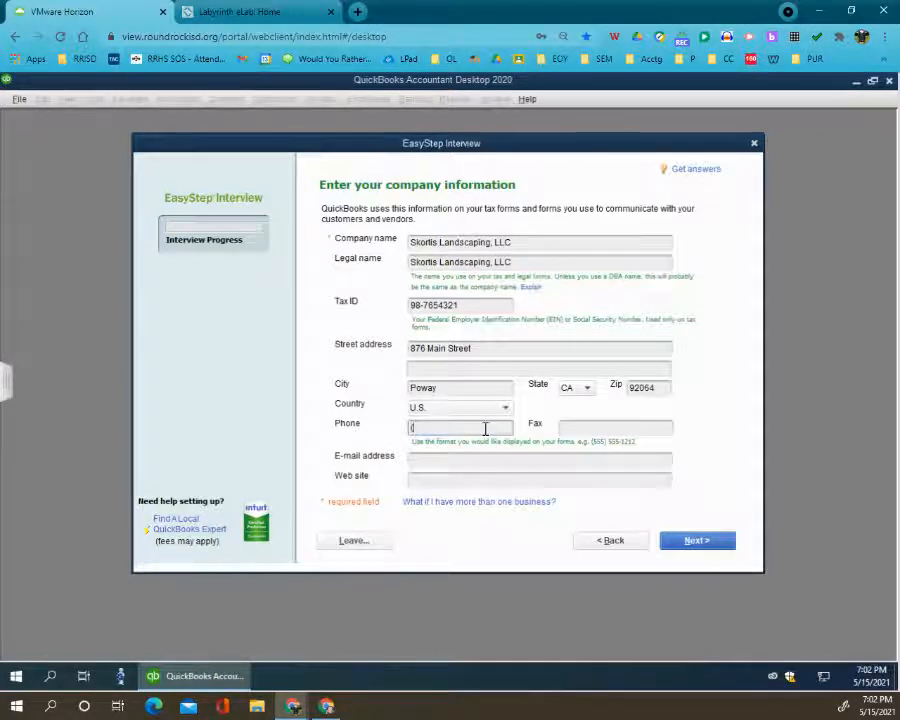
{"action": "type", "text": "858)555-4589"}
{"action": "key", "text": "Tab"}
{"action": "key", "text": "Tab"}
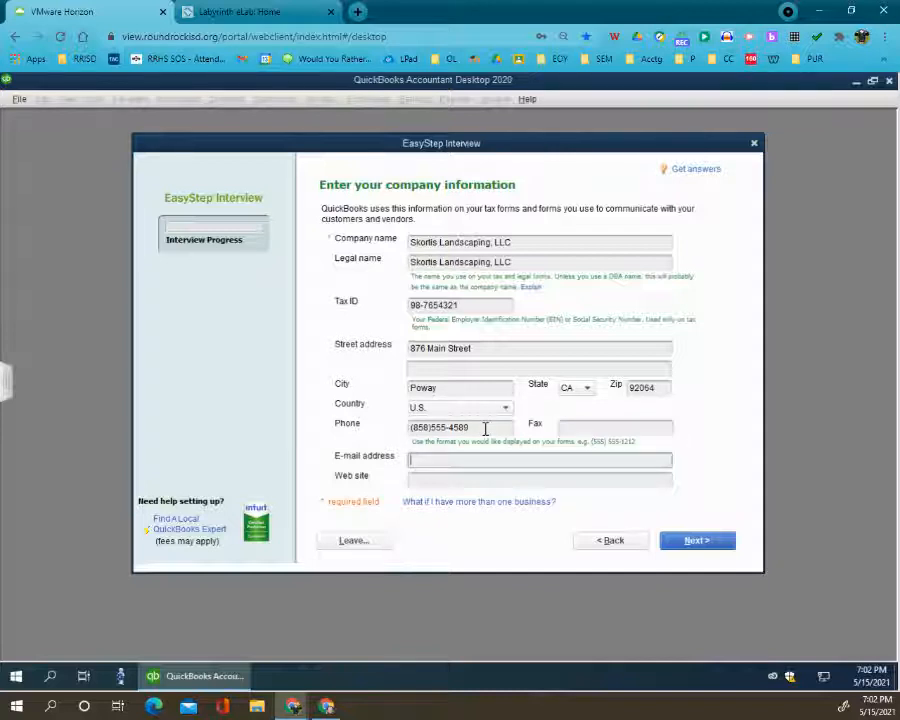
- Enter the company's e-mail address, leave the web site blank and submit the company information
{"action": "key", "text": "Tab"}
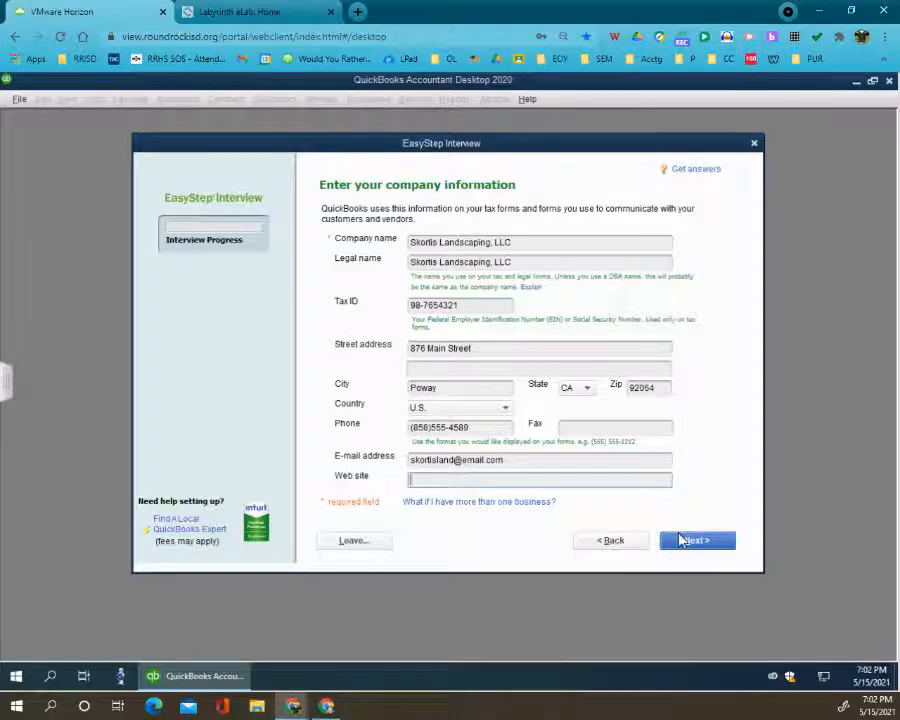
{"action": "left_click", "coordinate": [677, 545]}
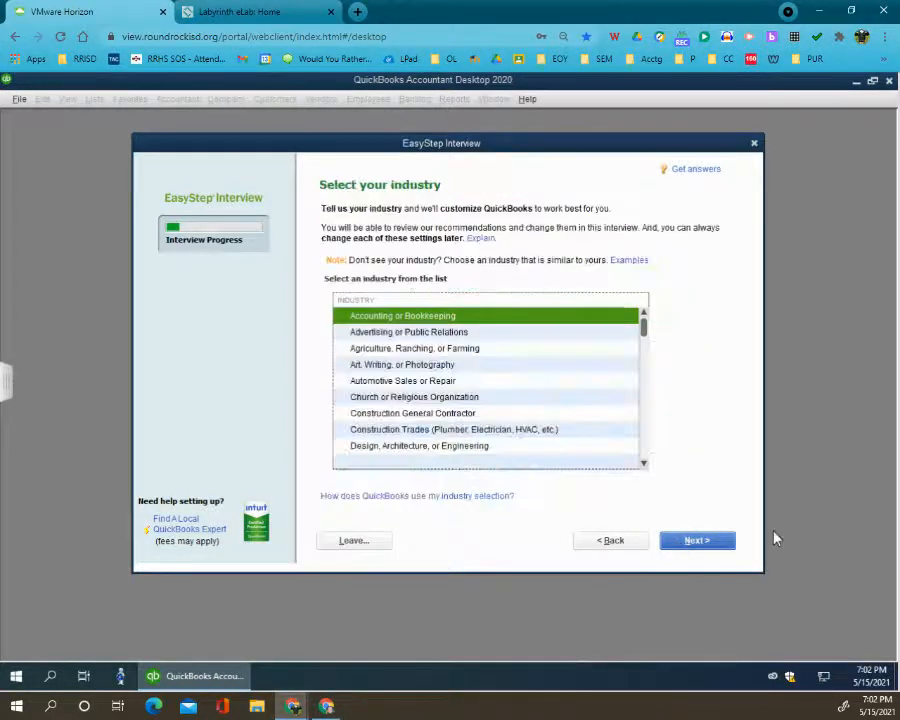
- Choose Lawn Care or Landscaping as the company's industry
{"action": "key", "text": "l"}
{"action": "key", "text": "a"}
{"action": "key", "text": "l"}
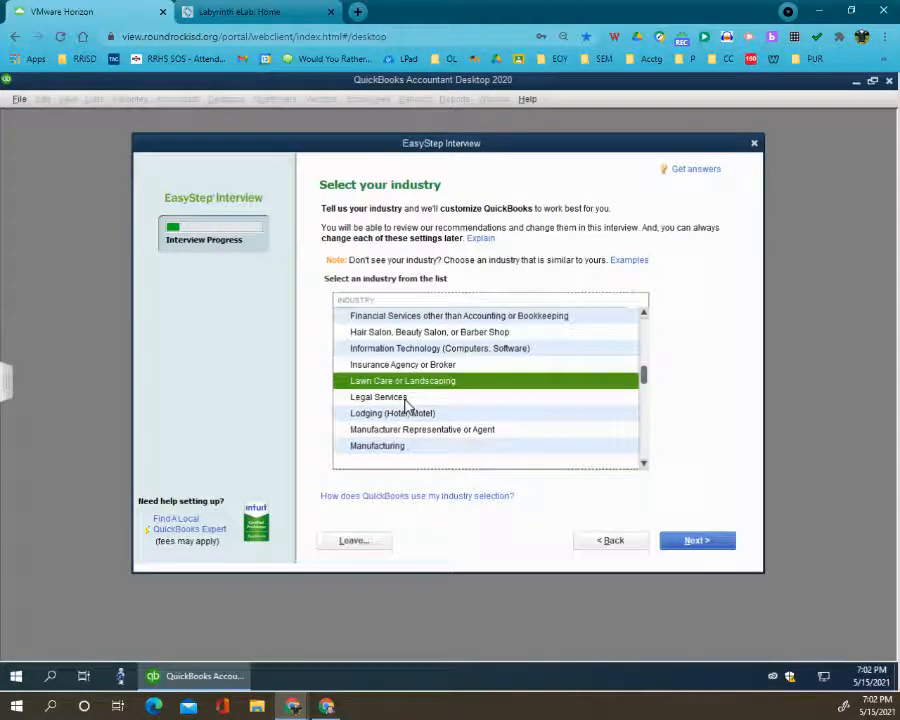
{"action": "key", "text": "Return"}
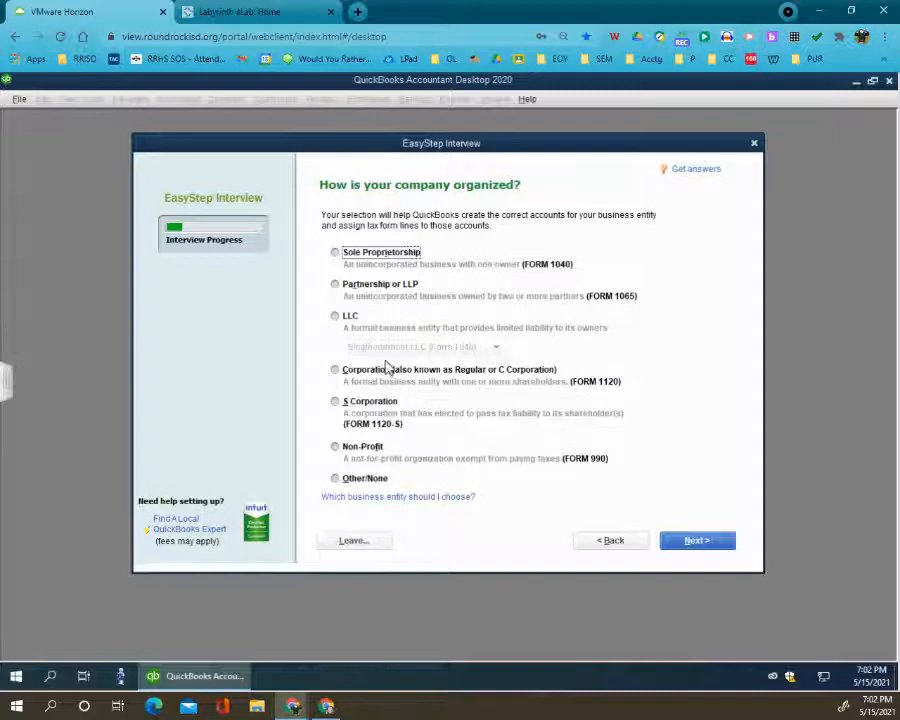
- Set the company organization to LLC, single-member (Form 1040), and accept January as the start of the fiscal year
{"action": "left_click", "coordinate": [372, 317]}
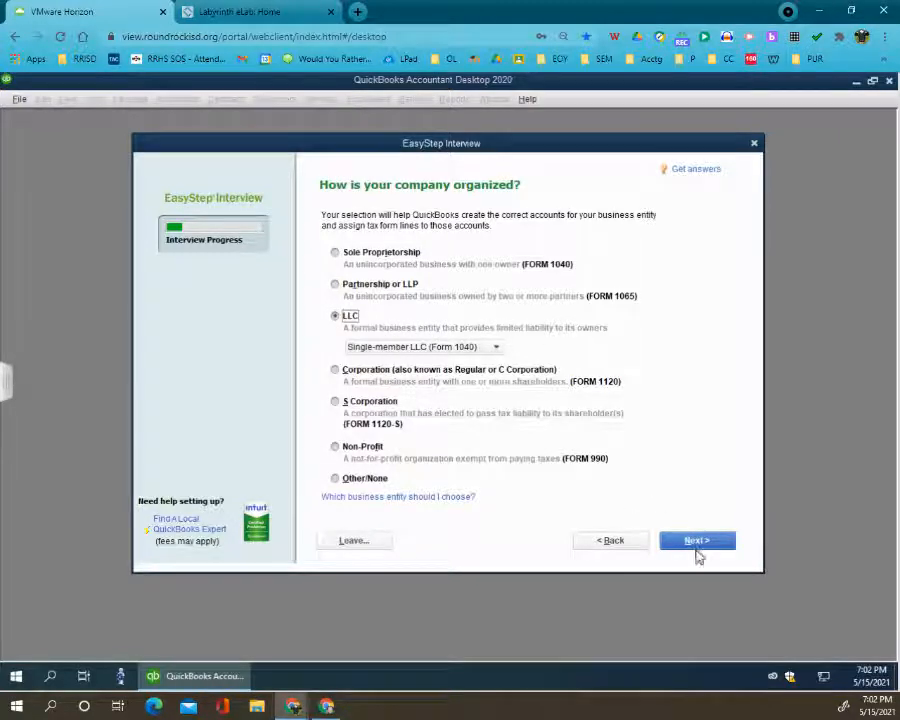
{"action": "left_click", "coordinate": [697, 542]}
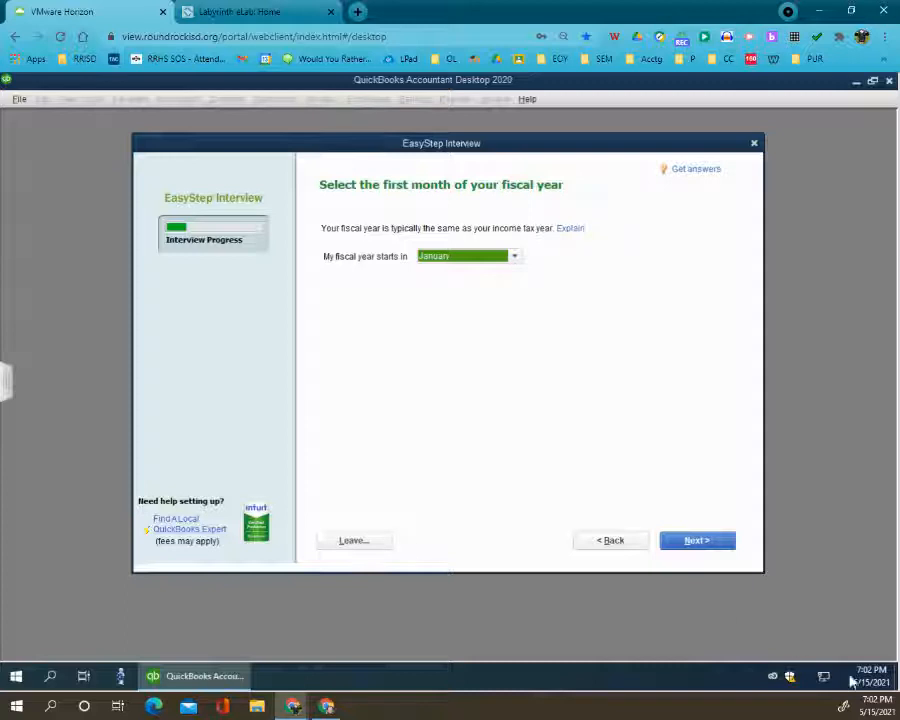
{"action": "left_click", "coordinate": [692, 541]}
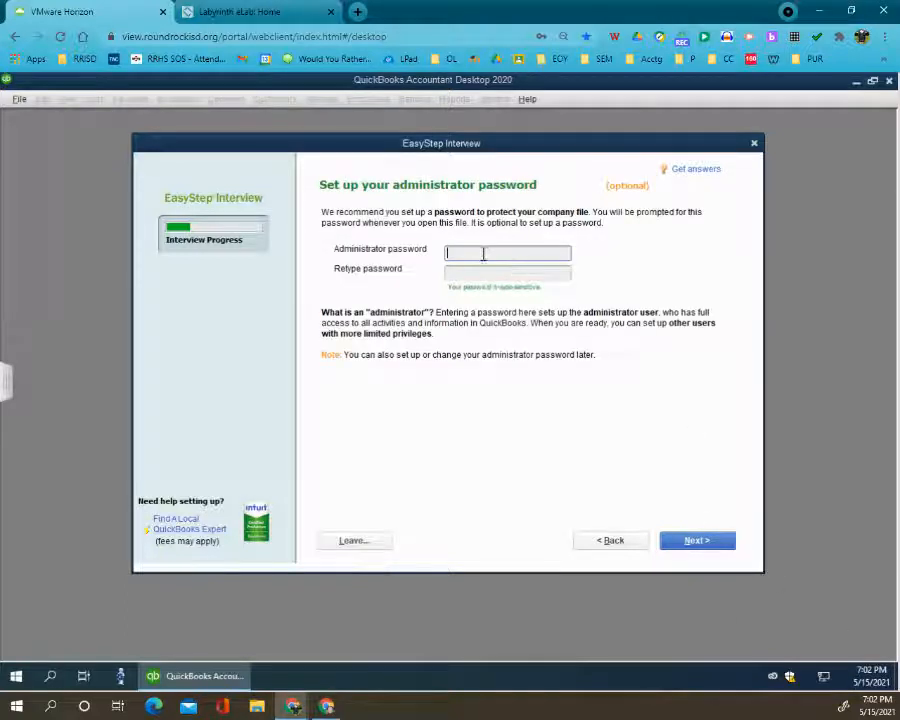
- Enter the administrator password, retype it to match and submit it
{"action": "type", "text": "•••••••••"}
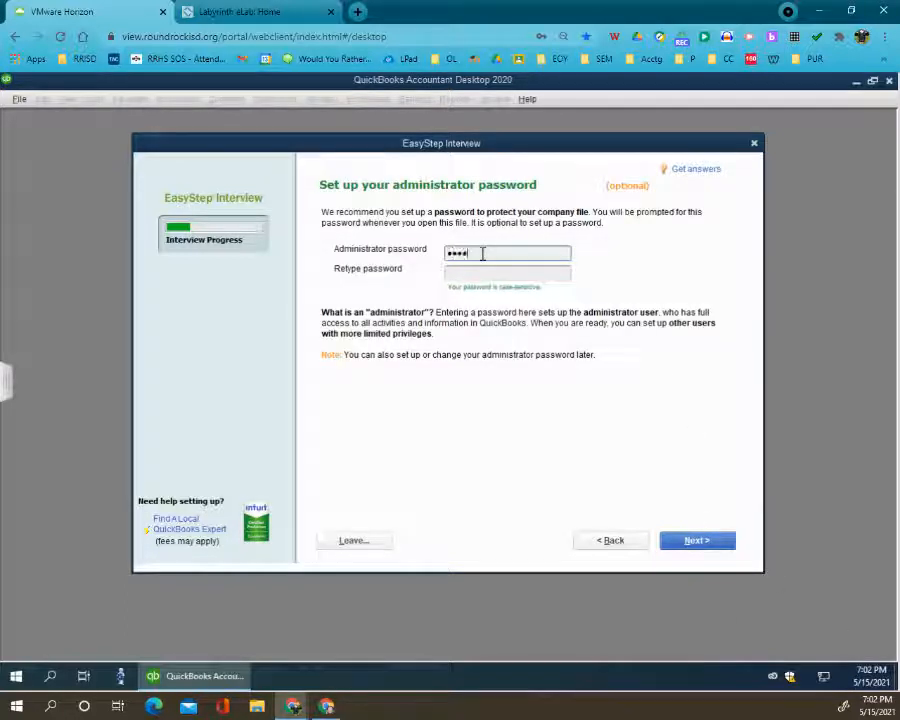
{"action": "key", "text": "Tab"}
{"action": "type", "text": "•••••••••"}
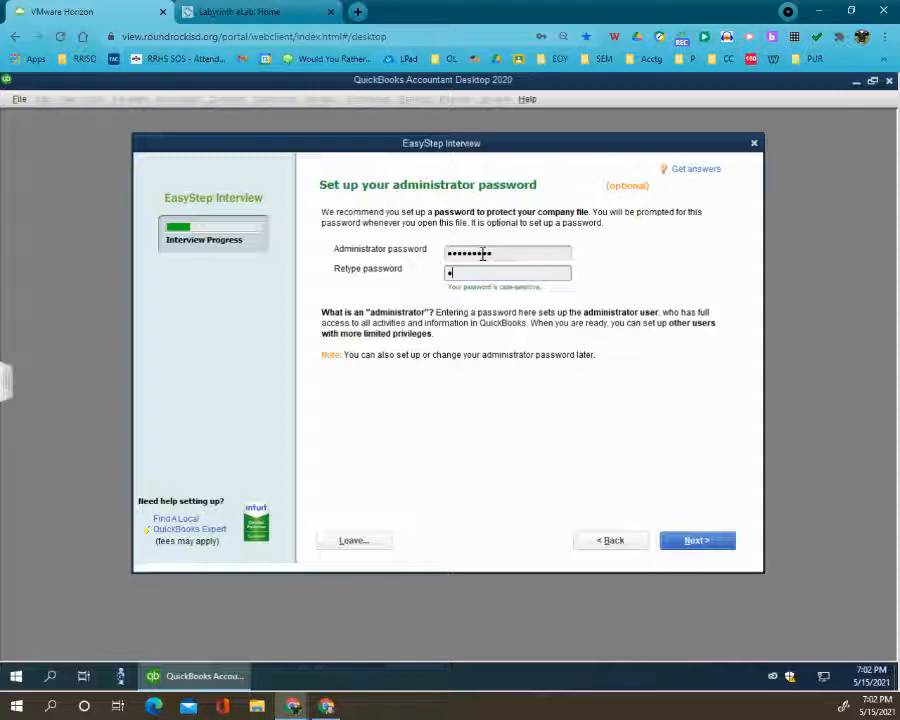
{"action": "type", "text": "•••"}
{"action": "key", "text": "BackSpace"}
{"action": "key", "text": "BackSpace"}
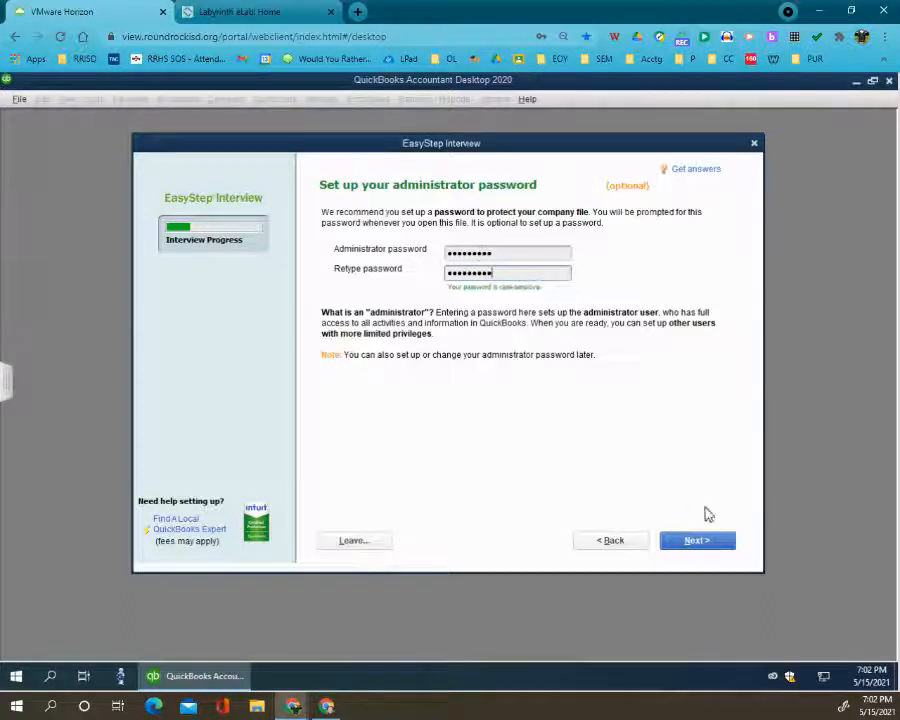
{"action": "left_click", "coordinate": [716, 545]}
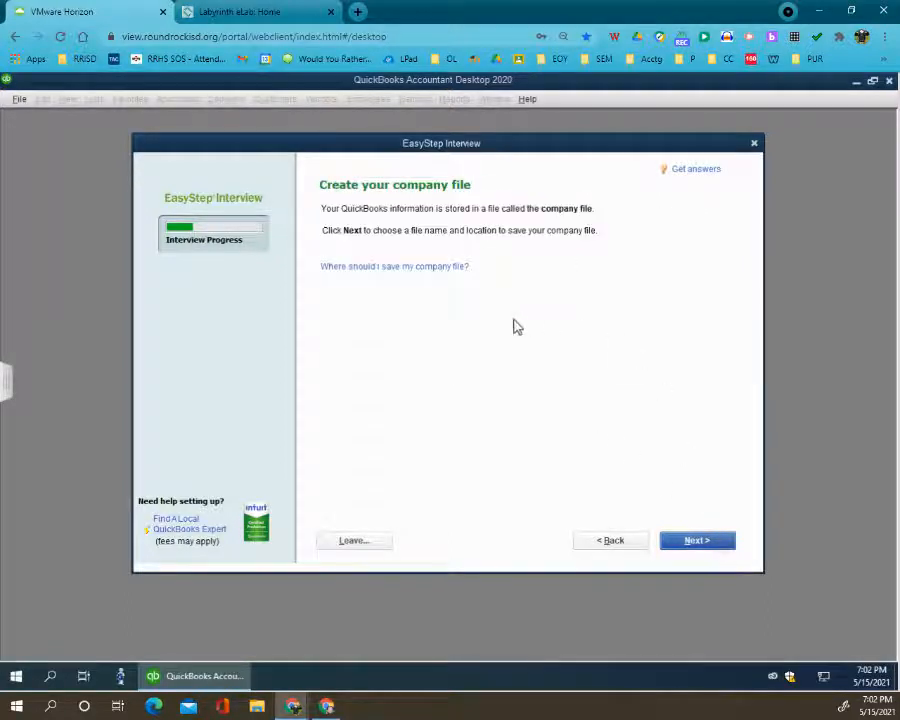
- Save the new company file as CH06_Skortis Landscaping2.QBW in the Company Files folder
{"action": "left_click", "coordinate": [692, 541]}
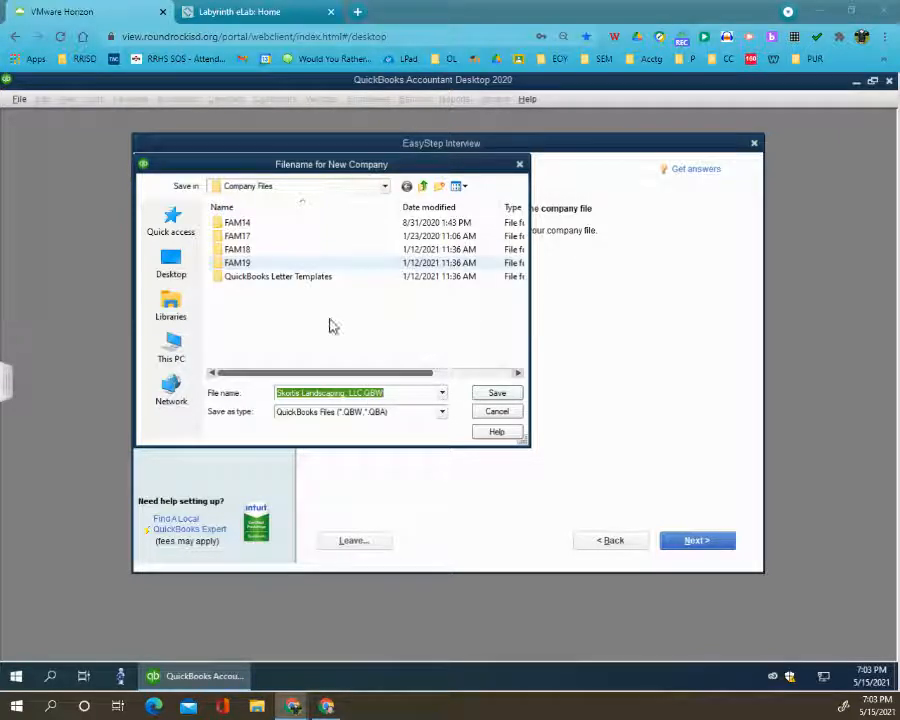
{"action": "left_click", "coordinate": [315, 393]}
{"action": "double_click", "coordinate": [315, 394]}
{"action": "left_click", "coordinate": [320, 393]}
{"action": "left_click", "coordinate": [359, 394]}
{"action": "left_click_drag", "start_coordinate": [359, 394], "coordinate": [234, 392]}
{"action": "type", "text": "CH06_Skortis Landscaping"}
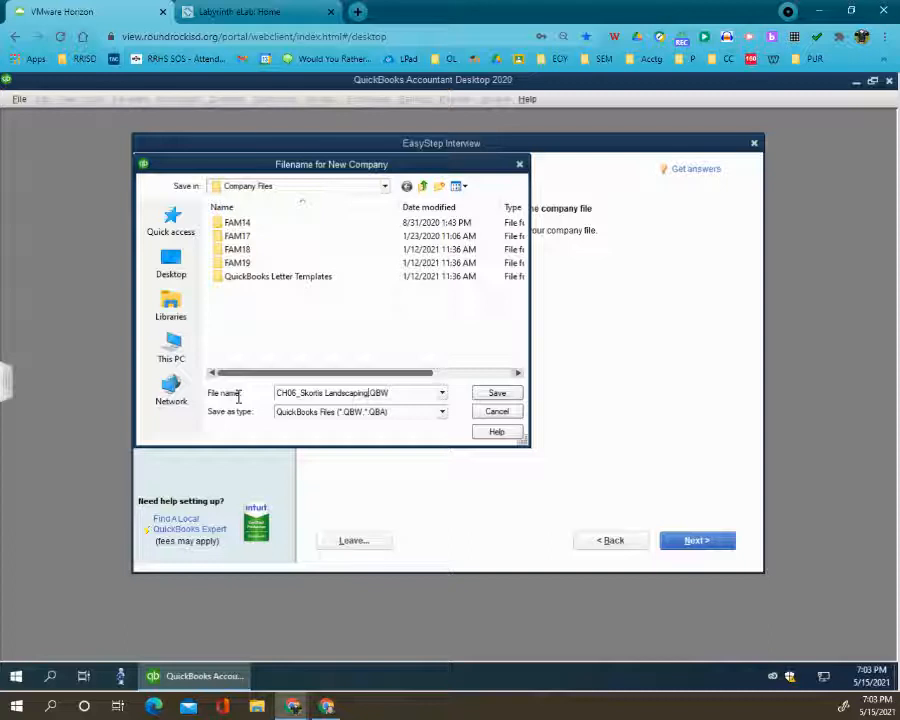
{"action": "left_click", "coordinate": [506, 396]}
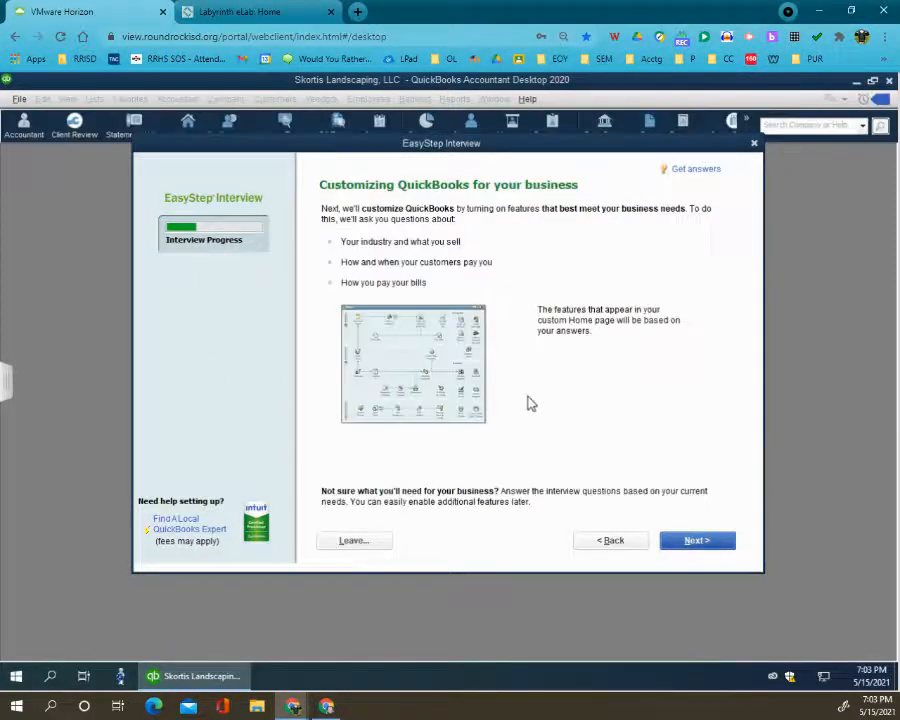
- Begin customizing the company file and specify that the business sells both services and products
{"action": "left_click", "coordinate": [679, 539]}
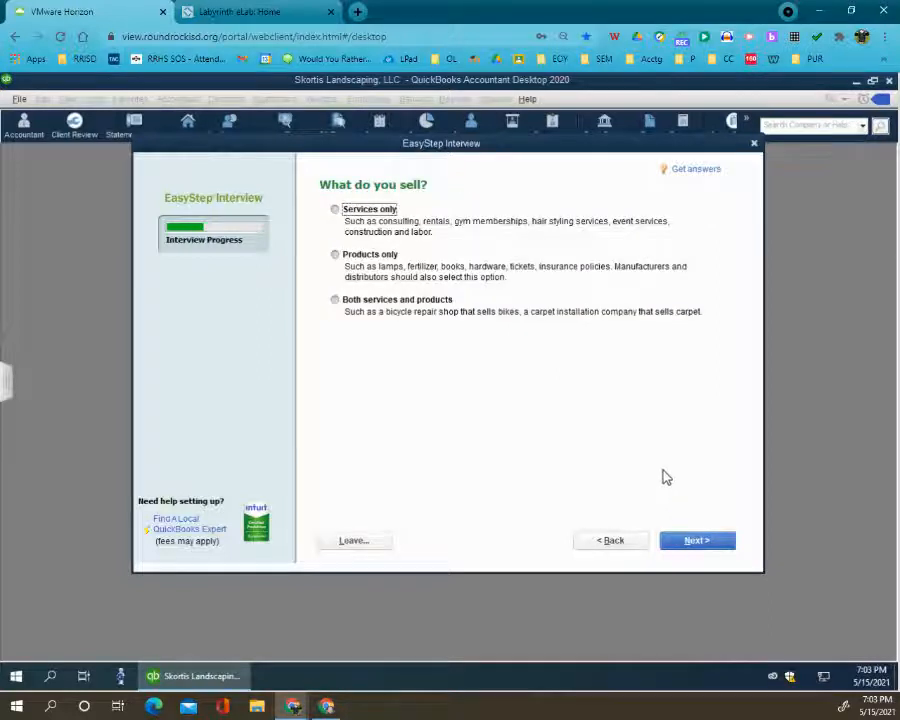
{"action": "left_click", "coordinate": [370, 304]}
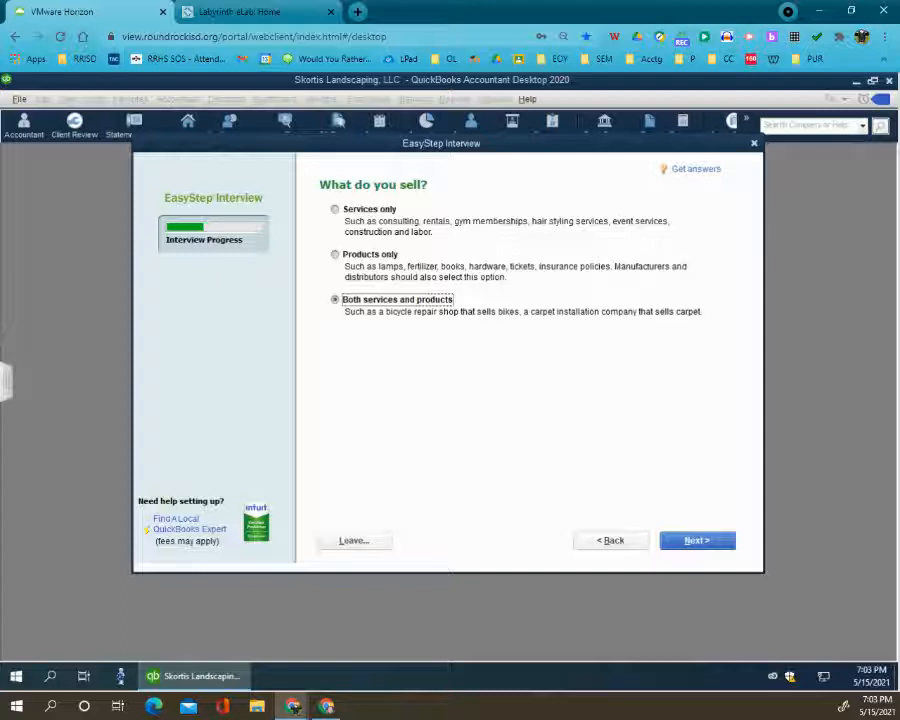
{"action": "left_click", "coordinate": [693, 539]}
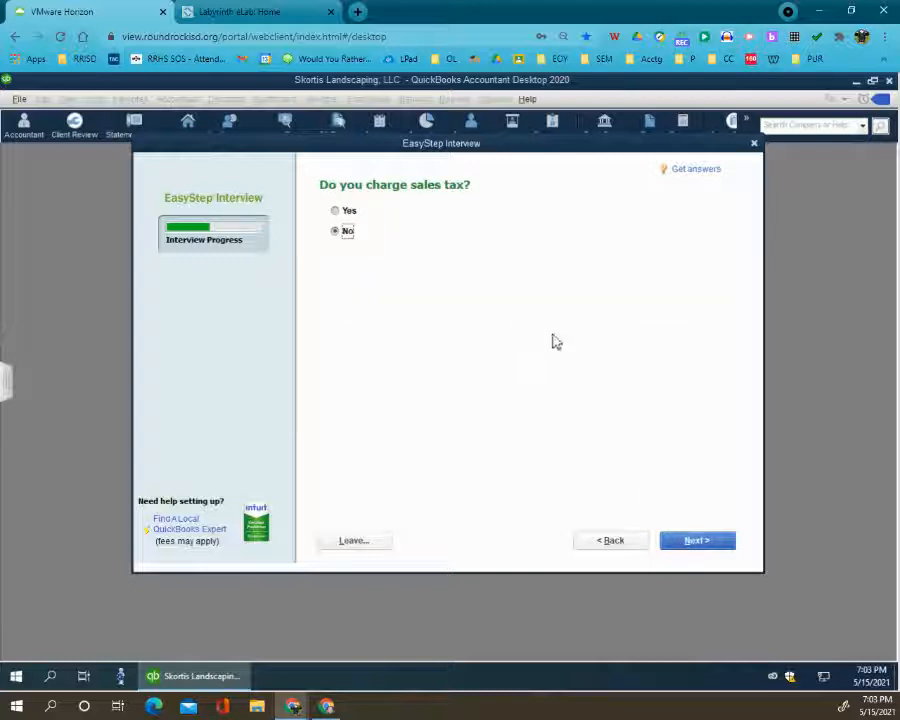
- Answer No to charging sales tax, Yes to creating estimates and No to tracking sales orders
{"action": "left_click", "coordinate": [681, 541]}
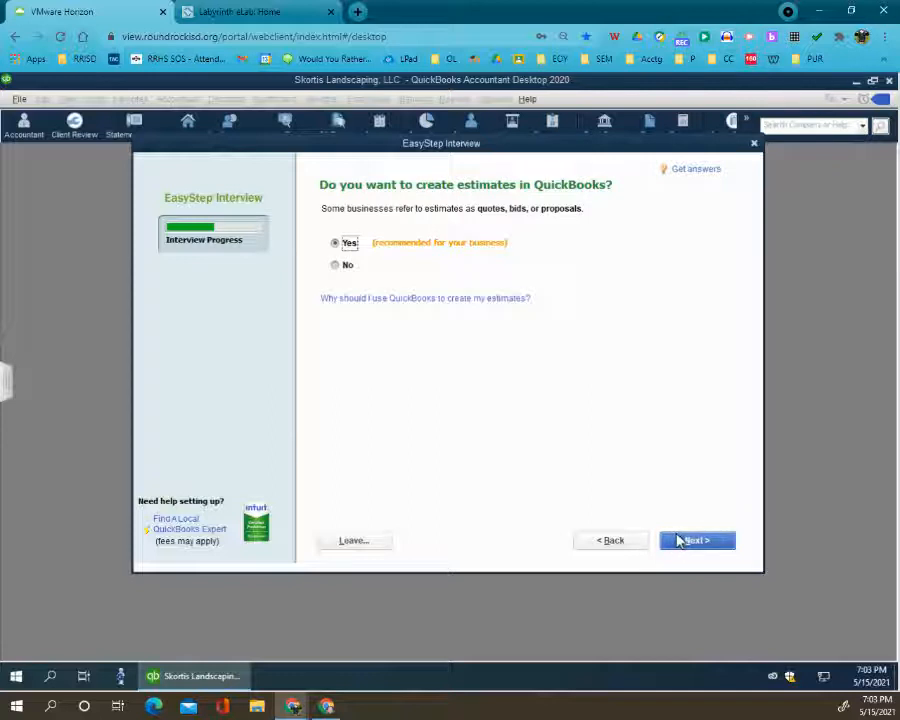
{"action": "left_click", "coordinate": [684, 543]}
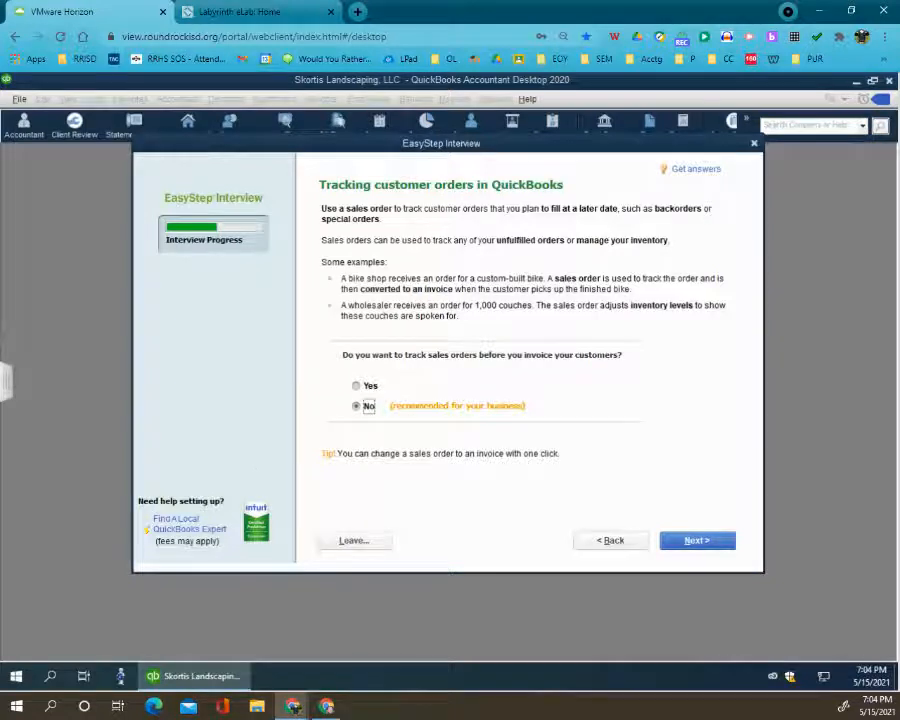
{"action": "left_click", "coordinate": [698, 541]}
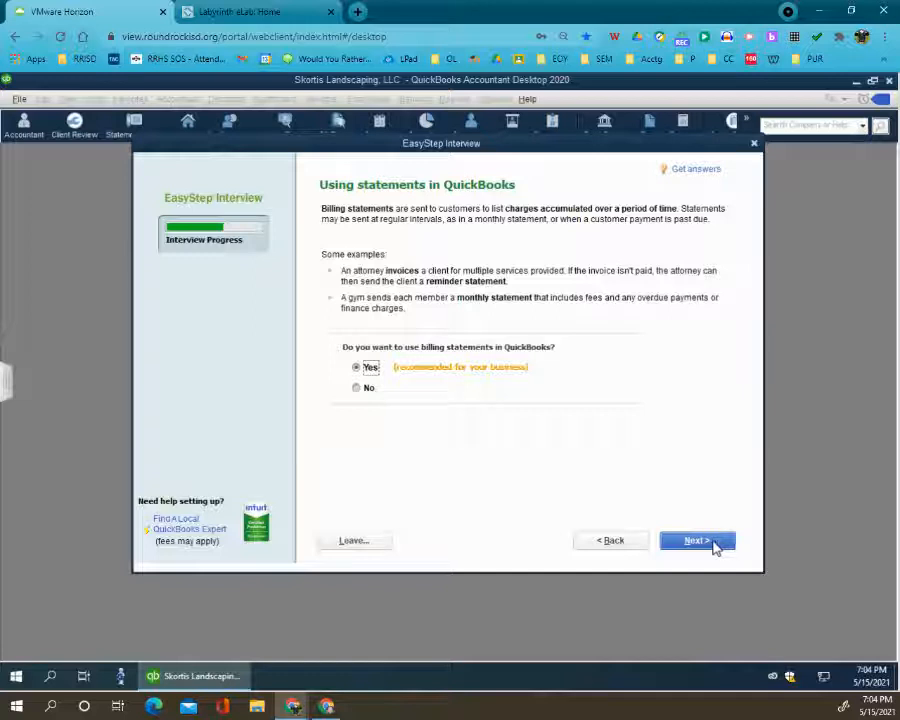
- Accept Yes for using billing statements and choose No for progress invoicing
{"action": "left_click", "coordinate": [697, 541]}
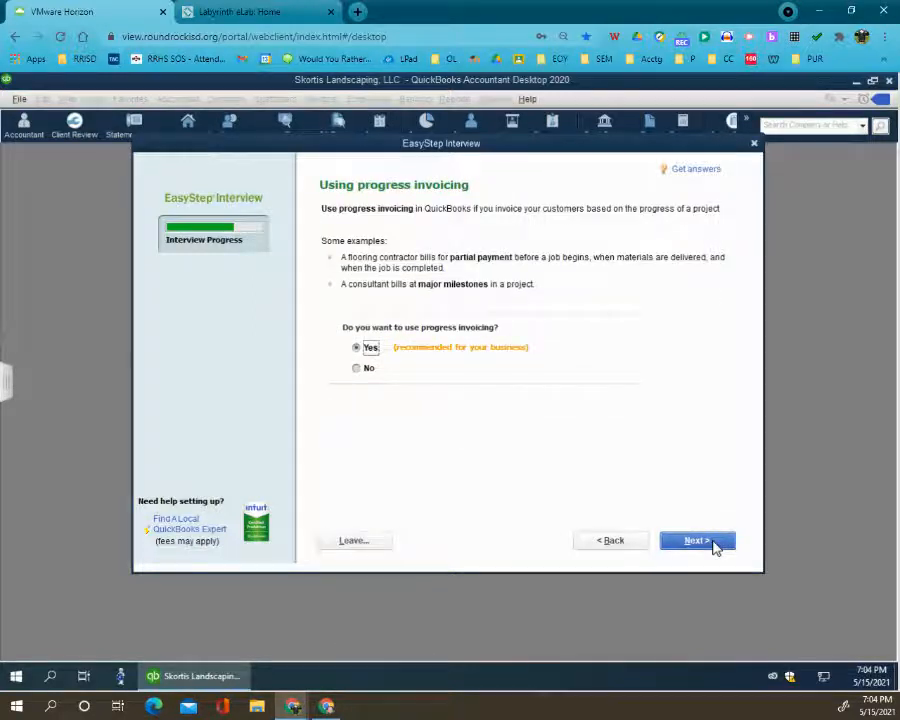
{"action": "left_click", "coordinate": [367, 369]}
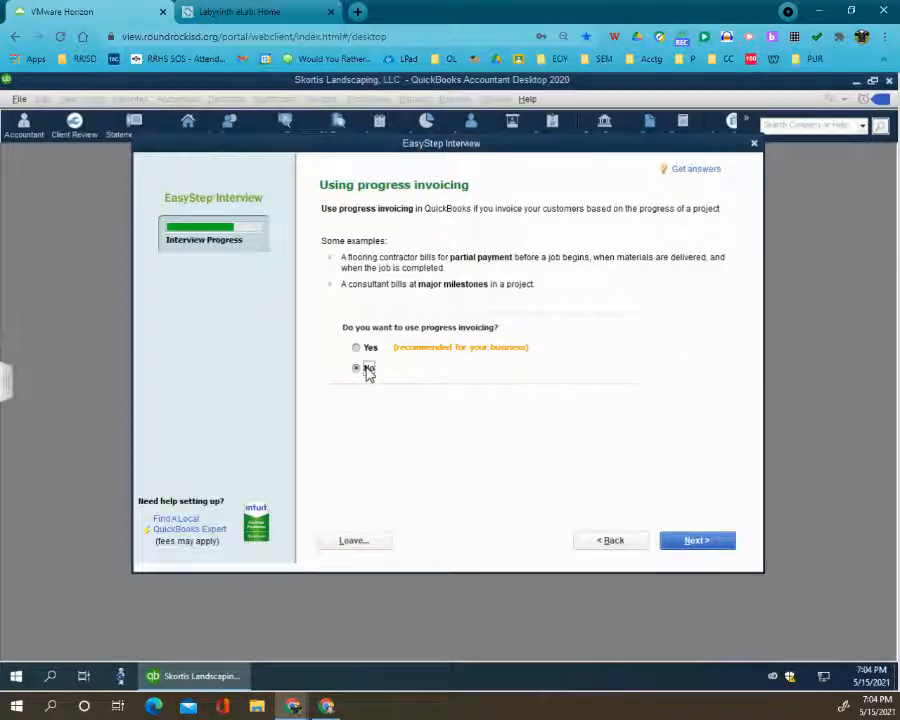
- Accept Yes for keeping track of bills owed and No for tracking inventory
{"action": "left_click", "coordinate": [712, 546]}
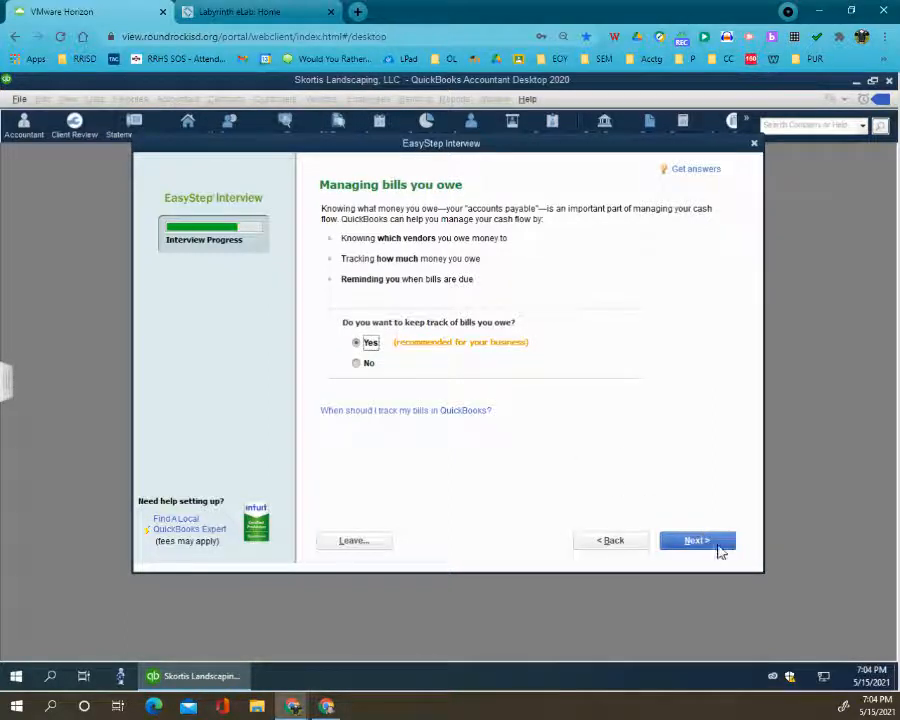
{"action": "left_click", "coordinate": [717, 543]}
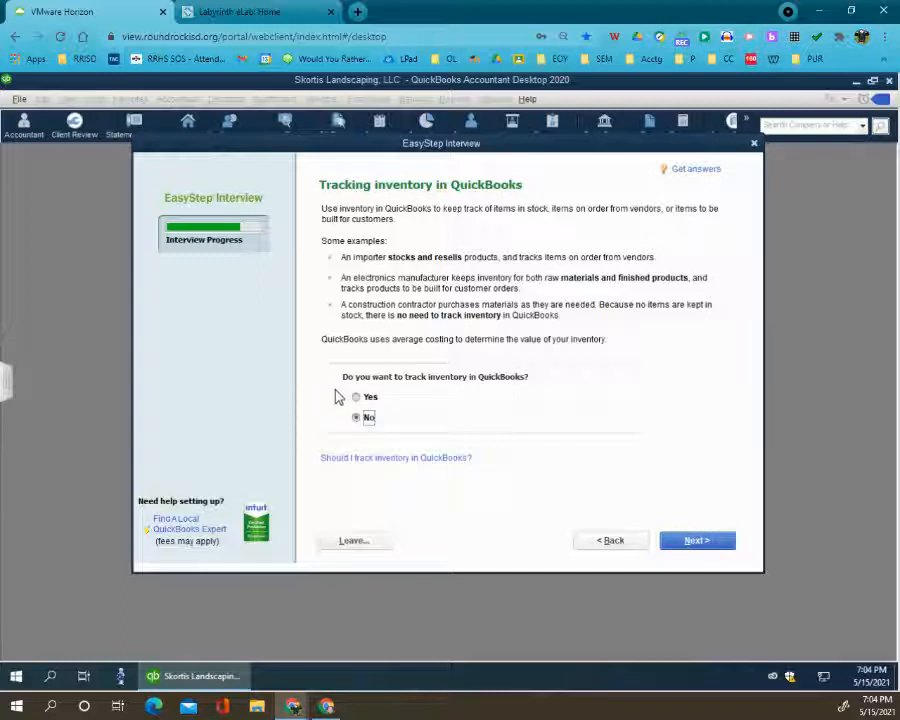
{"action": "left_click", "coordinate": [703, 541]}
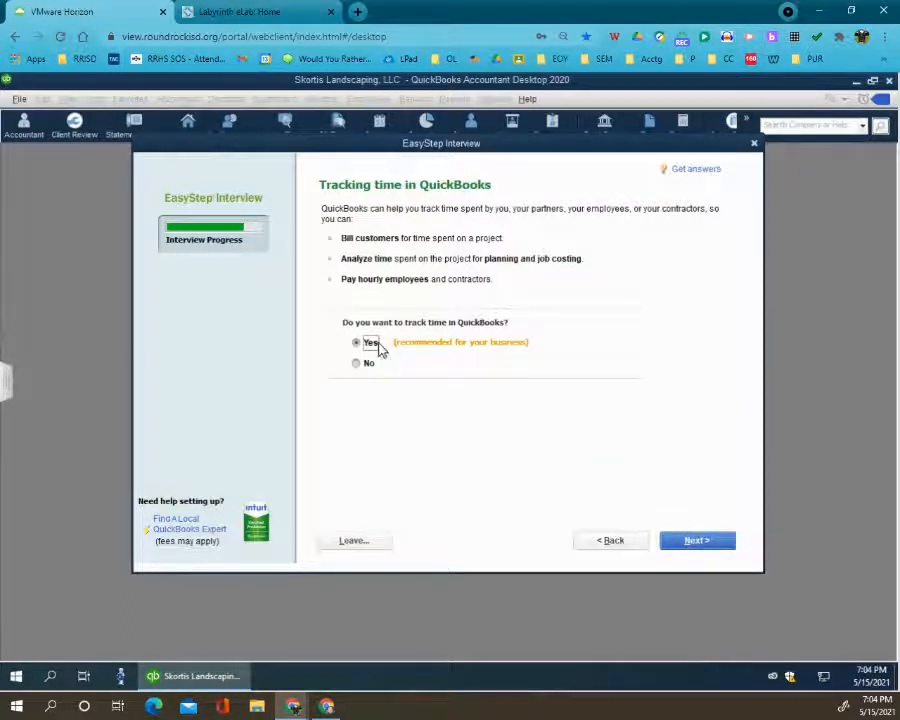
- Accept Yes for tracking time and specify that the company has W-2 employees
{"action": "left_click", "coordinate": [695, 542]}
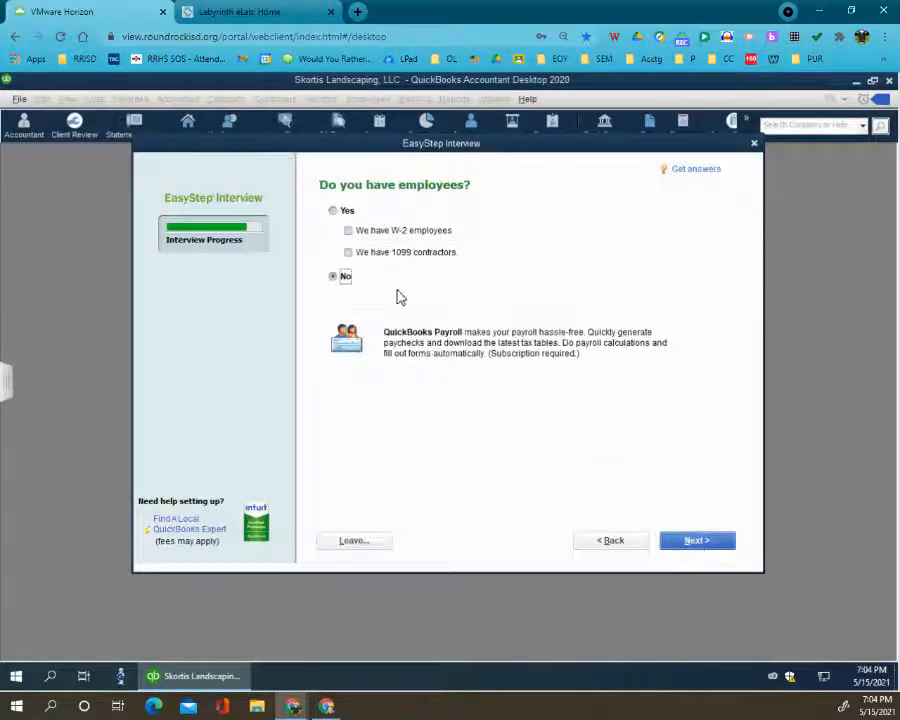
{"action": "left_click", "coordinate": [352, 232]}
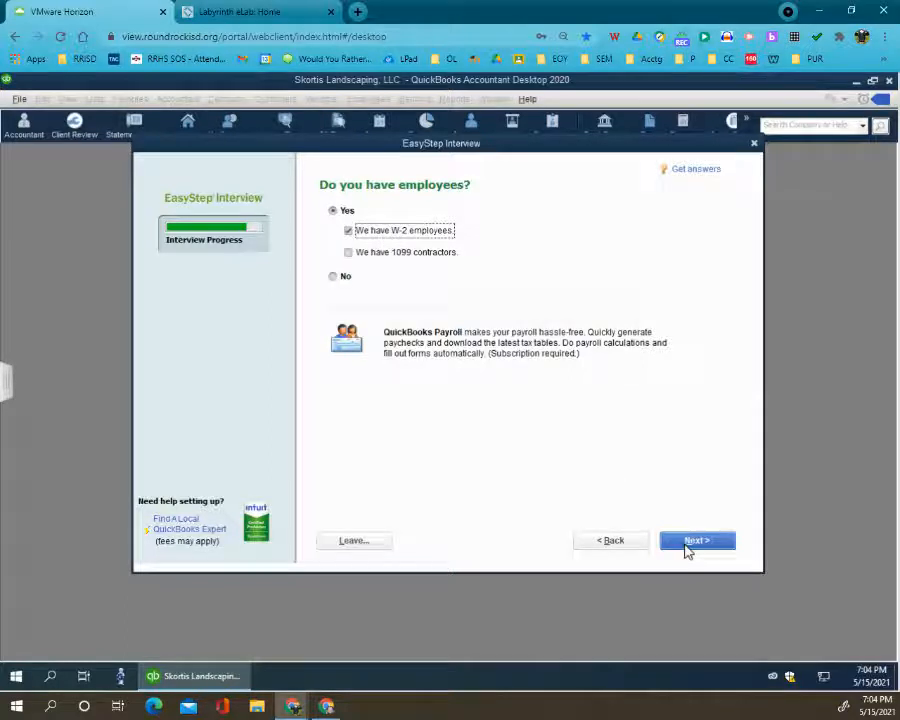
{"action": "left_click", "coordinate": [688, 542]}
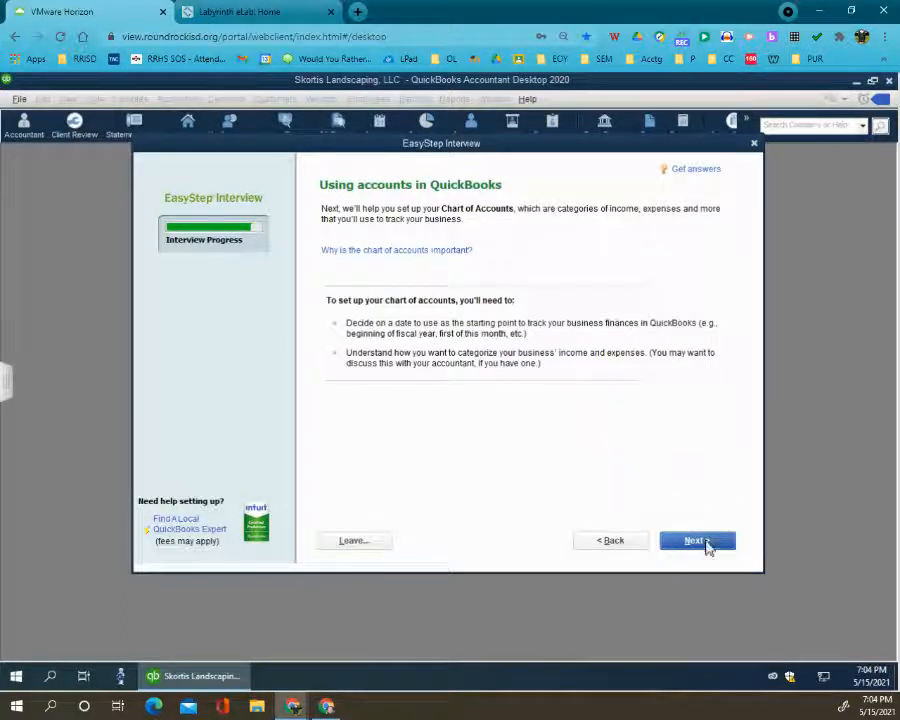
- Set the start date for tracking finances to 12/31/2021 instead of the beginning of the fiscal year
{"action": "left_click", "coordinate": [707, 543]}
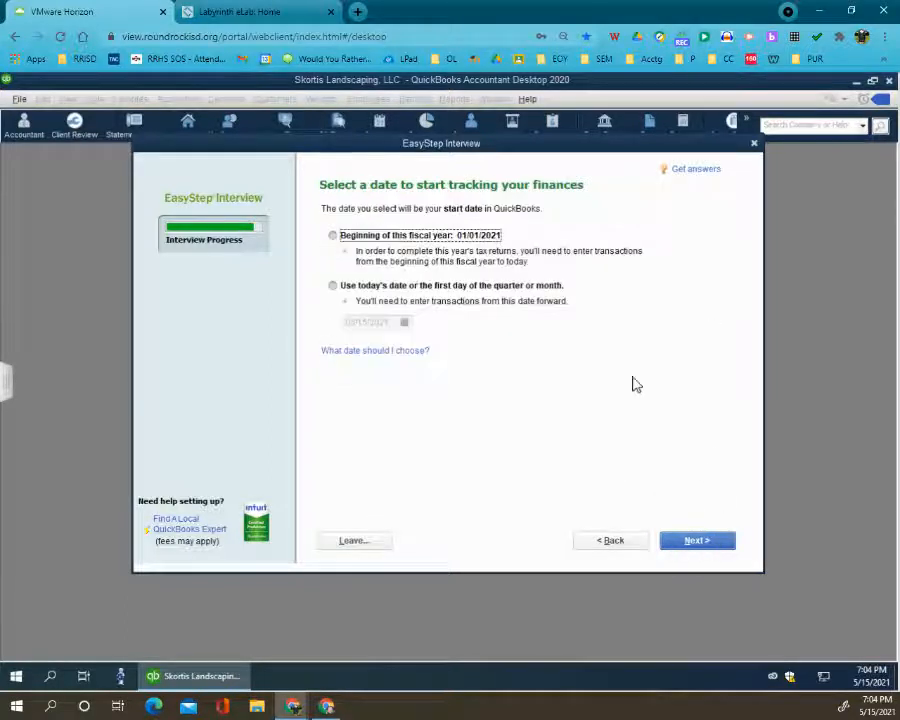
{"action": "left_click", "coordinate": [388, 287]}
{"action": "left_click", "coordinate": [405, 322]}
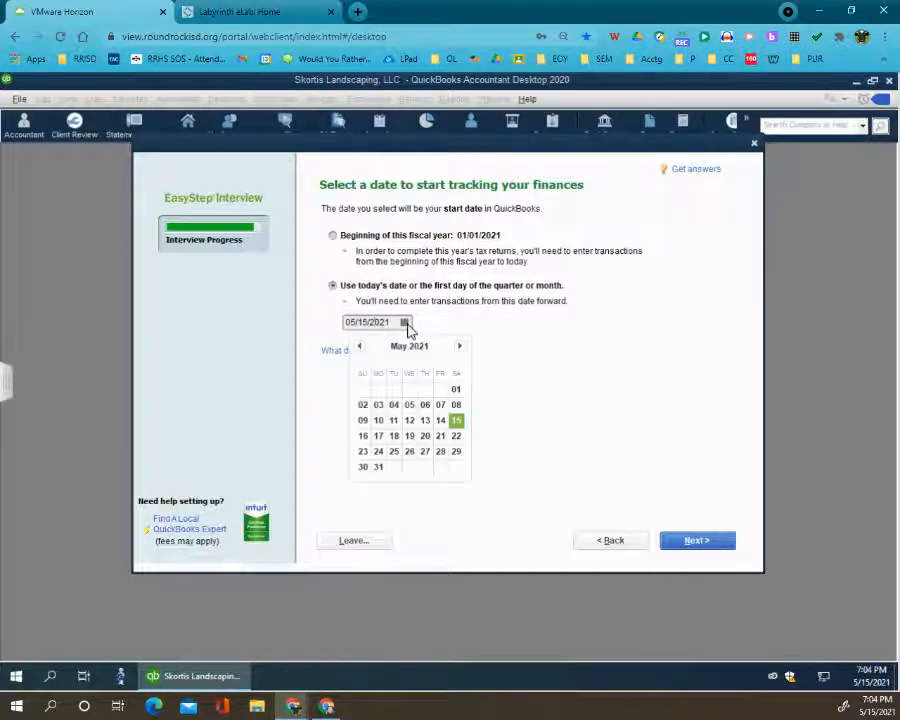
{"action": "left_click", "coordinate": [459, 346]}
{"action": "left_click", "coordinate": [459, 346]}
{"action": "left_click", "coordinate": [459, 346]}
{"action": "left_click", "coordinate": [459, 346]}
{"action": "left_click", "coordinate": [459, 346]}
{"action": "left_click", "coordinate": [459, 346]}
{"action": "left_click", "coordinate": [459, 346]}
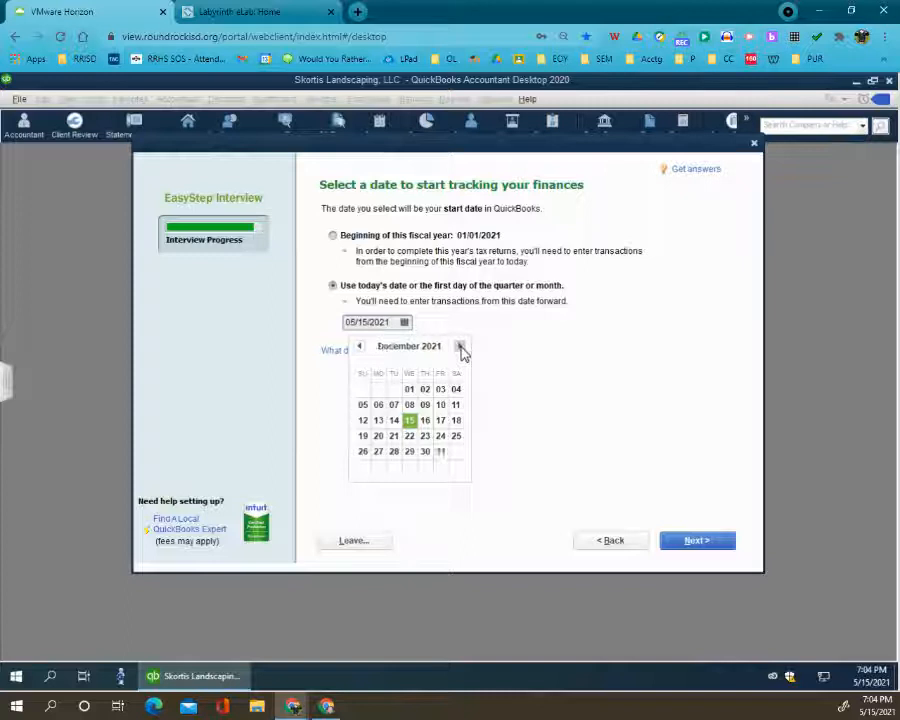
{"action": "left_click", "coordinate": [446, 455]}
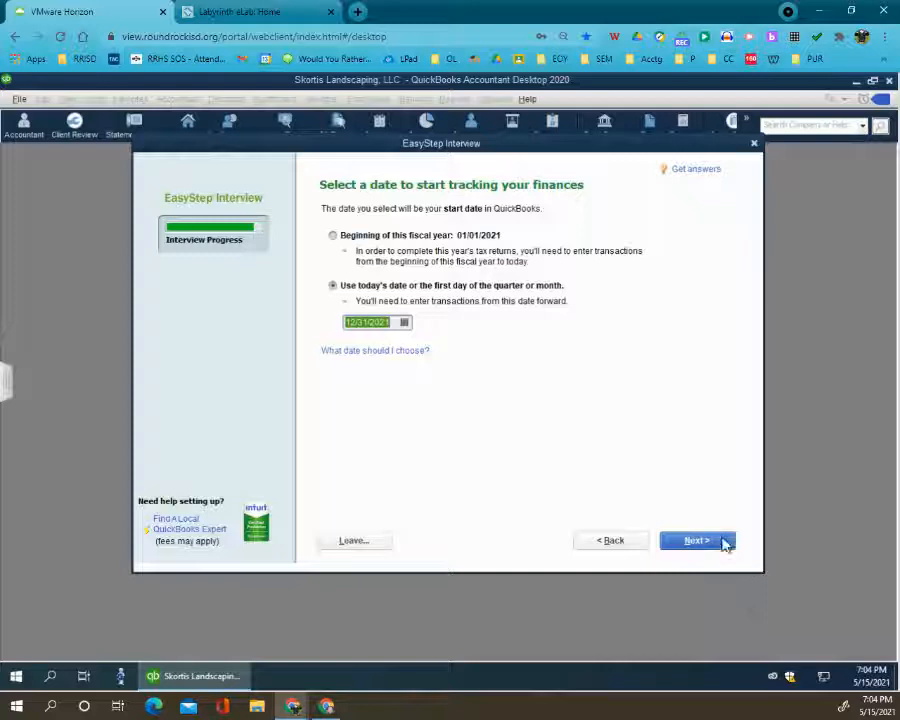
{"action": "left_click", "coordinate": [715, 546]}
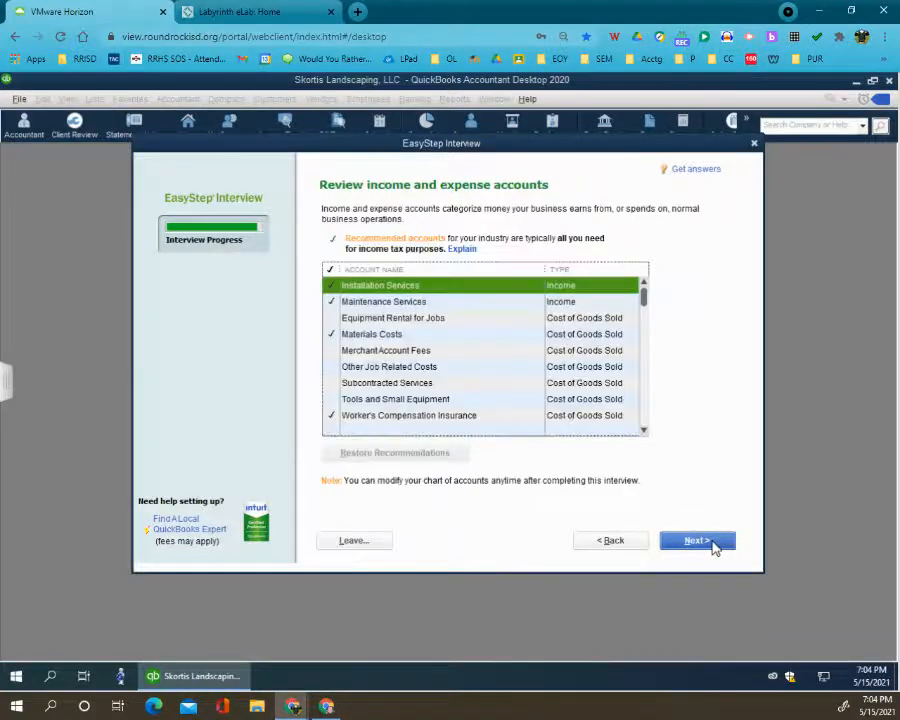
- Review and accept the recommended income and expense accounts, then finish the interview and proceed to QuickBooks Setup
{"action": "scroll", "coordinate": [452, 357], "scroll_direction": "down", "scroll_amount": 5}
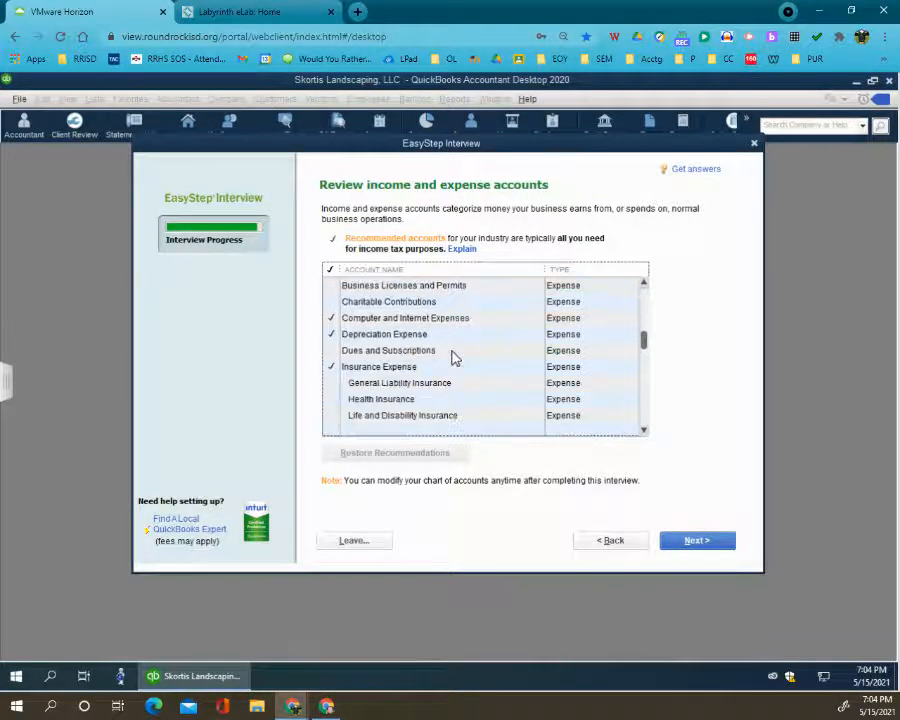
{"action": "scroll", "coordinate": [452, 357], "scroll_direction": "up", "scroll_amount": 6}
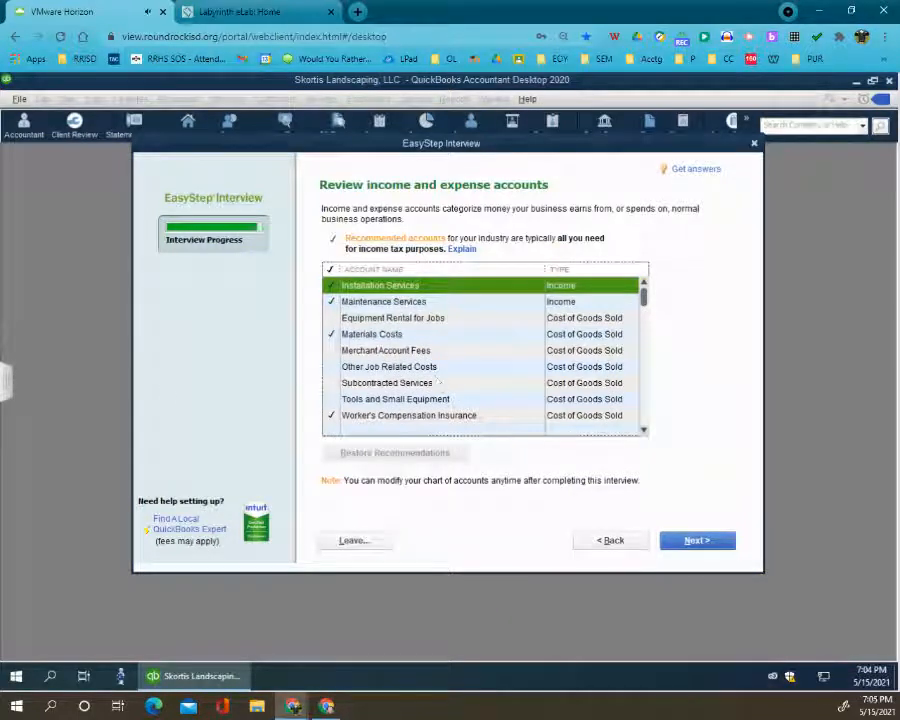
{"action": "left_click", "coordinate": [688, 545]}
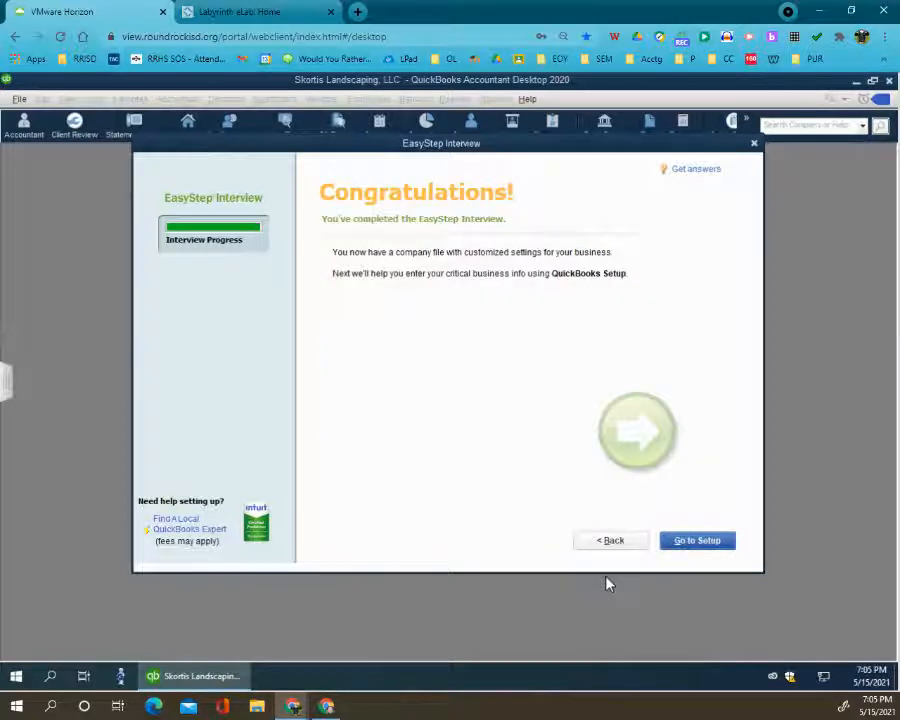
{"action": "left_click", "coordinate": [686, 541]}
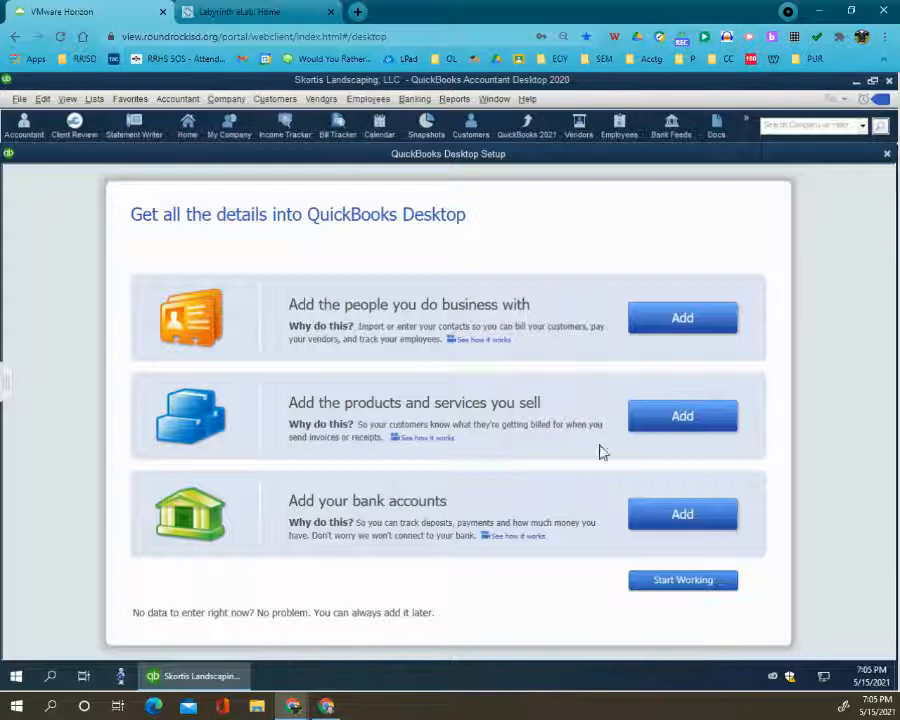
- Add a bank account named Checking with its account number, an opening balance of 43,208.45 and an opening balance date of 12/31/2021
{"action": "left_click", "coordinate": [667, 527]}
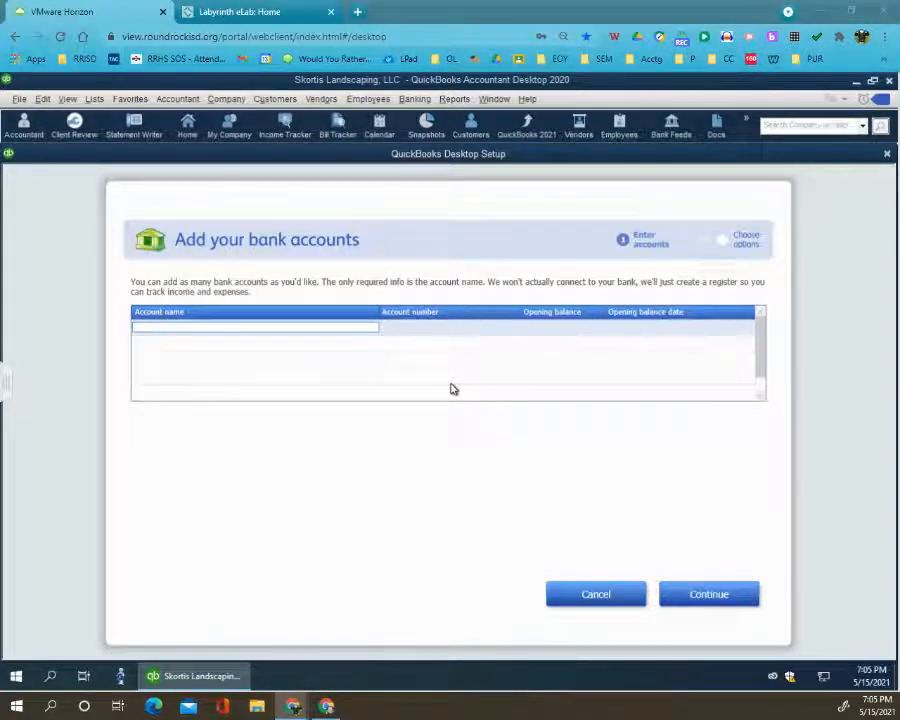
{"action": "type", "text": "Checking"}
{"action": "key", "text": "Tab"}
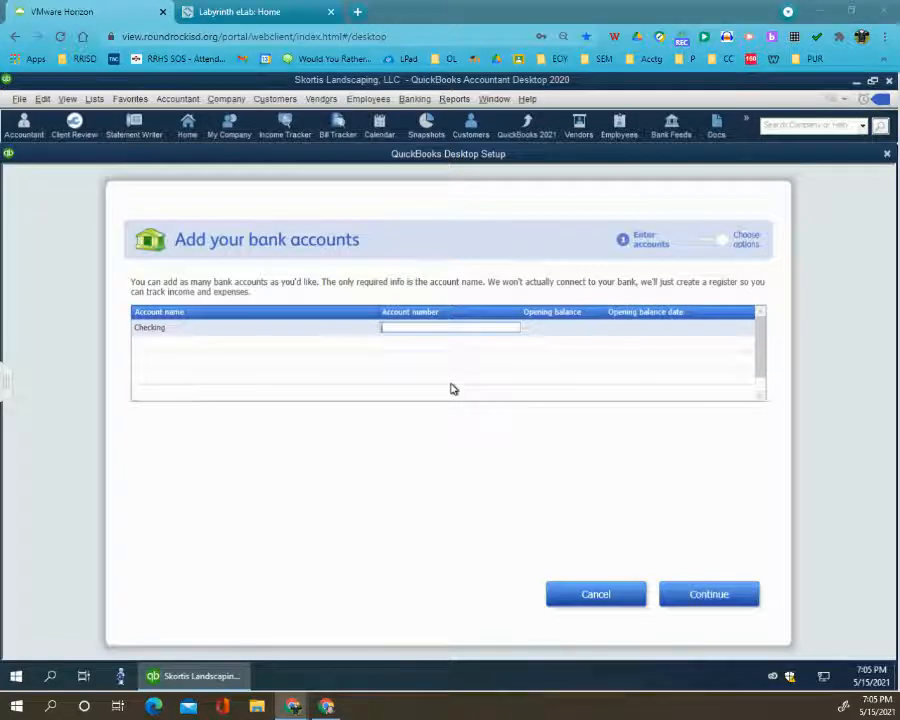
{"action": "key", "text": "Tab"}
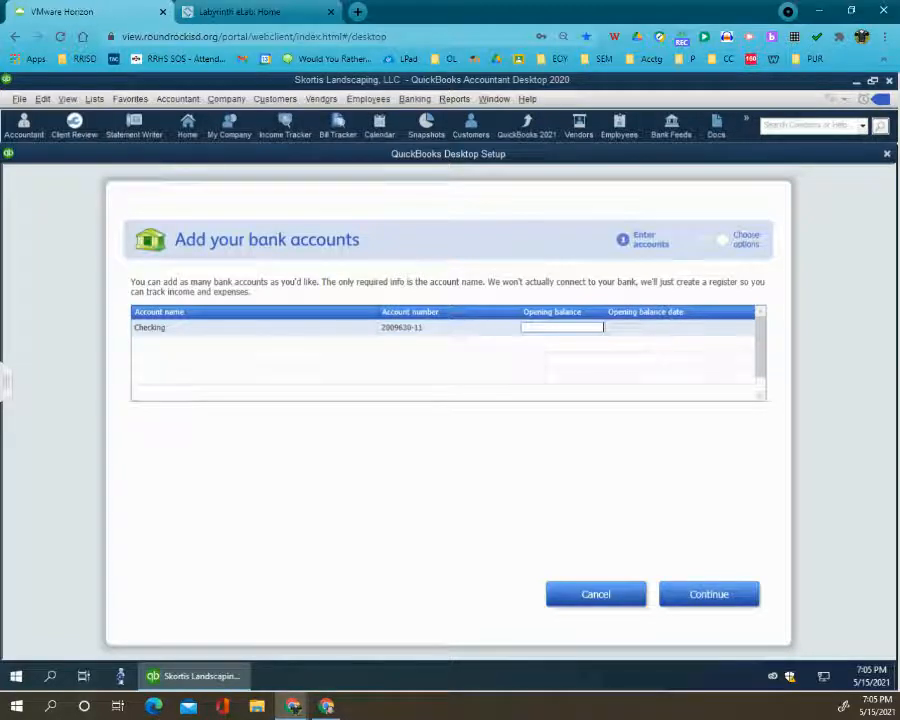
{"action": "type", "text": "43,208.45"}
{"action": "key", "text": "Tab"}
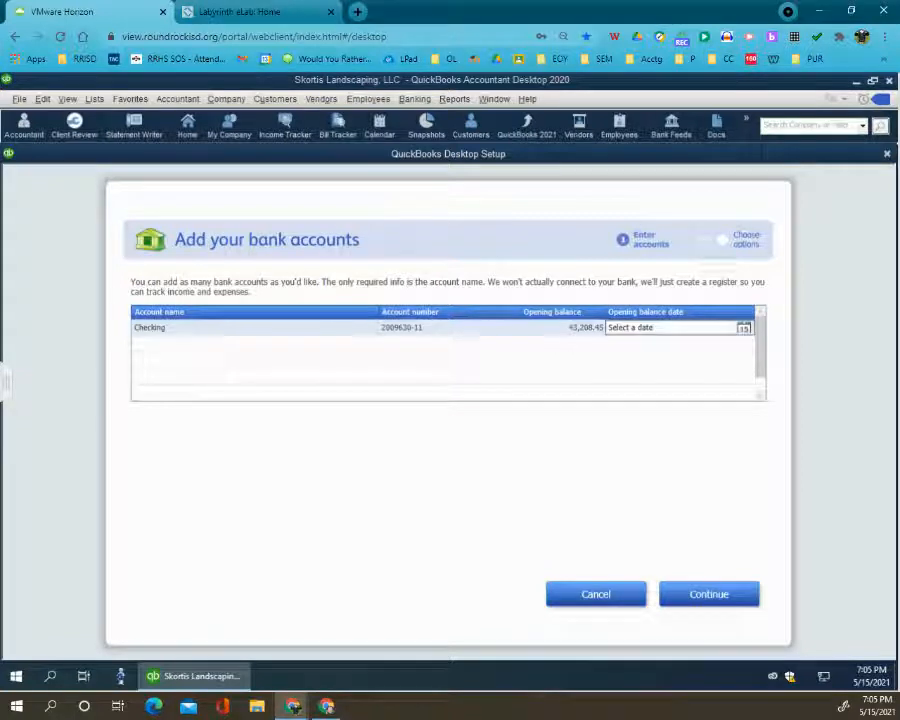
{"action": "type", "text": "12/31/2021"}
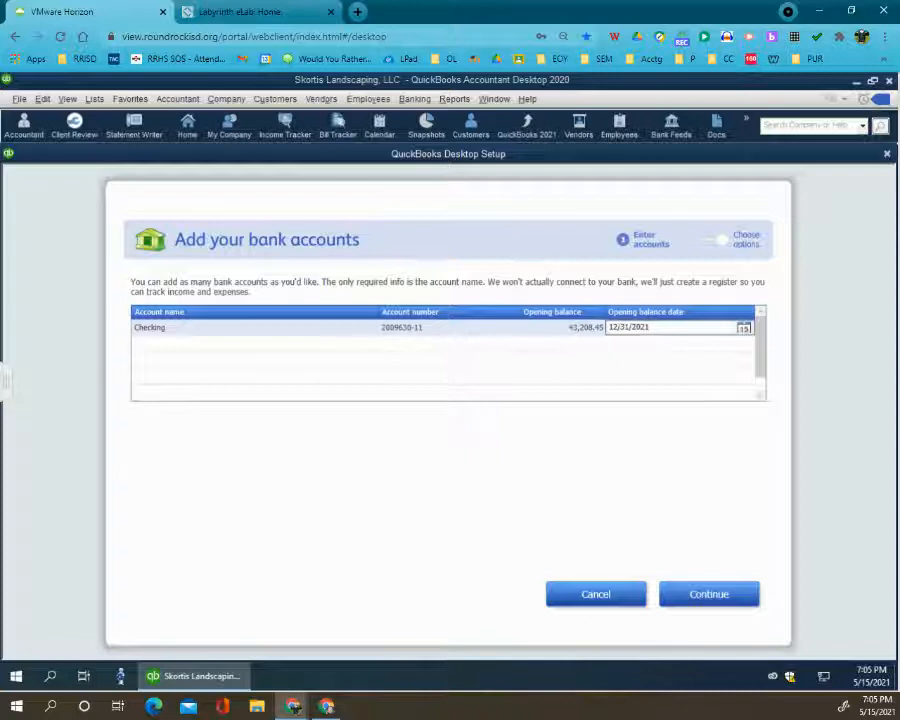
- Set the opening balance date of the next three bank account rows to 12/31/2021
{"action": "left_click", "coordinate": [630, 346]}
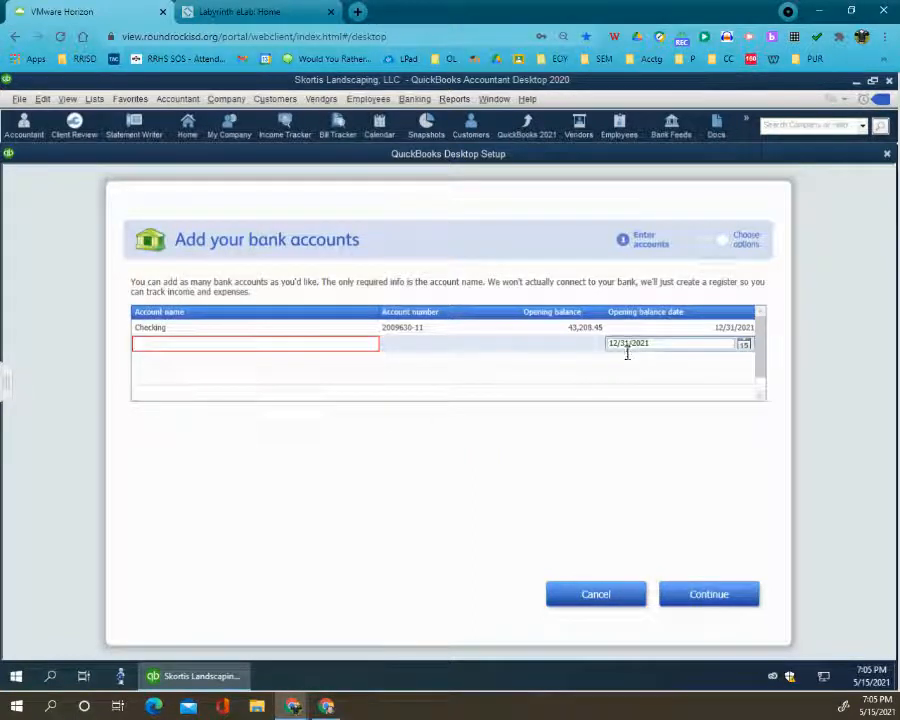
{"action": "left_click", "coordinate": [622, 362]}
{"action": "left_click", "coordinate": [625, 377]}
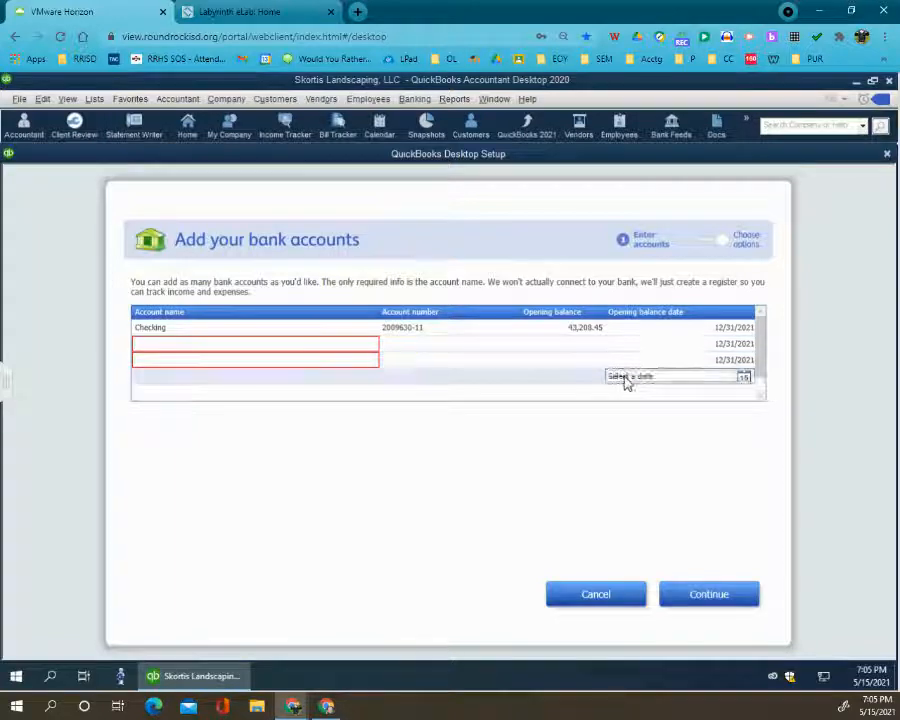
- Fill in the second bank account as Savings with its account number and an opening balance of 127,402.78
{"action": "left_click", "coordinate": [210, 344]}
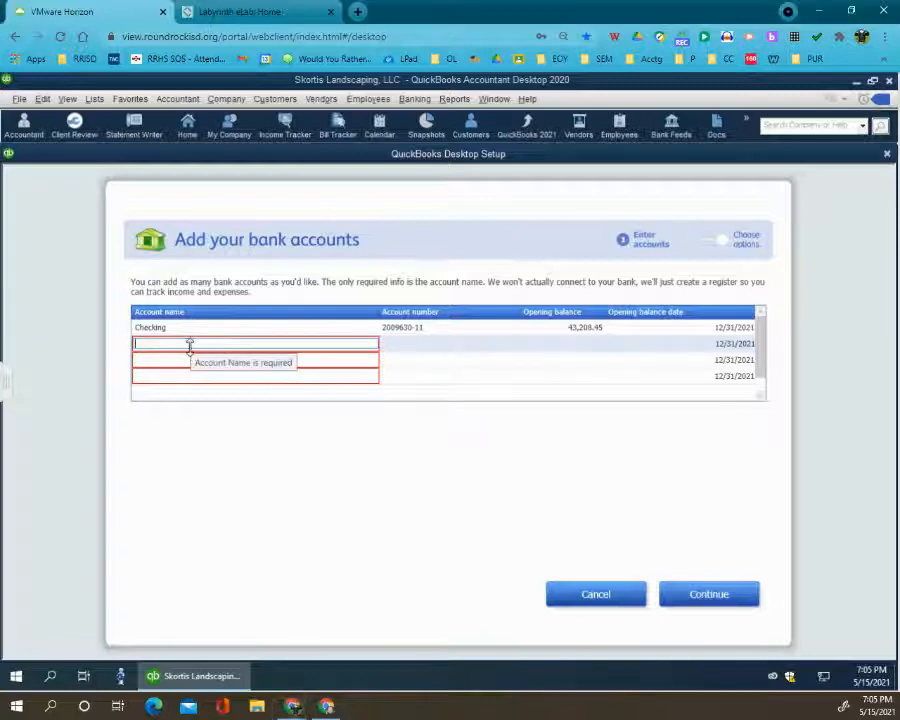
{"action": "type", "text": "Savings"}
{"action": "key", "text": "Tab"}
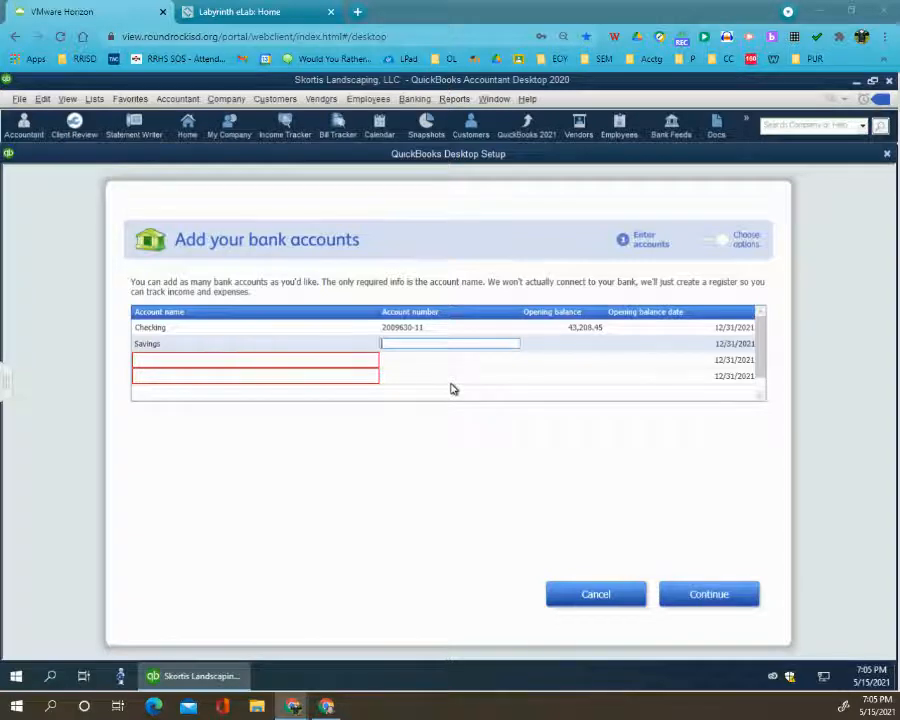
{"action": "key", "text": "Tab"}
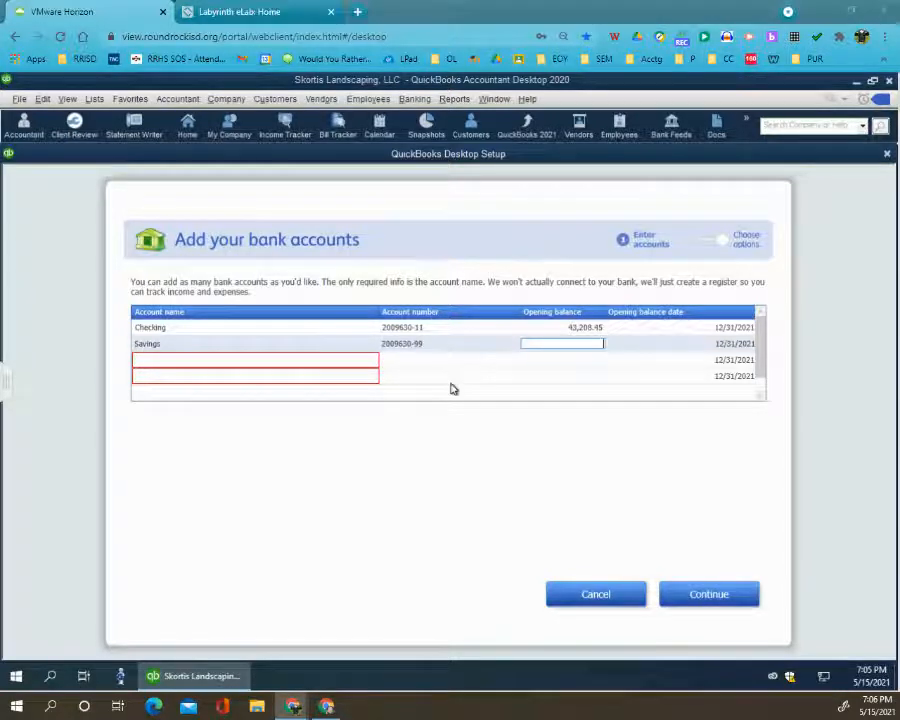
{"action": "type", "text": "127402.78"}
{"action": "key", "text": "Tab"}
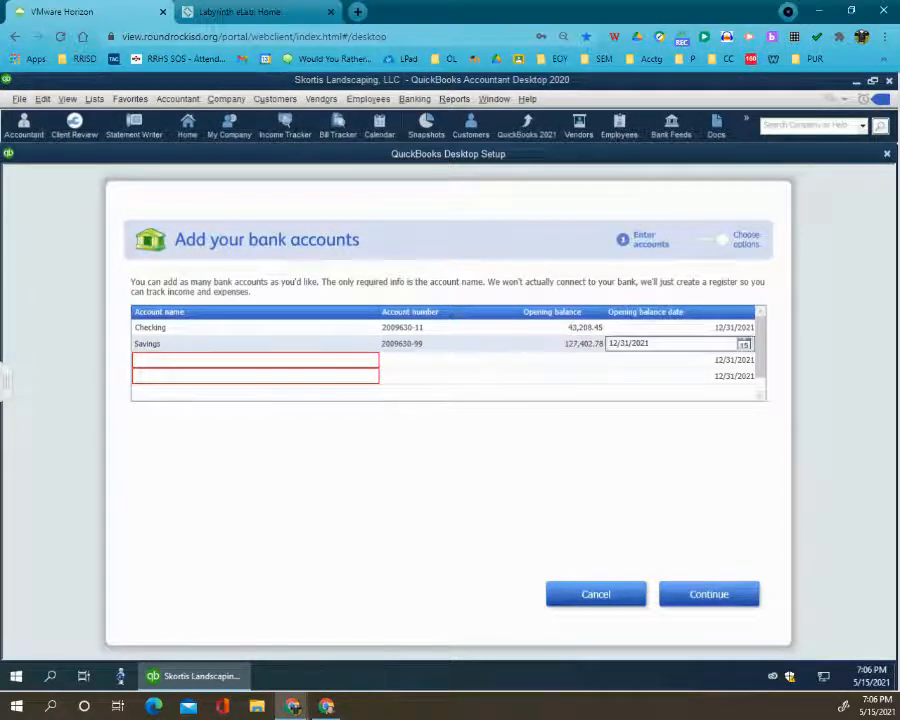
{"action": "key", "text": "Tab"}
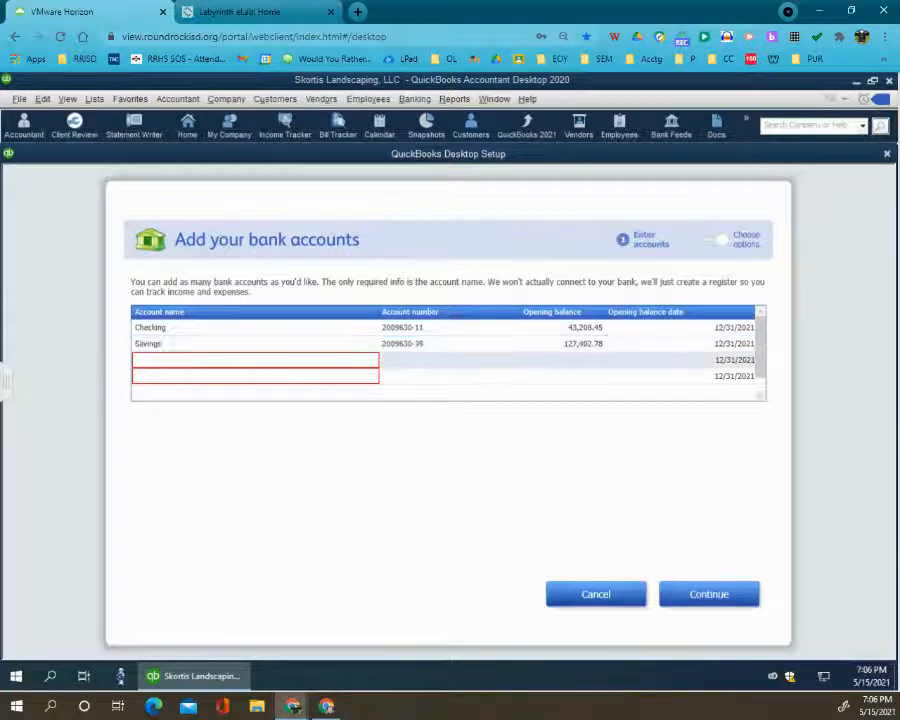
- Fill in the third bank account as PayPal with the company's e-mail as account number and an opening balance of 265.98
{"action": "key", "text": "Tab"}
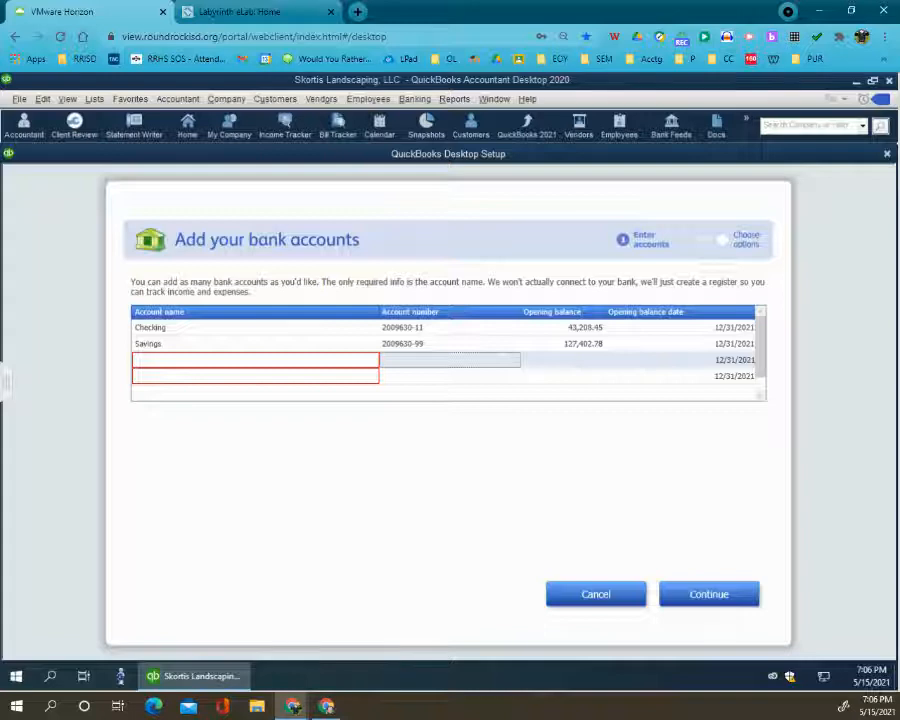
{"action": "left_click", "coordinate": [200, 364]}
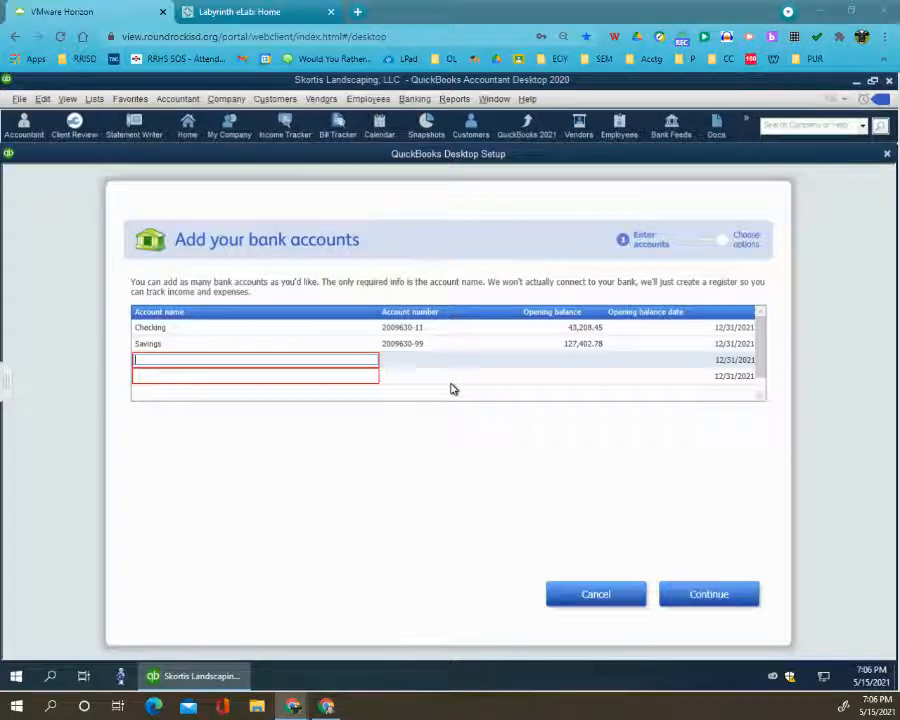
{"action": "key", "text": "Tab"}
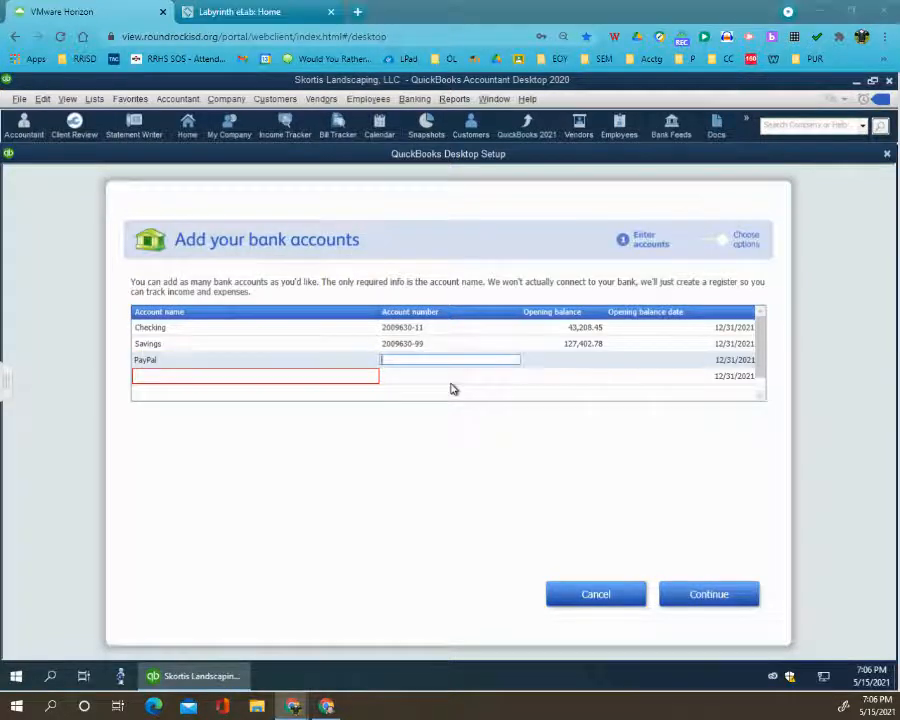
{"action": "key", "text": "Tab"}
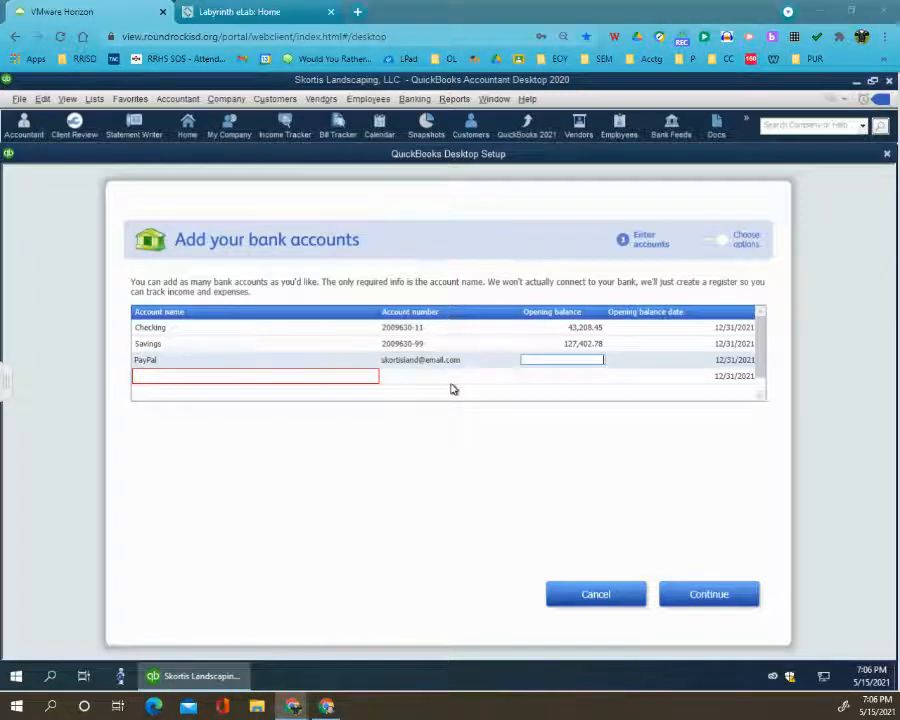
{"action": "type", "text": "265.99"}
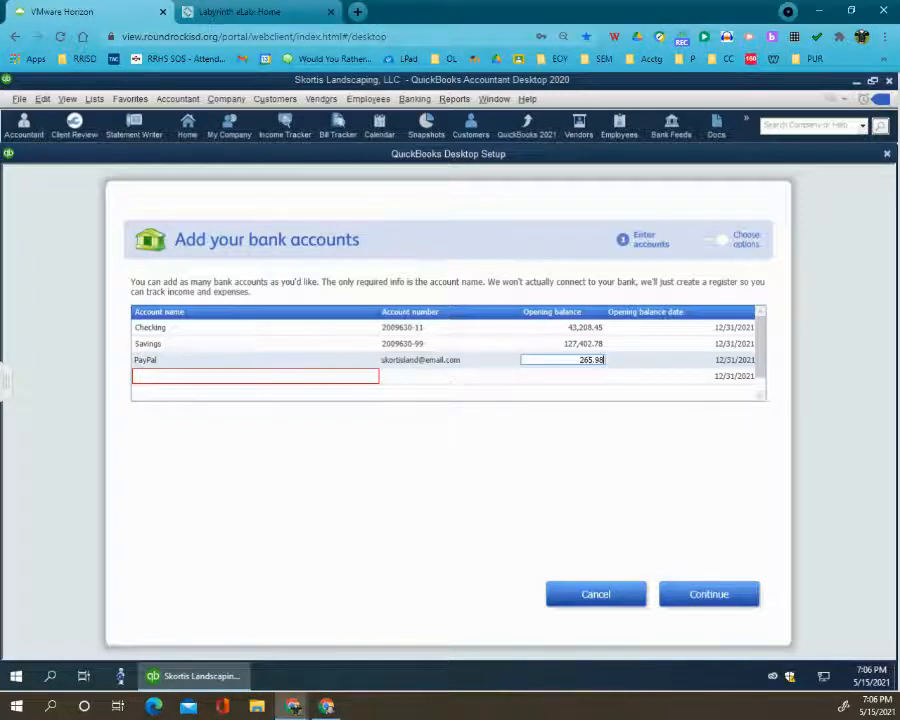
{"action": "key", "text": "Tab"}
{"action": "key", "text": "Tab"}
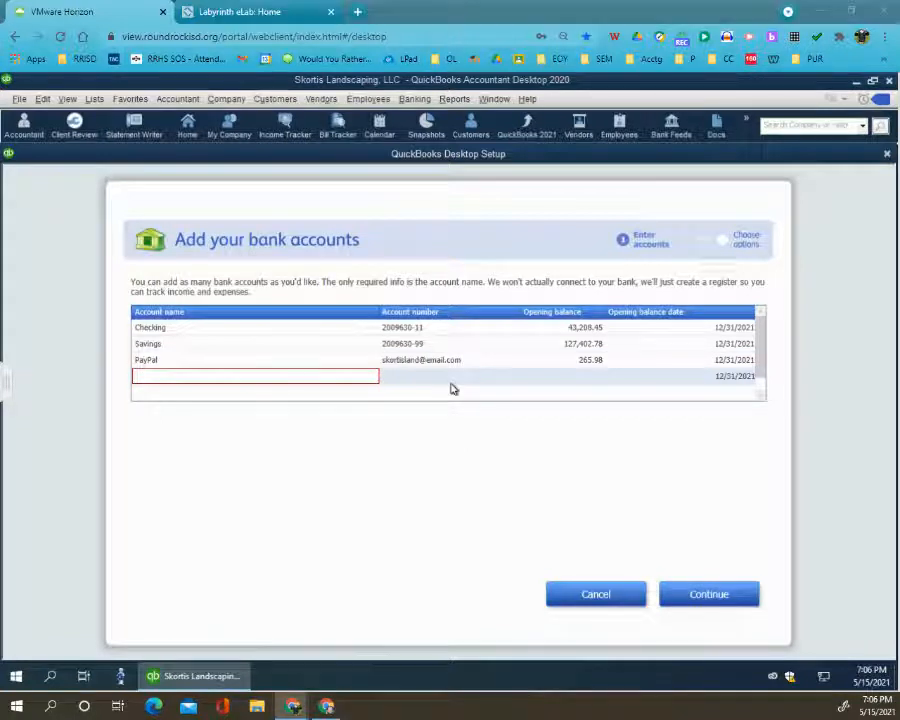
- Fill in the fourth bank account as Visa-0319 with its card number and an opening balance of 217.65, and submit the accounts
{"action": "type", "text": "Visa-0319"}
{"action": "key", "text": "Tab"}
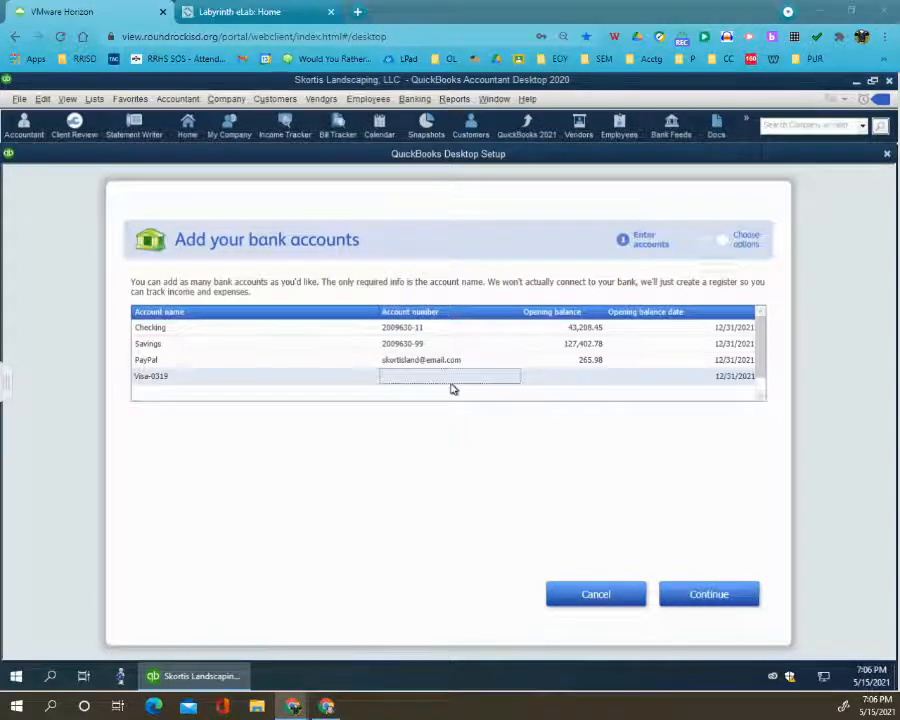
{"action": "key", "text": "Tab"}
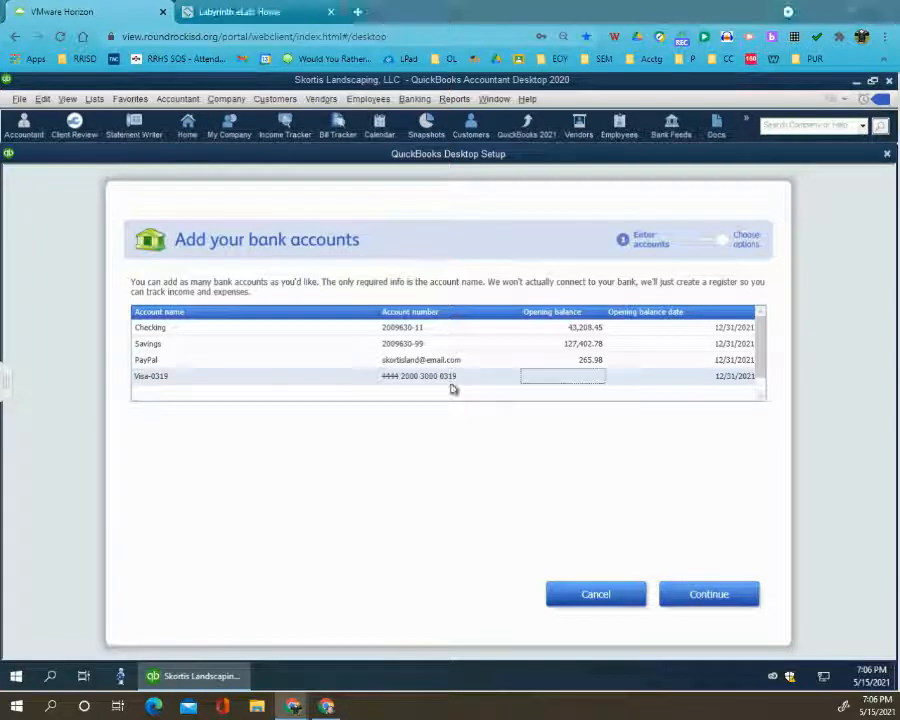
{"action": "type", "text": "217.65"}
{"action": "key", "text": "Tab"}
{"action": "key", "text": "Tab"}
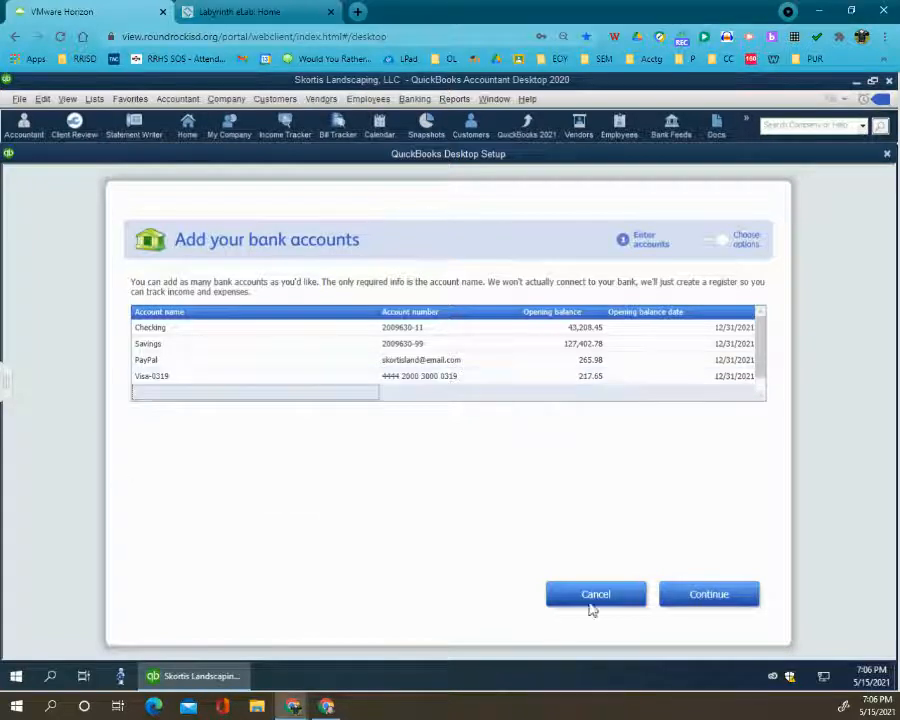
{"action": "left_click", "coordinate": [709, 594]}
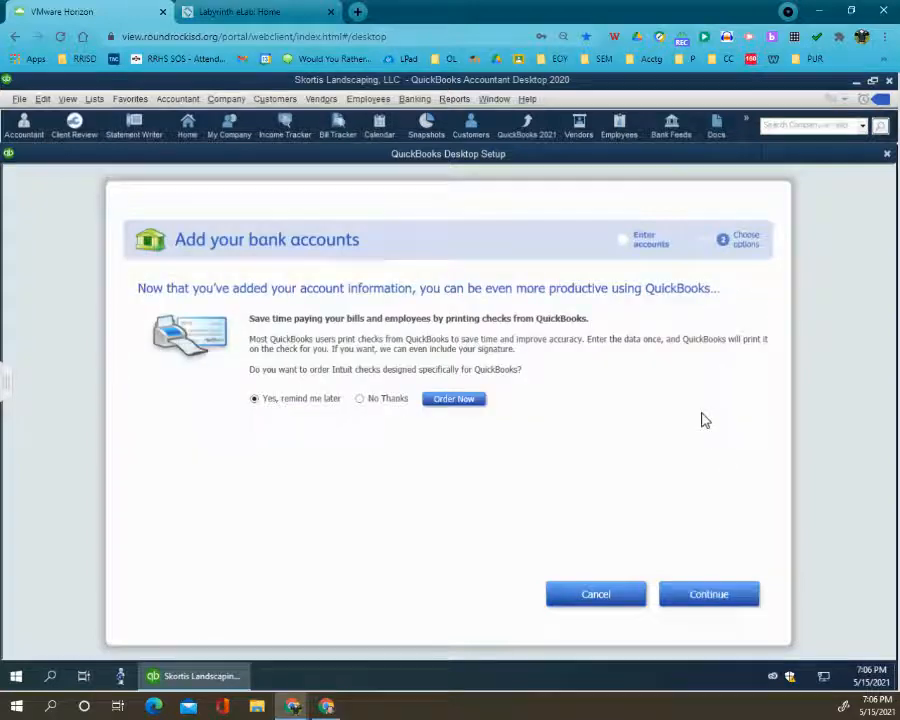
- Decline the offer to order Intuit checks with No Thanks and finish adding the bank accounts
{"action": "left_click", "coordinate": [360, 399]}
{"action": "left_click", "coordinate": [306, 401]}
{"action": "left_click", "coordinate": [374, 400]}
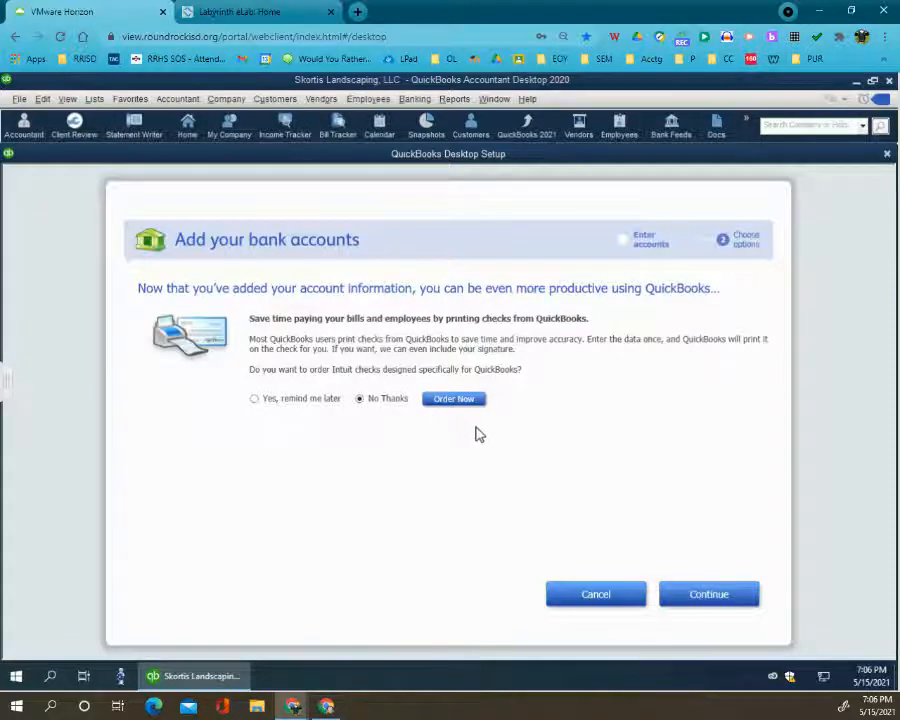
{"action": "left_click", "coordinate": [697, 598]}
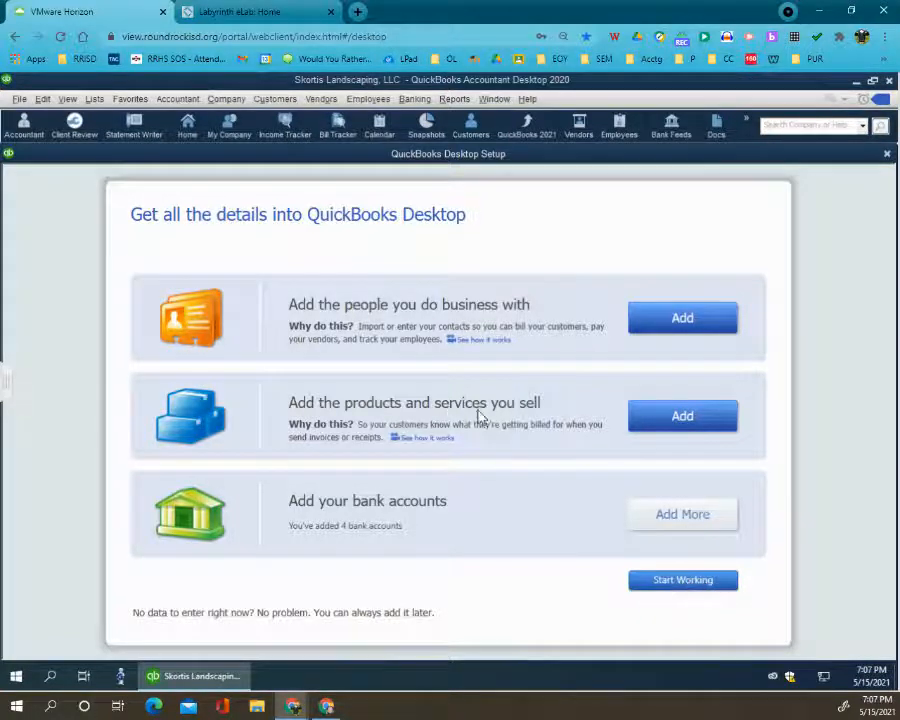
- Leave the setup to start working, dismissing the New Feature Tour, and open the Chart of Accounts maximized
{"action": "left_click", "coordinate": [643, 584]}
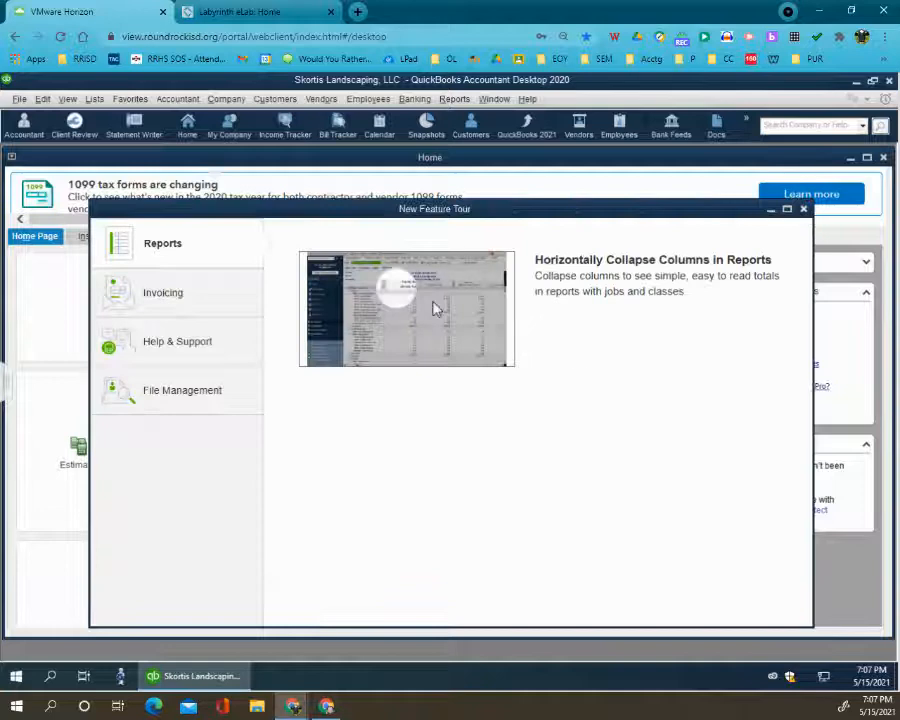
{"action": "left_click", "coordinate": [802, 211]}
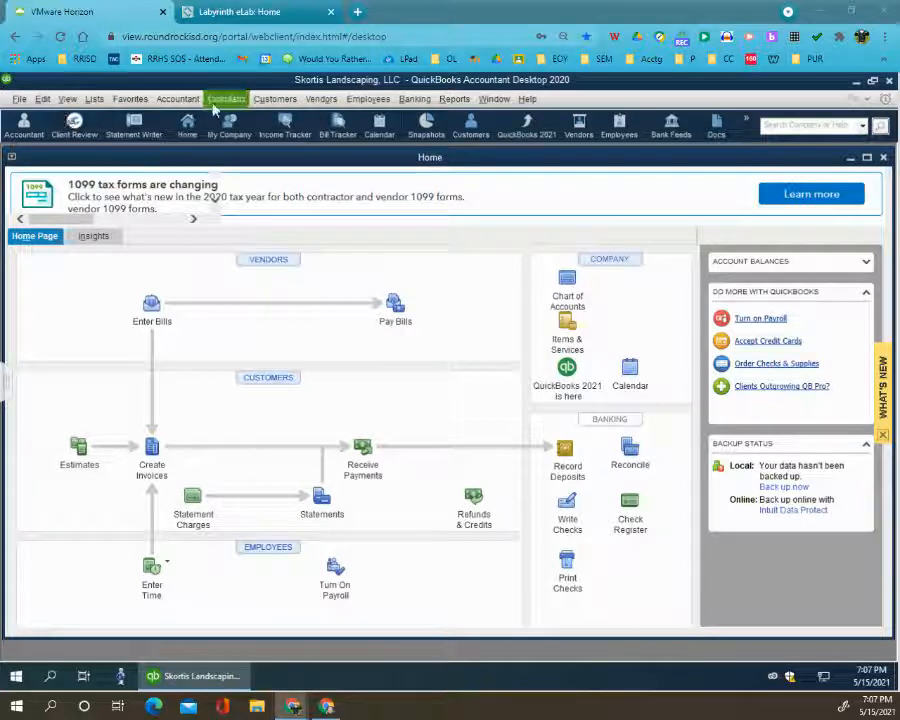
{"action": "left_click", "coordinate": [95, 100]}
{"action": "left_click", "coordinate": [127, 120]}
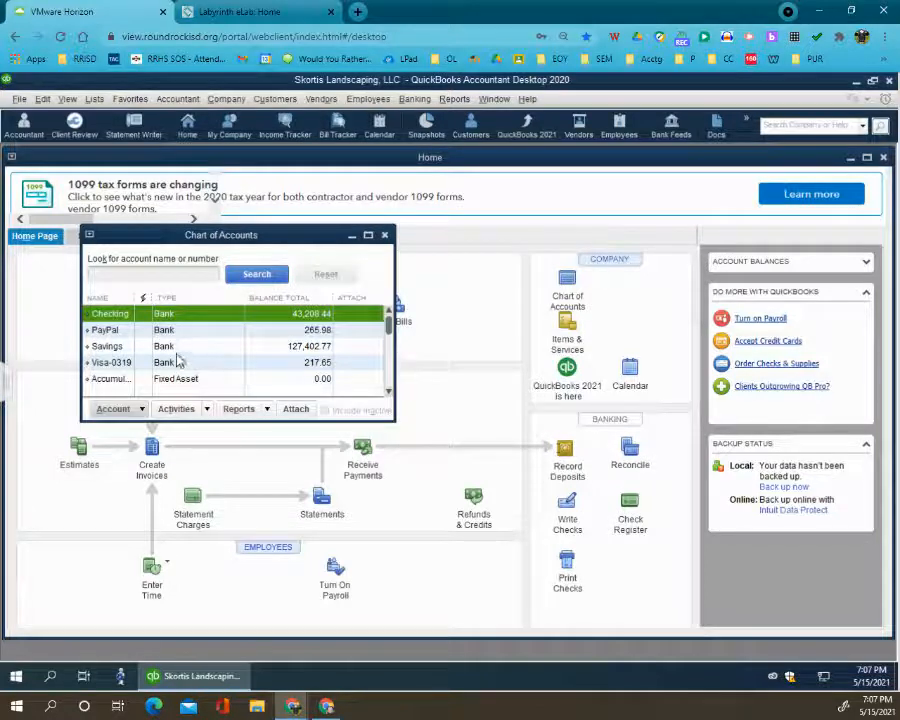
{"action": "left_click", "coordinate": [368, 235]}
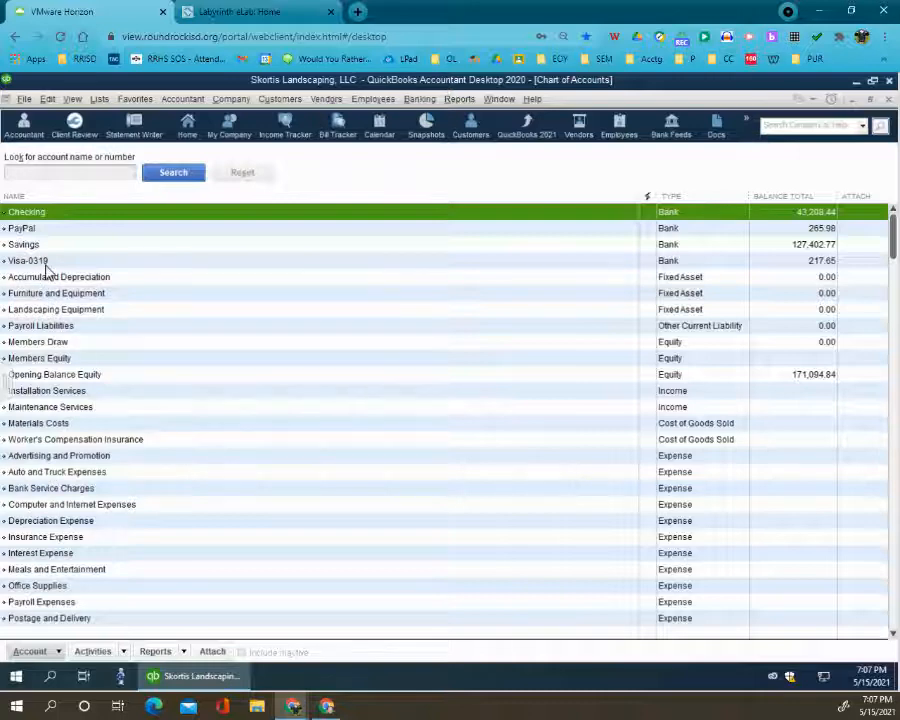
- Change the account type of Visa-0319 to Credit Card and save the account
{"action": "double_click", "coordinate": [679, 266]}
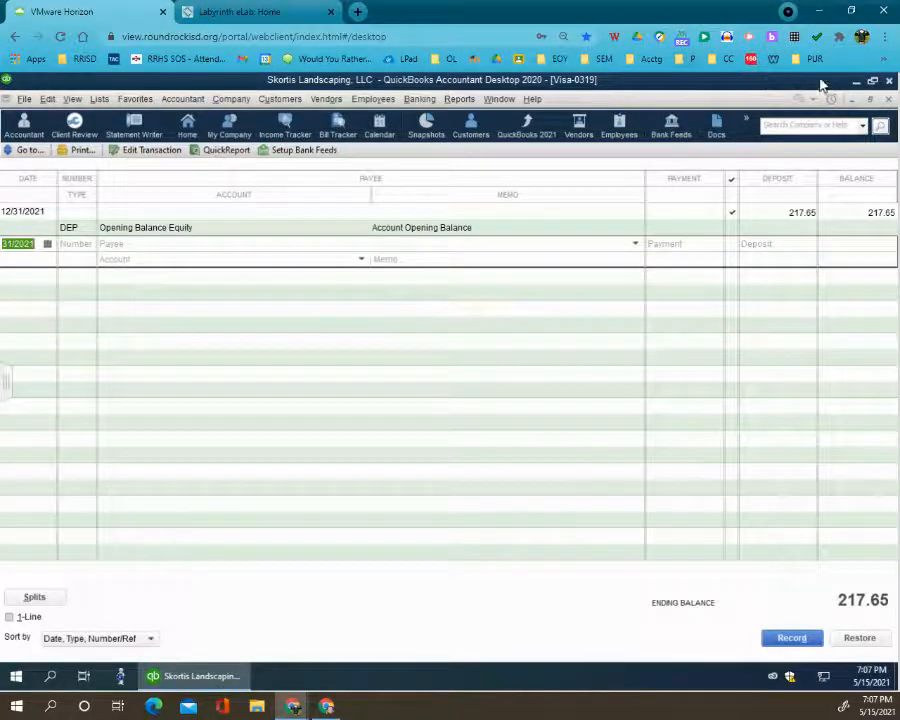
{"action": "left_click", "coordinate": [889, 100]}
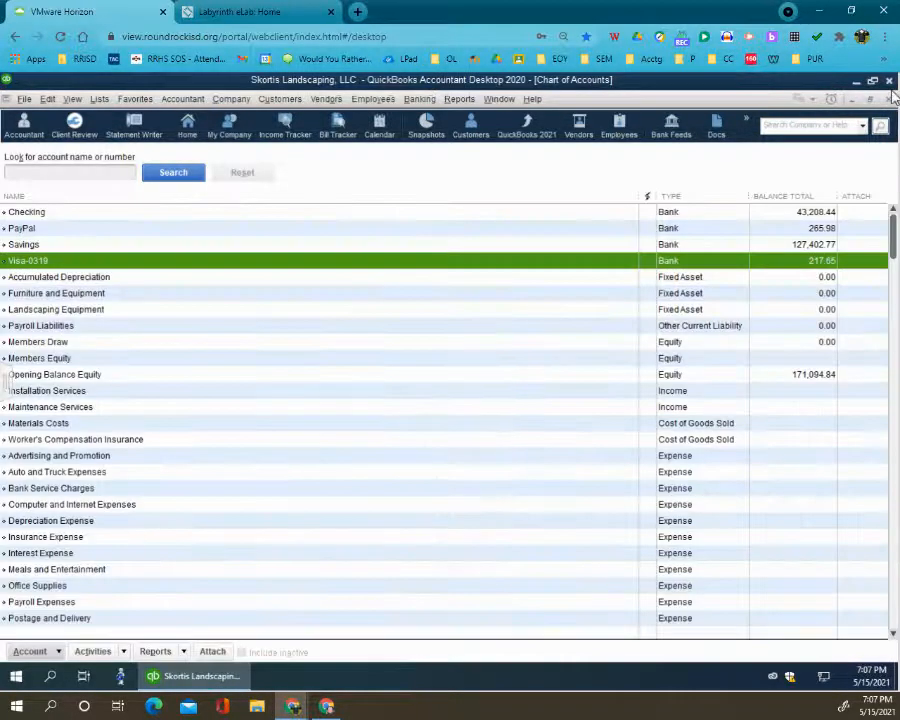
{"action": "right_click", "coordinate": [243, 250]}
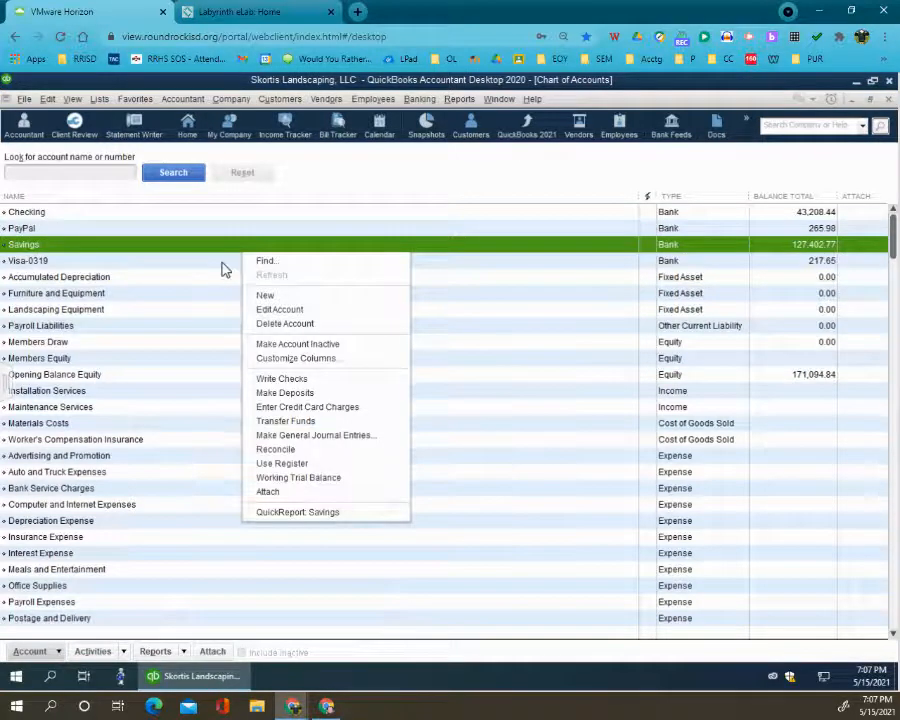
{"action": "right_click", "coordinate": [224, 264]}
{"action": "left_click", "coordinate": [252, 318]}
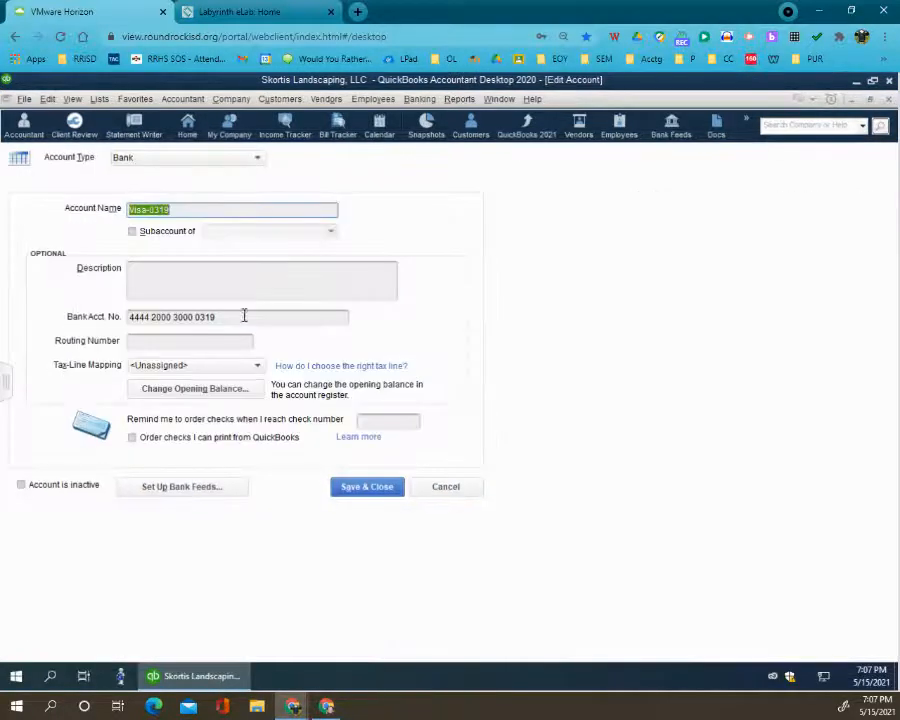
{"action": "left_click", "coordinate": [182, 157]}
{"action": "left_click", "coordinate": [186, 274]}
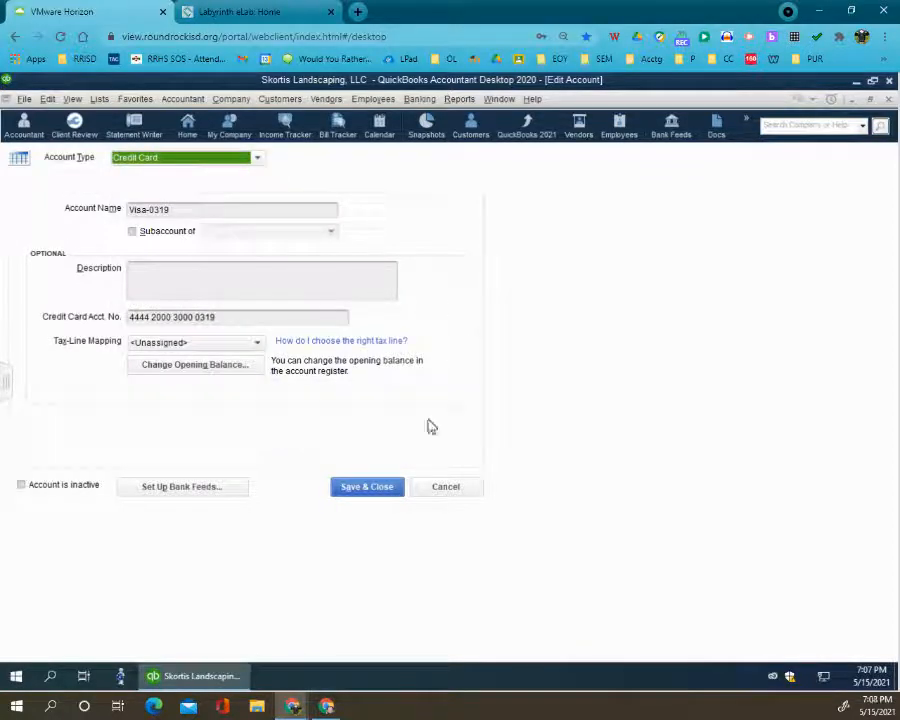
{"action": "left_click", "coordinate": [392, 491]}
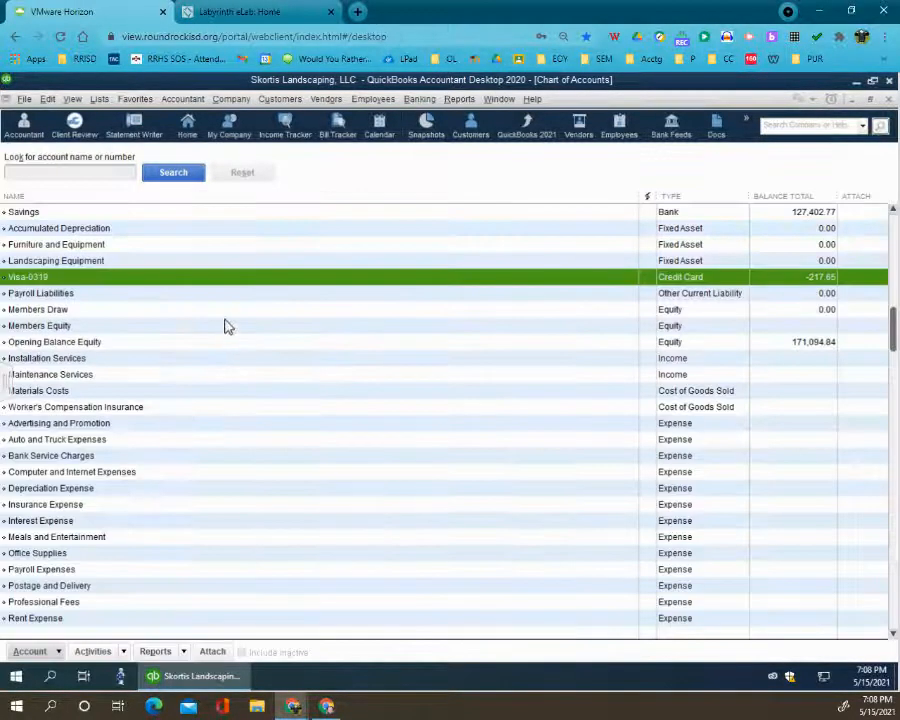
- Search the Chart of Accounts for Design Services and reset the search to the full list
{"action": "scroll", "coordinate": [130, 335], "scroll_direction": "up", "scroll_amount": 1}
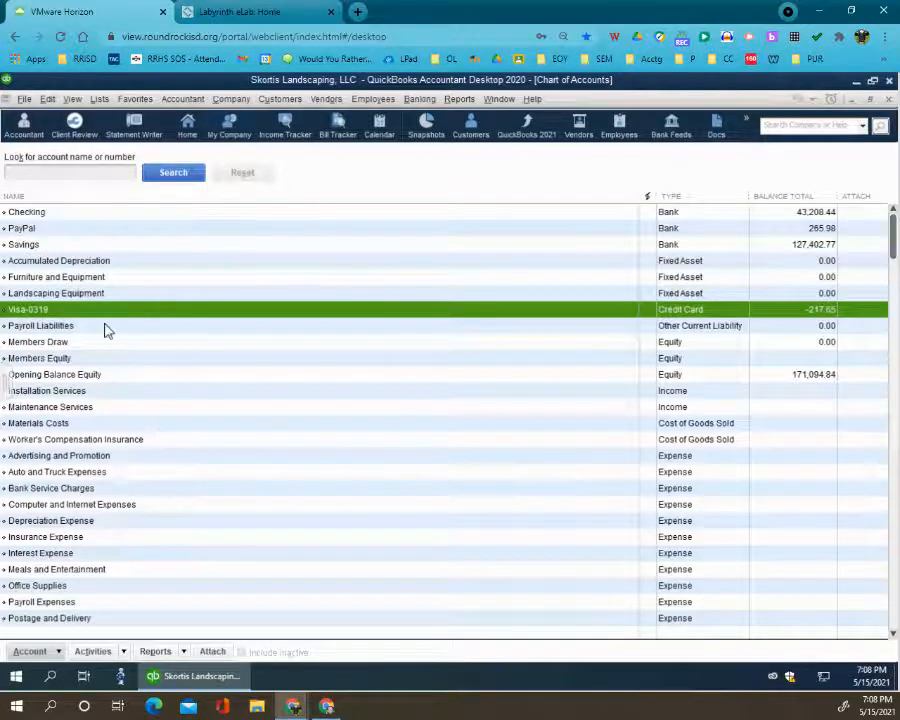
{"action": "left_click", "coordinate": [42, 172]}
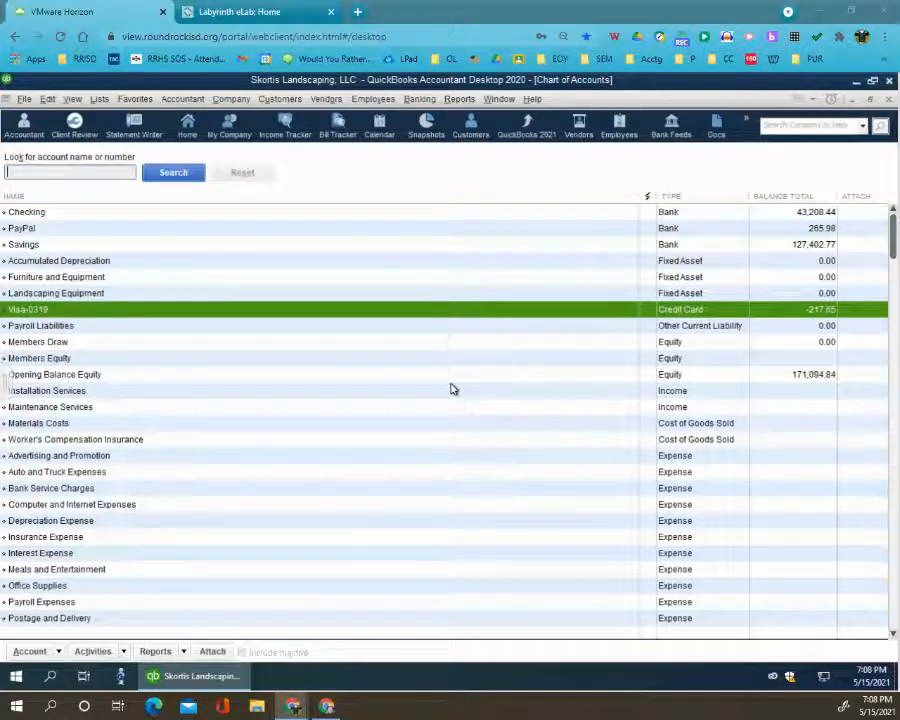
{"action": "type", "text": "Design Services"}
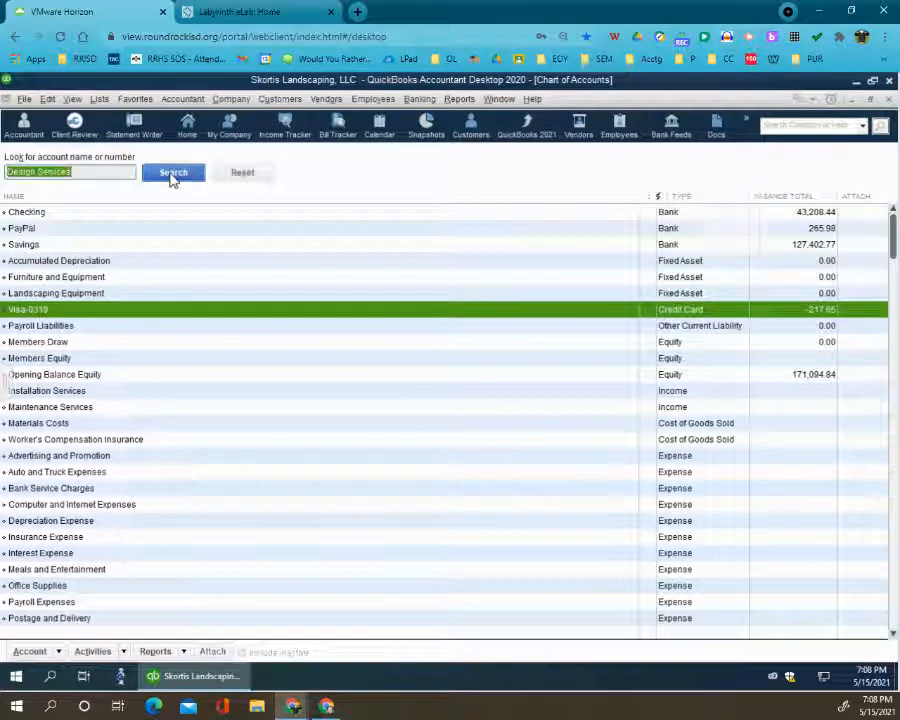
{"action": "left_click", "coordinate": [172, 174]}
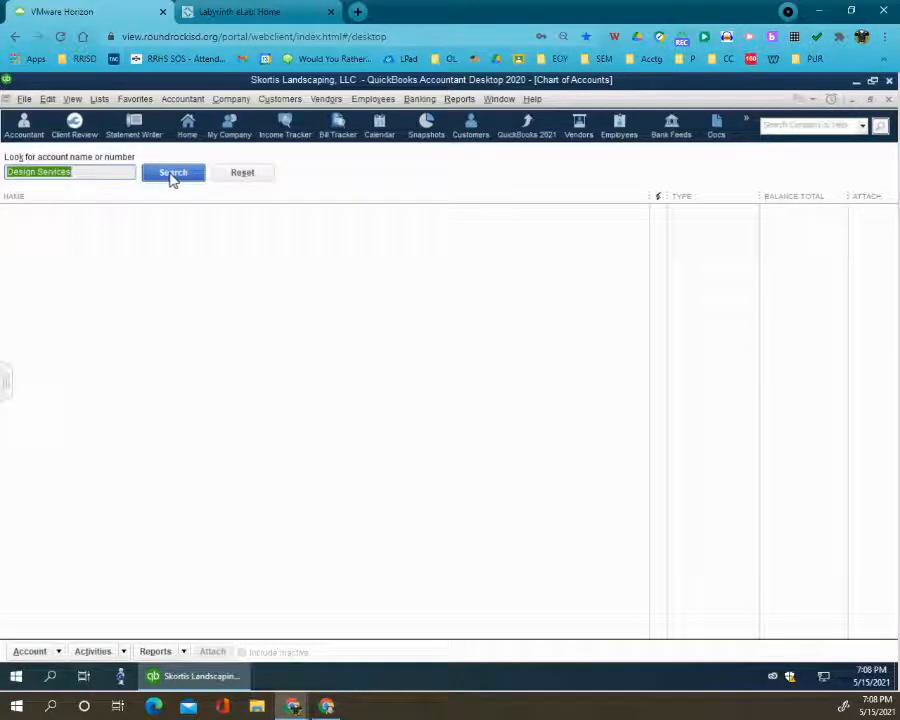
{"action": "left_click", "coordinate": [18, 101]}
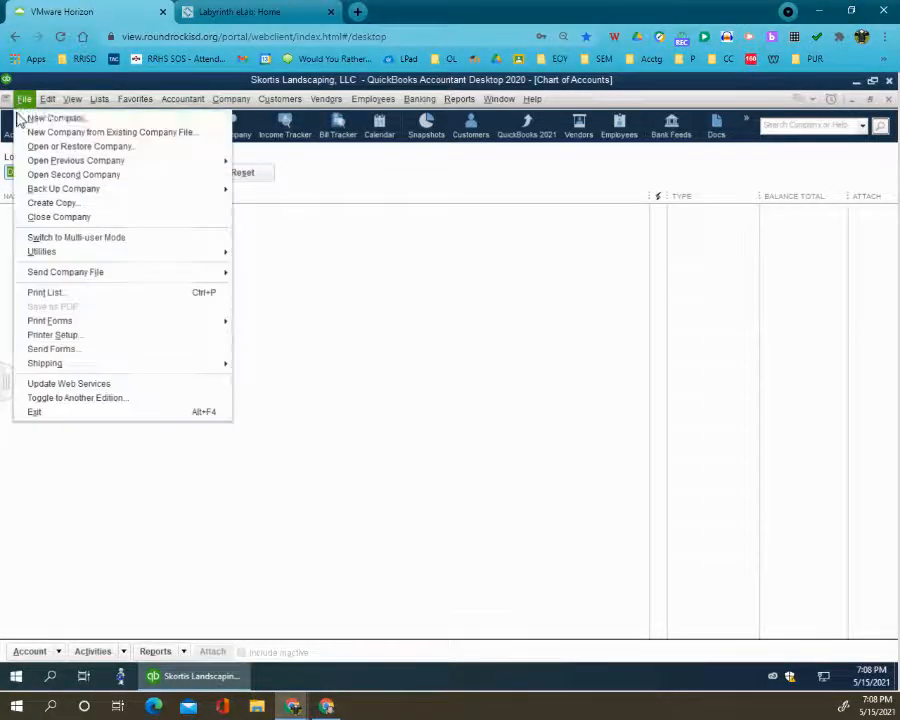
{"action": "left_click", "coordinate": [300, 296]}
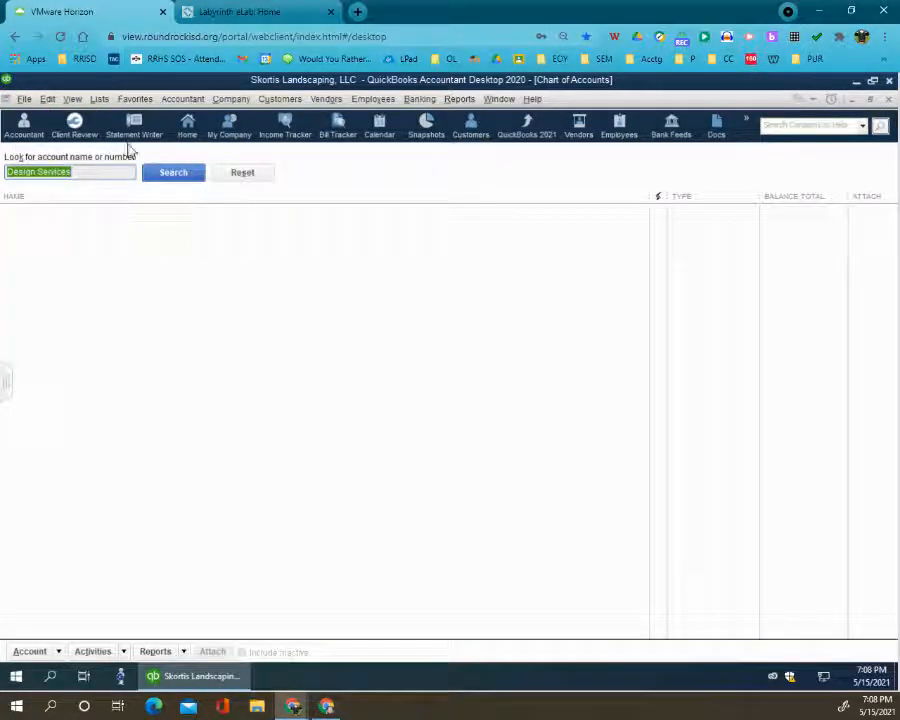
{"action": "left_click", "coordinate": [239, 177]}
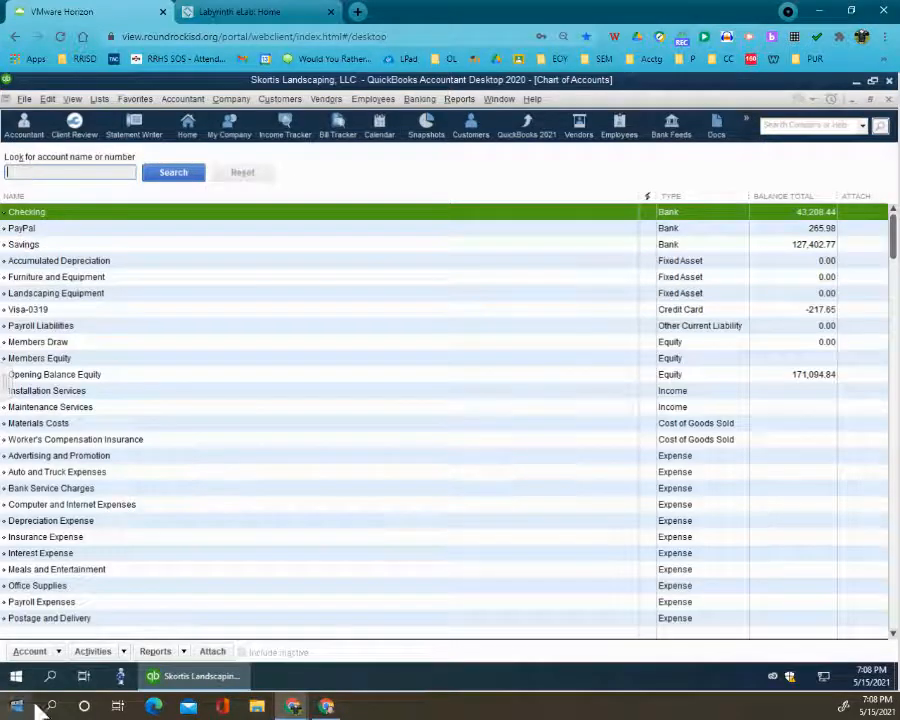
- Add an Income account named Design Services with the description Design Services and save it
{"action": "left_click", "coordinate": [58, 657]}
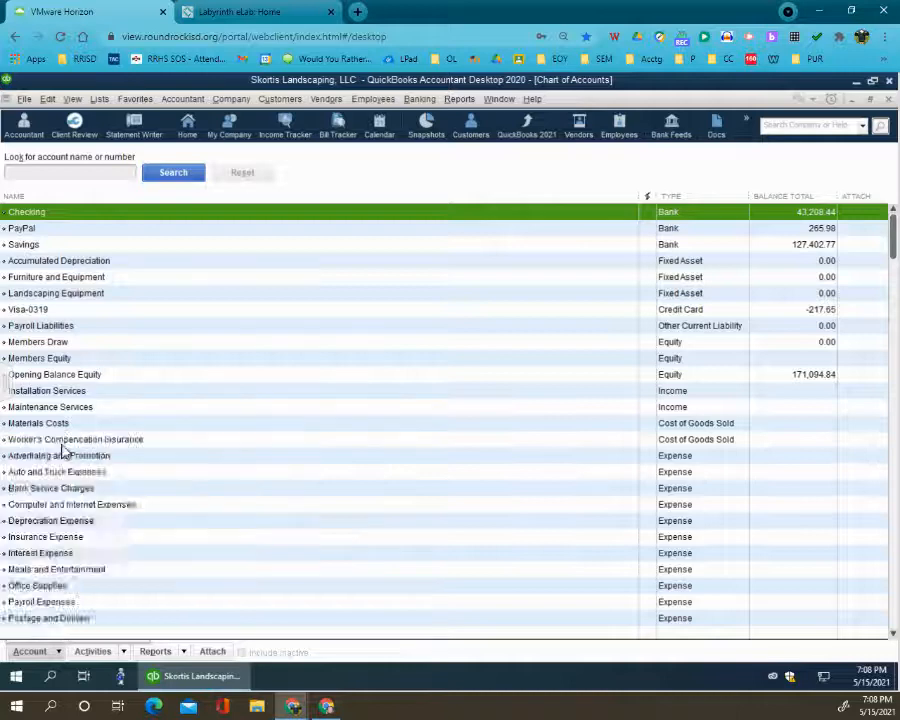
{"action": "left_click", "coordinate": [64, 448]}
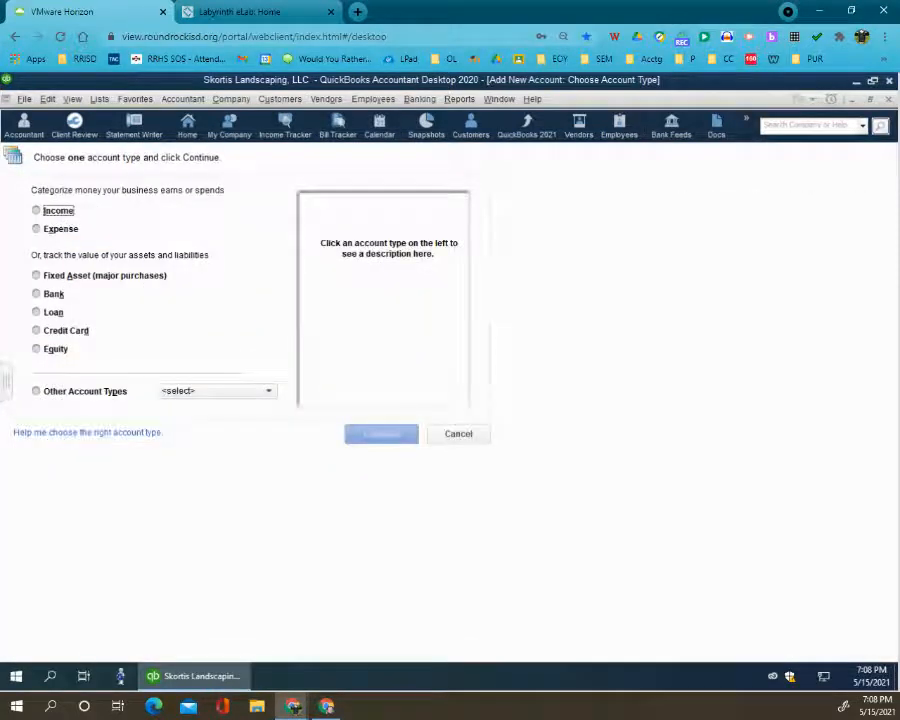
{"action": "left_click", "coordinate": [48, 212]}
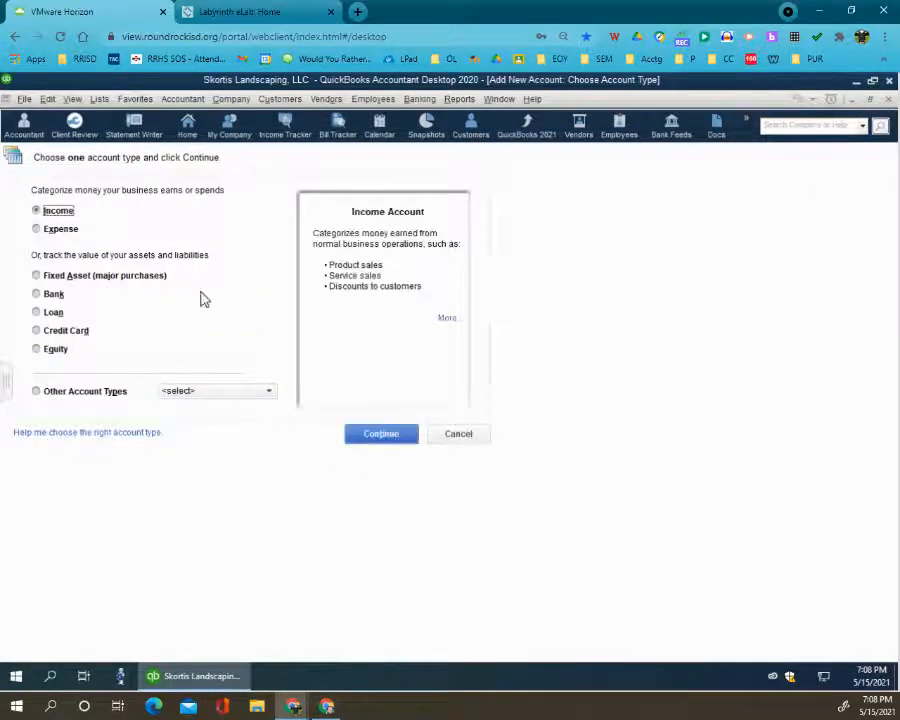
{"action": "left_click", "coordinate": [410, 434]}
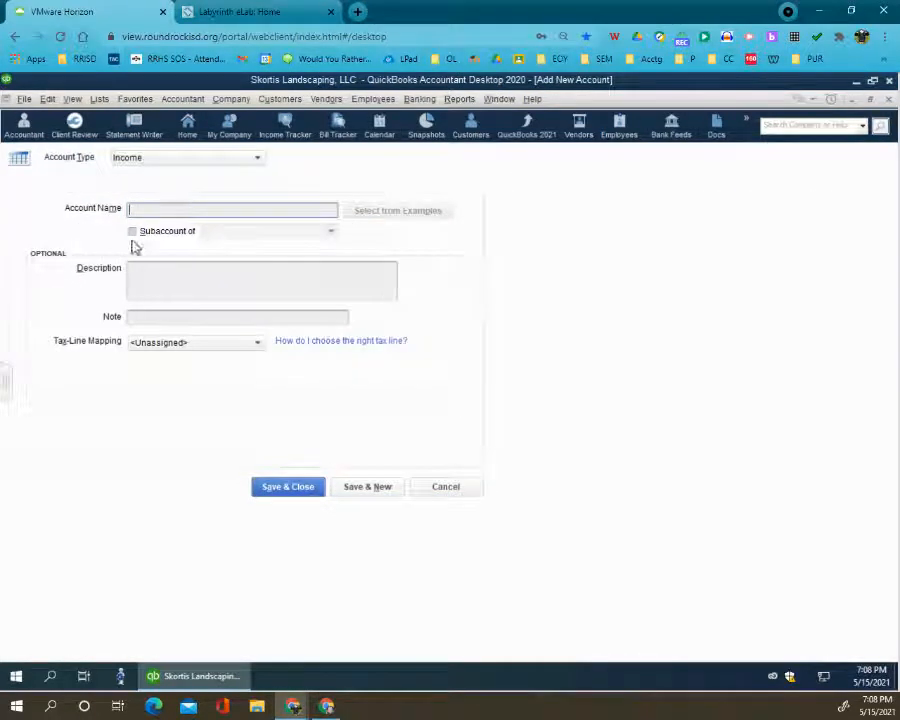
{"action": "type", "text": "Design Services"}
{"action": "left_click", "coordinate": [169, 273]}
{"action": "type", "text": "Design Services"}
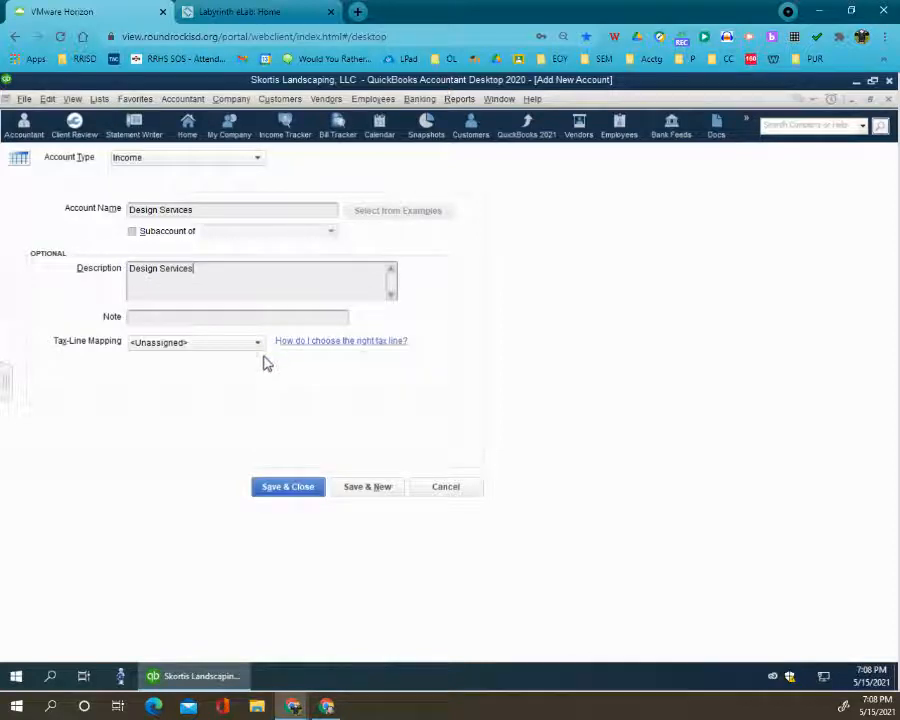
{"action": "left_click", "coordinate": [287, 489]}
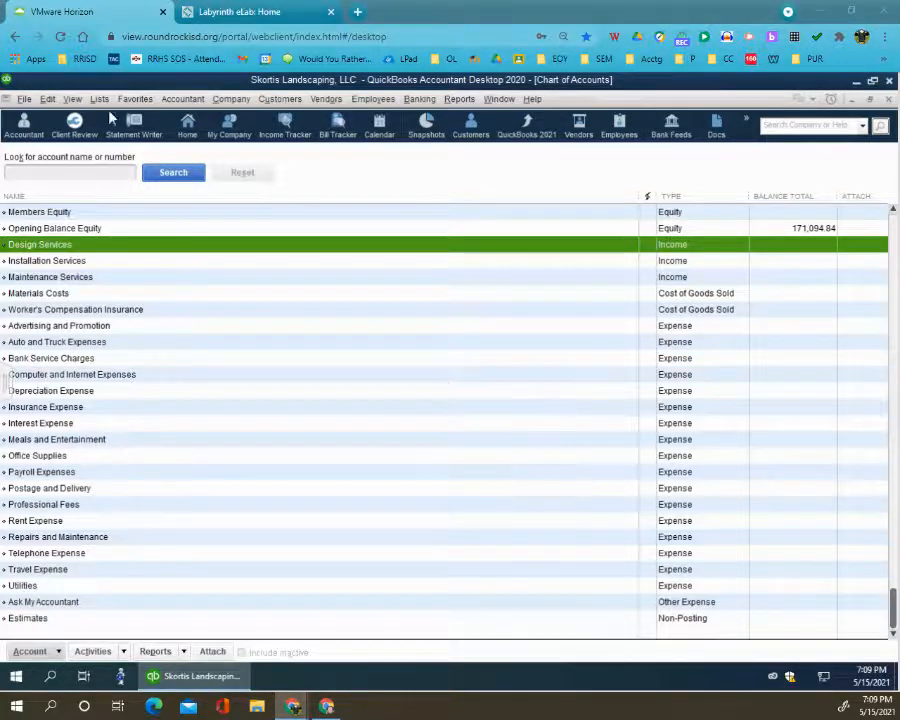
- Check the Chart of Accounts for the Installation Services, Maintenance Services and Materials Costs accounts
{"action": "left_click", "coordinate": [64, 262]}
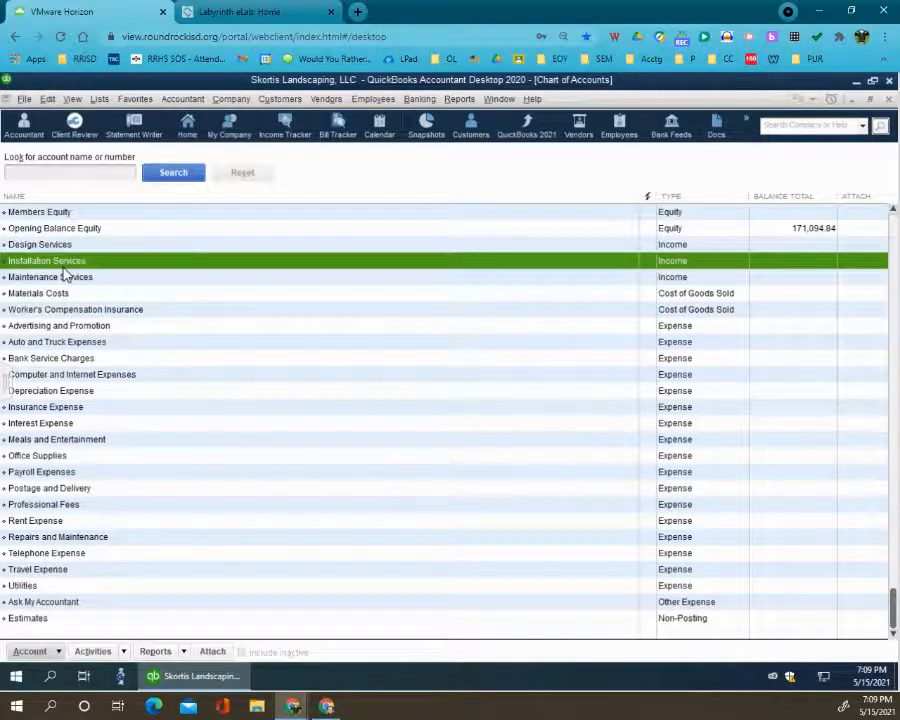
{"action": "left_click", "coordinate": [66, 282]}
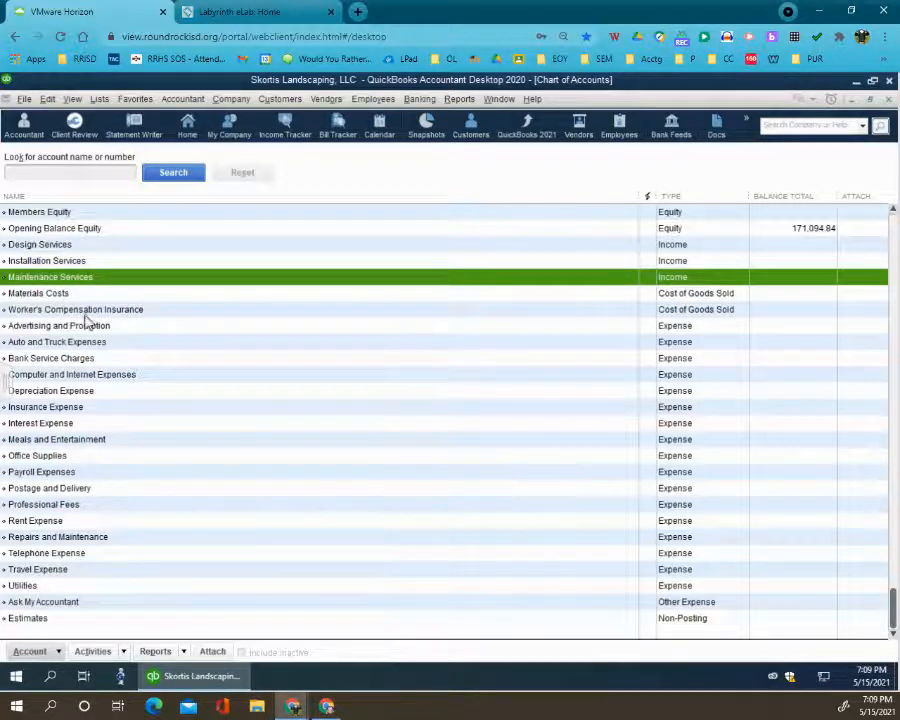
{"action": "left_click", "coordinate": [82, 297]}
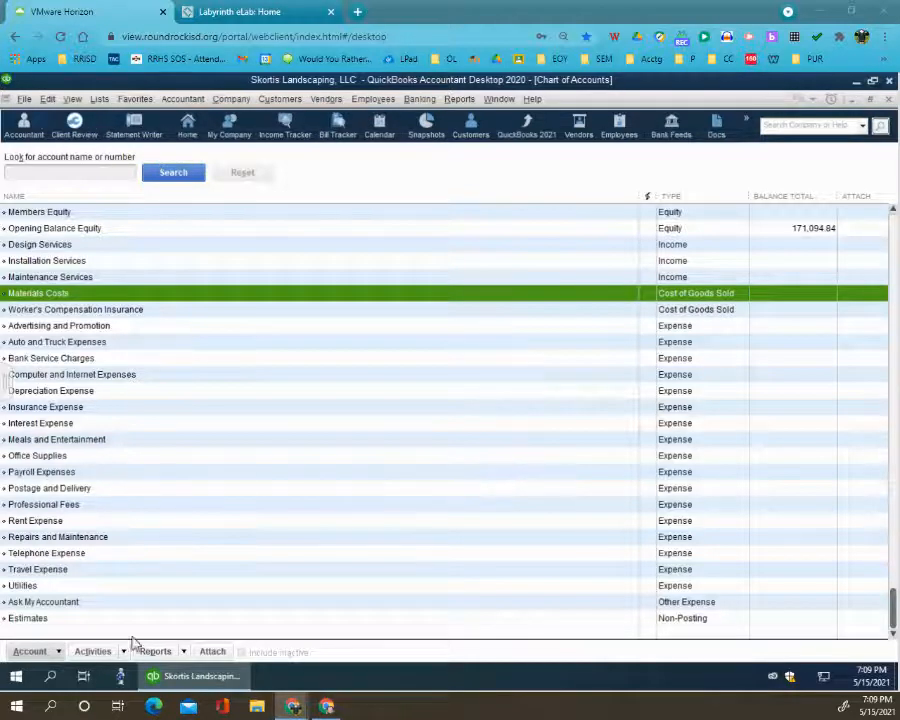
- Add a Cost of Goods Sold account named Equipment Rental for Jobs with the description Equipment Rental for Jobs and save it
{"action": "left_click", "coordinate": [30, 651]}
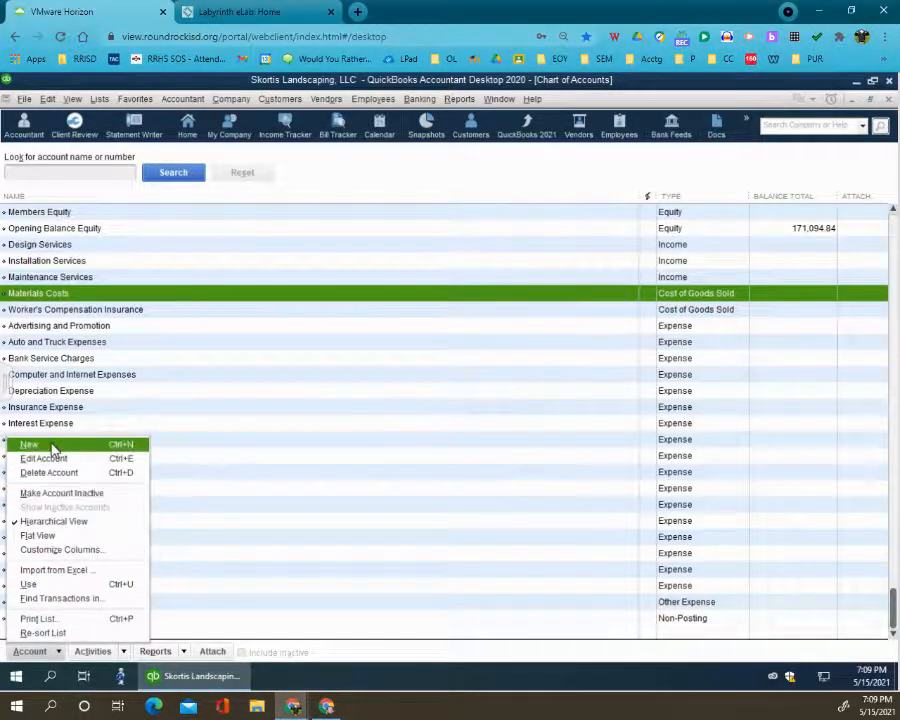
{"action": "right_click", "coordinate": [93, 297]}
{"action": "left_click", "coordinate": [120, 337]}
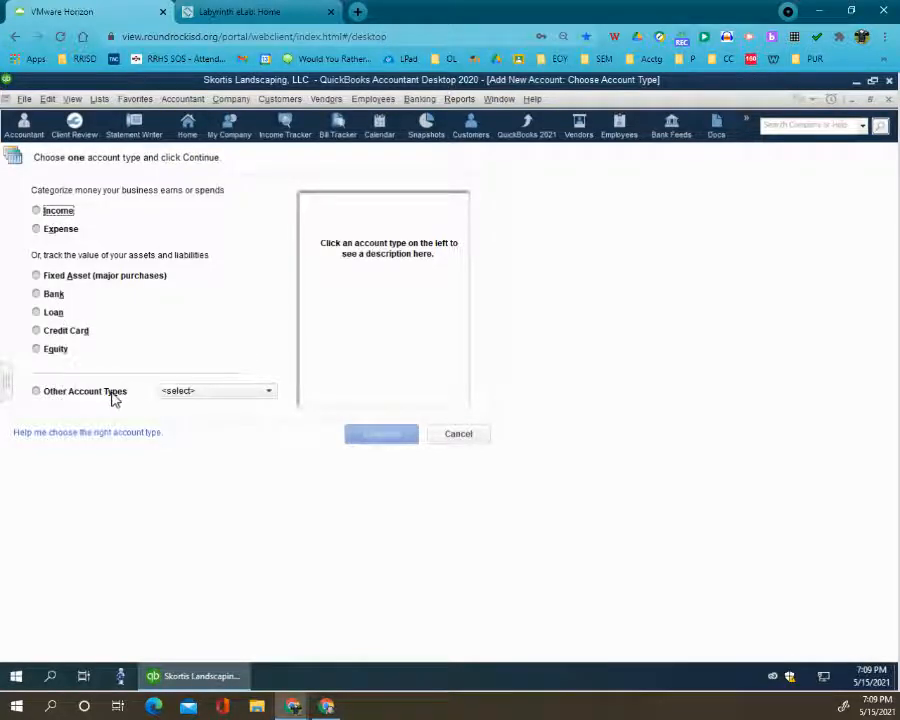
{"action": "left_click", "coordinate": [170, 391]}
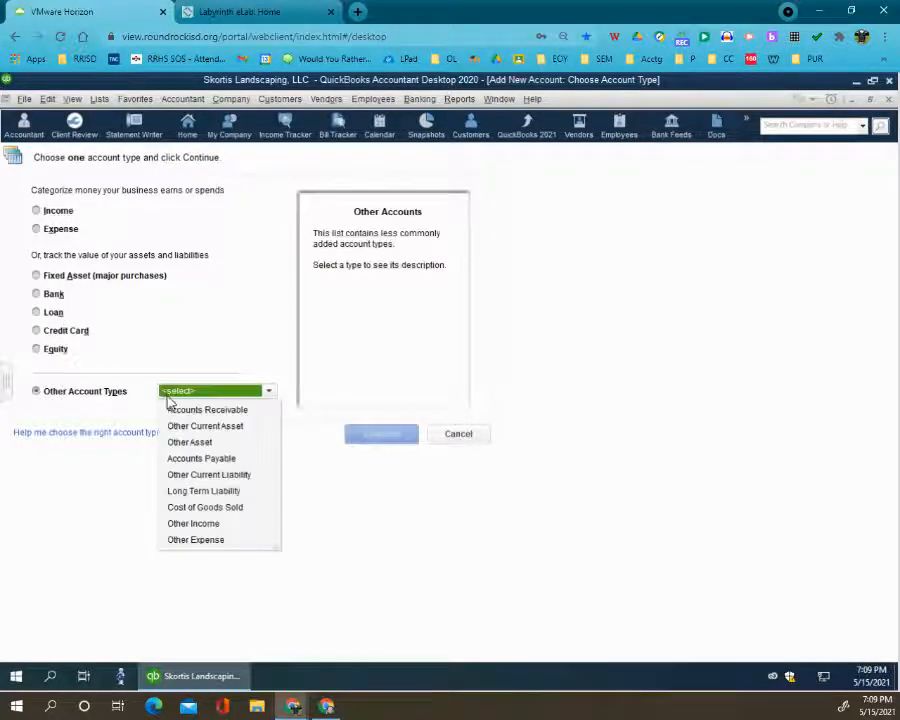
{"action": "left_click", "coordinate": [194, 509]}
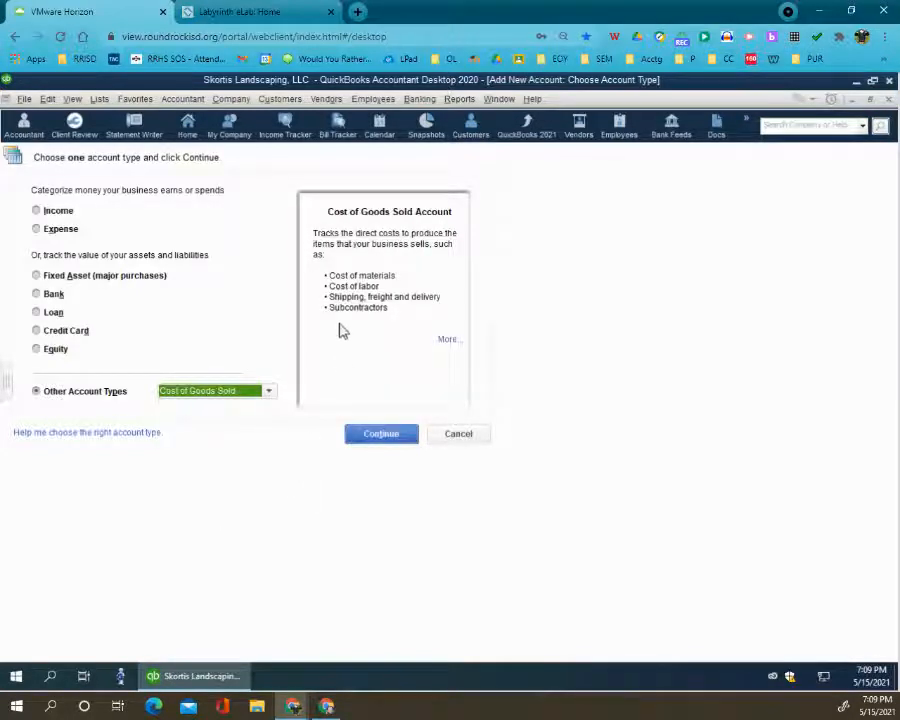
{"action": "left_click", "coordinate": [378, 436]}
{"action": "type", "text": "Equipment Rental for Jobs"}
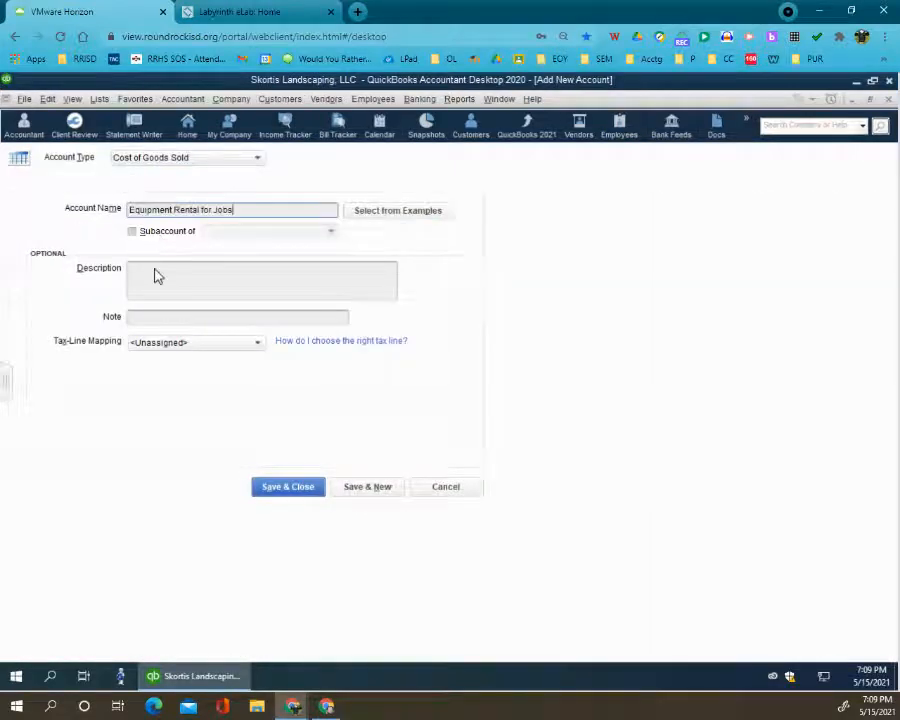
{"action": "left_click", "coordinate": [156, 270]}
{"action": "type", "text": "Equipment Rental for Jobs"}
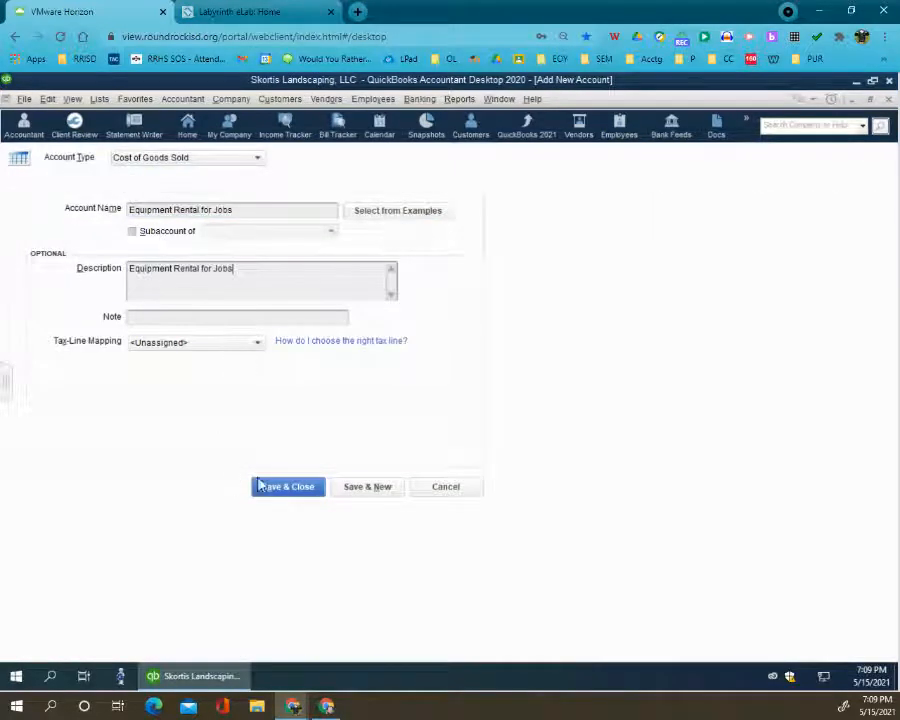
{"action": "left_click", "coordinate": [287, 488]}
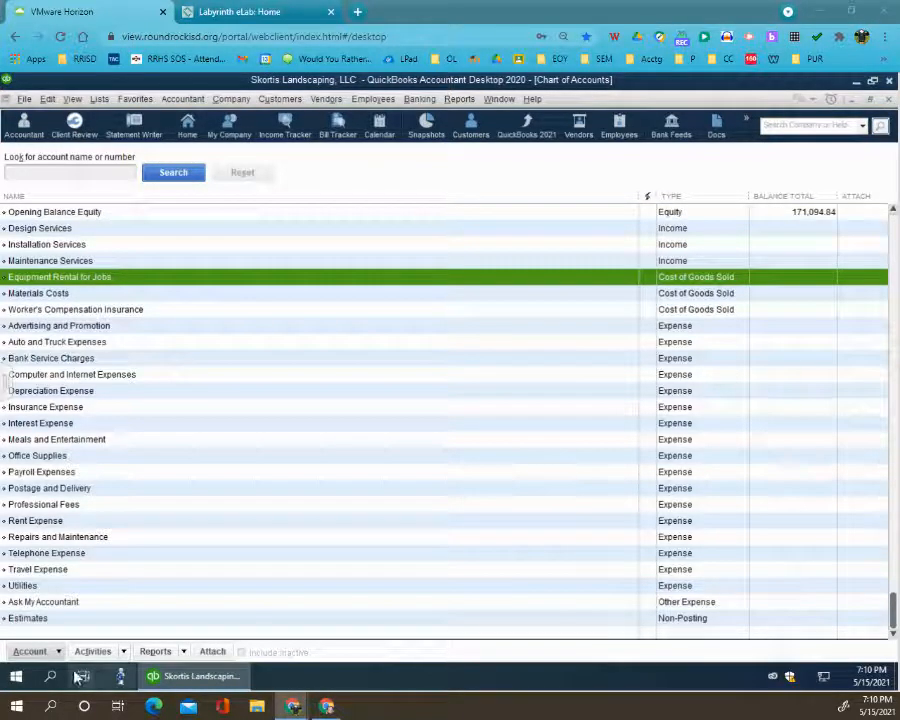
- Add a Cost of Goods Sold account named Merchant Account Fees with the description Merchant Account Fees and save it
{"action": "left_click", "coordinate": [30, 651]}
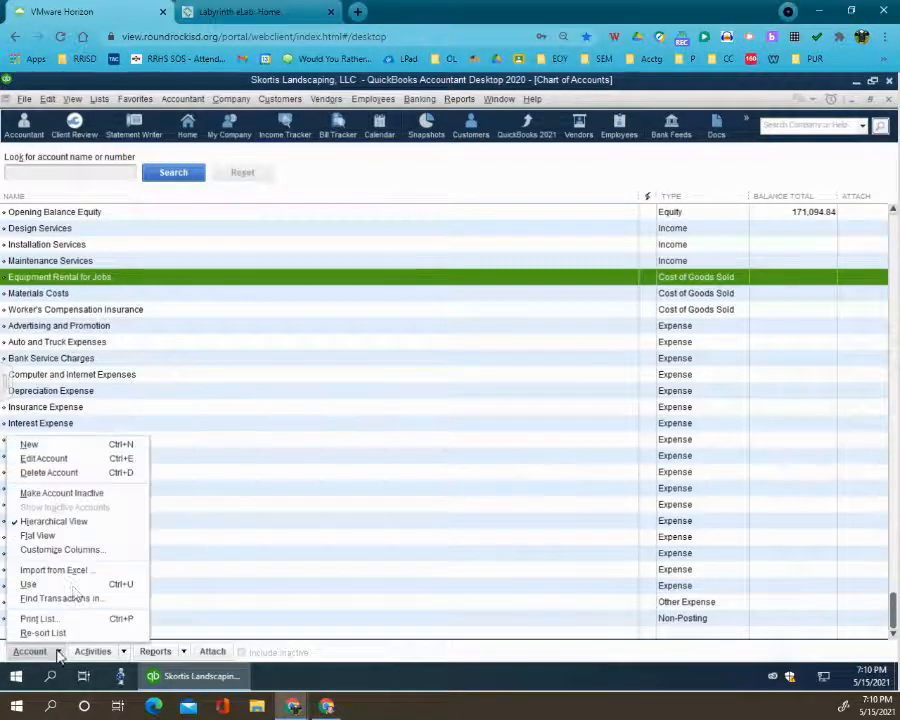
{"action": "left_click", "coordinate": [54, 450]}
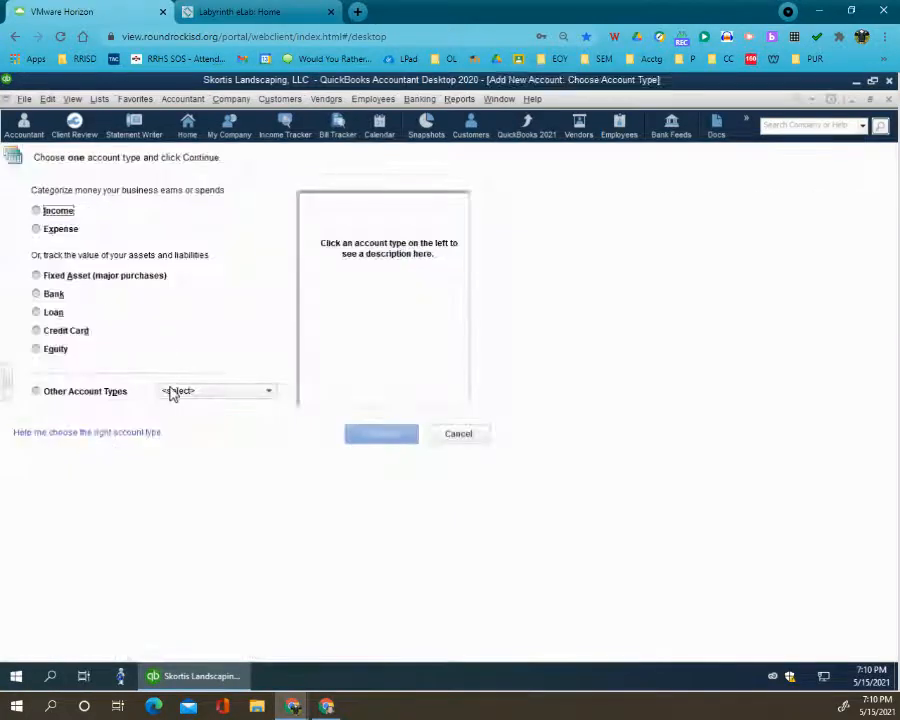
{"action": "left_click", "coordinate": [170, 391]}
{"action": "left_click", "coordinate": [178, 506]}
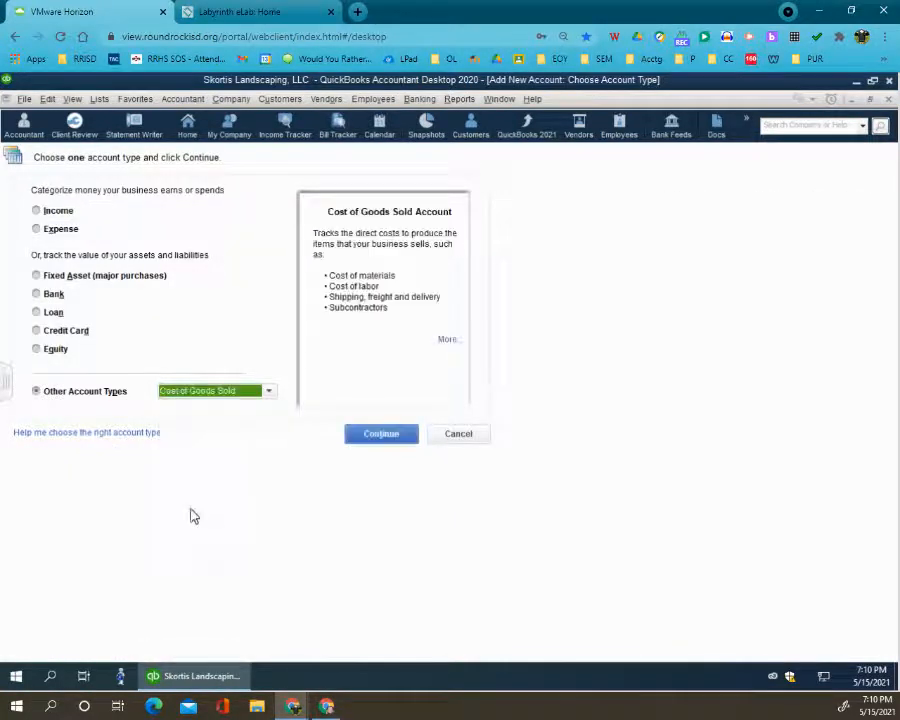
{"action": "left_click", "coordinate": [388, 436]}
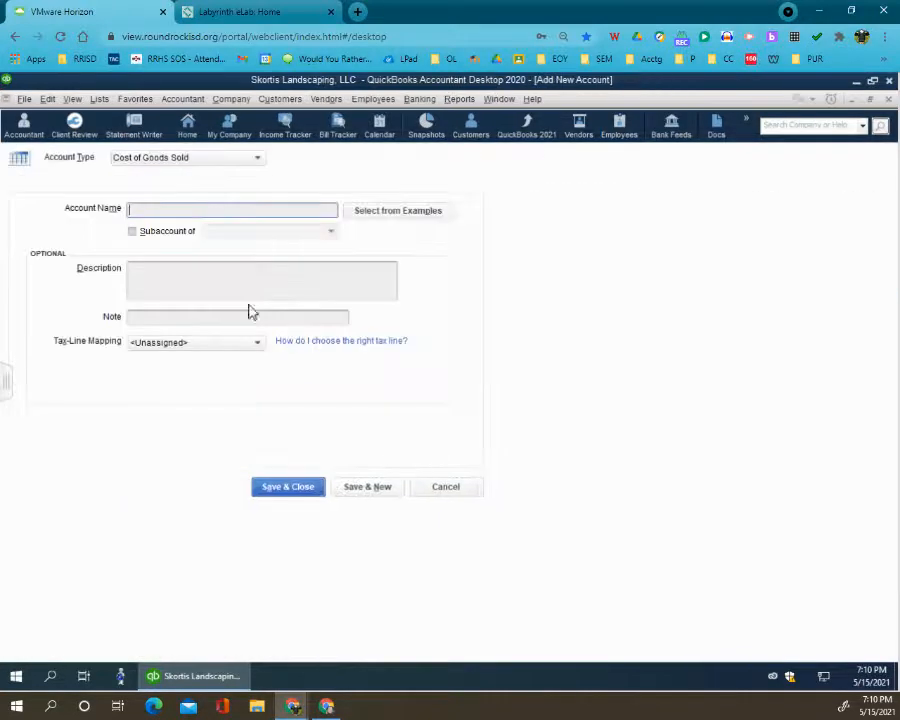
{"action": "type", "text": "Merchant Account Fees"}
{"action": "key", "text": "Tab"}
{"action": "type", "text": "Merchant Account Fees"}
{"action": "left_click", "coordinate": [277, 489]}
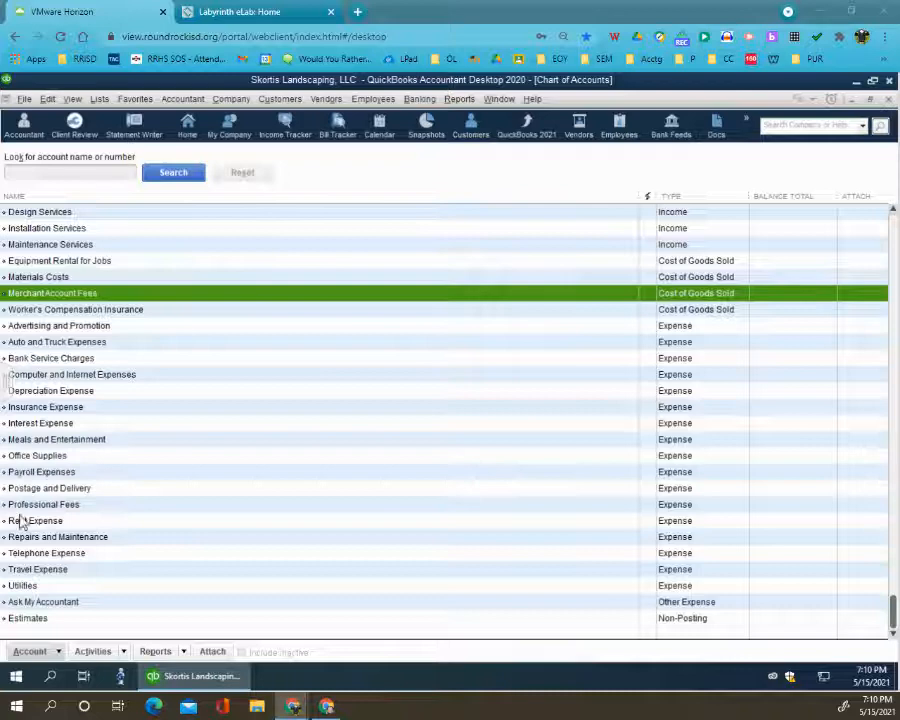
- Add a Cost of Goods Sold account named Tools and Small Equipment with the description Tools and Small Equipment and save it
{"action": "left_click", "coordinate": [32, 652]}
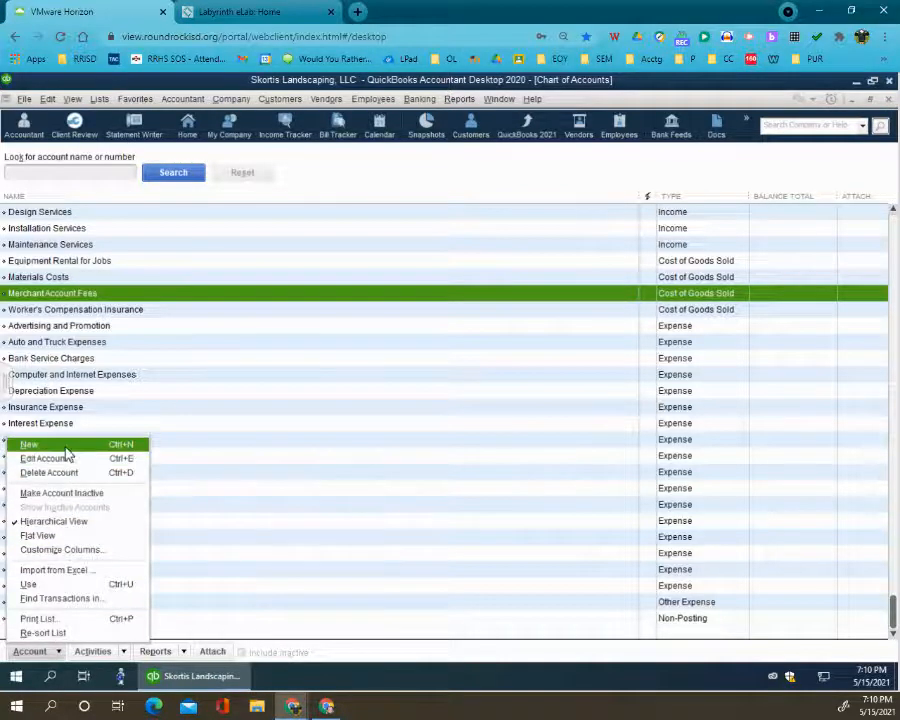
{"action": "left_click", "coordinate": [32, 445]}
{"action": "left_click", "coordinate": [163, 391]}
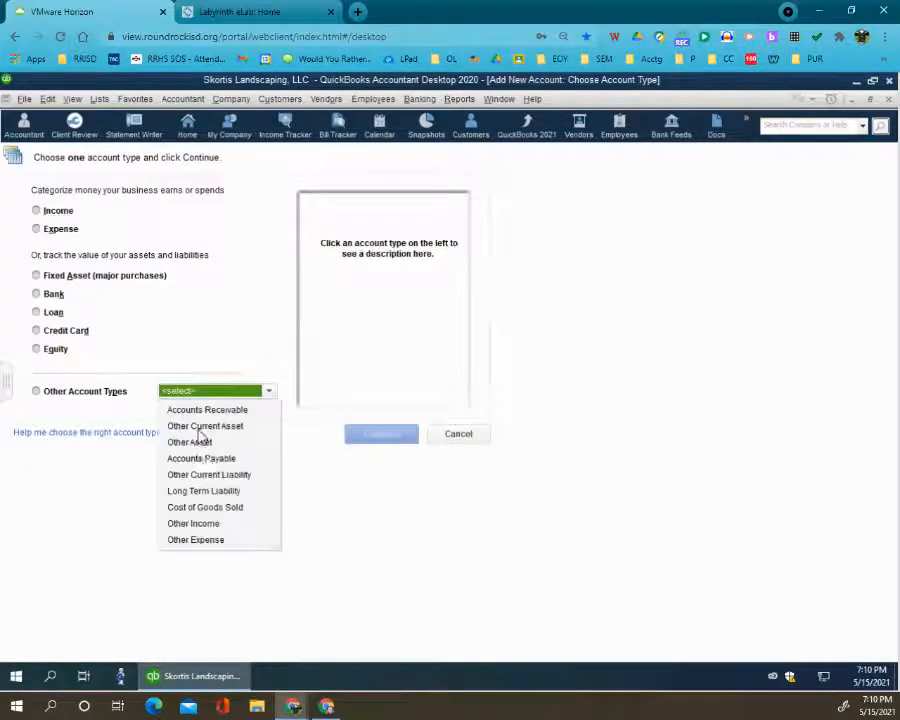
{"action": "left_click", "coordinate": [195, 505]}
{"action": "left_click", "coordinate": [381, 434]}
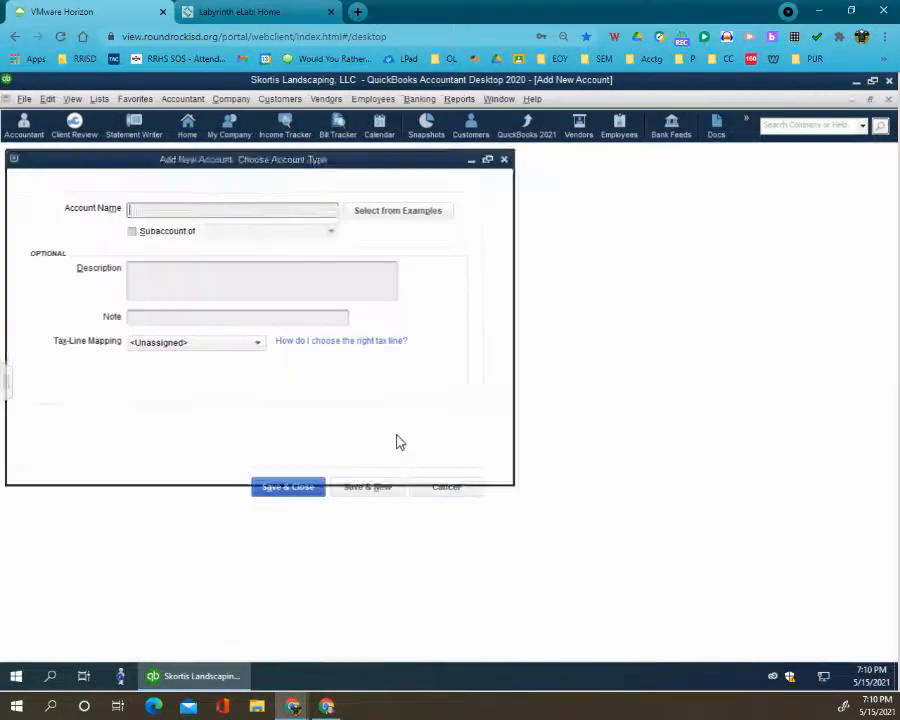
{"action": "left_click", "coordinate": [198, 288]}
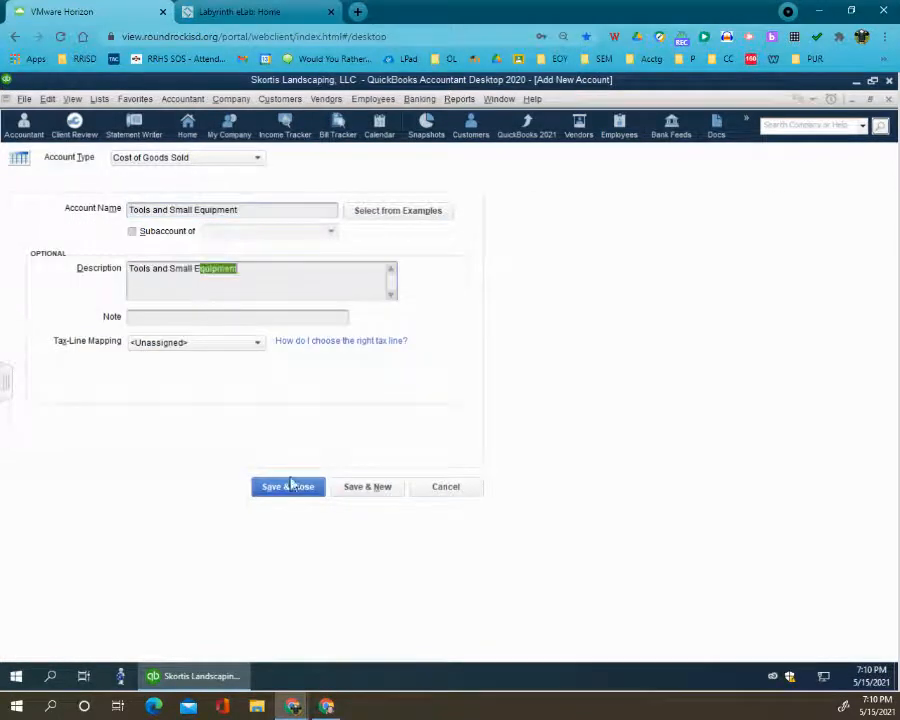
{"action": "left_click", "coordinate": [283, 485]}
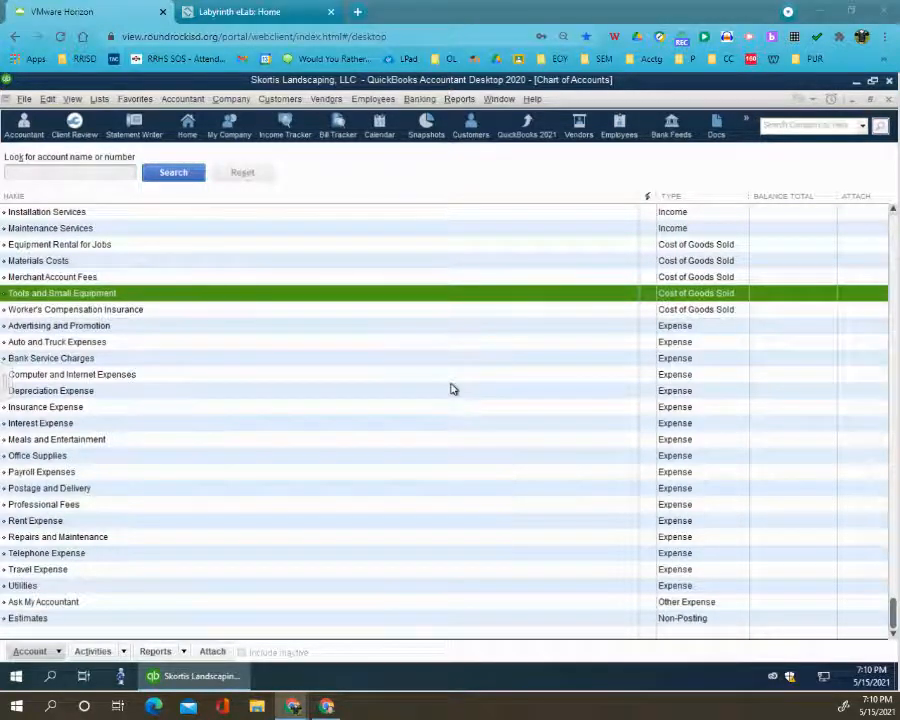
- Check the Chart of Accounts for Worker's Compensation Insurance, Advertising and Promotion, Auto and Truck Expenses and Bank Service Charges
{"action": "left_click", "coordinate": [74, 312]}
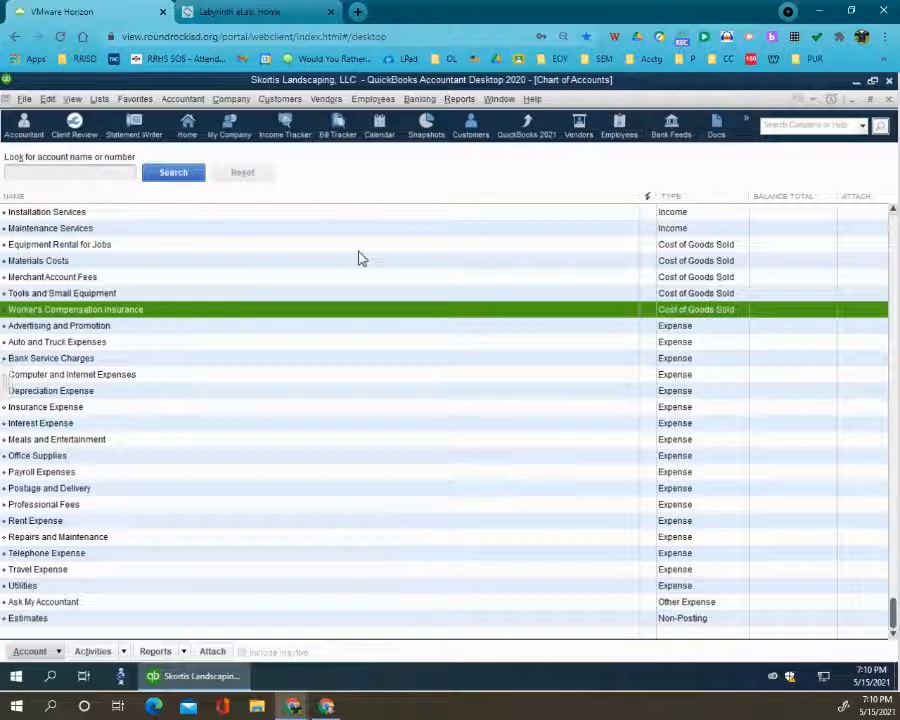
{"action": "left_click", "coordinate": [108, 343]}
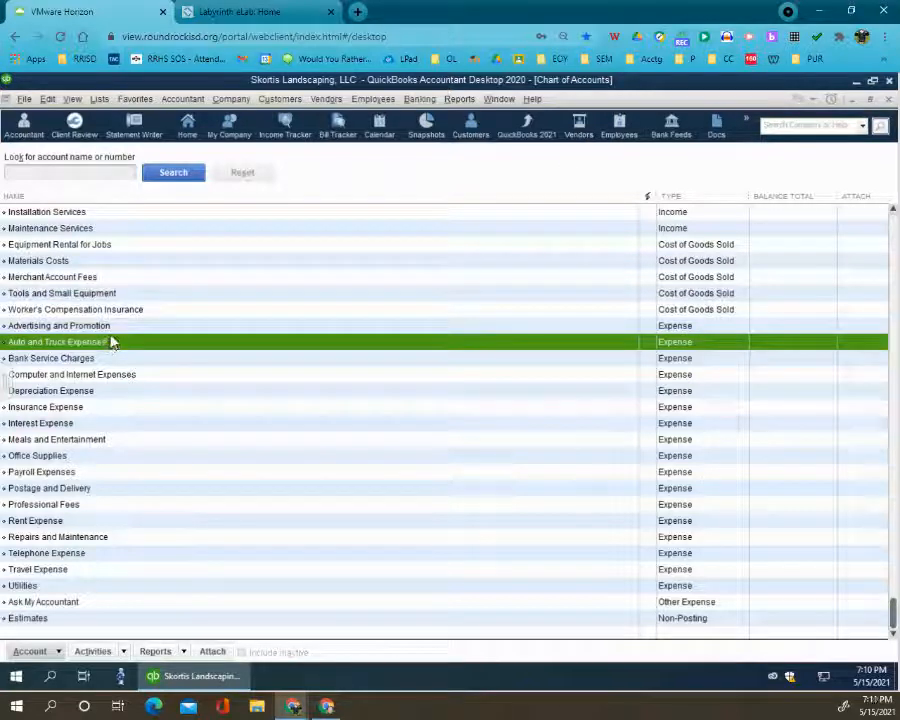
{"action": "left_click", "coordinate": [112, 328]}
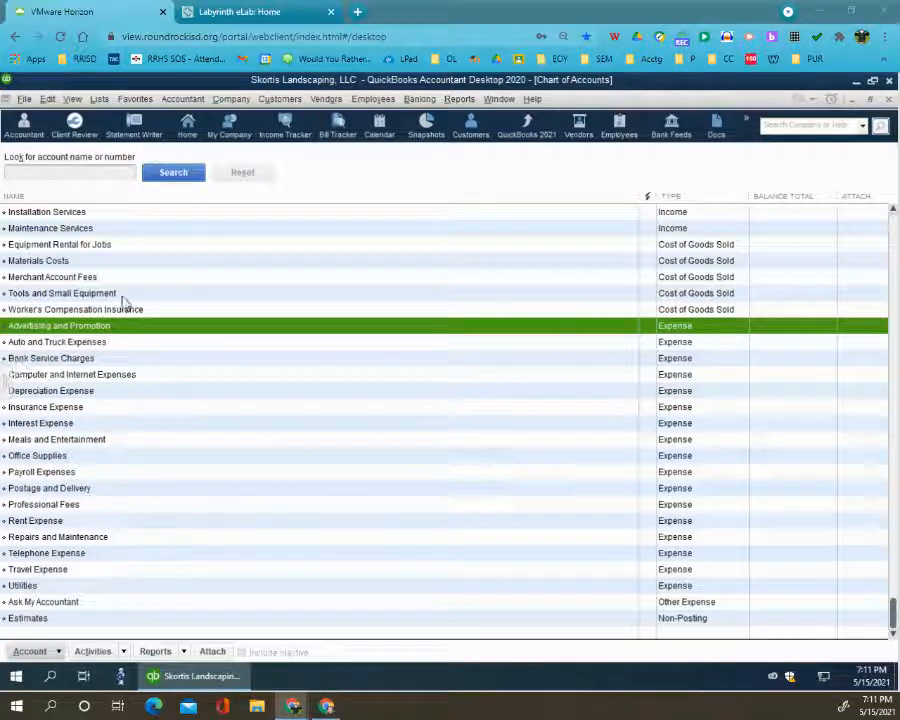
{"action": "left_click", "coordinate": [27, 360]}
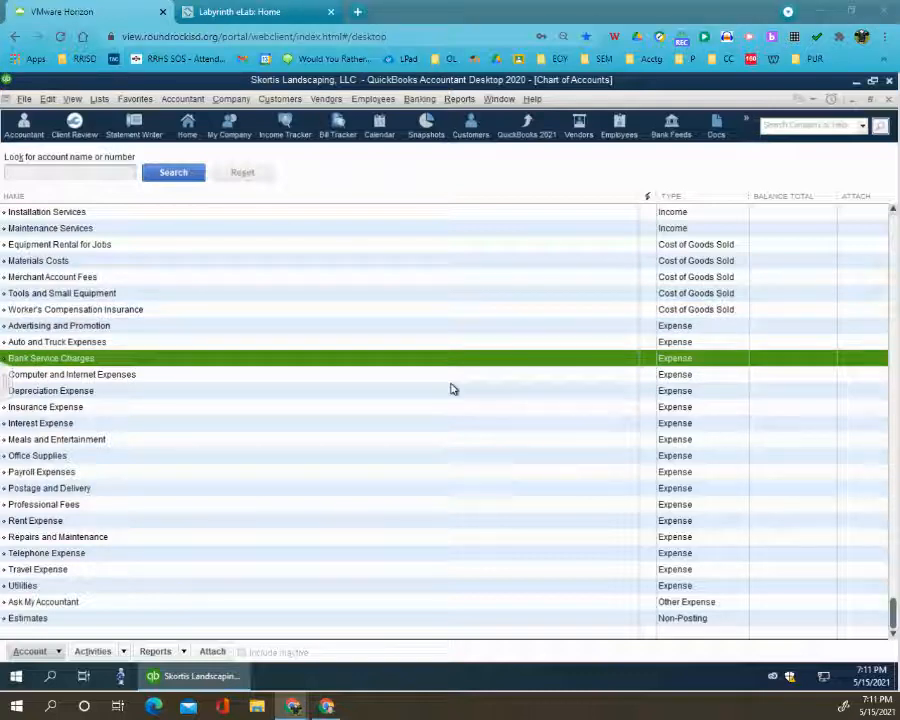
- Add an Expense account named Business Licenses and Permits, with its name repeated as the description, and save it
{"action": "left_click", "coordinate": [55, 652]}
{"action": "left_click", "coordinate": [78, 442]}
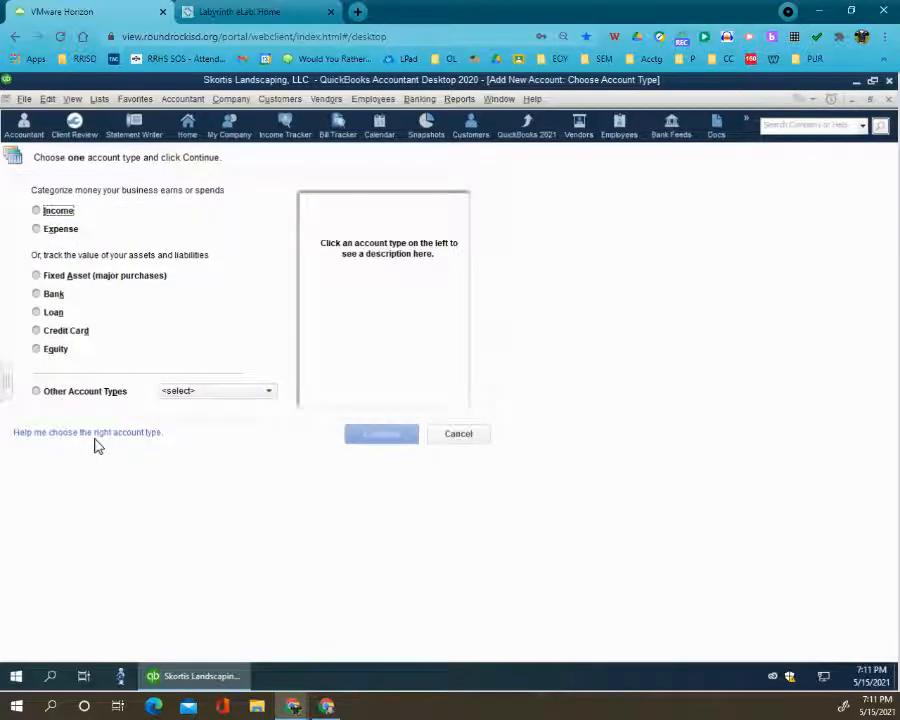
{"action": "left_click", "coordinate": [58, 231]}
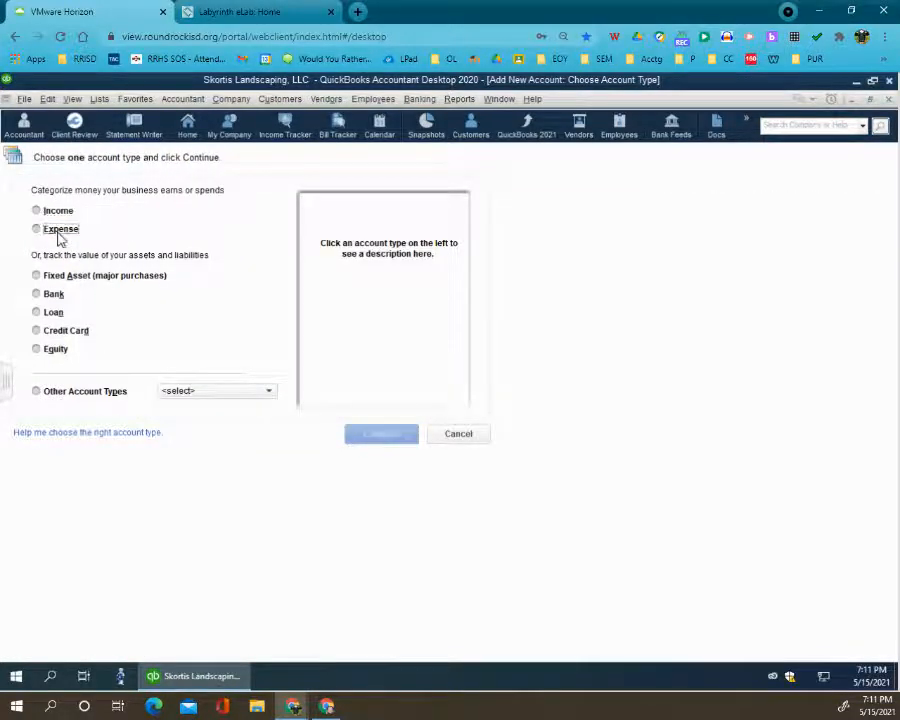
{"action": "left_click", "coordinate": [380, 436]}
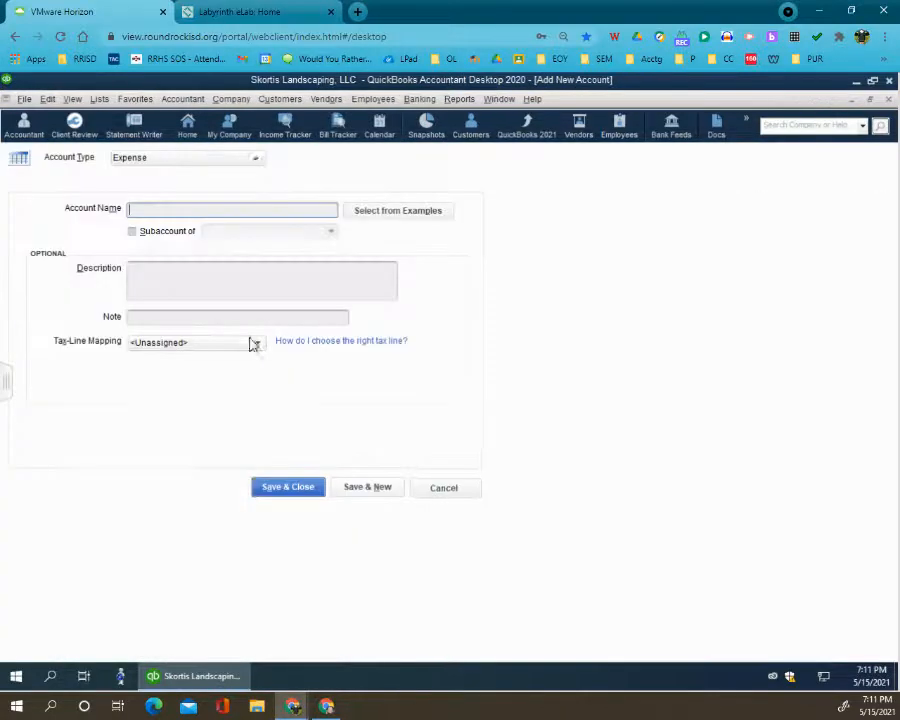
{"action": "key", "text": "ctrl+v"}
{"action": "left_click", "coordinate": [210, 282]}
{"action": "key", "text": "ctrl+v"}
{"action": "left_click", "coordinate": [288, 486]}
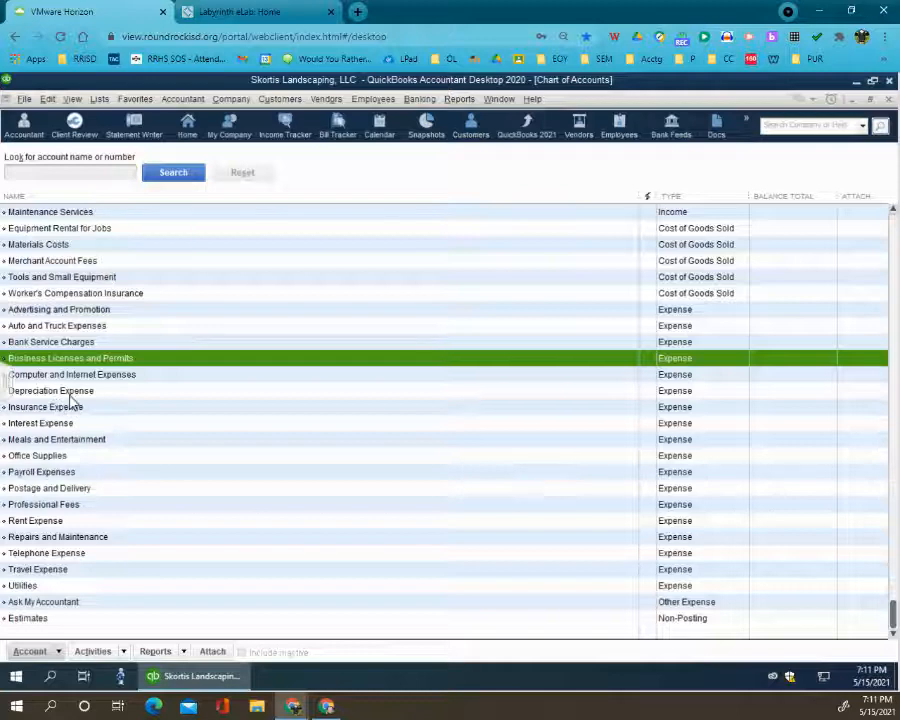
- Check the Chart of Accounts for the remaining expense accounts, from Computer and Internet Expenses through Utilities
{"action": "left_click", "coordinate": [140, 374]}
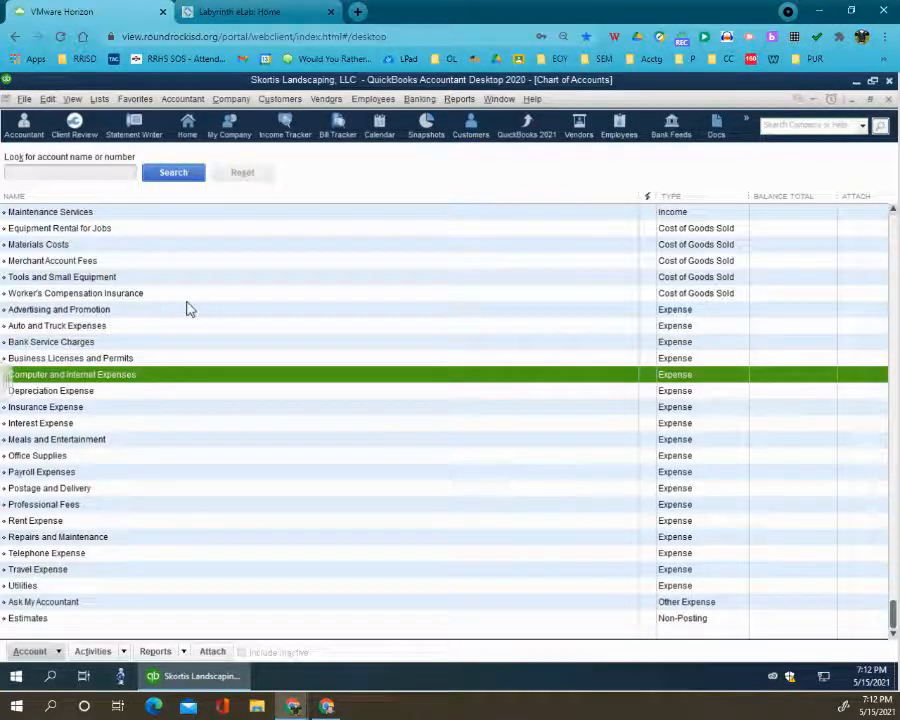
{"action": "left_click", "coordinate": [83, 360]}
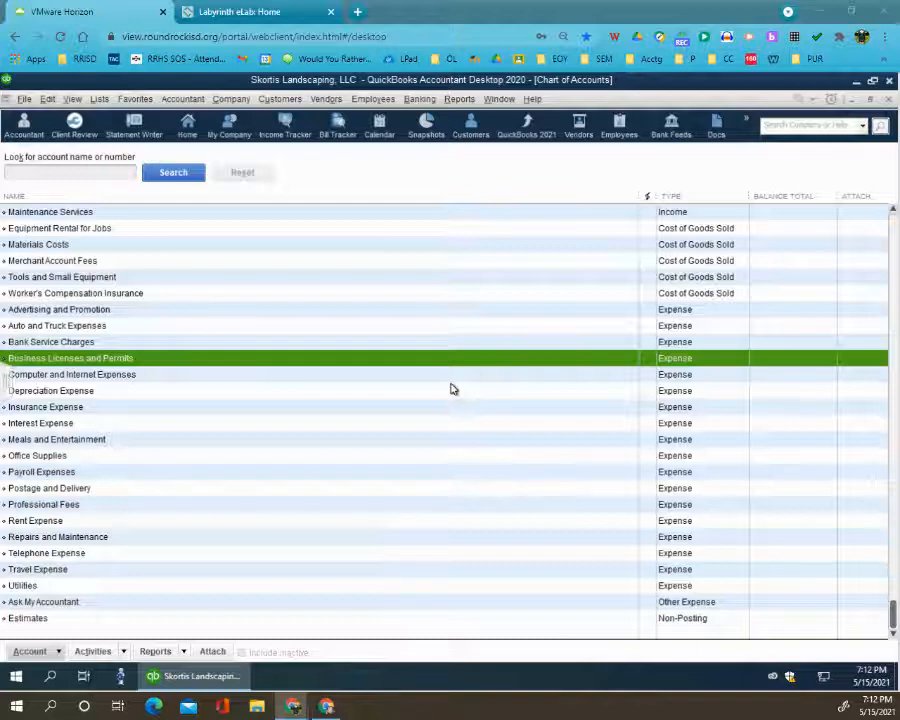
{"action": "left_click", "coordinate": [76, 423]}
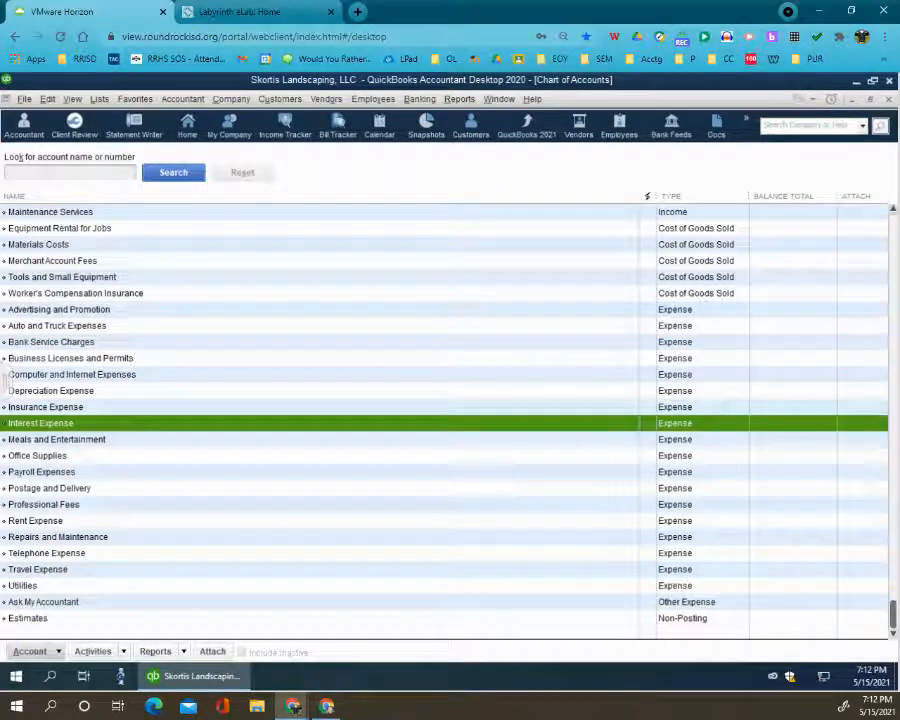
{"action": "left_click", "coordinate": [47, 442]}
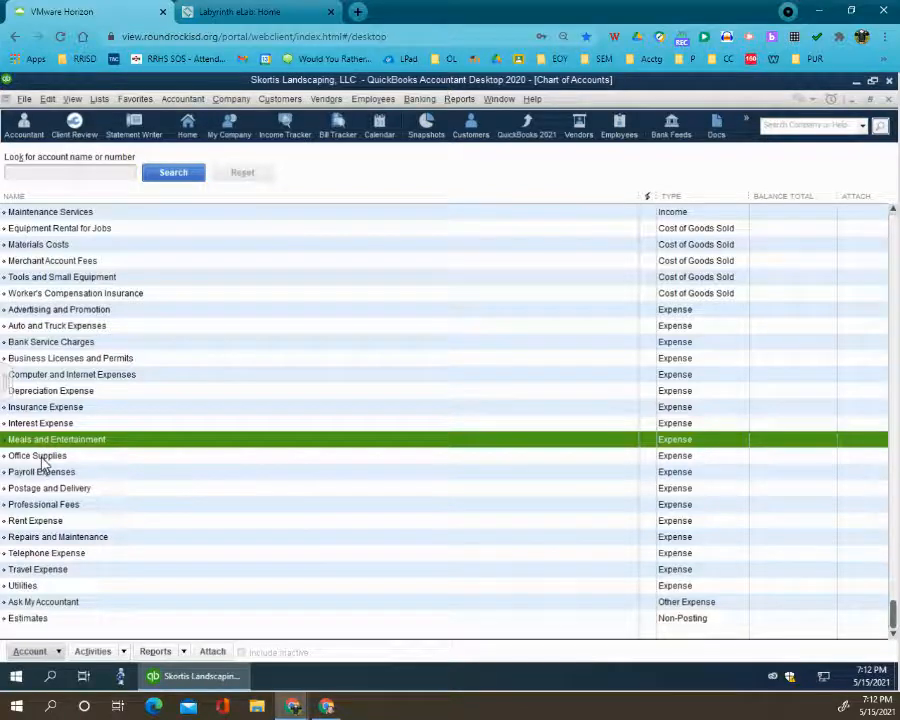
{"action": "left_click", "coordinate": [42, 460]}
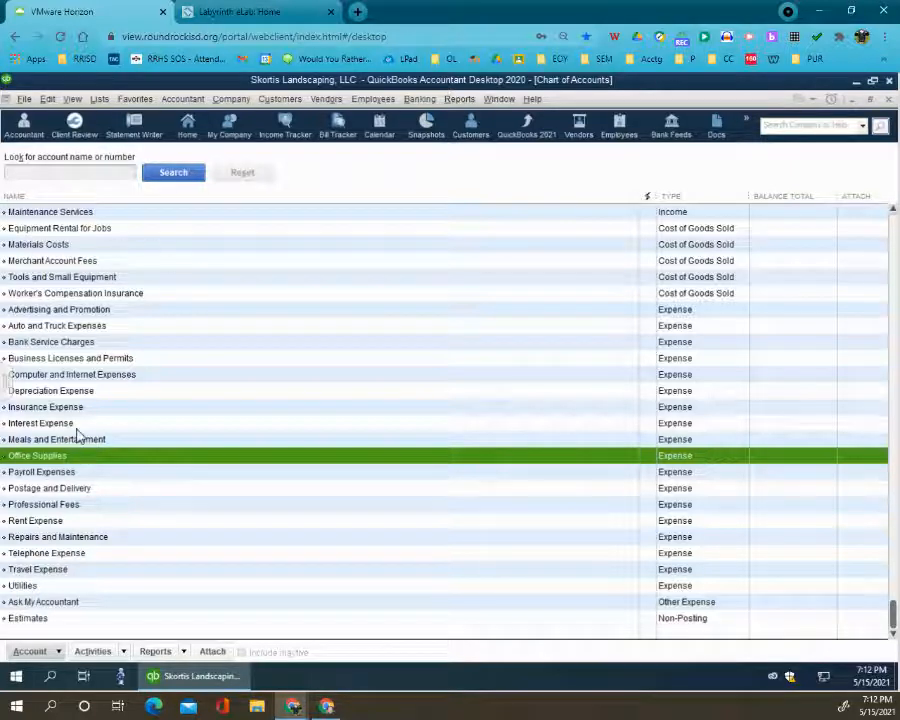
{"action": "left_click", "coordinate": [54, 490]}
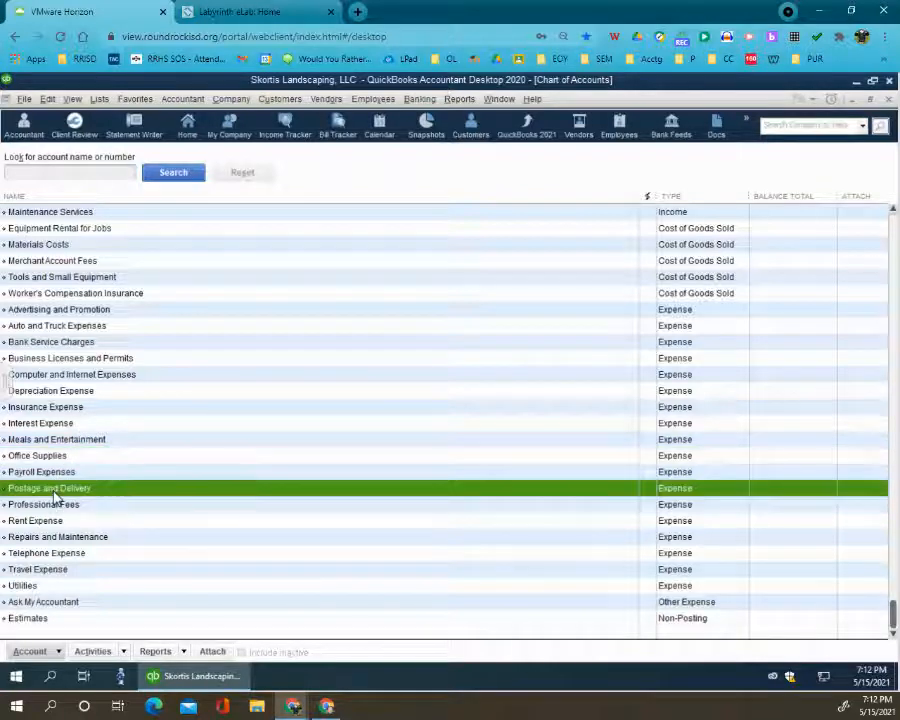
{"action": "left_click", "coordinate": [52, 506]}
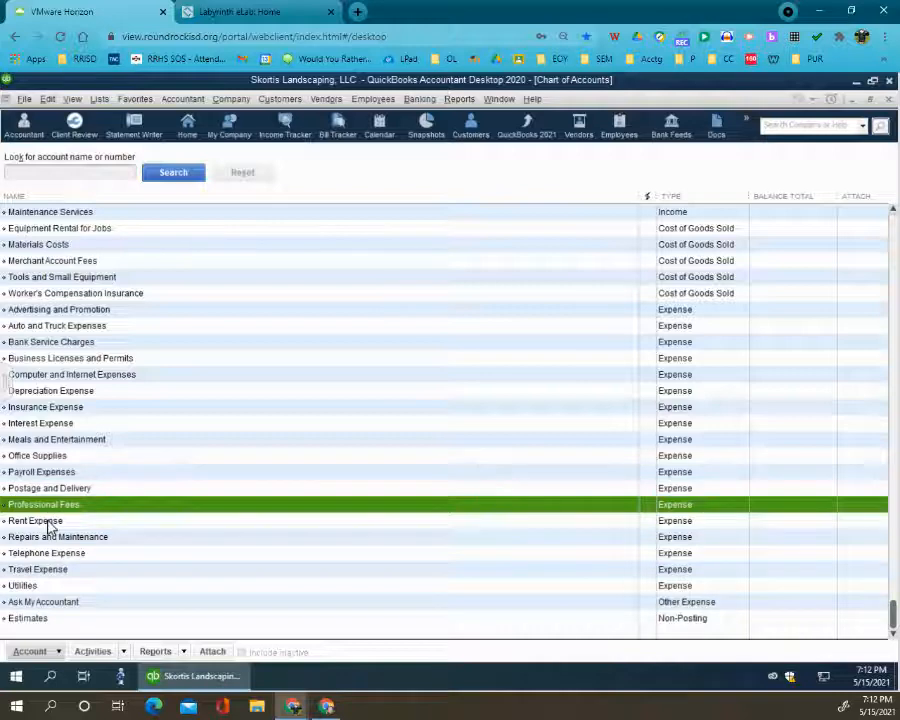
{"action": "left_click", "coordinate": [51, 522]}
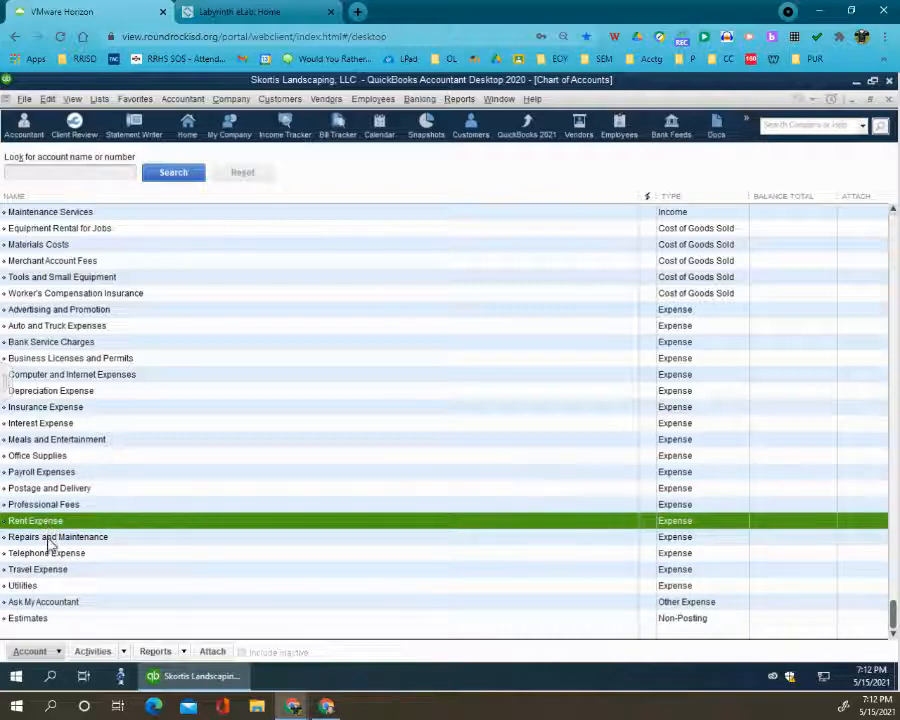
{"action": "left_click", "coordinate": [50, 540]}
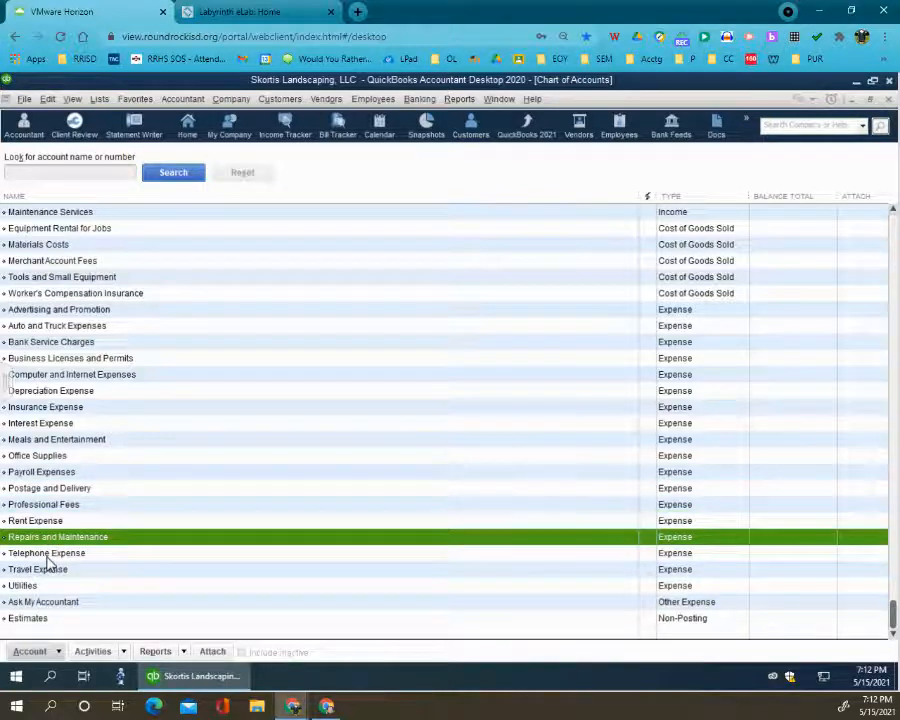
{"action": "left_click", "coordinate": [46, 556]}
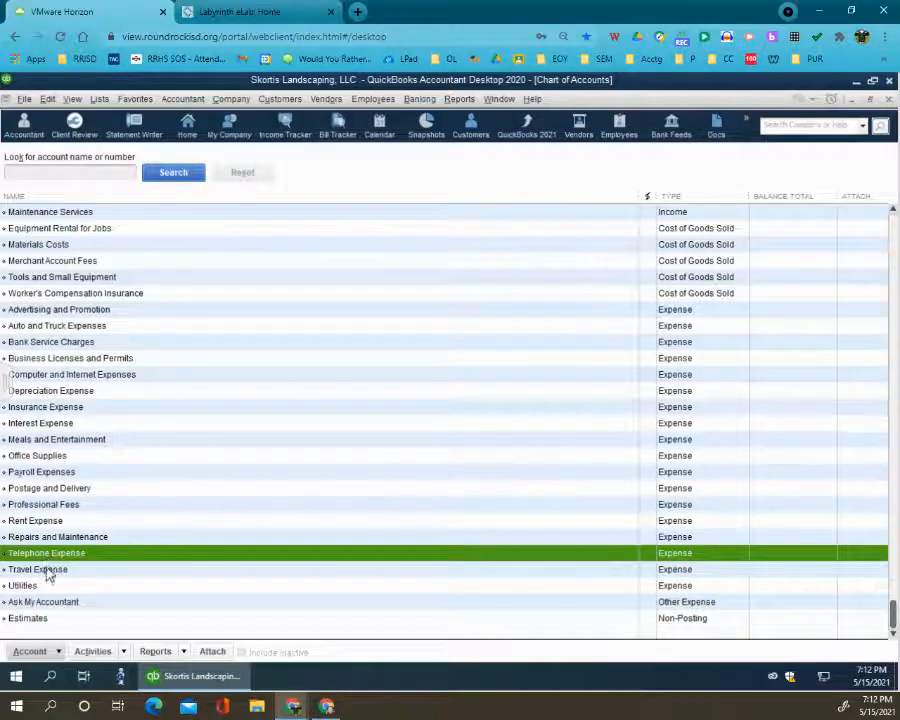
{"action": "left_click", "coordinate": [48, 569]}
{"action": "left_click", "coordinate": [43, 588]}
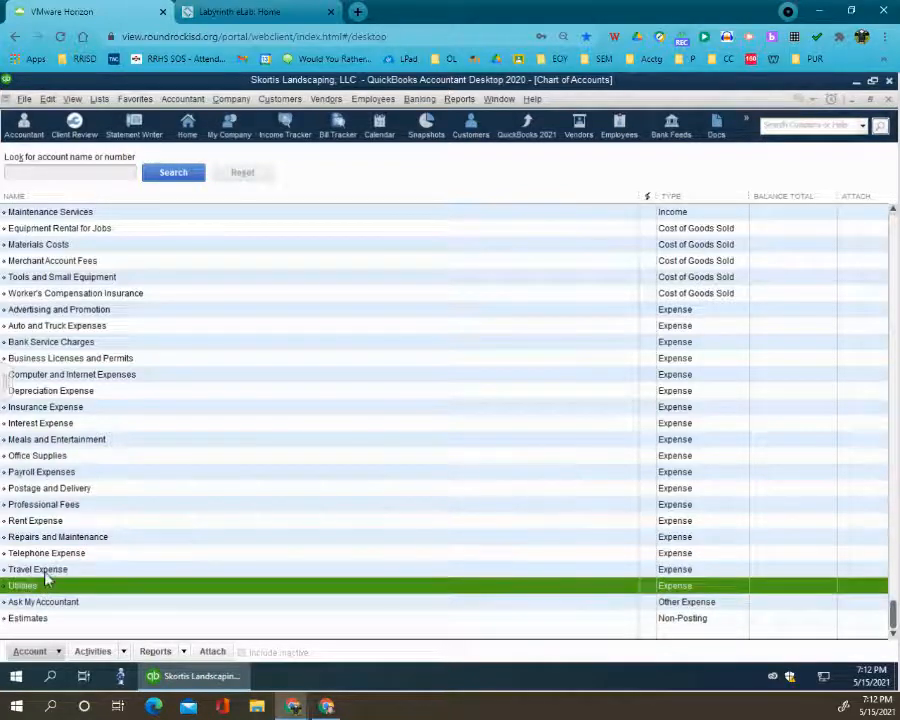
{"action": "left_click", "coordinate": [44, 575]}
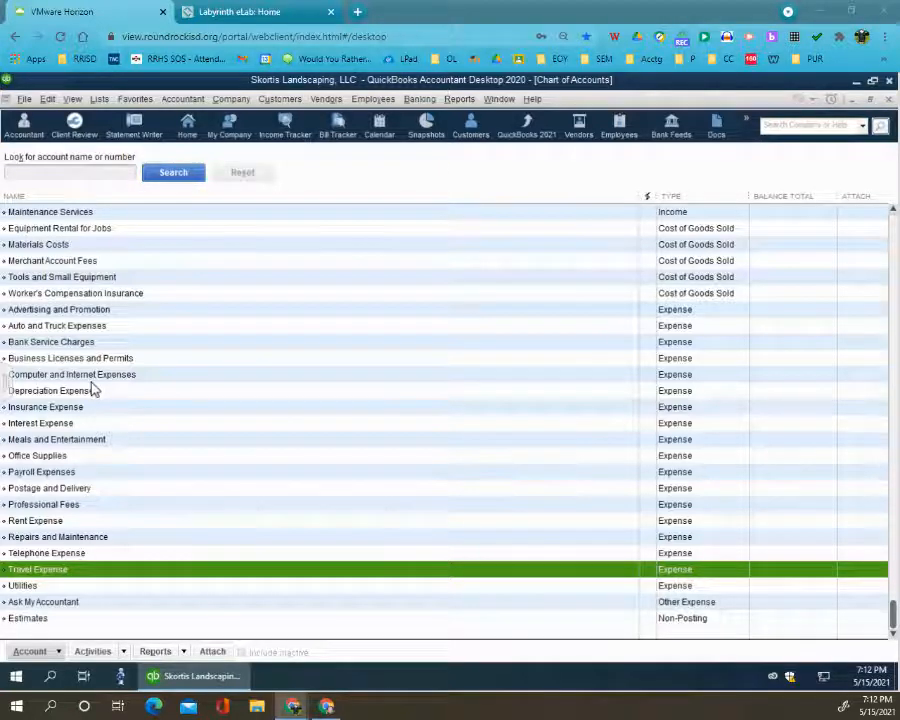
- Add an Expense account named Uniforms with the description Uniforms and save it
{"action": "left_click", "coordinate": [43, 653]}
{"action": "left_click", "coordinate": [54, 444]}
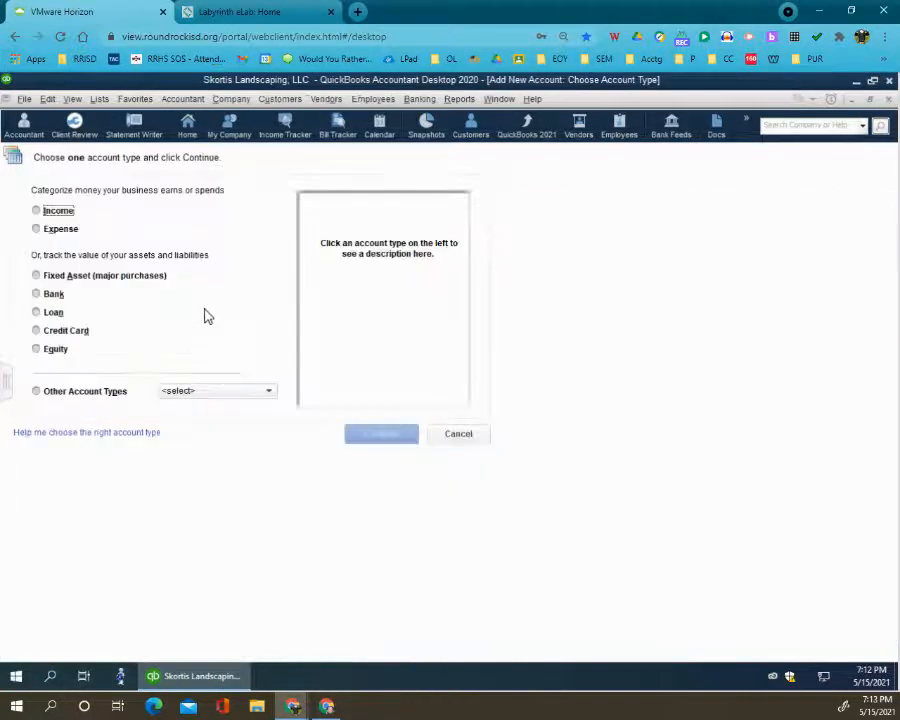
{"action": "left_click", "coordinate": [62, 229]}
{"action": "left_click", "coordinate": [357, 437]}
{"action": "type", "text": "Uniforms"}
{"action": "left_click", "coordinate": [173, 265]}
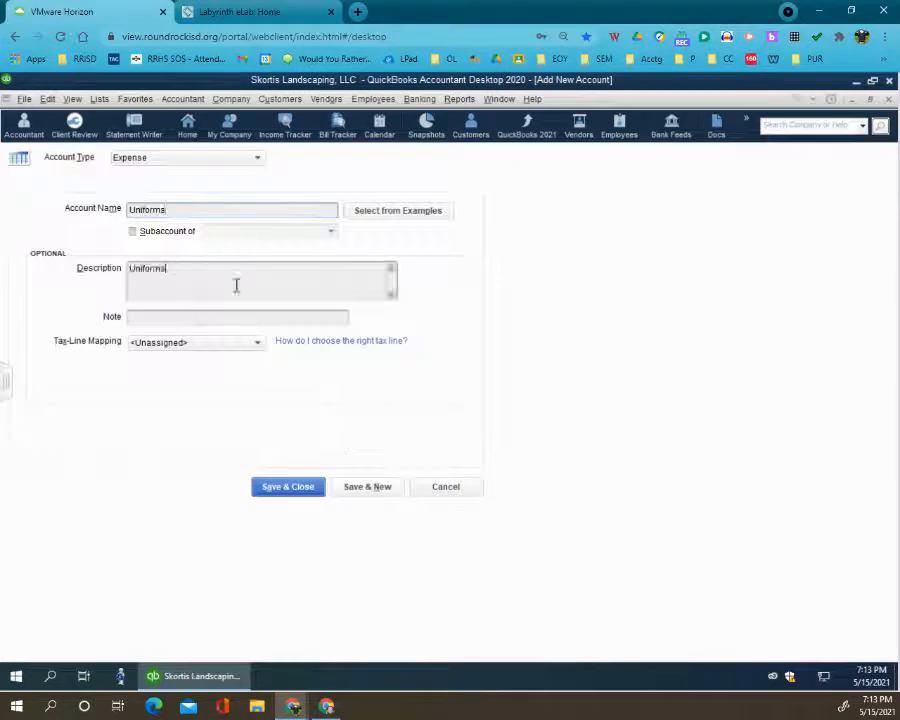
{"action": "left_click", "coordinate": [299, 490]}
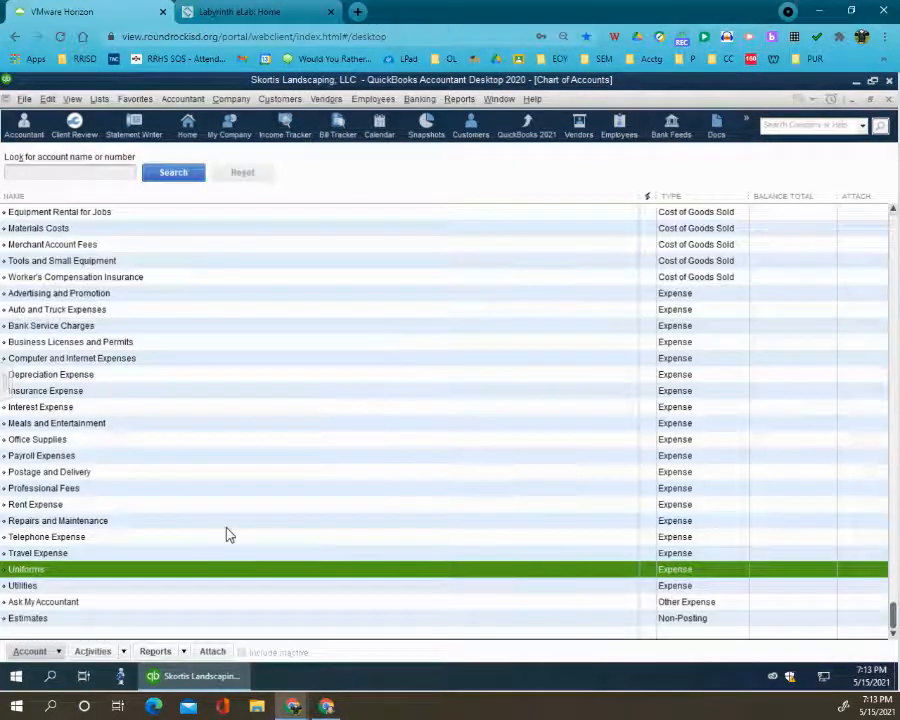
{"action": "left_click", "coordinate": [18, 586]}
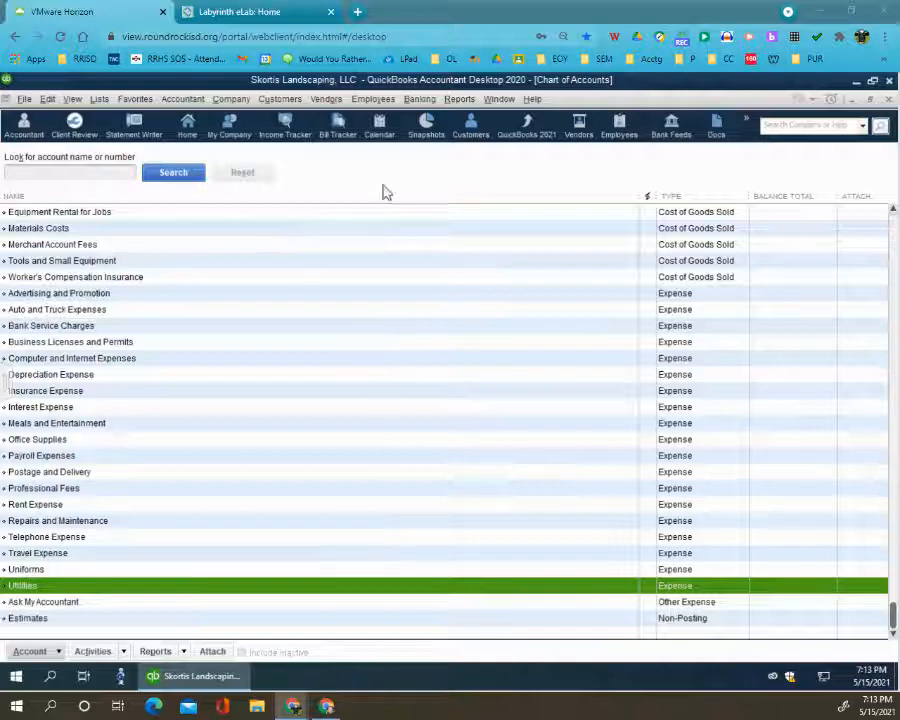
- Add a customer type named Residential to the Customer Type List
{"action": "left_click", "coordinate": [98, 100]}
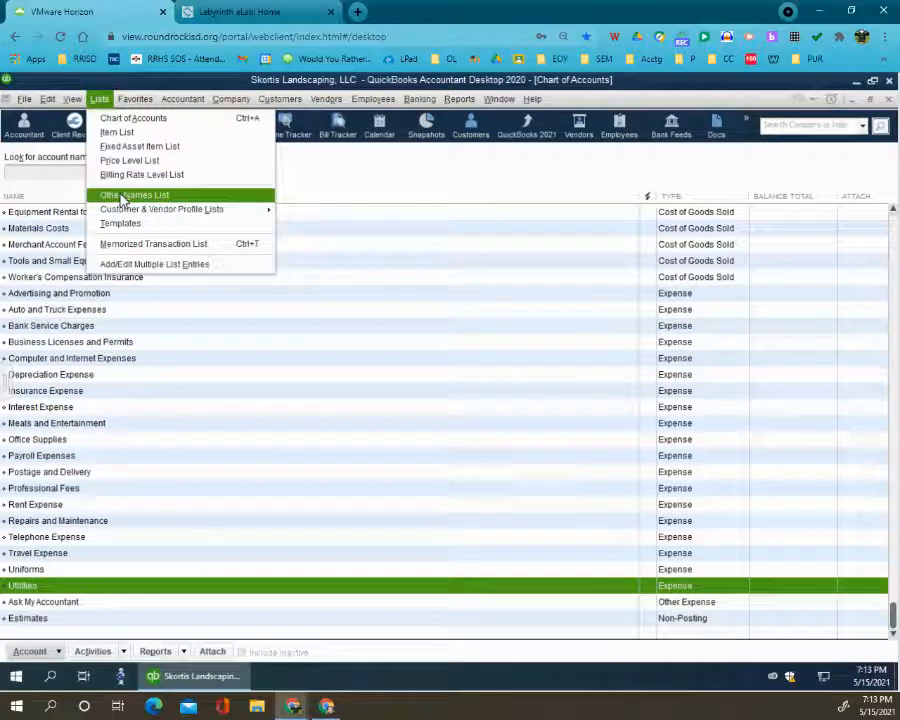
{"action": "mouse_move", "coordinate": [125, 212]}
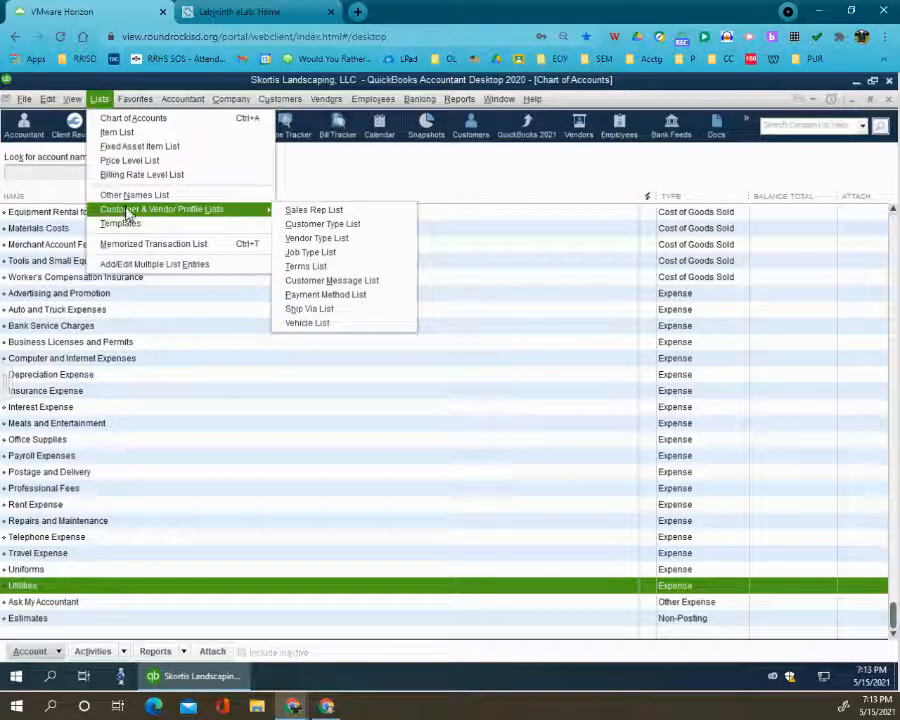
{"action": "left_click", "coordinate": [340, 225]}
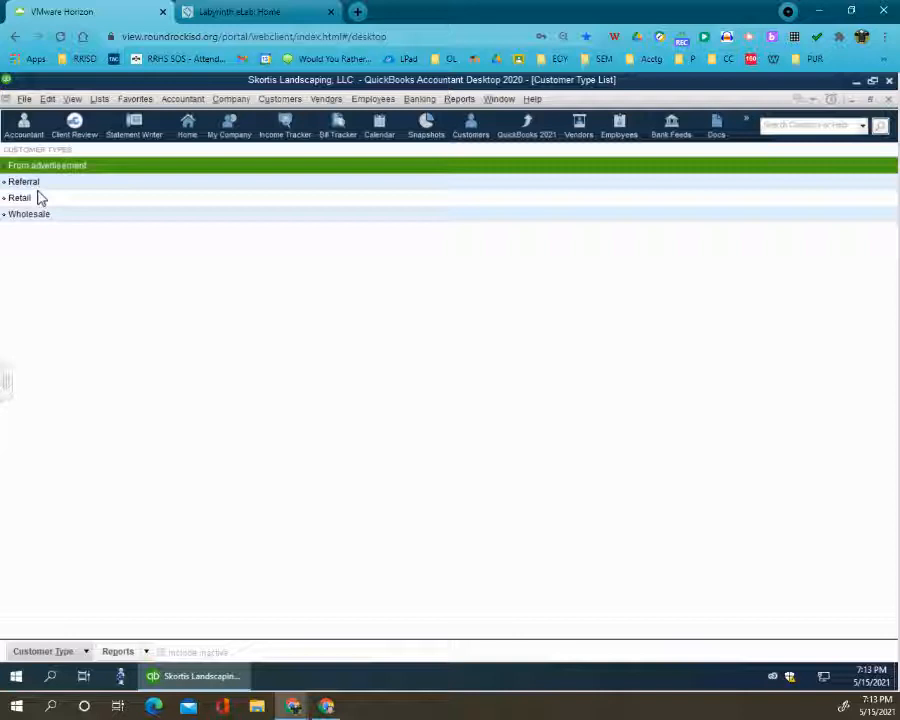
{"action": "left_click", "coordinate": [86, 655]}
{"action": "left_click", "coordinate": [110, 457]}
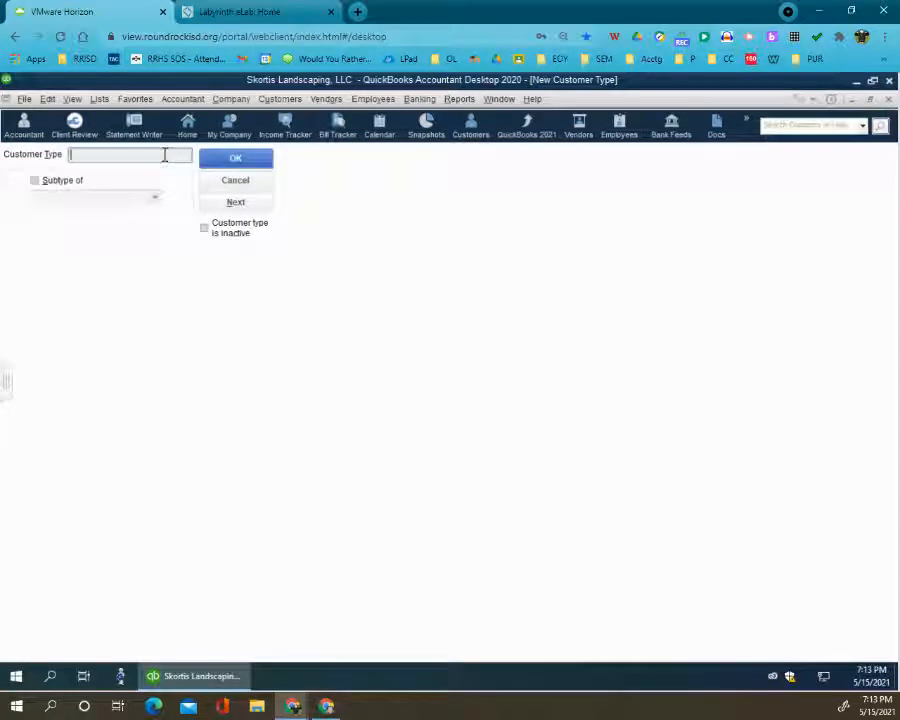
{"action": "type", "text": "Residential"}
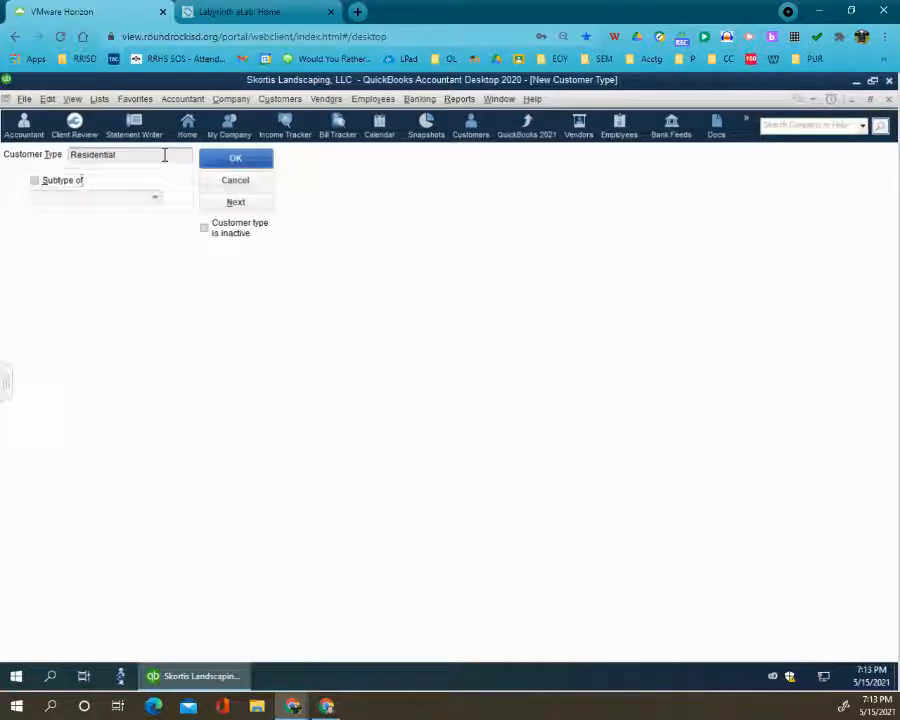
{"action": "key", "text": "Return"}
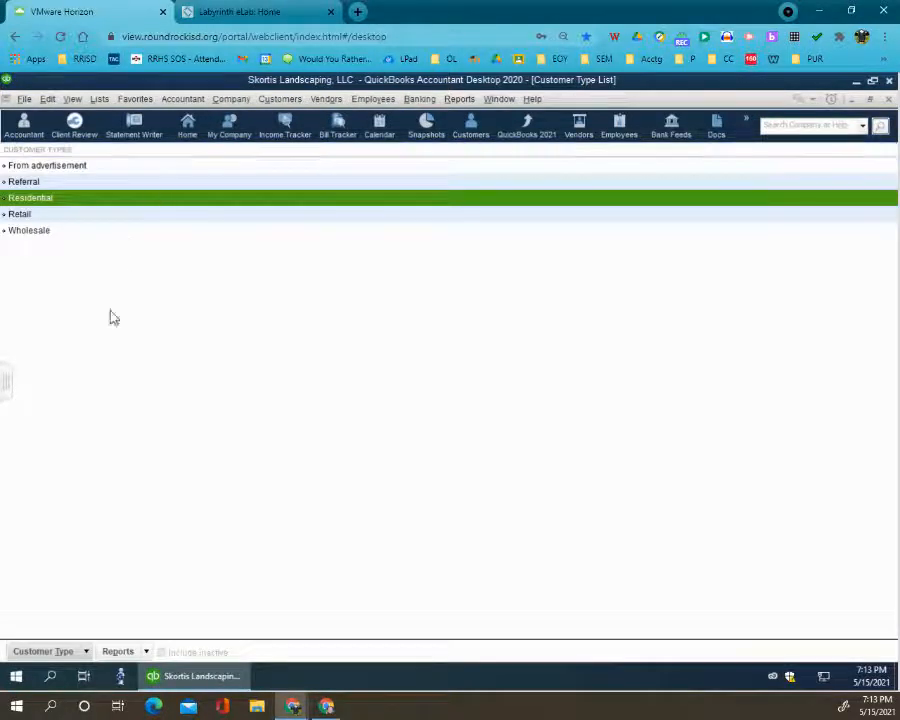
- Add a customer type named Commercial to the Customer Type List
{"action": "left_click", "coordinate": [80, 647]}
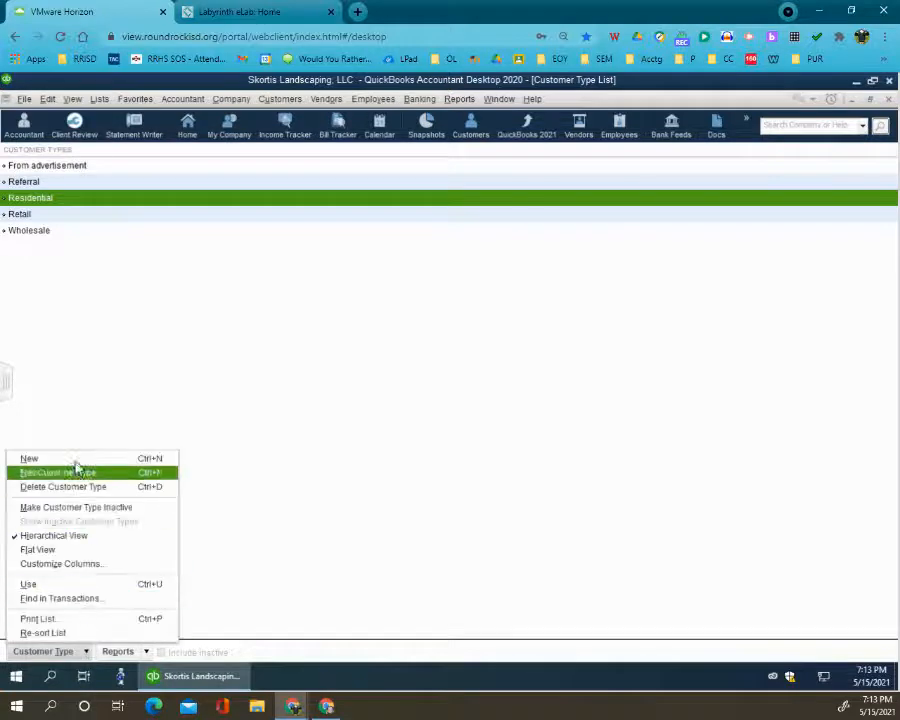
{"action": "left_click", "coordinate": [45, 458]}
{"action": "type", "text": "Commercial"}
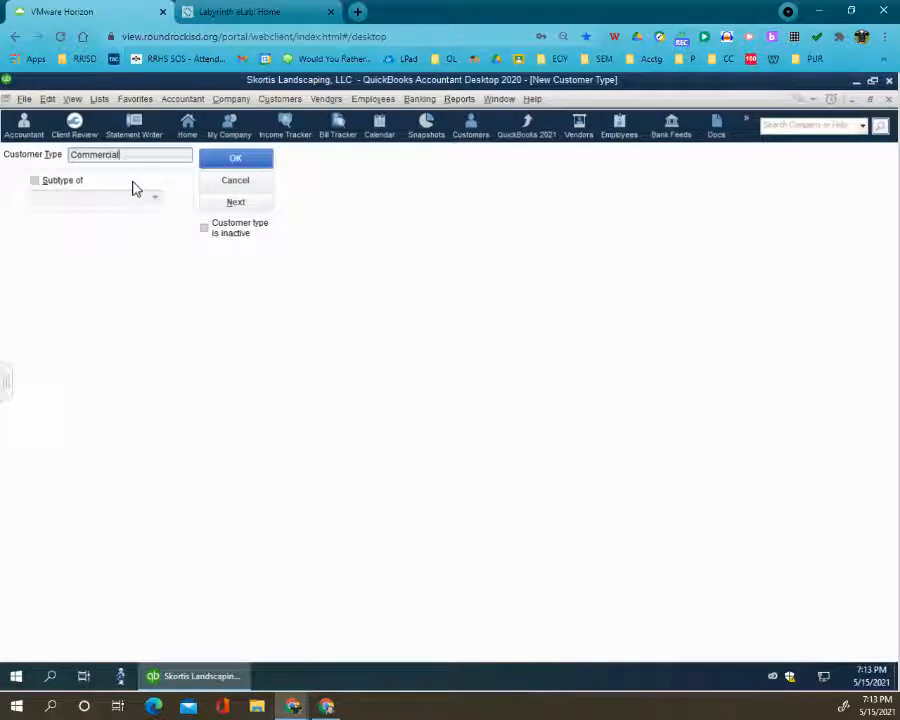
{"action": "left_click", "coordinate": [229, 163]}
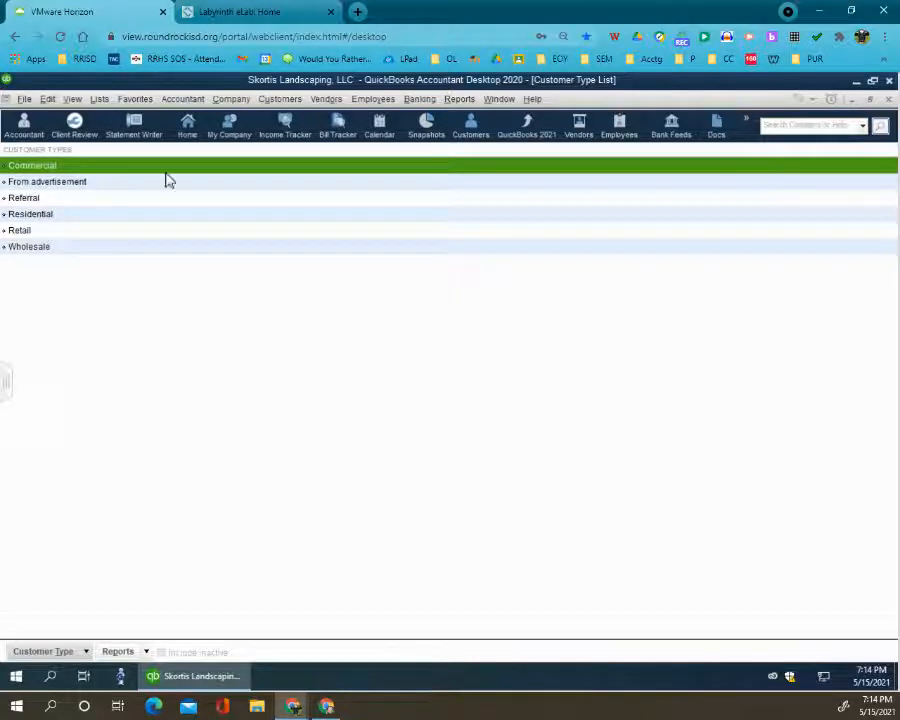
- Add a vendor type named Subcontractors, and check the Vendor Type List for Suppliers, Supplies and Tax agency
{"action": "left_click", "coordinate": [103, 101]}
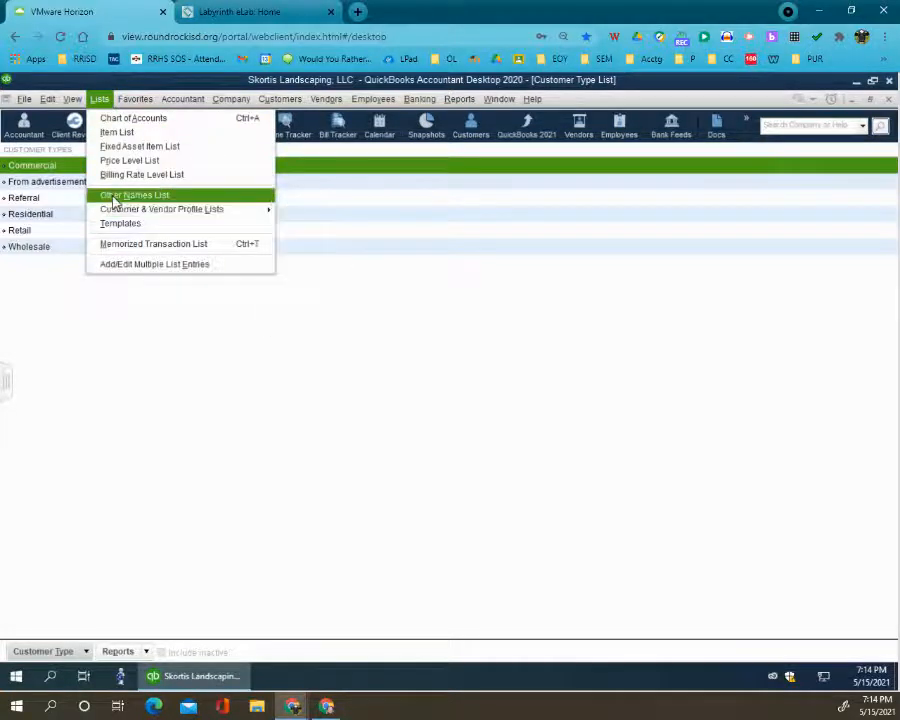
{"action": "mouse_move", "coordinate": [121, 211]}
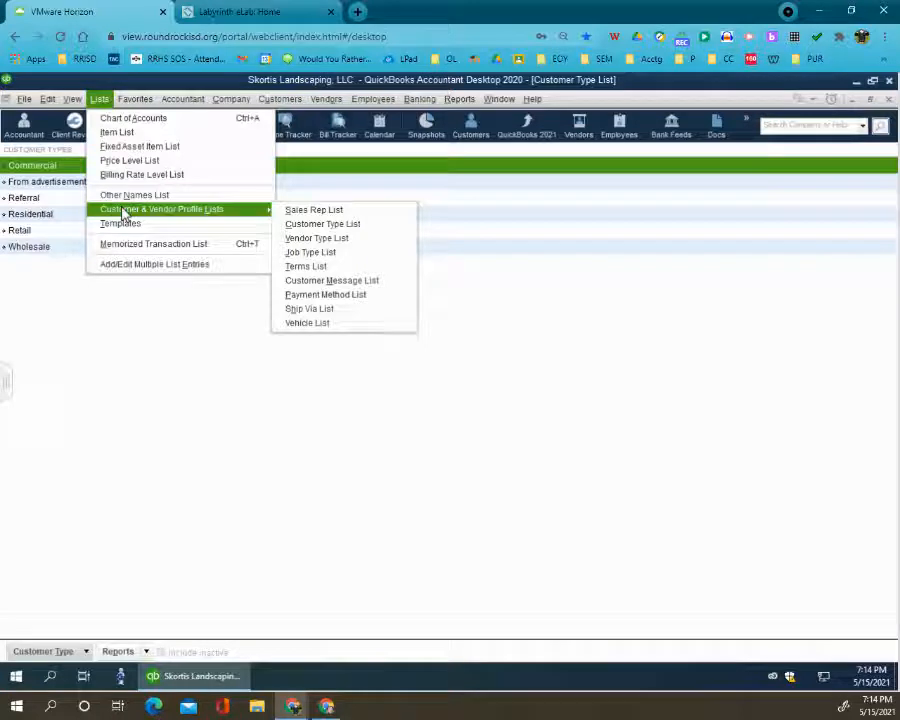
{"action": "left_click", "coordinate": [323, 240]}
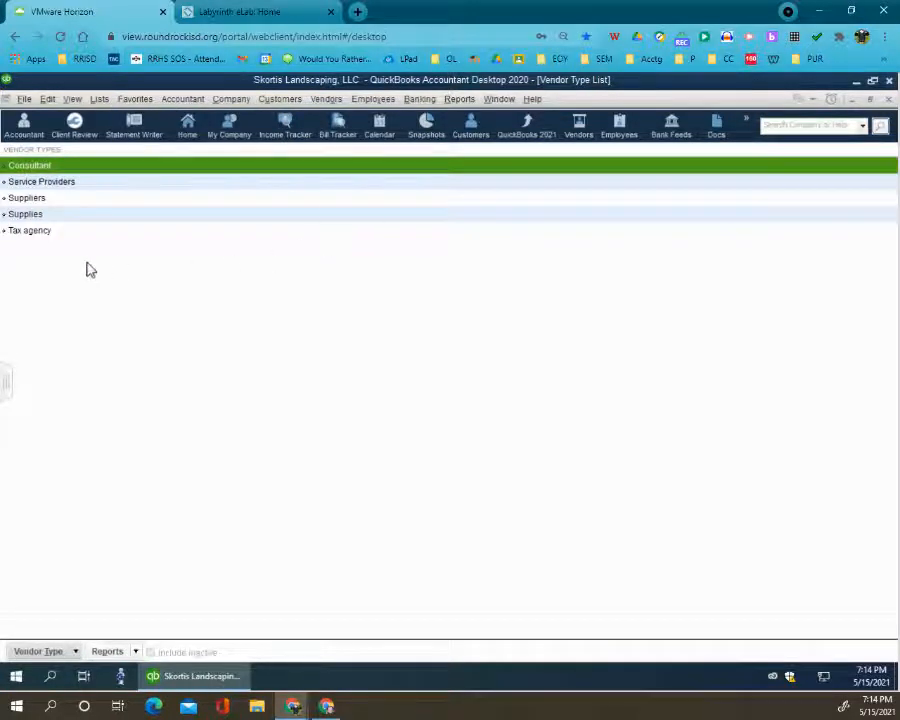
{"action": "left_click", "coordinate": [52, 181]}
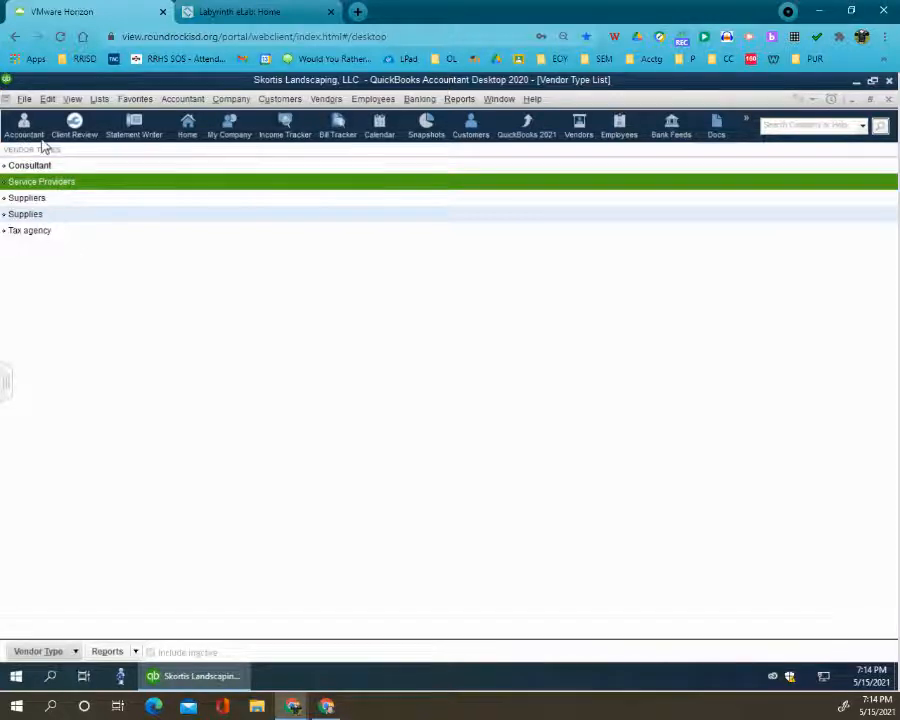
{"action": "left_click", "coordinate": [40, 651]}
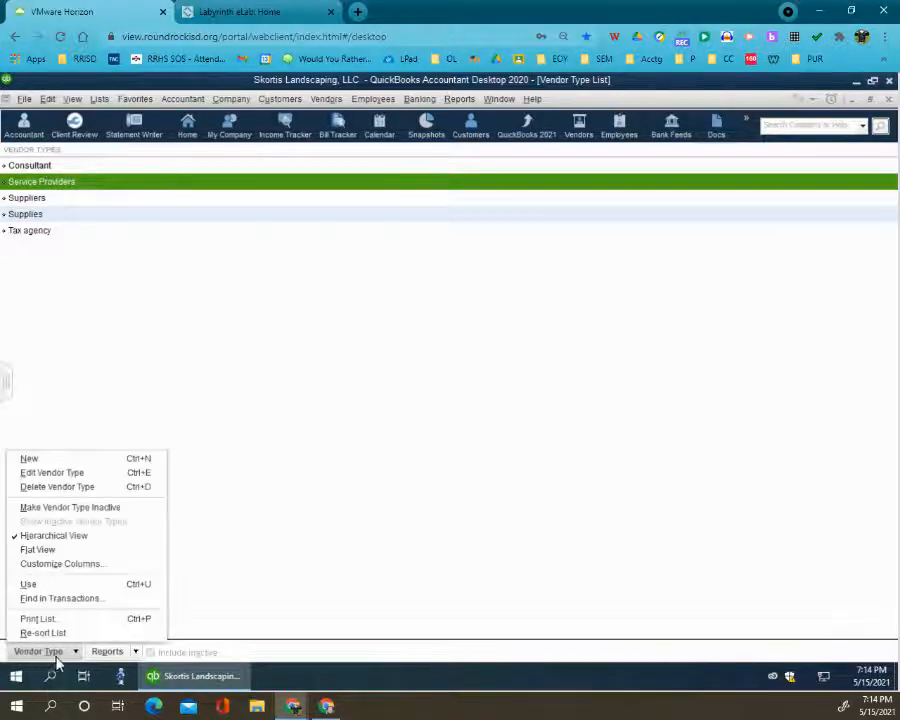
{"action": "left_click", "coordinate": [93, 460]}
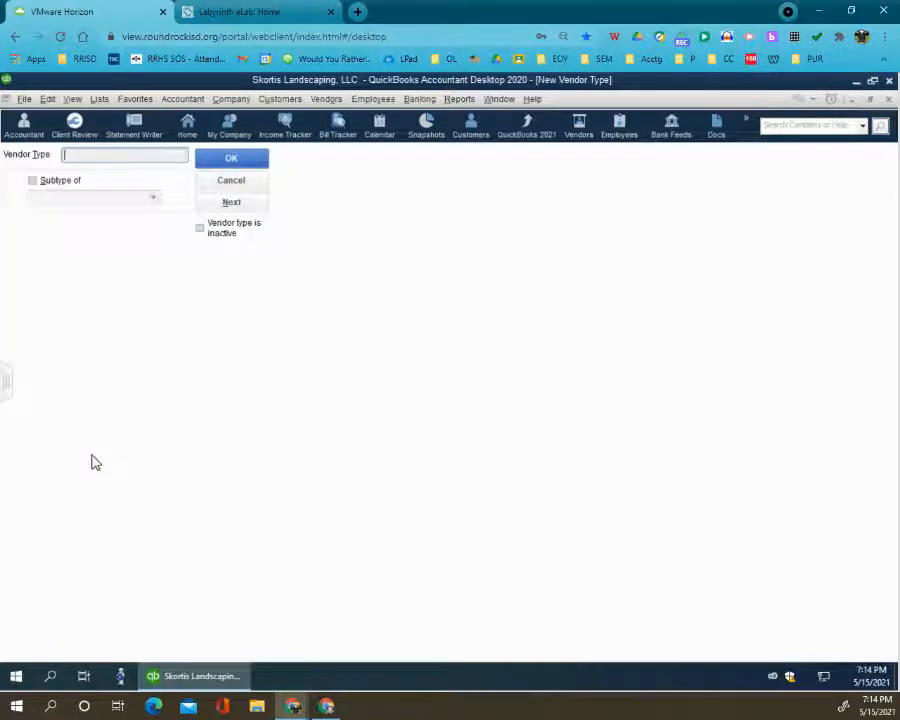
{"action": "type", "text": "Subcontractors"}
{"action": "key", "text": "Tab"}
{"action": "key", "text": "Tab"}
{"action": "key", "text": "Tab"}
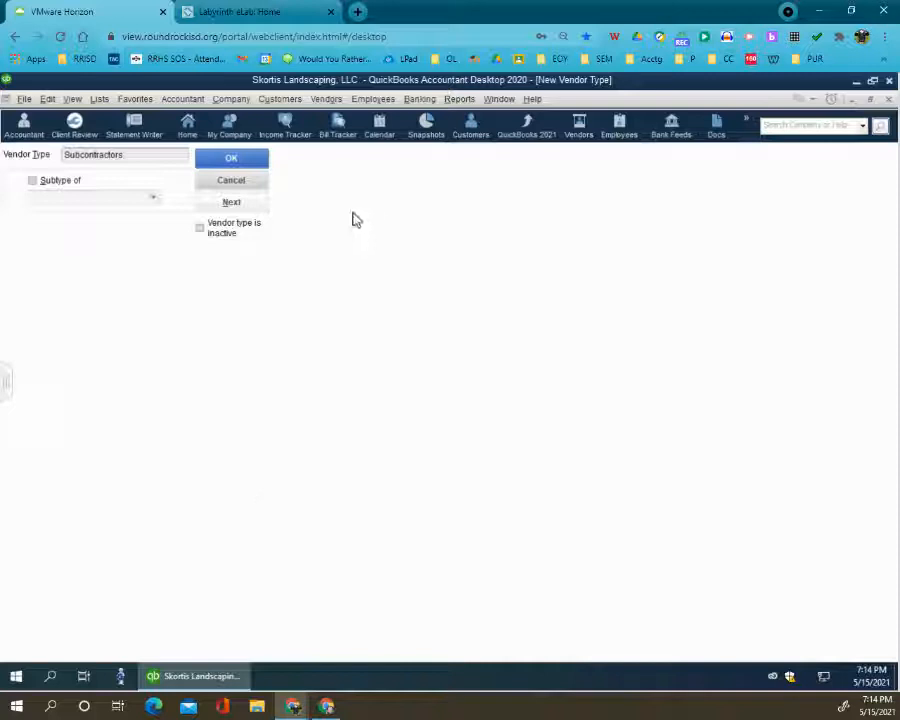
{"action": "left_click", "coordinate": [238, 160]}
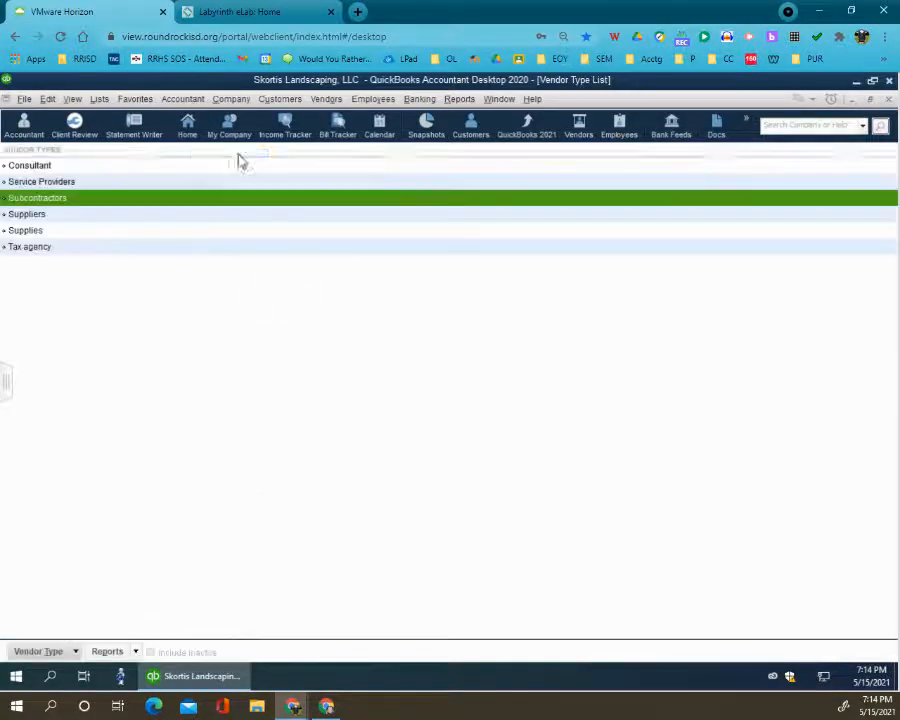
{"action": "left_click", "coordinate": [40, 218]}
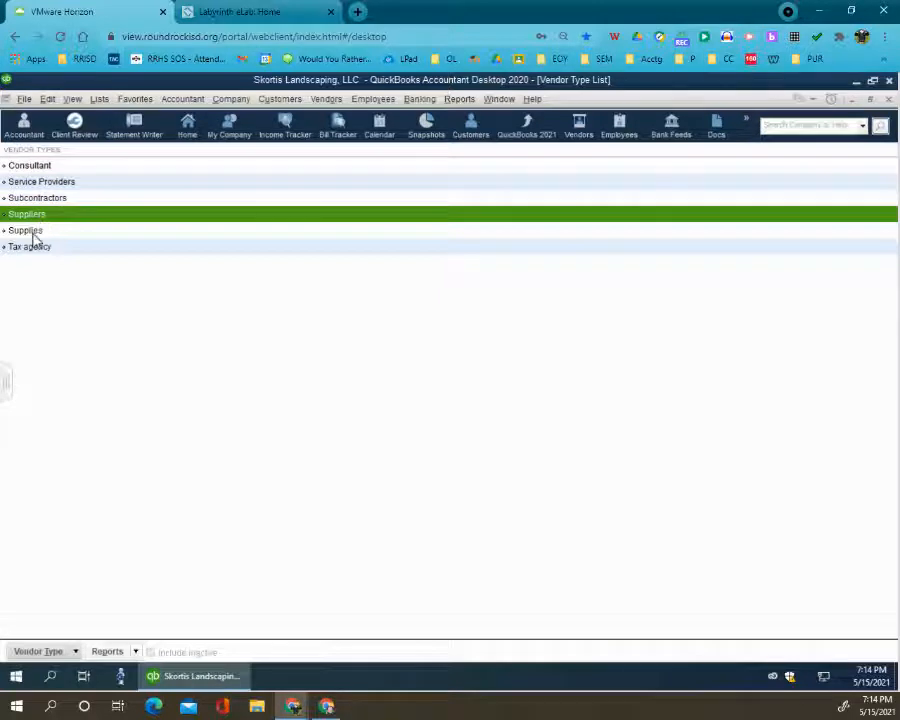
{"action": "left_click", "coordinate": [33, 233]}
{"action": "left_click", "coordinate": [32, 250]}
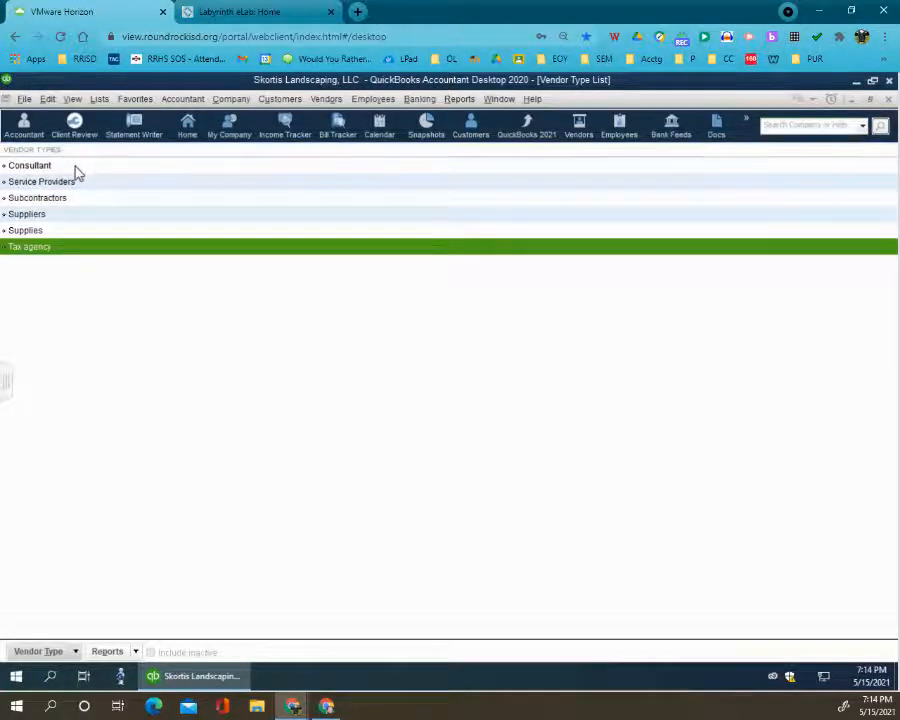
- Check the Payment Method List for Cash, Check, MasterCard, Visa and Debit Card
{"action": "left_click", "coordinate": [99, 99]}
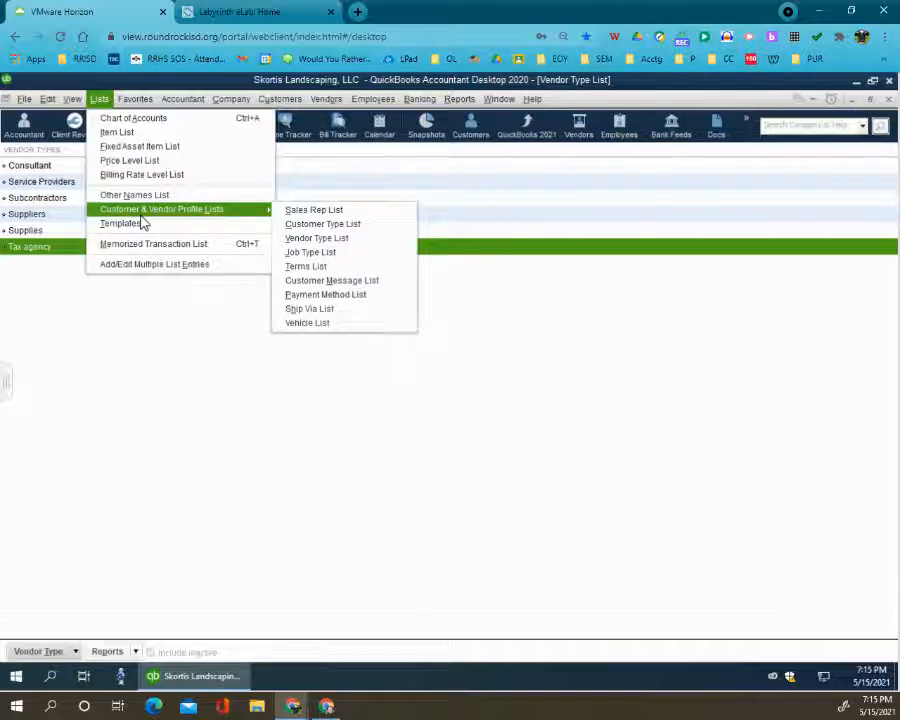
{"action": "left_click", "coordinate": [296, 296]}
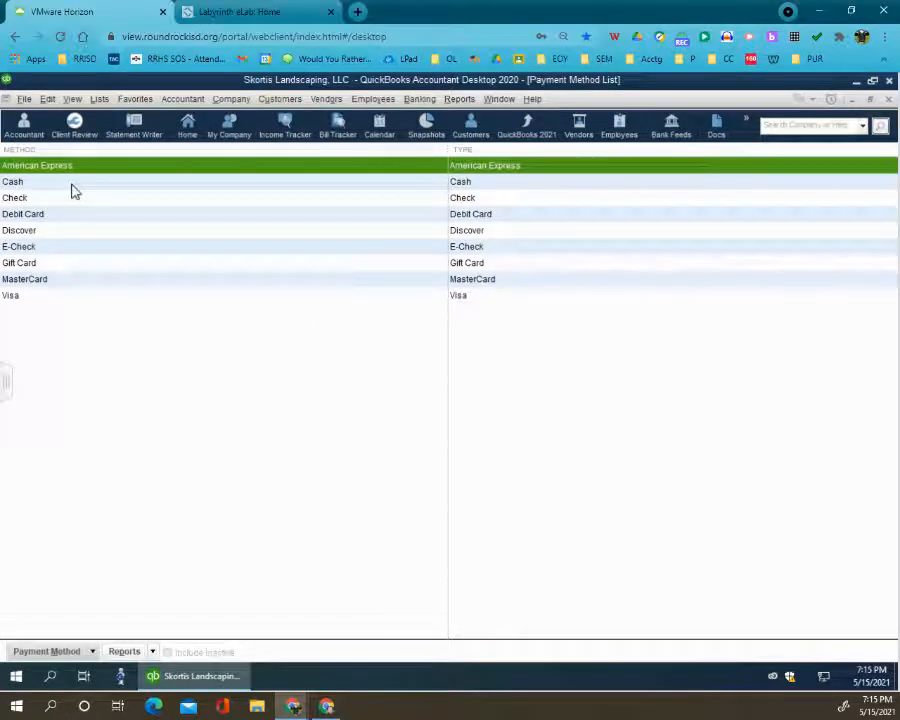
{"action": "left_click", "coordinate": [72, 190]}
{"action": "left_click", "coordinate": [60, 200]}
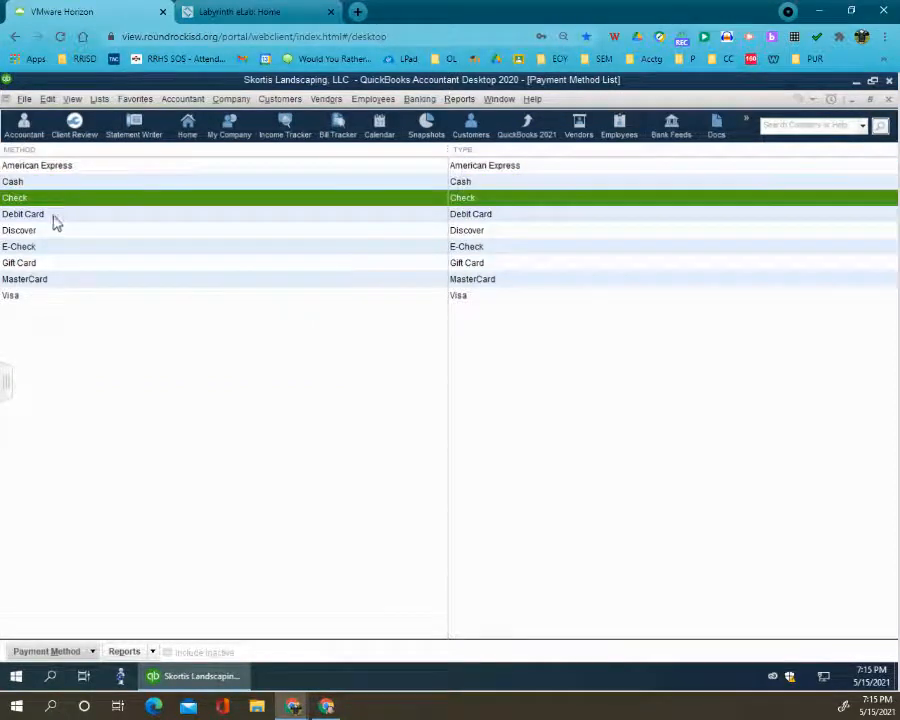
{"action": "left_click", "coordinate": [38, 283]}
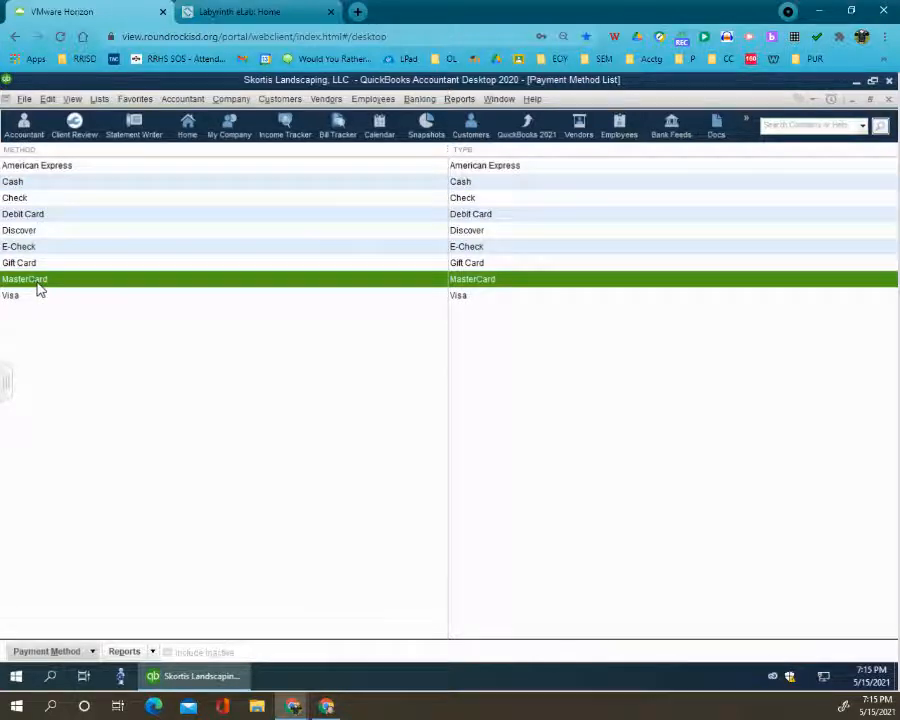
{"action": "left_click", "coordinate": [33, 296]}
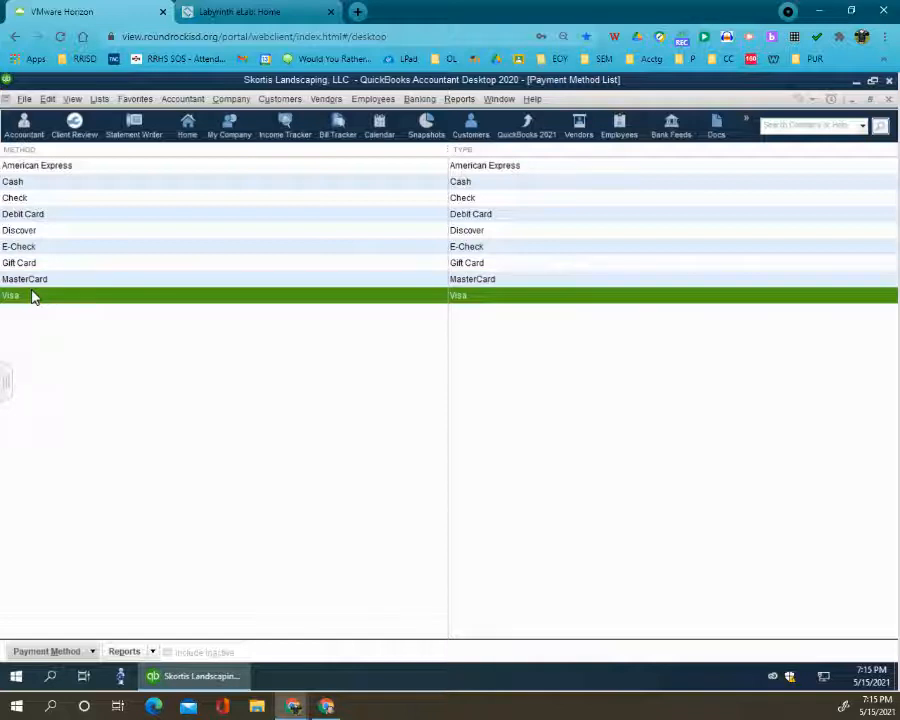
{"action": "left_click", "coordinate": [33, 215]}
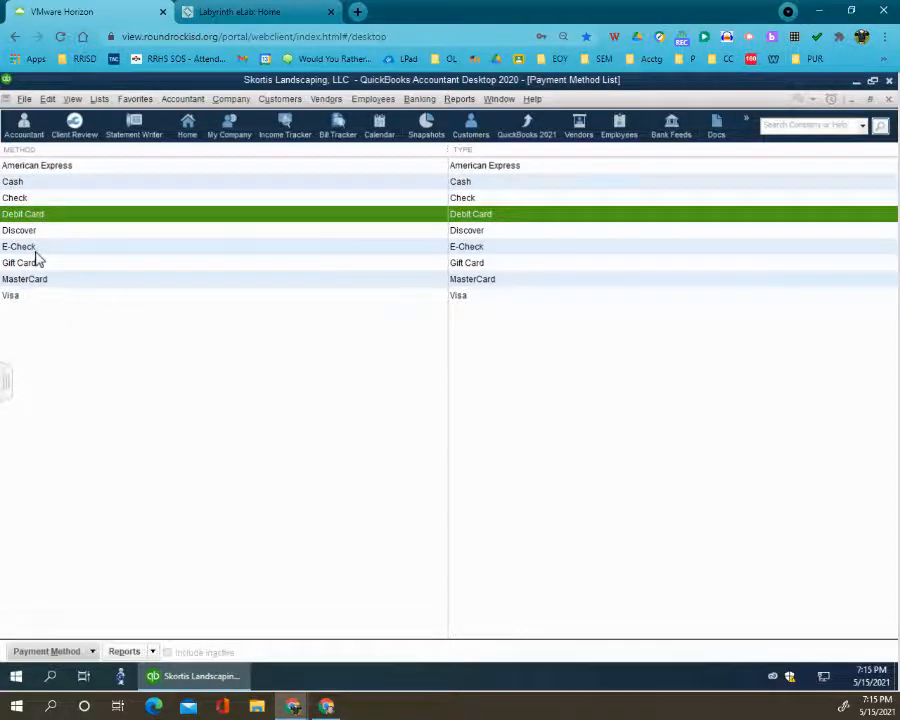
- Add a payment method named Paypal with the payment type Other and save it
{"action": "left_click", "coordinate": [74, 651]}
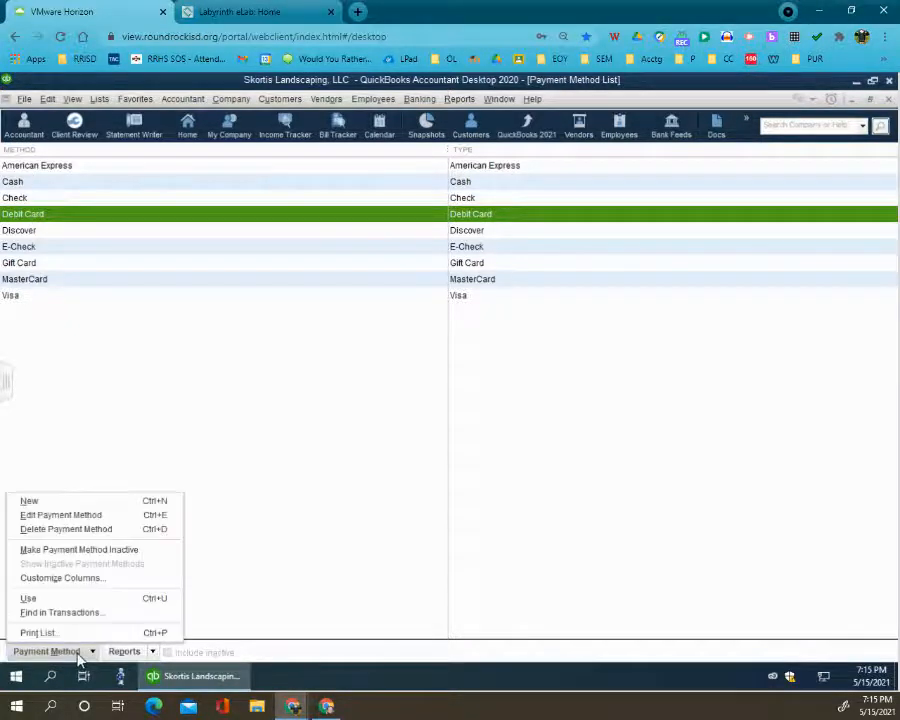
{"action": "left_click", "coordinate": [59, 503]}
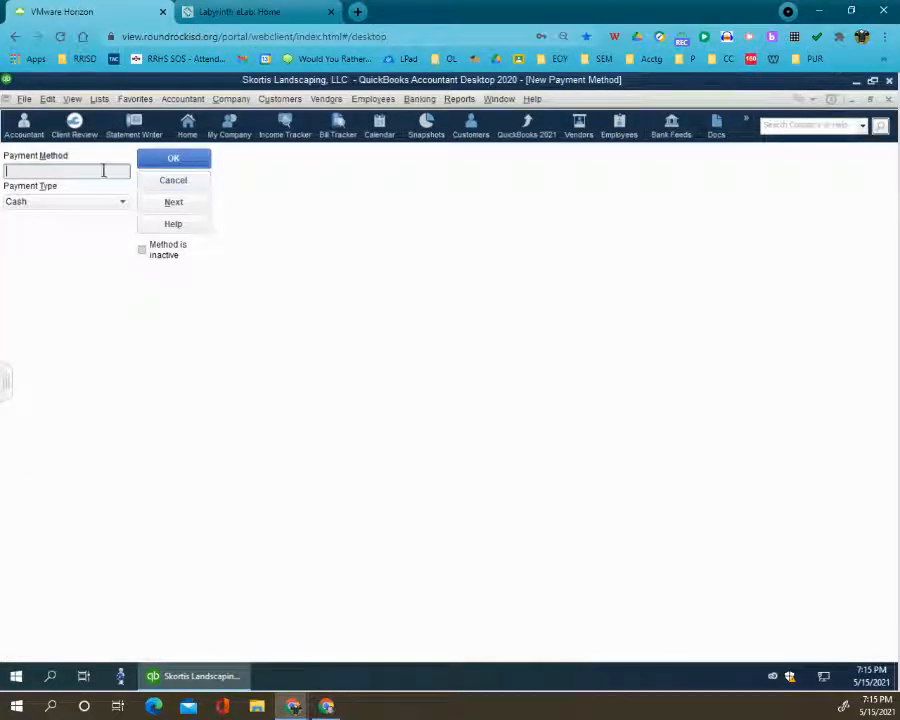
{"action": "left_click", "coordinate": [62, 201]}
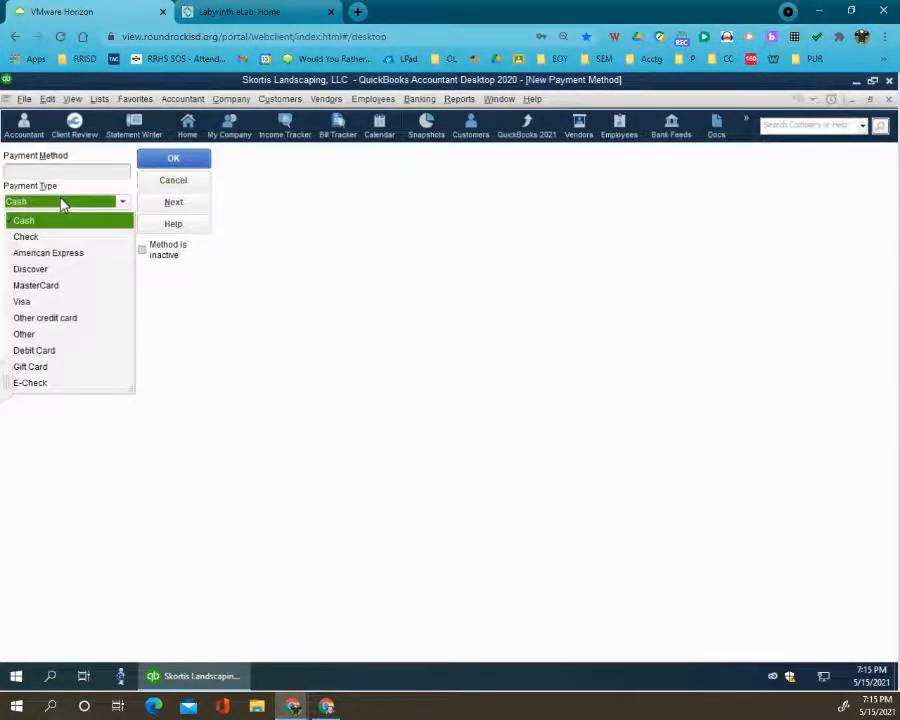
{"action": "left_click", "coordinate": [38, 338]}
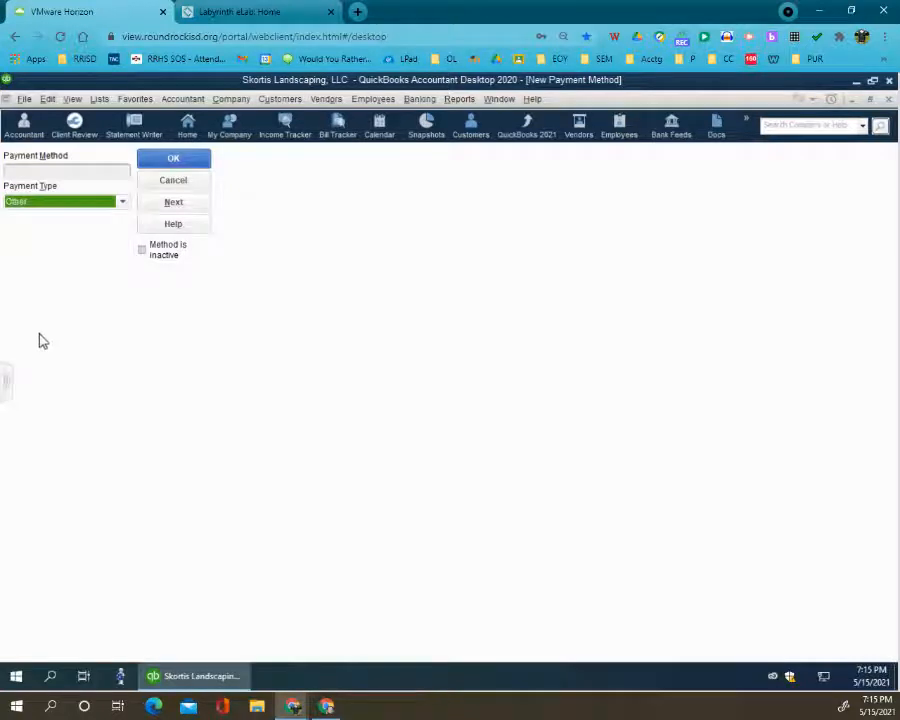
{"action": "left_click", "coordinate": [73, 173]}
{"action": "type", "text": "Paypal"}
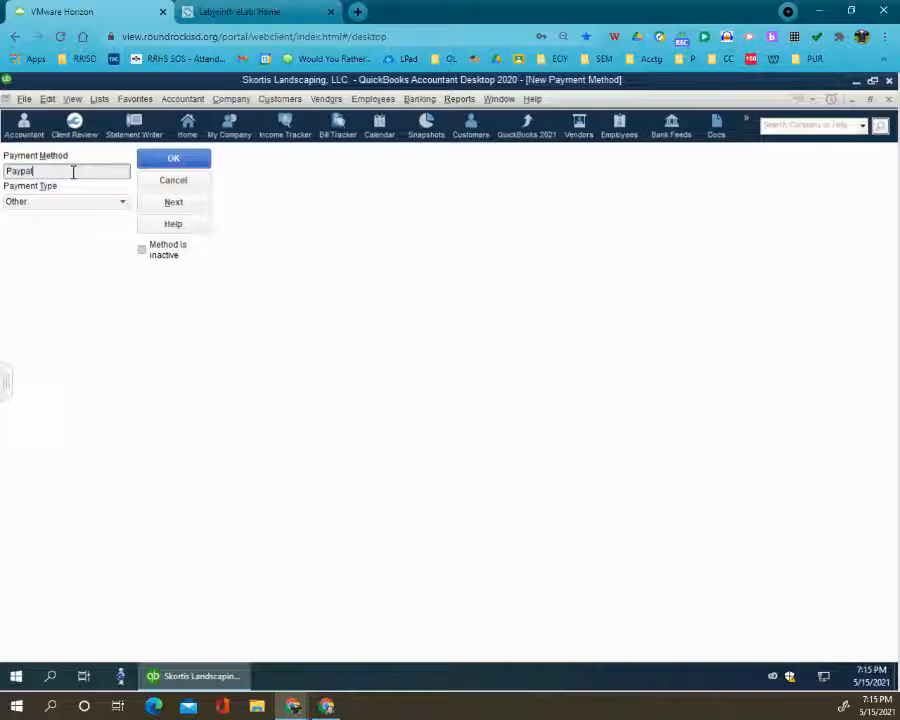
{"action": "left_click", "coordinate": [177, 161]}
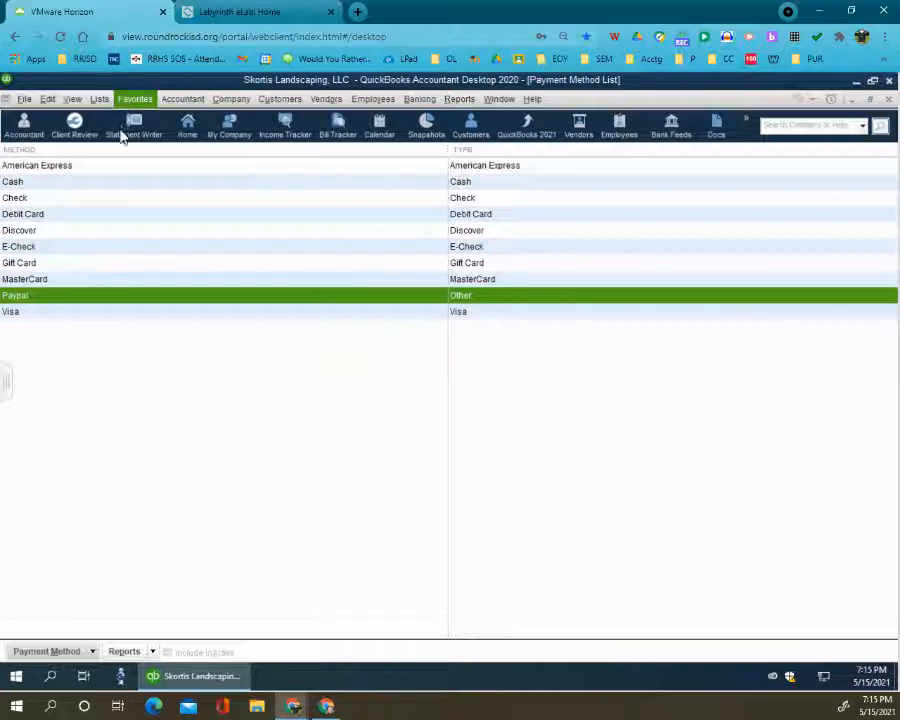
- In the Terms List, change the 2% 10 Net 30 terms to 2% 10 Net 25, with net due in 25 days, and save
{"action": "left_click", "coordinate": [100, 100]}
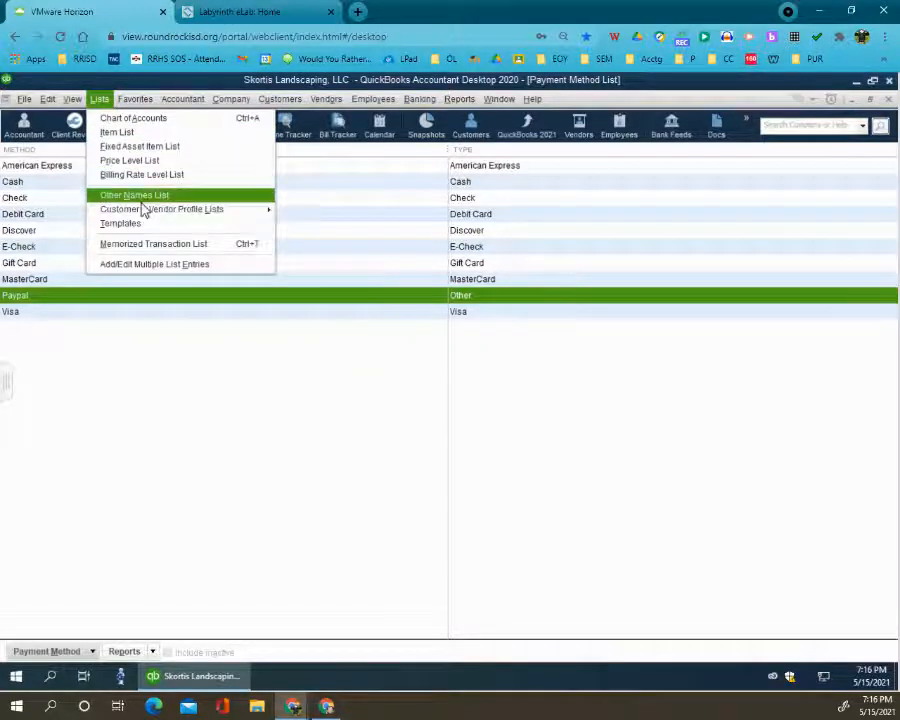
{"action": "mouse_move", "coordinate": [145, 214]}
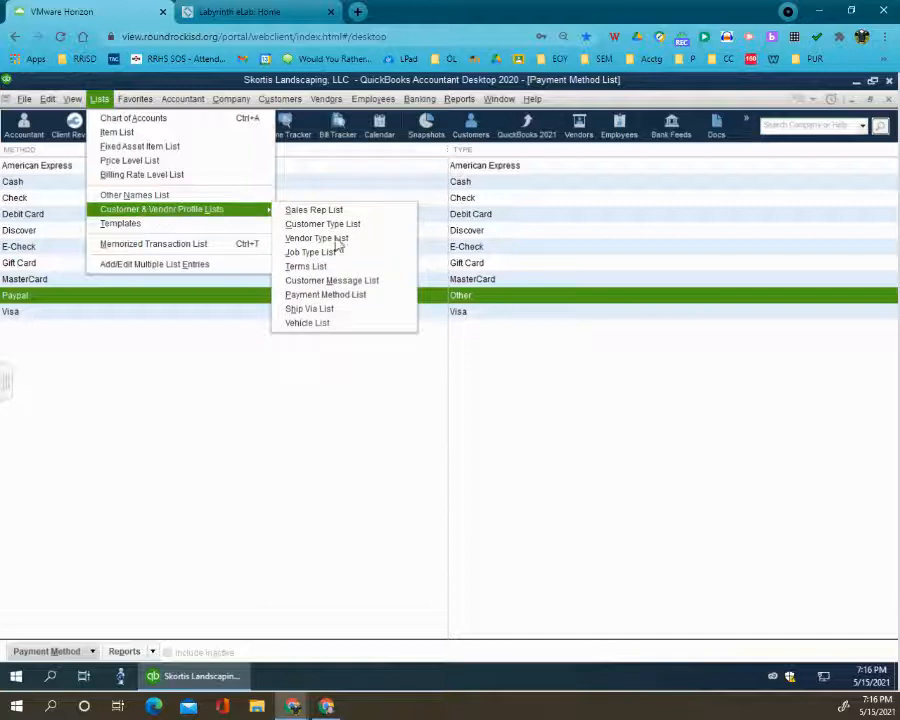
{"action": "left_click", "coordinate": [353, 267]}
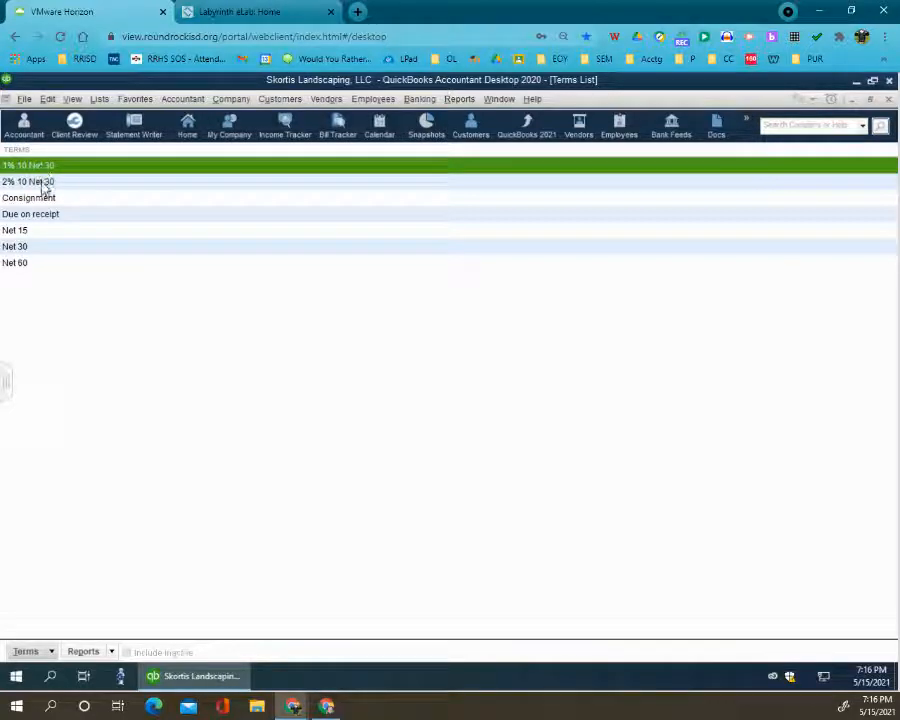
{"action": "left_click", "coordinate": [44, 185]}
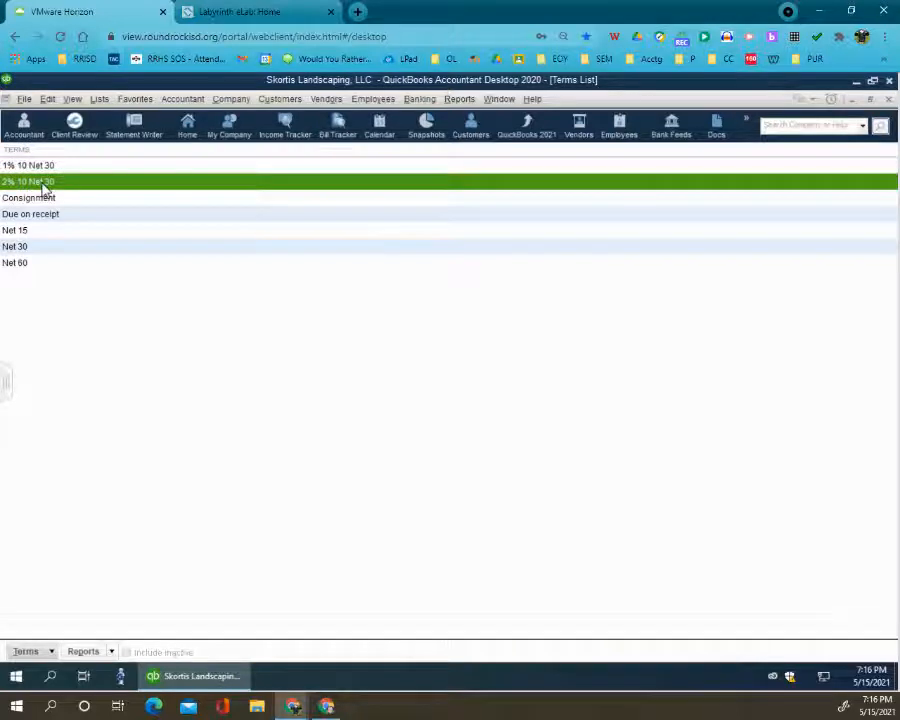
{"action": "double_click", "coordinate": [44, 185]}
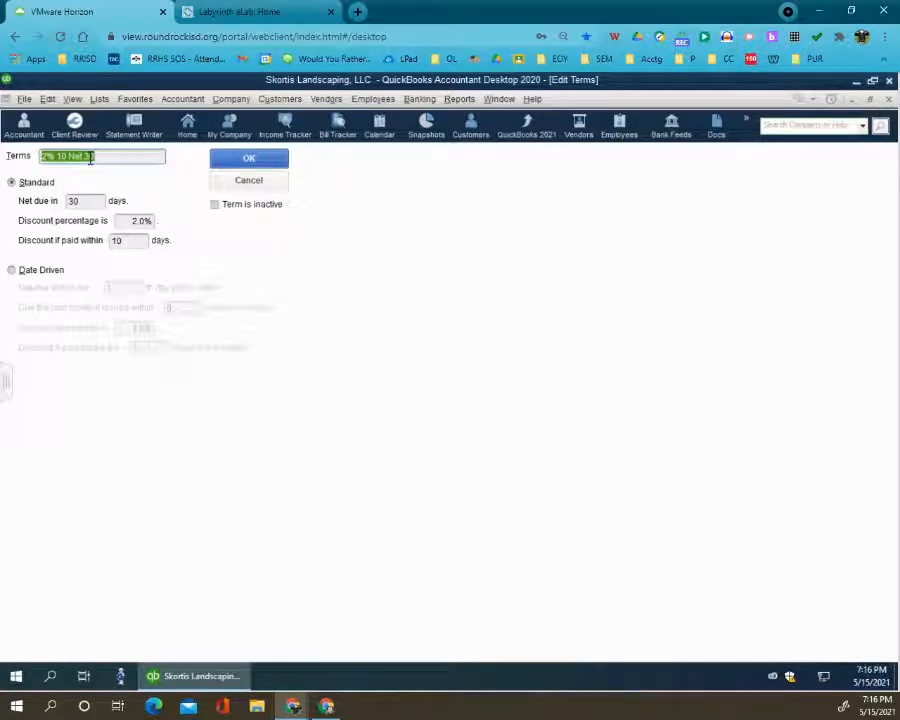
{"action": "left_click", "coordinate": [88, 156]}
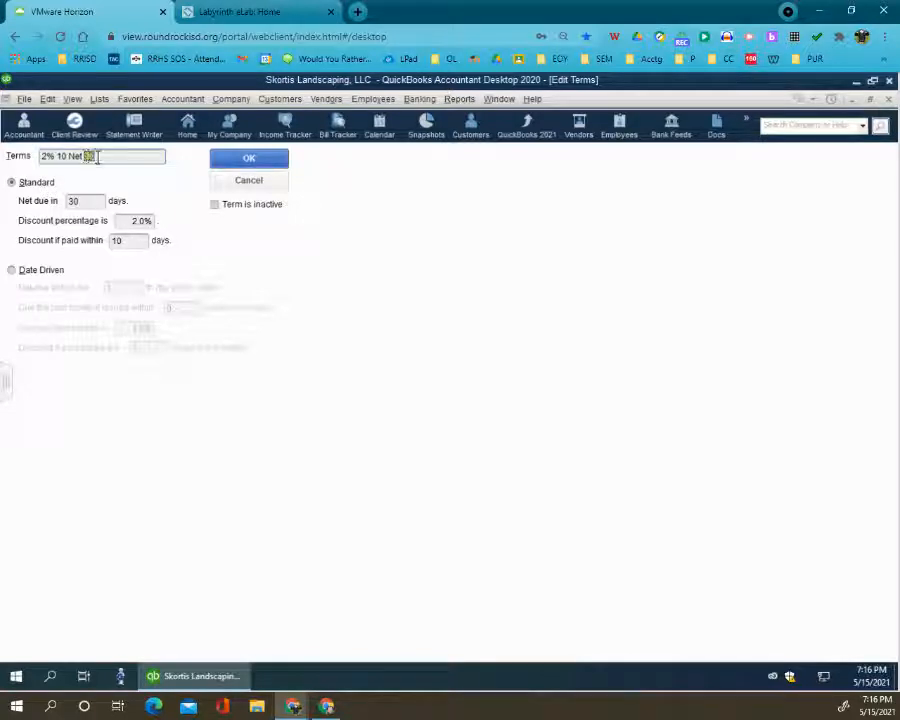
{"action": "type", "text": "25"}
{"action": "left_click", "coordinate": [89, 200]}
{"action": "left_click_drag", "start_coordinate": [89, 200], "coordinate": [55, 211]}
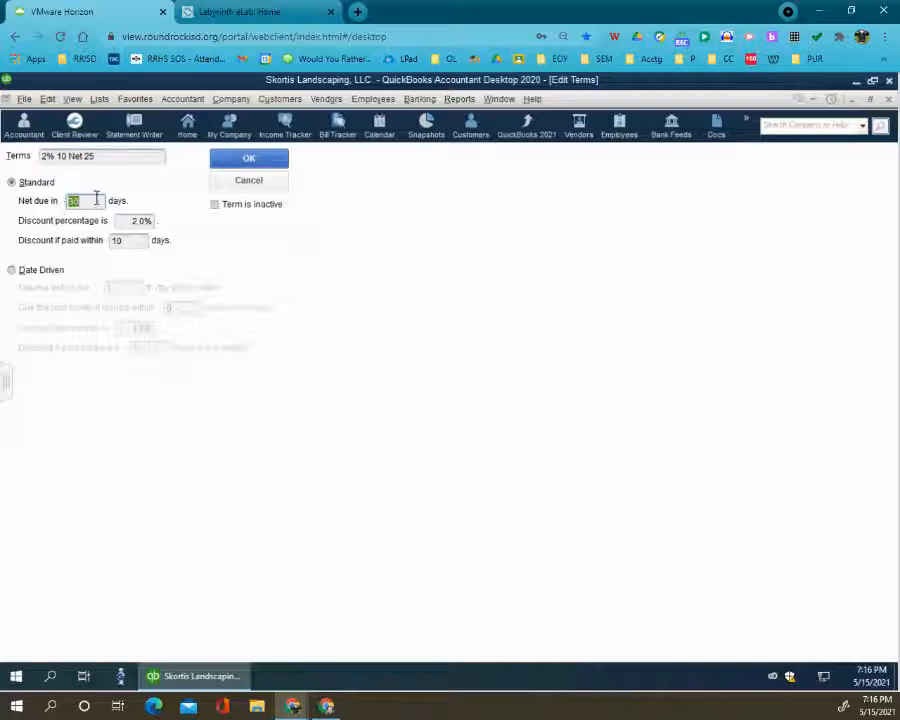
{"action": "type", "text": "25"}
{"action": "left_click", "coordinate": [249, 159]}
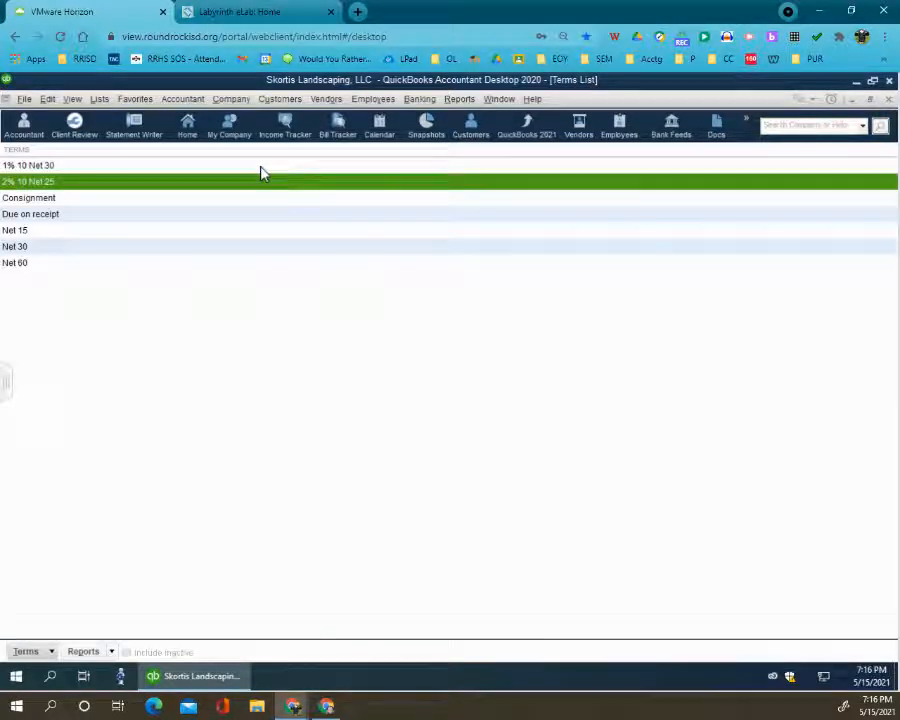
- Rename the Net 15 terms as Net 10, set net due to 10 days, and save
{"action": "left_click", "coordinate": [40, 213]}
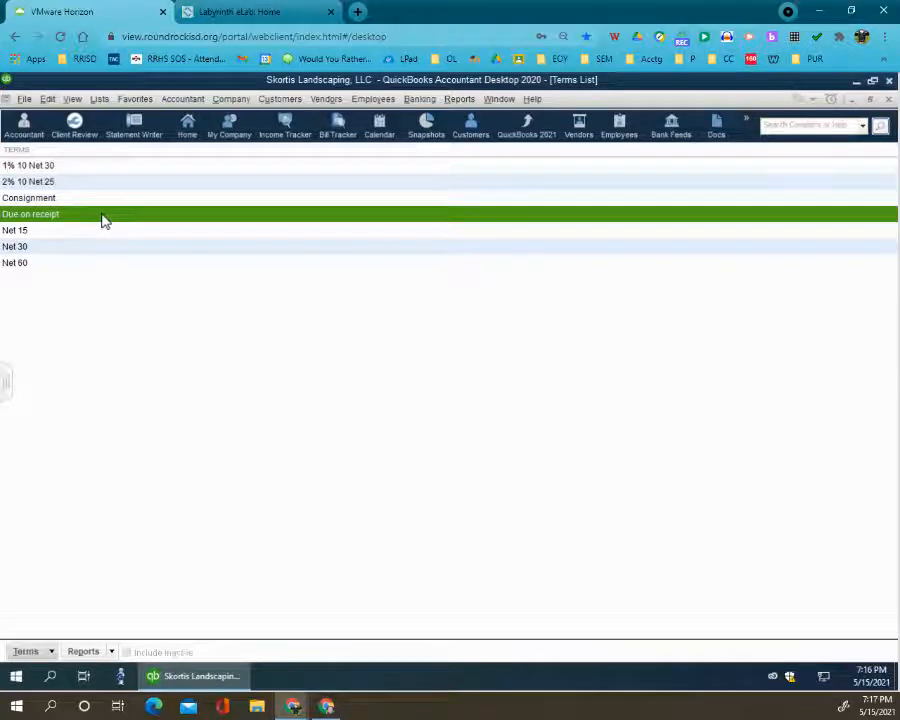
{"action": "left_click", "coordinate": [27, 232]}
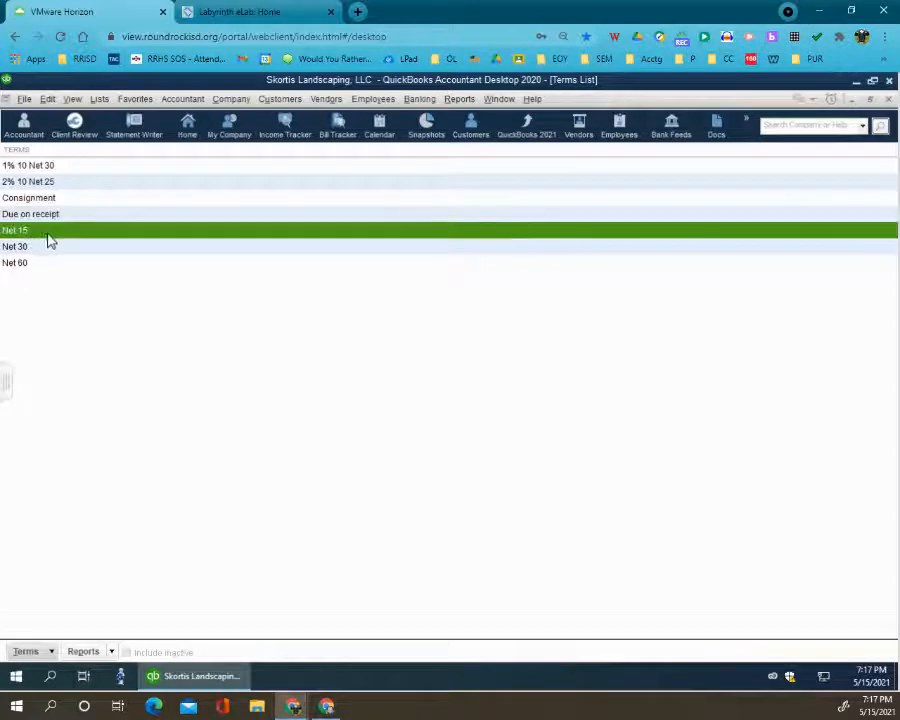
{"action": "double_click", "coordinate": [27, 232]}
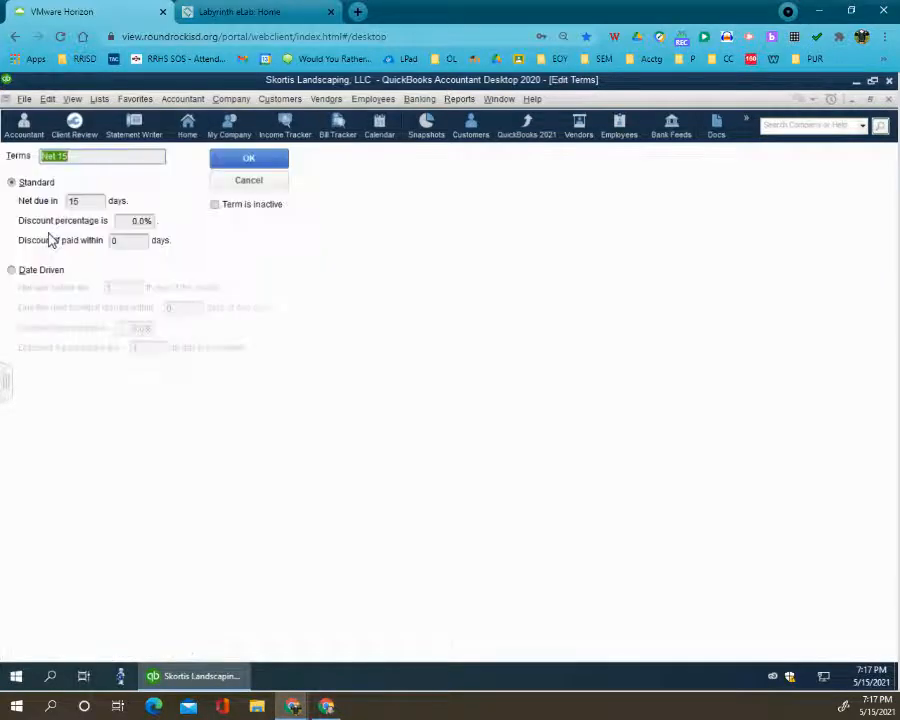
{"action": "left_click_drag", "start_coordinate": [71, 160], "coordinate": [63, 161]}
{"action": "type", "text": "10"}
{"action": "left_click", "coordinate": [82, 200]}
{"action": "left_click_drag", "start_coordinate": [82, 199], "coordinate": [76, 200]}
{"action": "type", "text": "0"}
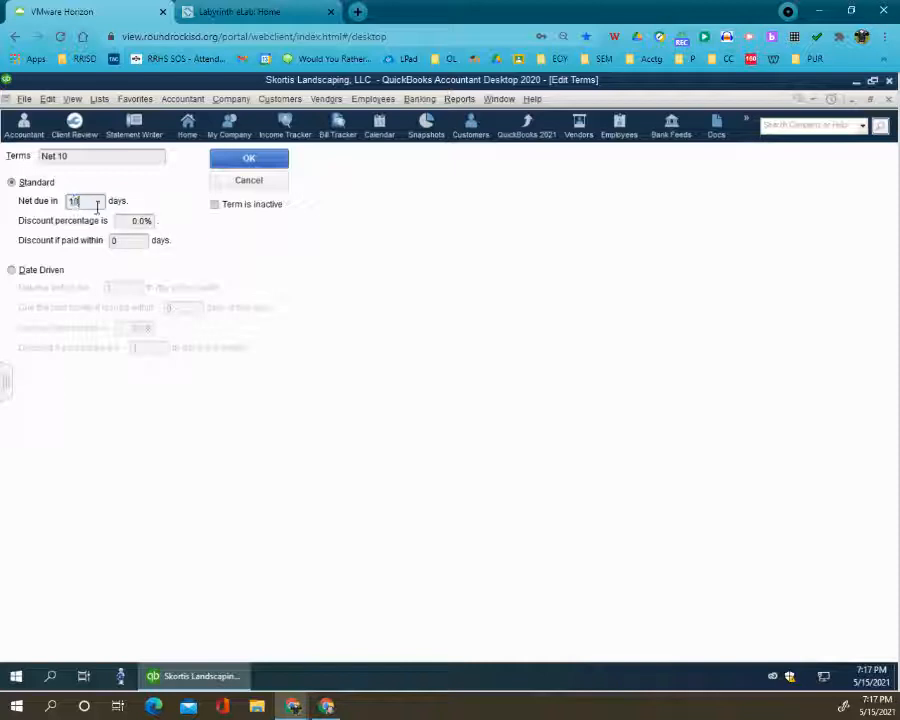
{"action": "left_click", "coordinate": [234, 158]}
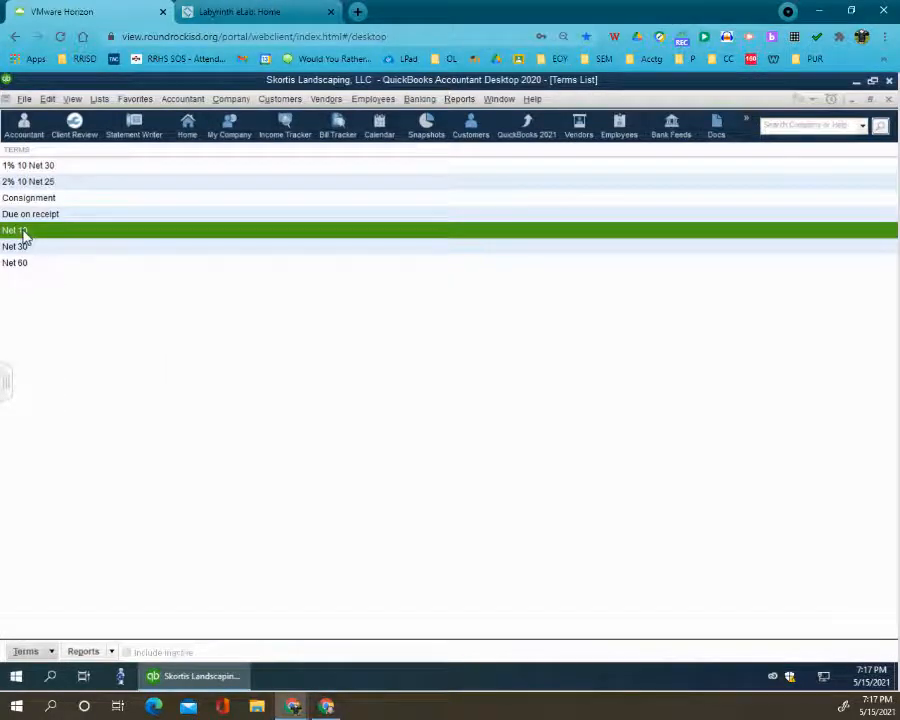
{"action": "left_click", "coordinate": [24, 265]}
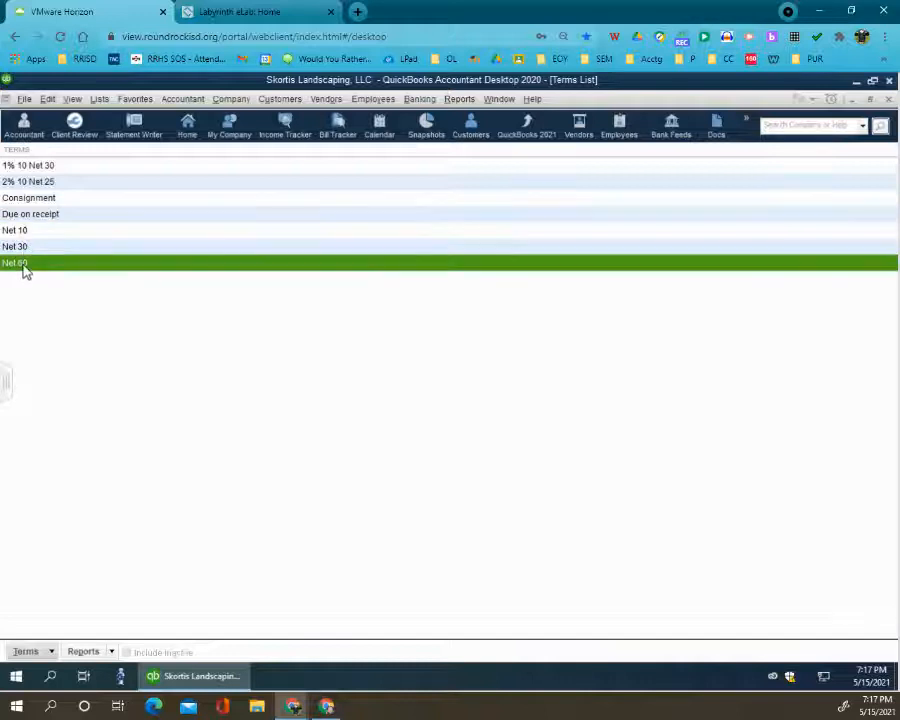
{"action": "right_click", "coordinate": [27, 268]}
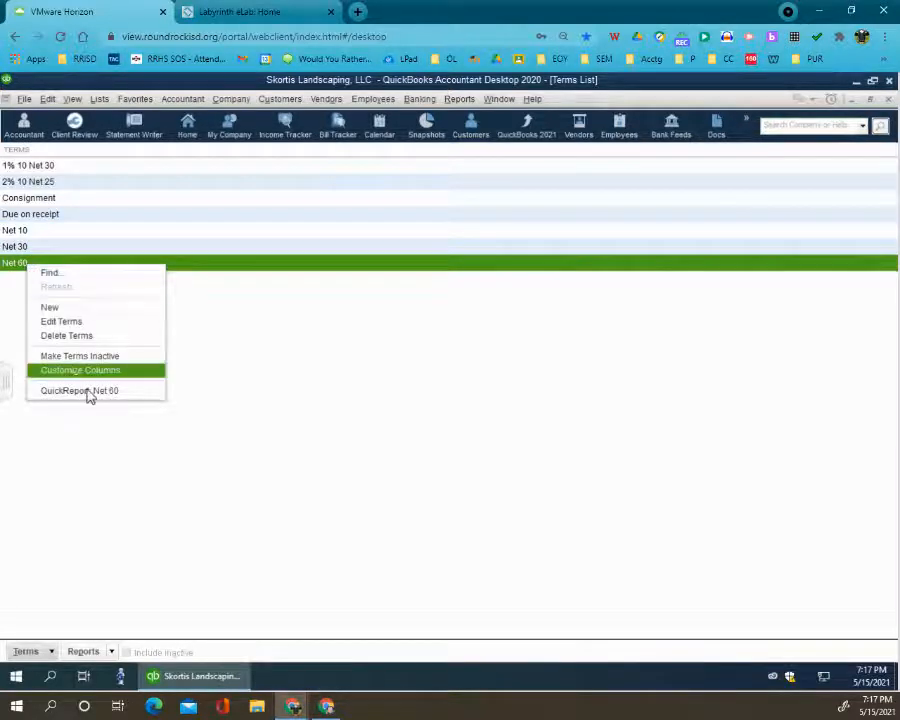
{"action": "left_click", "coordinate": [220, 344]}
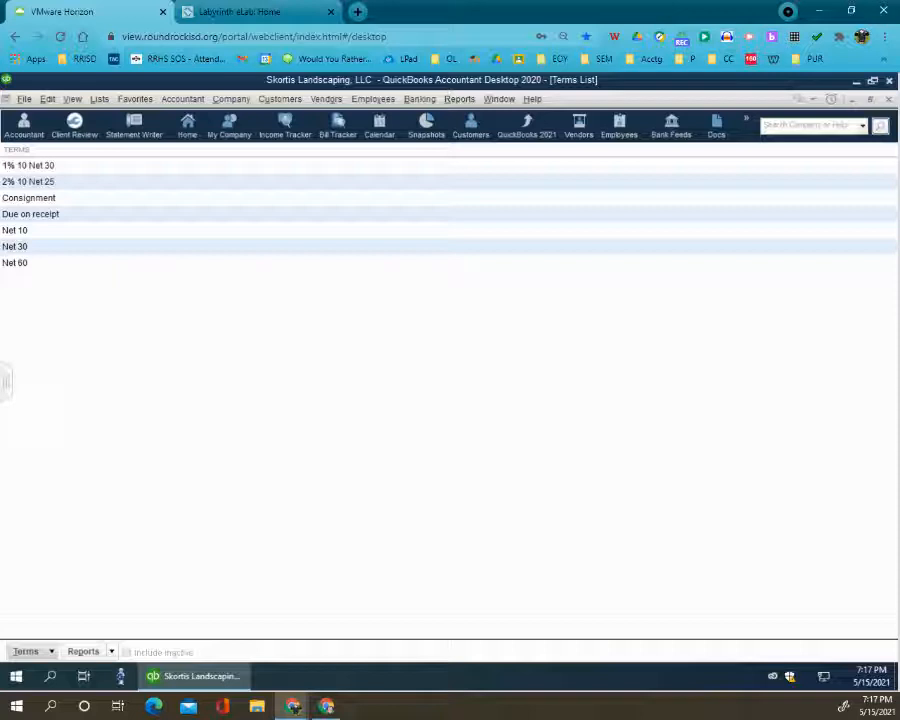
{"action": "left_click", "coordinate": [43, 268]}
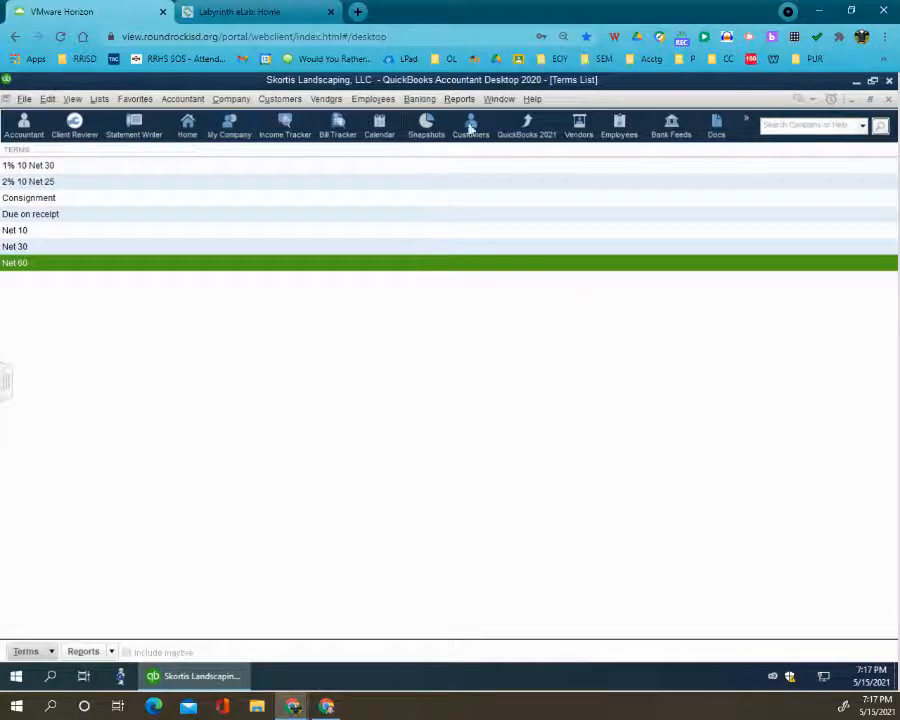
- Open the Customer Center from the Home page and bring up a blank New Customer form
{"action": "left_click", "coordinate": [500, 100]}
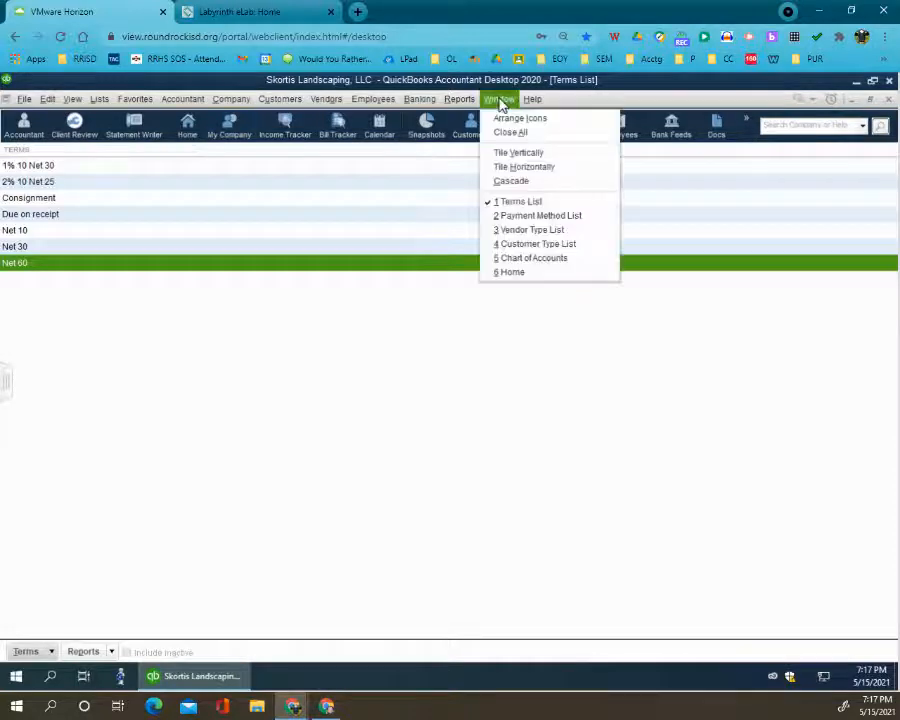
{"action": "left_click", "coordinate": [518, 271]}
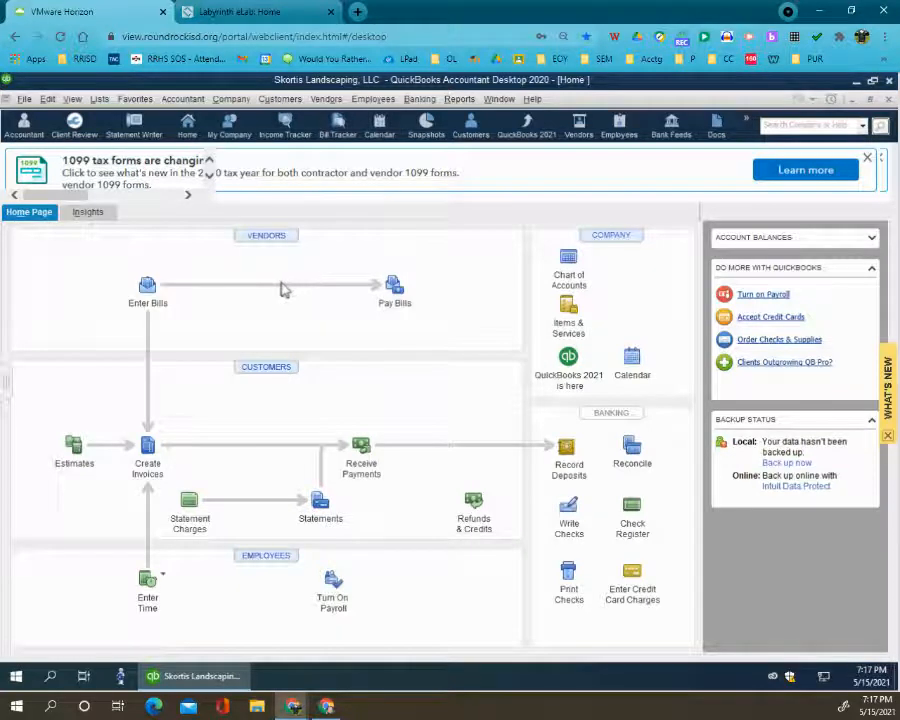
{"action": "left_click", "coordinate": [271, 370]}
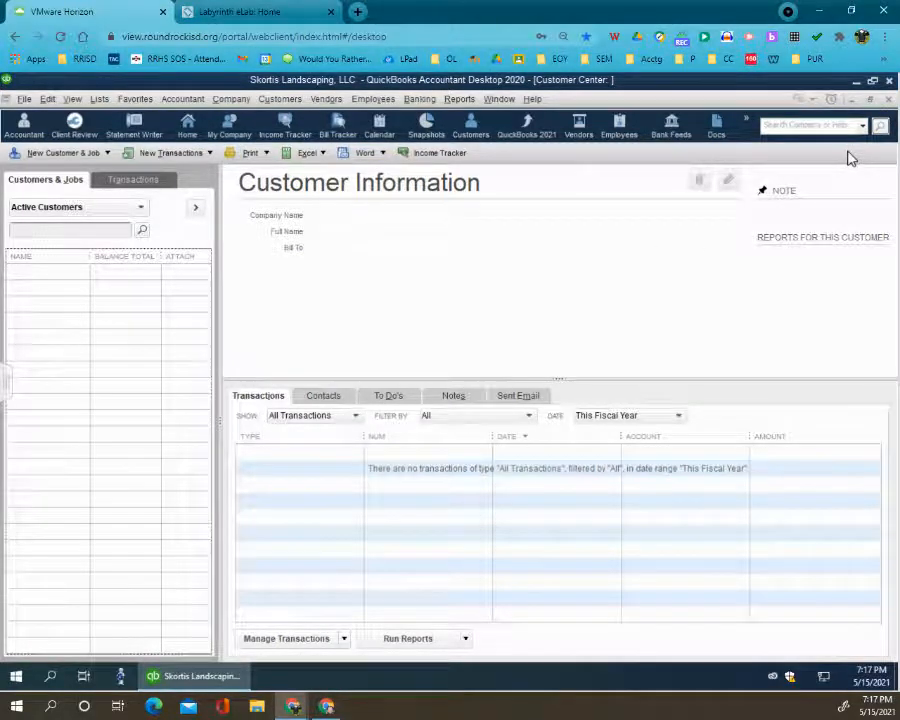
{"action": "left_click", "coordinate": [869, 100]}
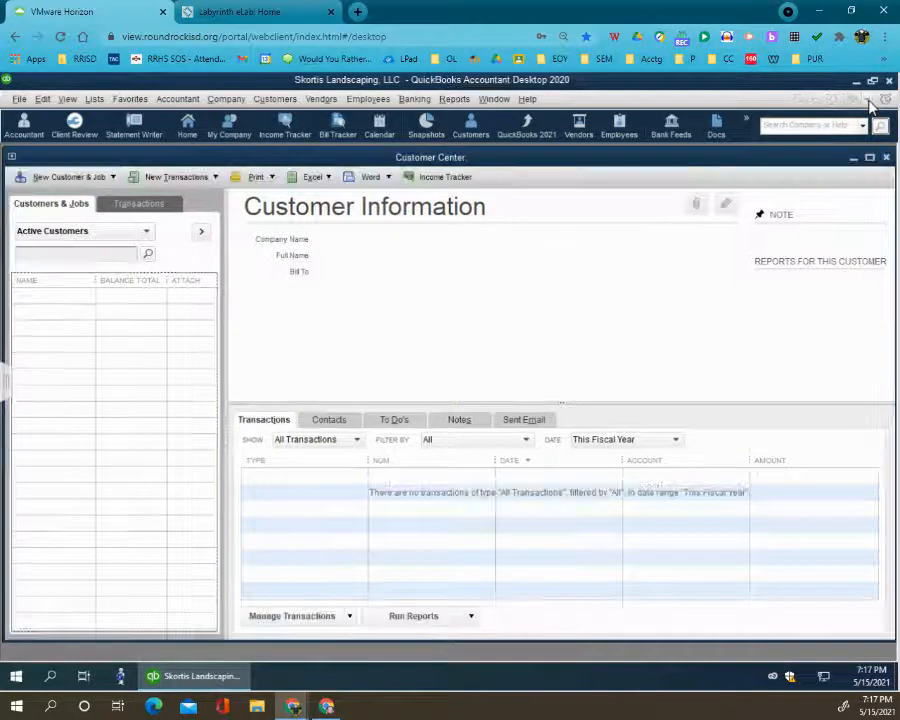
{"action": "left_click", "coordinate": [73, 180]}
{"action": "left_click", "coordinate": [86, 195]}
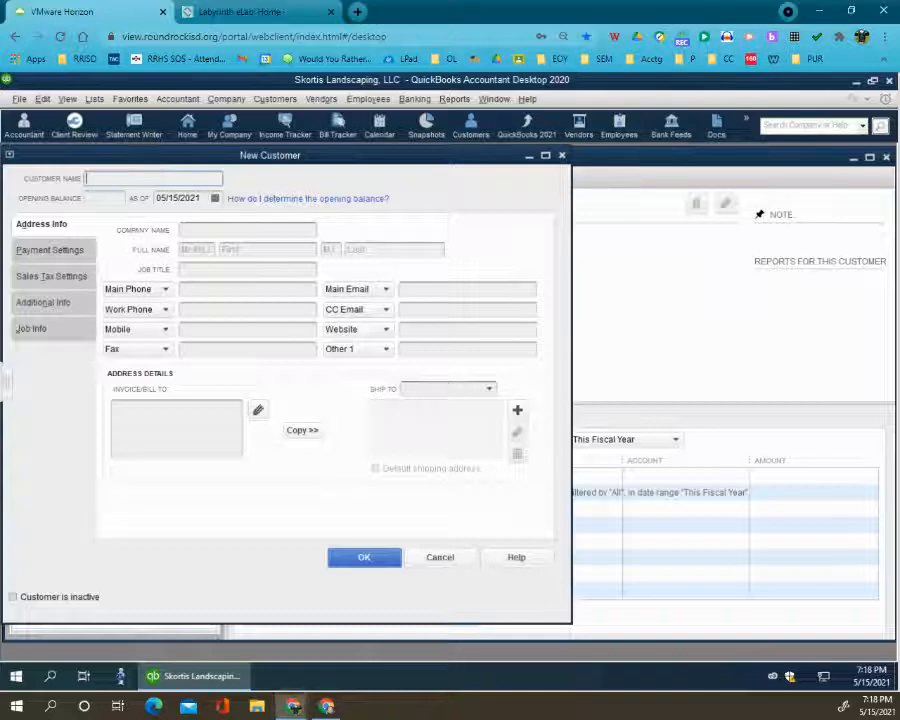
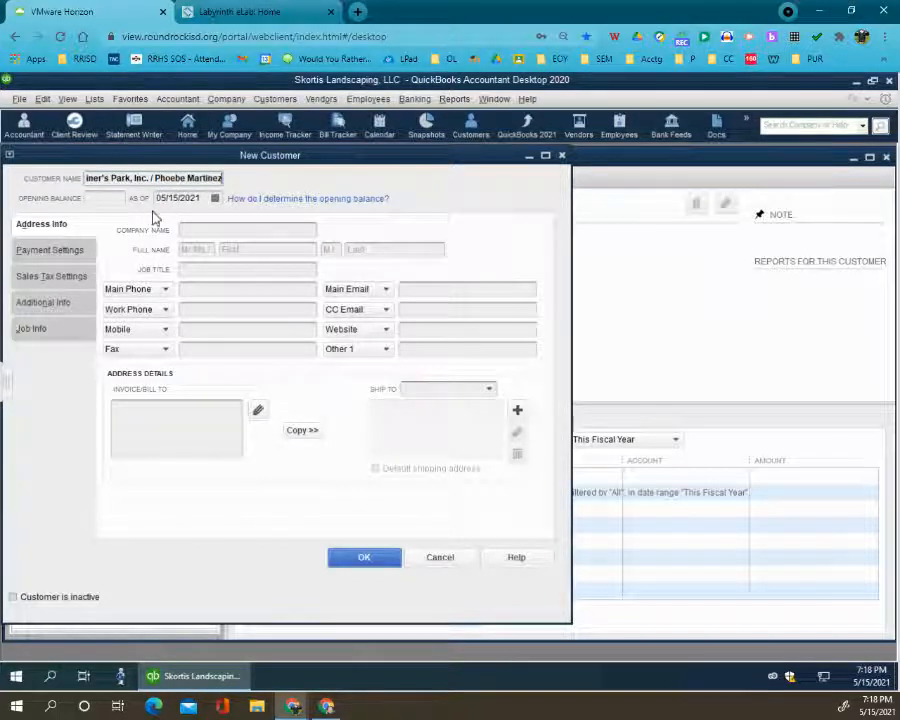
- Enter the customer name as the company and contact combined, and set the company name to Mariner's Park, Inc. only
{"action": "left_click", "coordinate": [183, 230]}
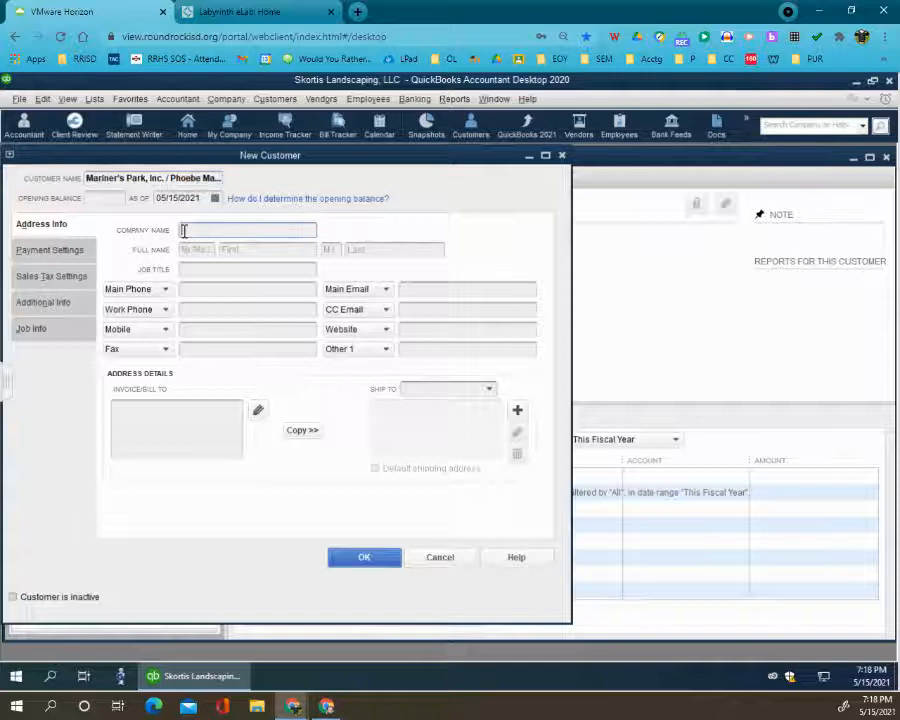
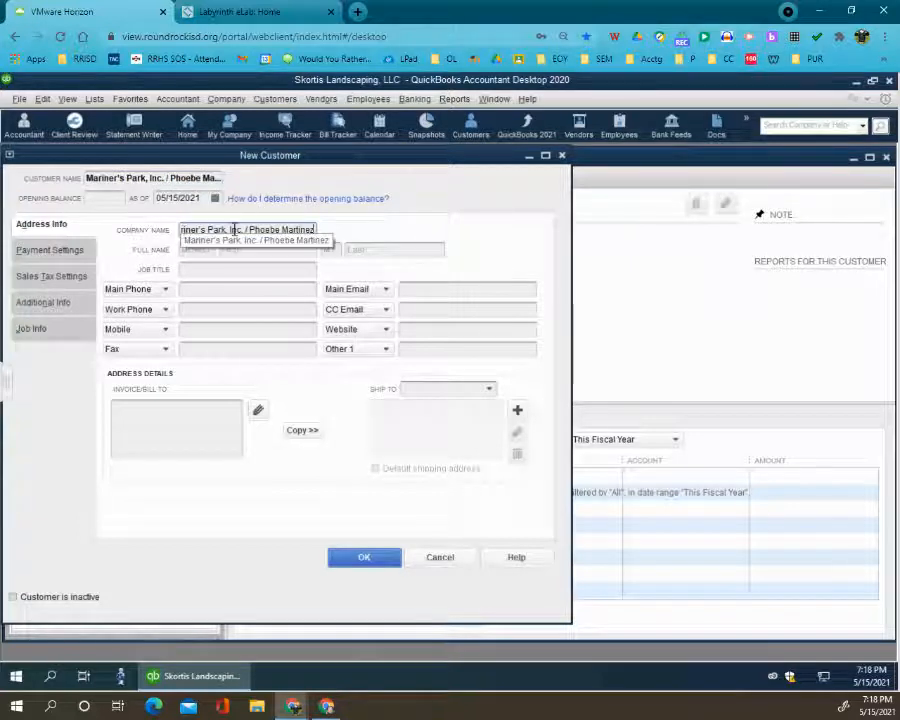
{"action": "left_click_drag", "start_coordinate": [246, 230], "coordinate": [332, 234]}
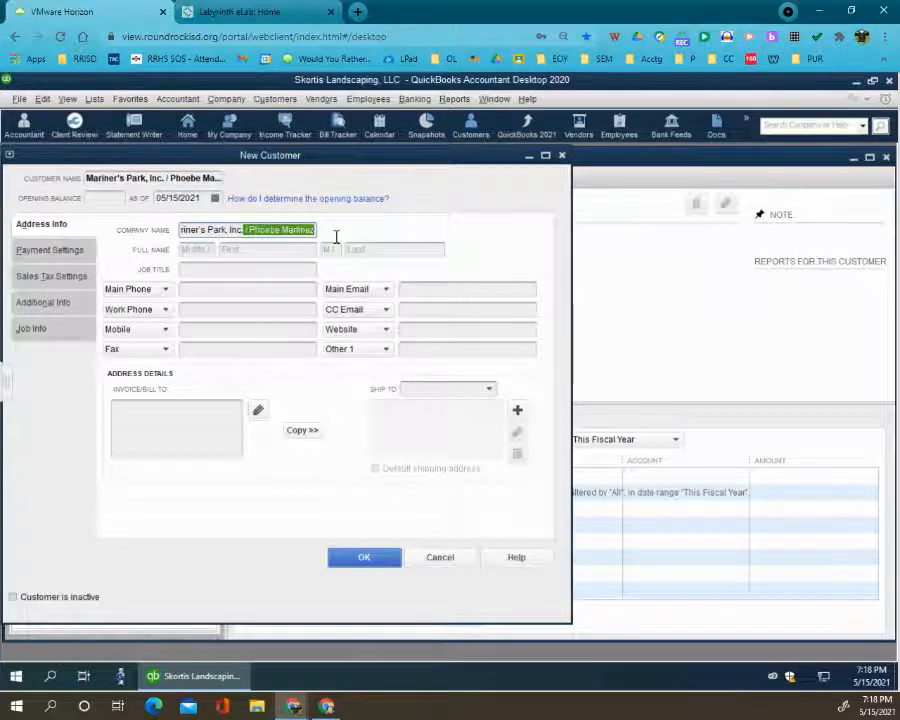
{"action": "key", "text": "BackSpace"}
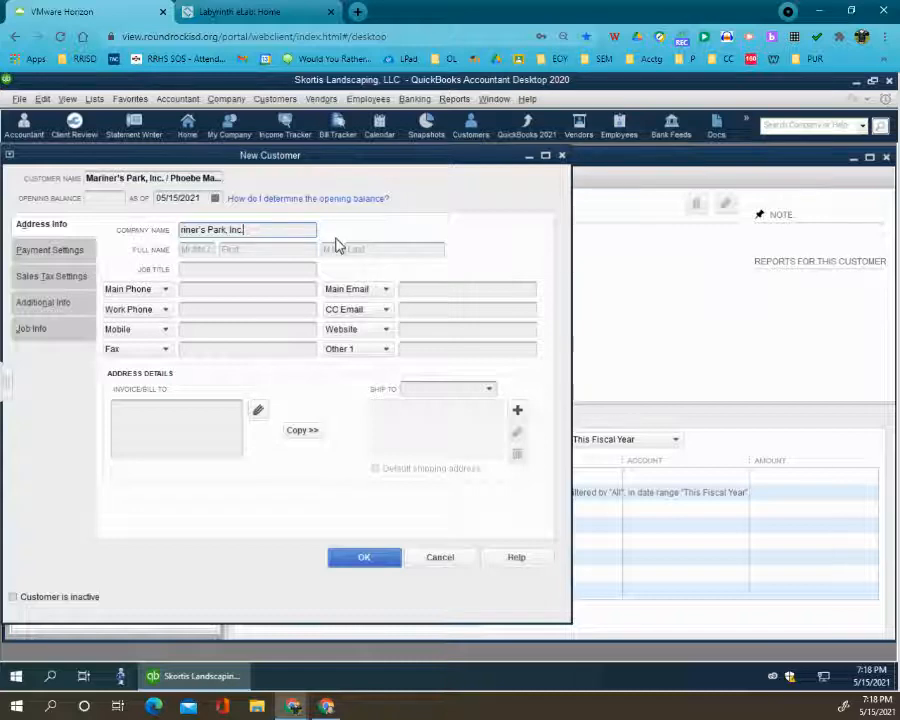
- Enter the first and last name of the Mariner's Park contact in the full name fields
{"action": "left_click", "coordinate": [262, 254]}
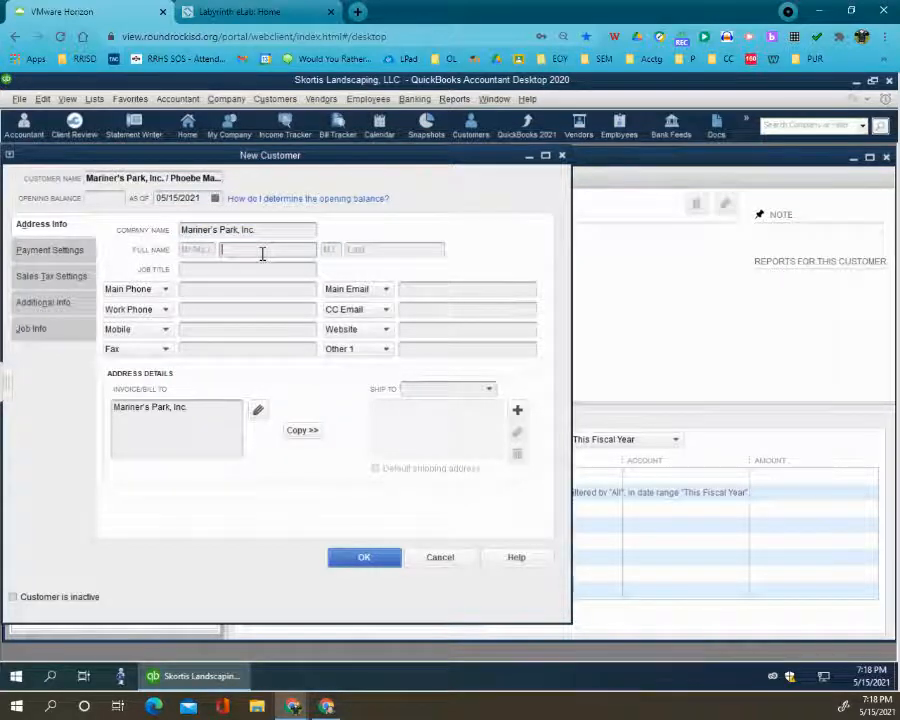
{"action": "key", "text": "Tab"}
{"action": "key", "text": "Tab"}
{"action": "key", "text": "Tab"}
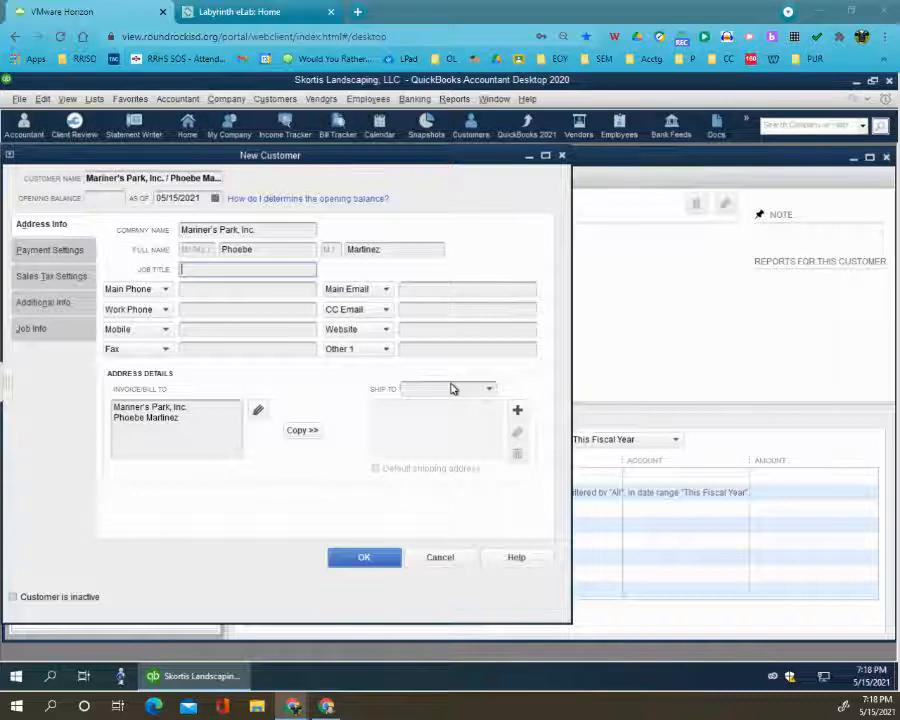
- Add the street, city, state and zip code to the Mariner's Park billing address below the contact's name
{"action": "left_click", "coordinate": [192, 425]}
{"action": "key", "text": "Return"}
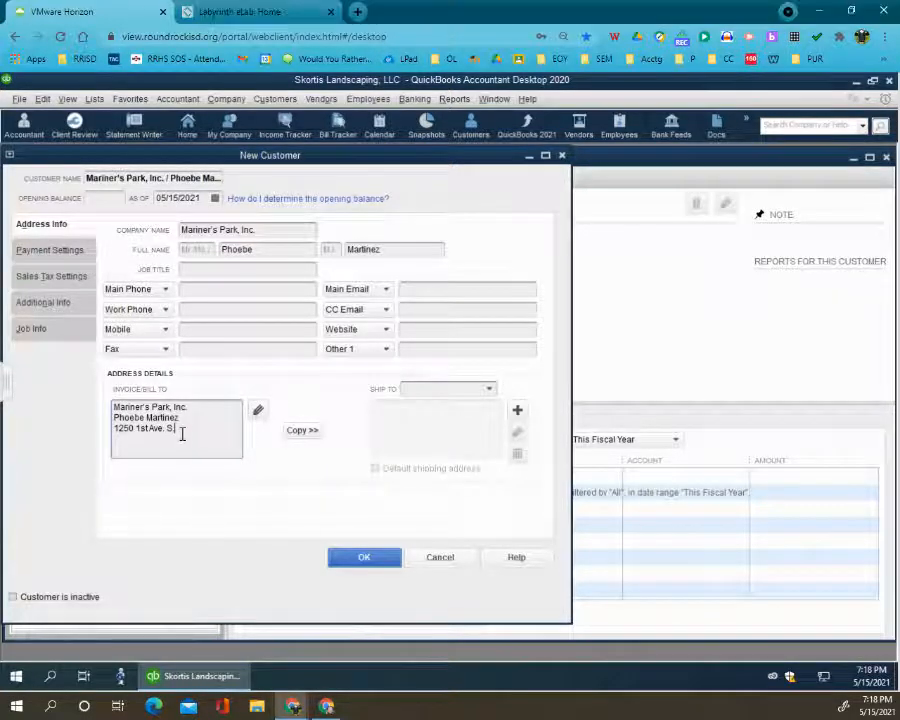
{"action": "key", "text": "Return"}
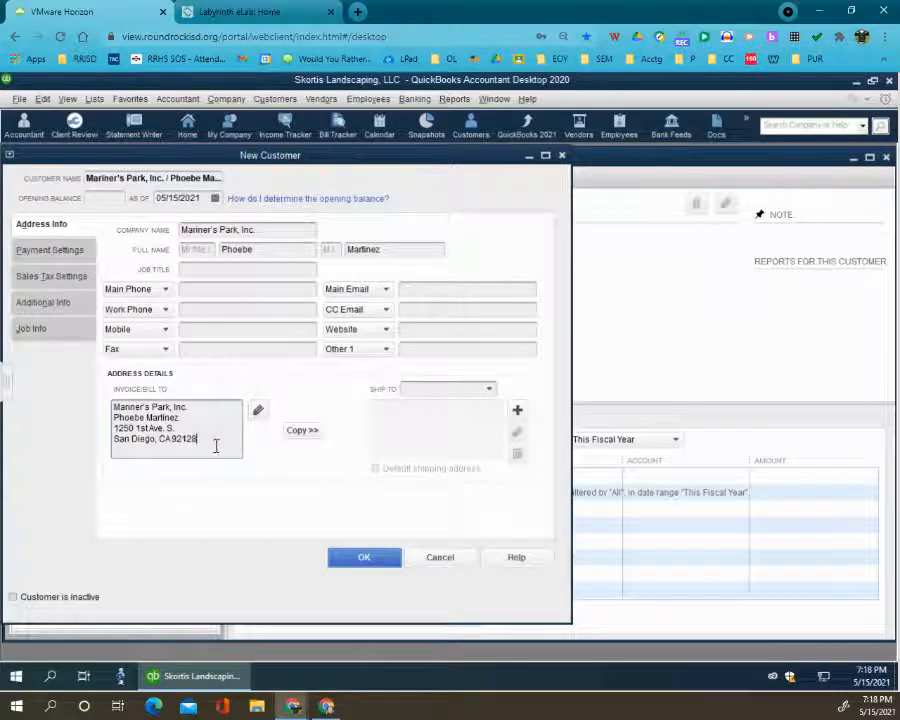
- Copy the billing address to Ship To 1 as the default shipping address and enter the customer's main phone number
{"action": "left_click", "coordinate": [312, 434]}
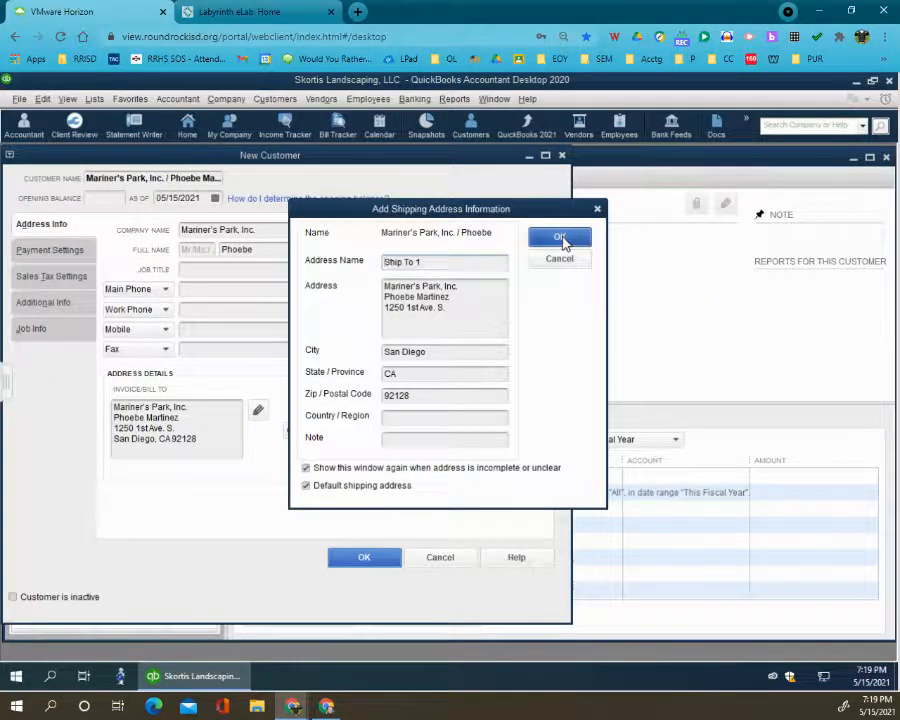
{"action": "left_click", "coordinate": [556, 237]}
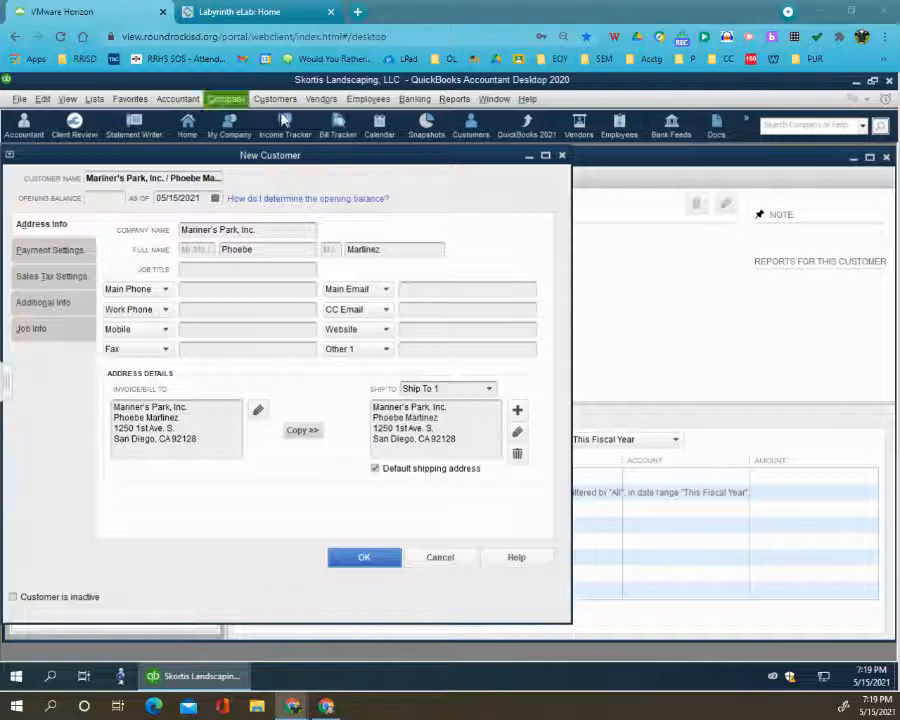
{"action": "left_click", "coordinate": [206, 288]}
{"action": "type", "text": "(858) 555-3300"}
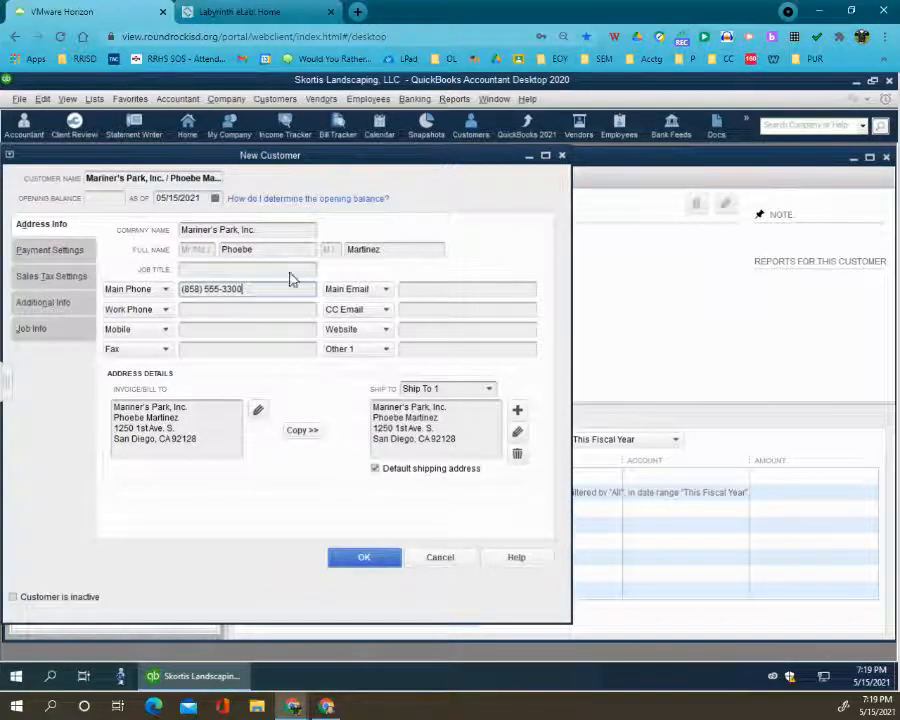
- Set the payment terms for Mariner's Park to Net 10
{"action": "left_click", "coordinate": [46, 305]}
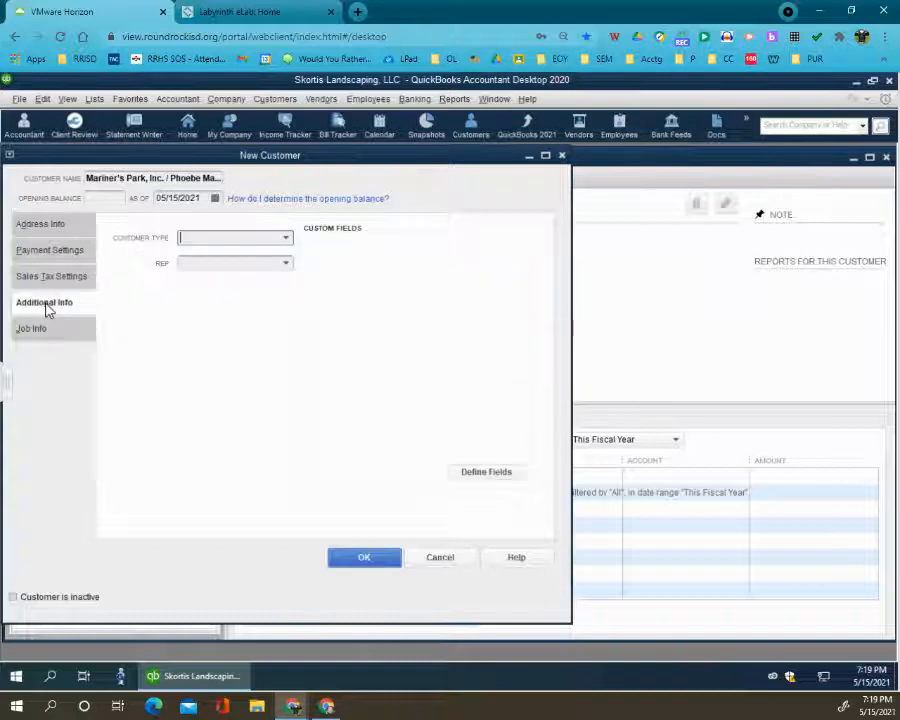
{"action": "left_click", "coordinate": [53, 249]}
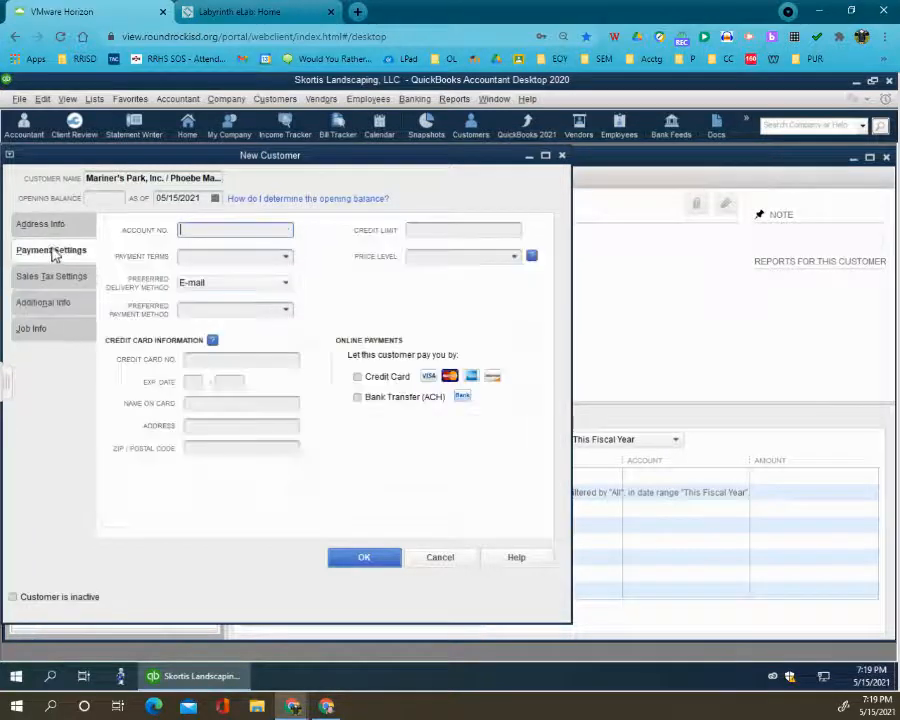
{"action": "left_click", "coordinate": [233, 260]}
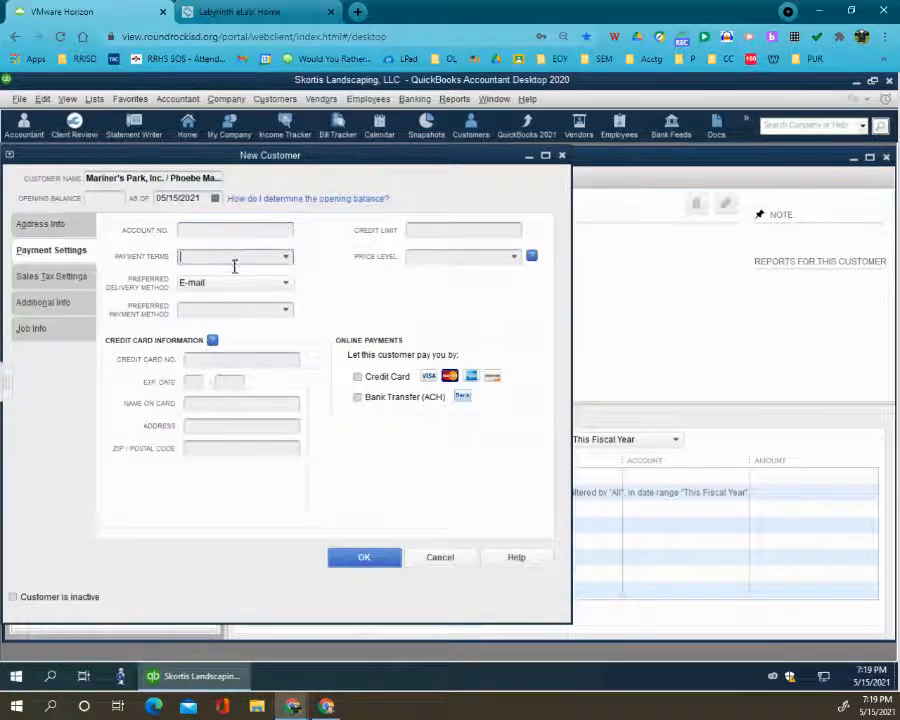
{"action": "left_click", "coordinate": [288, 258]}
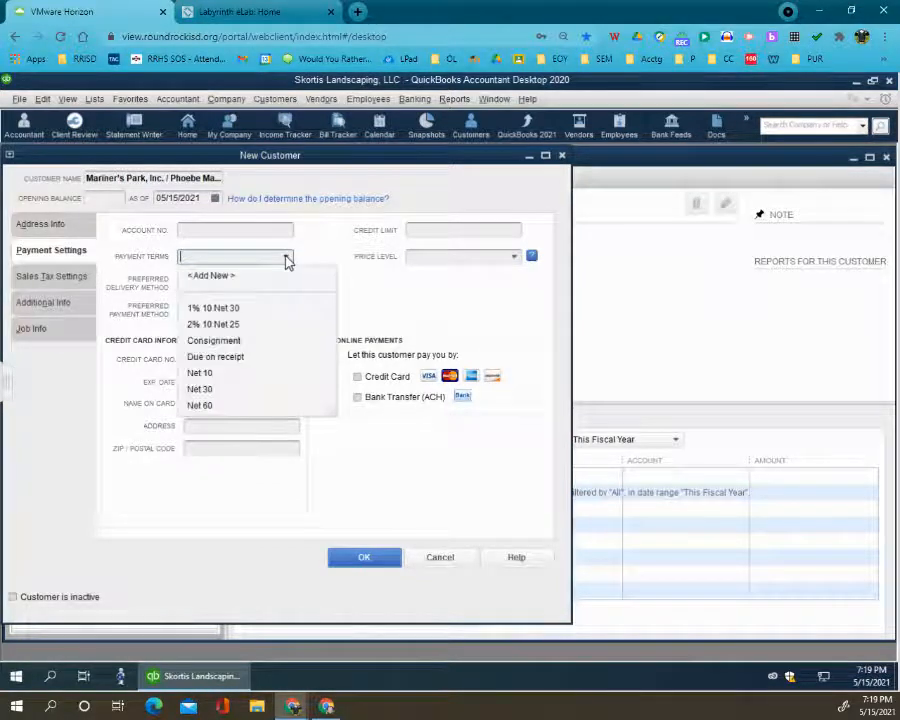
{"action": "left_click", "coordinate": [225, 372]}
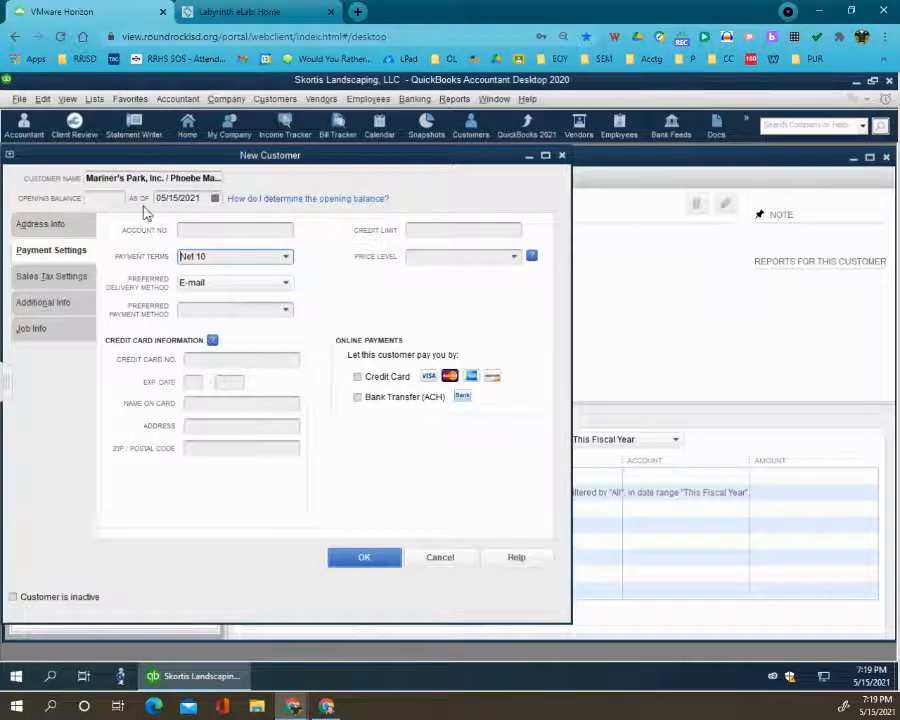
- Set the customer type for Mariner's Park to Commercial and save the customer
{"action": "left_click", "coordinate": [68, 307]}
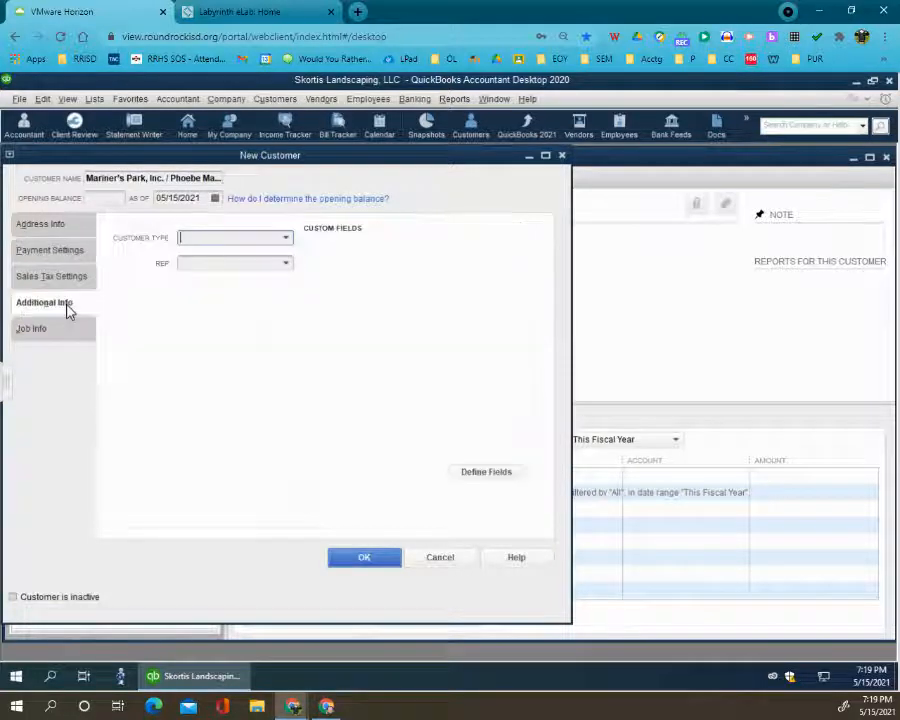
{"action": "left_click", "coordinate": [287, 238]}
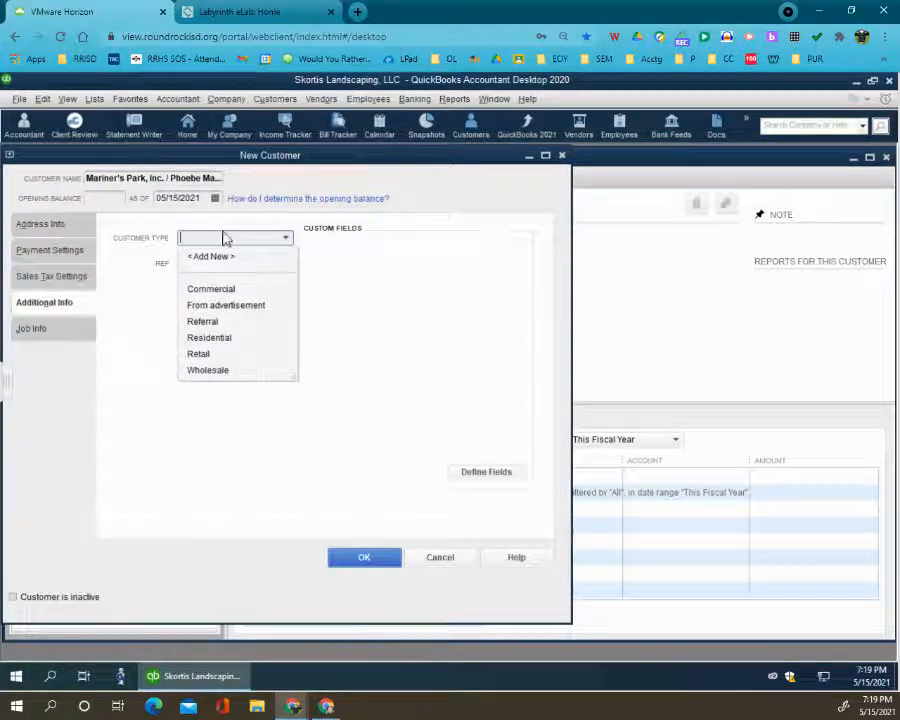
{"action": "left_click", "coordinate": [222, 289]}
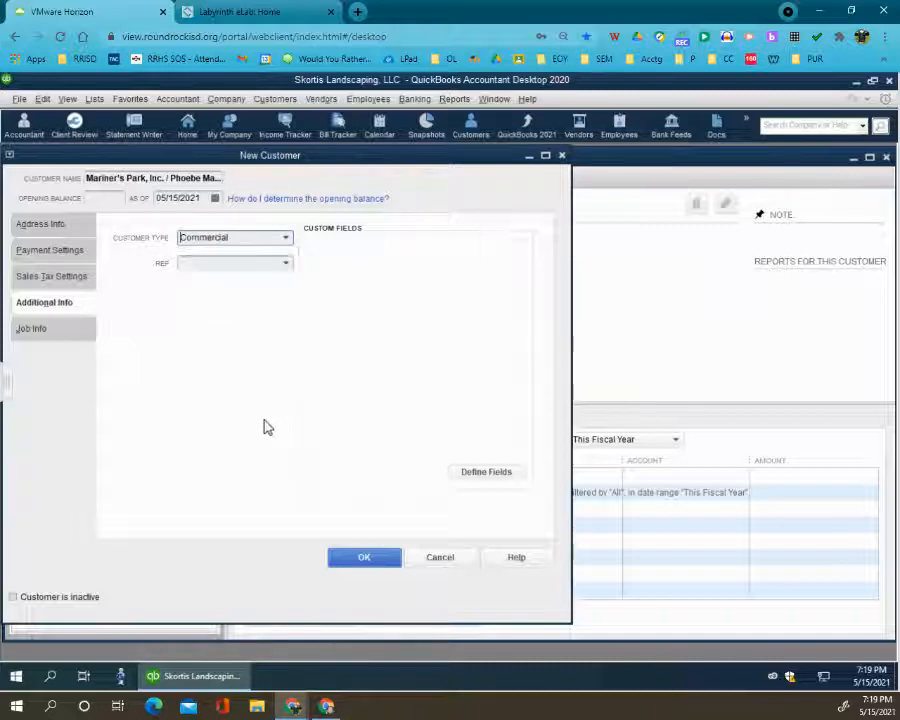
{"action": "left_click", "coordinate": [365, 562]}
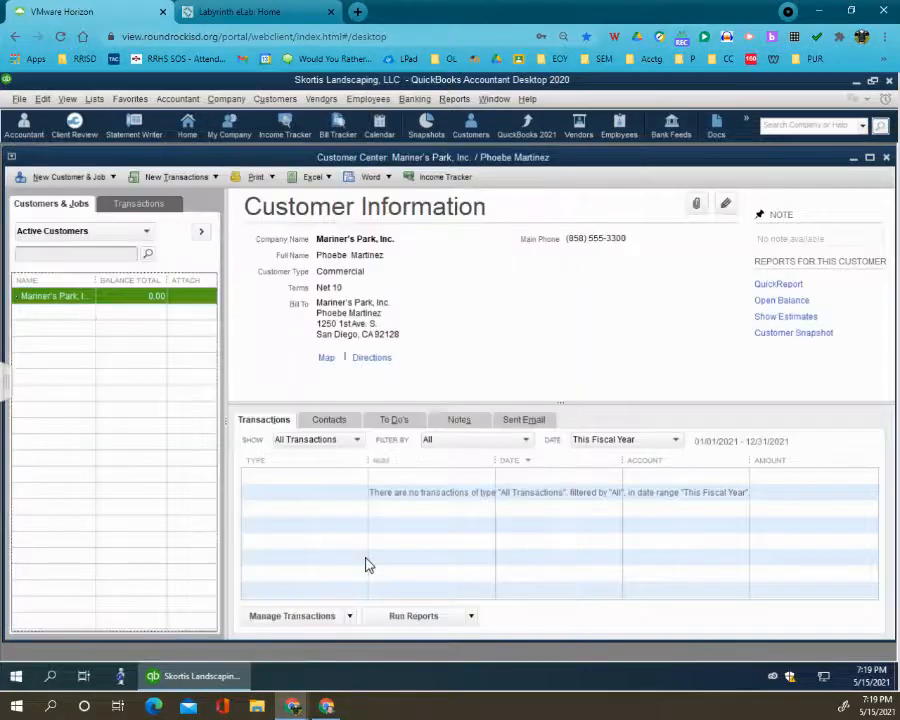
- Start another new customer and enter the individual's full name as both customer name and company name
{"action": "left_click", "coordinate": [93, 178]}
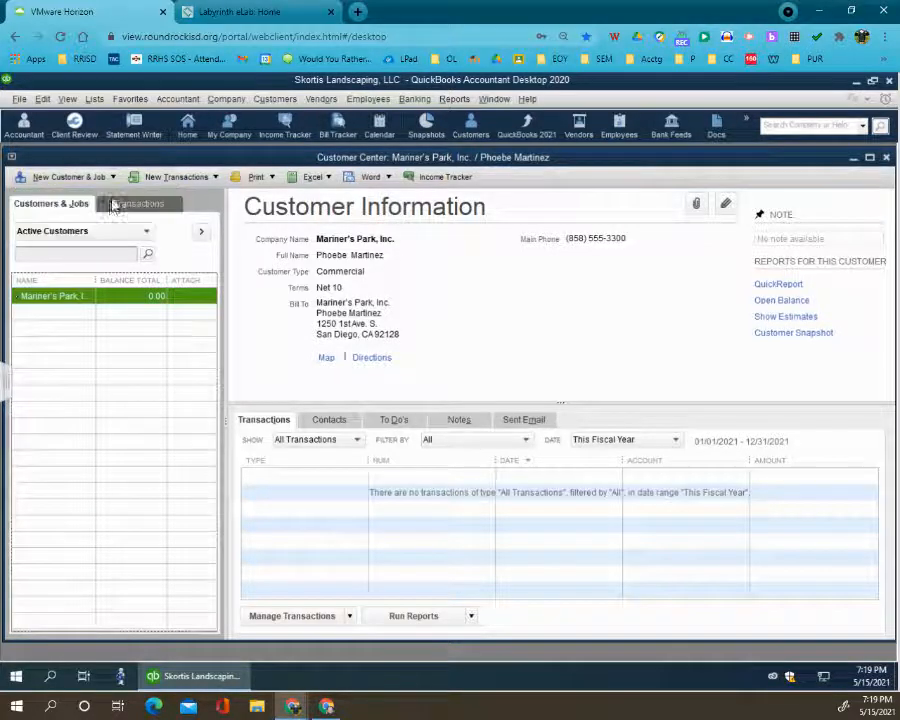
{"action": "left_click", "coordinate": [110, 196]}
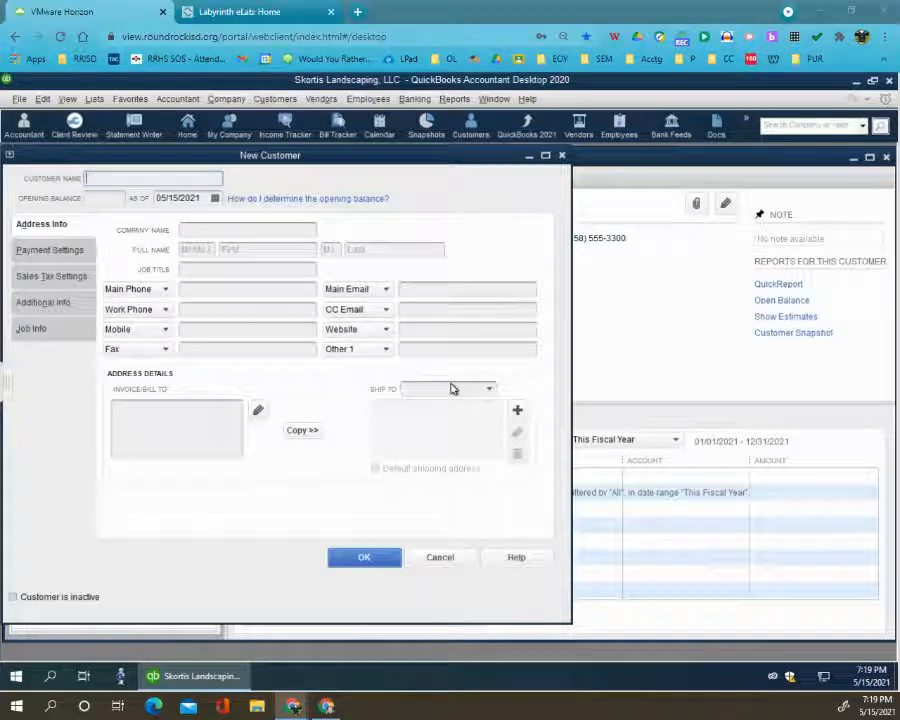
{"action": "left_click", "coordinate": [185, 177]}
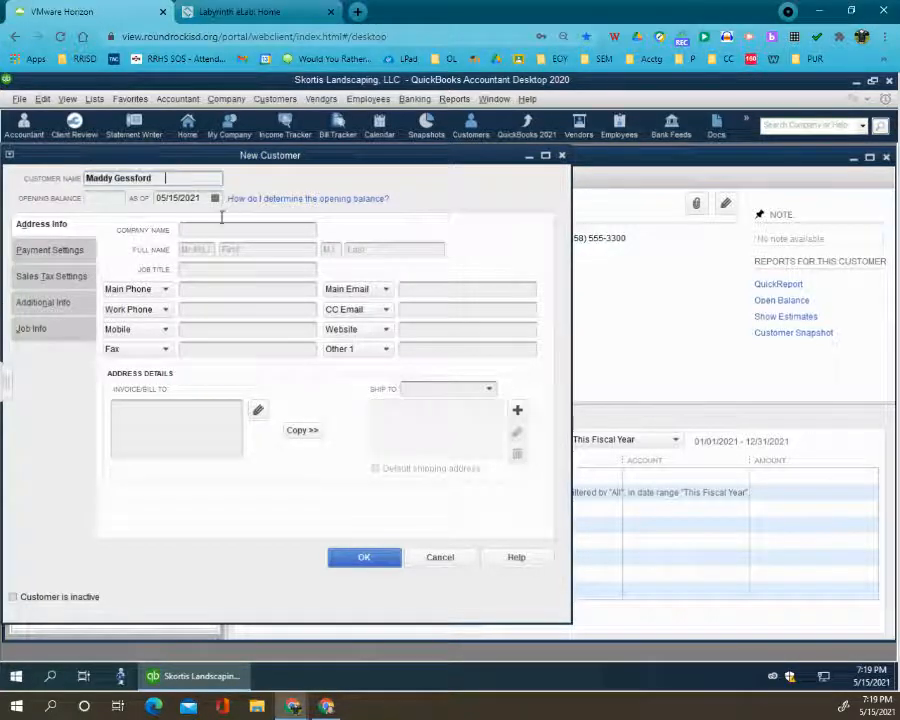
{"action": "left_click", "coordinate": [208, 229]}
{"action": "left_click", "coordinate": [238, 249]}
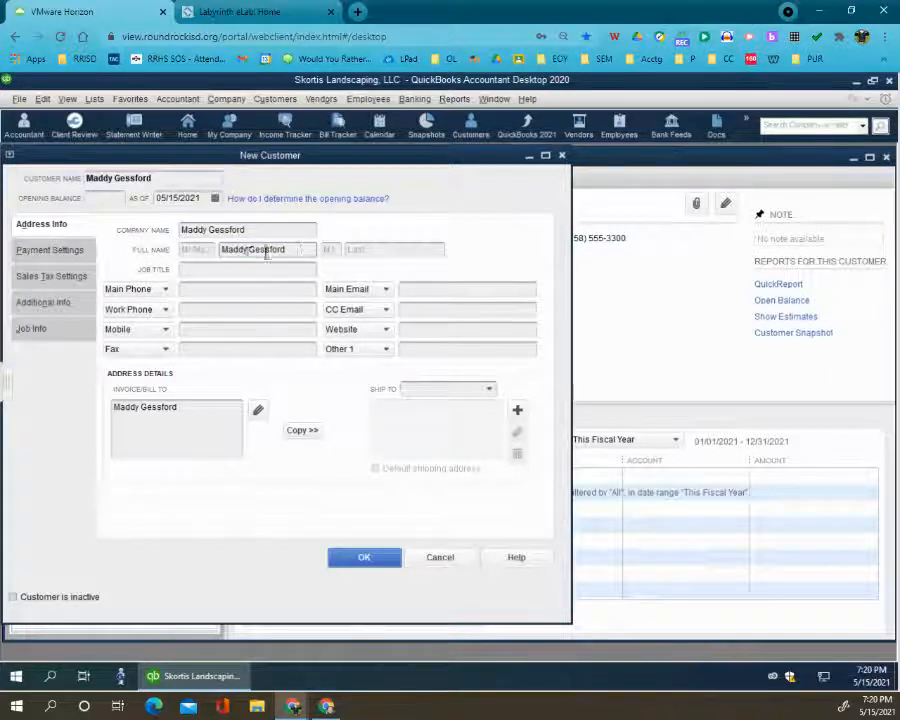
{"action": "double_click", "coordinate": [267, 250]}
{"action": "key", "text": "ctrl+z"}
{"action": "left_click", "coordinate": [370, 250]}
{"action": "left_click", "coordinate": [276, 251]}
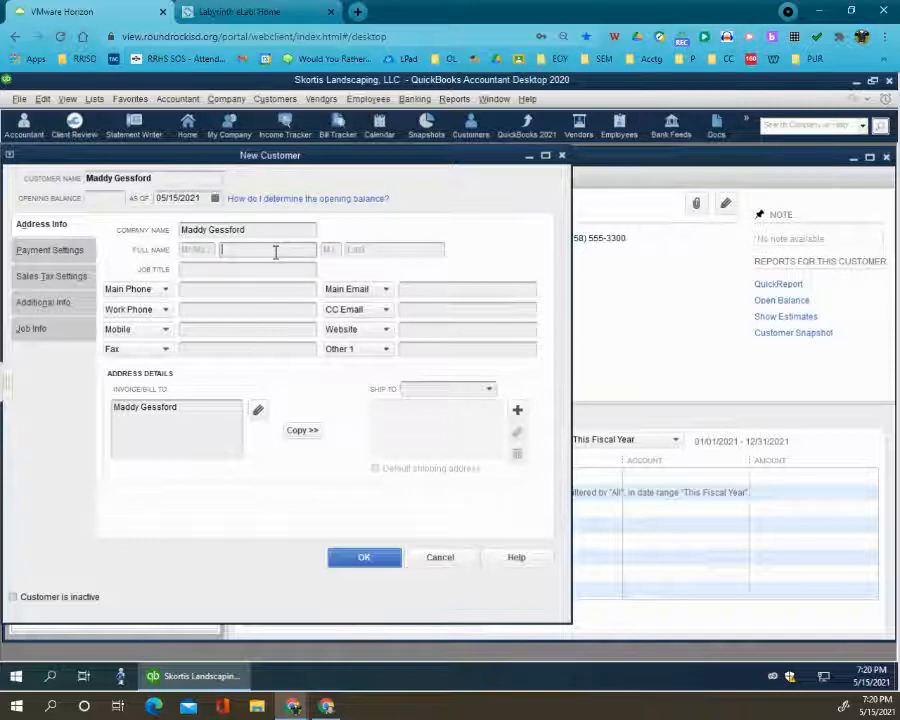
- Enter the second customer's first and last name in the full name fields, leaving the middle initial blank
{"action": "key", "text": "Tab"}
{"action": "key", "text": "Tab"}
{"action": "key", "text": "Tab"}
{"action": "key", "text": "Tab"}
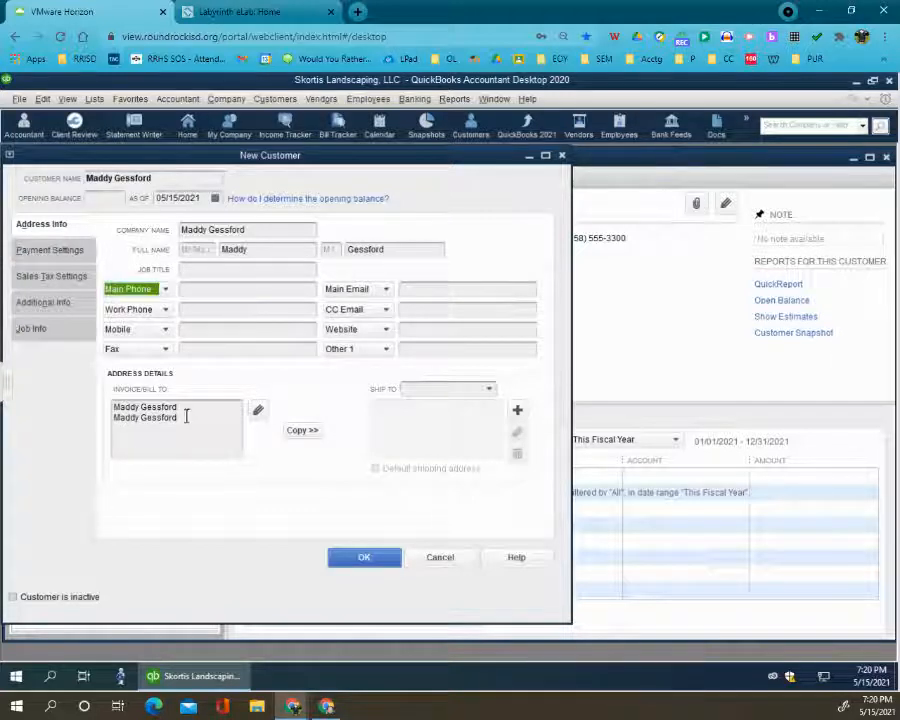
- Replace the duplicate name line in the billing address with the customer's street, city, state and zip code
{"action": "left_click_drag", "start_coordinate": [187, 414], "coordinate": [66, 404]}
{"action": "left_click_drag", "start_coordinate": [180, 414], "coordinate": [111, 425]}
{"action": "key", "text": "Delete"}
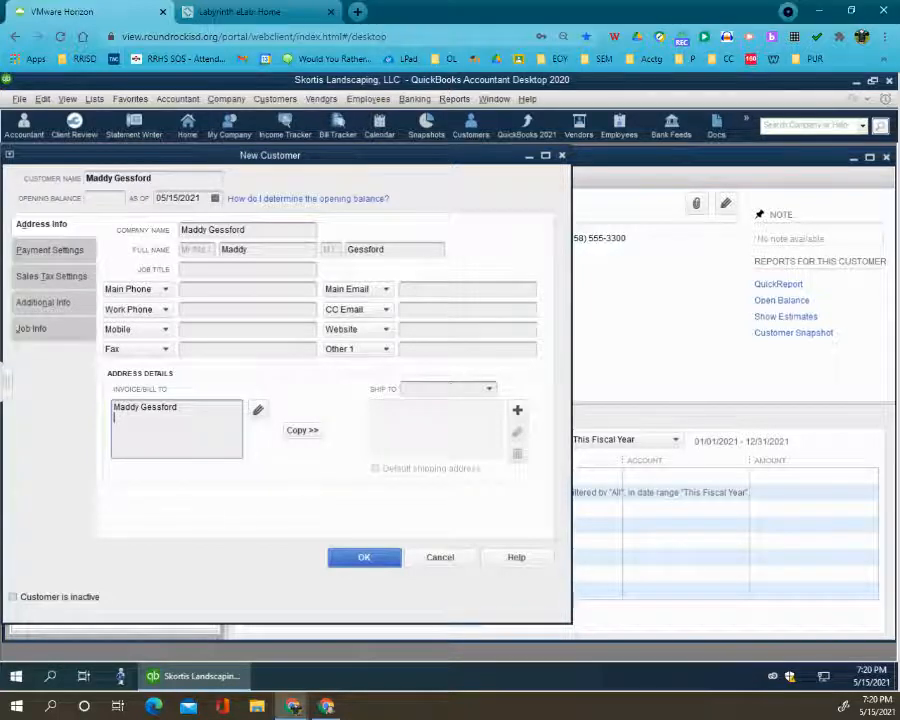
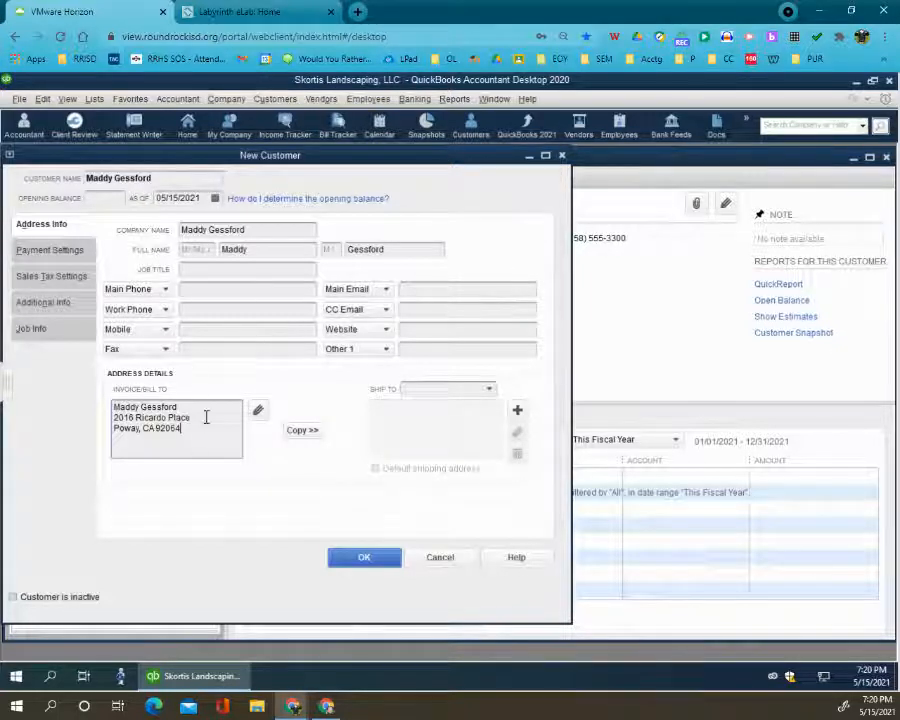
- Enter the second customer's main phone number and copy the billing address to Ship To 1 as the default shipping address
{"action": "left_click", "coordinate": [195, 290]}
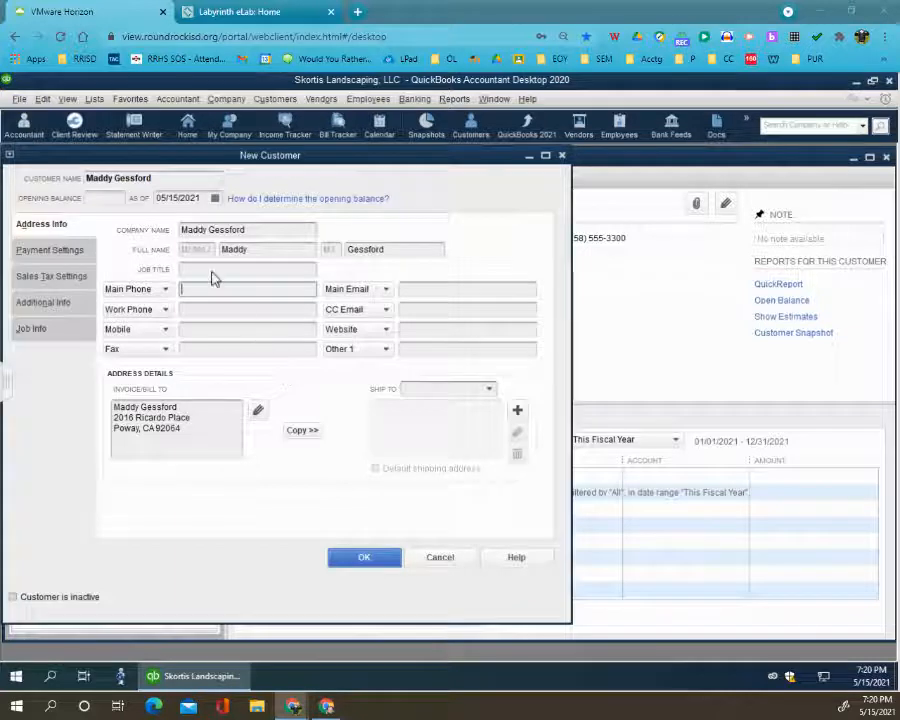
{"action": "type", "text": "(858) 555-1859"}
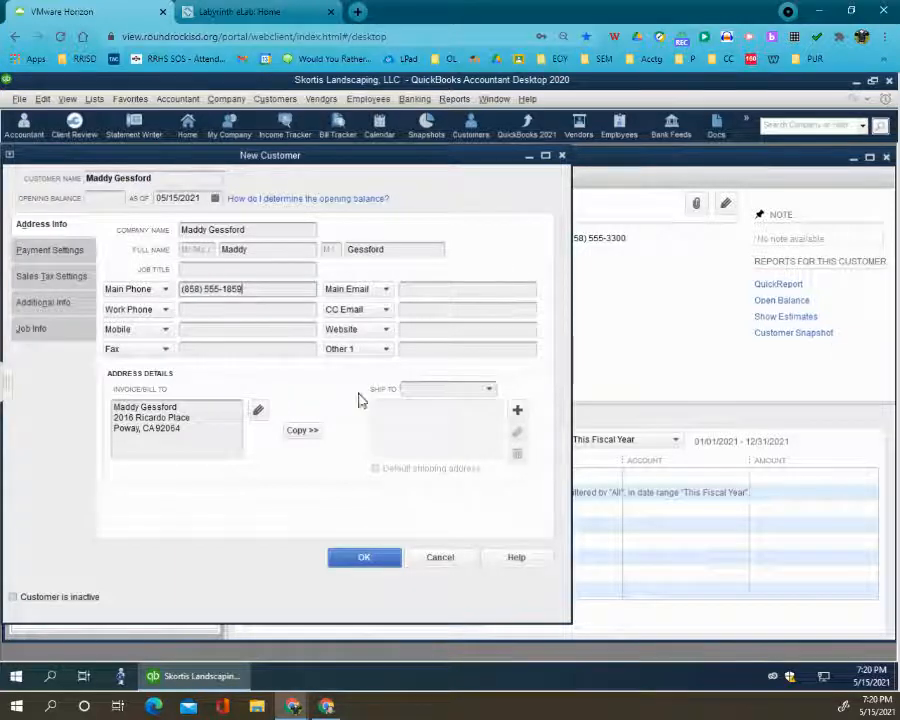
{"action": "left_click", "coordinate": [308, 431]}
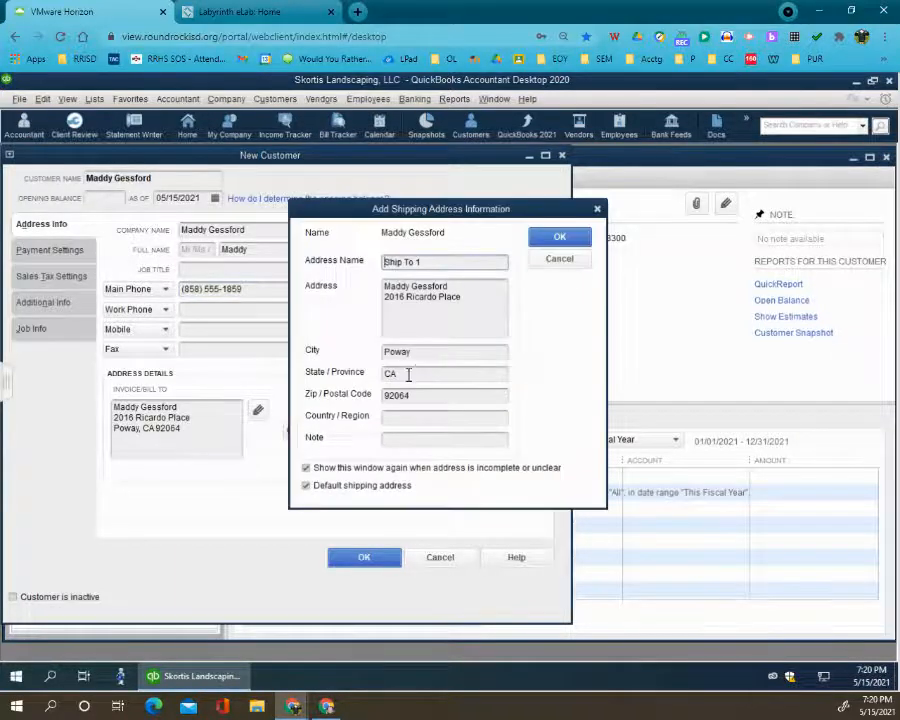
{"action": "left_click", "coordinate": [566, 243]}
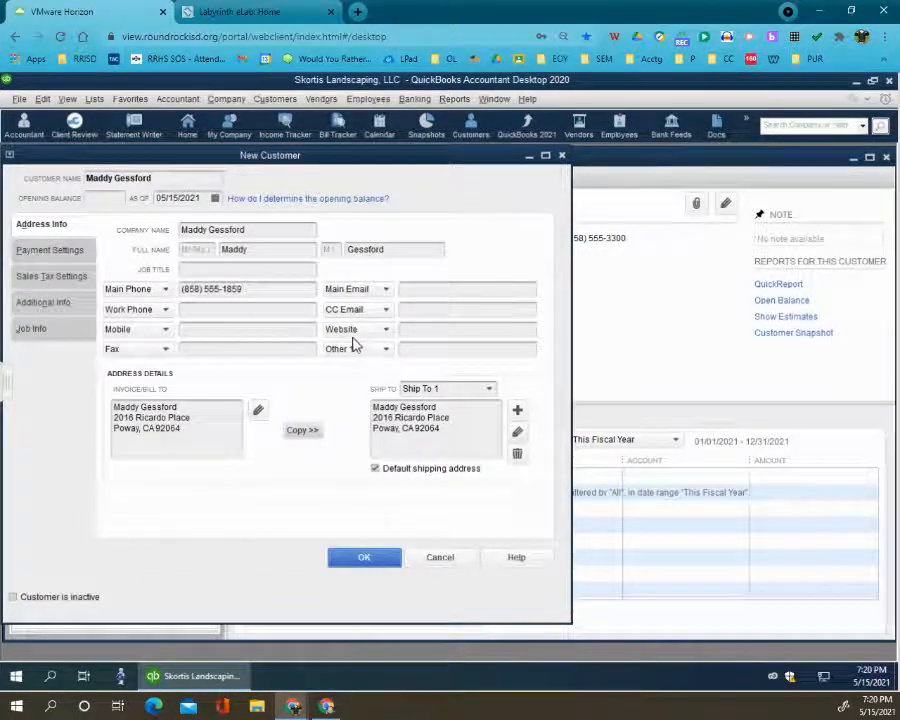
- Set the second customer's payment terms to Net 10
{"action": "left_click", "coordinate": [44, 276]}
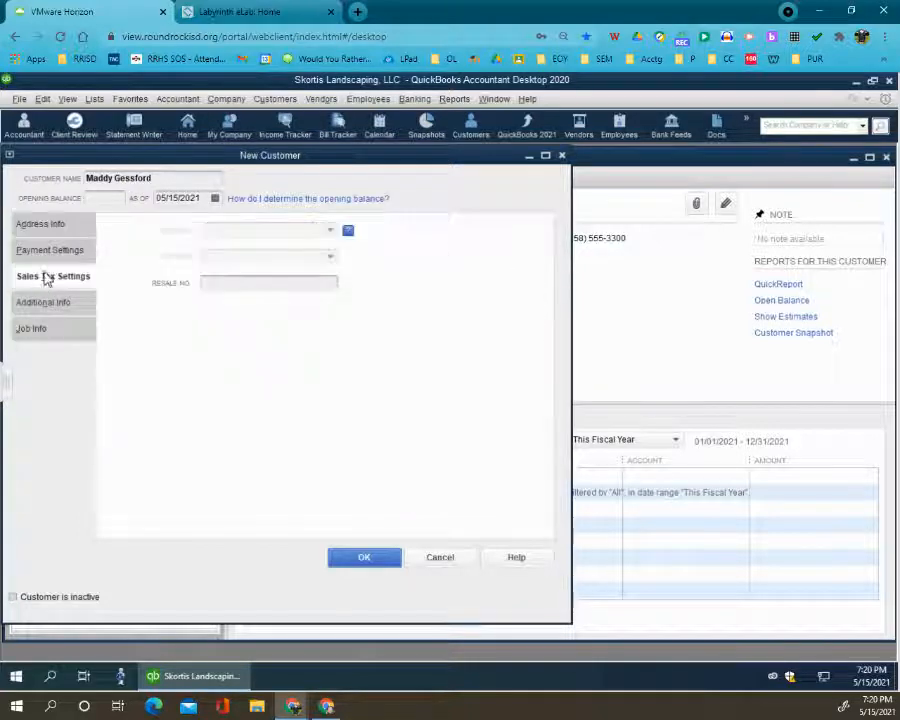
{"action": "left_click", "coordinate": [41, 250]}
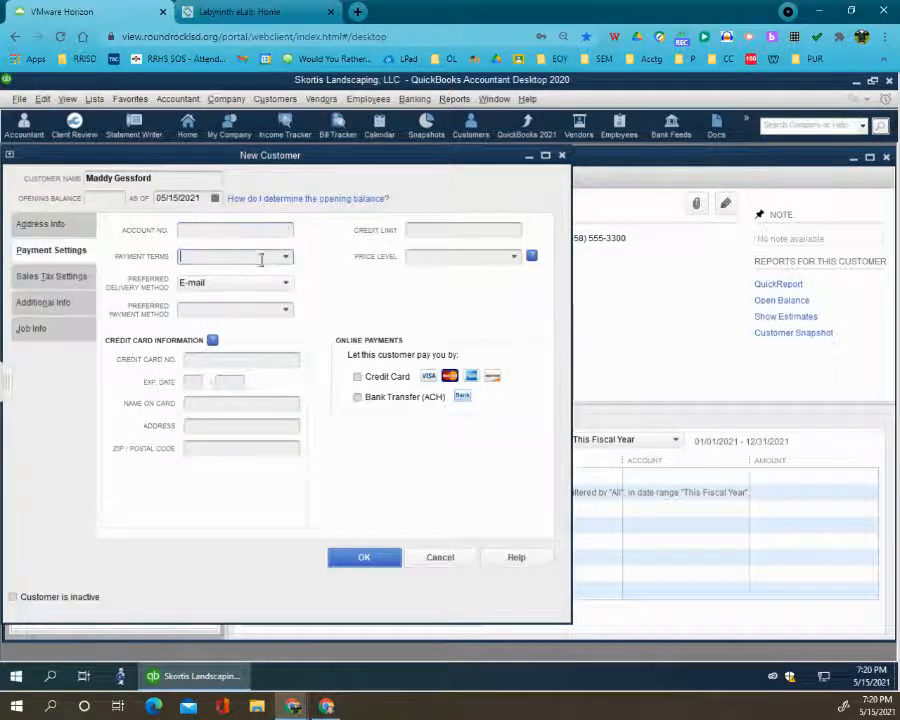
{"action": "left_click", "coordinate": [285, 257]}
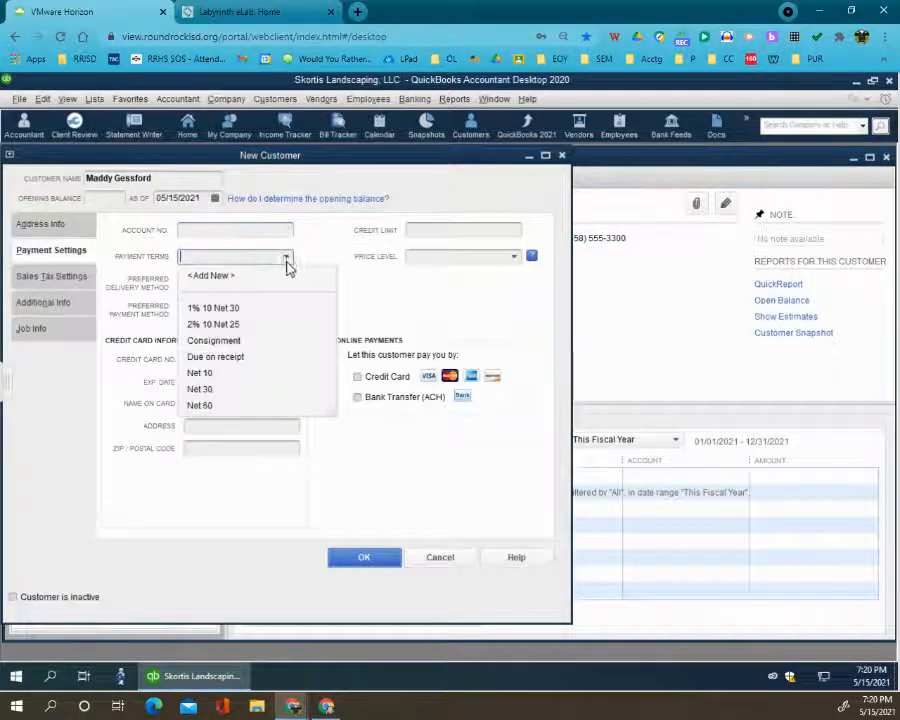
{"action": "left_click", "coordinate": [205, 373]}
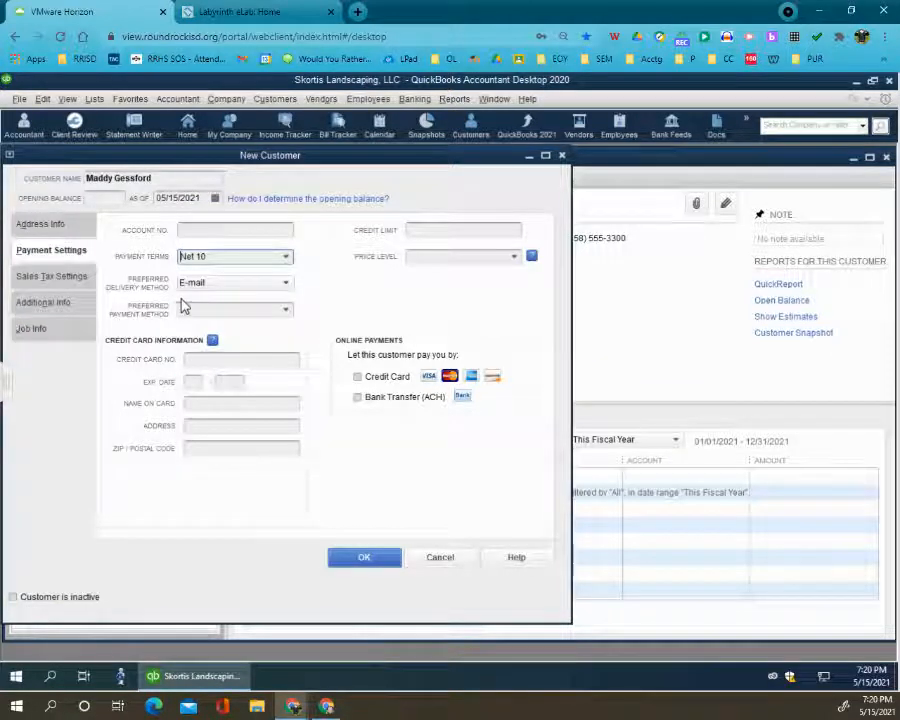
- Assign the Residential customer type to the second customer, leave the rep blank, and save the new customer record
{"action": "left_click", "coordinate": [74, 312]}
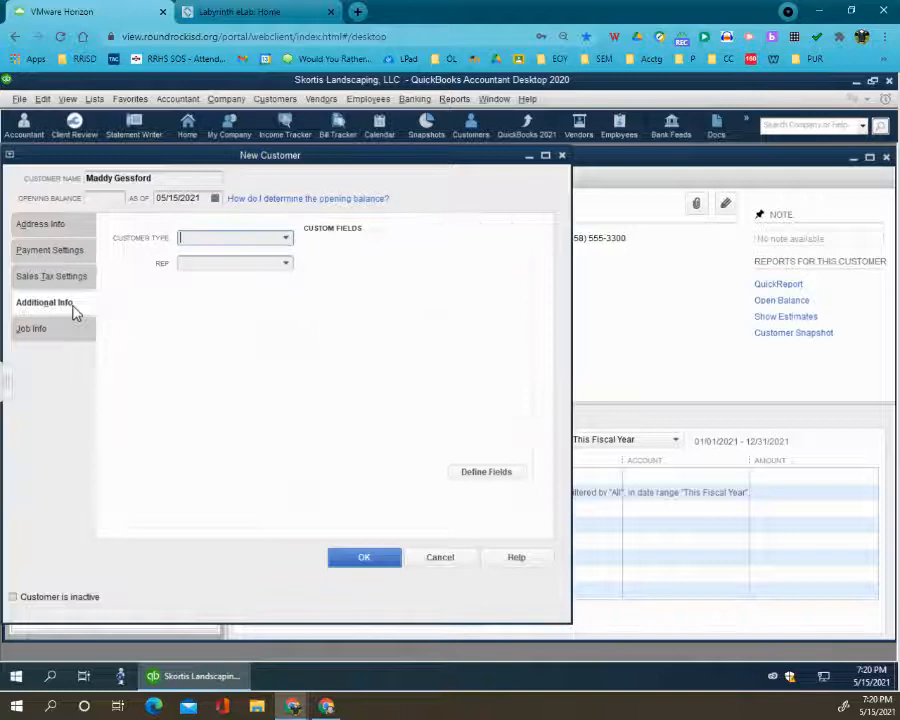
{"action": "left_click", "coordinate": [286, 238]}
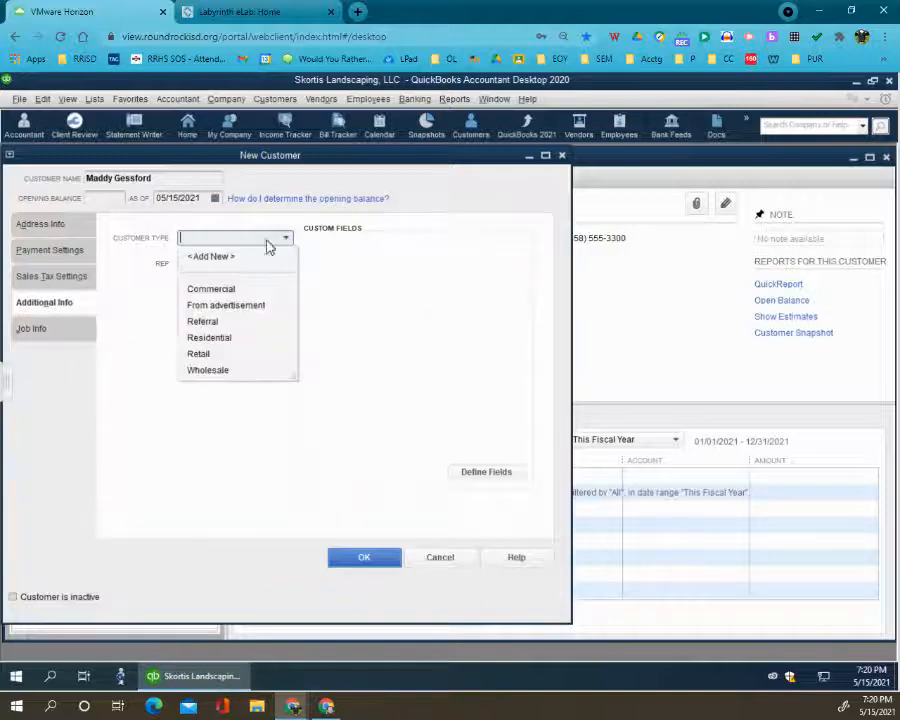
{"action": "left_click", "coordinate": [214, 338]}
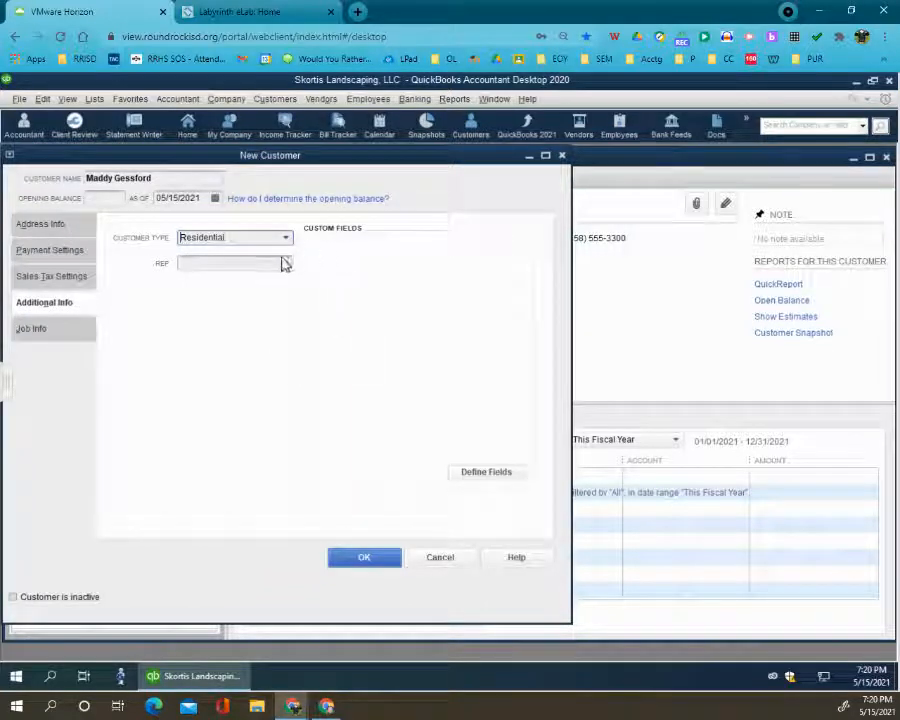
{"action": "left_click", "coordinate": [287, 263]}
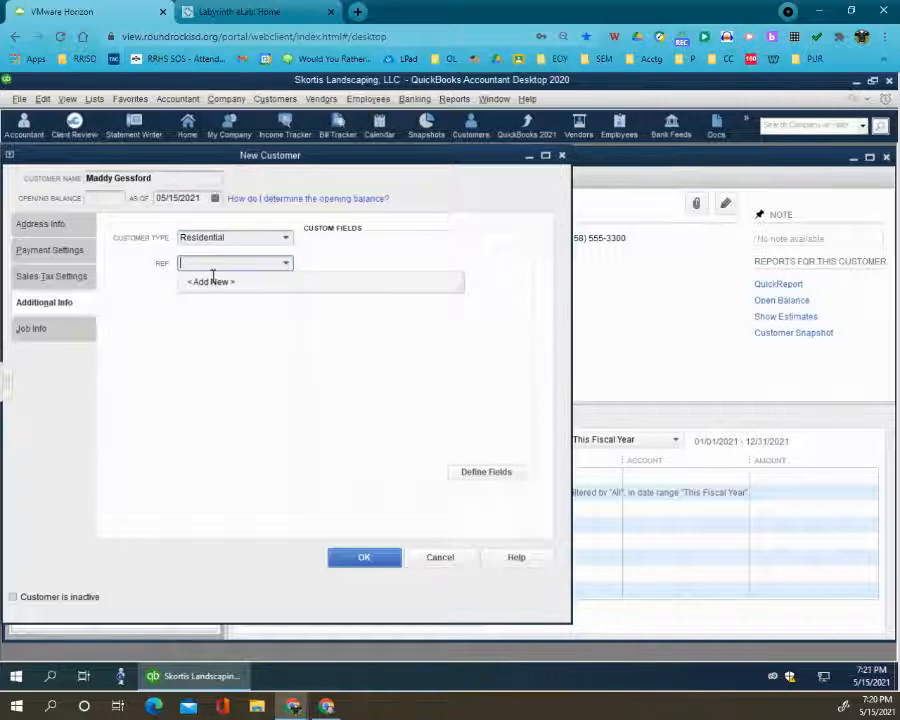
{"action": "left_click", "coordinate": [323, 263]}
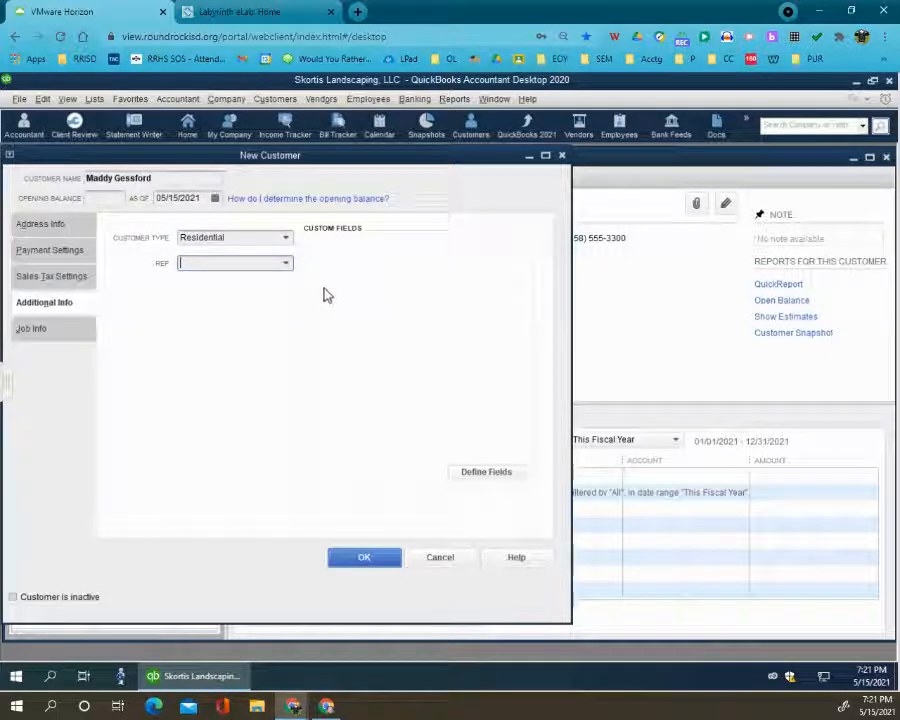
{"action": "left_click", "coordinate": [44, 229]}
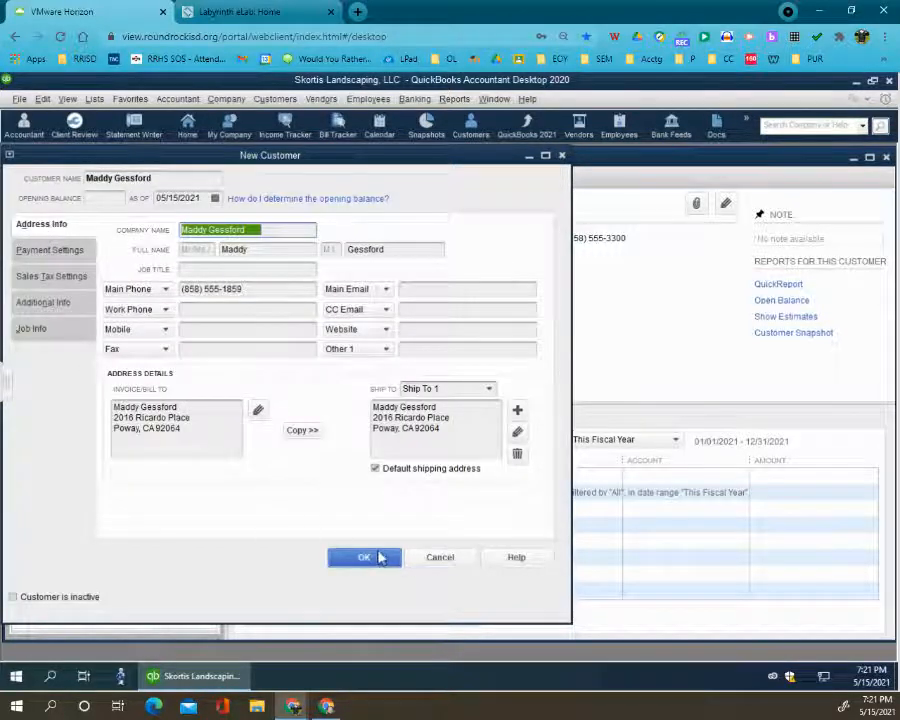
{"action": "left_click", "coordinate": [376, 556]}
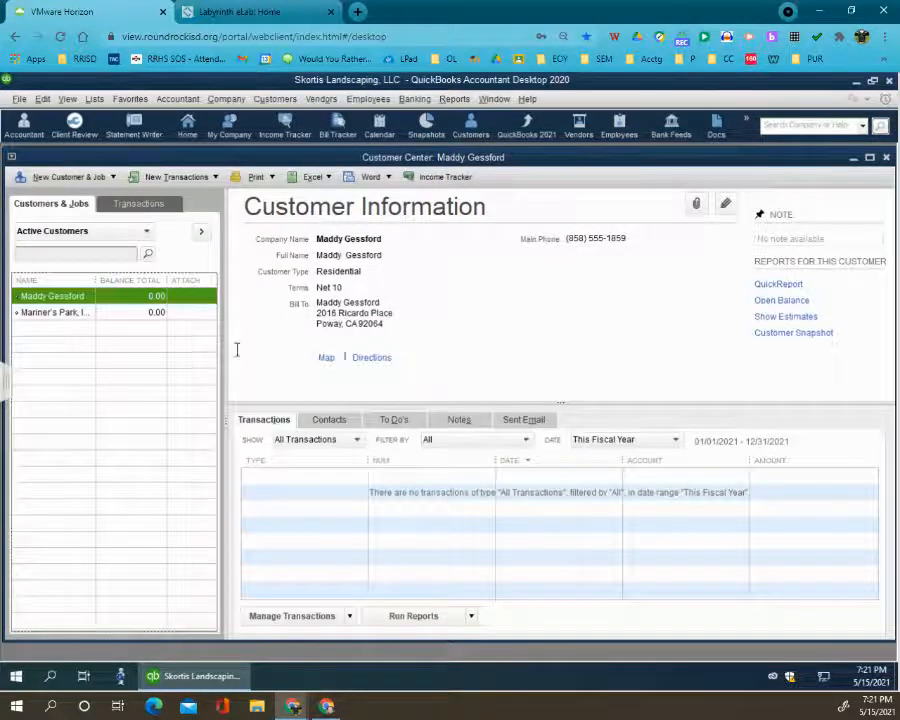
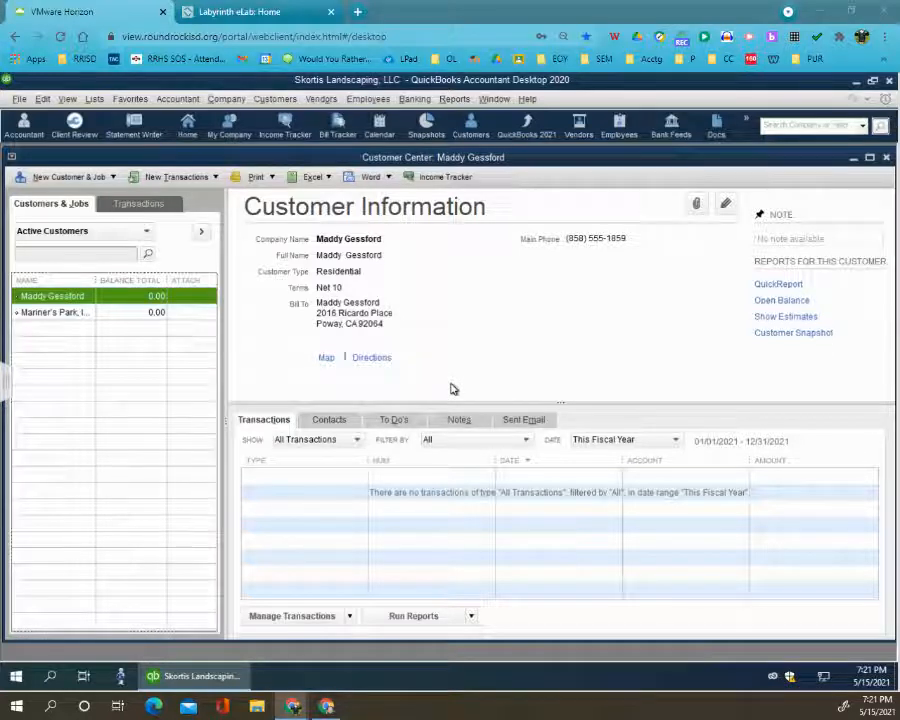
- Create a third customer record and enter the customer's full name as both the customer name and the company name
{"action": "left_click", "coordinate": [90, 176]}
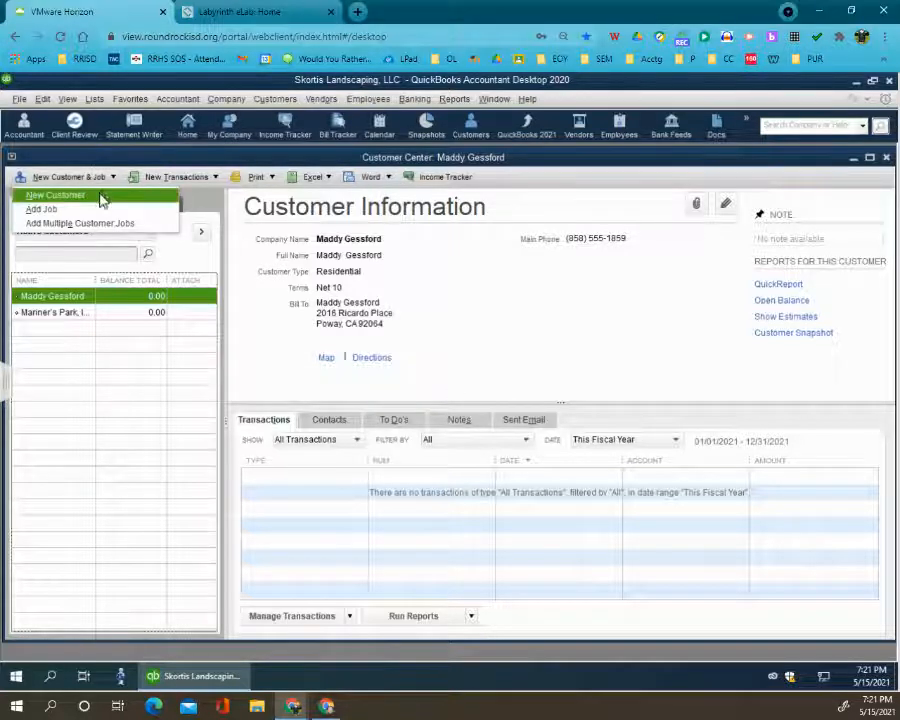
{"action": "left_click", "coordinate": [101, 200]}
{"action": "left_click", "coordinate": [210, 228]}
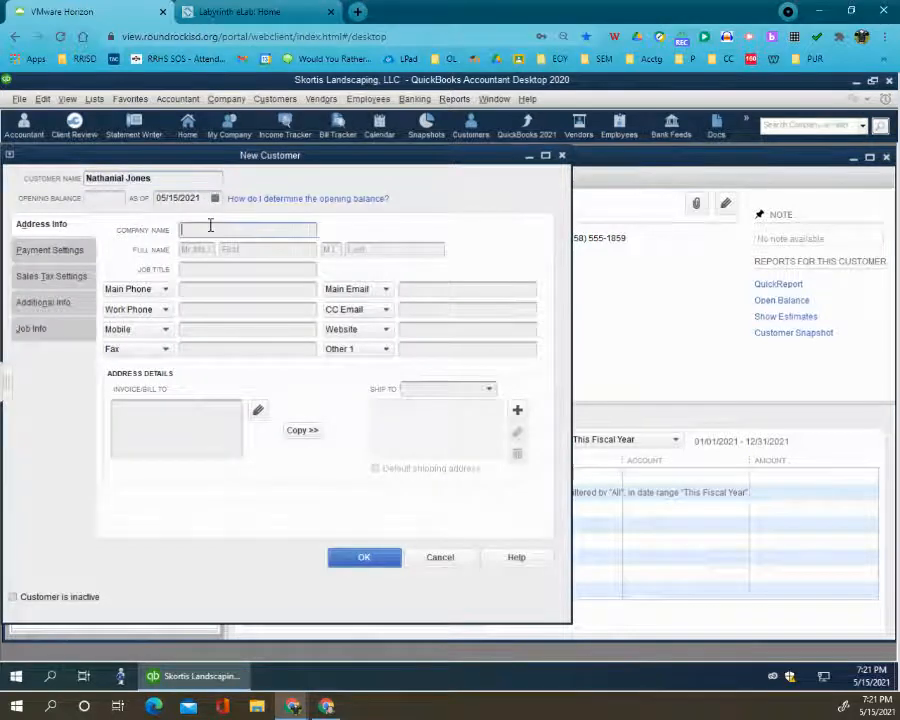
- Fill in the third customer's first and last names in their separate full name fields
{"action": "left_click", "coordinate": [230, 248]}
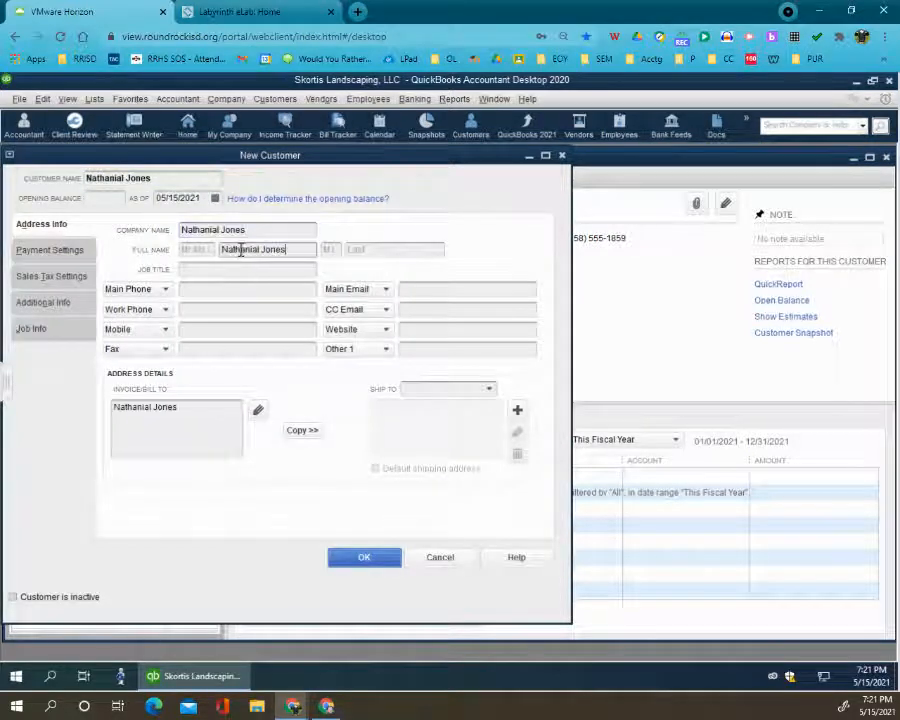
{"action": "double_click", "coordinate": [286, 252]}
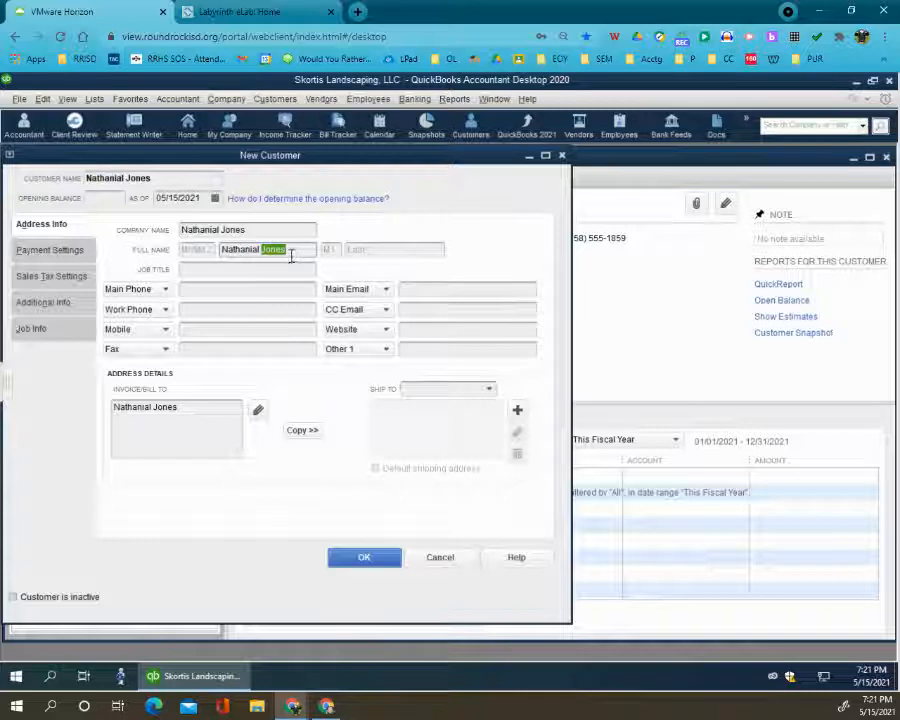
{"action": "key", "text": "BackSpace"}
{"action": "left_click", "coordinate": [394, 250]}
{"action": "type", "text": "Jones"}
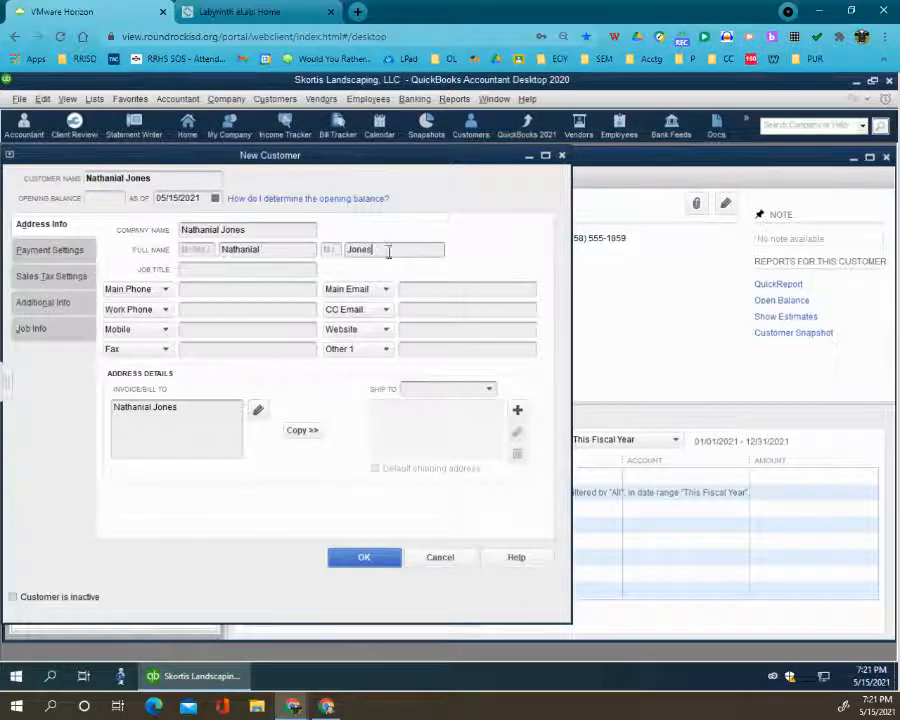
- Enter the third customer's main phone number
{"action": "left_click", "coordinate": [255, 272]}
{"action": "left_click", "coordinate": [247, 288]}
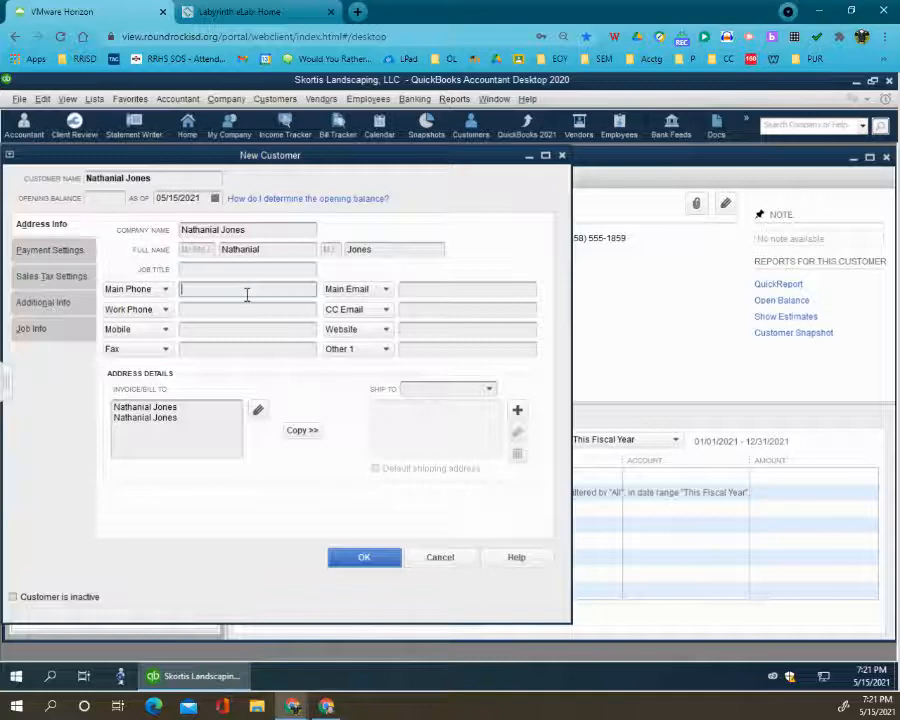
{"action": "type", "text": "(858) 555-2201"}
- Replace the billing address's duplicate name line with the street, city, state and zip code, and copy it to Ship To 1 as default
{"action": "left_click", "coordinate": [137, 418]}
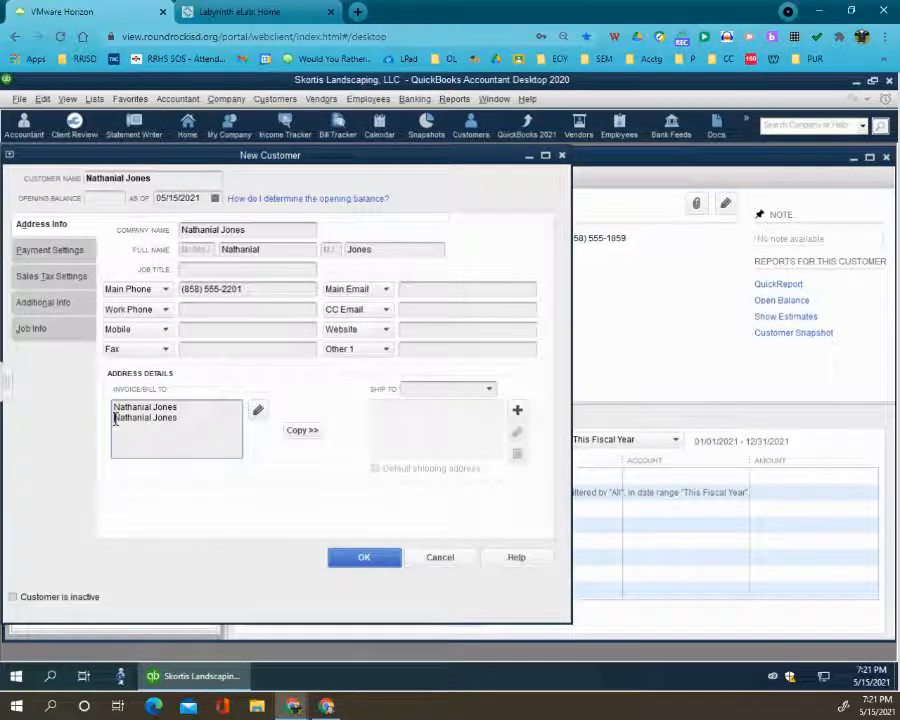
{"action": "left_click_drag", "start_coordinate": [113, 420], "coordinate": [198, 432]}
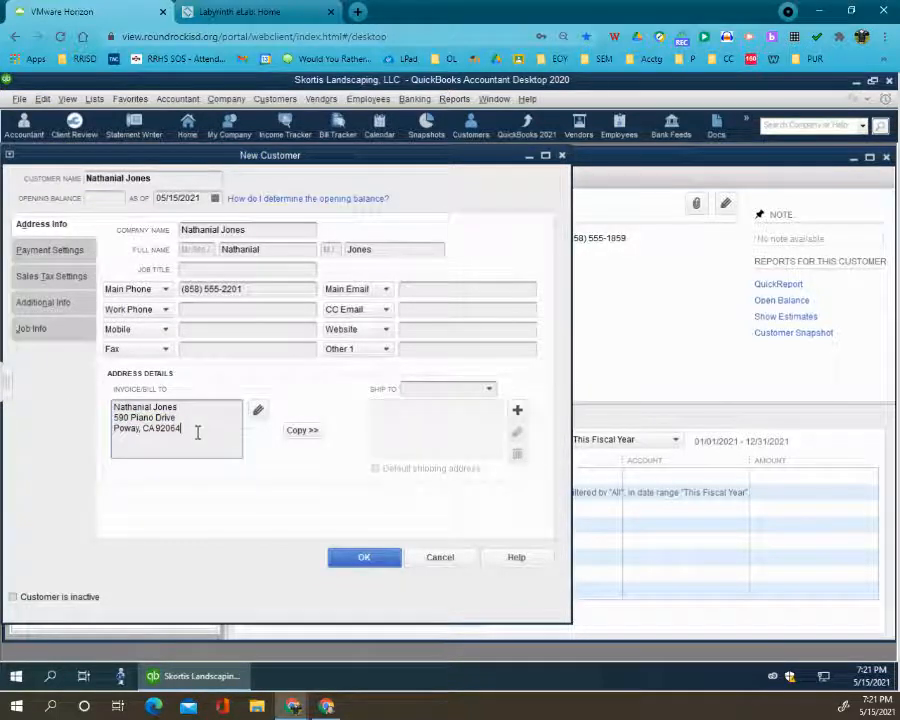
{"action": "left_click", "coordinate": [296, 431]}
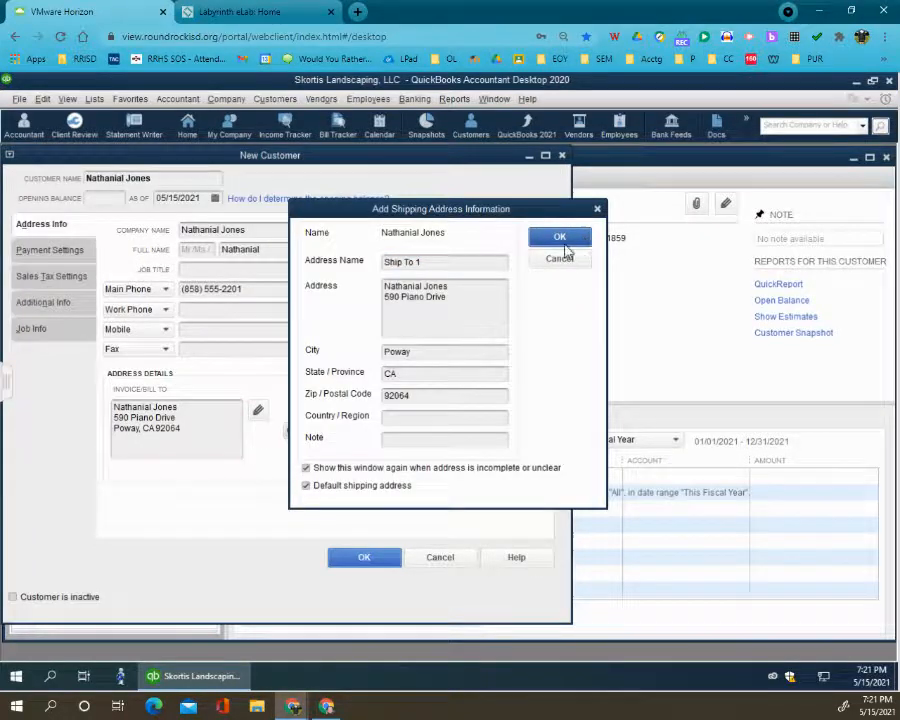
{"action": "left_click", "coordinate": [565, 246]}
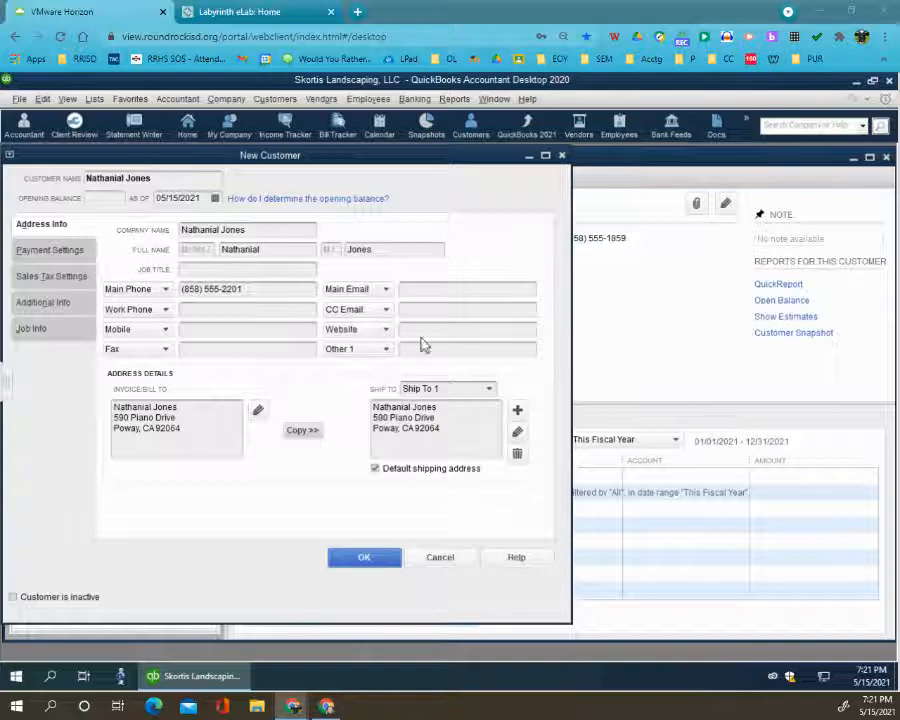
- Set the third customer's payment terms to Due on receipt
{"action": "left_click", "coordinate": [55, 251]}
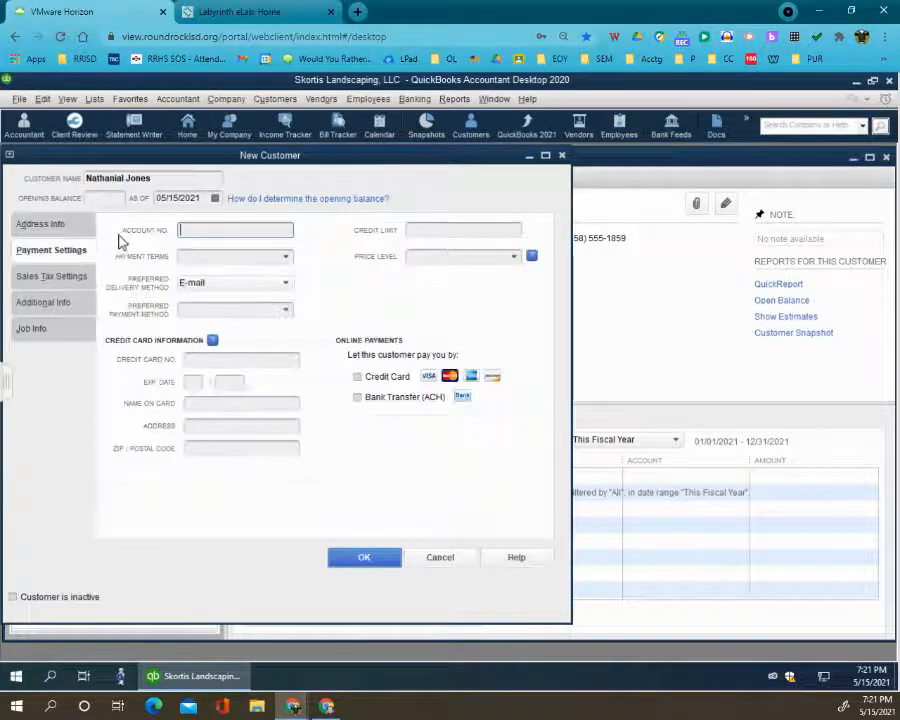
{"action": "left_click", "coordinate": [286, 257]}
{"action": "left_click", "coordinate": [212, 357]}
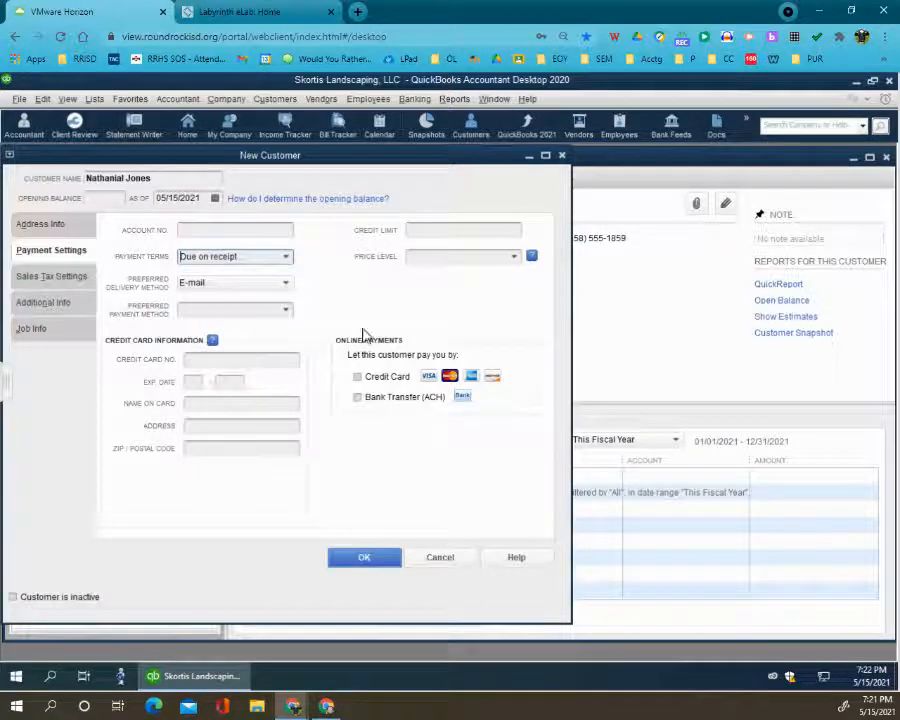
- Assign the Residential customer type to the third customer, recheck the address information, and save the record
{"action": "left_click", "coordinate": [44, 302]}
{"action": "left_click", "coordinate": [287, 240]}
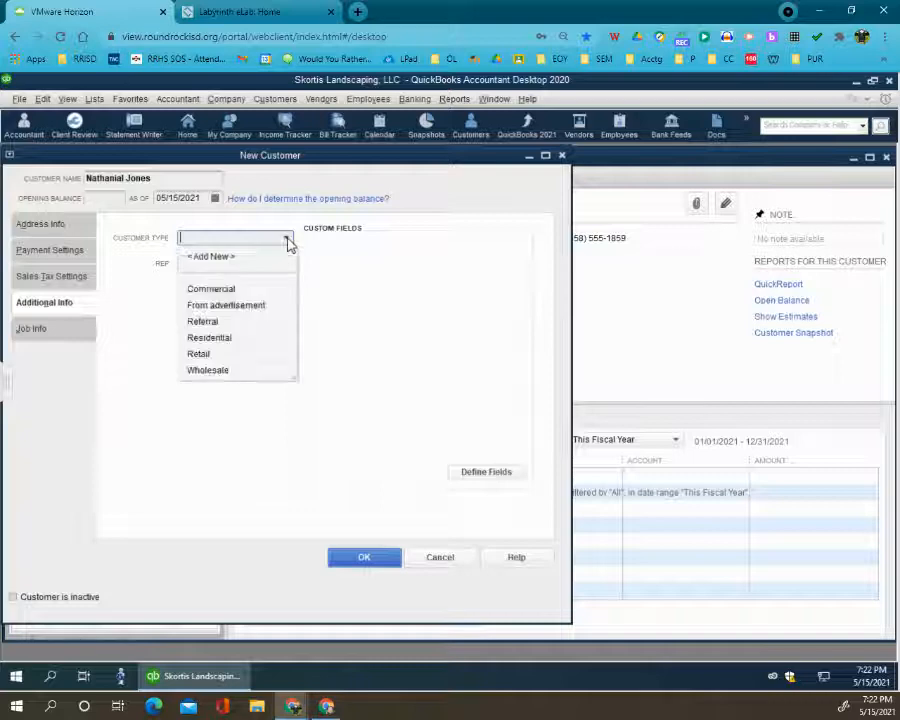
{"action": "left_click", "coordinate": [219, 338]}
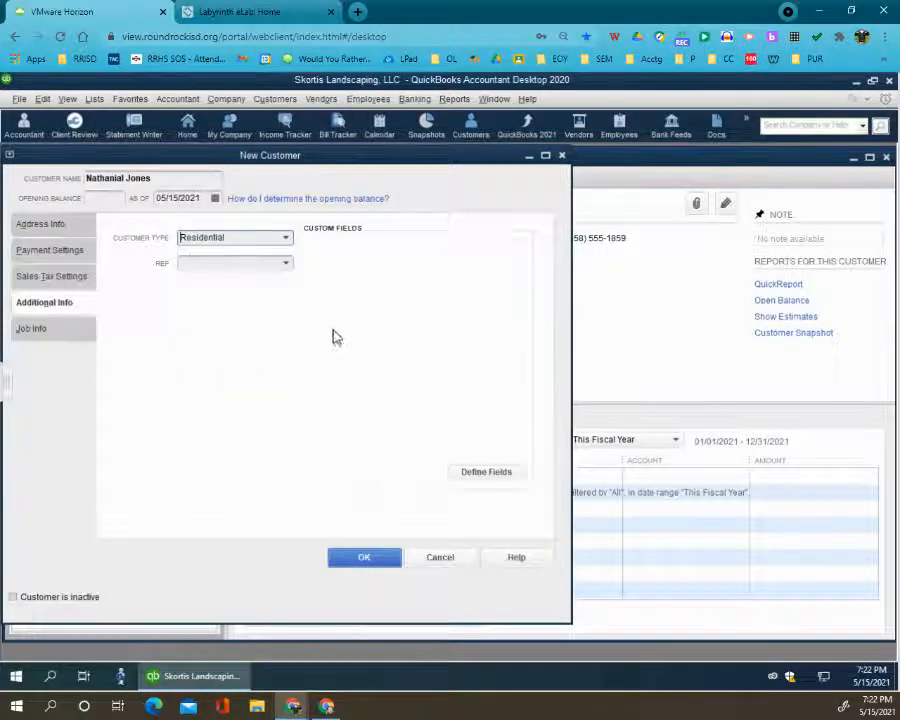
{"action": "left_click", "coordinate": [60, 228]}
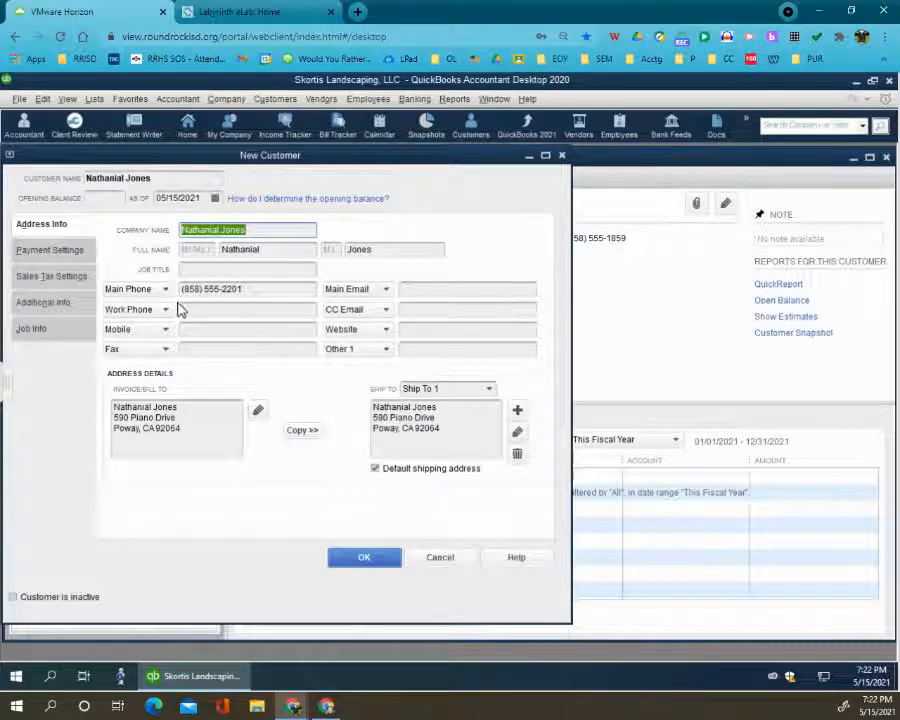
{"action": "left_click", "coordinate": [356, 557]}
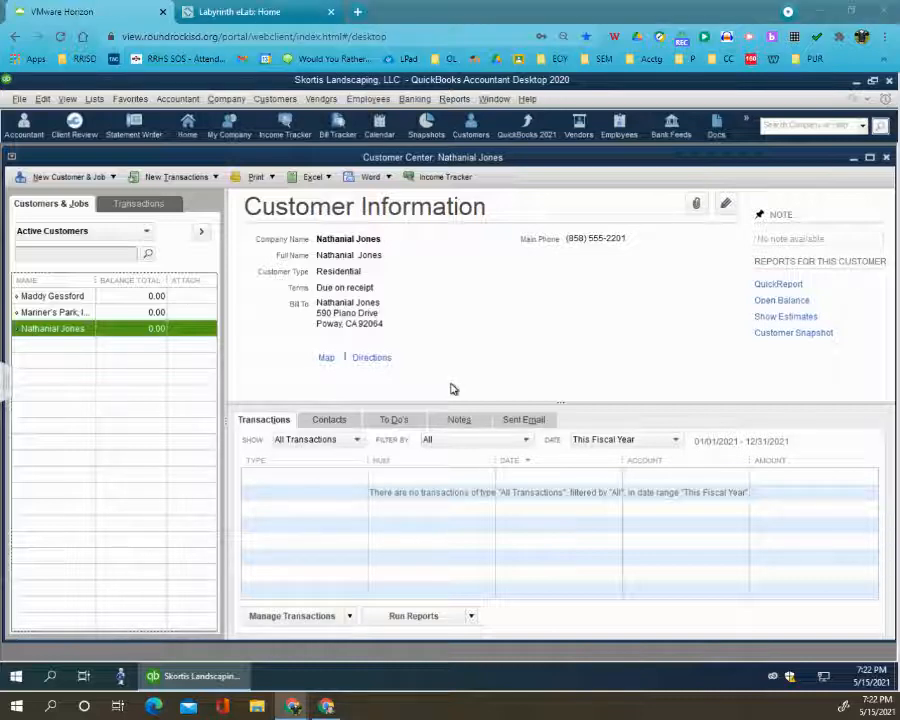
- Create a fourth customer record with Jurassic Ventures / and the contact's full name as both customer name and company name
{"action": "left_click", "coordinate": [108, 177]}
{"action": "left_click", "coordinate": [88, 194]}
{"action": "key", "text": "ctrl+v"}
{"action": "left_click", "coordinate": [186, 227]}
{"action": "key", "text": "ctrl+v"}
- Fill in the Jurassic Ventures contact's first name, last name and main phone number
{"action": "left_click_drag", "start_coordinate": [257, 230], "coordinate": [315, 231]}
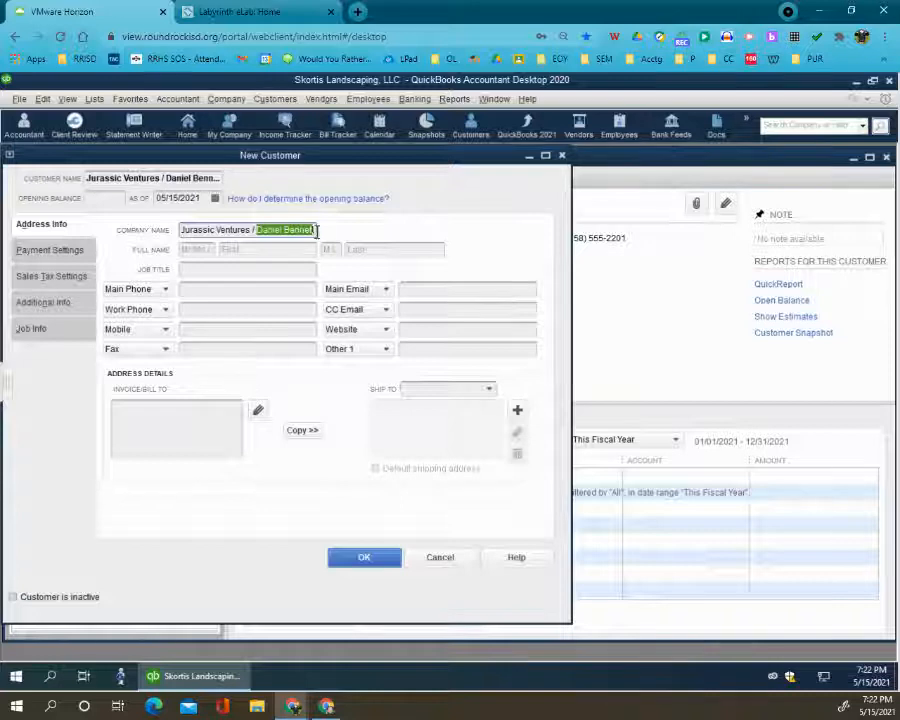
{"action": "left_click", "coordinate": [268, 250]}
{"action": "key", "text": "ctrl+v"}
{"action": "left_click_drag", "start_coordinate": [250, 250], "coordinate": [311, 256]}
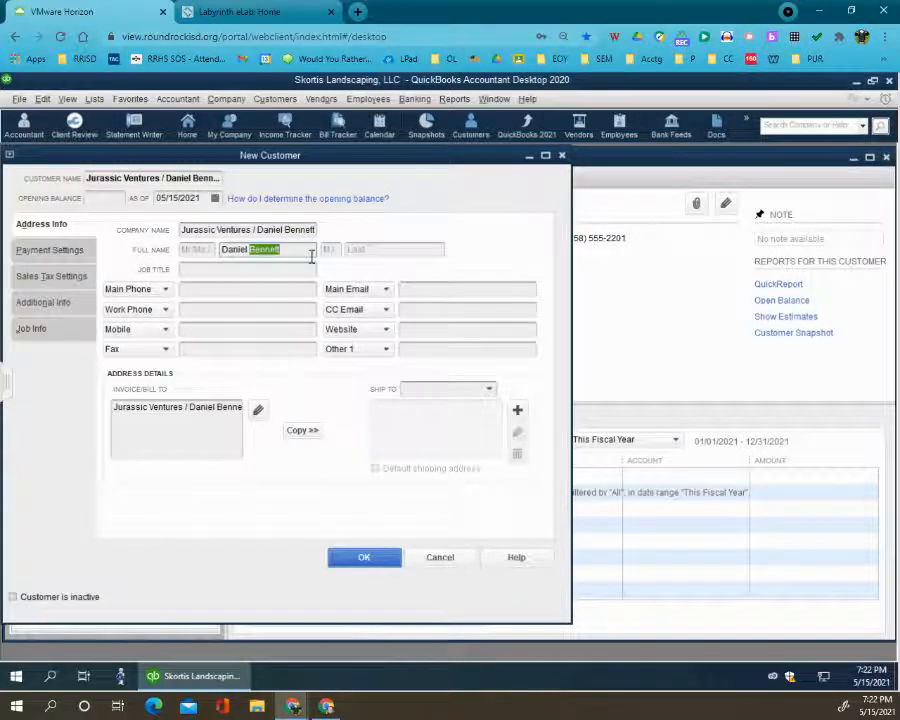
{"action": "key", "text": "ctrl+x"}
{"action": "key", "text": "ctrl+v"}
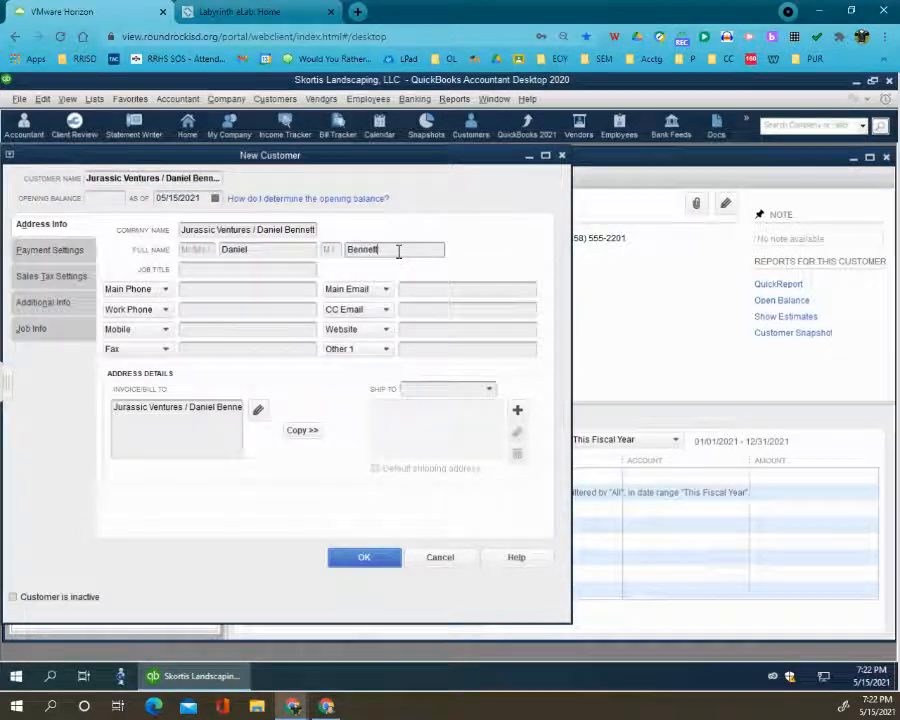
{"action": "left_click", "coordinate": [224, 289]}
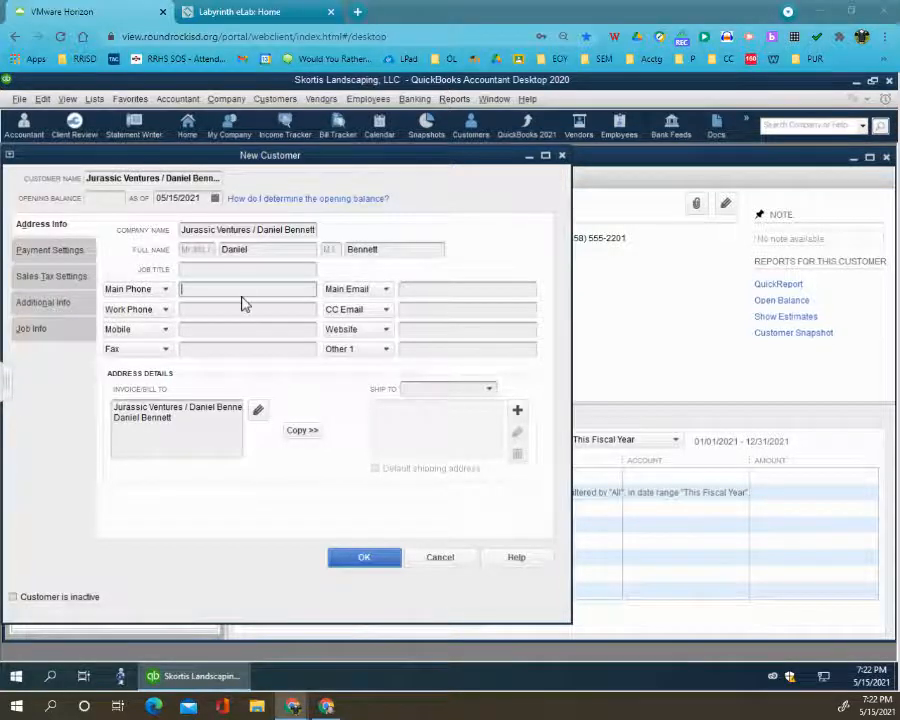
{"action": "key", "text": "ctrl+v"}
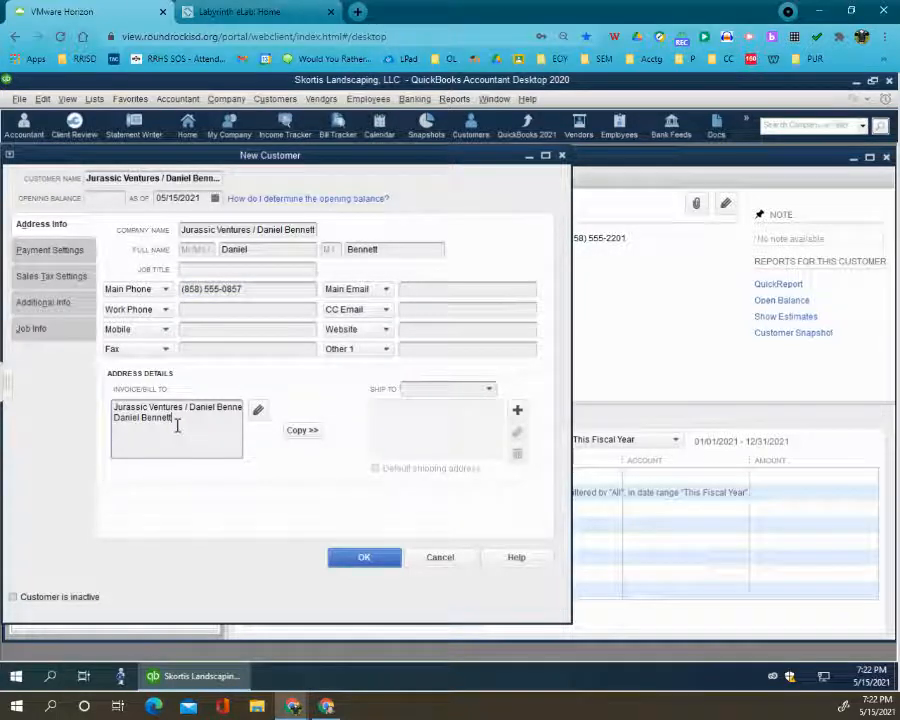
- Add the street, city, state and zip code to the Jurassic Ventures billing address and copy it to Ship To 1 as default
{"action": "key", "text": "ctrl+v"}
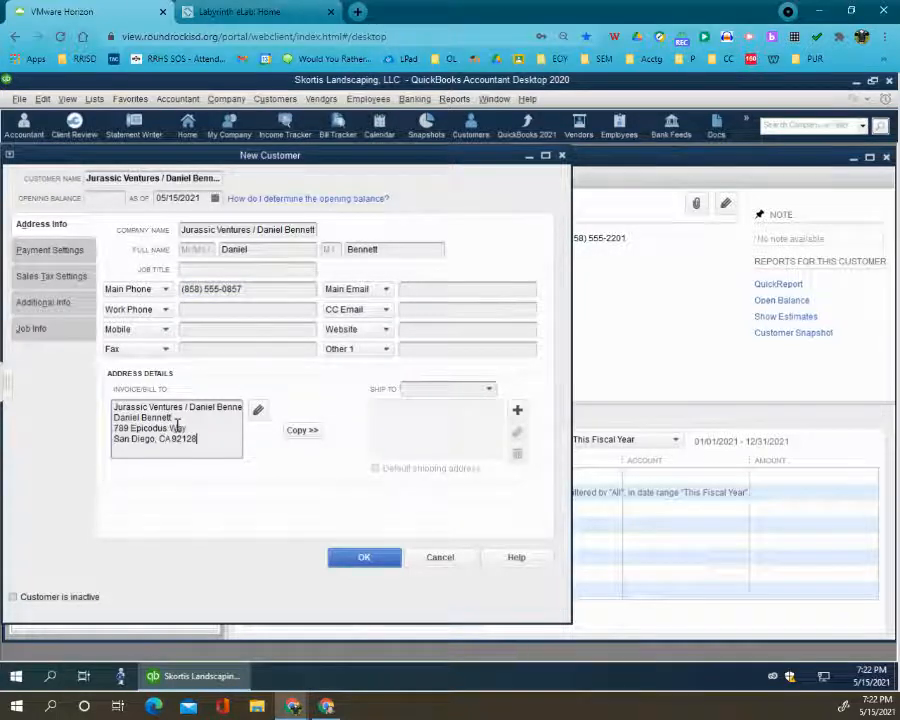
{"action": "left_click", "coordinate": [312, 432]}
{"action": "left_click", "coordinate": [565, 237]}
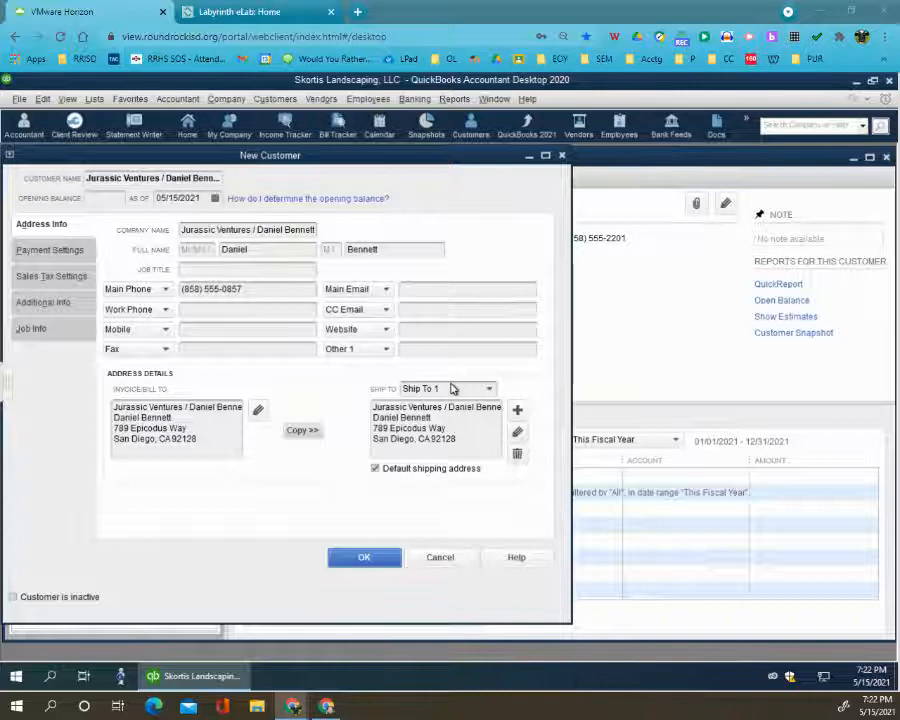
- Set the payment terms for Jurassic Ventures to Net 10
{"action": "left_click", "coordinate": [78, 255]}
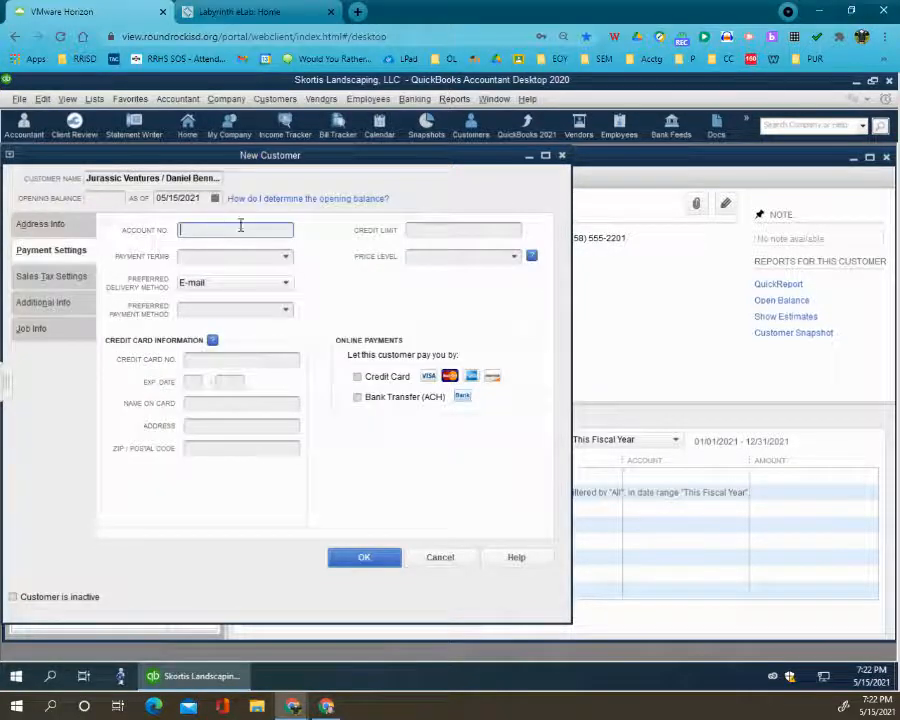
{"action": "left_click", "coordinate": [285, 256]}
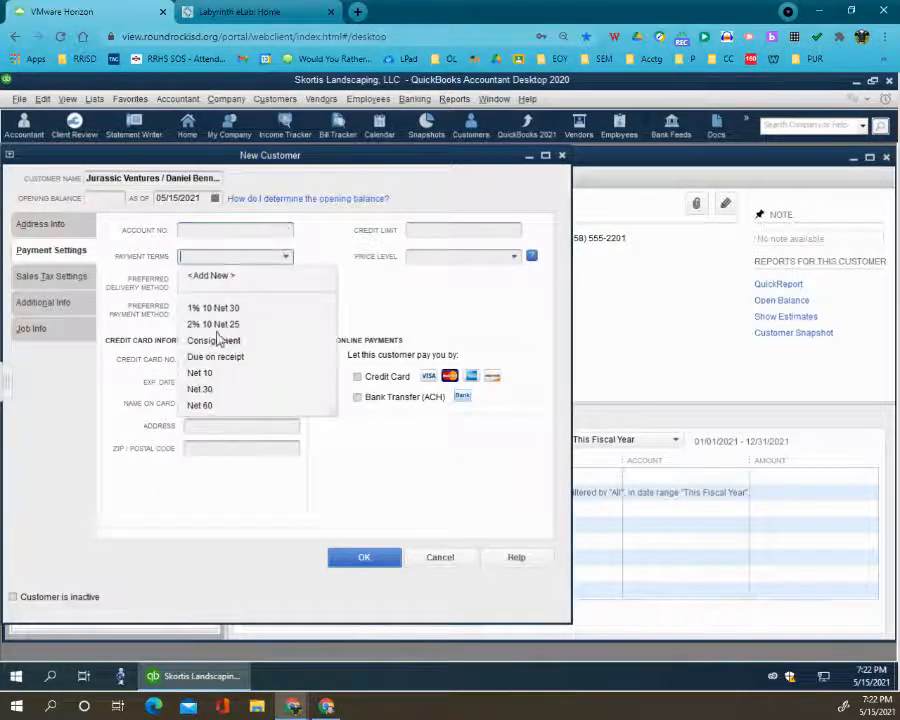
{"action": "left_click", "coordinate": [205, 374]}
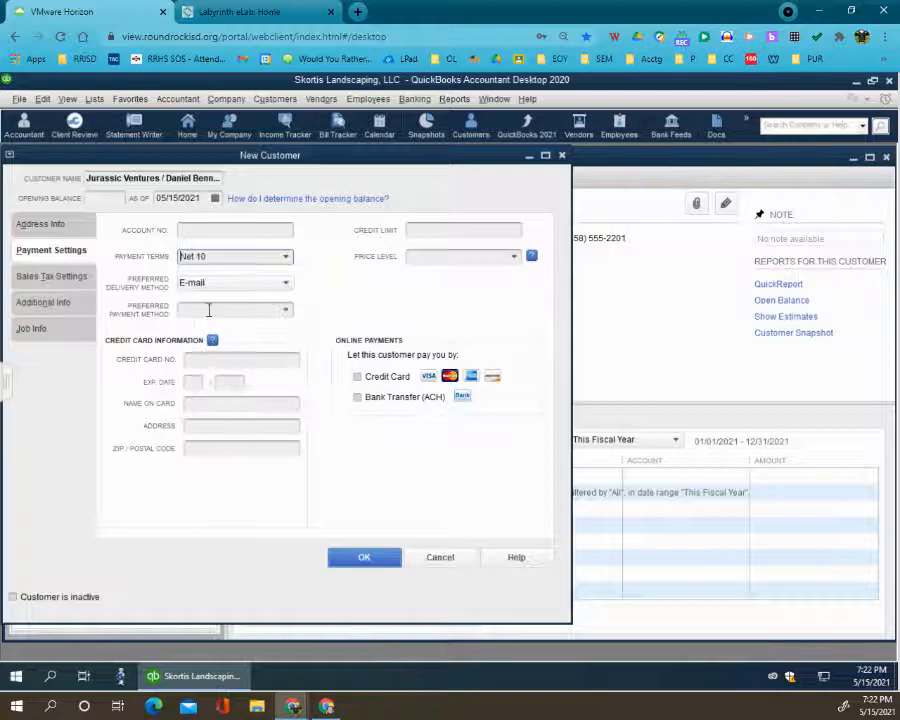
- Assign the Commercial customer type to Jurassic Ventures and save the new customer record
{"action": "left_click", "coordinate": [57, 308]}
{"action": "left_click", "coordinate": [285, 238]}
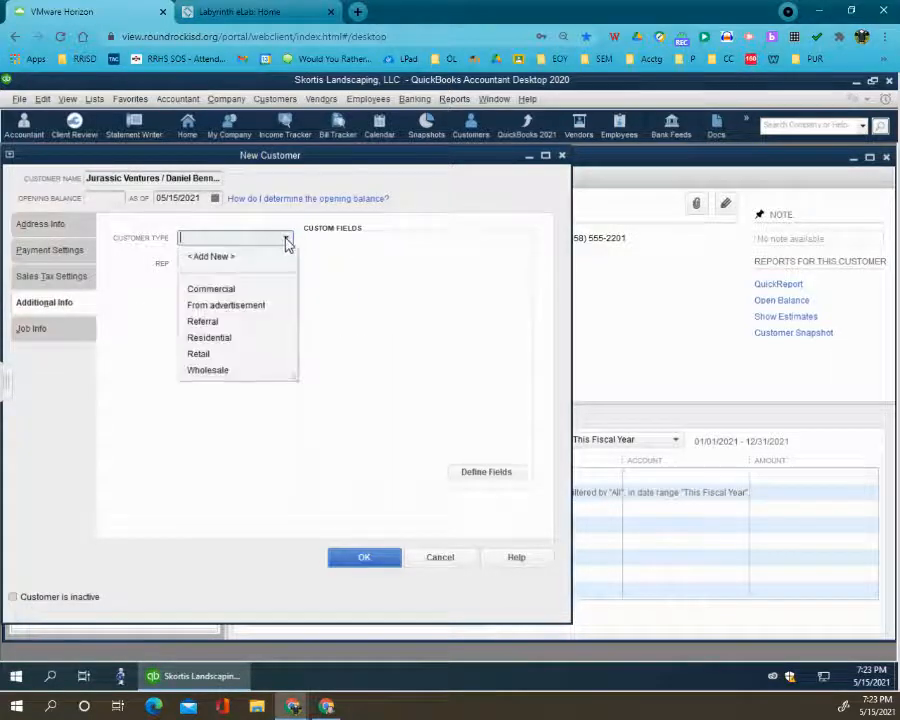
{"action": "left_click", "coordinate": [220, 287]}
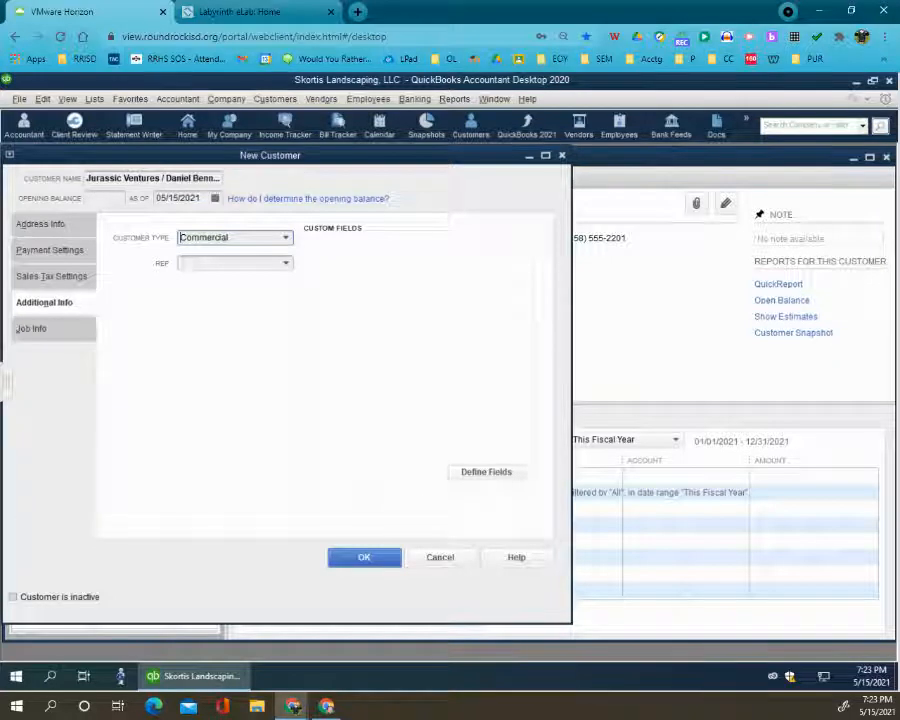
{"action": "left_click", "coordinate": [368, 558]}
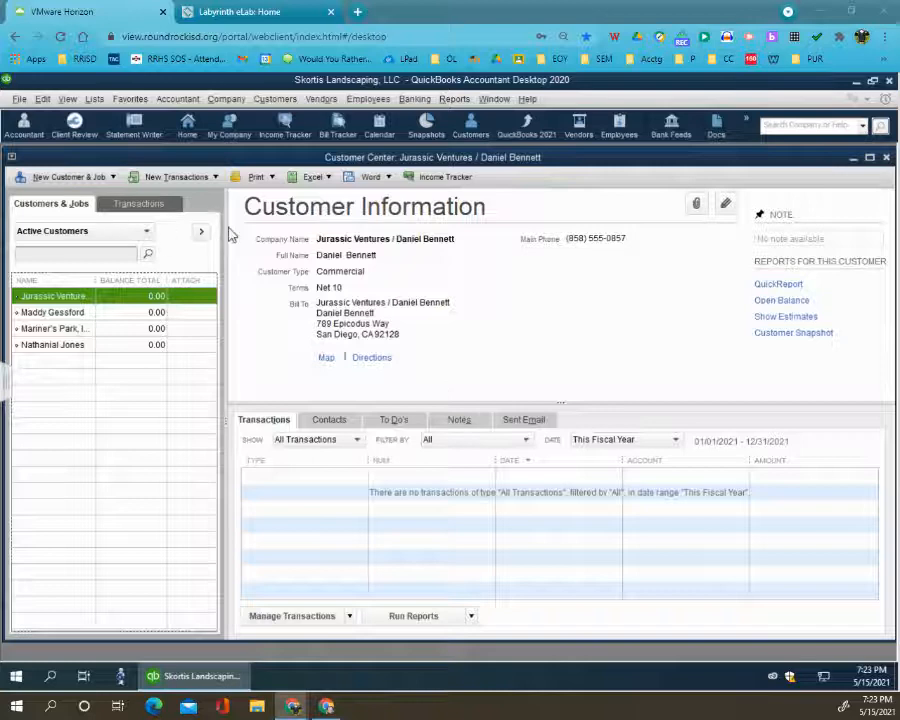
- Create a fifth customer record with Exploration Travel / and the contact's full name as both customer name and company name
{"action": "left_click", "coordinate": [68, 177]}
{"action": "left_click", "coordinate": [94, 198]}
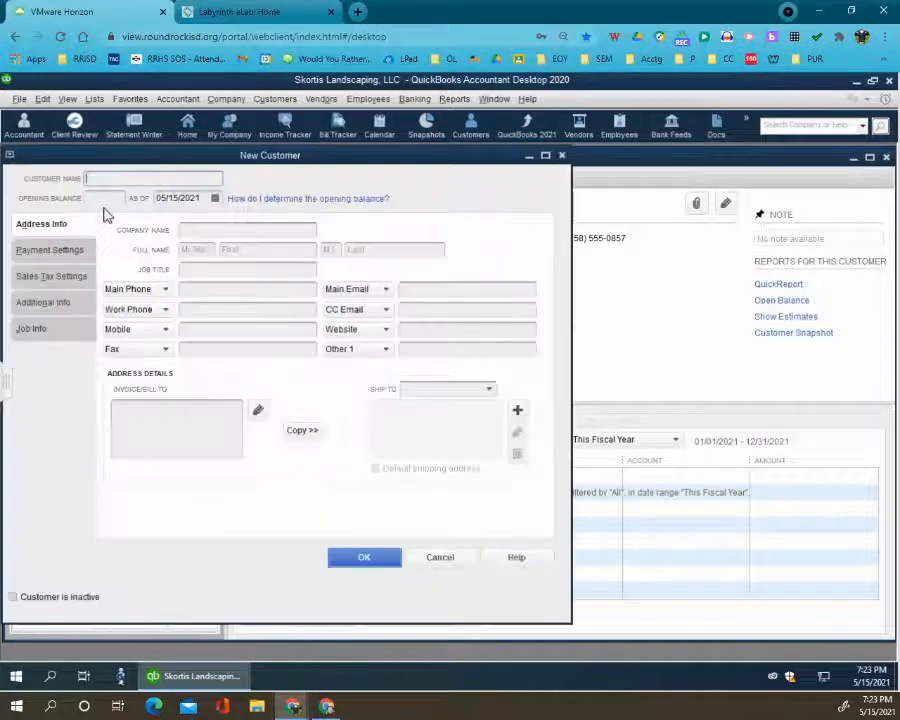
{"action": "key", "text": "ctrl+v"}
{"action": "left_click", "coordinate": [204, 230]}
{"action": "key", "text": "ctrl+v"}
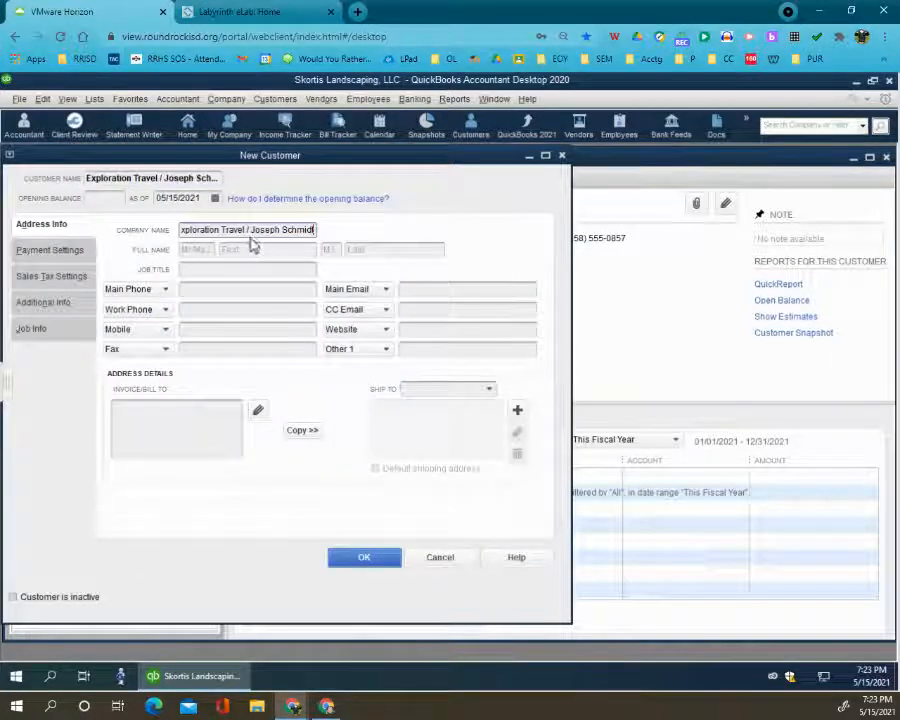
- Copy the Exploration Travel contact's name from the company name and split it into the first and last name fields
{"action": "left_click_drag", "start_coordinate": [250, 230], "coordinate": [344, 234]}
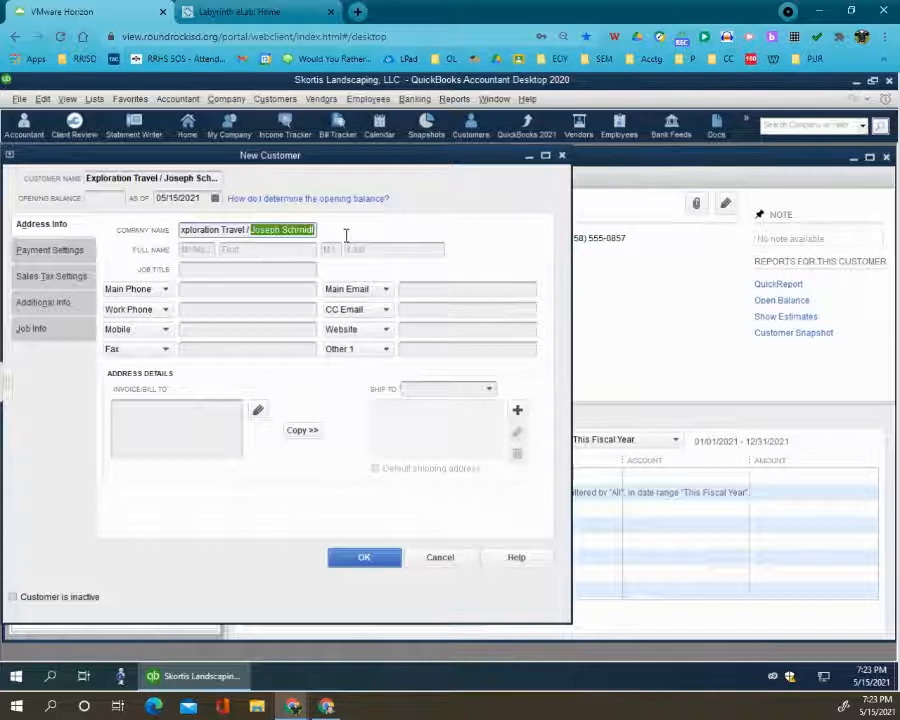
{"action": "key", "text": "ctrl+c"}
{"action": "left_click", "coordinate": [281, 251]}
{"action": "key", "text": "ctrl+v"}
{"action": "left_click_drag", "start_coordinate": [254, 249], "coordinate": [308, 249]}
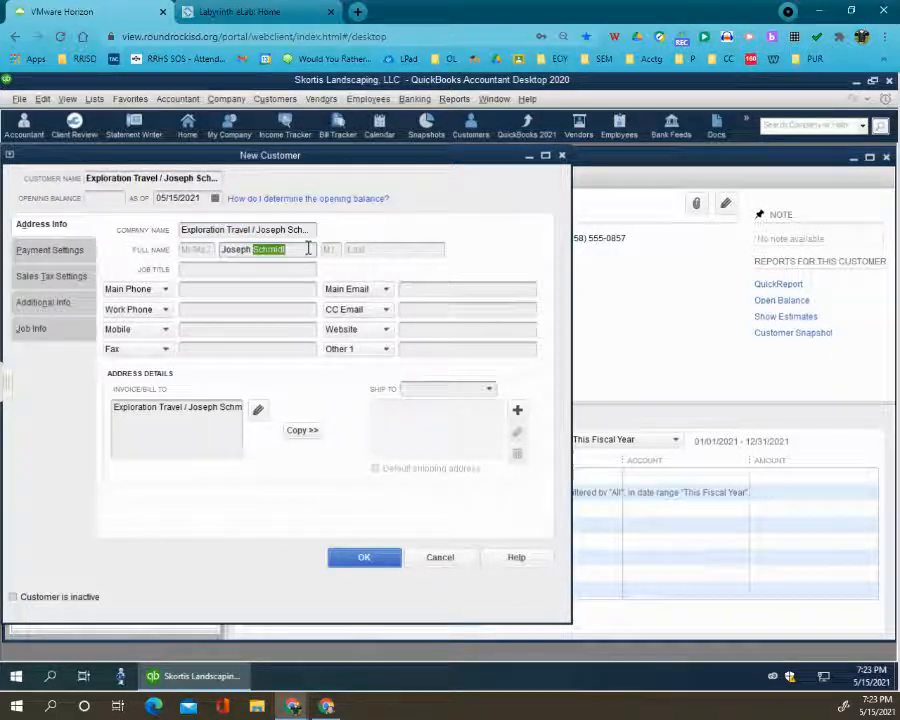
{"action": "key", "text": "ctrl+x"}
{"action": "left_click", "coordinate": [374, 251]}
{"action": "key", "text": "ctrl+v"}
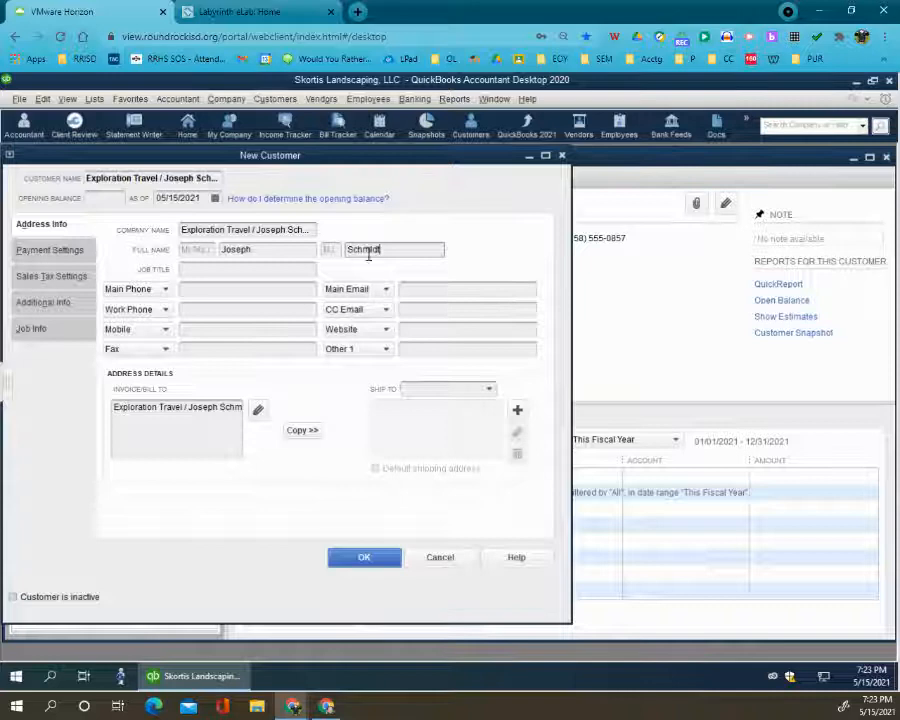
{"action": "left_click", "coordinate": [228, 291]}
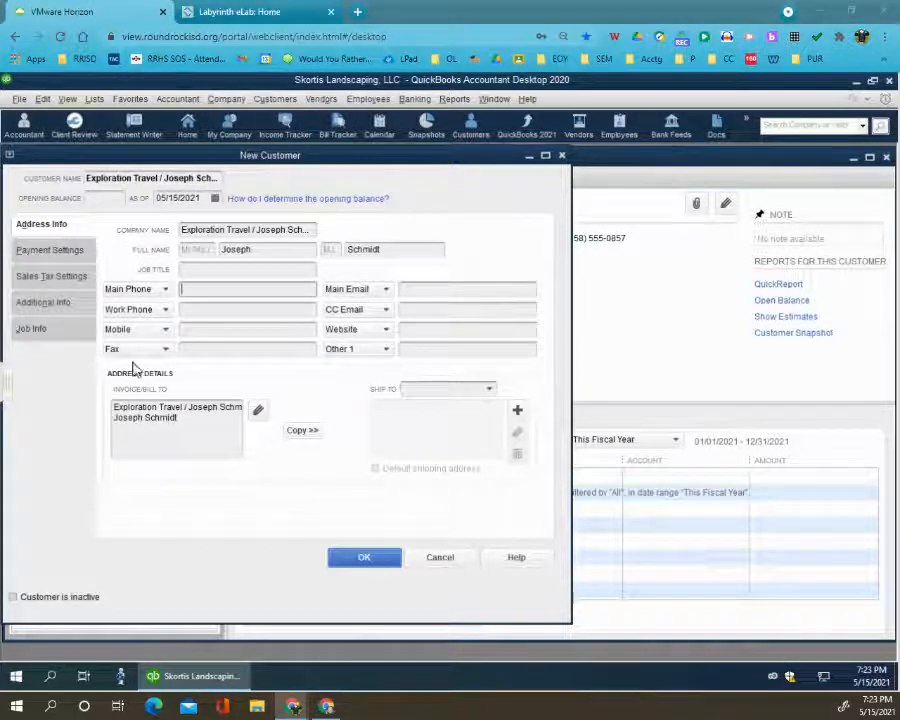
- Enter the Exploration Travel contact's main phone number and billing address, and copy the billing address as the default shipping address
{"action": "left_click", "coordinate": [233, 292]}
{"action": "key", "text": "ctrl+v"}
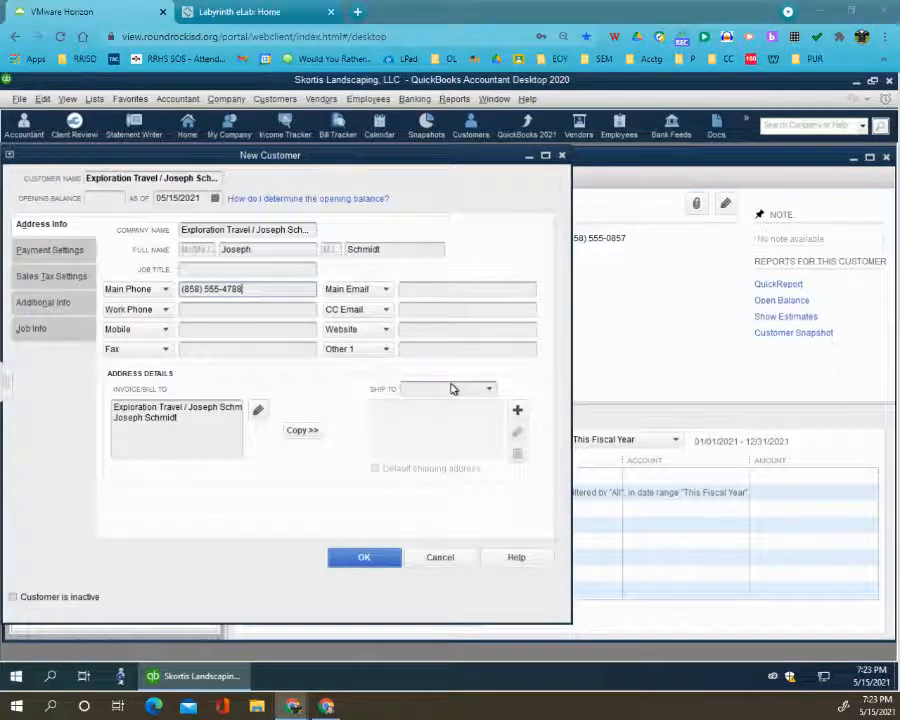
{"action": "left_click", "coordinate": [200, 422]}
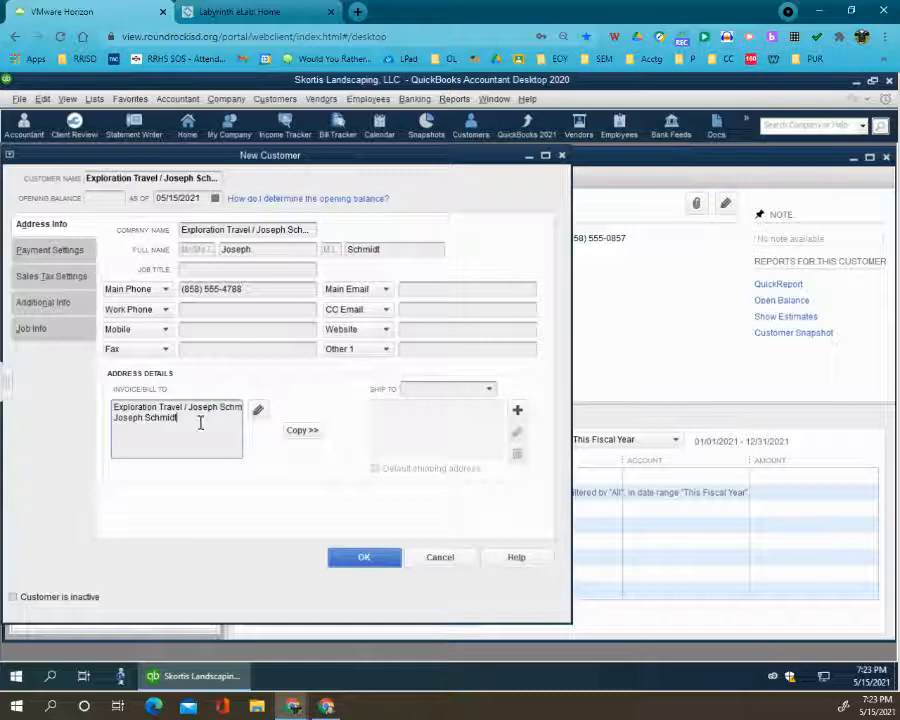
{"action": "key", "text": "ctrl+v"}
{"action": "left_click", "coordinate": [298, 431]}
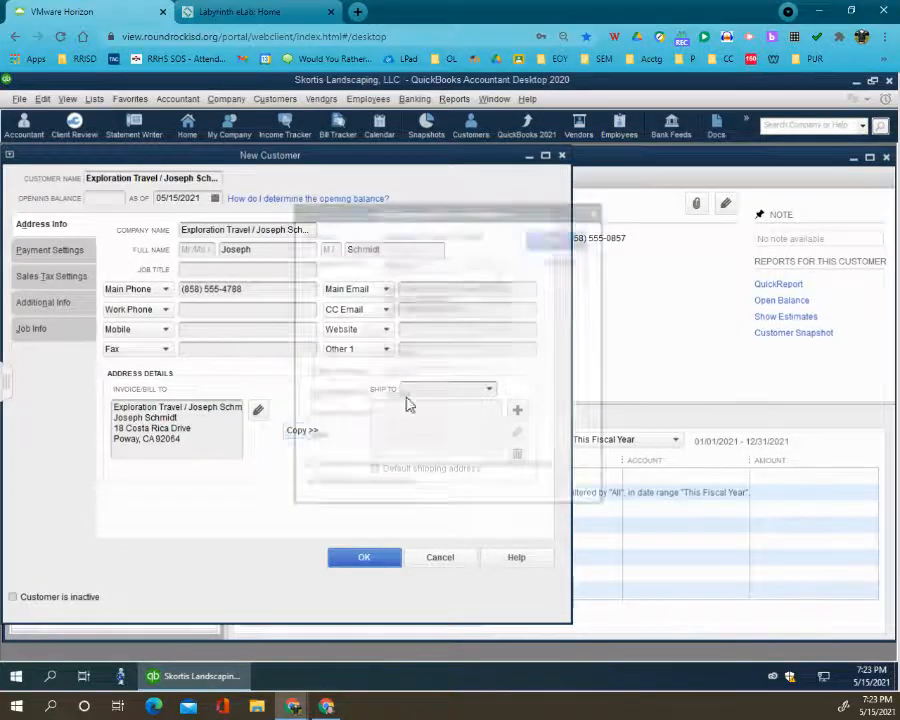
{"action": "left_click", "coordinate": [556, 237]}
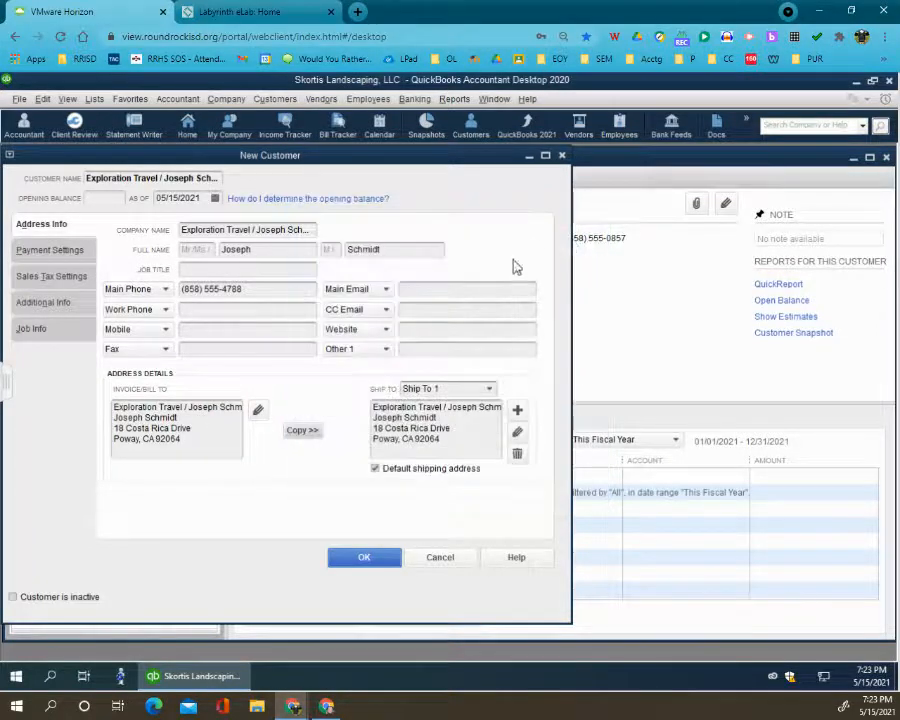
- Set the payment terms for Exploration Travel to Net 10
{"action": "left_click", "coordinate": [50, 251]}
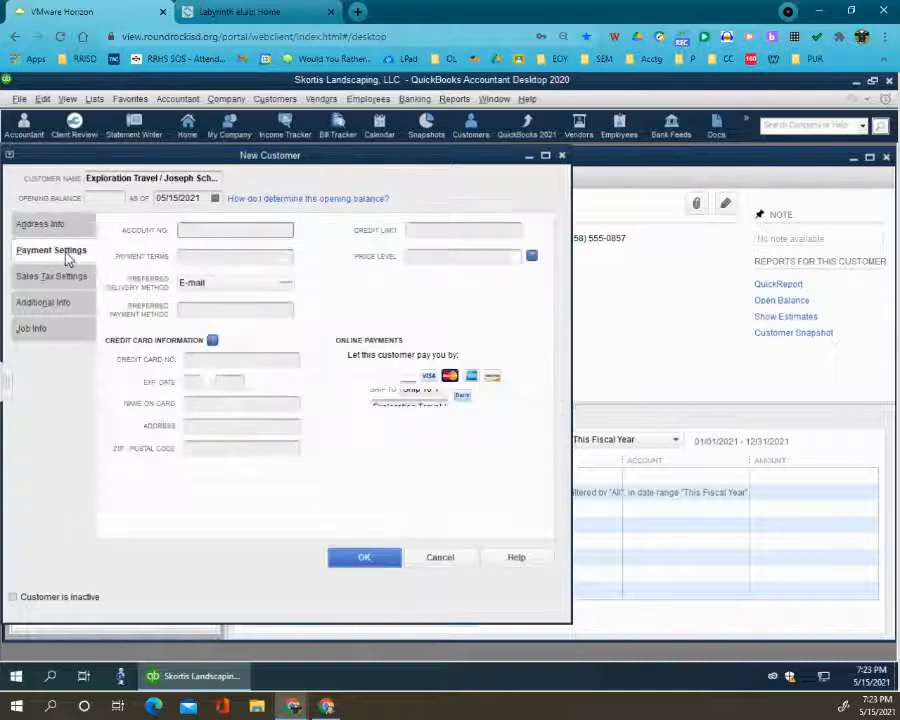
{"action": "left_click", "coordinate": [284, 257]}
{"action": "left_click", "coordinate": [202, 373]}
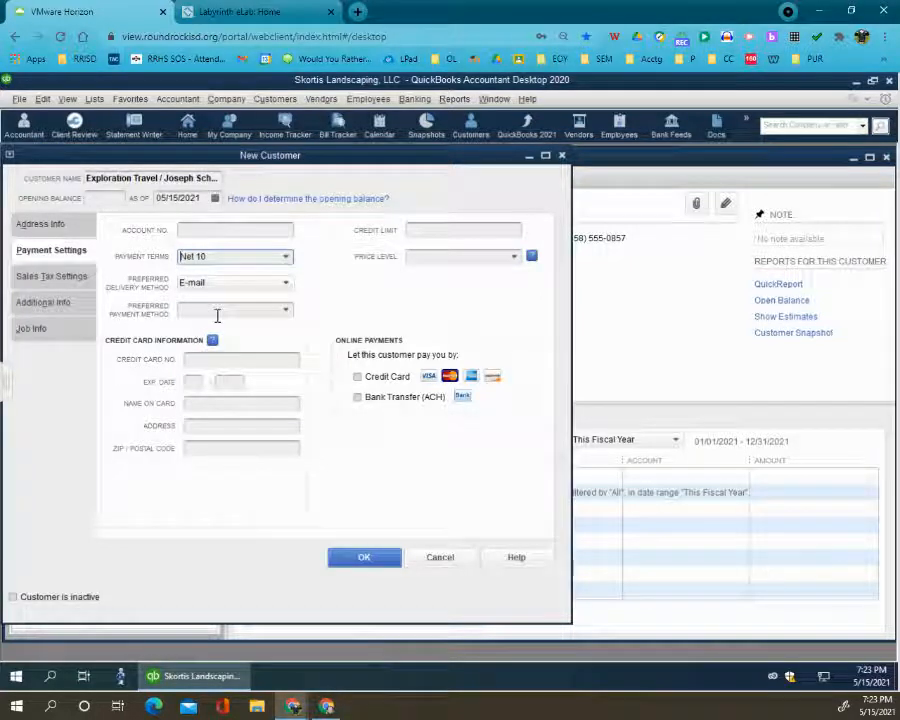
- Assign the Commercial customer type to Exploration Travel and save the new customer record
{"action": "left_click", "coordinate": [44, 302]}
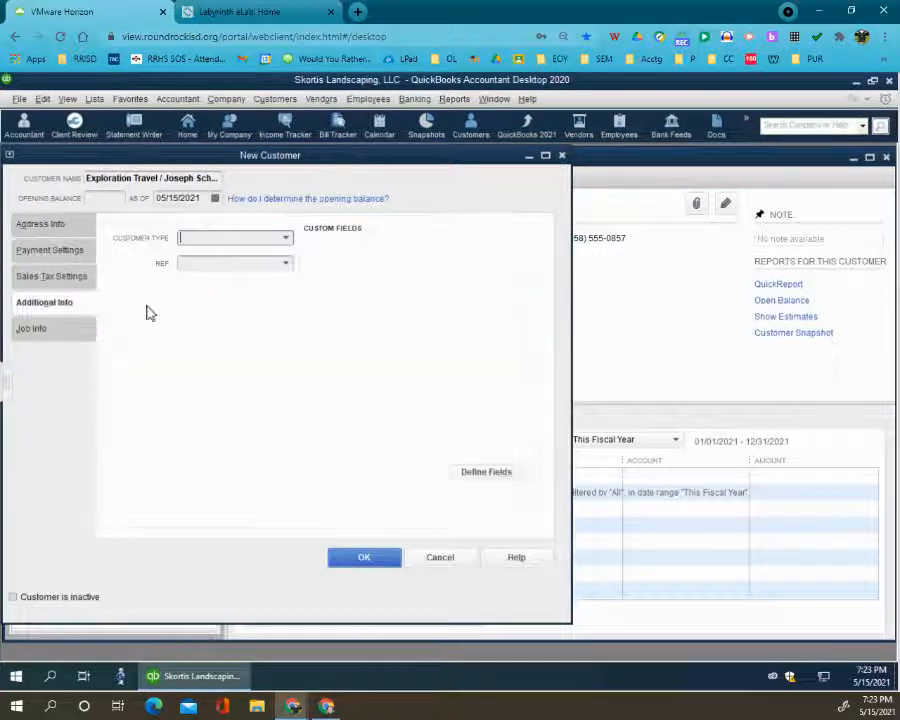
{"action": "left_click", "coordinate": [288, 240]}
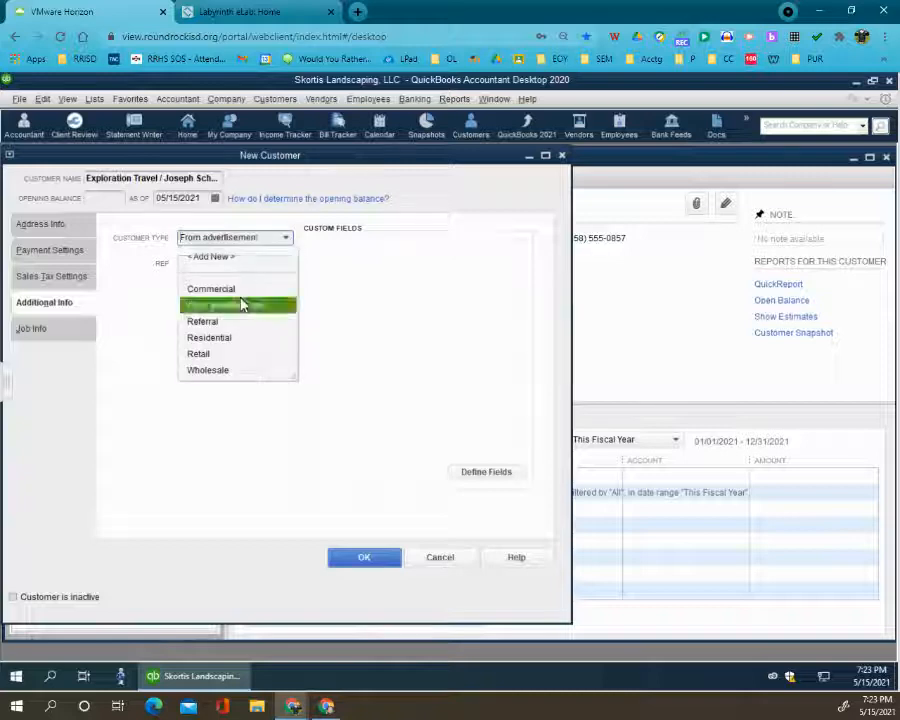
{"action": "left_click", "coordinate": [244, 303]}
{"action": "left_click", "coordinate": [286, 238]}
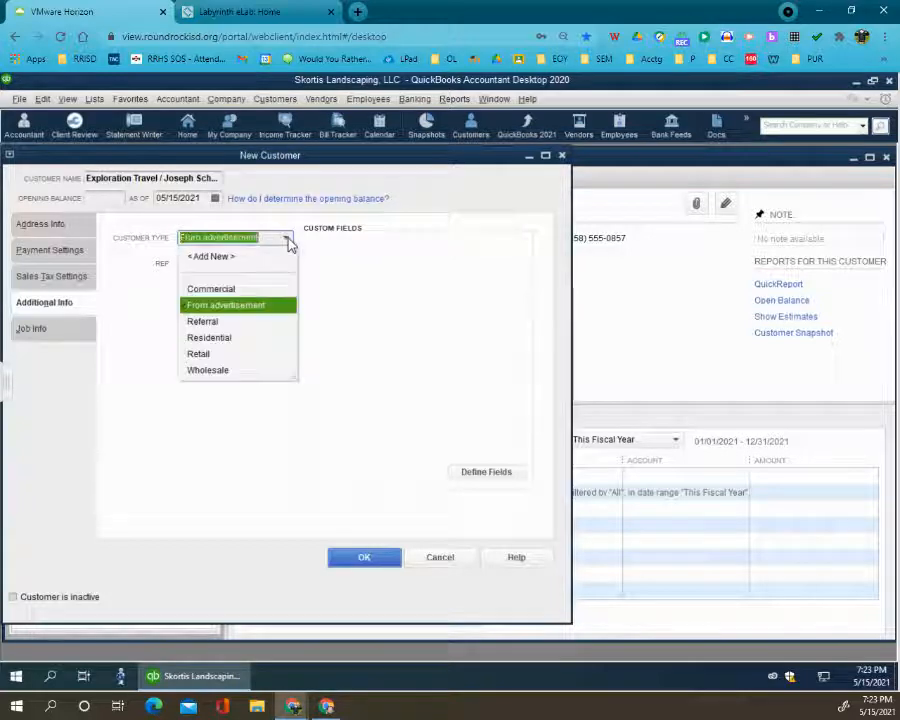
{"action": "left_click", "coordinate": [228, 286]}
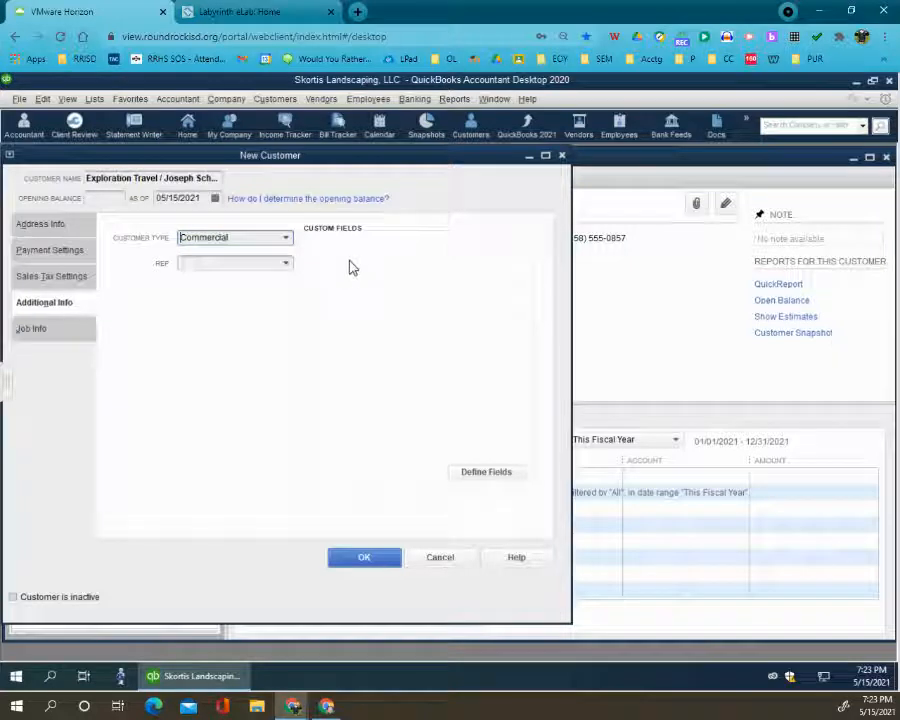
{"action": "left_click", "coordinate": [345, 563]}
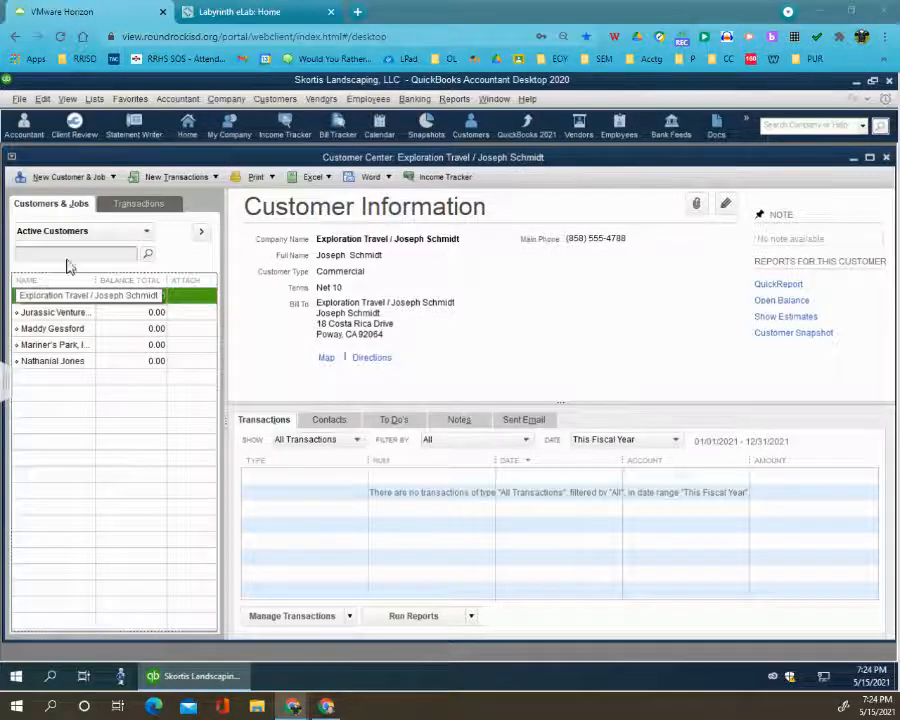
- Create a sixth customer record with the customer's full name as both customer name and company name
{"action": "left_click", "coordinate": [108, 177]}
{"action": "left_click", "coordinate": [106, 193]}
{"action": "key", "text": "ctrl+v"}
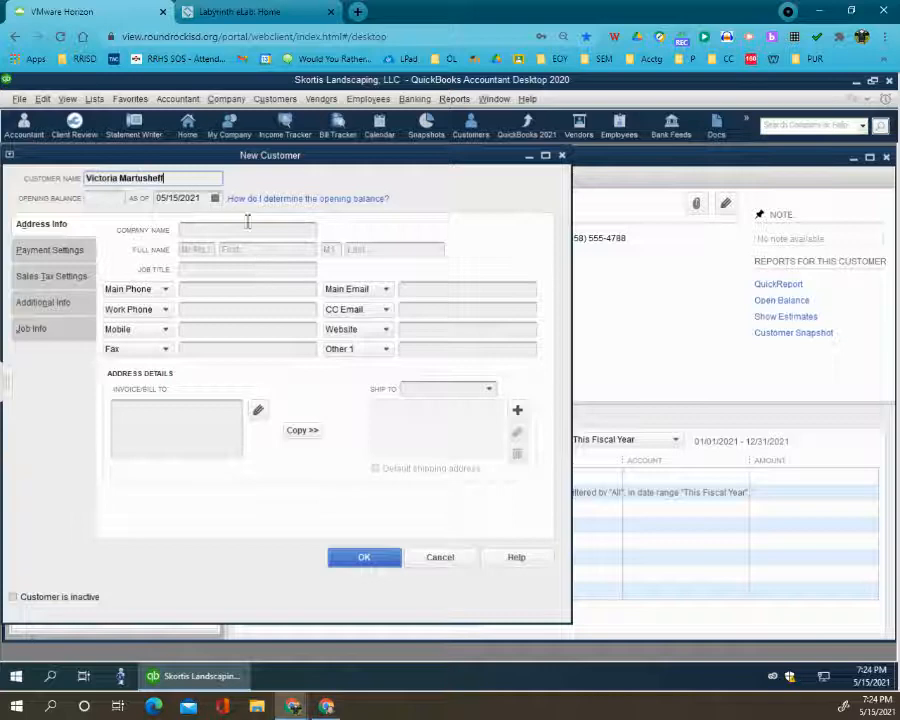
{"action": "left_click", "coordinate": [198, 231]}
{"action": "key", "text": "ctrl+v"}
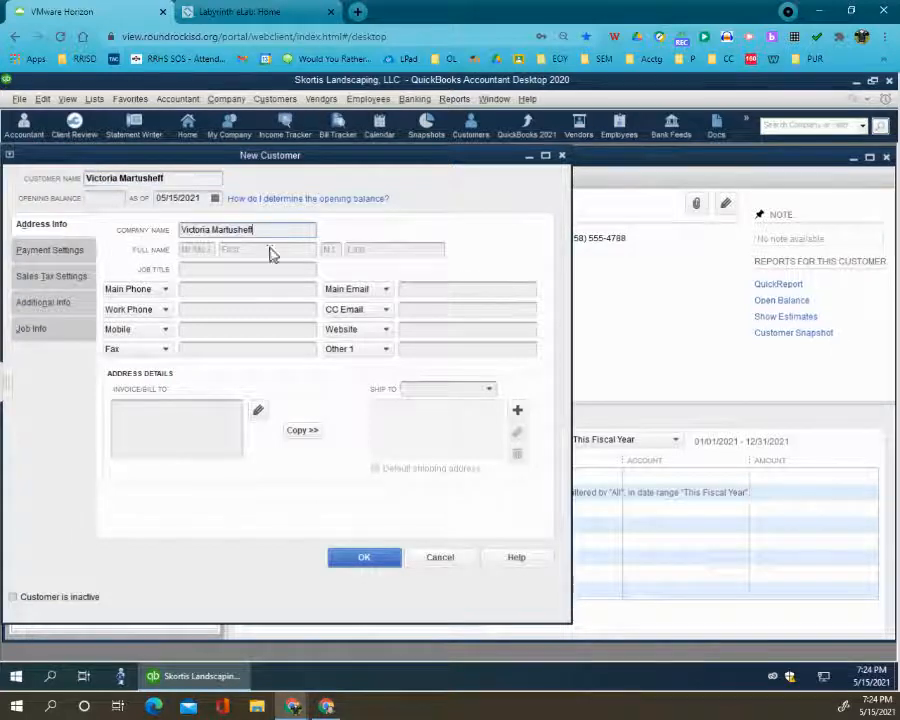
- Fill in the sixth customer's full name, splitting it into the first and last name fields
{"action": "left_click", "coordinate": [251, 250]}
{"action": "key", "text": "ctrl+v"}
{"action": "left_click_drag", "start_coordinate": [251, 253], "coordinate": [330, 255]}
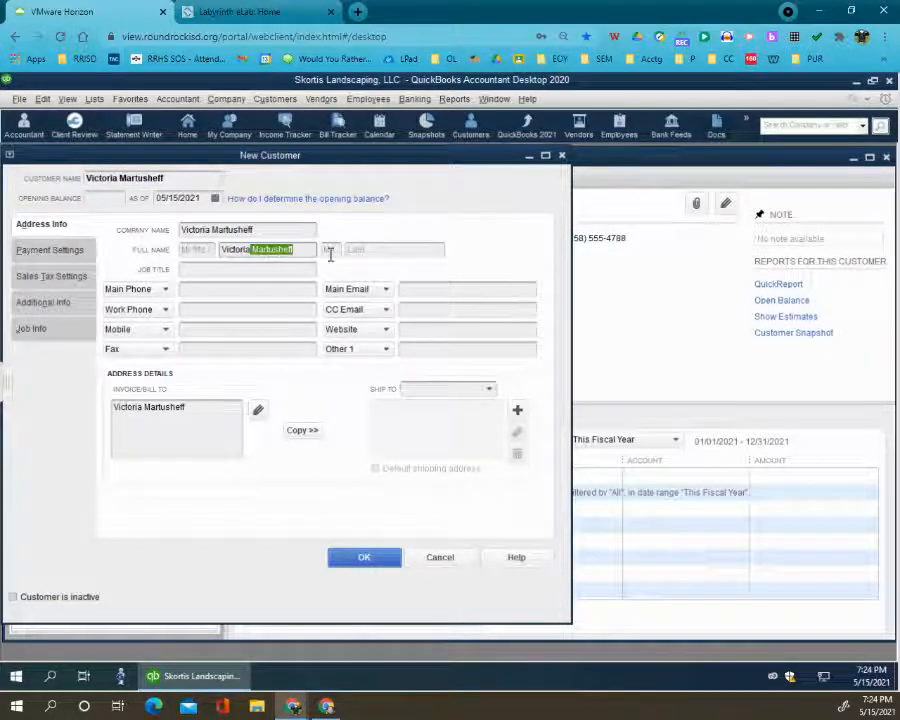
{"action": "key", "text": "ctrl+x"}
{"action": "left_click", "coordinate": [388, 249]}
{"action": "key", "text": "ctrl+v"}
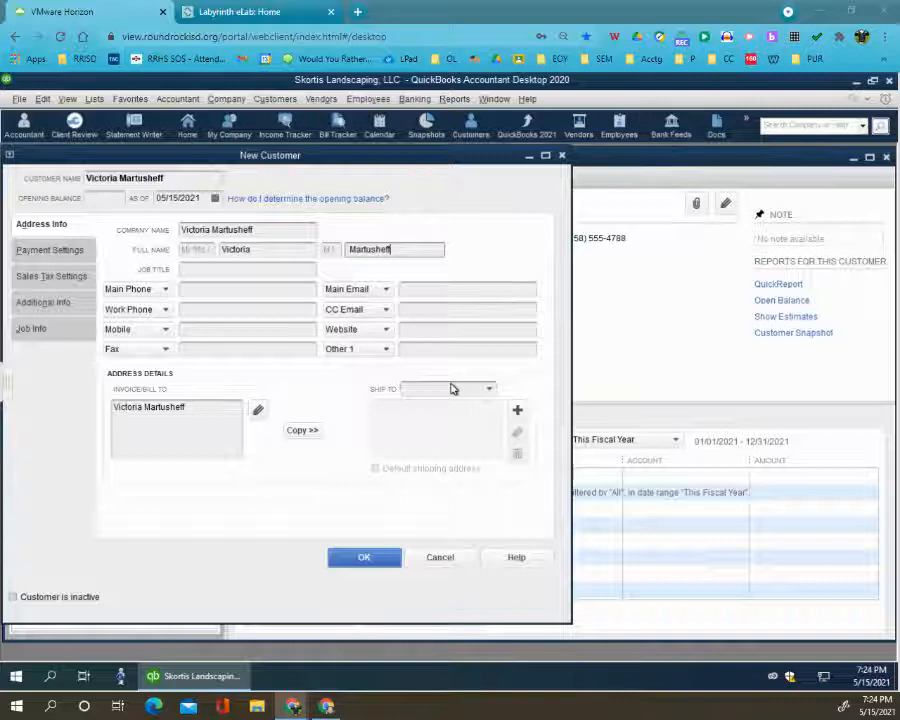
{"action": "left_click", "coordinate": [180, 421]}
{"action": "key", "text": "Return"}
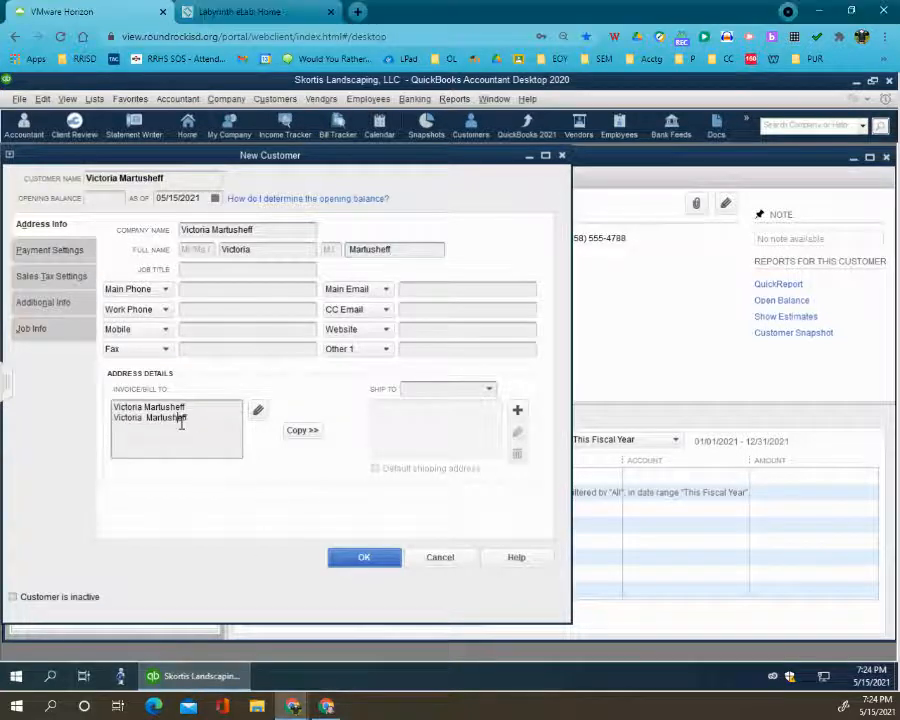
{"action": "left_click_drag", "start_coordinate": [190, 419], "coordinate": [56, 402]}
{"action": "key", "text": "ctrl+v"}
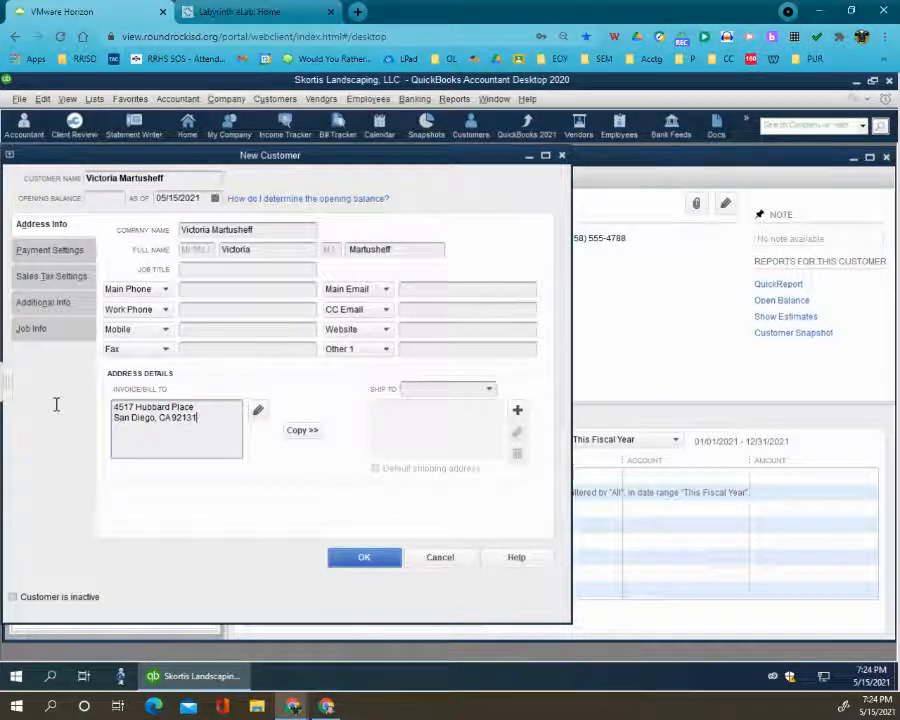
{"action": "key", "text": "ctrl+z"}
- Replace the bill-to line below the customer's name with the street address and city, and copy the billing address as the default shipping address
{"action": "left_click", "coordinate": [131, 426]}
{"action": "left_click_drag", "start_coordinate": [114, 422], "coordinate": [193, 426]}
{"action": "key", "text": "ctrl+v"}
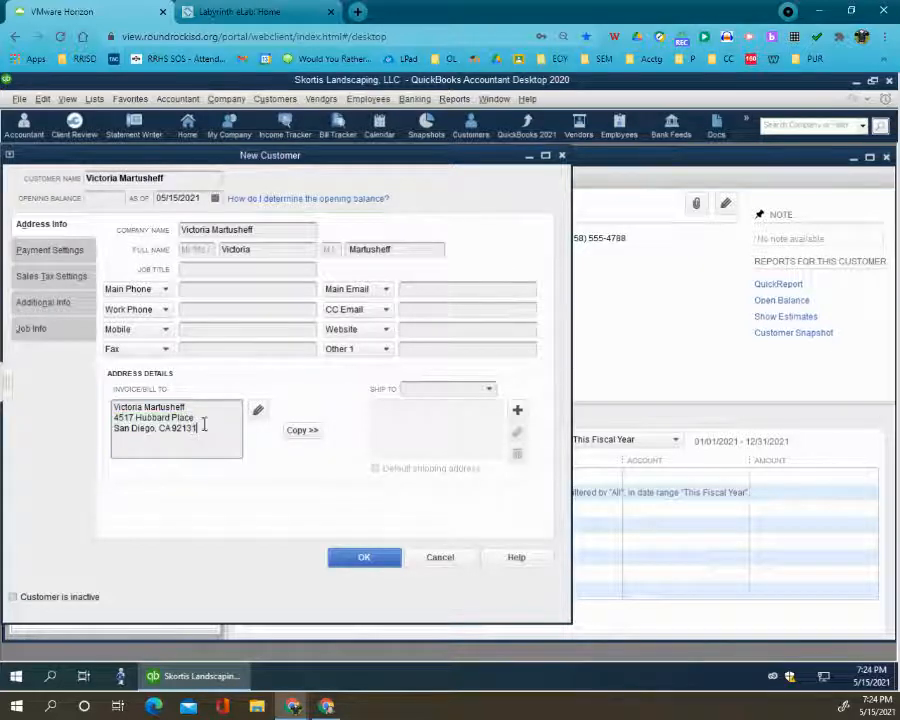
{"action": "left_click", "coordinate": [300, 430]}
{"action": "left_click", "coordinate": [562, 239]}
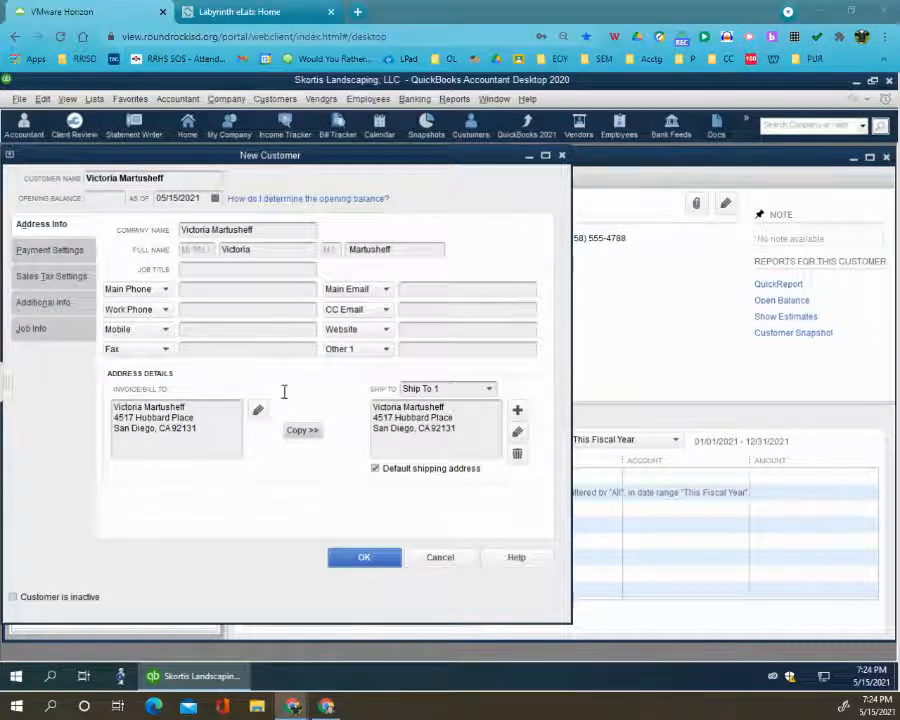
- Enter the sixth customer's main phone number and set the payment terms to Due on receipt
{"action": "type", "text": "(858) 555-6429"}
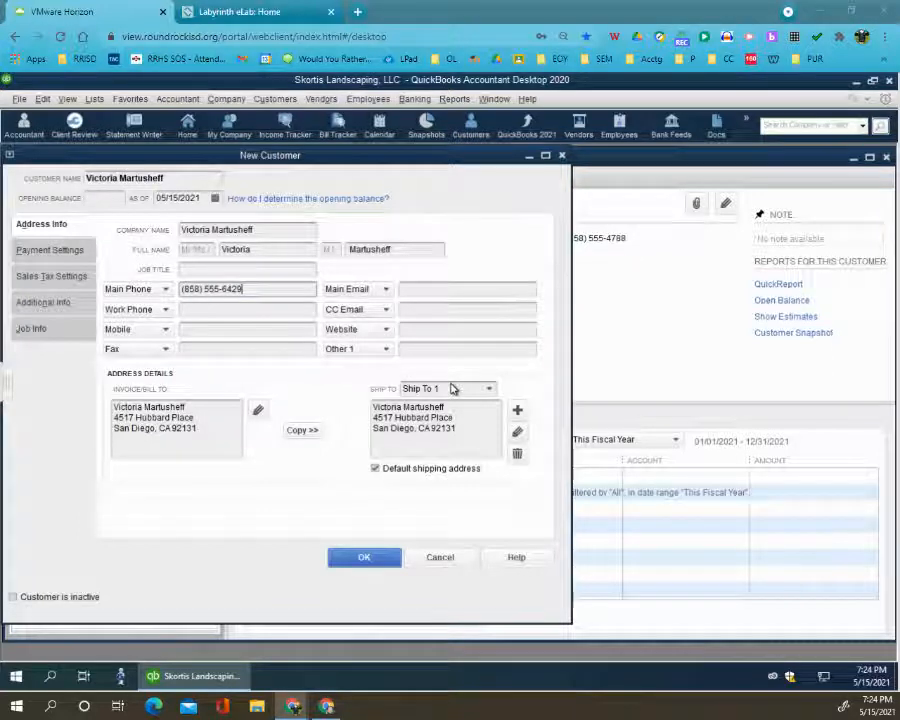
{"action": "left_click", "coordinate": [58, 252]}
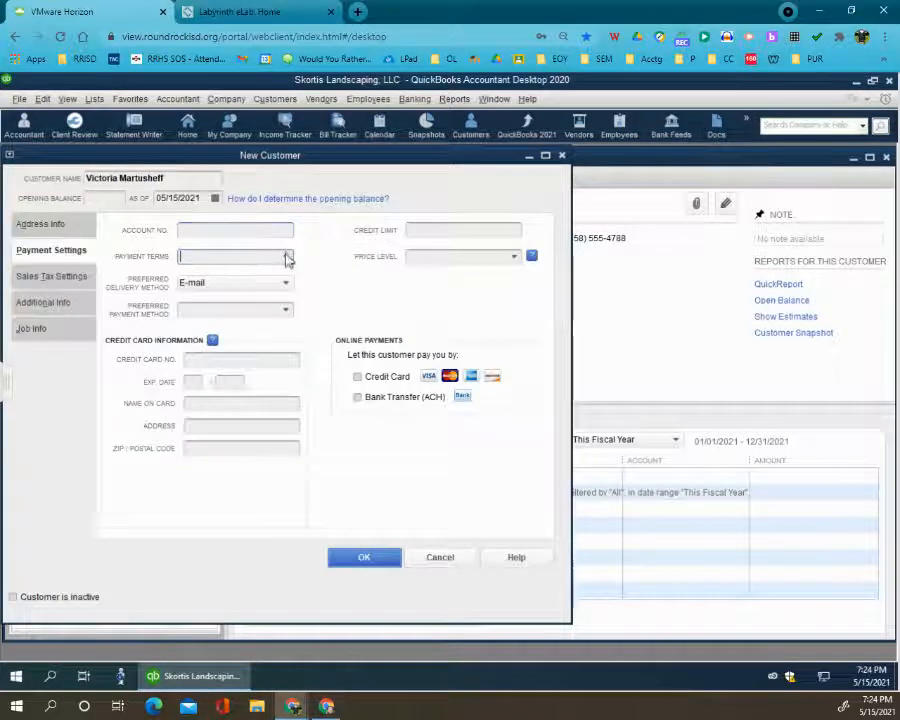
{"action": "left_click", "coordinate": [285, 256]}
{"action": "left_click", "coordinate": [226, 358]}
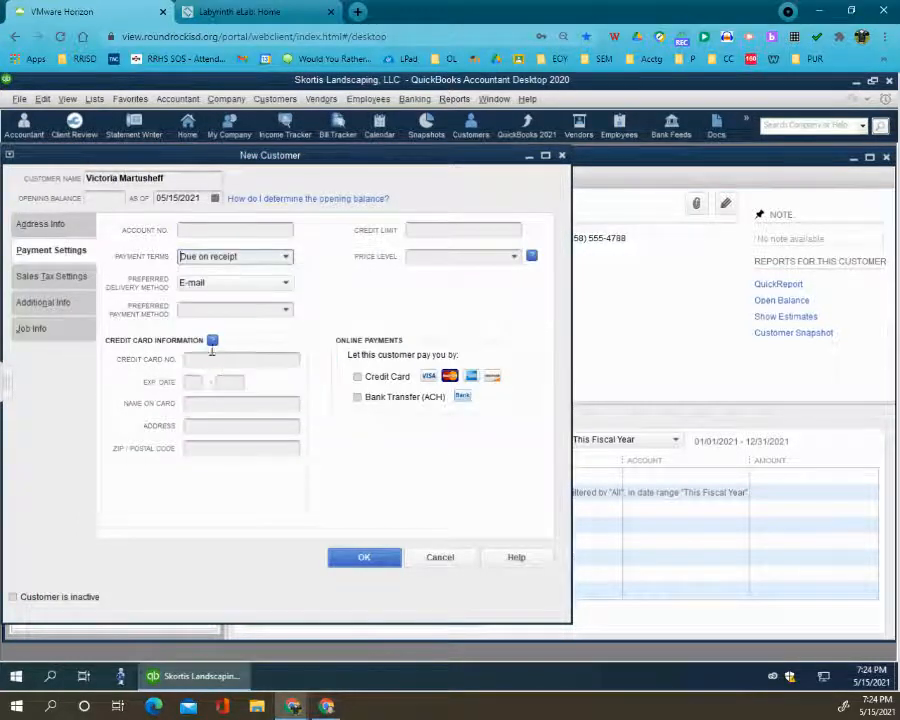
- Assign the Residential customer type to the sixth customer and save the new customer record
{"action": "left_click", "coordinate": [52, 306]}
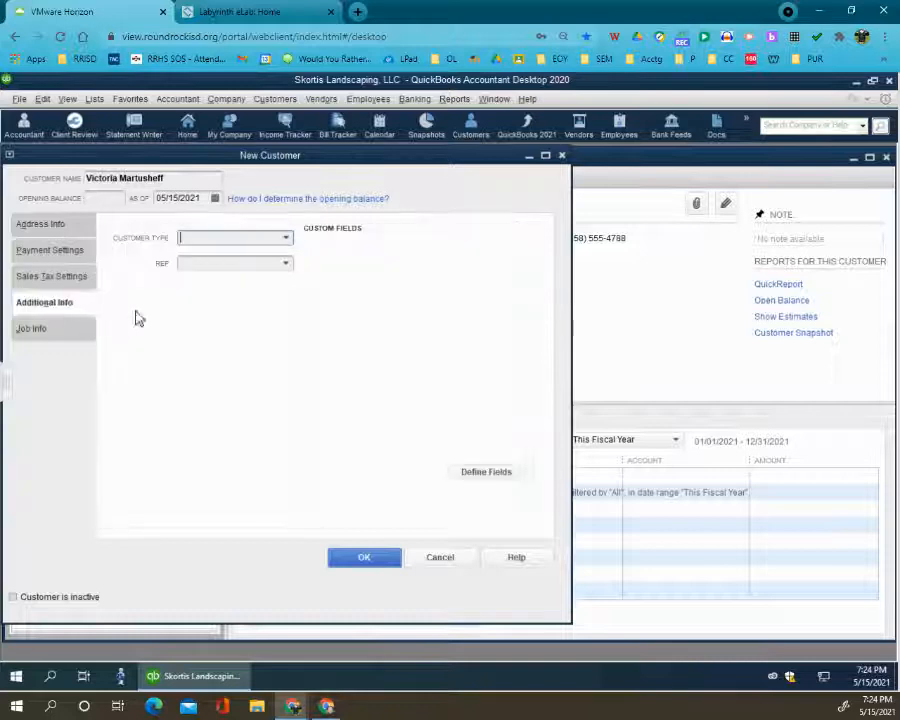
{"action": "left_click", "coordinate": [286, 238]}
{"action": "left_click", "coordinate": [216, 320]}
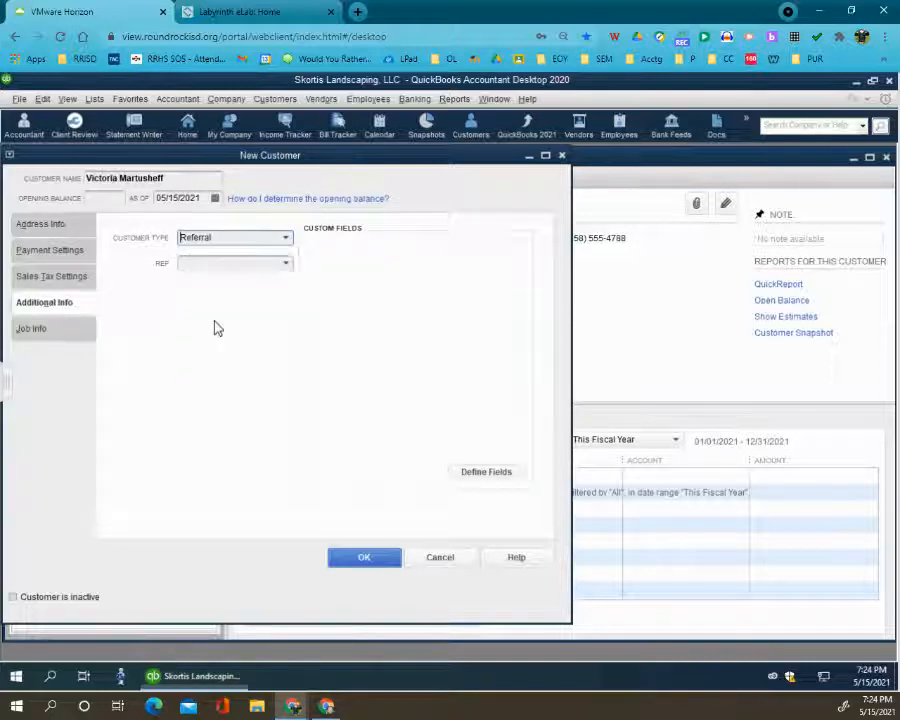
{"action": "left_click", "coordinate": [284, 238]}
{"action": "left_click", "coordinate": [205, 337]}
{"action": "left_click", "coordinate": [63, 230]}
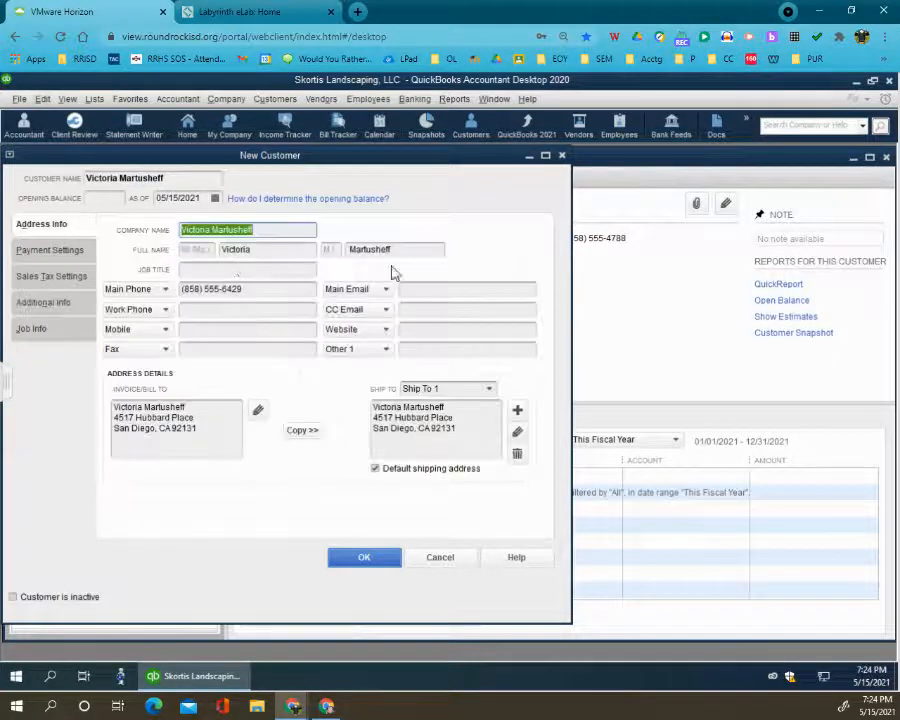
{"action": "left_click", "coordinate": [345, 561]}
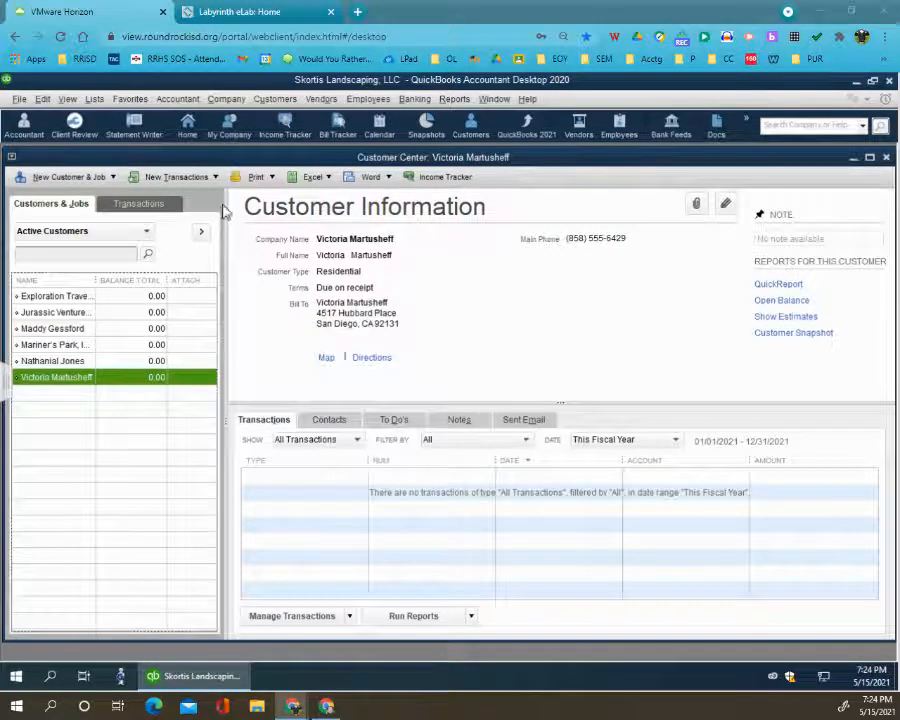
- Create a seventh customer record with the customer's full name as both customer name and company name
{"action": "left_click", "coordinate": [110, 177]}
{"action": "left_click", "coordinate": [60, 195]}
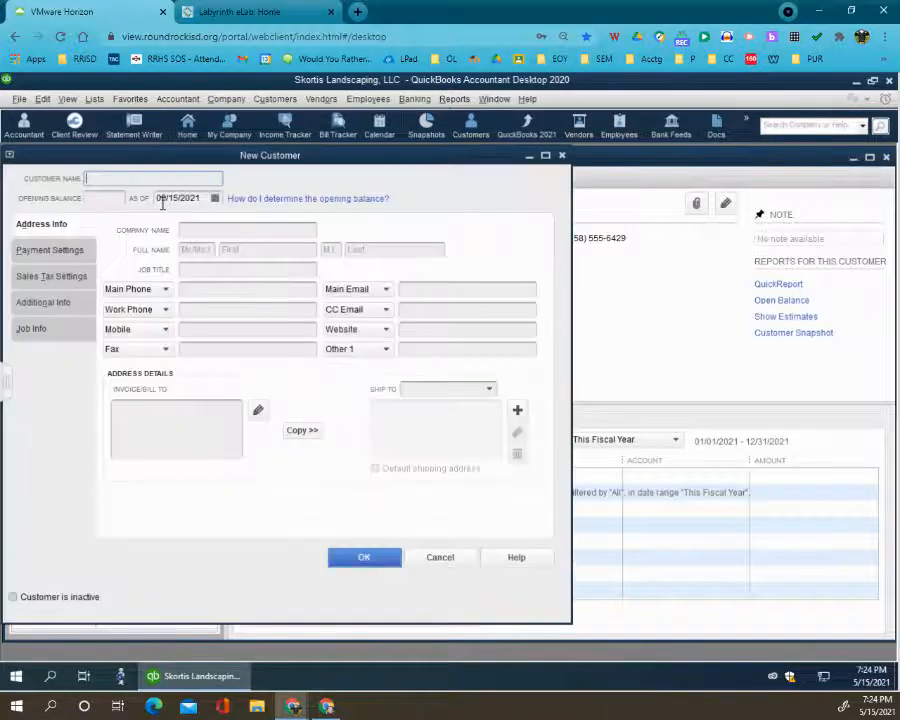
{"action": "key", "text": "ctrl+v"}
{"action": "left_click", "coordinate": [217, 231]}
{"action": "key", "text": "ctrl+v"}
- Cut the last name out of the seventh customer's company name and paste it into the first and last name fields
{"action": "left_click_drag", "start_coordinate": [224, 231], "coordinate": [200, 231]}
{"action": "key", "text": "ctrl+x"}
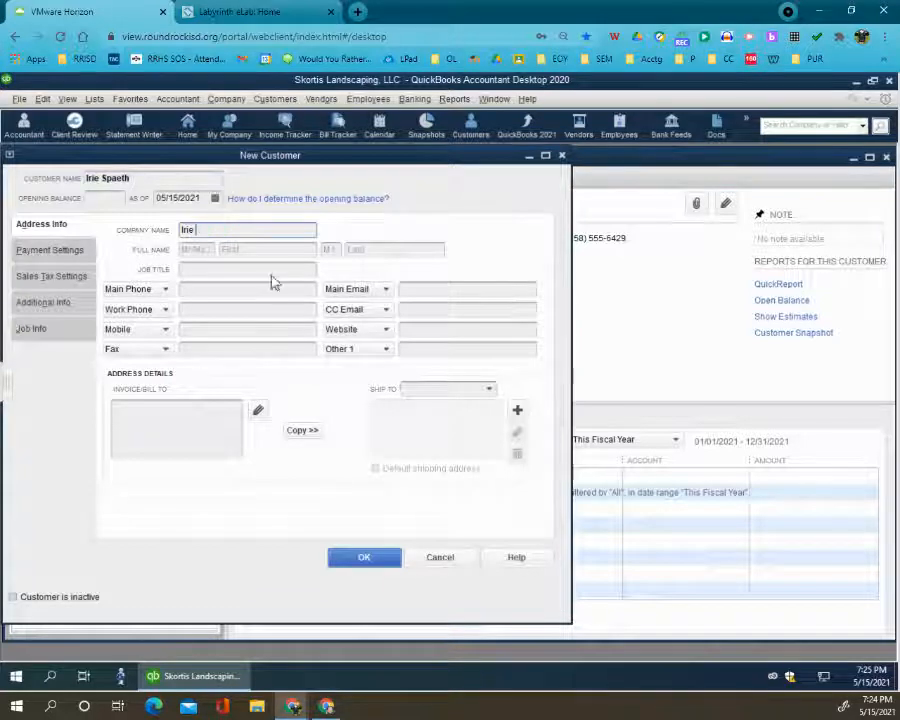
{"action": "left_click", "coordinate": [272, 250]}
{"action": "key", "text": "ctrl+v"}
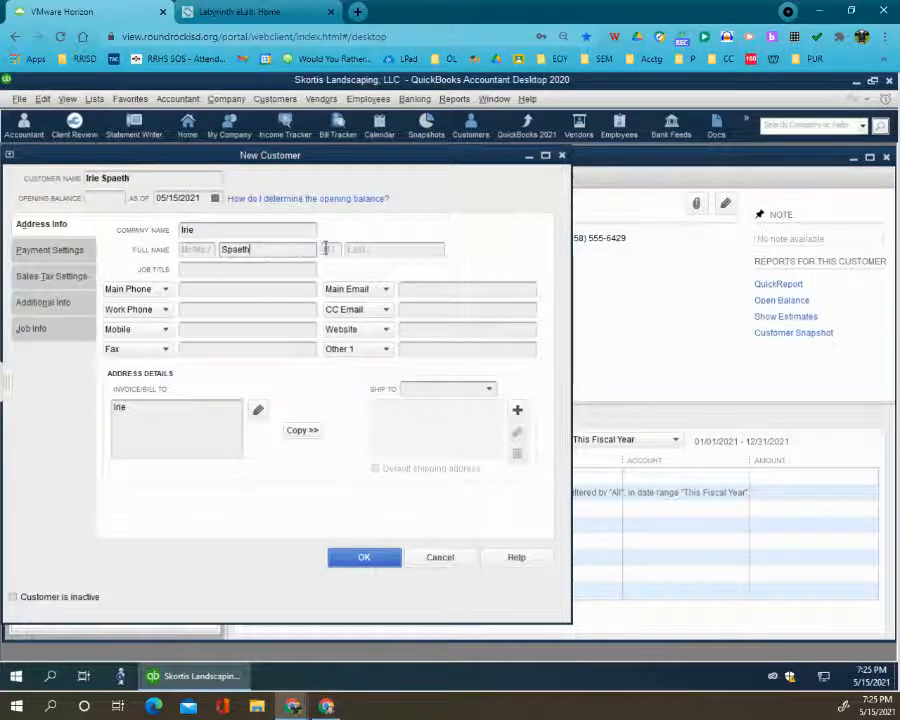
{"action": "left_click", "coordinate": [370, 249]}
{"action": "key", "text": "ctrl+v"}
{"action": "double_click", "coordinate": [236, 250]}
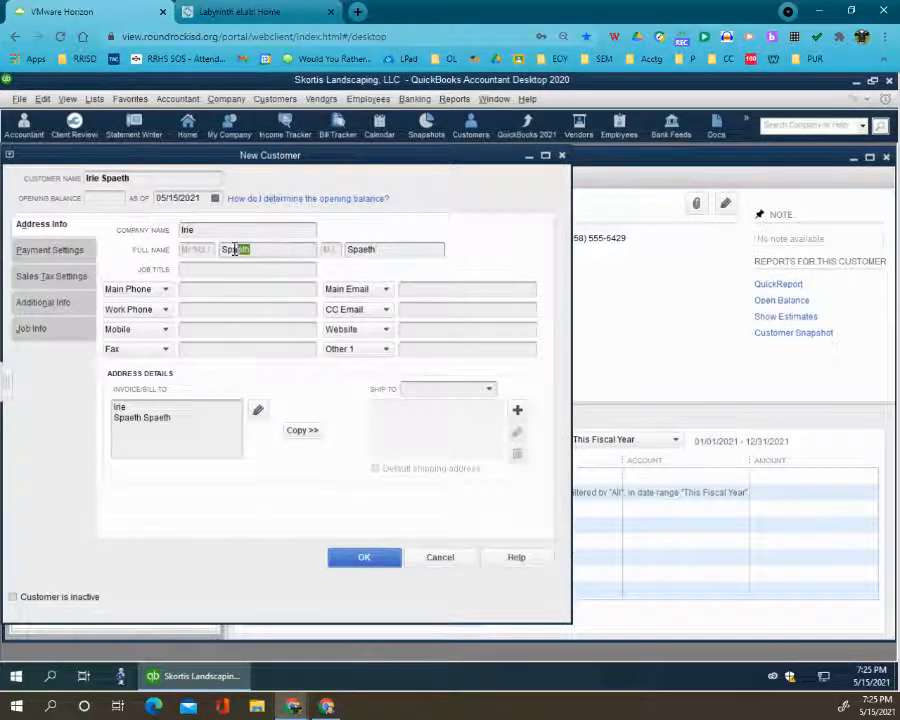
{"action": "left_click", "coordinate": [229, 235]}
{"action": "key", "text": "ctrl+v"}
{"action": "key", "text": "BackSpace"}
{"action": "key", "text": "BackSpace"}
{"action": "key", "text": "BackSpace"}
{"action": "key", "text": "BackSpace"}
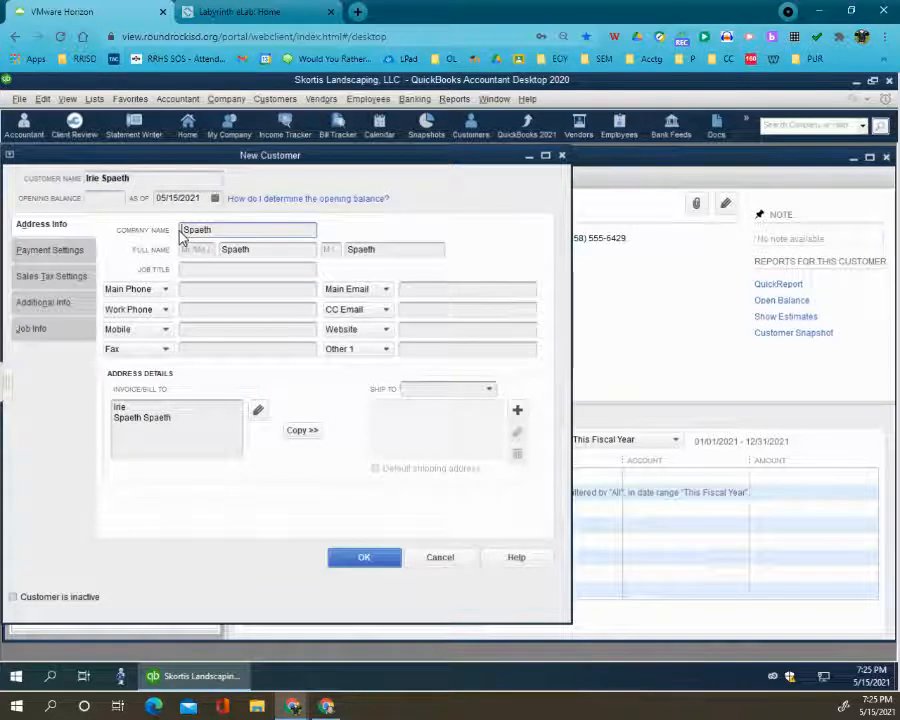
{"action": "key", "text": "ctrl+z"}
{"action": "left_click", "coordinate": [251, 250]}
{"action": "double_click", "coordinate": [222, 251]}
{"action": "key", "text": "BackSpace"}
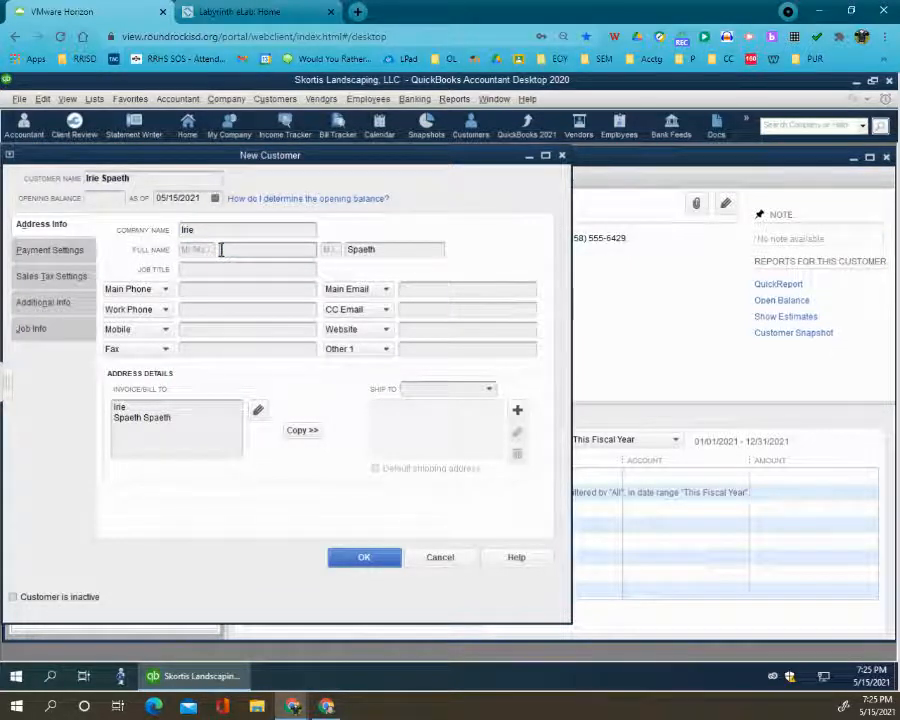
{"action": "key", "text": "ctrl+v"}
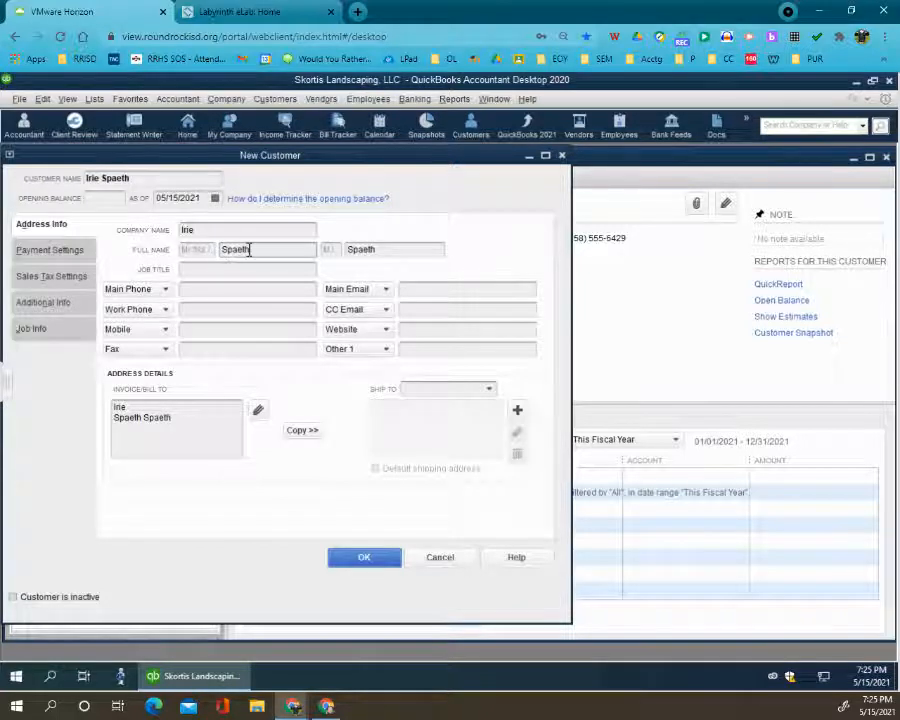
- Replace the first name field's content with the customer's first name copied from the company name
{"action": "left_click_drag", "start_coordinate": [247, 234], "coordinate": [171, 227]}
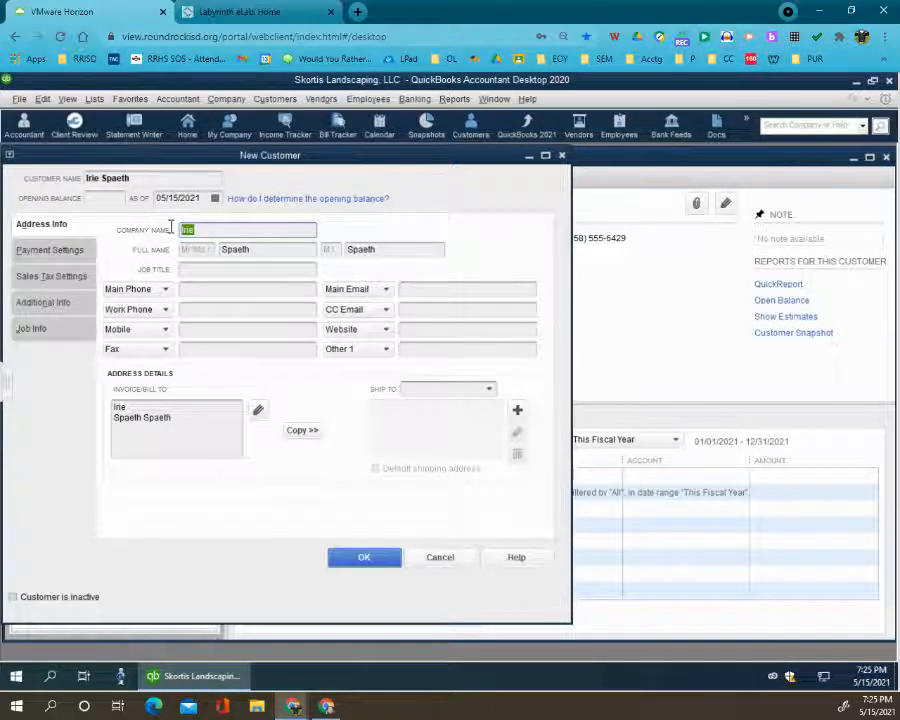
{"action": "key", "text": "ctrl+c"}
{"action": "double_click", "coordinate": [284, 250]}
{"action": "key", "text": "ctrl+v"}
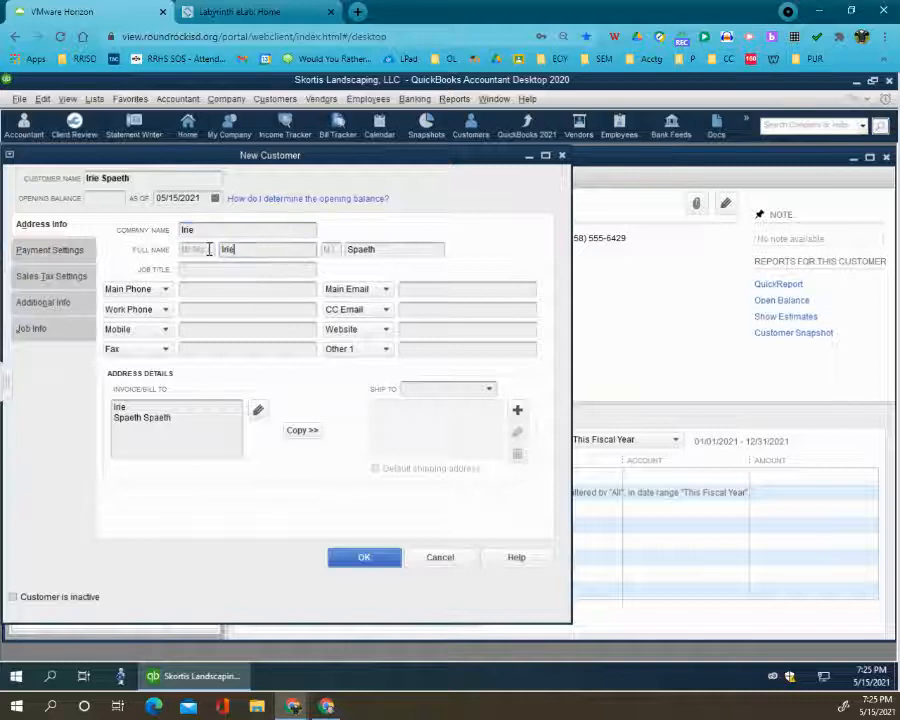
- Restore the last name in the seventh customer's company name and enter the customer's main phone number
{"action": "left_click_drag", "start_coordinate": [349, 250], "coordinate": [393, 246]}
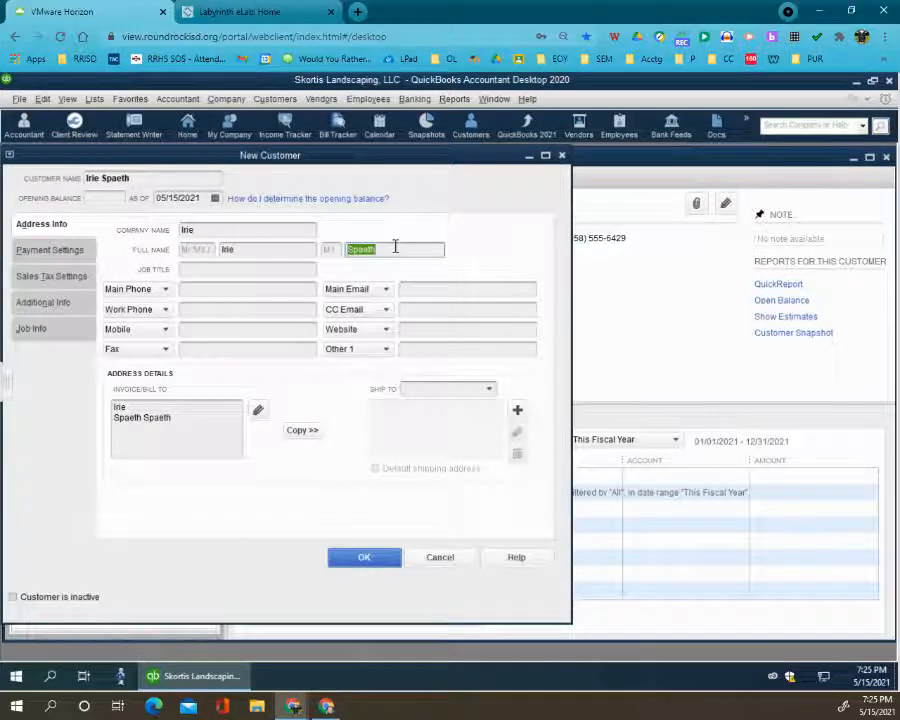
{"action": "left_click", "coordinate": [271, 229]}
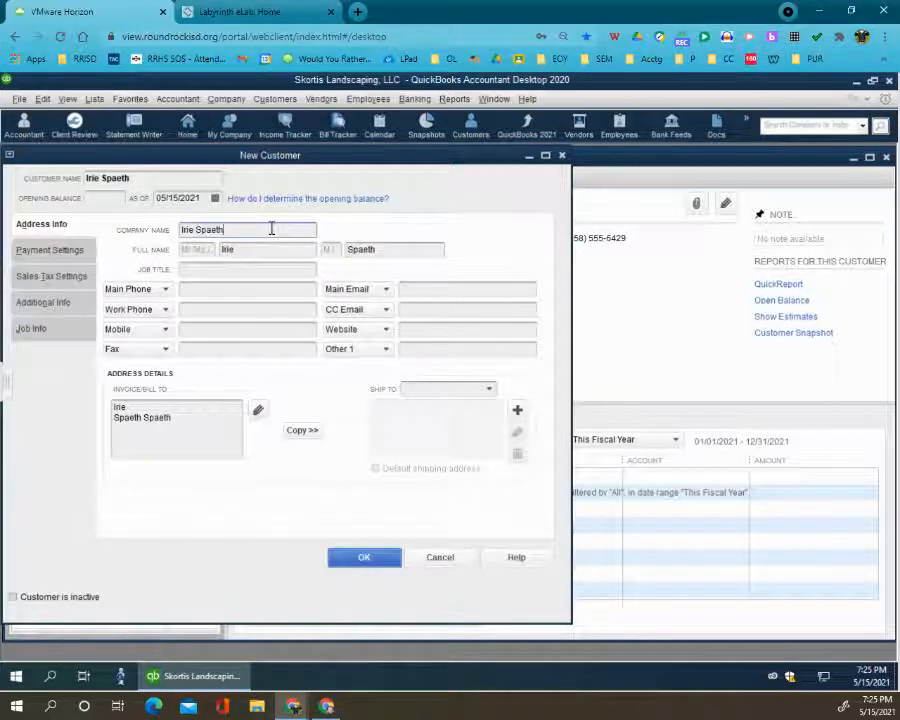
{"action": "left_click", "coordinate": [277, 292]}
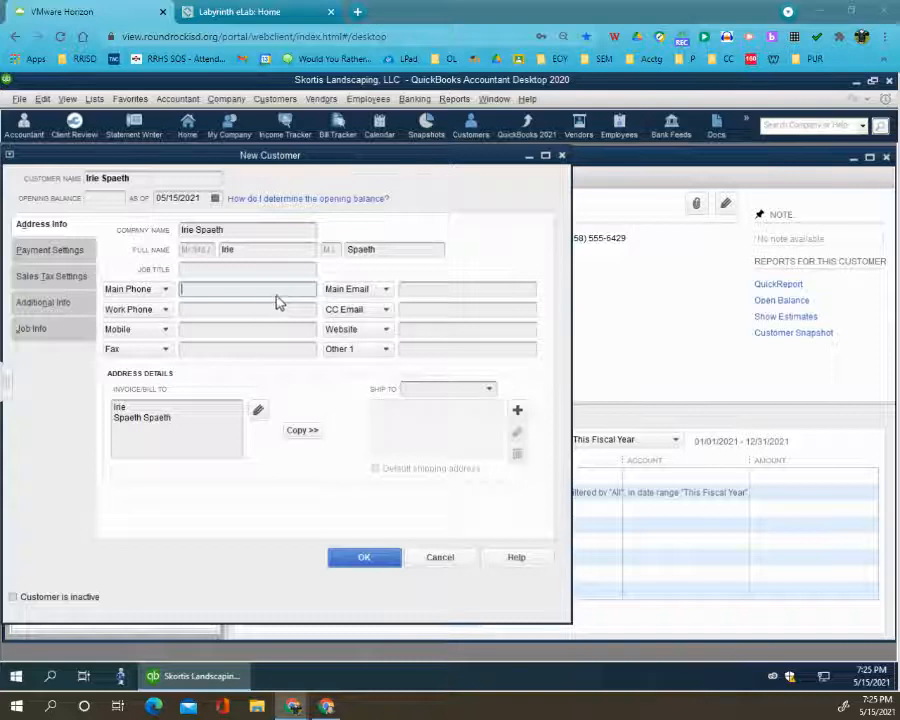
{"action": "key", "text": "ctrl+v"}
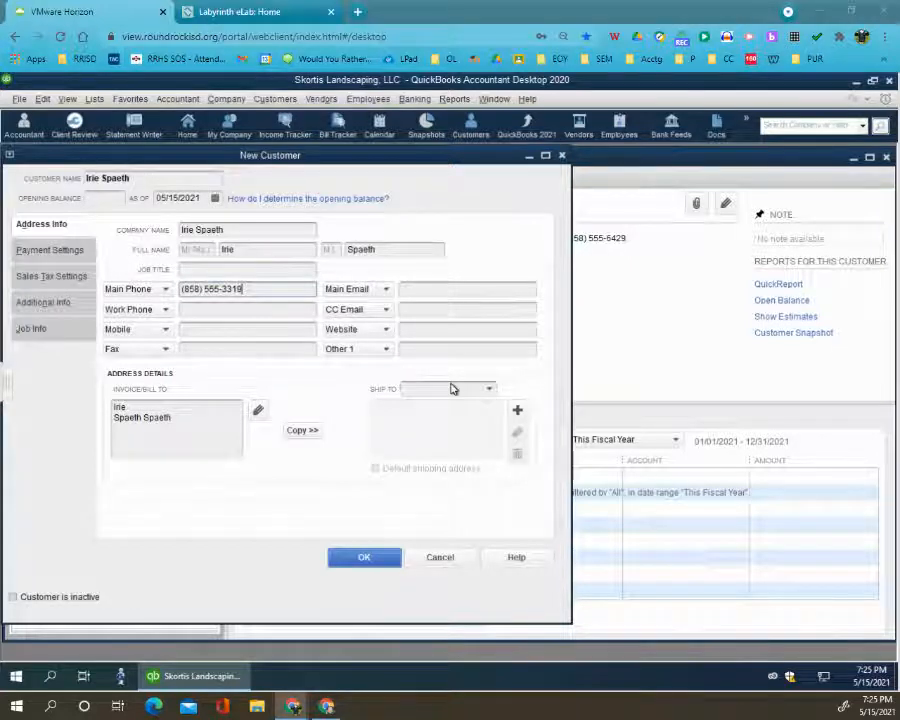
- Correct the seventh customer's bill-to name, add the street address and city lines, and copy the address as the default shipping address
{"action": "left_click", "coordinate": [177, 420]}
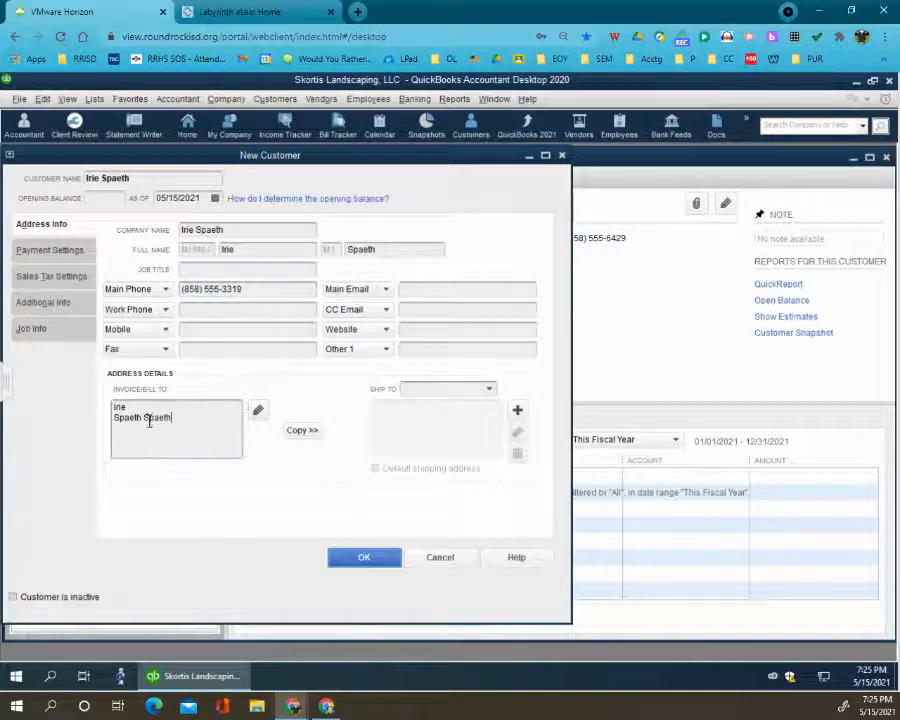
{"action": "left_click_drag", "start_coordinate": [146, 420], "coordinate": [93, 425]}
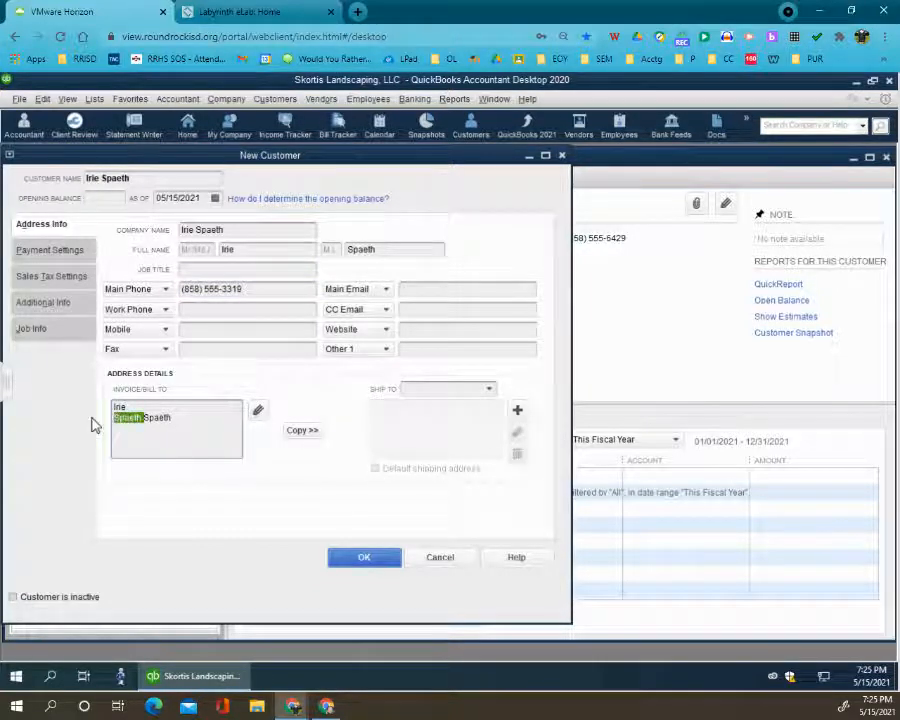
{"action": "key", "text": "BackSpace"}
{"action": "key", "text": "BackSpace"}
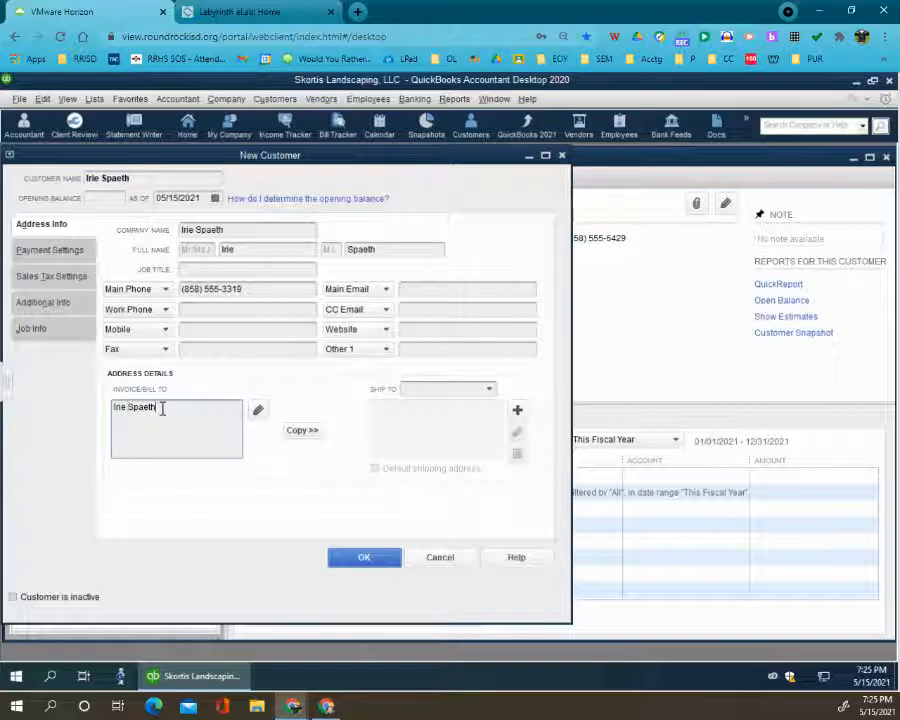
{"action": "key", "text": "ctrl+v"}
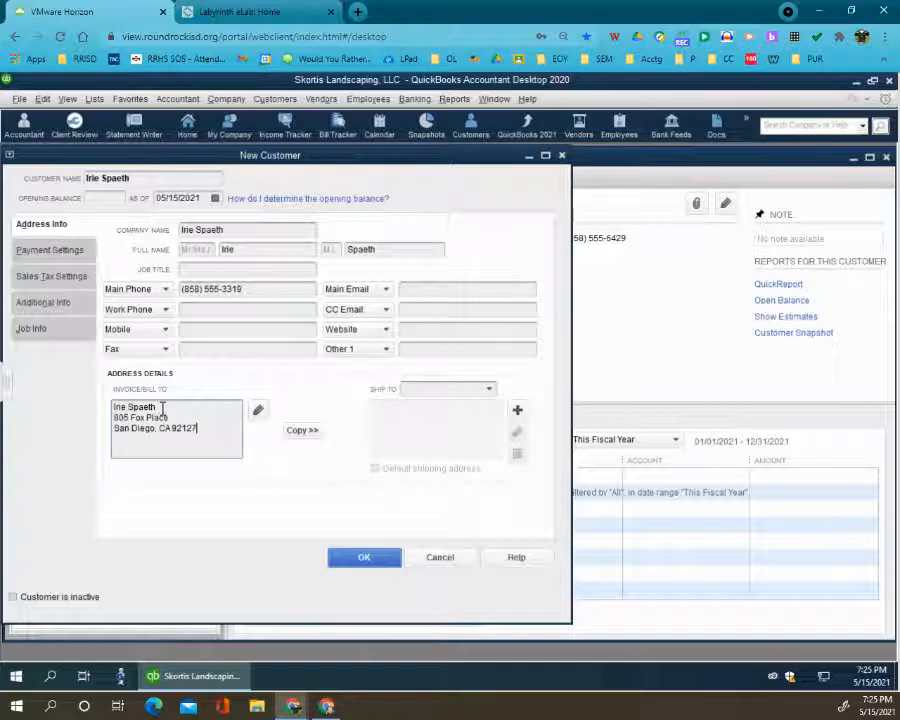
{"action": "left_click", "coordinate": [302, 430]}
{"action": "left_click", "coordinate": [560, 236]}
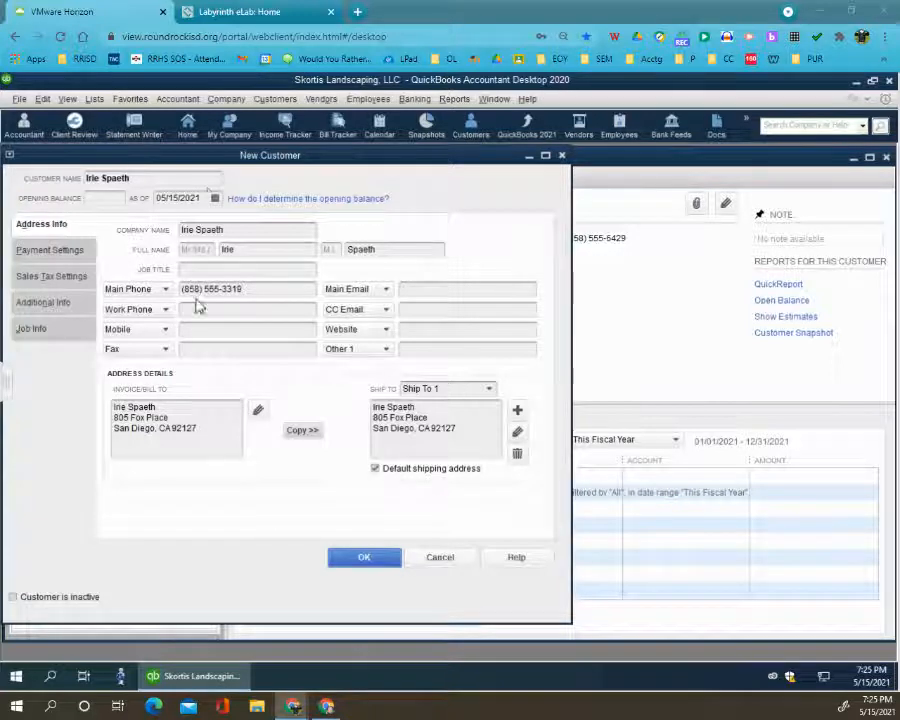
- Set the seventh customer's payment terms to Due on receipt and customer type to Residential, and save the record
{"action": "left_click", "coordinate": [52, 251]}
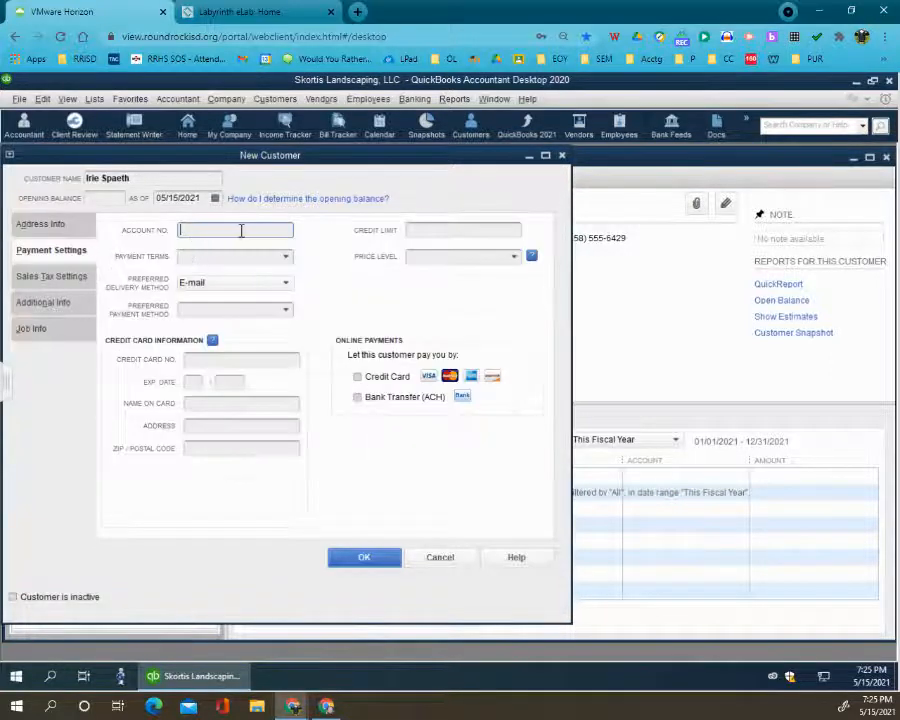
{"action": "left_click", "coordinate": [287, 257]}
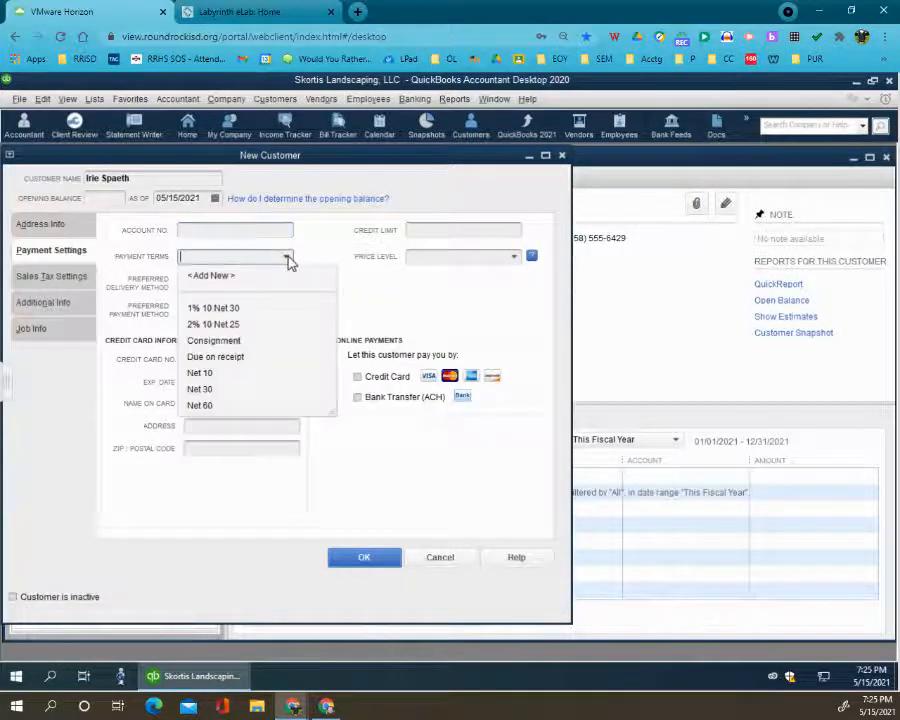
{"action": "left_click", "coordinate": [217, 356]}
{"action": "left_click", "coordinate": [50, 305]}
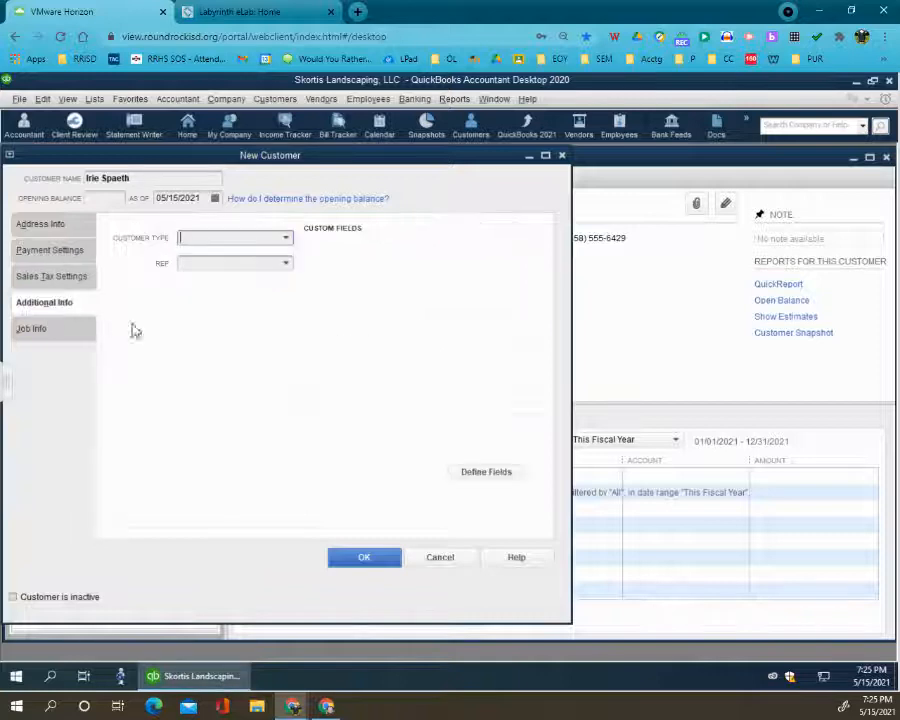
{"action": "left_click", "coordinate": [286, 238]}
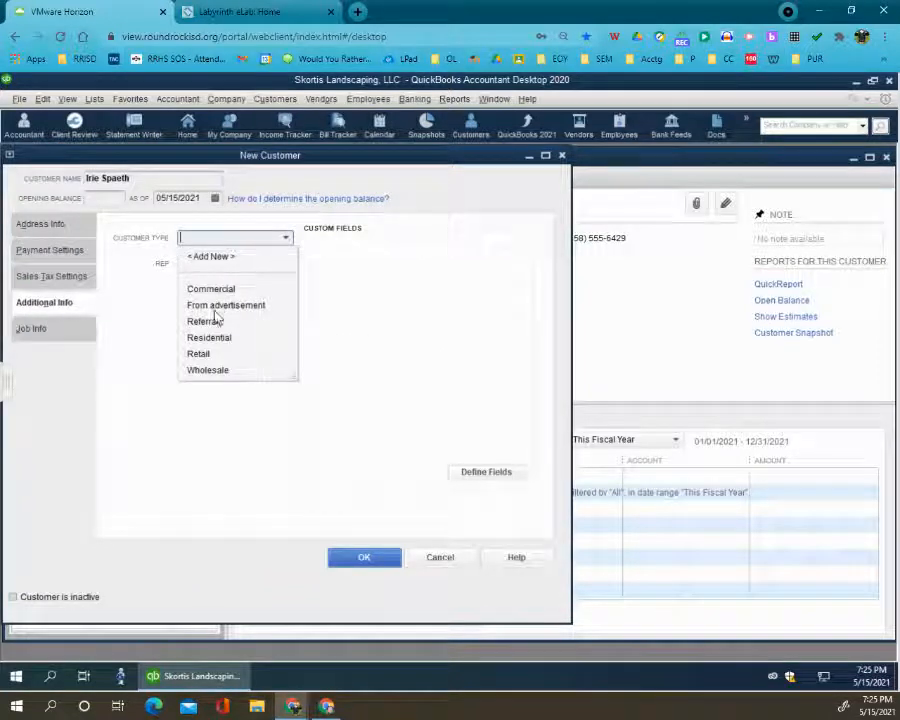
{"action": "left_click", "coordinate": [212, 338]}
{"action": "left_click", "coordinate": [358, 560]}
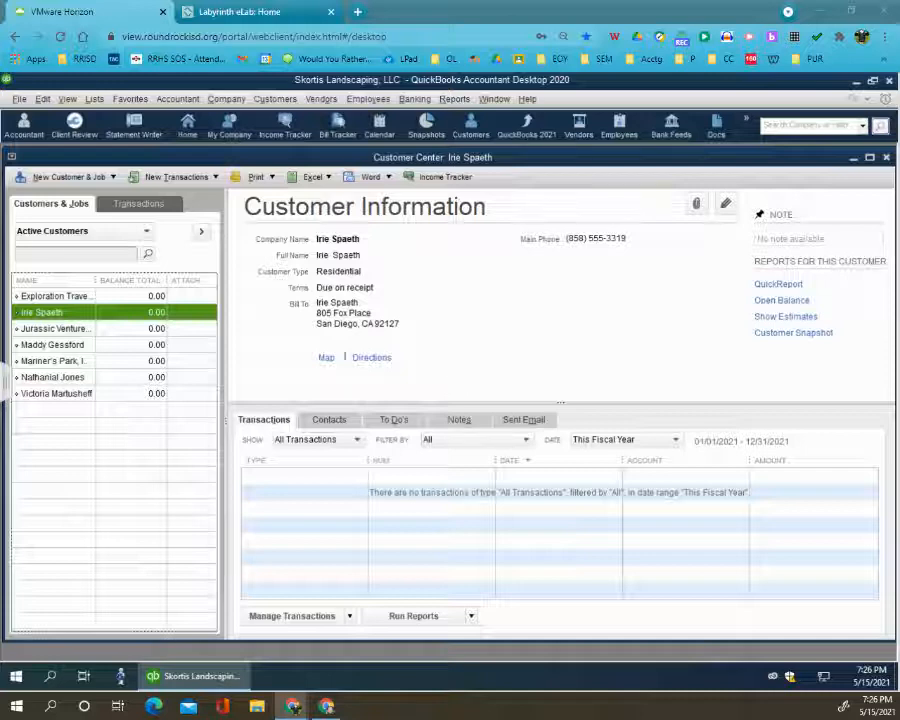
- Create an eighth customer record with Twin Peaks Realty and the contact's full name, separated by a slash, as customer and company name
{"action": "left_click", "coordinate": [68, 176]}
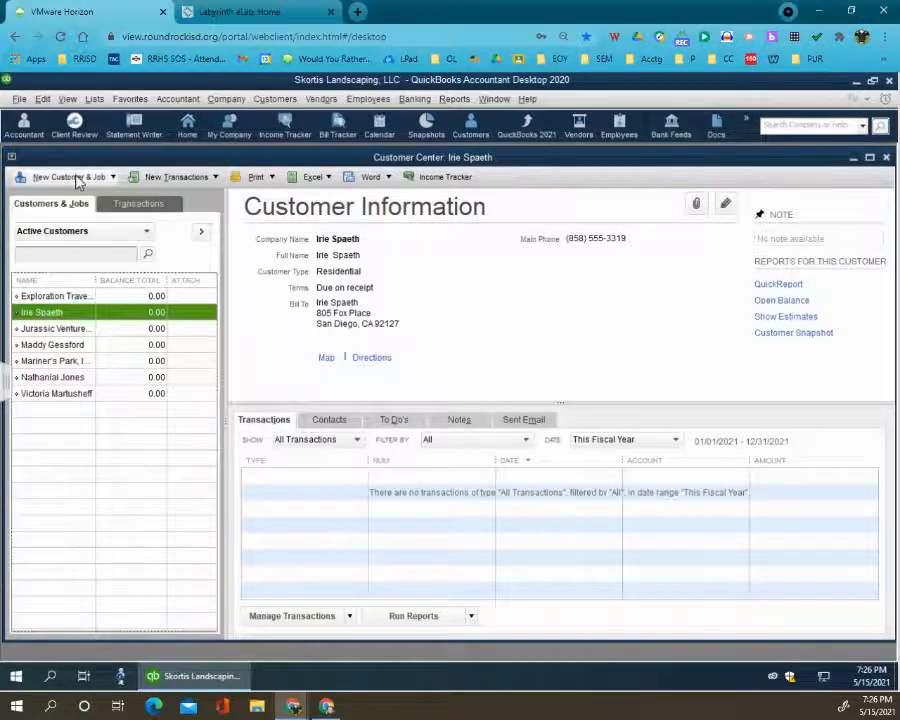
{"action": "left_click", "coordinate": [80, 194]}
{"action": "key", "text": "ctrl+v"}
{"action": "left_click", "coordinate": [215, 229]}
{"action": "key", "text": "ctrl+v"}
- Copy the contact's name from the Twin Peaks Realty company name and split it into the first and last name fields
{"action": "left_click_drag", "start_coordinate": [258, 232], "coordinate": [344, 236]}
{"action": "key", "text": "ctrl+c"}
{"action": "left_click", "coordinate": [290, 251]}
{"action": "key", "text": "ctrl+v"}
{"action": "left_click_drag", "start_coordinate": [287, 252], "coordinate": [235, 253]}
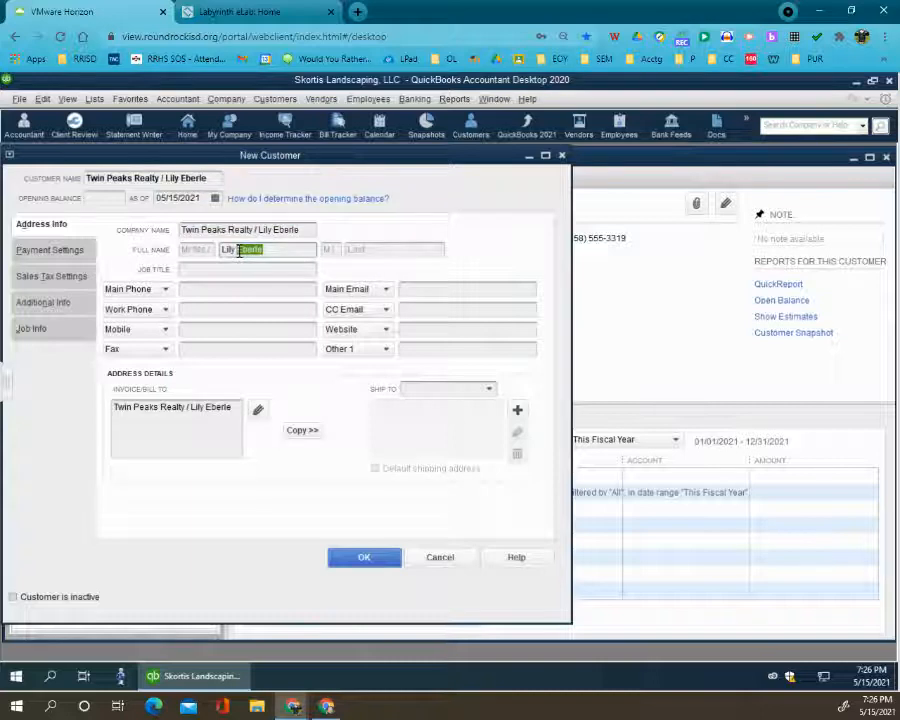
{"action": "key", "text": "ctrl+x"}
{"action": "left_click", "coordinate": [372, 249]}
{"action": "key", "text": "ctrl+v"}
- Enter the main phone number for the Twin Peaks Realty customer
{"action": "left_click", "coordinate": [238, 289]}
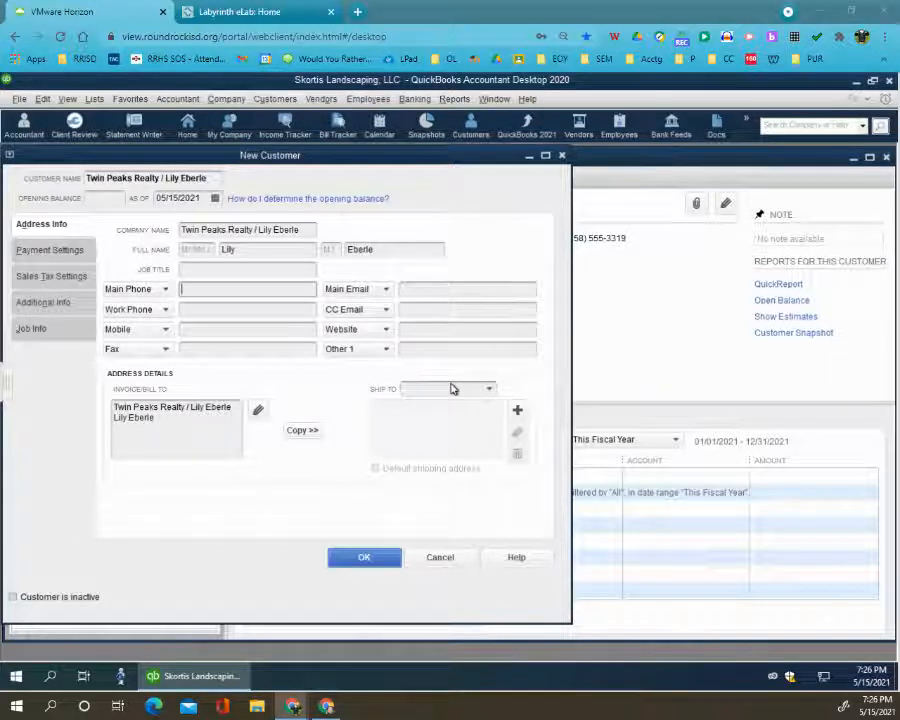
{"action": "type", "text": "(858) 555-2018"}
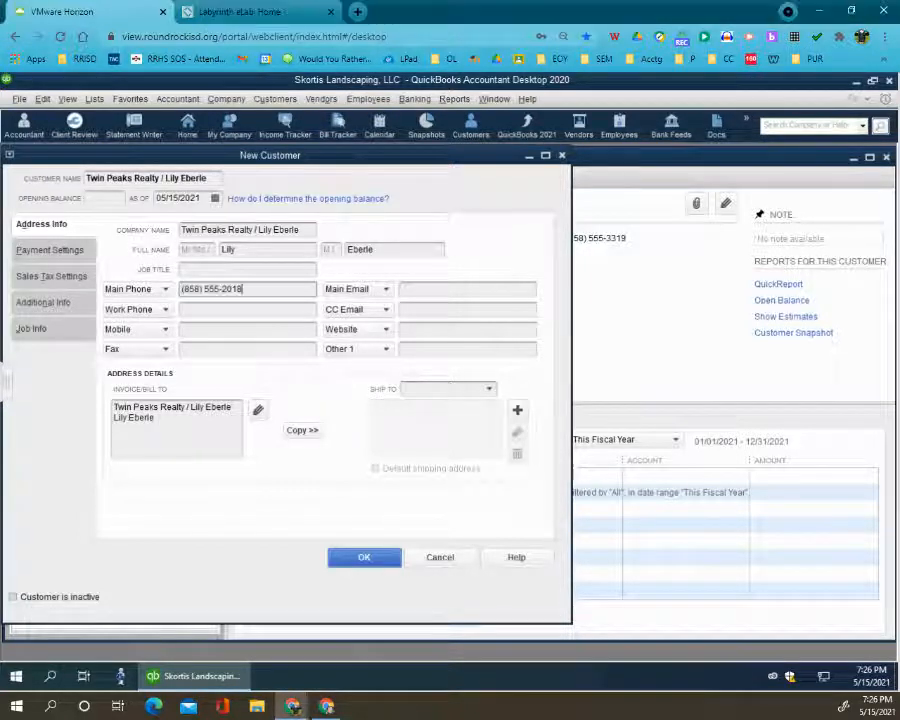
{"action": "key", "text": "Tab"}
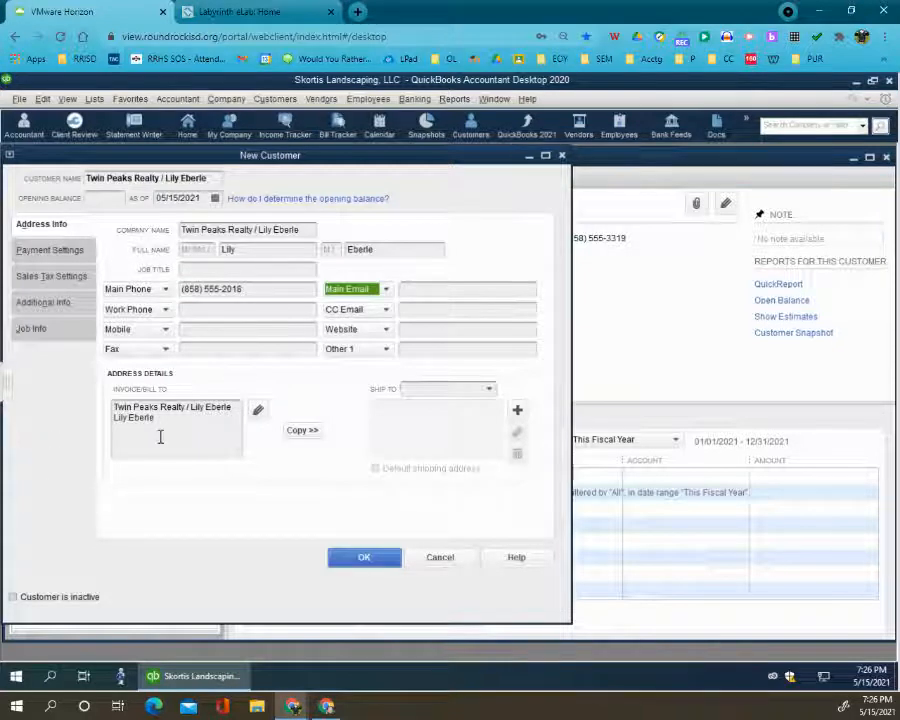
- Remove the slash and contact name from the first bill-to line, leaving only Twin Peaks Realty
{"action": "left_click", "coordinate": [190, 419]}
{"action": "left_click_drag", "start_coordinate": [184, 408], "coordinate": [214, 412]}
{"action": "left_click", "coordinate": [211, 407]}
{"action": "left_click", "coordinate": [191, 412]}
{"action": "key", "text": "BackSpace"}
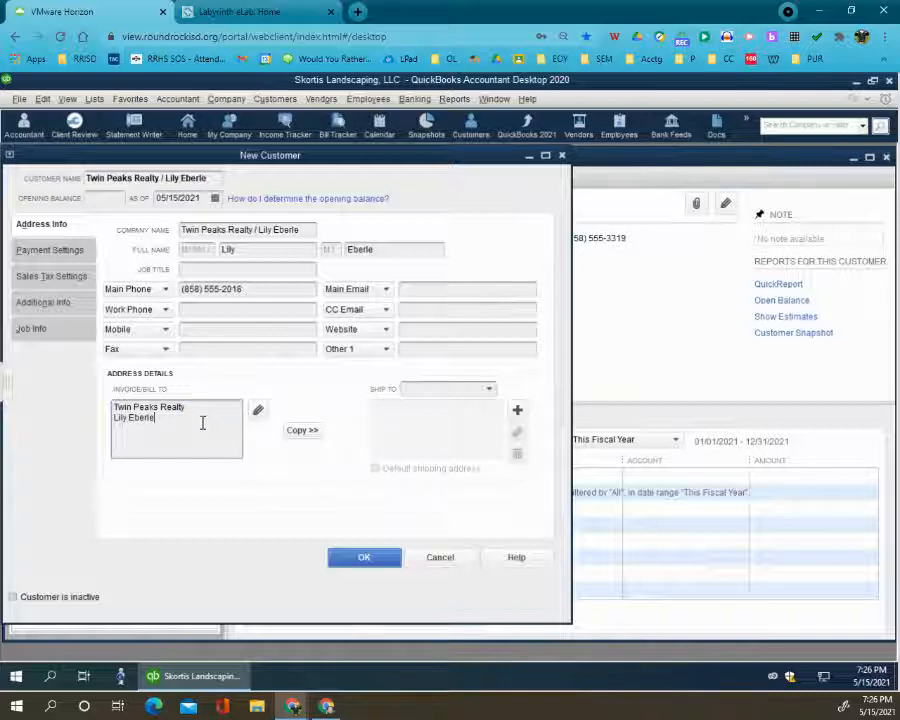
- Add the street address and city lines to the Twin Peaks Realty bill-to address and copy it as the default shipping address
{"action": "key", "text": "Return"}
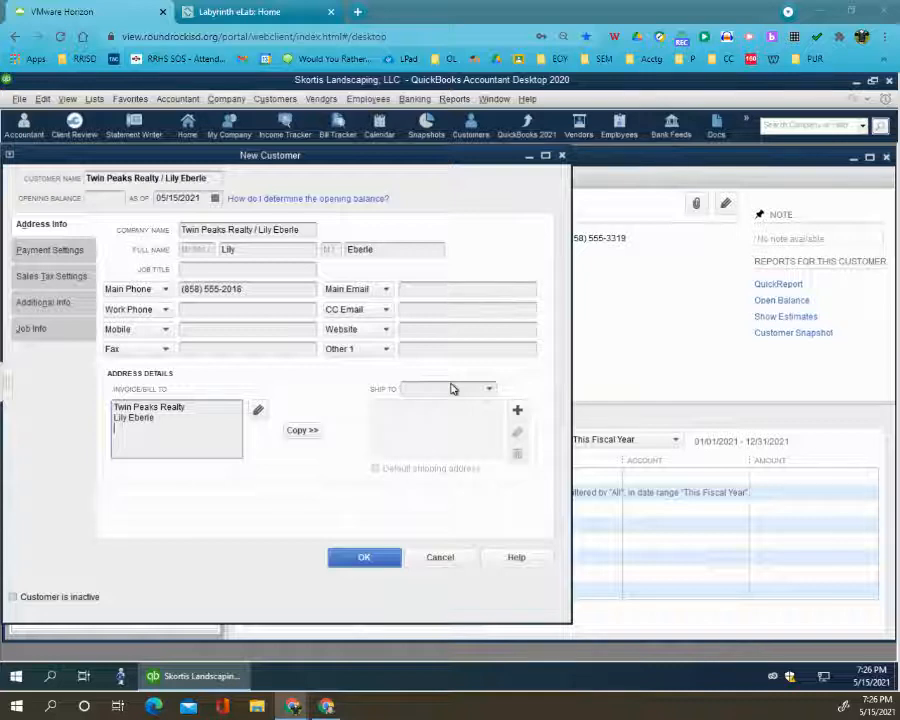
{"action": "key", "text": "ctrl+v"}
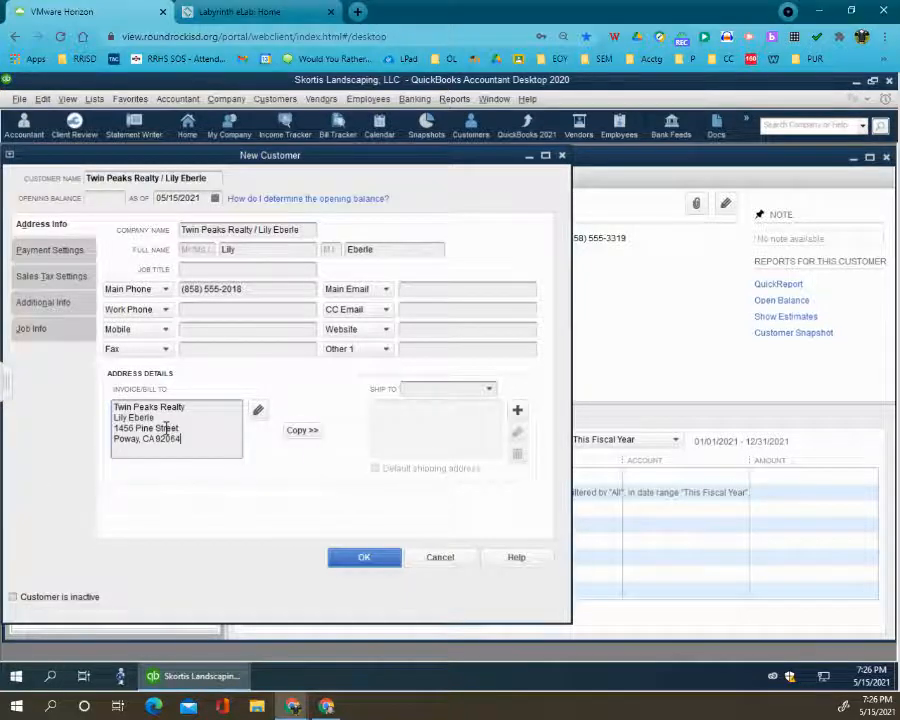
{"action": "left_click", "coordinate": [306, 431]}
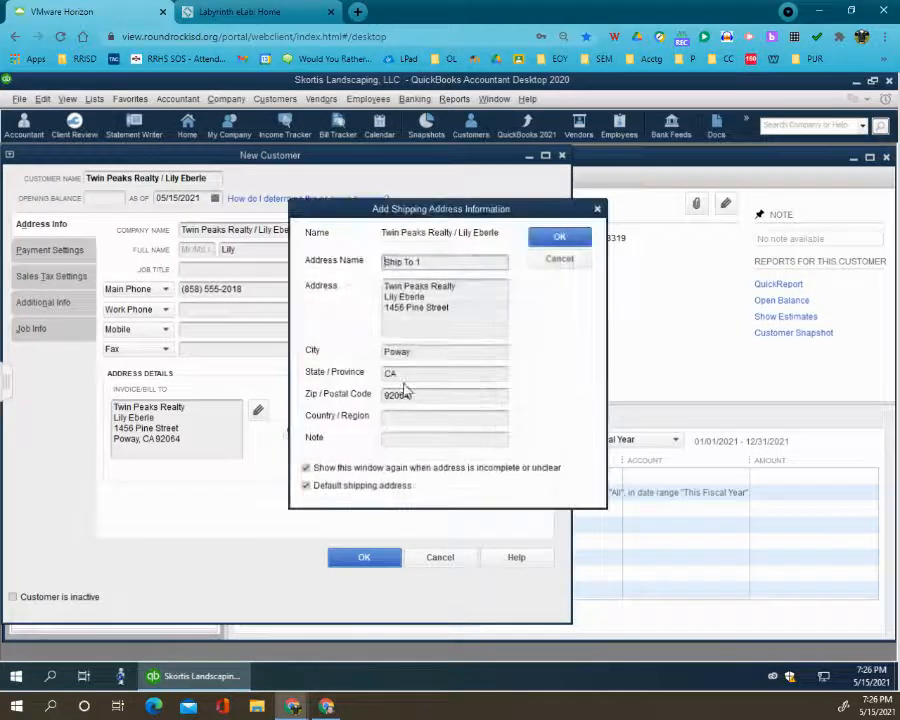
{"action": "left_click", "coordinate": [555, 237]}
- Set Twin Peaks Realty's payment terms to Net 30 and customer type to Commercial, and save the record
{"action": "left_click", "coordinate": [60, 251]}
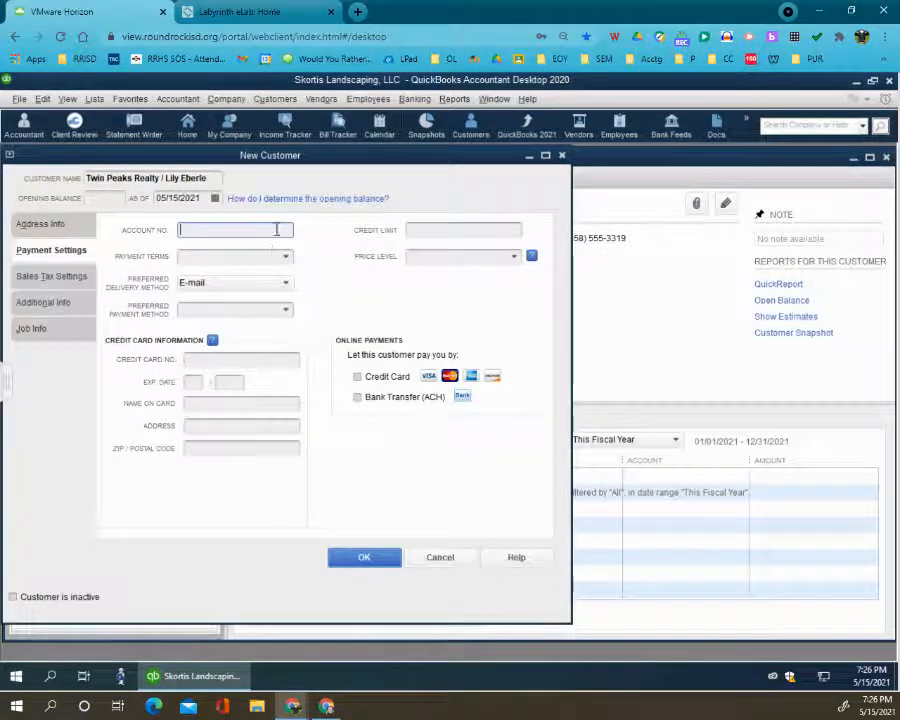
{"action": "left_click", "coordinate": [287, 261]}
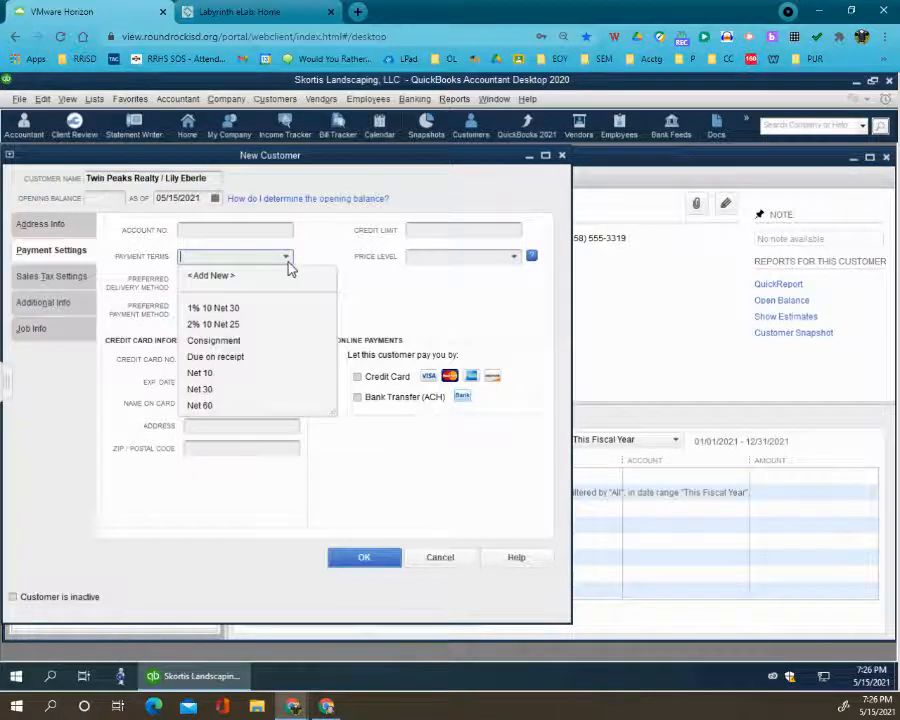
{"action": "left_click", "coordinate": [208, 391]}
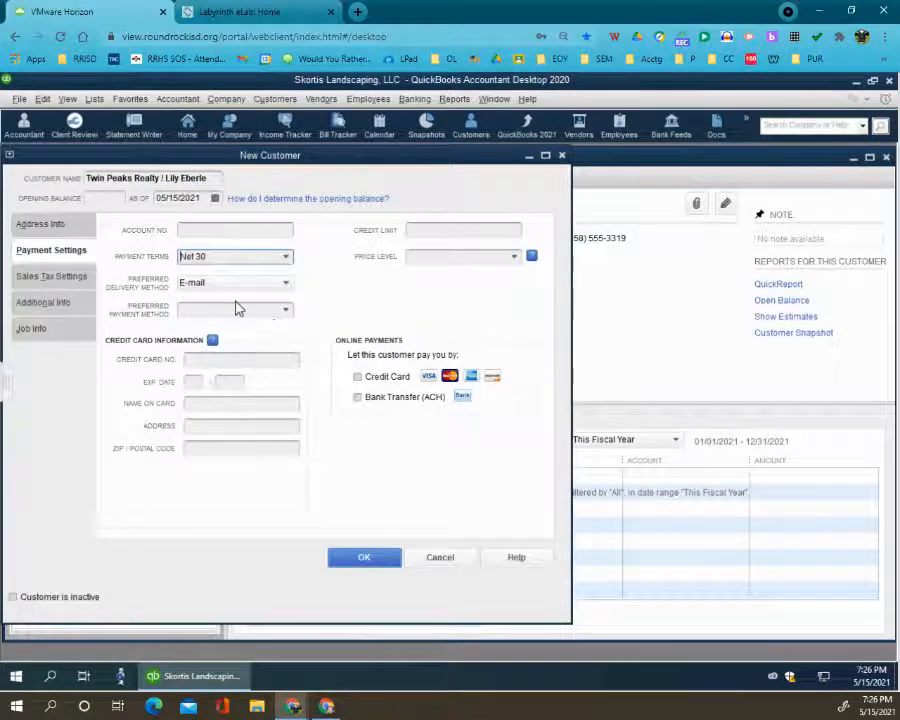
{"action": "left_click", "coordinate": [52, 302]}
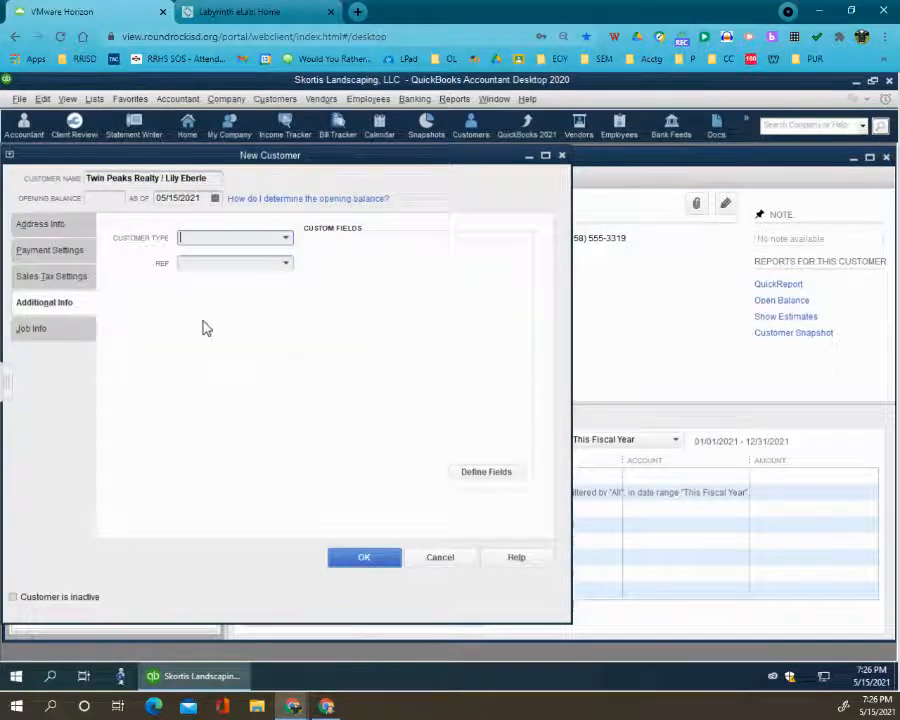
{"action": "left_click", "coordinate": [287, 240]}
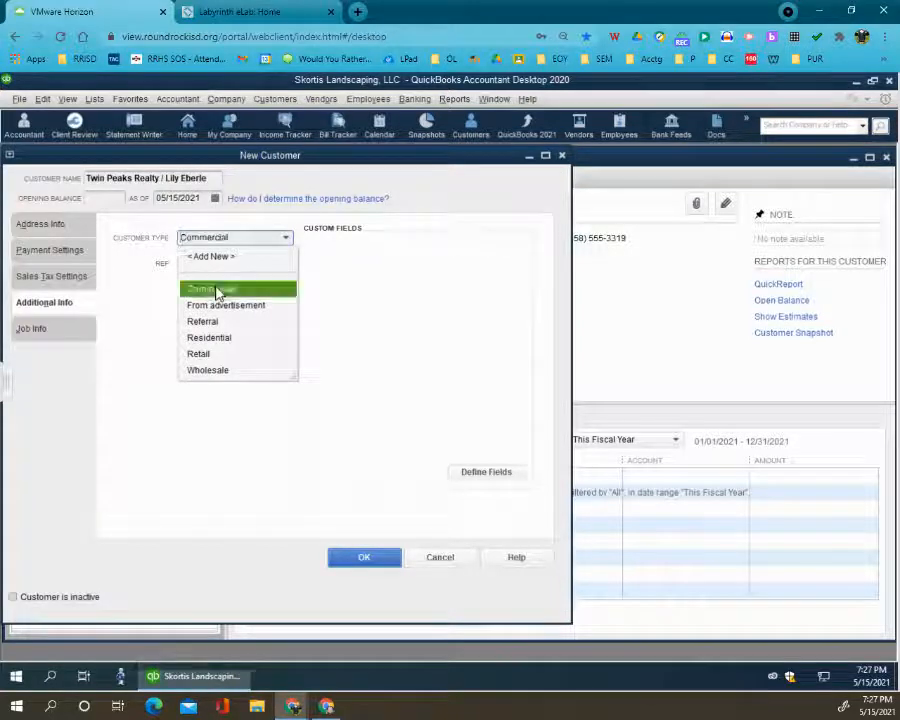
{"action": "left_click", "coordinate": [215, 290]}
{"action": "left_click", "coordinate": [368, 562]}
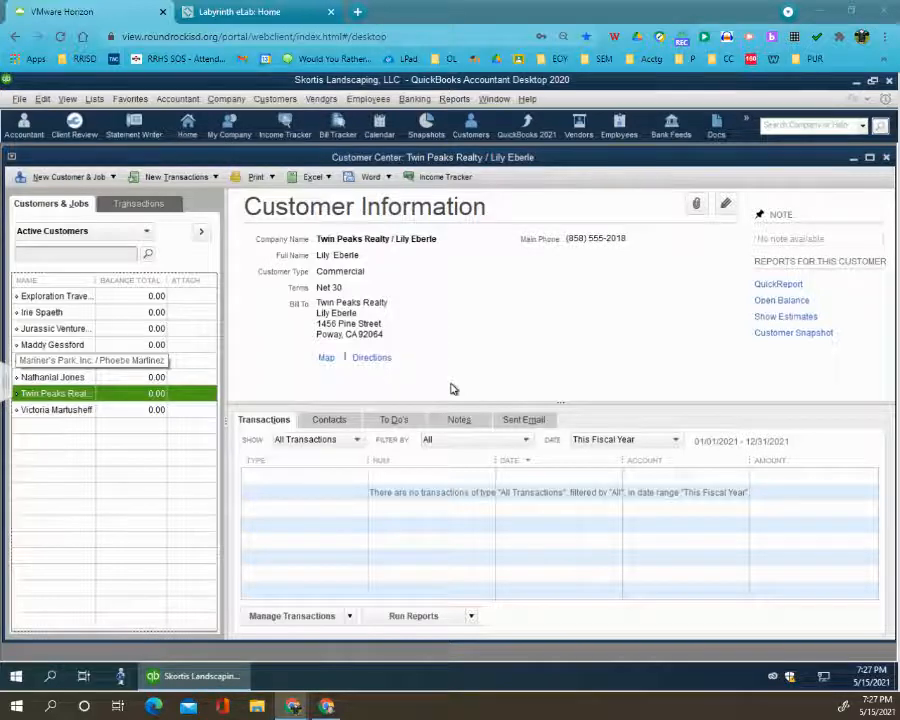
- Close the Customer Center and open the Vendor Center
{"action": "left_click", "coordinate": [886, 160]}
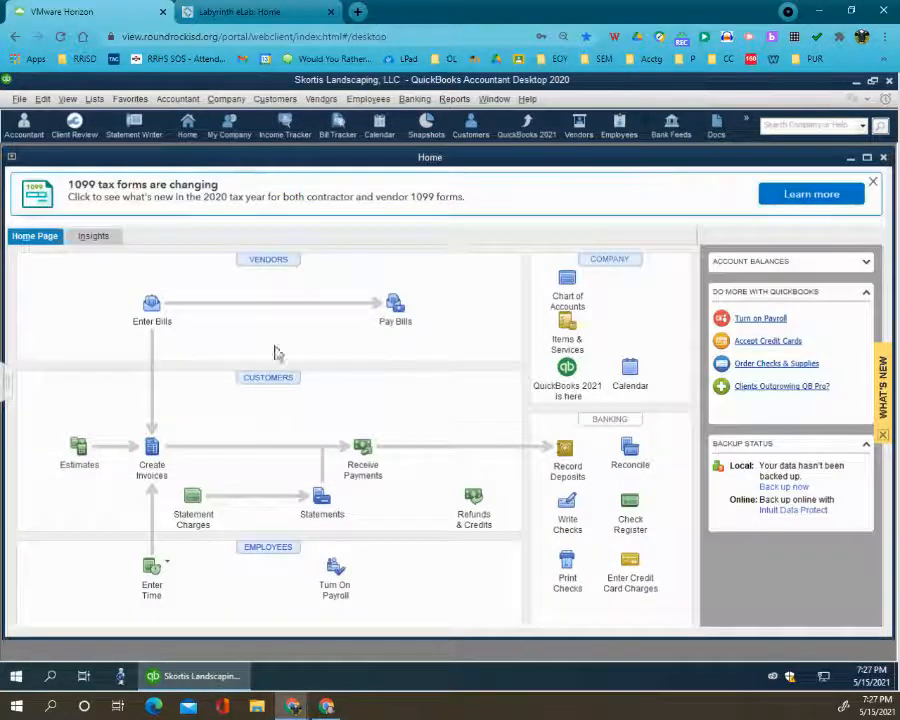
{"action": "left_click", "coordinate": [268, 260]}
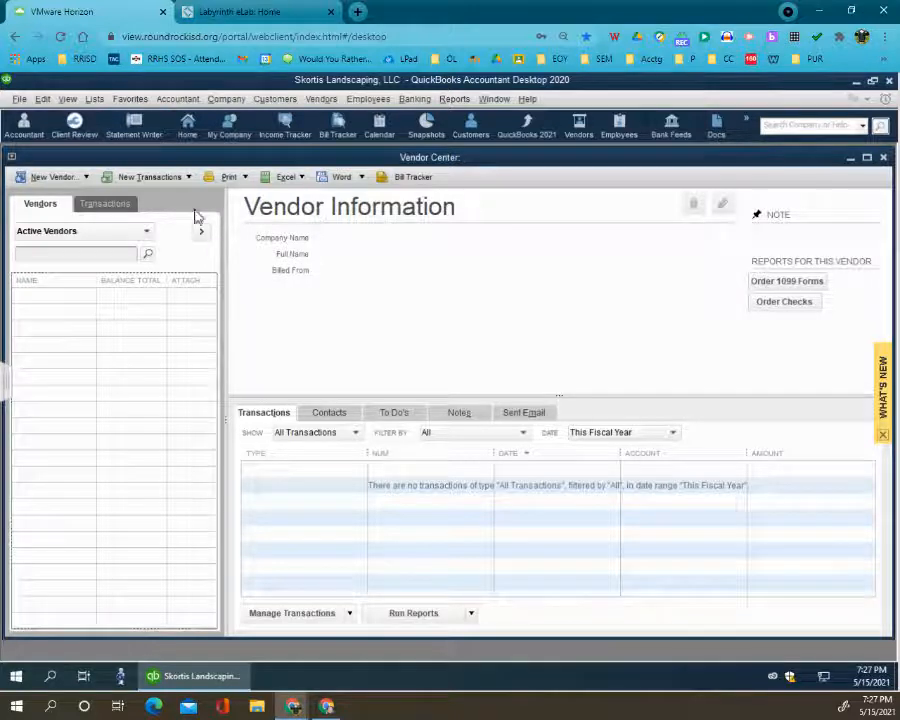
{"action": "left_click", "coordinate": [85, 177]}
{"action": "left_click", "coordinate": [76, 199]}
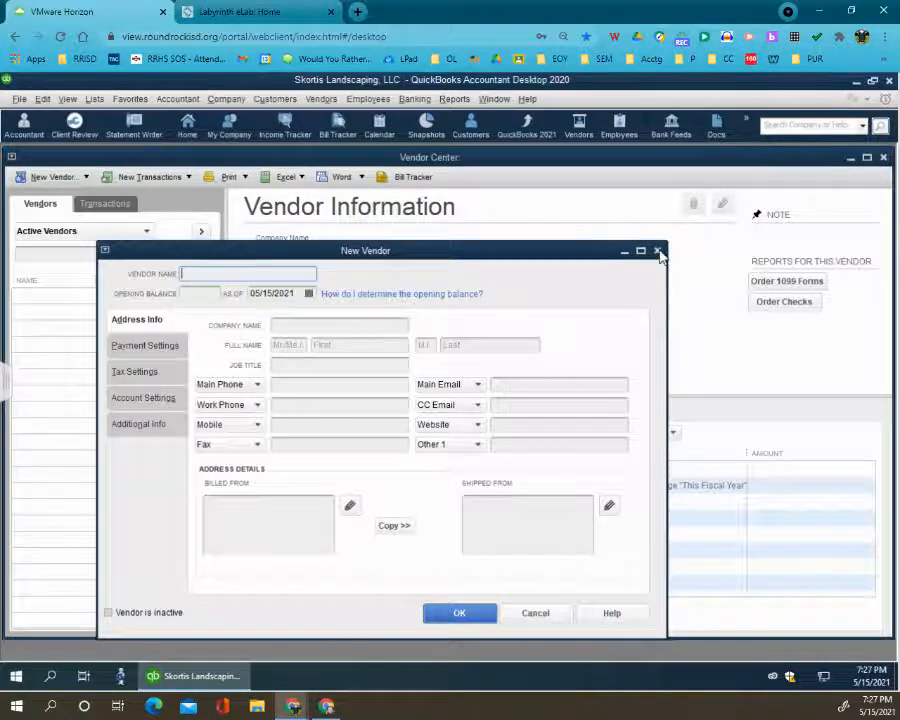
{"action": "left_click", "coordinate": [657, 250]}
- Open the Add/Edit Multiple List Entries window for adding multiple vendors and dismiss the time-saving tip
{"action": "left_click", "coordinate": [60, 179]}
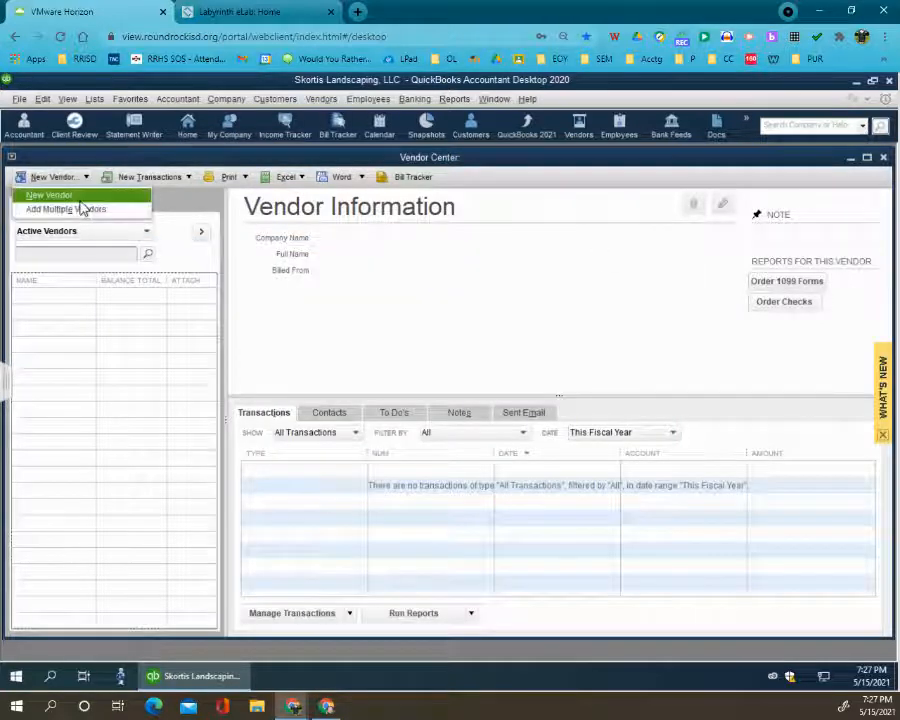
{"action": "left_click", "coordinate": [80, 199]}
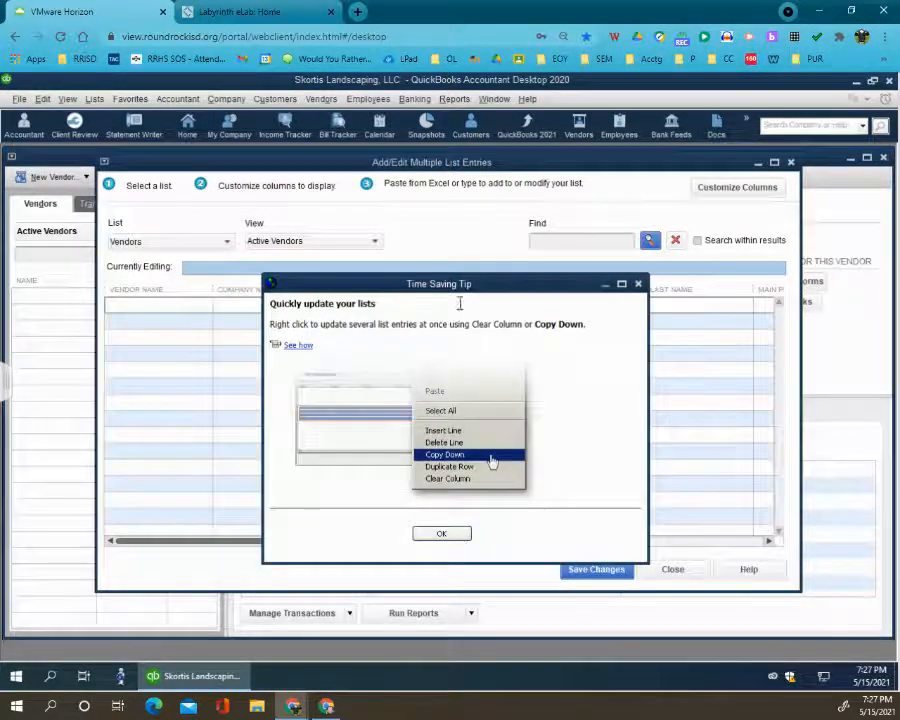
{"action": "left_click", "coordinate": [638, 284]}
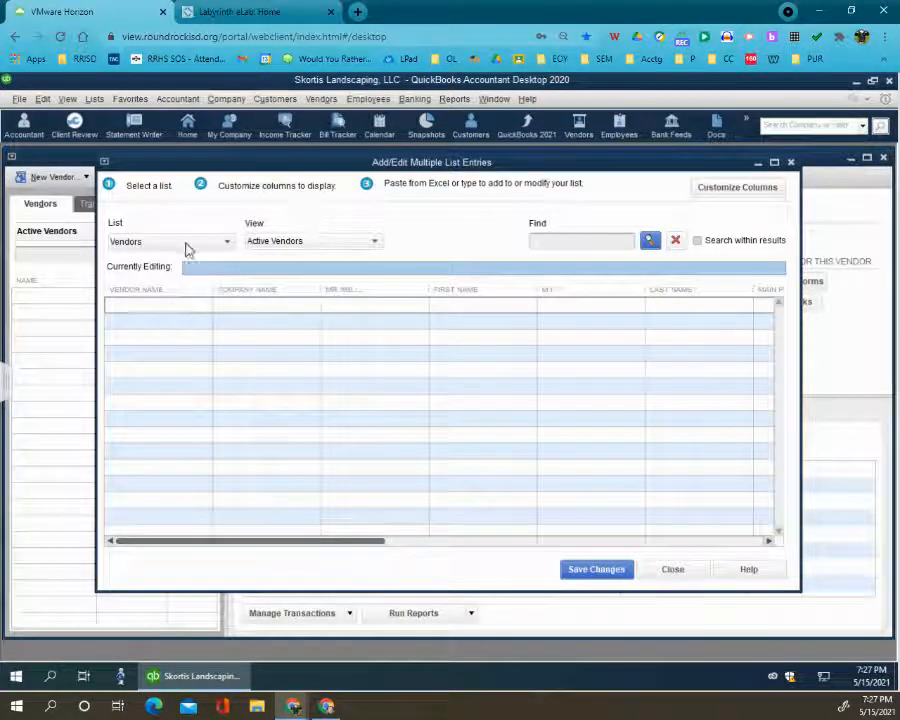
- Start a vendor row for Bark Girls, entering the company and contact name as both vendor name and company name
{"action": "left_click", "coordinate": [150, 309]}
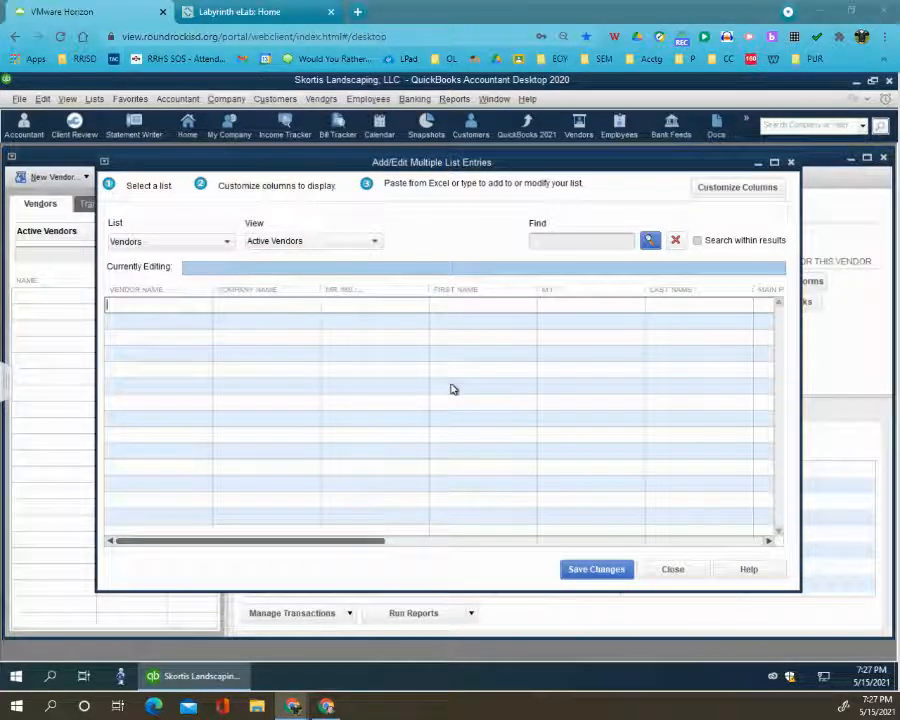
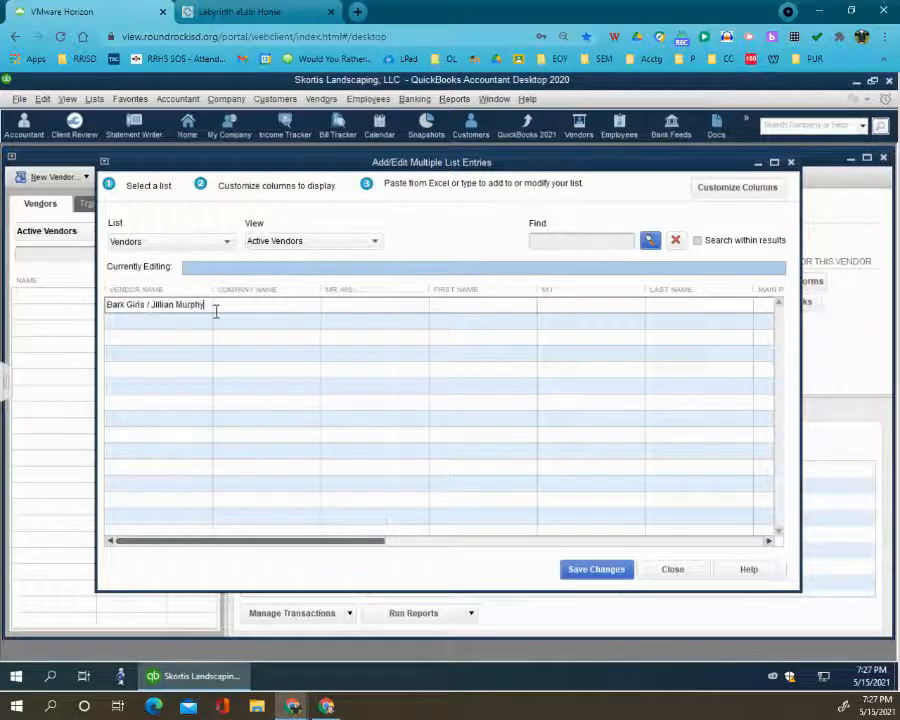
{"action": "key", "text": "Tab"}
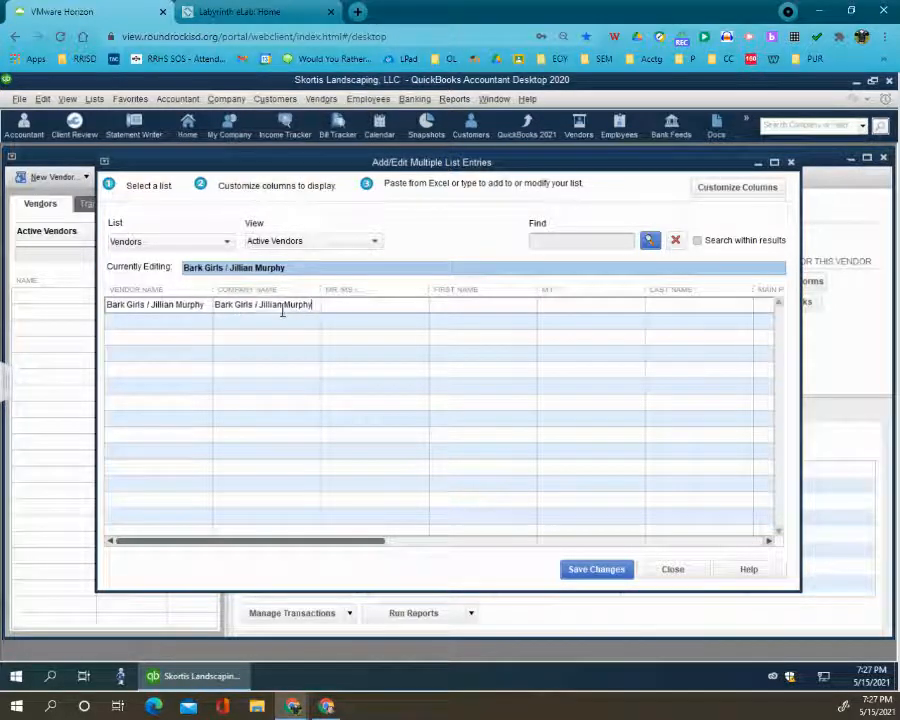
- Split the contact's name from the Bark Girls company name into the row's First Name and Last Name fields
{"action": "left_click_drag", "start_coordinate": [263, 308], "coordinate": [298, 308]}
{"action": "key", "text": "ctrl+c"}
{"action": "left_click", "coordinate": [450, 308]}
{"action": "key", "text": "ctrl+v"}
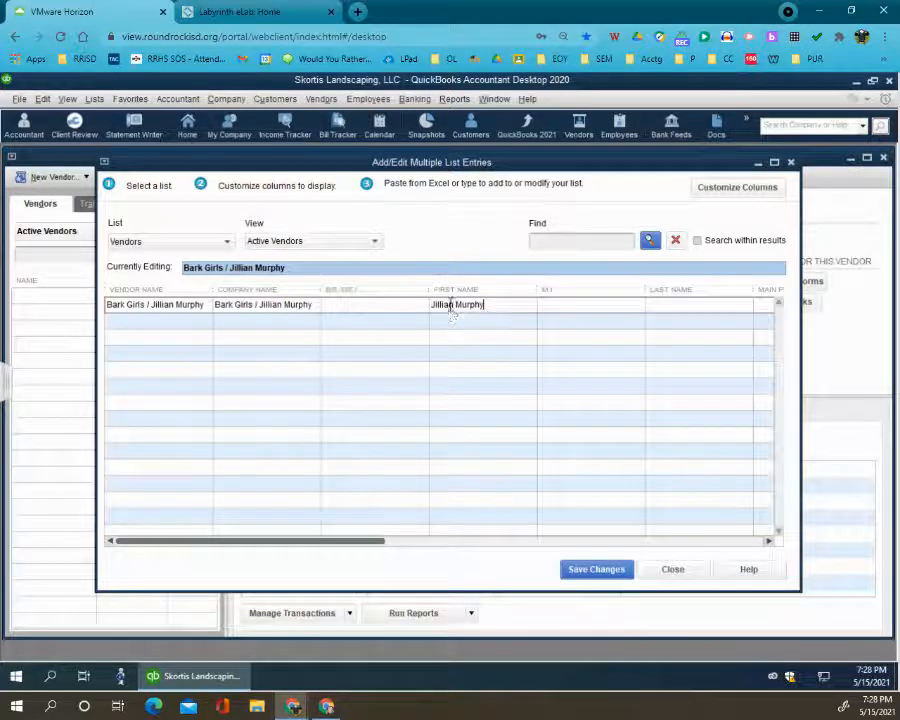
{"action": "left_click_drag", "start_coordinate": [455, 307], "coordinate": [534, 303]}
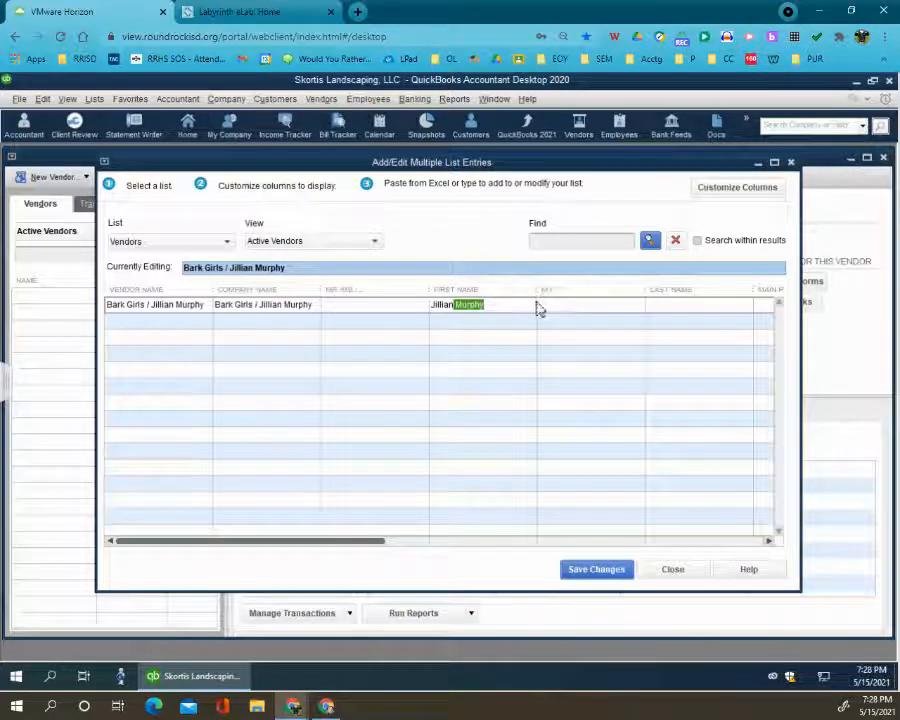
{"action": "key", "text": "ctrl+x"}
{"action": "left_click", "coordinate": [674, 311]}
{"action": "key", "text": "ctrl+v"}
{"action": "key", "text": "Tab"}
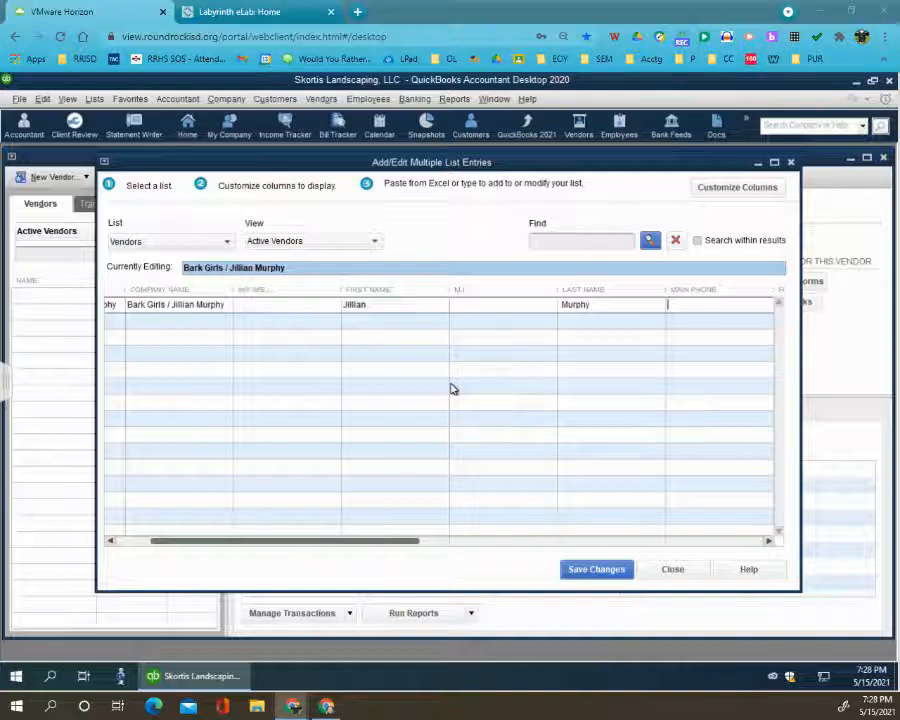
- Enter the main phone number and the street address in Address 1 for Bark Girls, leaving the remaining address fields blank
{"action": "key", "text": "ctrl+v"}
{"action": "key", "text": "Tab"}
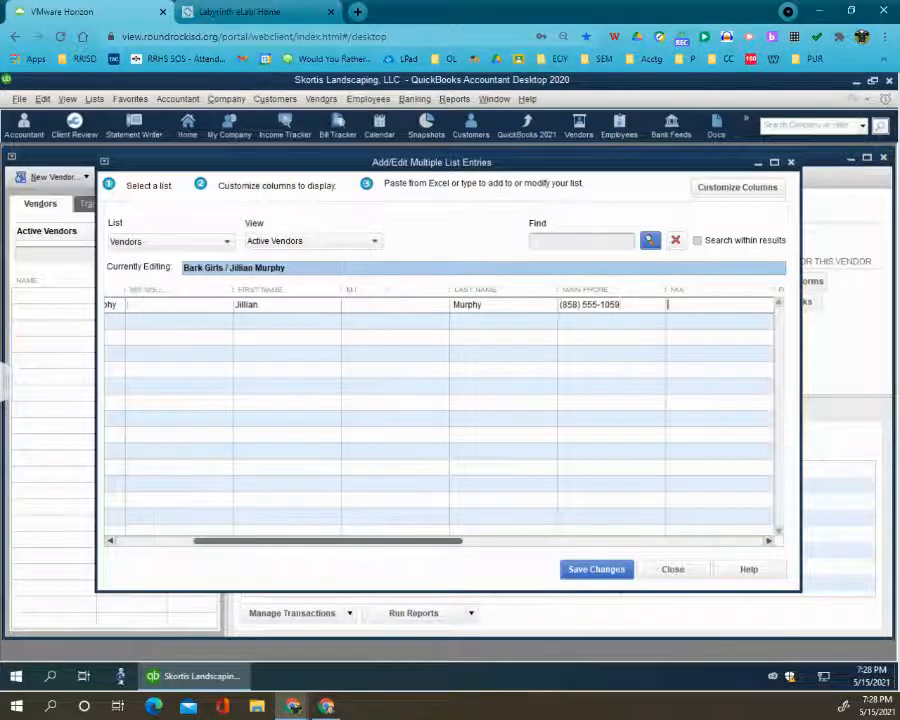
{"action": "key", "text": "Tab"}
{"action": "key", "text": "Tab"}
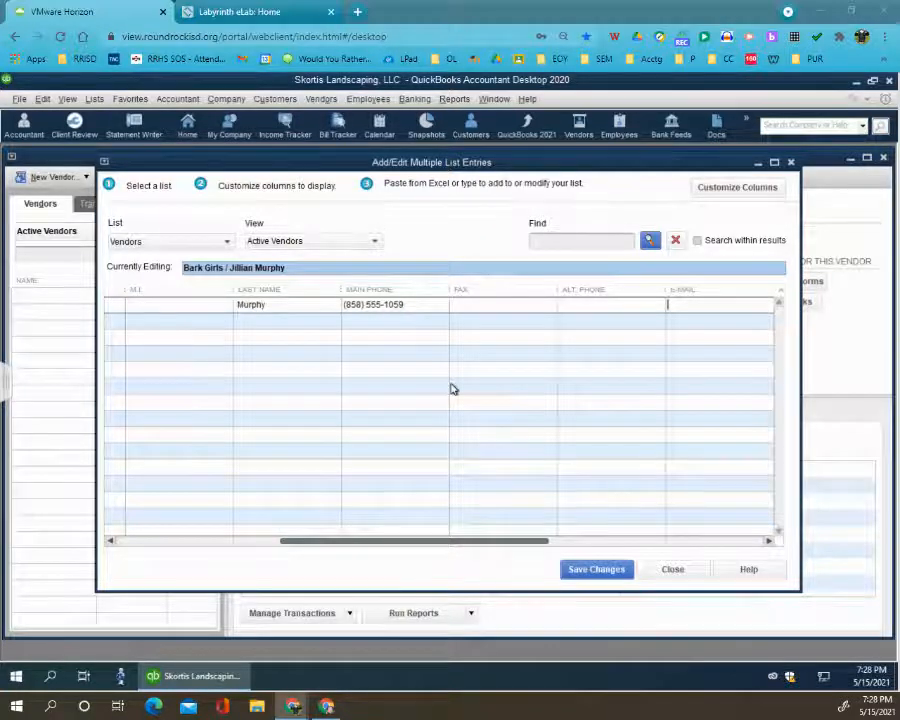
{"action": "key", "text": "Tab"}
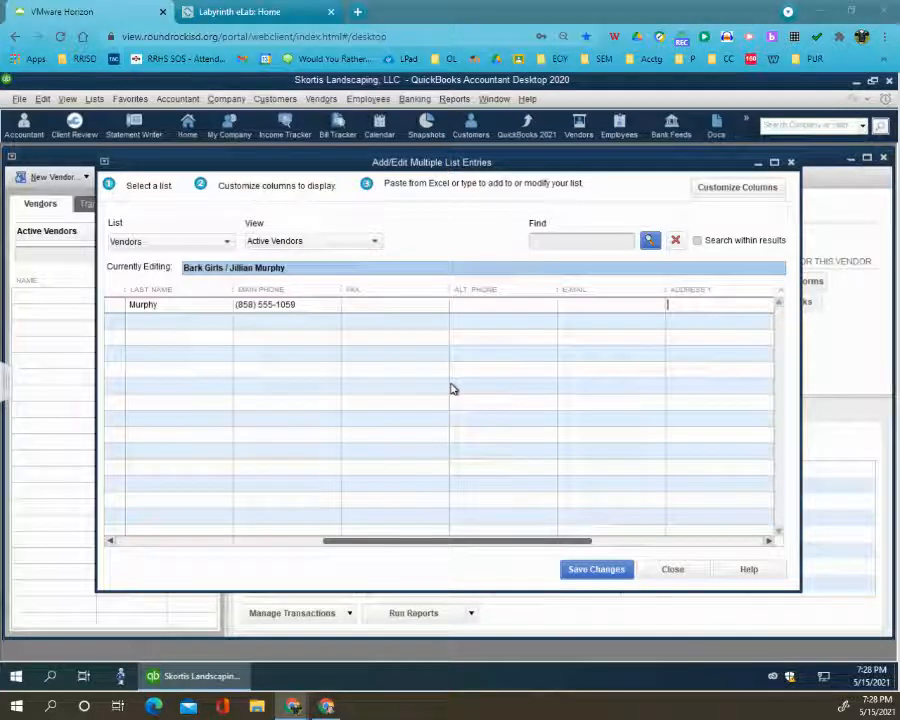
{"action": "key", "text": "ctrl+v"}
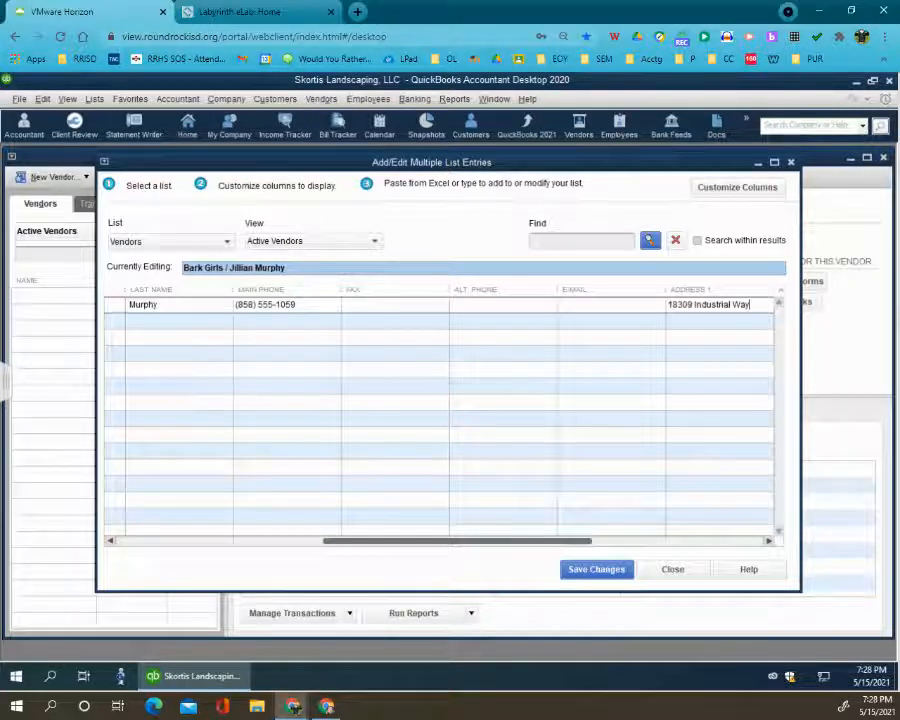
{"action": "key", "text": "Tab"}
{"action": "key", "text": "Tab"}
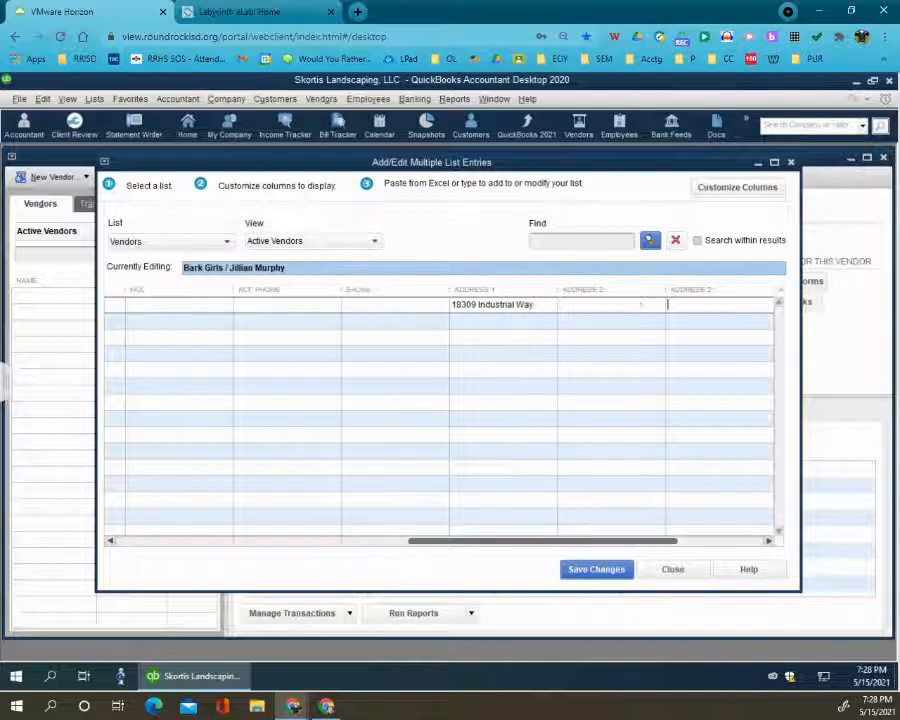
{"action": "key", "text": "Tab"}
{"action": "key", "text": "Tab"}
{"action": "key", "text": "Tab"}
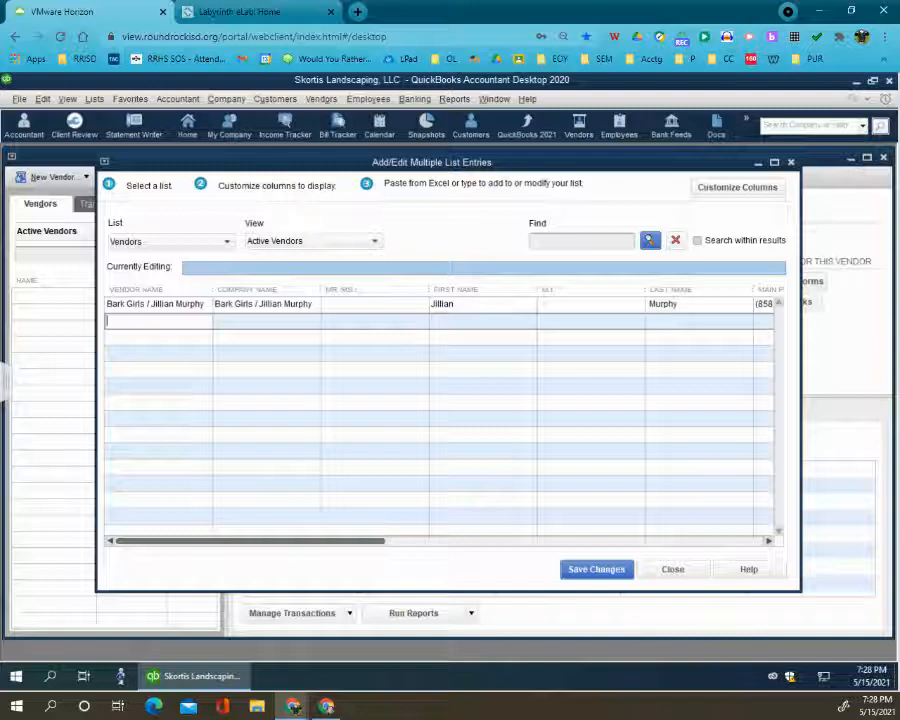
- Return to the Bark Girls row and look through its phone and address columns up to Address 2
{"action": "left_click", "coordinate": [683, 295]}
{"action": "left_click", "coordinate": [683, 304]}
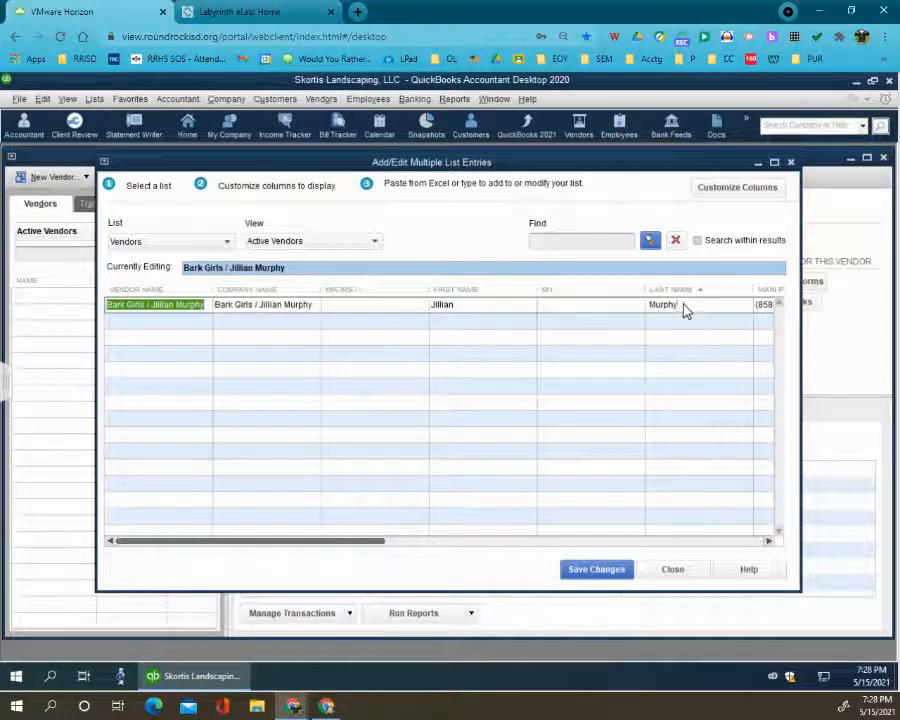
{"action": "left_click", "coordinate": [682, 292]}
{"action": "left_click", "coordinate": [679, 304]}
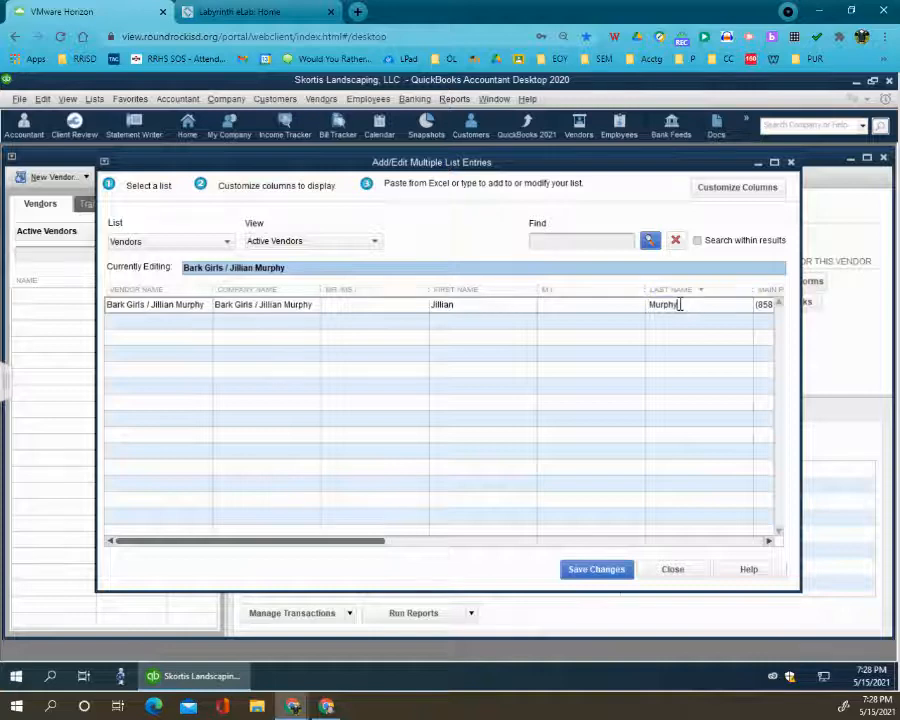
{"action": "key", "text": "Tab"}
{"action": "key", "text": "Tab"}
{"action": "key", "text": "Tab"}
{"action": "key", "text": "Tab"}
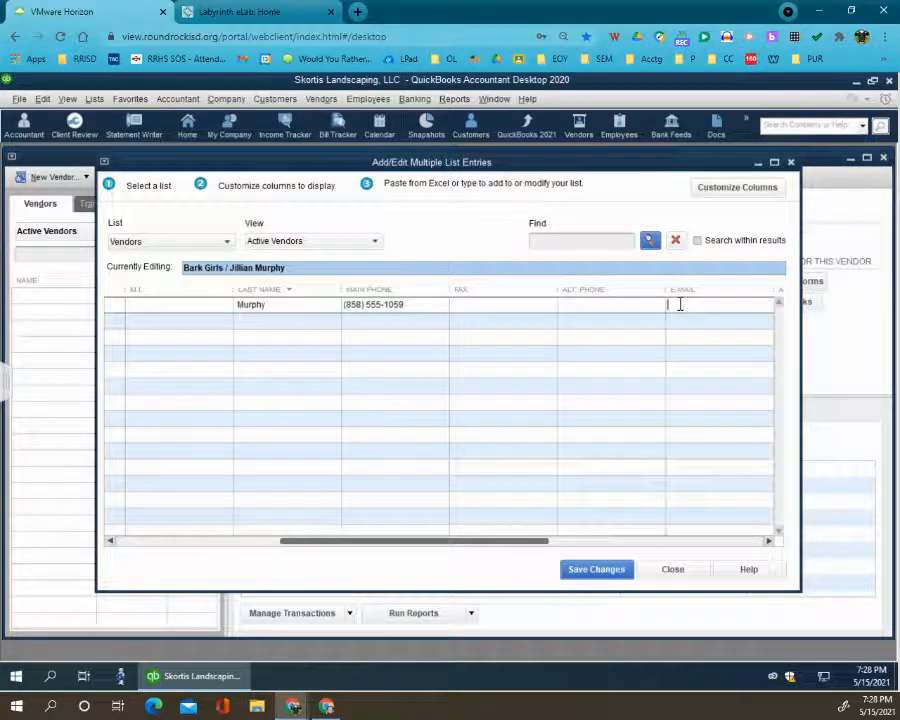
{"action": "key", "text": "Tab"}
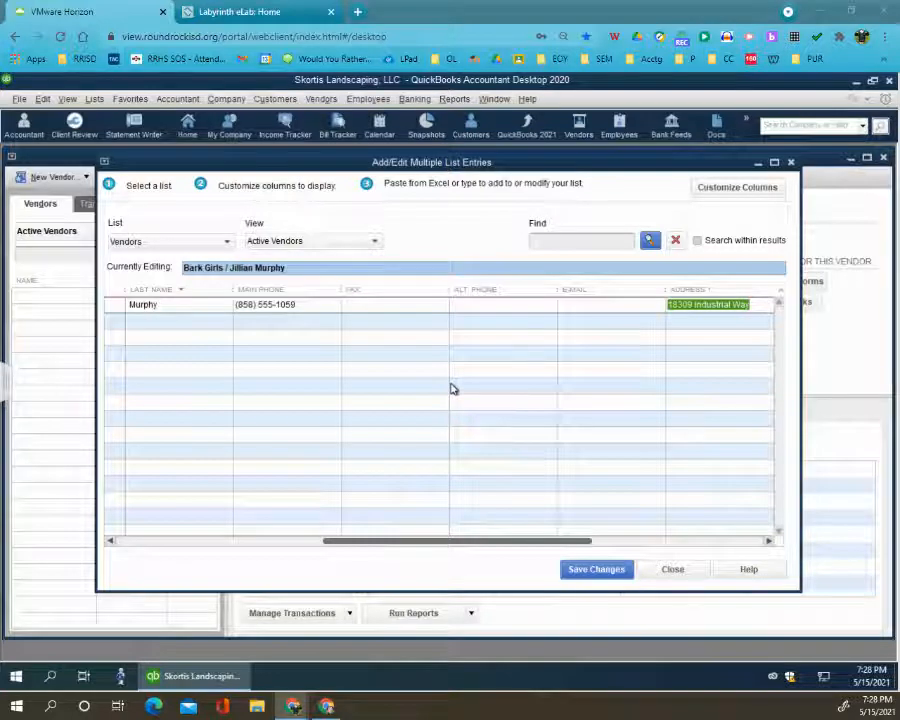
{"action": "left_click", "coordinate": [751, 304]}
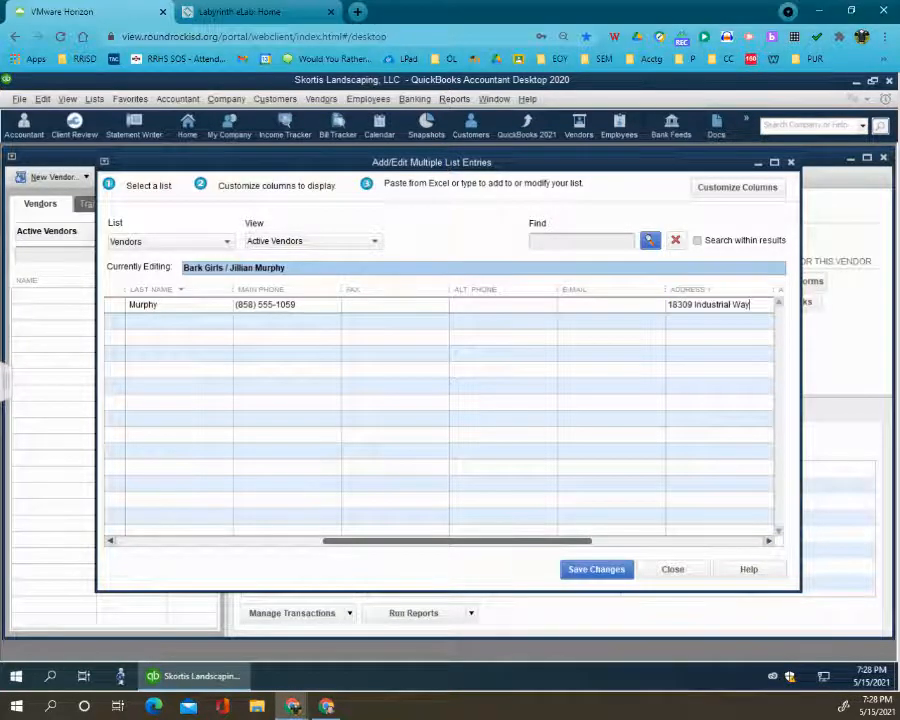
{"action": "key", "text": "Tab"}
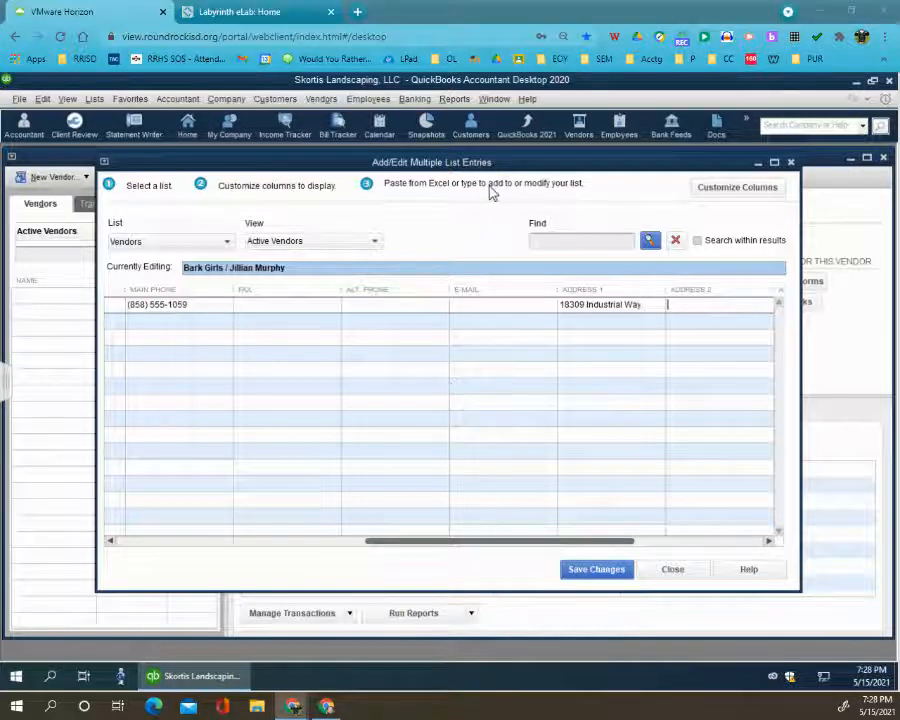
- Save the multiple-vendor list entries and open the Bark Girls record for editing from the Vendor Center
{"action": "left_click_drag", "start_coordinate": [610, 543], "coordinate": [715, 560]}
{"action": "left_click", "coordinate": [612, 574]}
{"action": "left_click", "coordinate": [443, 263]}
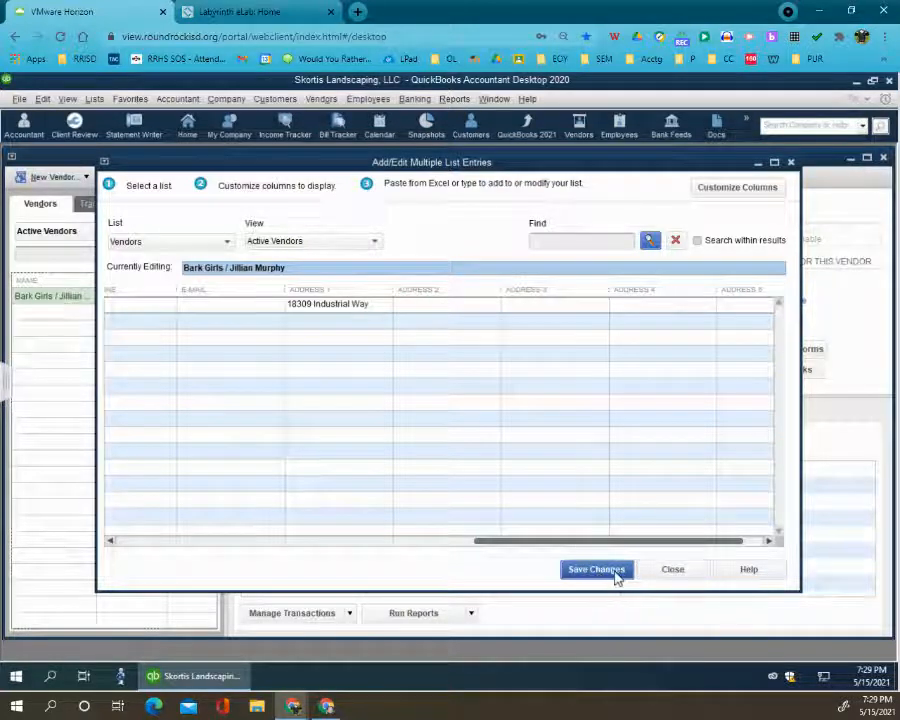
{"action": "left_click", "coordinate": [673, 570]}
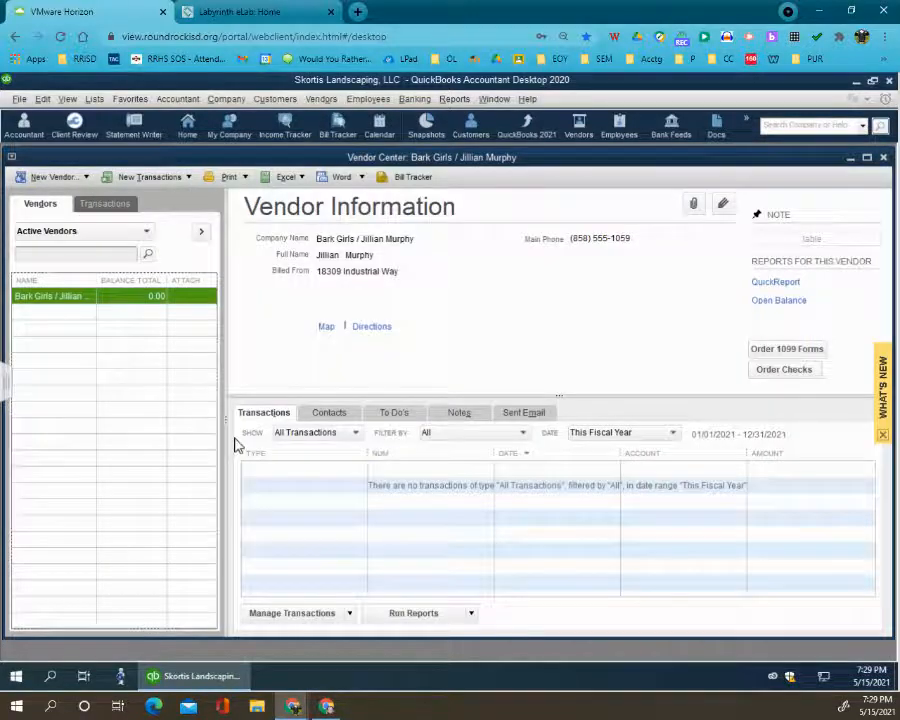
{"action": "double_click", "coordinate": [44, 295]}
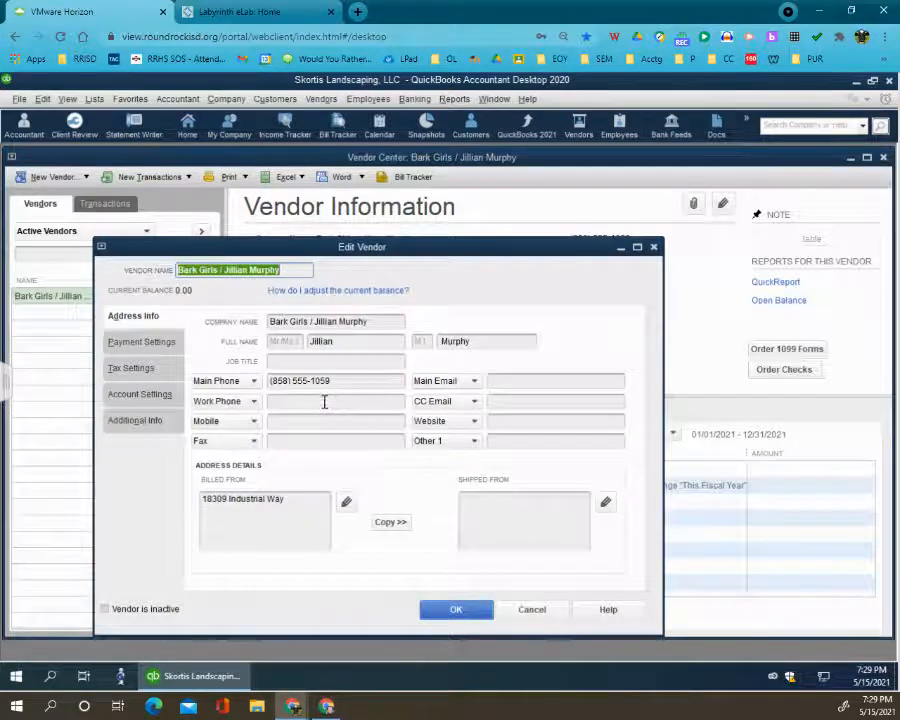
{"action": "left_click", "coordinate": [296, 517]}
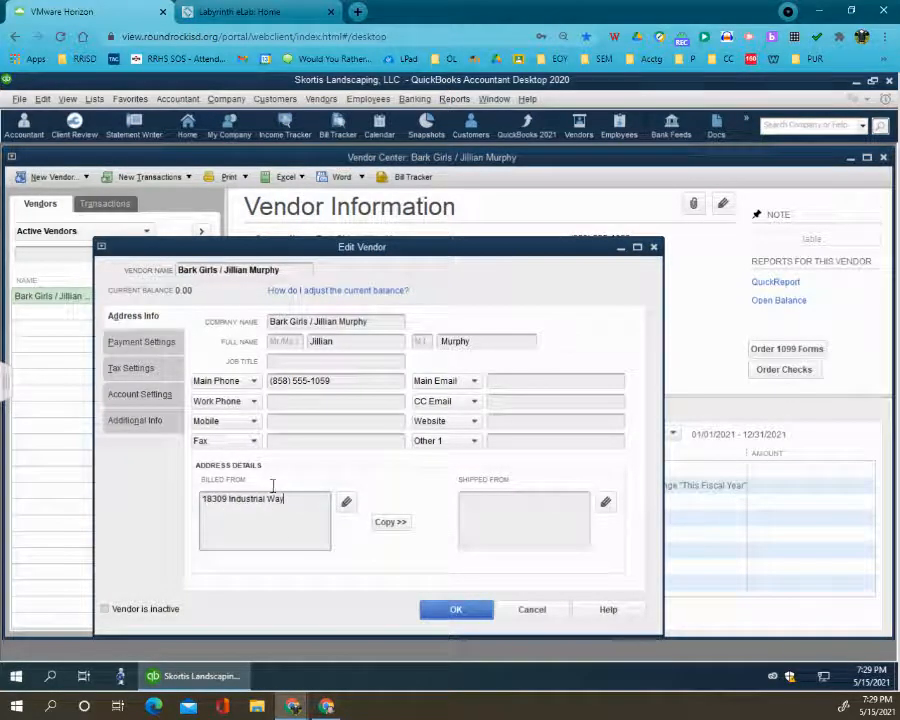
{"action": "left_click_drag", "start_coordinate": [378, 321], "coordinate": [258, 316]}
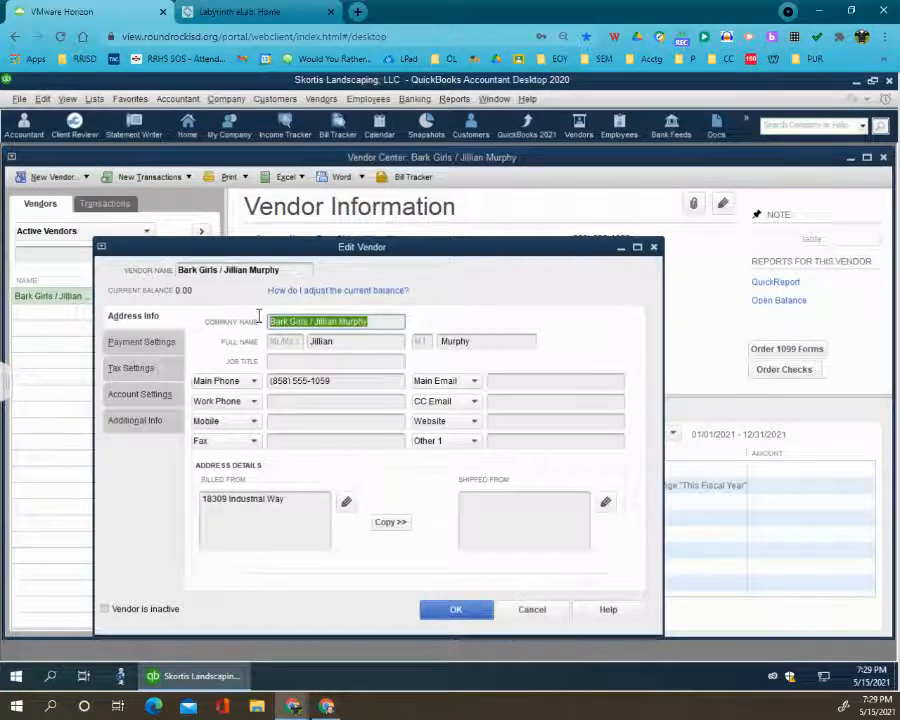
{"action": "left_click", "coordinate": [205, 499]}
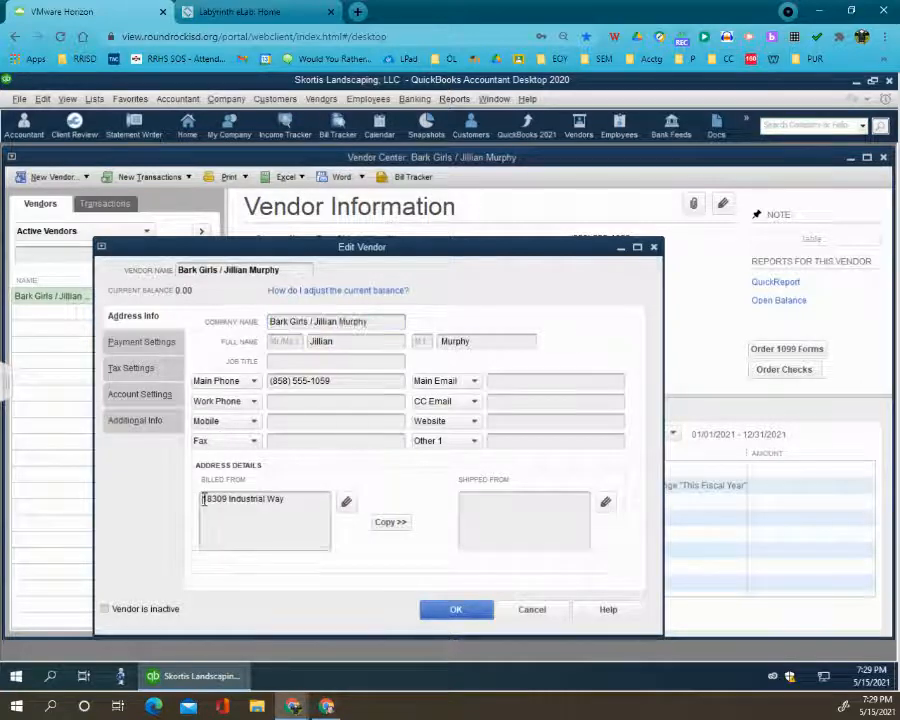
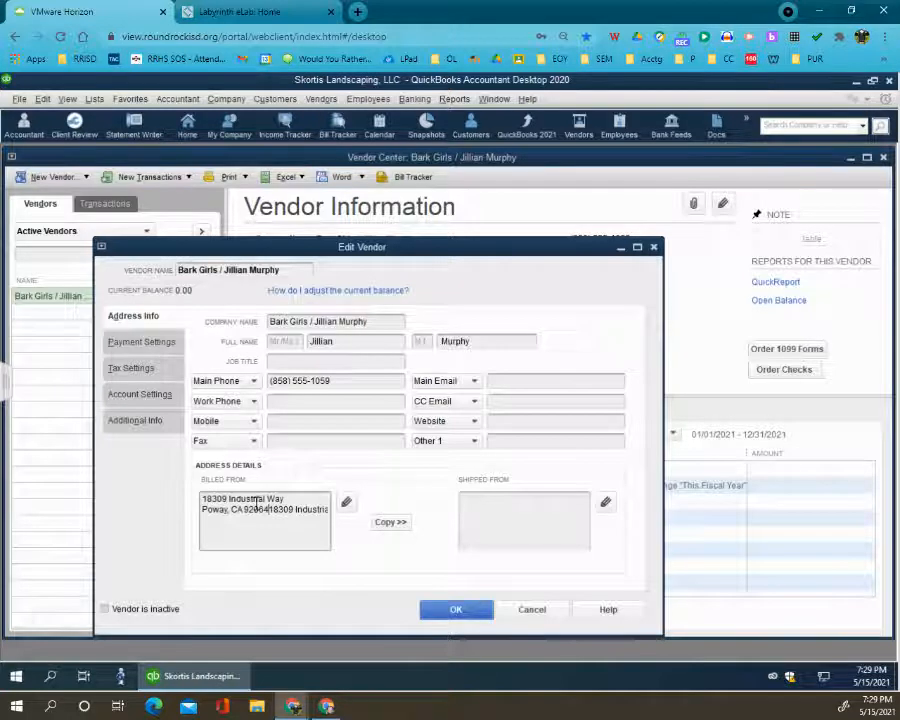
{"action": "key", "text": "ctrl+z"}
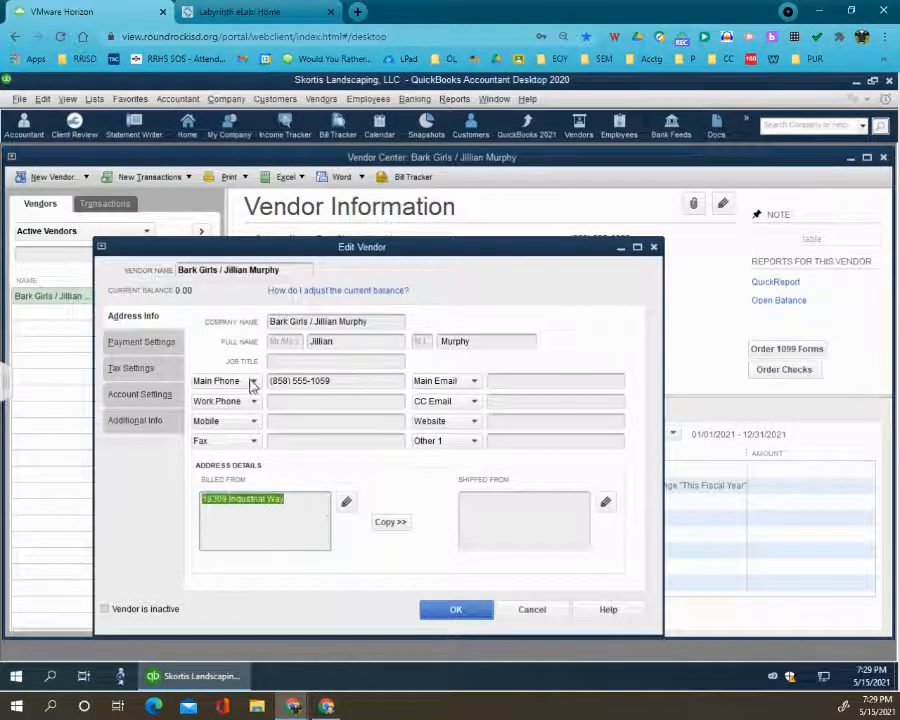
- Replace the Billed From address with the Bark Girls company name and the contact's name on separate lines
{"action": "double_click", "coordinate": [256, 269]}
{"action": "left_click", "coordinate": [308, 320]}
{"action": "double_click", "coordinate": [298, 320]}
{"action": "left_click", "coordinate": [310, 322]}
{"action": "left_click_drag", "start_coordinate": [370, 321], "coordinate": [268, 328]}
{"action": "key", "text": "ctrl+c"}
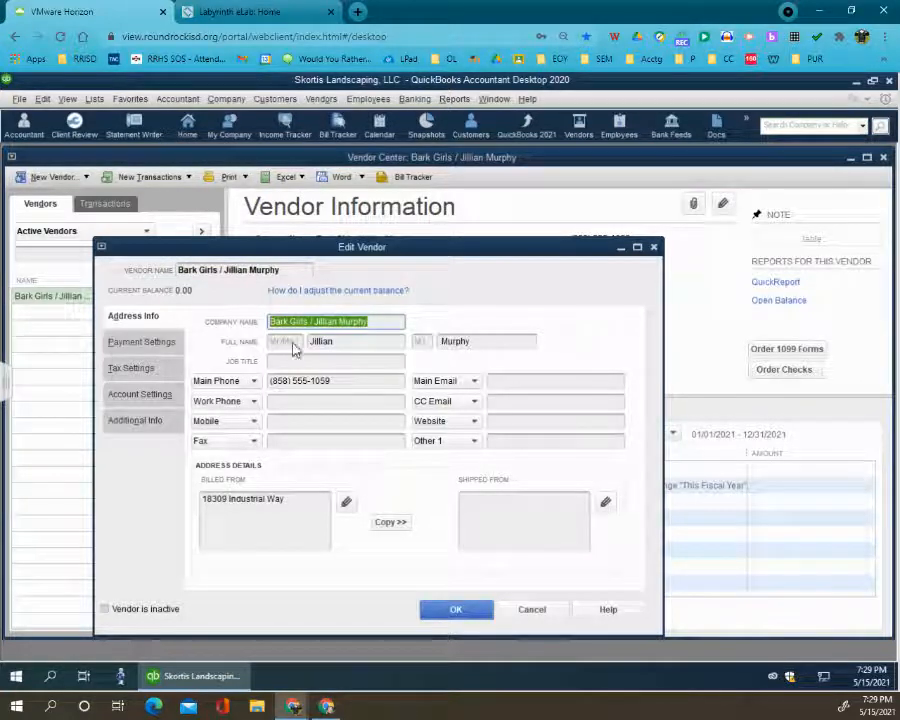
{"action": "left_click", "coordinate": [268, 499]}
{"action": "left_click_drag", "start_coordinate": [284, 499], "coordinate": [148, 494]}
{"action": "key", "text": "ctrl+v"}
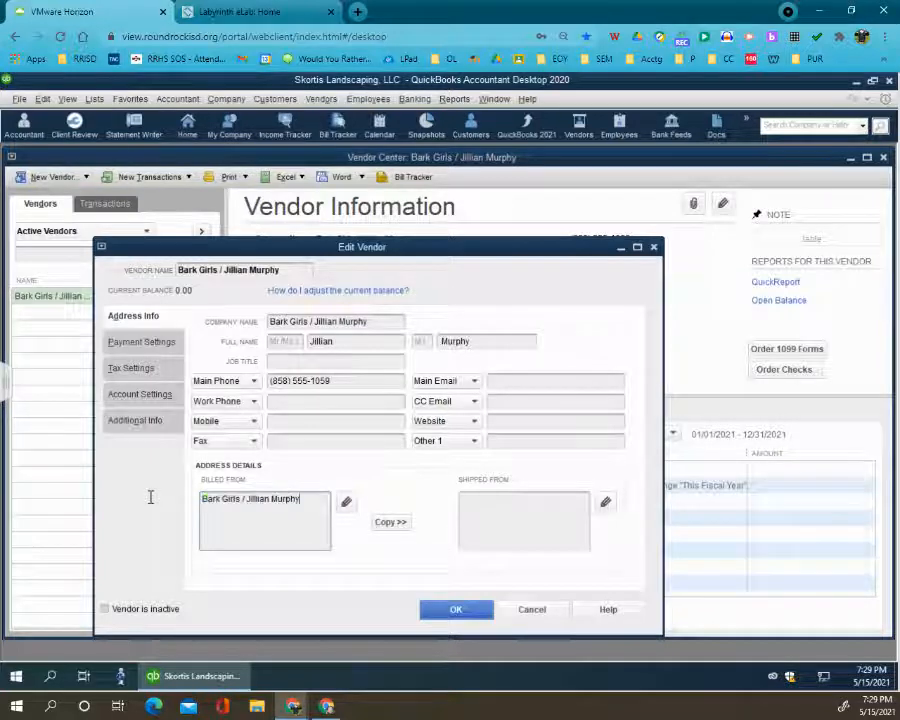
{"action": "key", "text": "Return"}
{"action": "left_click", "coordinate": [266, 509]}
{"action": "key", "text": "Return"}
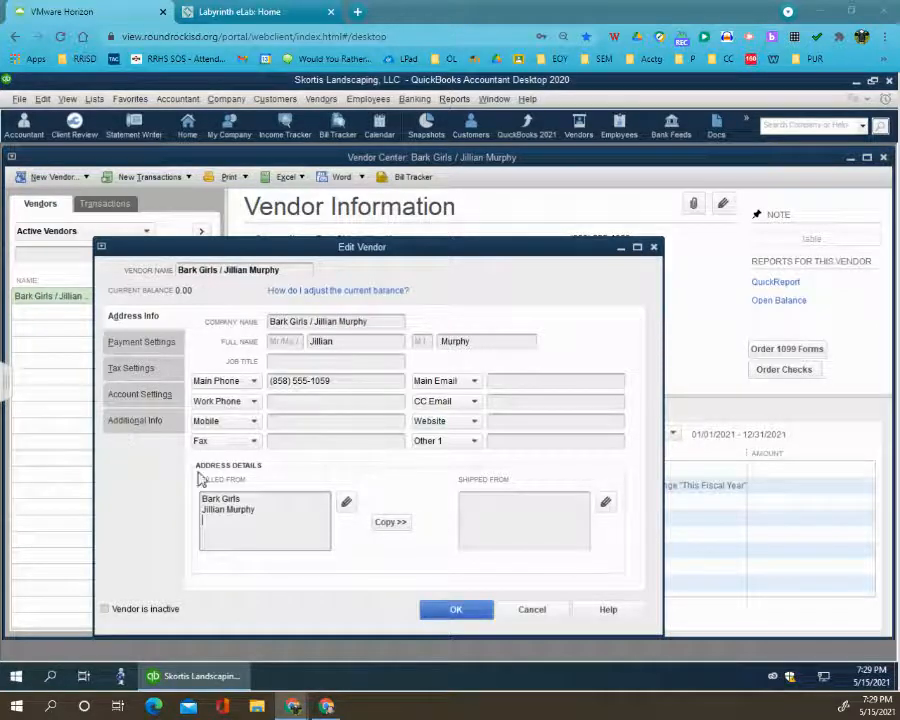
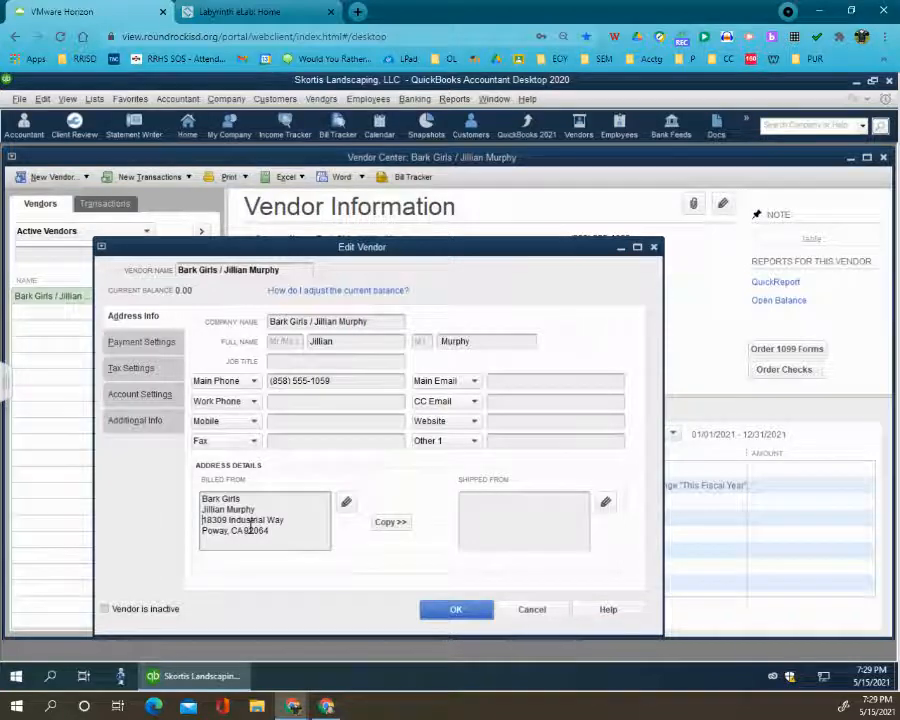
- Add the street and city lines to the Bark Girls Billed From address and copy it to Shipped From
{"action": "left_click", "coordinate": [390, 521]}
{"action": "left_click", "coordinate": [570, 240]}
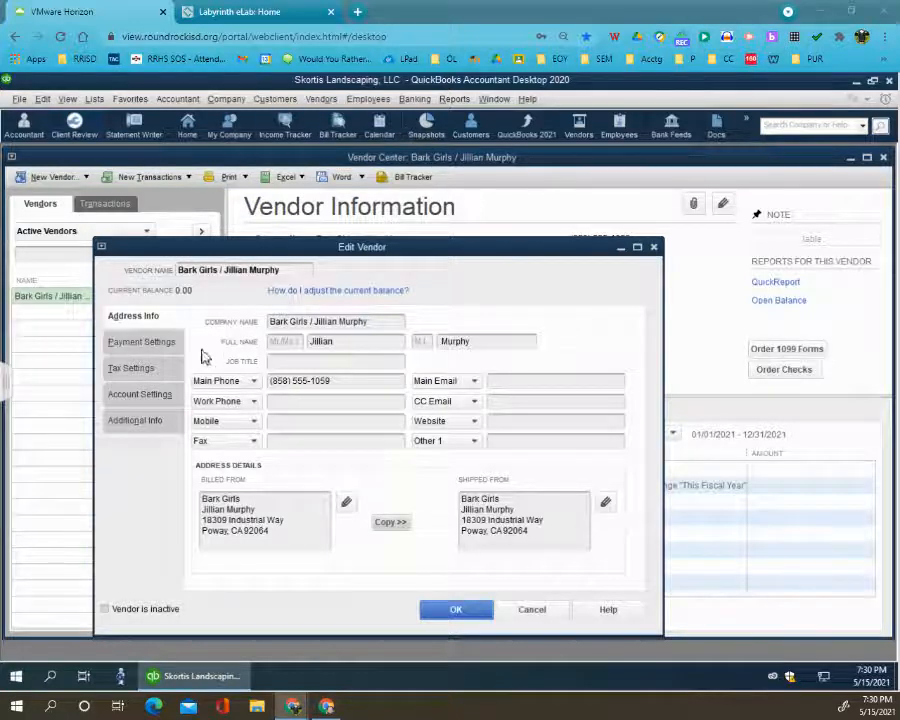
- Enter the Bark Girls vendor account number and set the payment terms to Due on receipt
{"action": "left_click", "coordinate": [155, 347]}
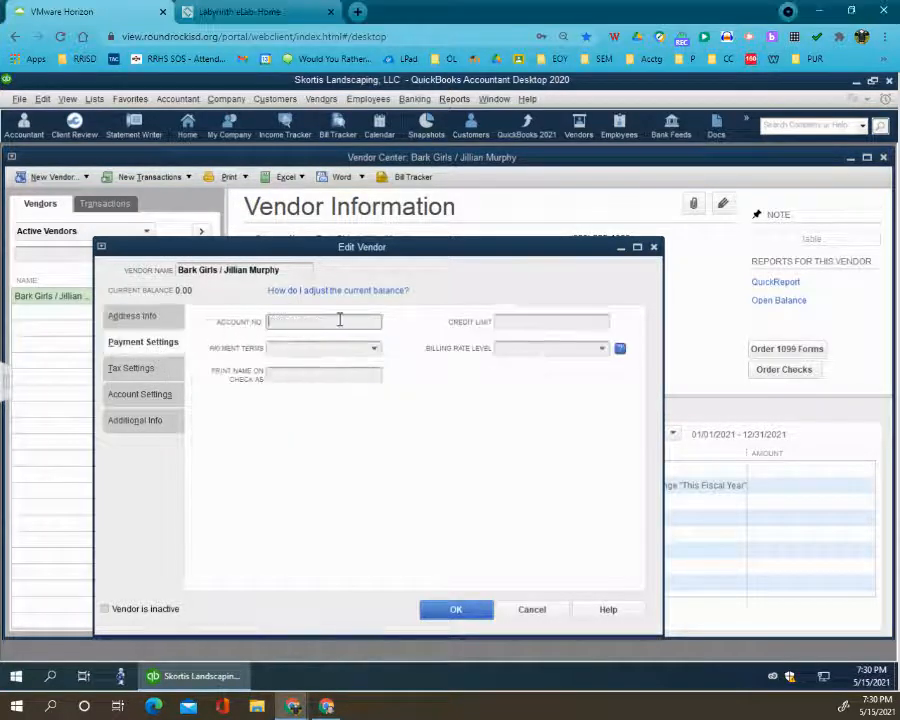
{"action": "type", "text": "PE-734"}
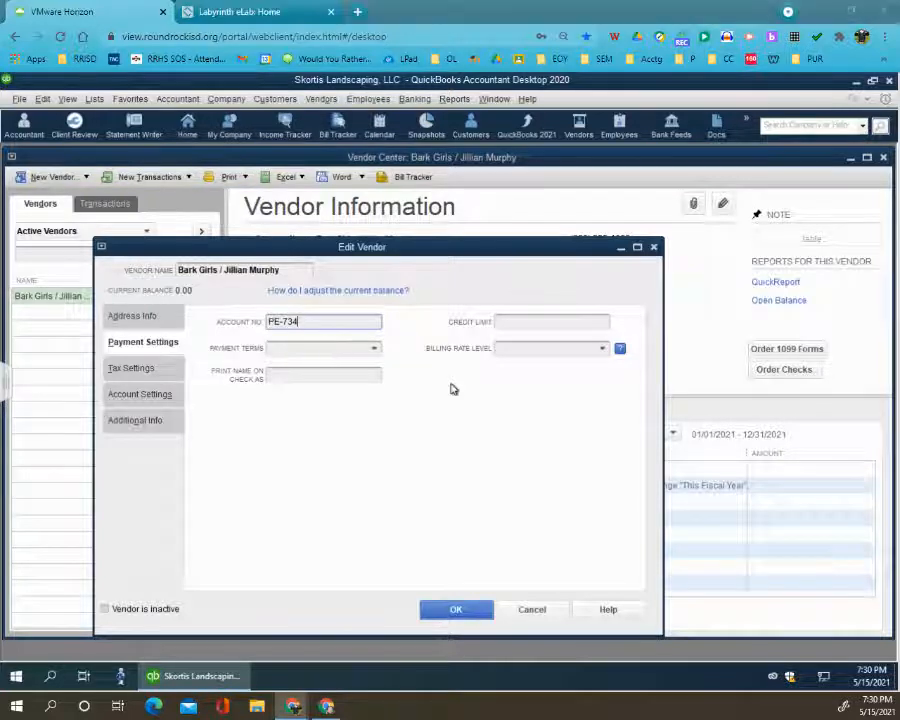
{"action": "left_click", "coordinate": [372, 352]}
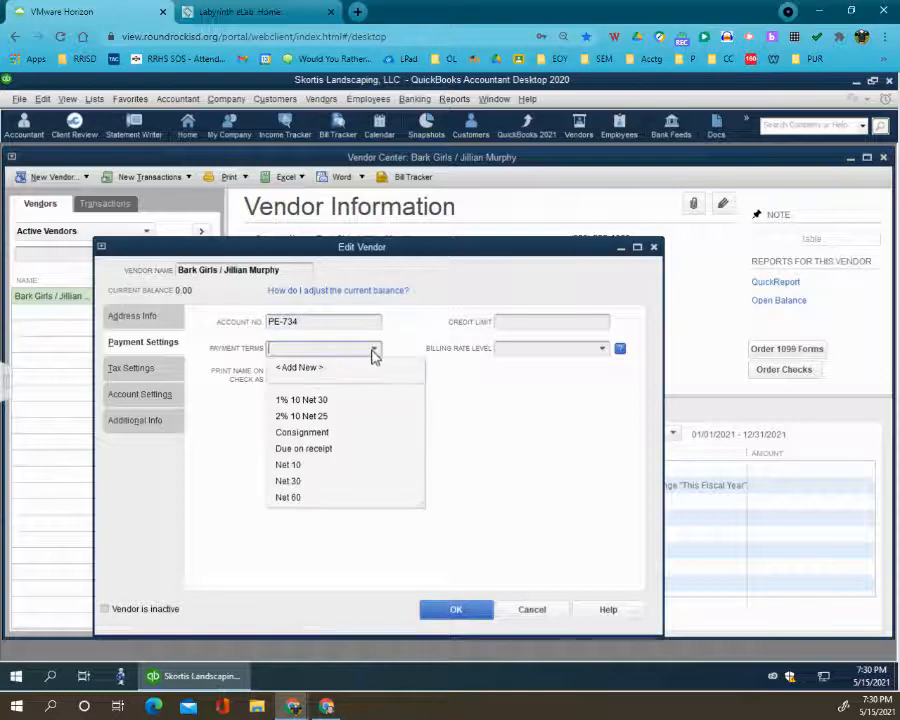
{"action": "left_click", "coordinate": [323, 449]}
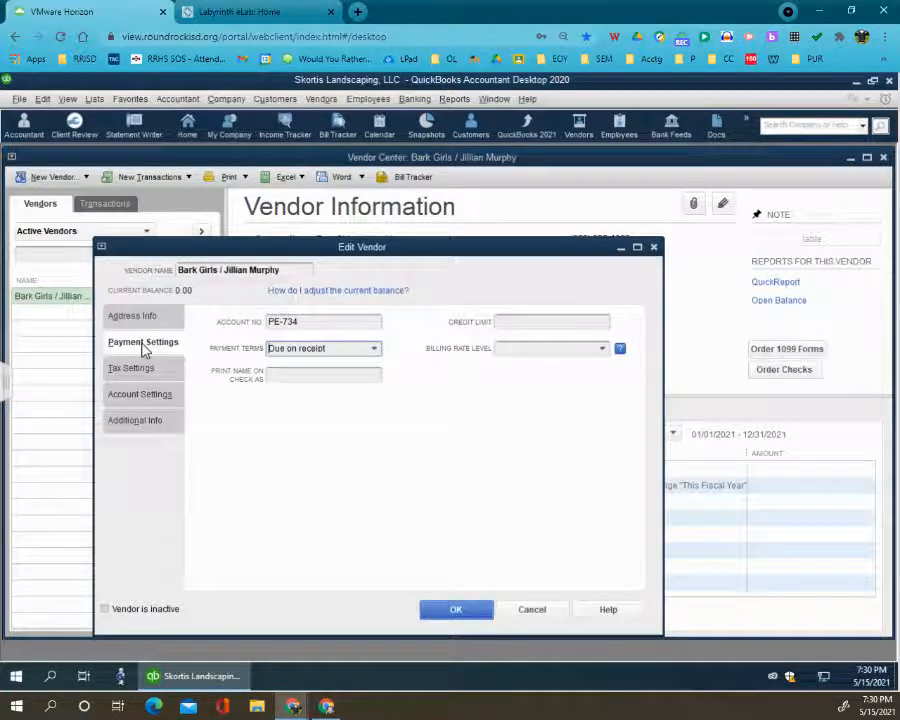
{"action": "left_click", "coordinate": [160, 395]}
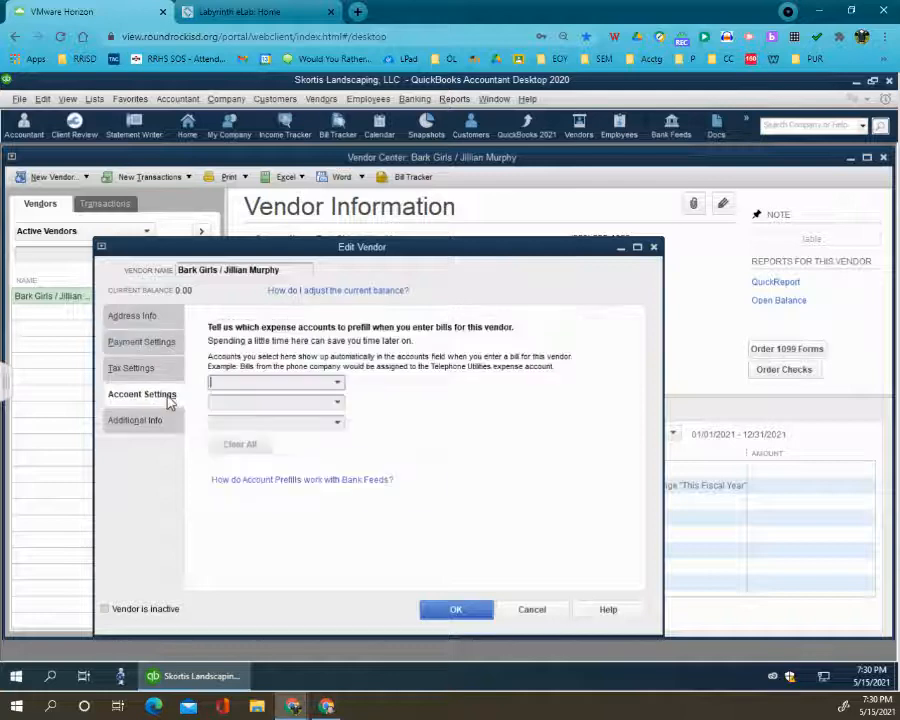
{"action": "left_click", "coordinate": [338, 382]}
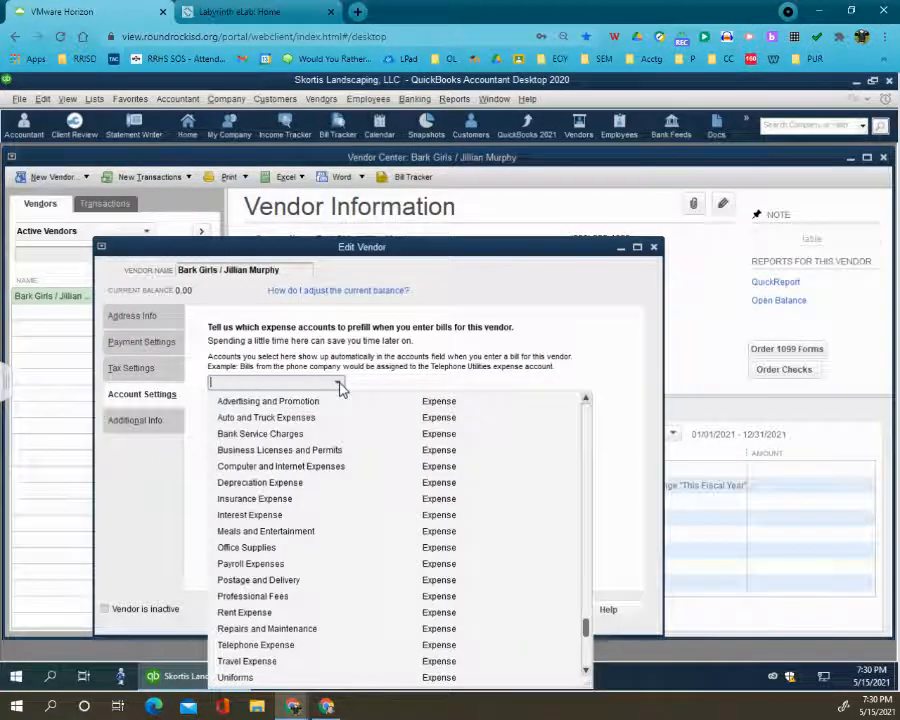
{"action": "type", "text": "su"}
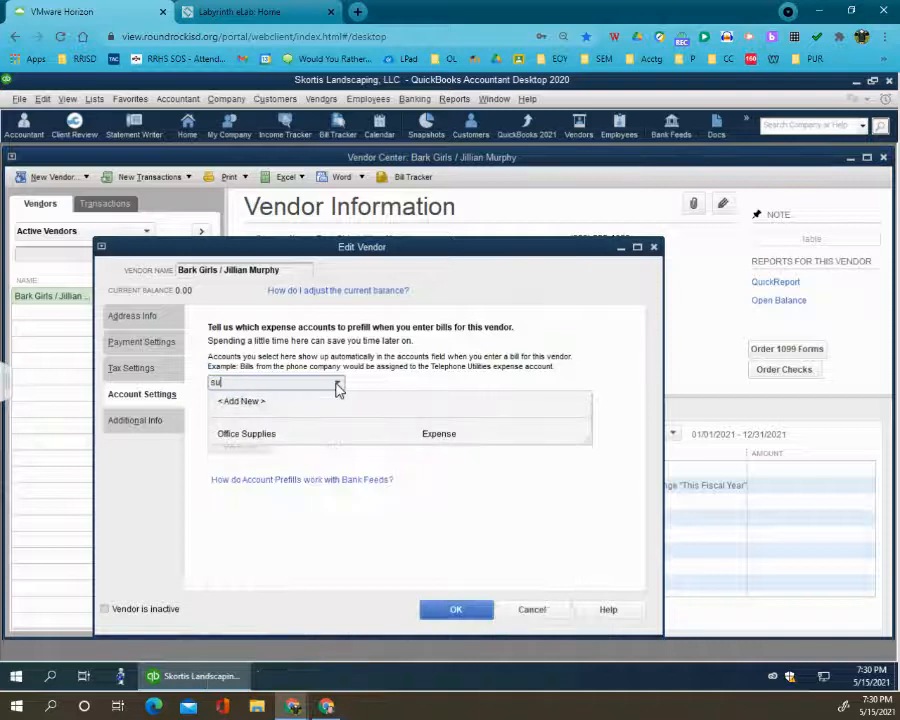
{"action": "type", "text": "pp"}
{"action": "key", "text": "BackSpace"}
{"action": "key", "text": "BackSpace"}
{"action": "key", "text": "BackSpace"}
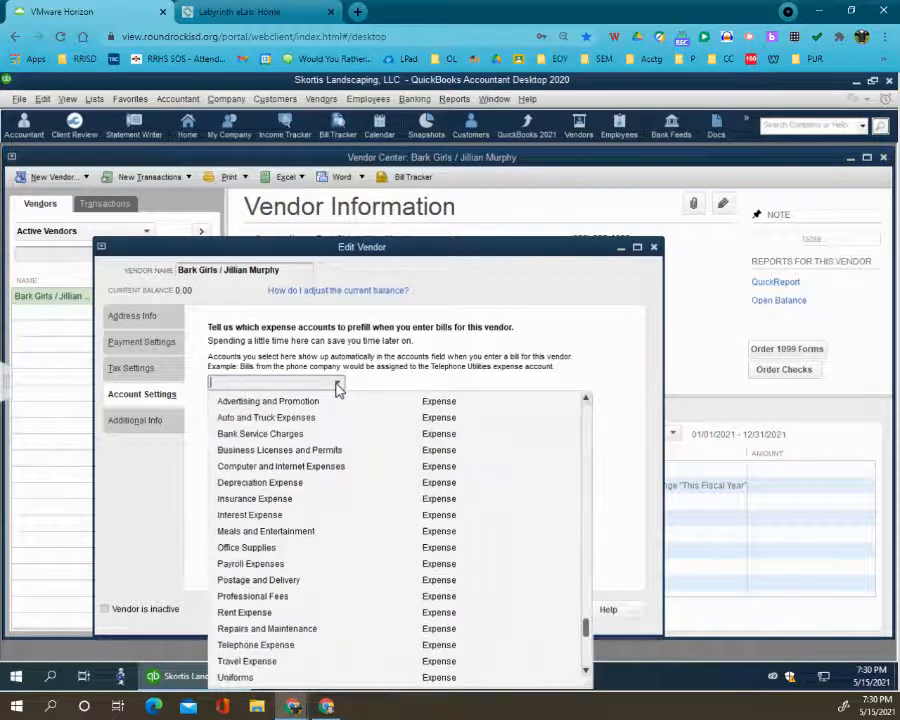
{"action": "type", "text": "s"}
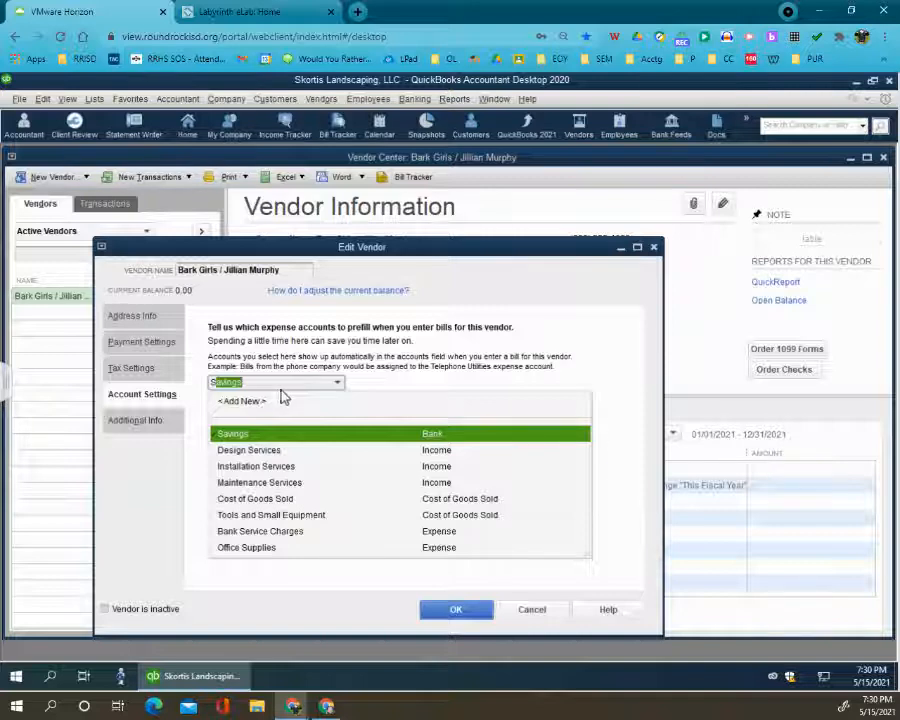
{"action": "key", "text": "BackSpace"}
{"action": "key", "text": "BackSpace"}
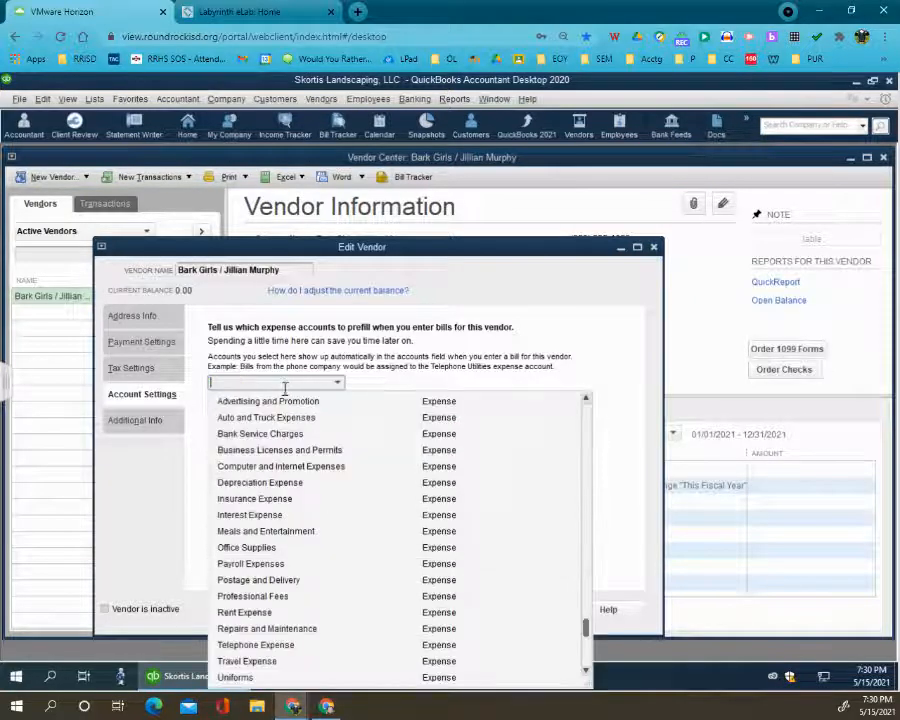
- Set the Bark Girls vendor type to Suppliers and save the vendor record
{"action": "left_click", "coordinate": [150, 420]}
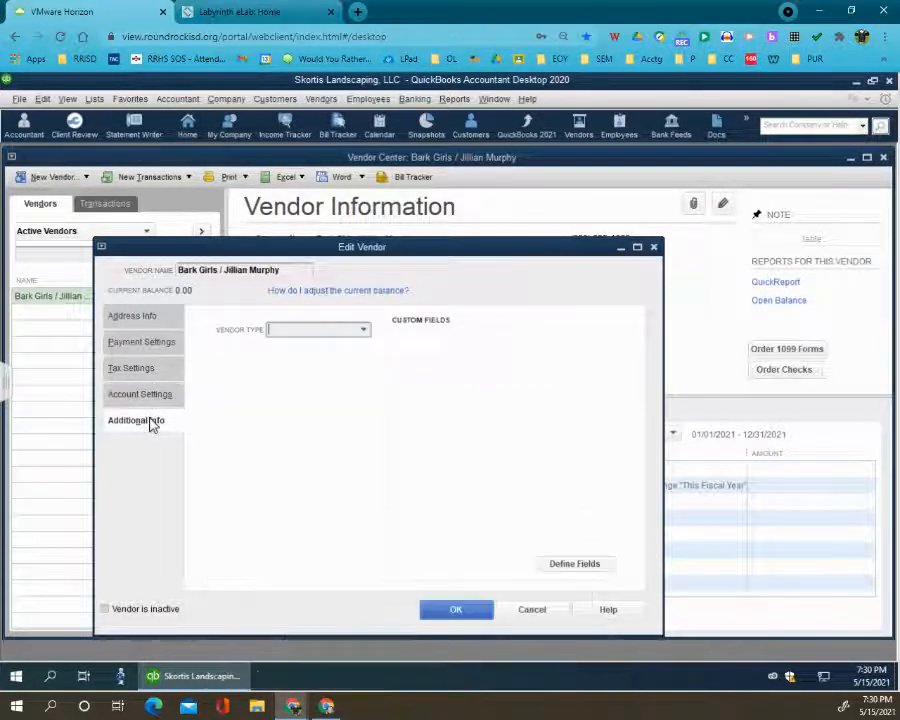
{"action": "left_click", "coordinate": [366, 332]}
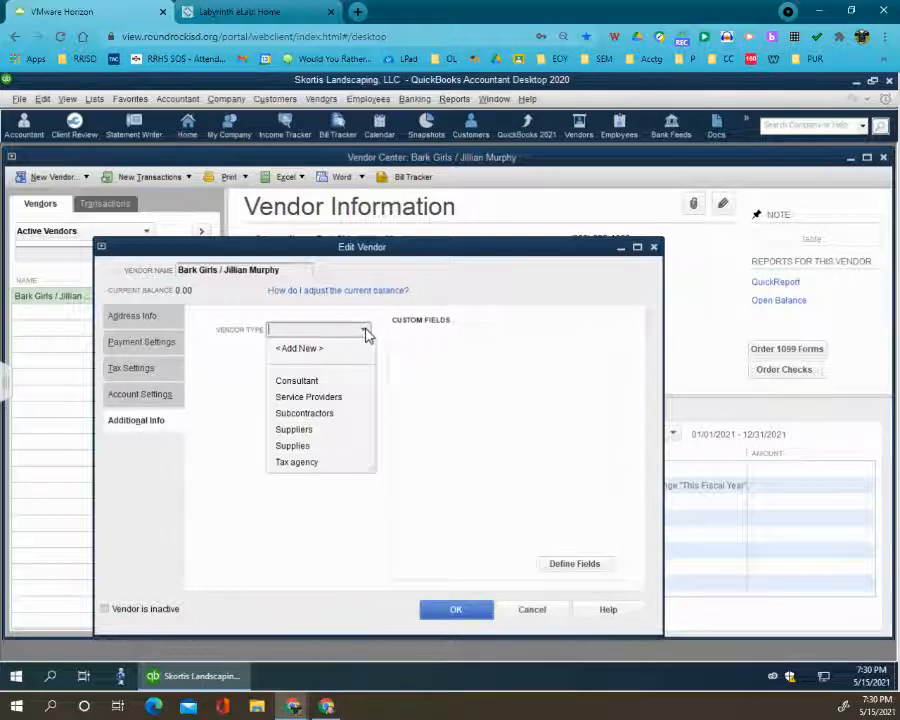
{"action": "left_click", "coordinate": [321, 431]}
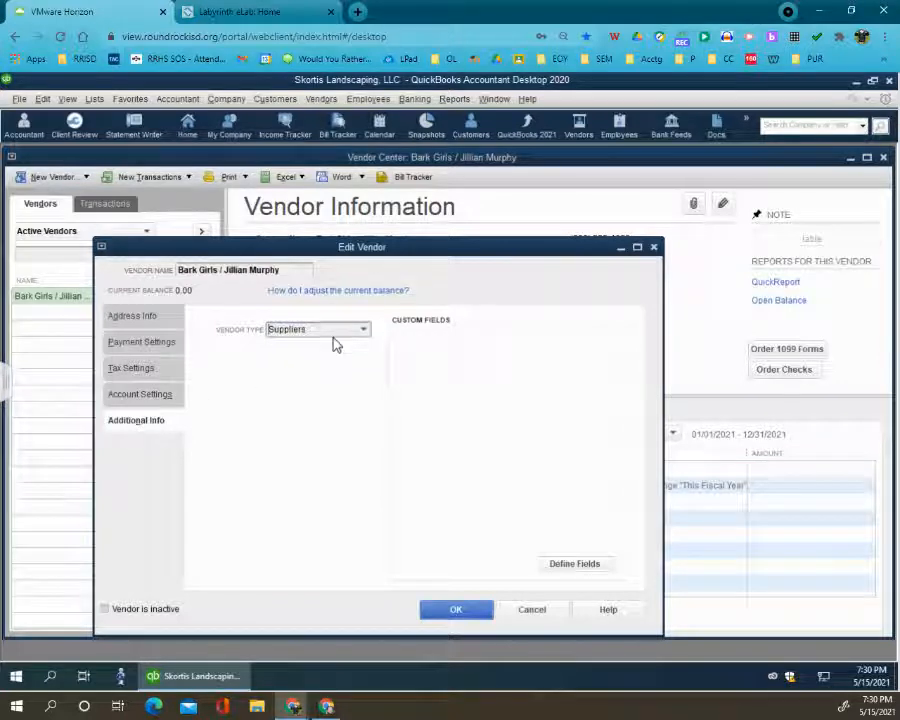
{"action": "left_click", "coordinate": [456, 610]}
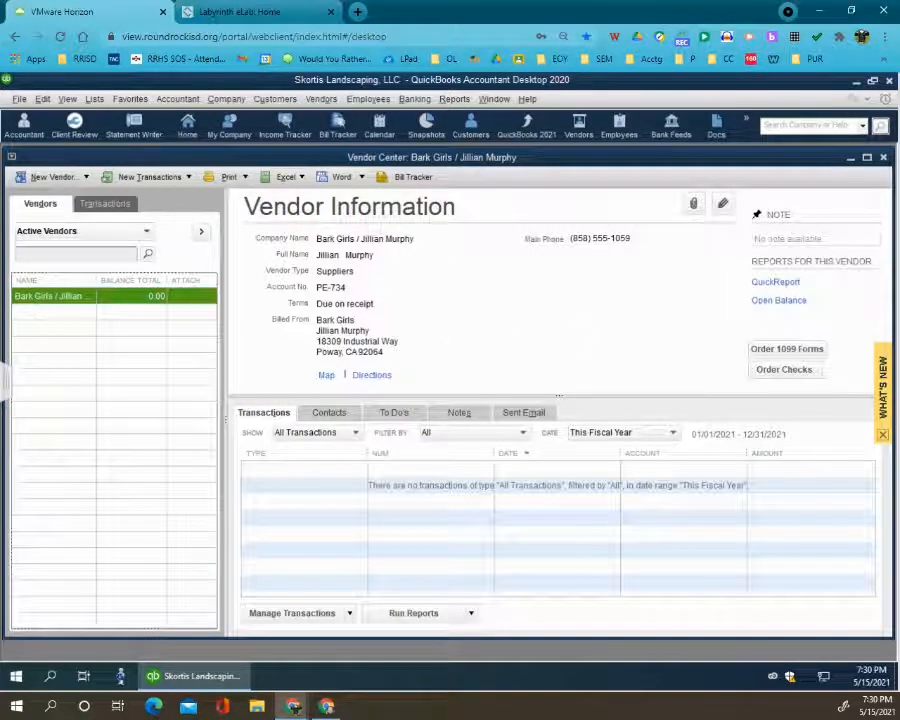
- Start a new vendor, using Green Touch Nursery and the contact's name as both the vendor name and the company name
{"action": "left_click", "coordinate": [78, 177]}
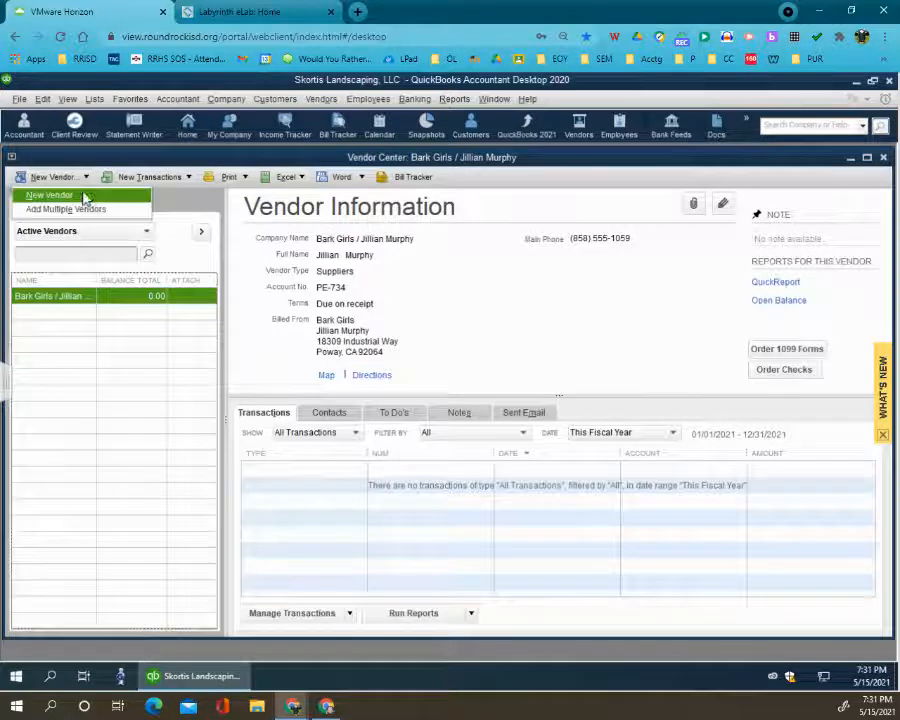
{"action": "left_click", "coordinate": [85, 196]}
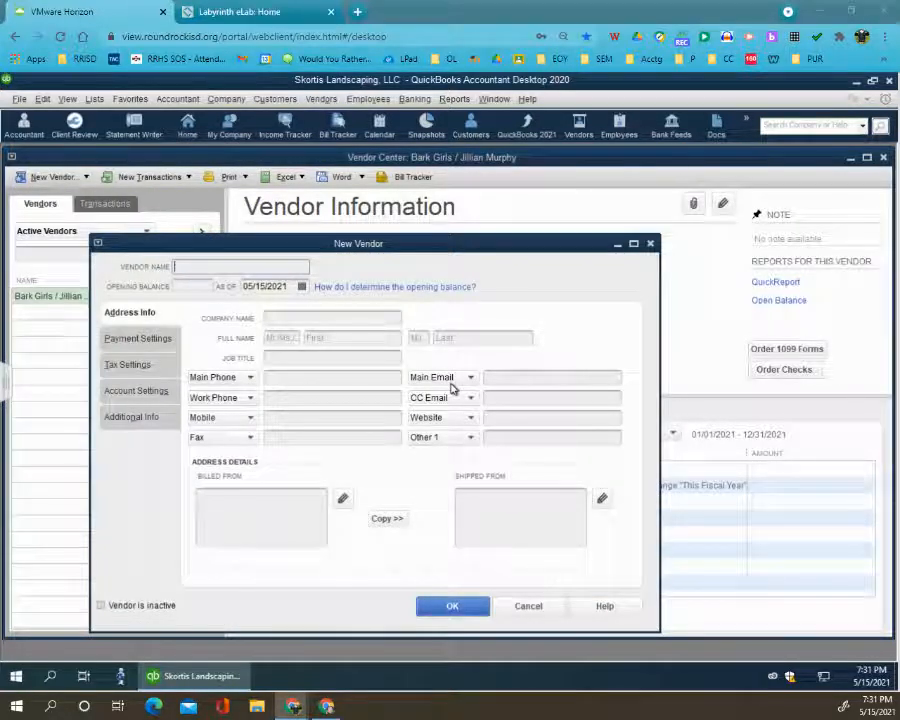
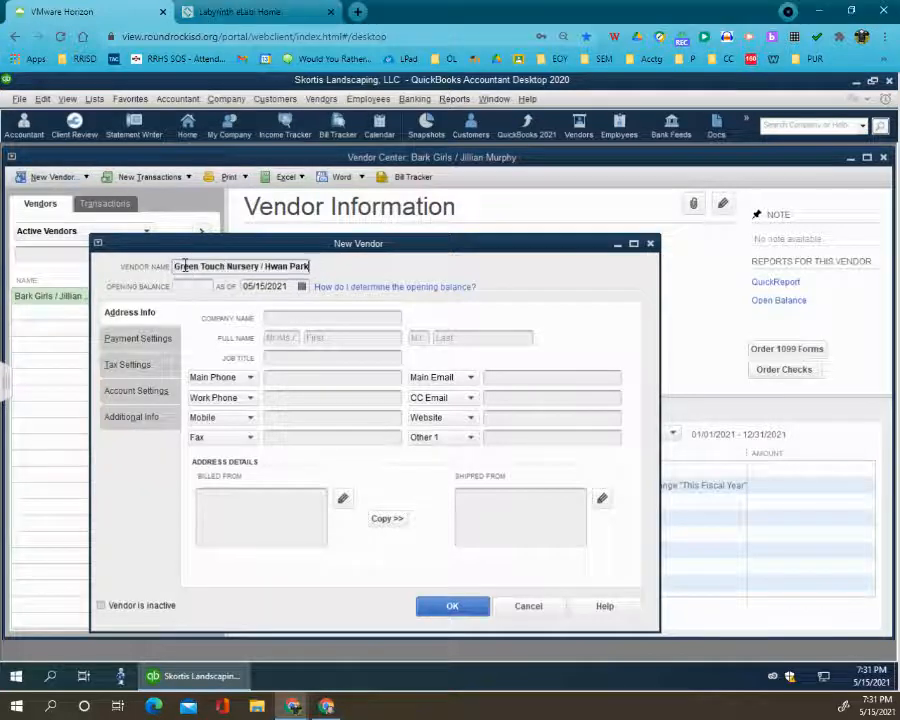
{"action": "left_click", "coordinate": [307, 317]}
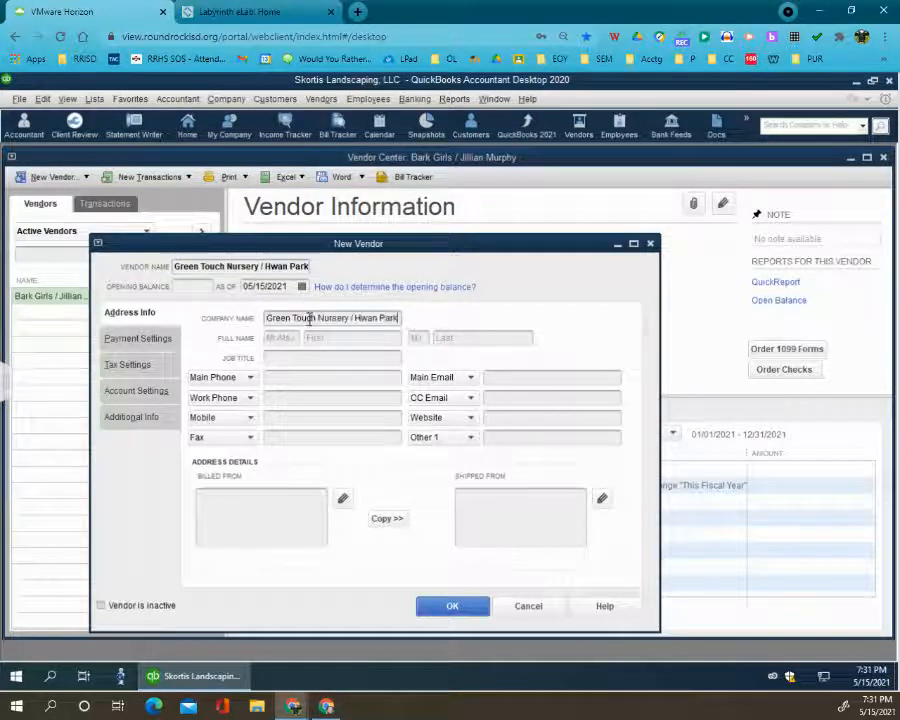
- Fill in the Green Touch Nursery contact's first and last names in their separate fields and enter the main phone number
{"action": "left_click_drag", "start_coordinate": [355, 319], "coordinate": [403, 318]}
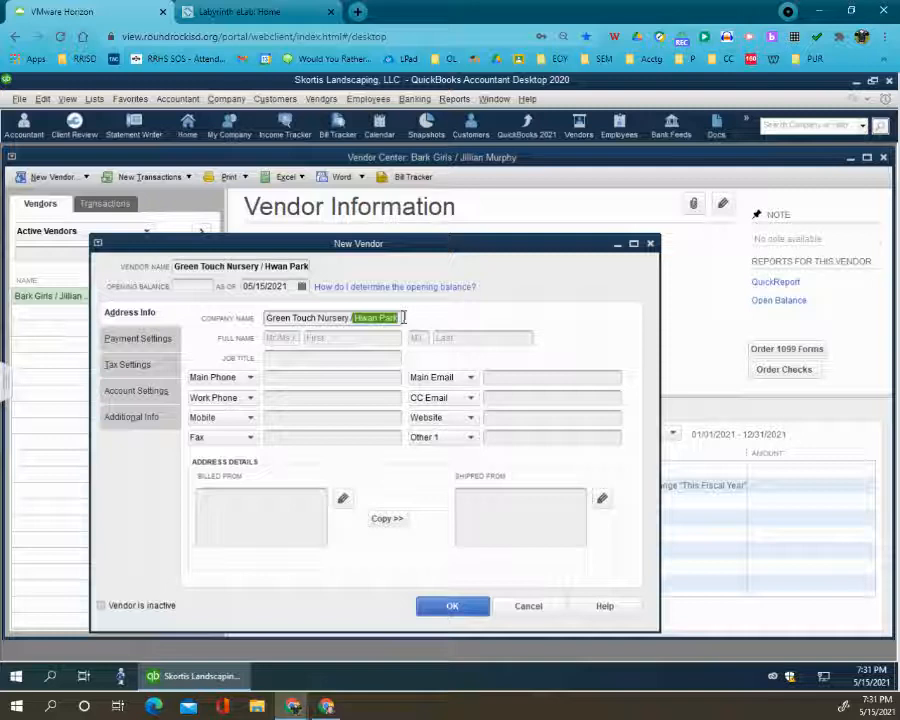
{"action": "key", "text": "ctrl+c"}
{"action": "left_click", "coordinate": [378, 337]}
{"action": "key", "text": "ctrl+v"}
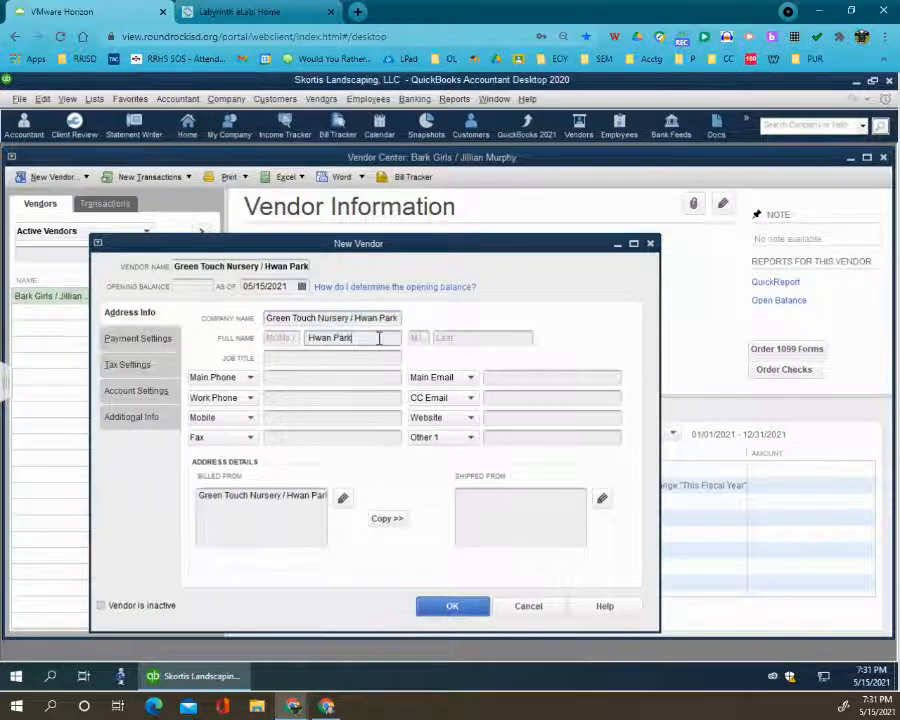
{"action": "left_click_drag", "start_coordinate": [376, 338], "coordinate": [334, 341]}
{"action": "key", "text": "ctrl+x"}
{"action": "left_click", "coordinate": [476, 337]}
{"action": "key", "text": "ctrl+v"}
{"action": "left_click", "coordinate": [302, 383]}
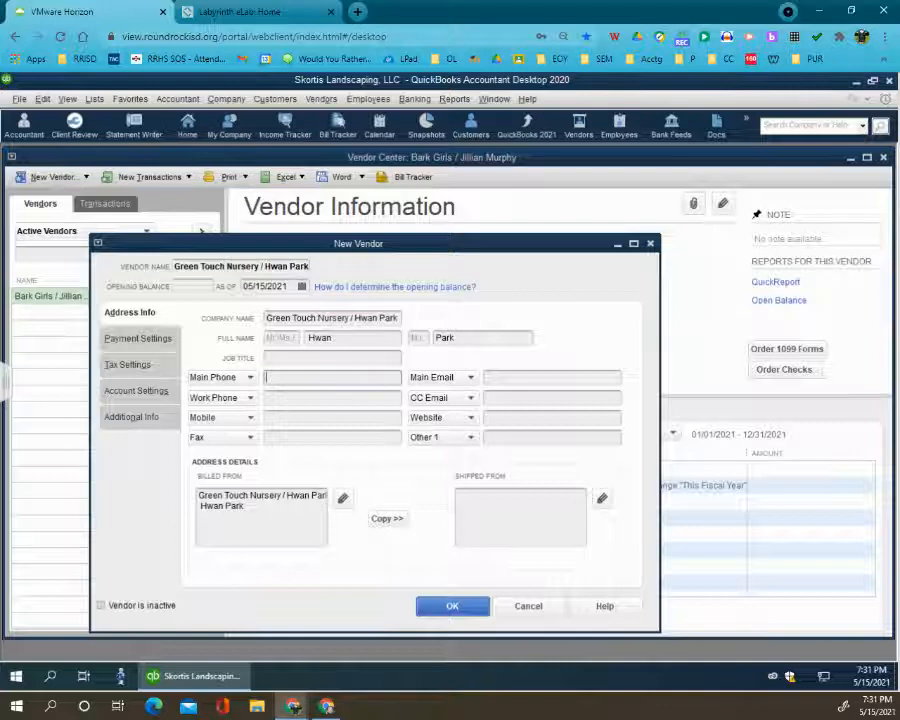
{"action": "type", "text": "(858) 555-0226"}
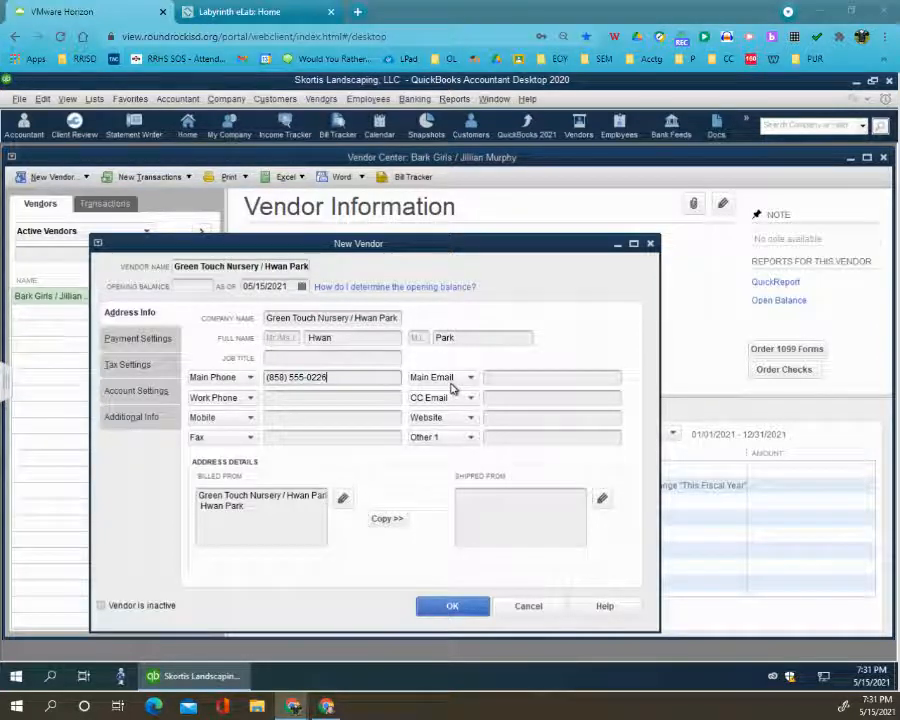
- Complete the Green Touch Nursery Billed From address with only the company name on the first line, and copy it to Shipped From
{"action": "left_click", "coordinate": [274, 508]}
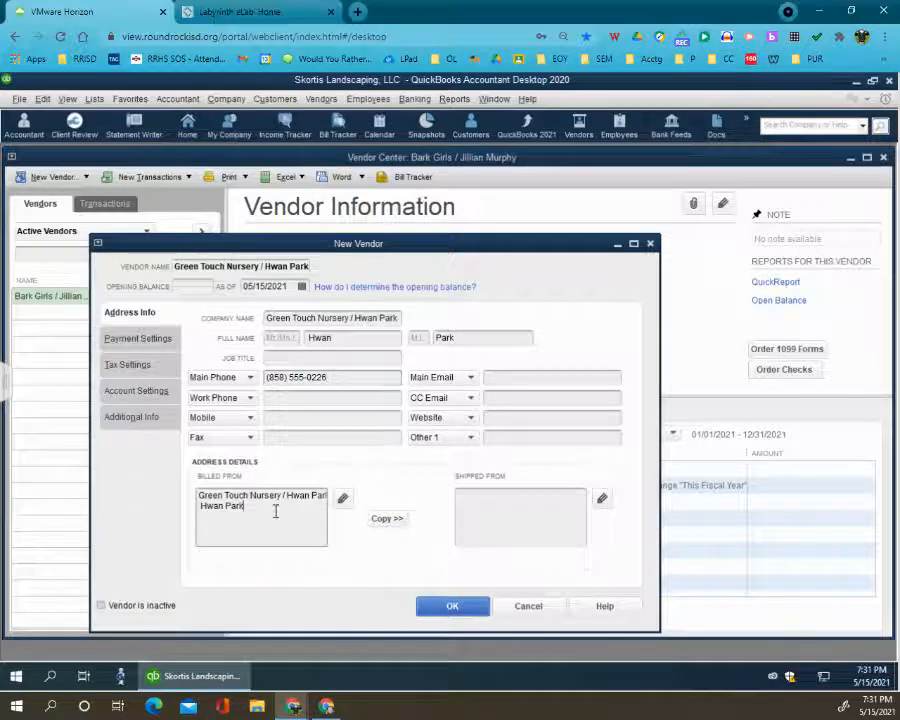
{"action": "left_click_drag", "start_coordinate": [282, 497], "coordinate": [326, 496]}
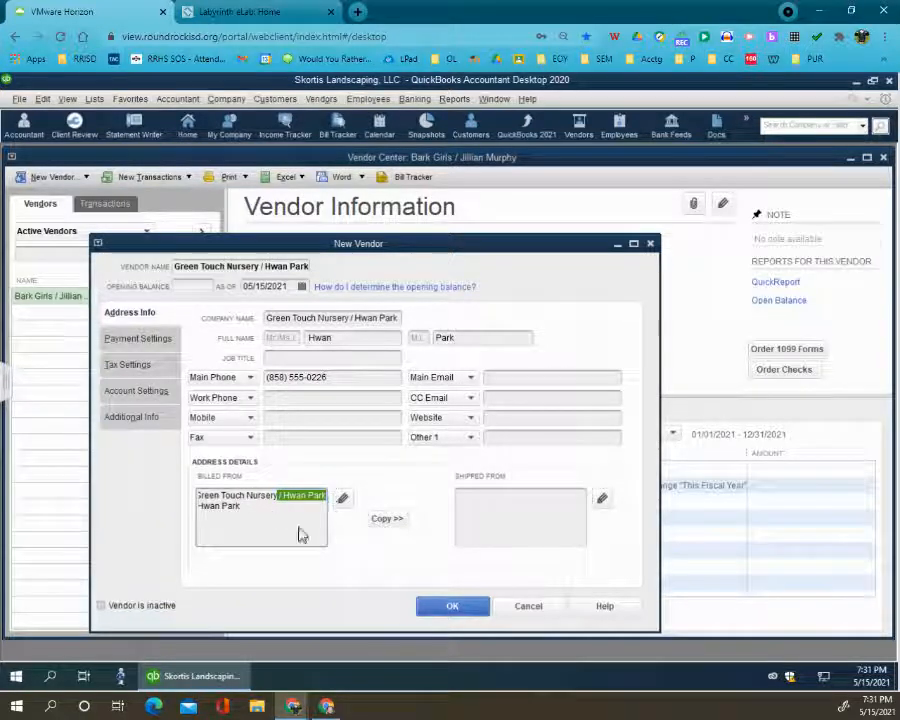
{"action": "key", "text": "BackSpace"}
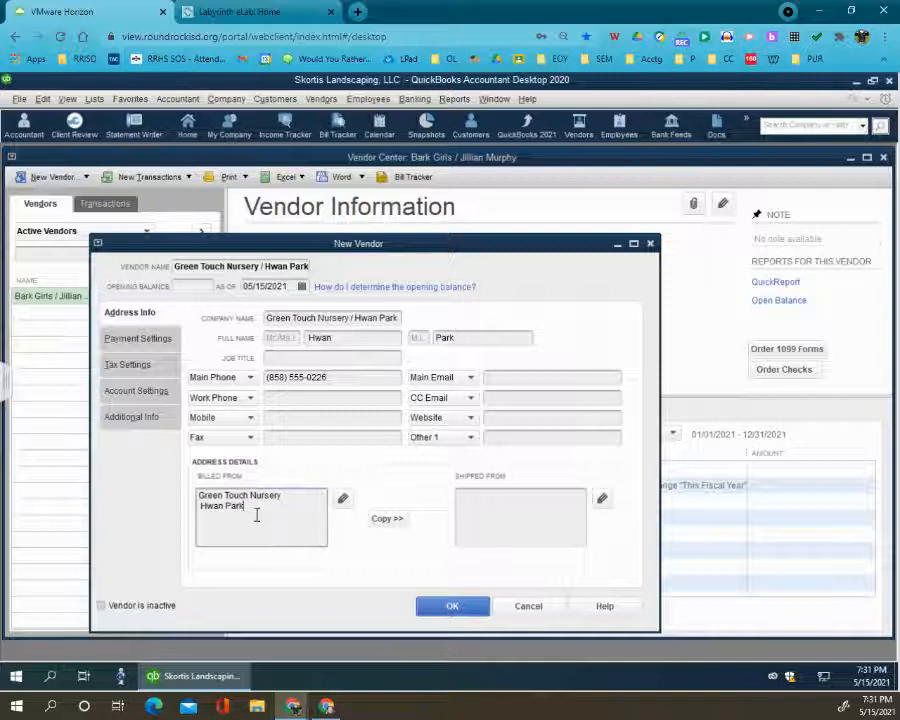
{"action": "key", "text": "Return"}
{"action": "key", "text": "ctrl+v"}
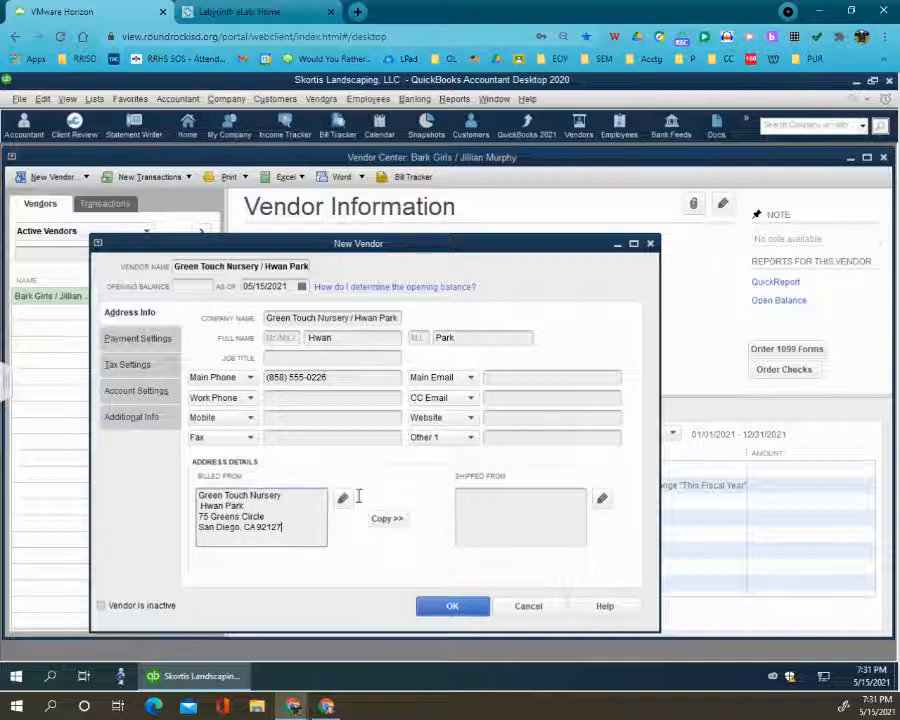
{"action": "left_click", "coordinate": [394, 522]}
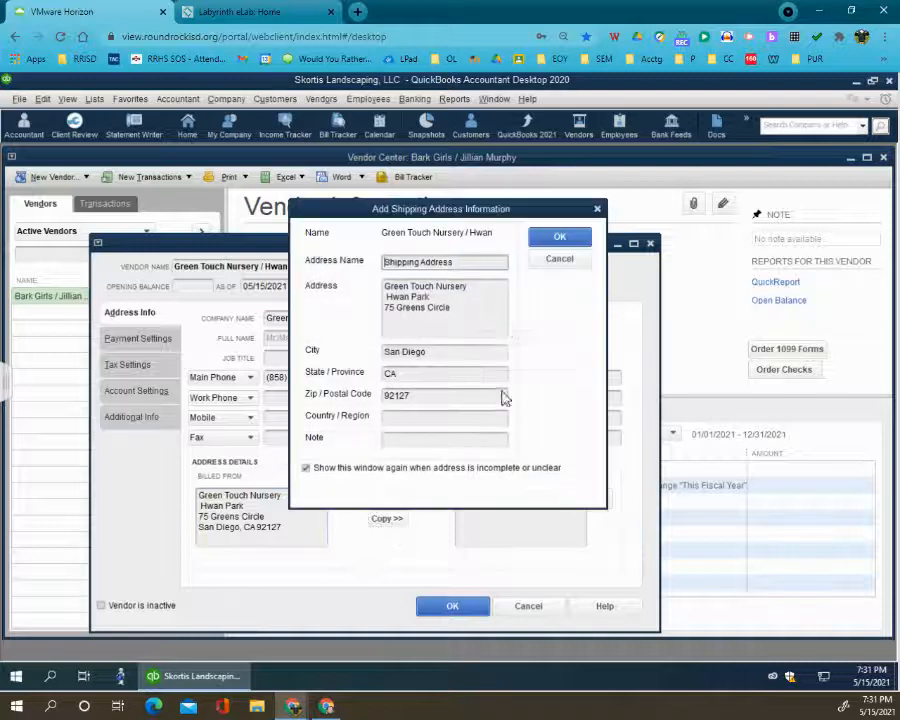
{"action": "left_click", "coordinate": [566, 240]}
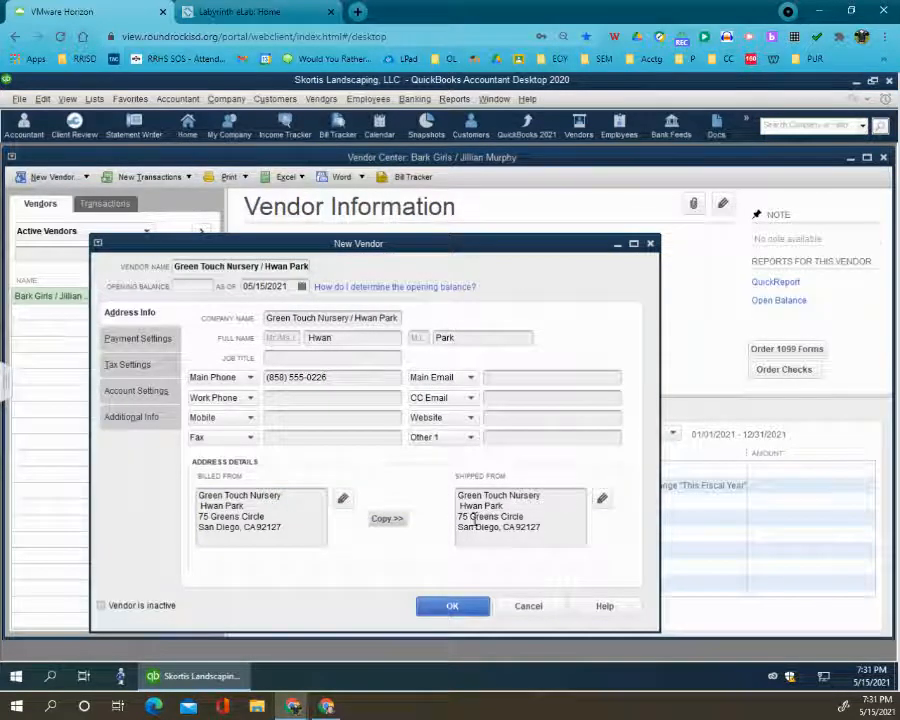
- Enter the Green Touch Nursery vendor account number and set the payment terms to Net 10
{"action": "left_click", "coordinate": [148, 343]}
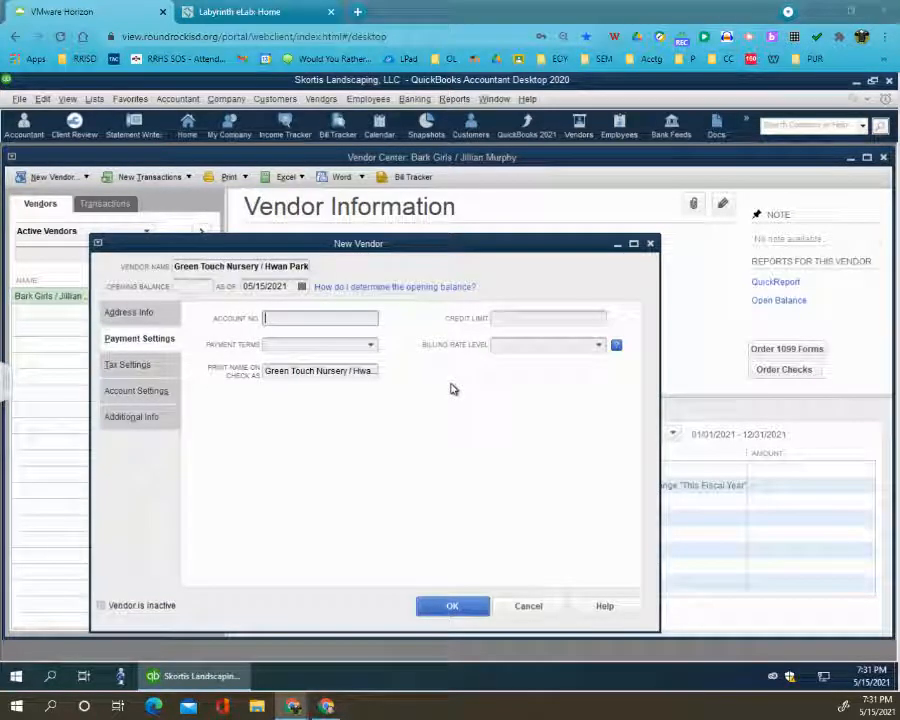
{"action": "type", "text": "12-689-UV"}
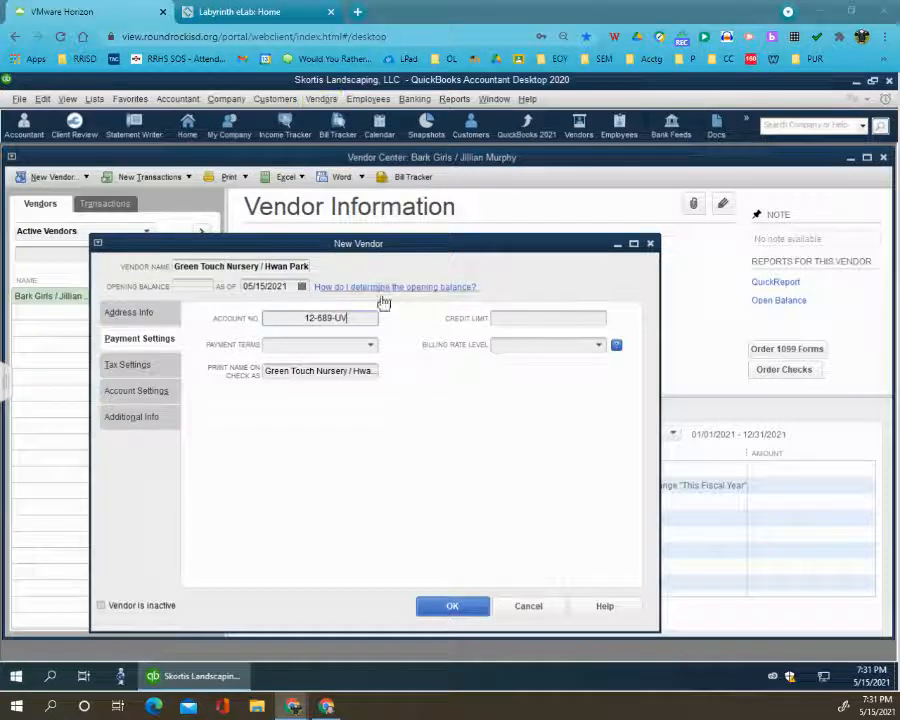
{"action": "left_click", "coordinate": [371, 345]}
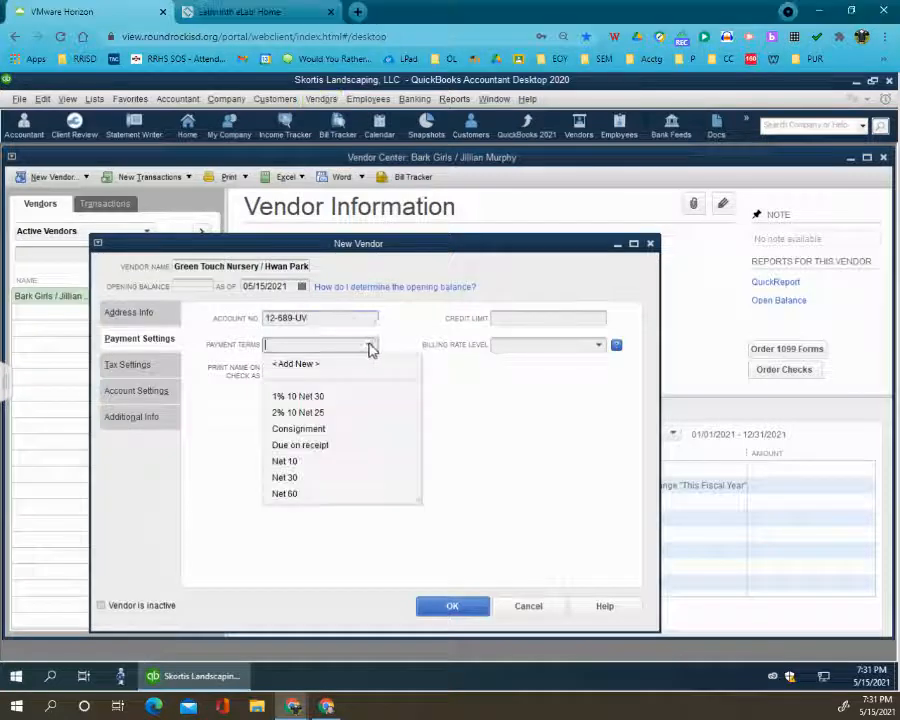
{"action": "left_click", "coordinate": [311, 462]}
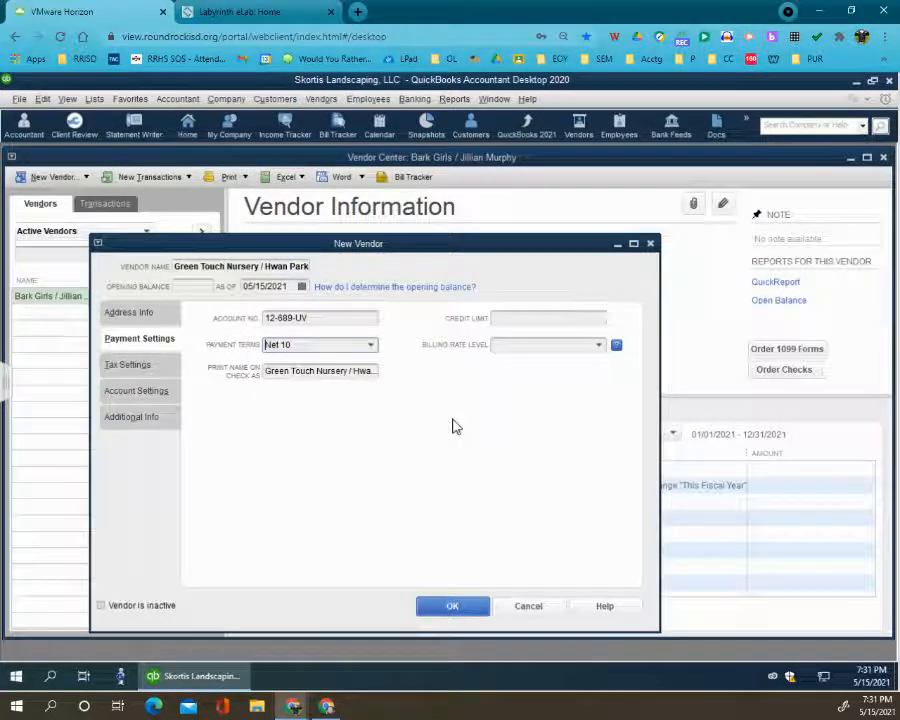
- Set the Green Touch Nursery vendor type to Suppliers and save the new vendor
{"action": "left_click", "coordinate": [140, 428]}
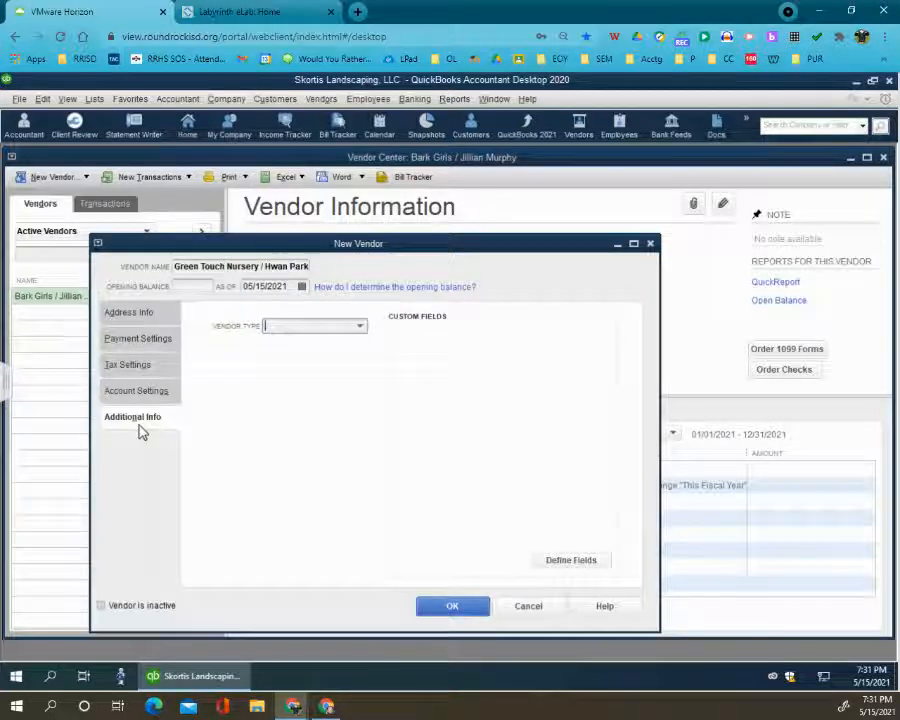
{"action": "left_click", "coordinate": [360, 326]}
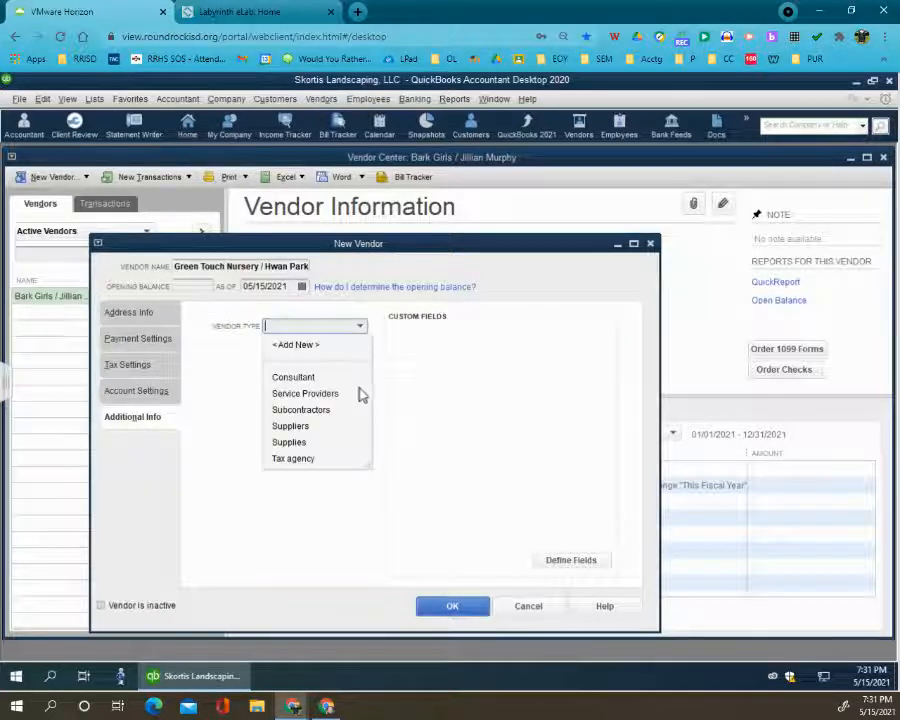
{"action": "left_click", "coordinate": [313, 428]}
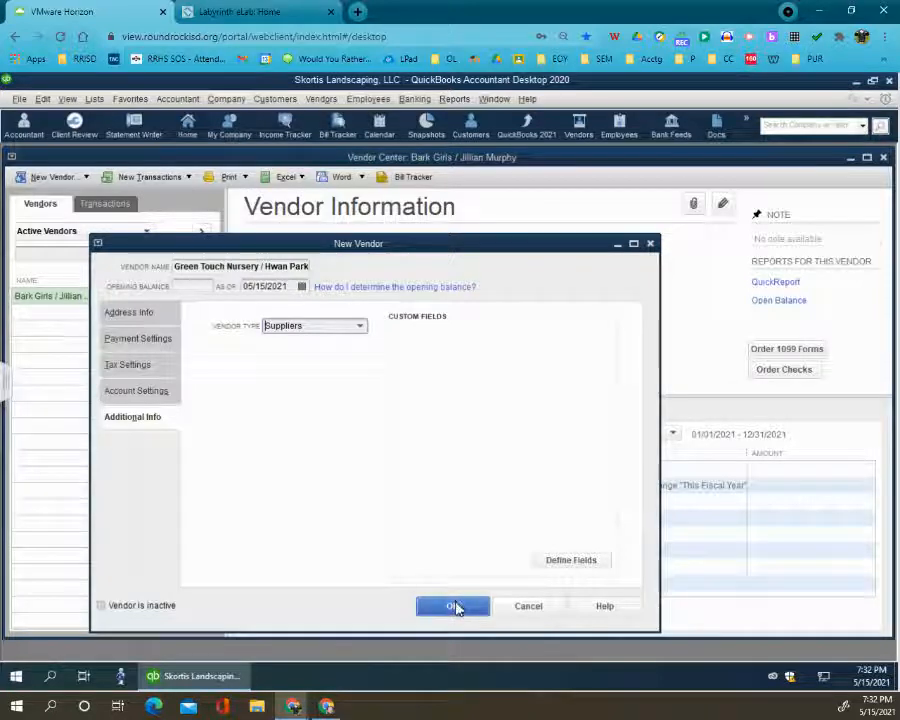
{"action": "left_click", "coordinate": [455, 608]}
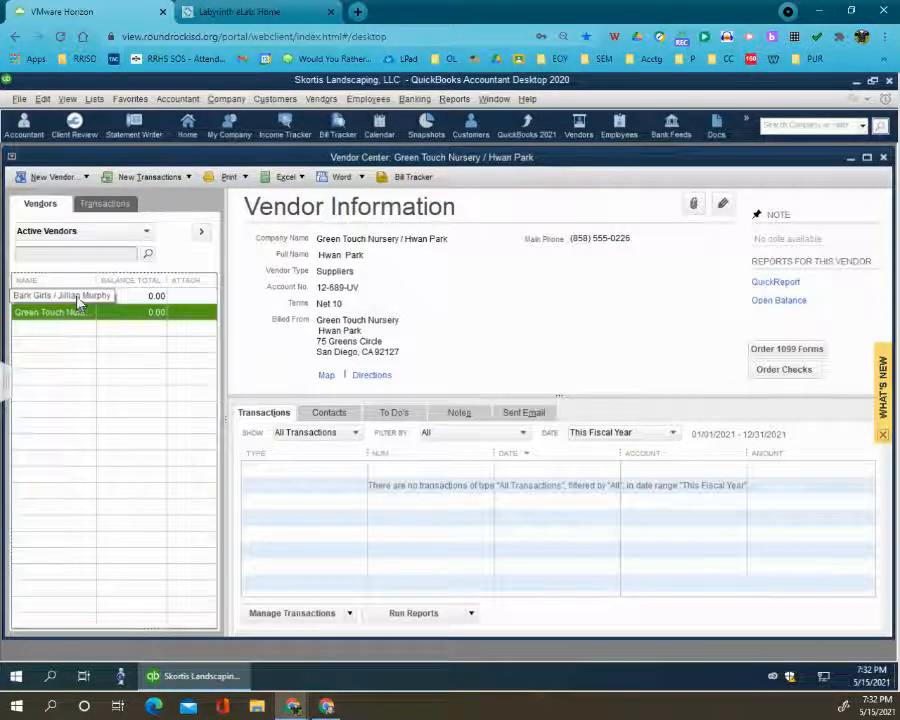
- Start a new vendor, using Rancho Properties and the contact's name as both the vendor name and the company name
{"action": "left_click", "coordinate": [63, 178]}
{"action": "left_click", "coordinate": [65, 195]}
{"action": "key", "text": "ctrl+v"}
{"action": "left_click", "coordinate": [286, 314]}
{"action": "key", "text": "ctrl+v"}
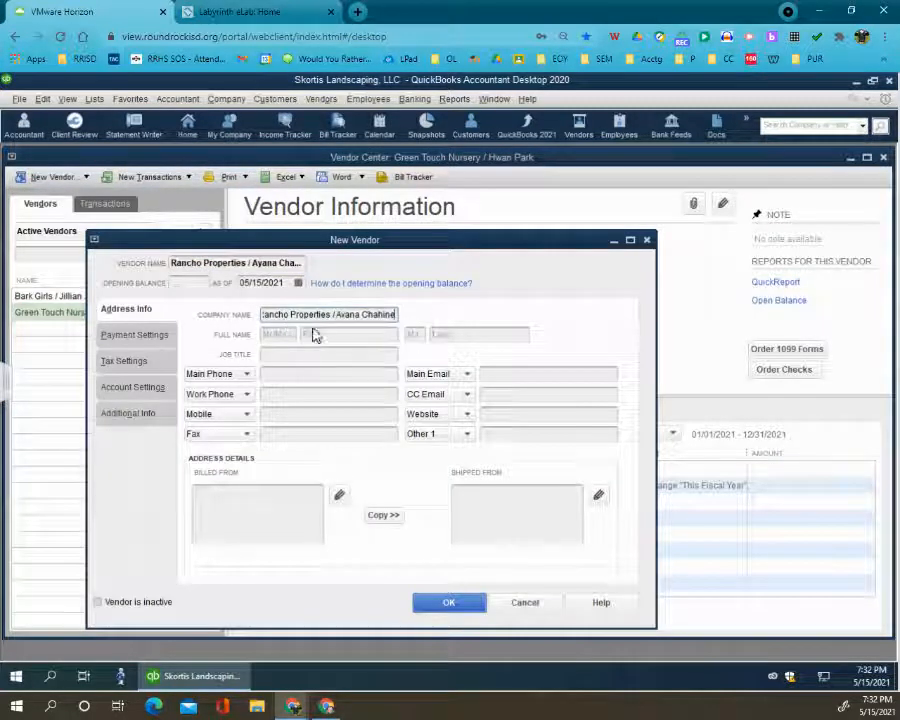
- Fill in the Rancho Properties contact's first and last names in their separate fields, reusing the name from the company name
{"action": "left_click", "coordinate": [320, 335]}
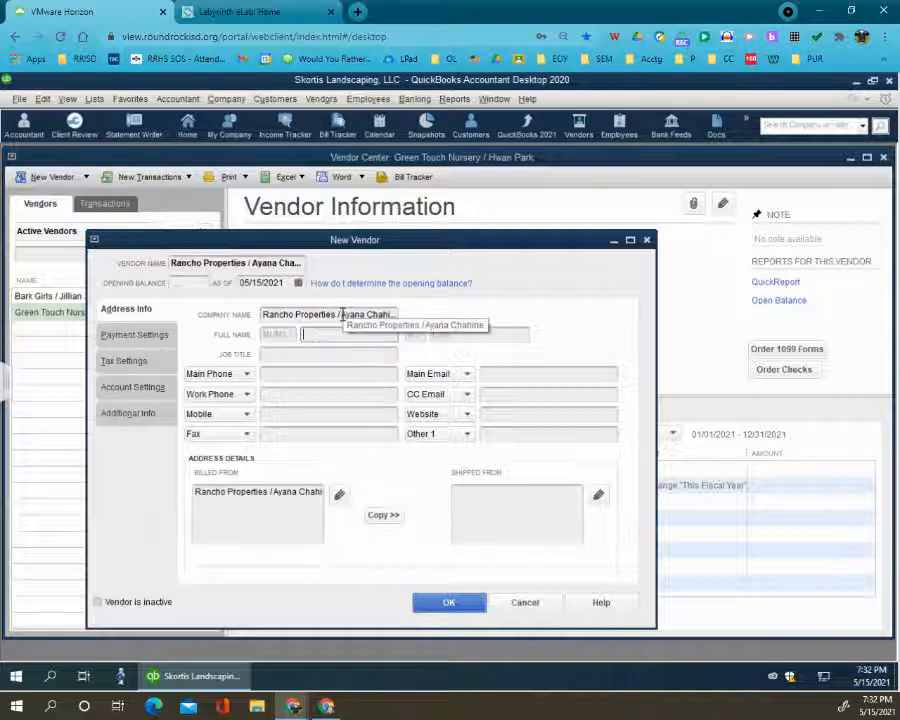
{"action": "left_click_drag", "start_coordinate": [340, 314], "coordinate": [443, 314]}
{"action": "key", "text": "ctrl+c"}
{"action": "left_click", "coordinate": [333, 334]}
{"action": "key", "text": "ctrl+v"}
{"action": "left_click_drag", "start_coordinate": [377, 337], "coordinate": [331, 340]}
{"action": "key", "text": "ctrl+x"}
{"action": "left_click", "coordinate": [443, 332]}
{"action": "key", "text": "ctrl+v"}
{"action": "left_click", "coordinate": [325, 376]}
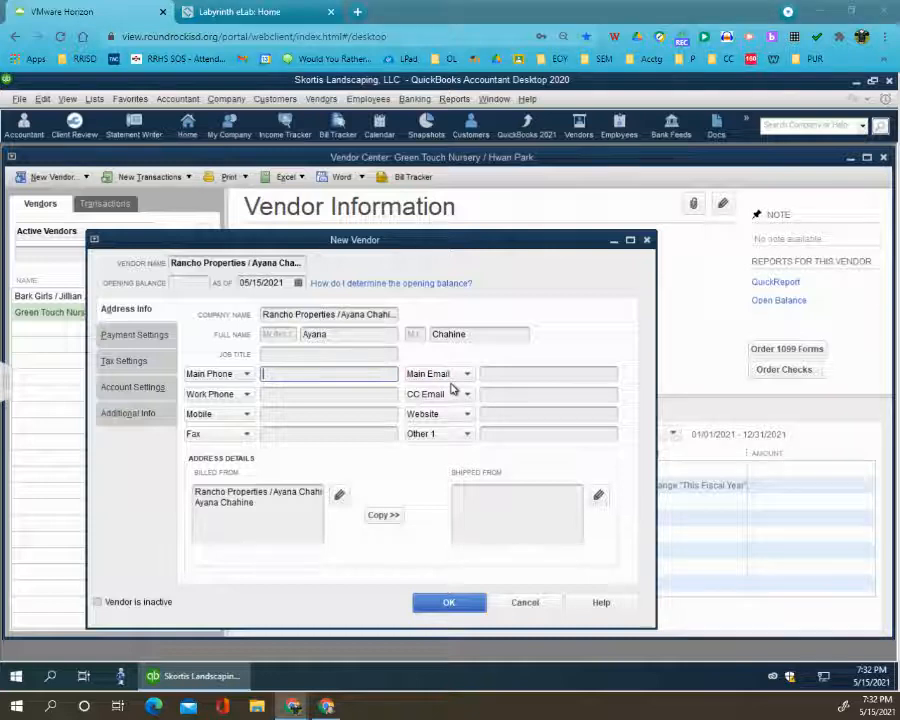
- Enter the Rancho Properties contact's main phone number and add the street address to the billed-from address
{"action": "type", "text": "(858) 555-7822"}
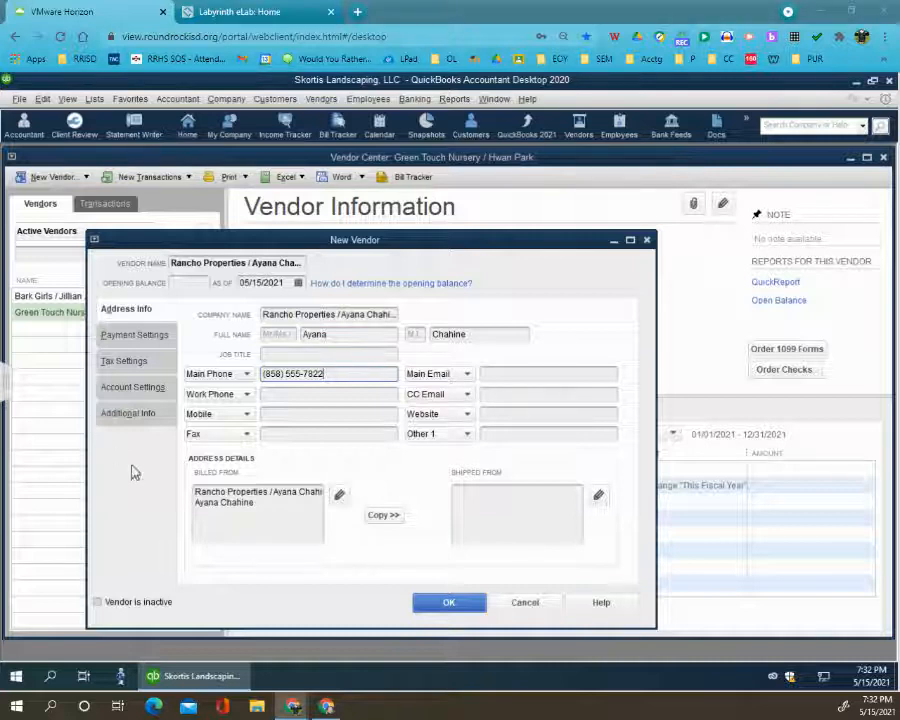
{"action": "left_click", "coordinate": [260, 507]}
{"action": "key", "text": "ctrl+v"}
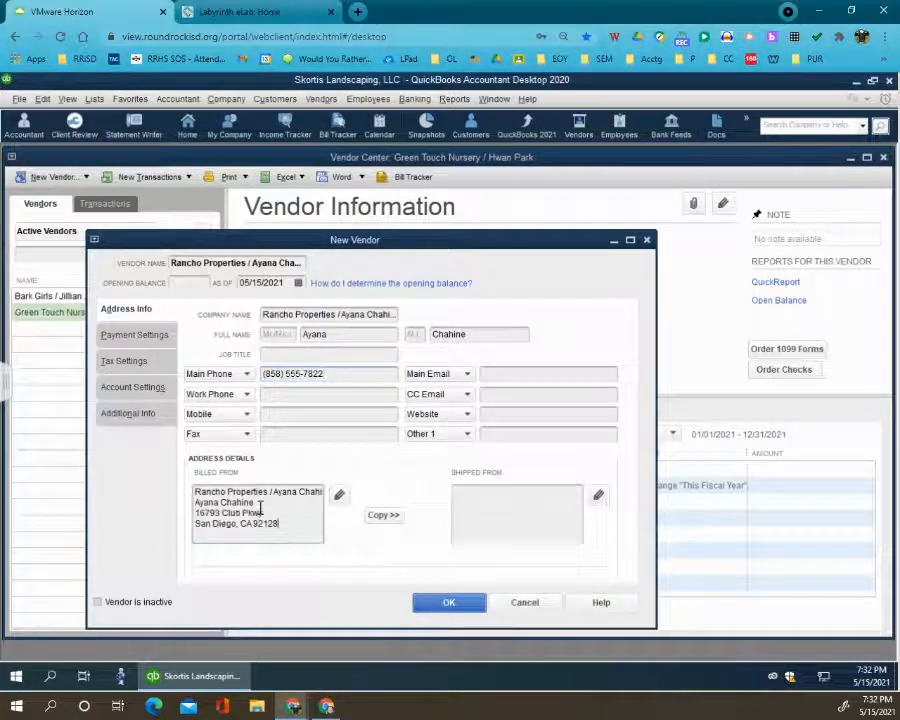
- Trim the contact's name from the first line of the Rancho Properties billed-from address and copy the address to shipped-from
{"action": "mouse_move", "coordinate": [271, 496]}
{"action": "left_mouse_down"}
{"action": "mouse_move", "coordinate": [316, 500]}
{"action": "mouse_move", "coordinate": [274, 500]}
{"action": "left_mouse_up"}
{"action": "left_click", "coordinate": [316, 500]}
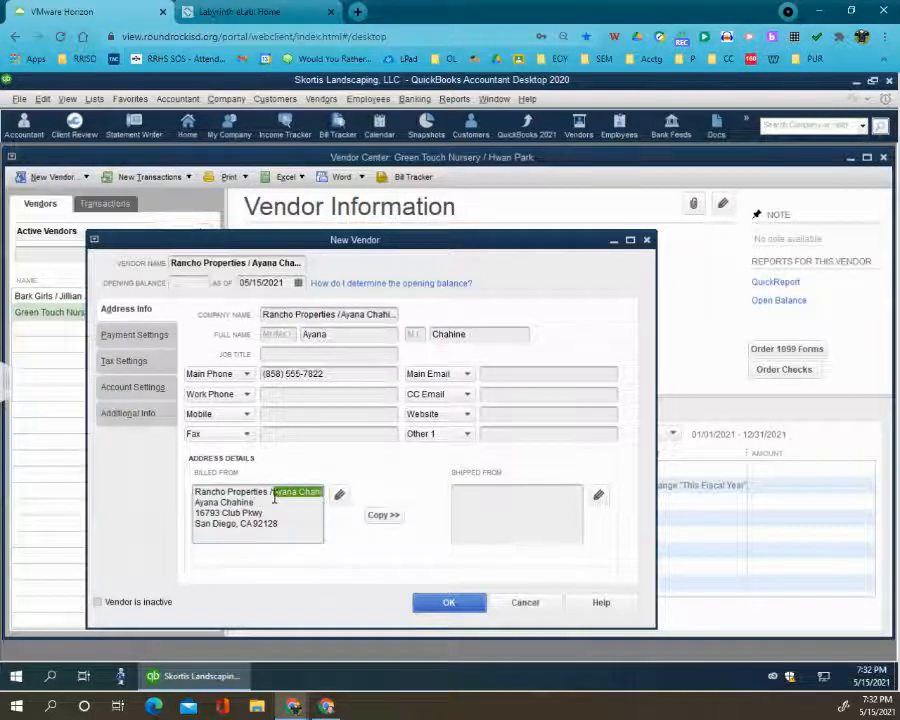
{"action": "key", "text": "BackSpace"}
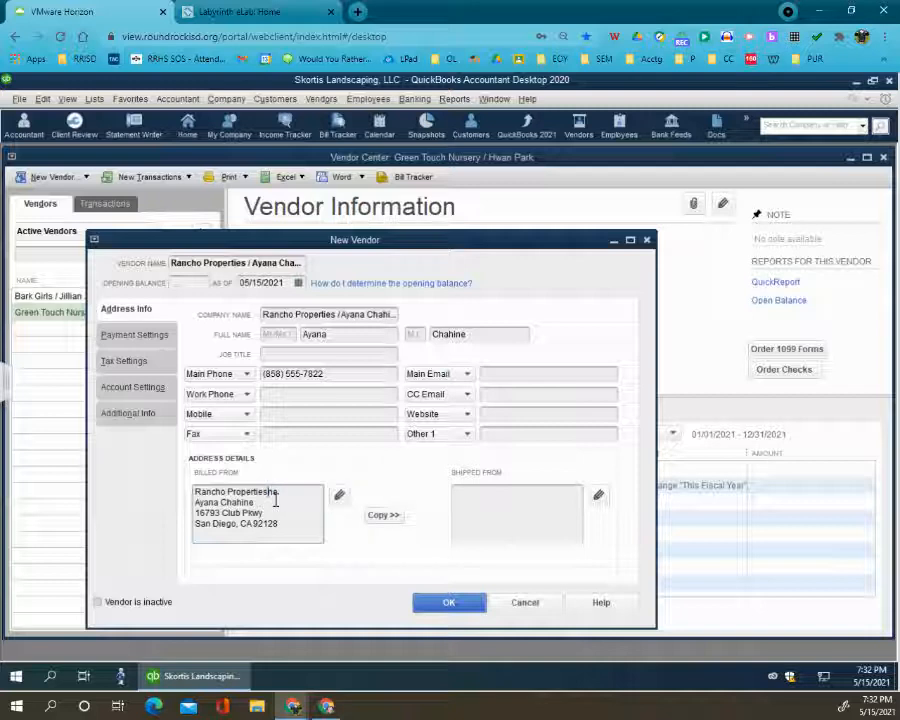
{"action": "left_click", "coordinate": [390, 515]}
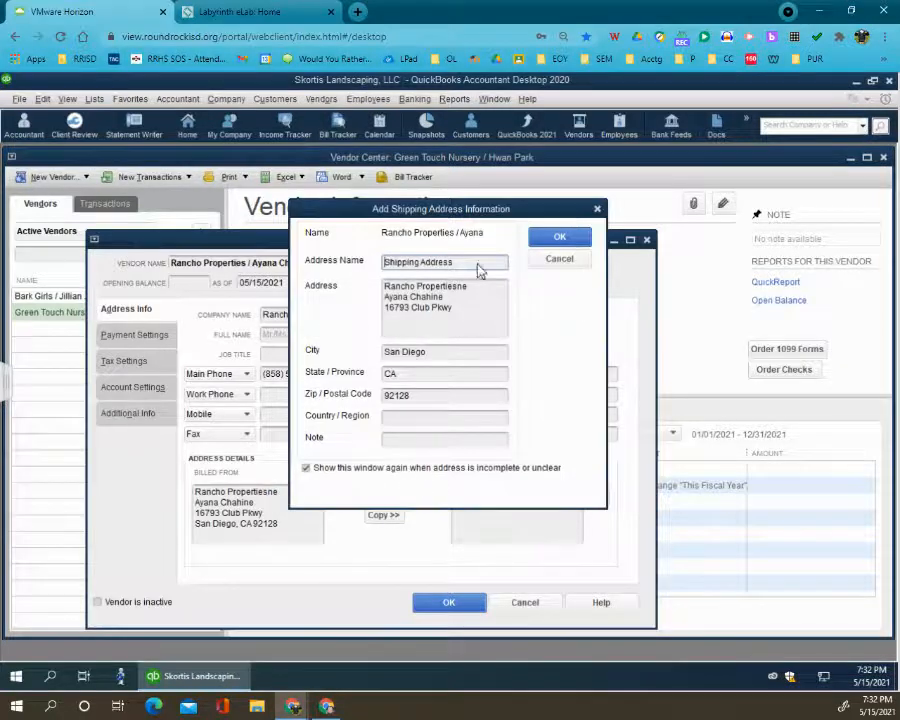
{"action": "left_click", "coordinate": [559, 237]}
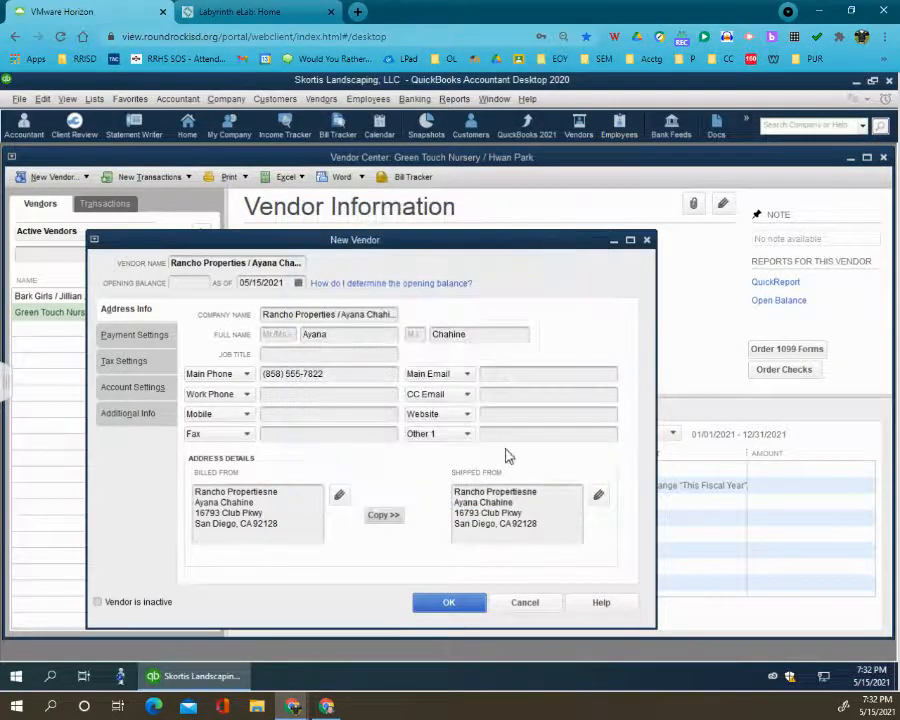
- Enter the Rancho Properties vendor account number and set the payment terms to Due on receipt
{"action": "left_click", "coordinate": [150, 336]}
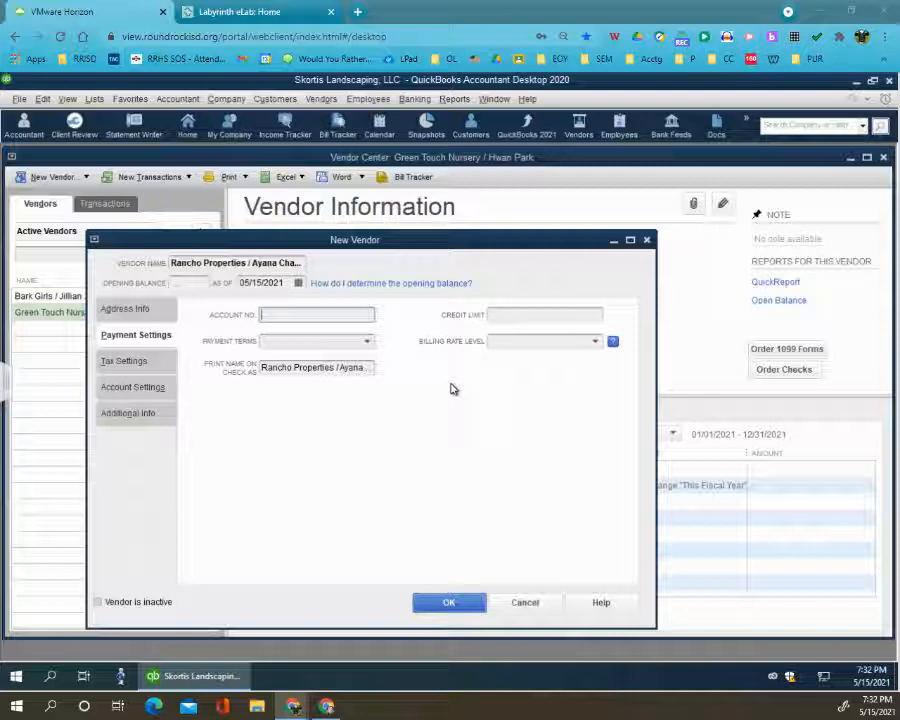
{"action": "type", "text": "78-453"}
{"action": "left_click", "coordinate": [369, 342]}
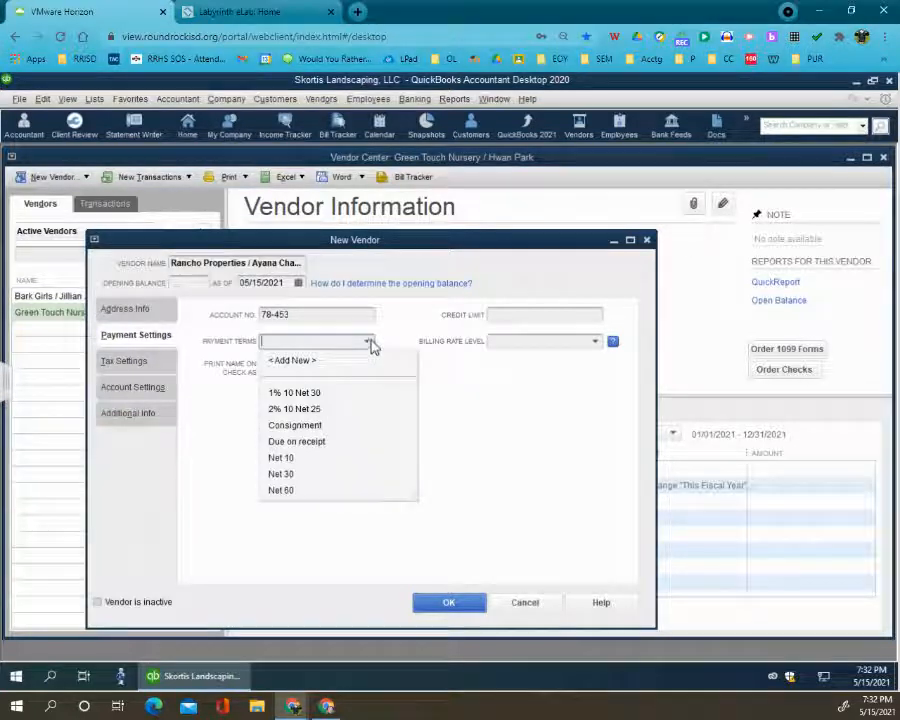
{"action": "left_click", "coordinate": [323, 446]}
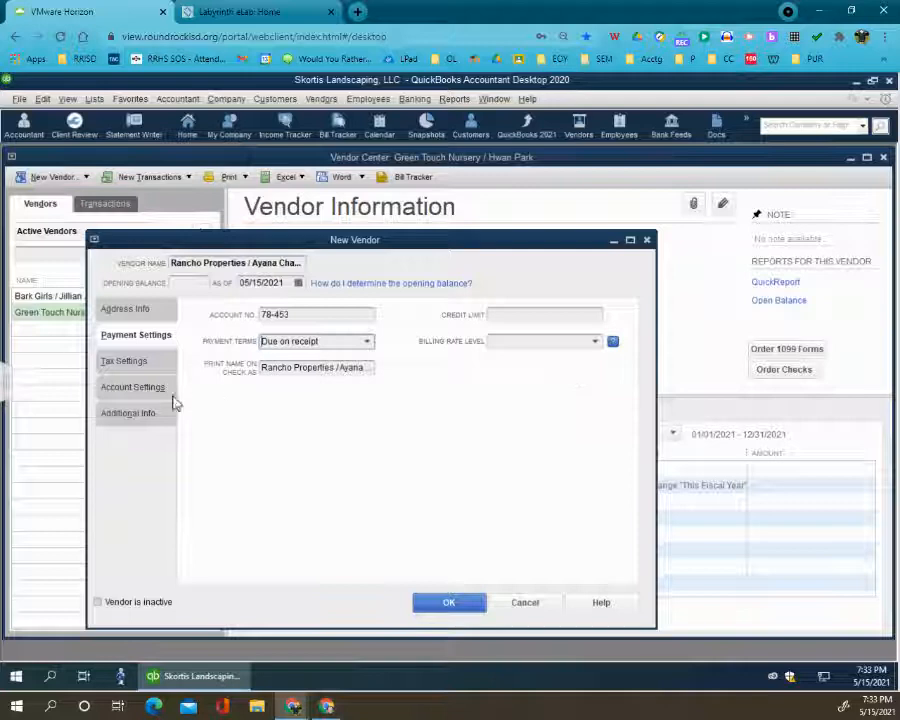
- Set the Rancho Properties vendor type to Service Providers and save the new vendor
{"action": "left_click", "coordinate": [115, 421]}
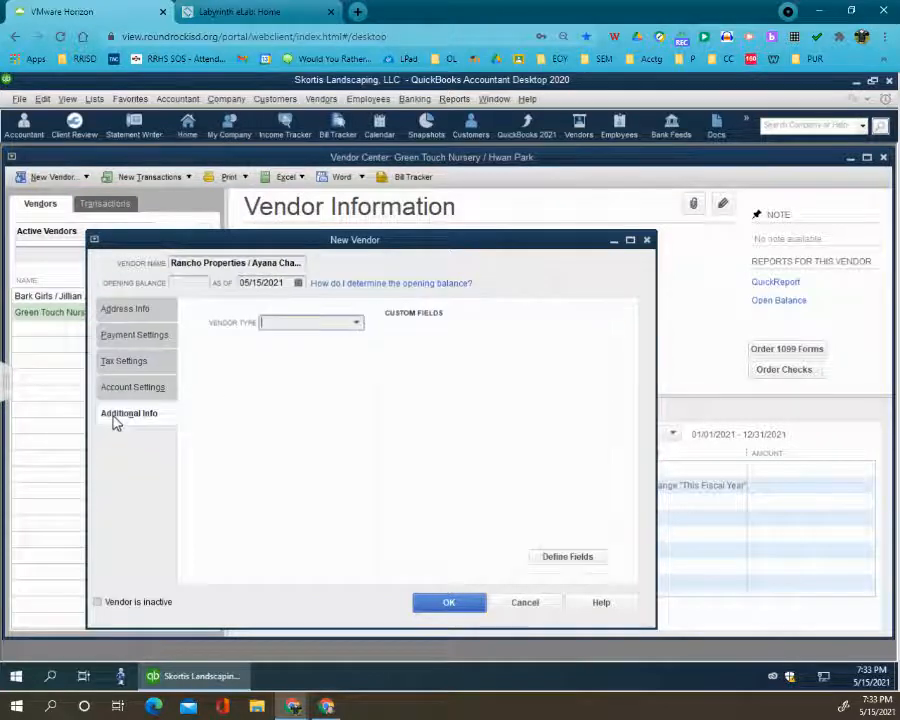
{"action": "left_click", "coordinate": [360, 326]}
{"action": "left_click", "coordinate": [316, 388]}
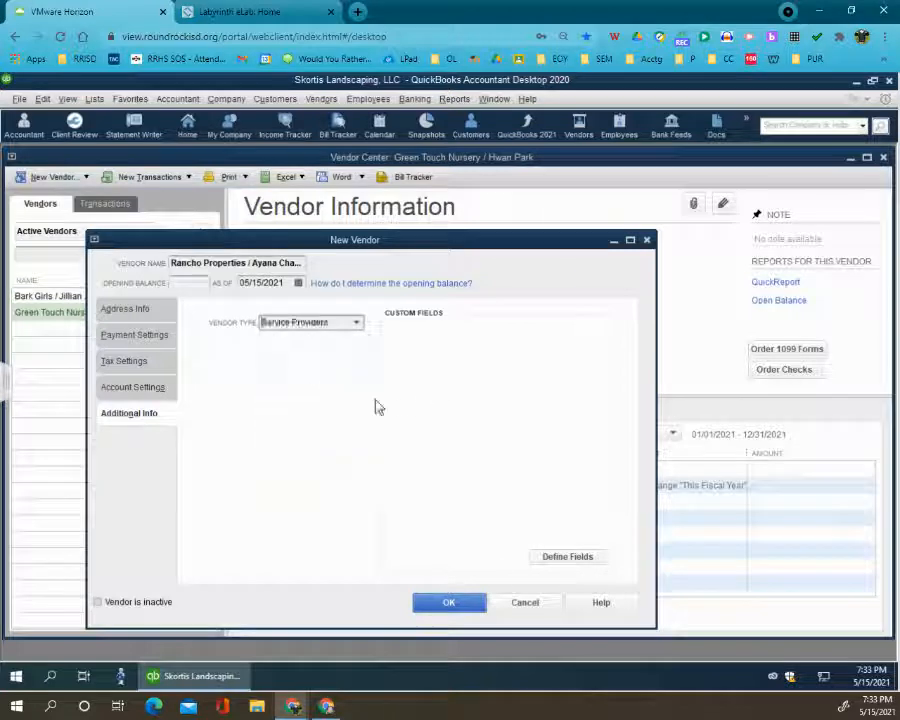
{"action": "left_click", "coordinate": [466, 597]}
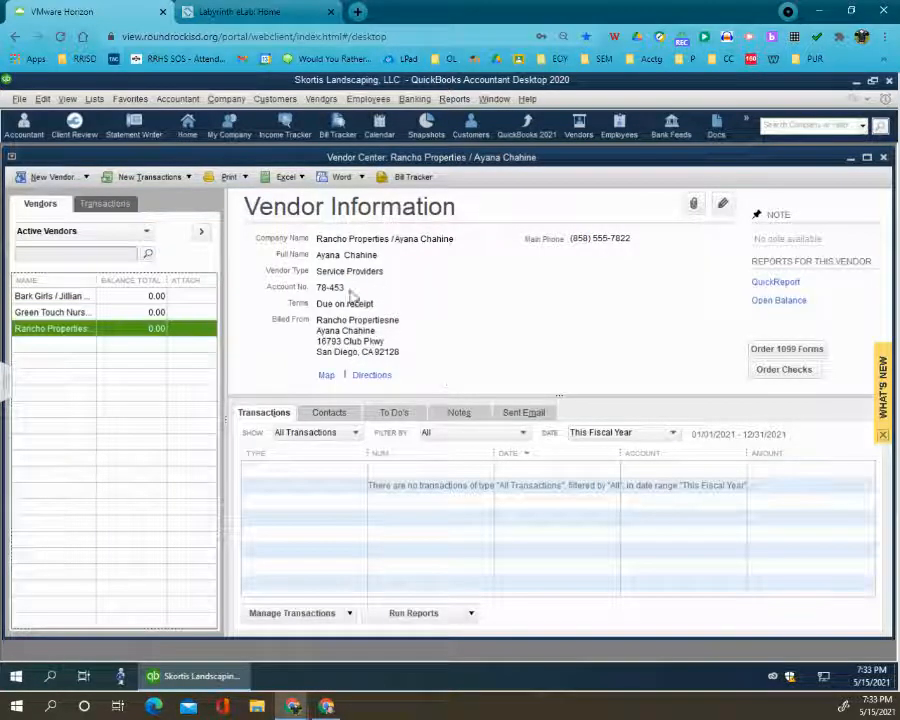
- Start a new vendor, using Hunter Cellular and the contact's name as both the vendor name and the company name
{"action": "left_click", "coordinate": [60, 177]}
{"action": "left_click", "coordinate": [62, 192]}
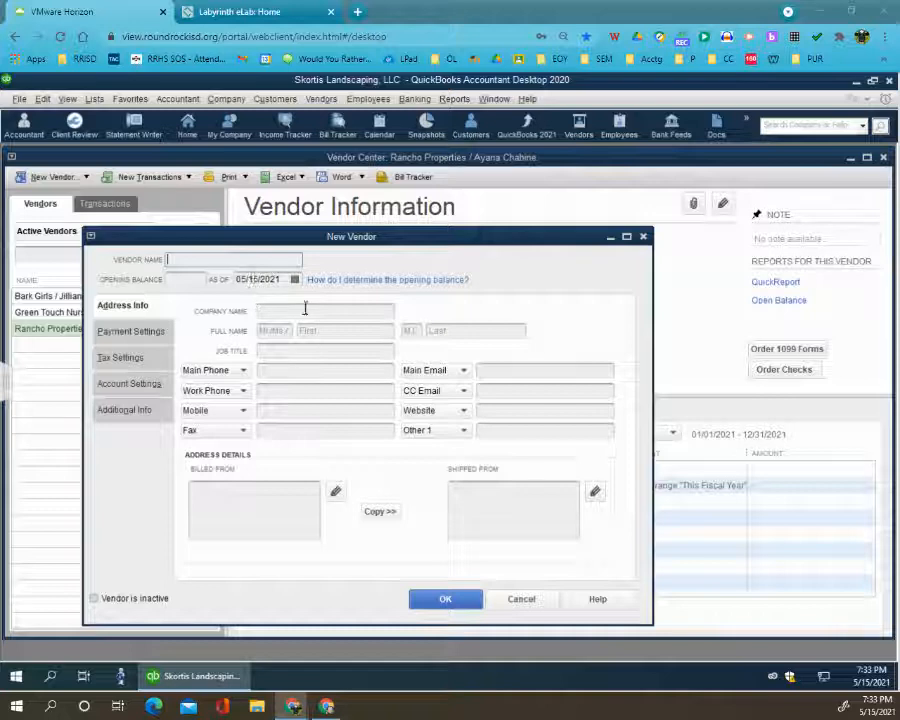
{"action": "key", "text": "ctrl+v"}
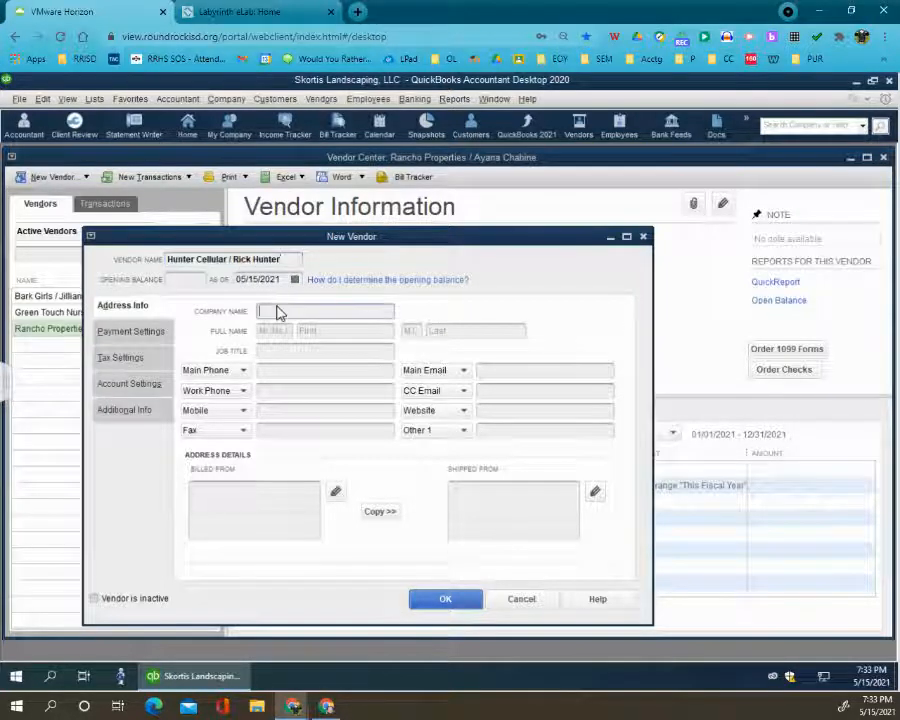
{"action": "left_click", "coordinate": [280, 312]}
- Fill in the Hunter Cellular contact's first and last names in their separate fields, reusing the name from the company name
{"action": "left_click_drag", "start_coordinate": [326, 314], "coordinate": [388, 313]}
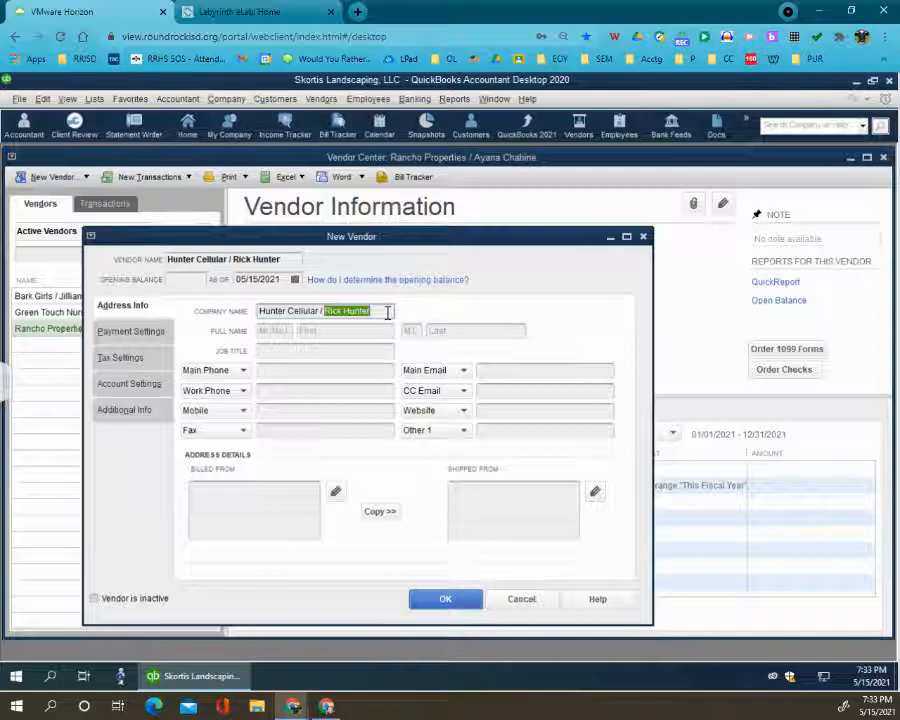
{"action": "key", "text": "ctrl+c"}
{"action": "left_click", "coordinate": [345, 331]}
{"action": "key", "text": "ctrl+v"}
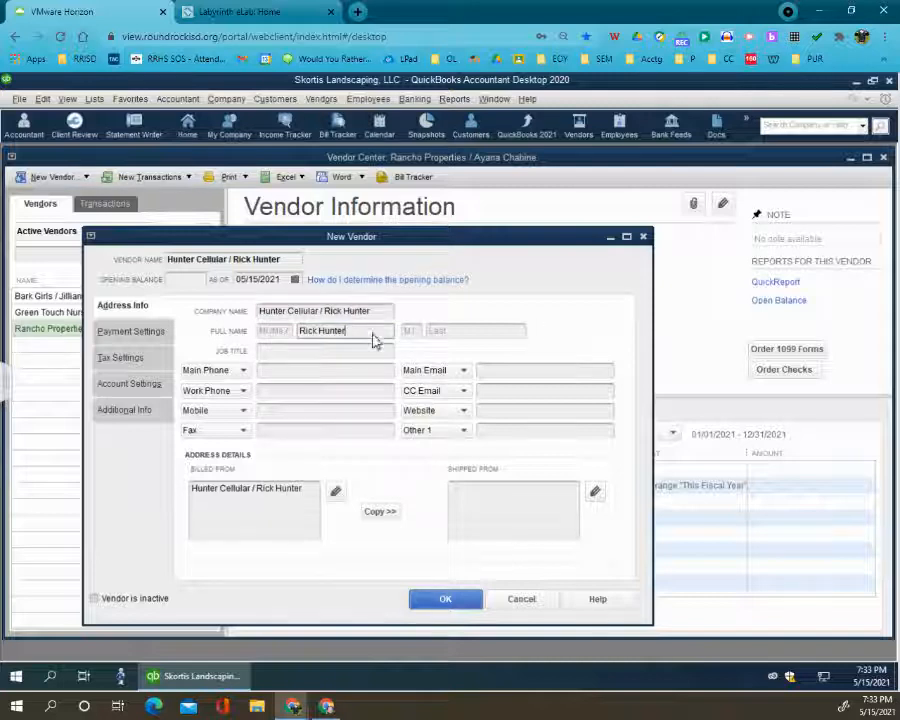
{"action": "left_click_drag", "start_coordinate": [349, 331], "coordinate": [318, 331]}
{"action": "key", "text": "ctrl+x"}
{"action": "left_click", "coordinate": [506, 331]}
{"action": "key", "text": "ctrl+v"}
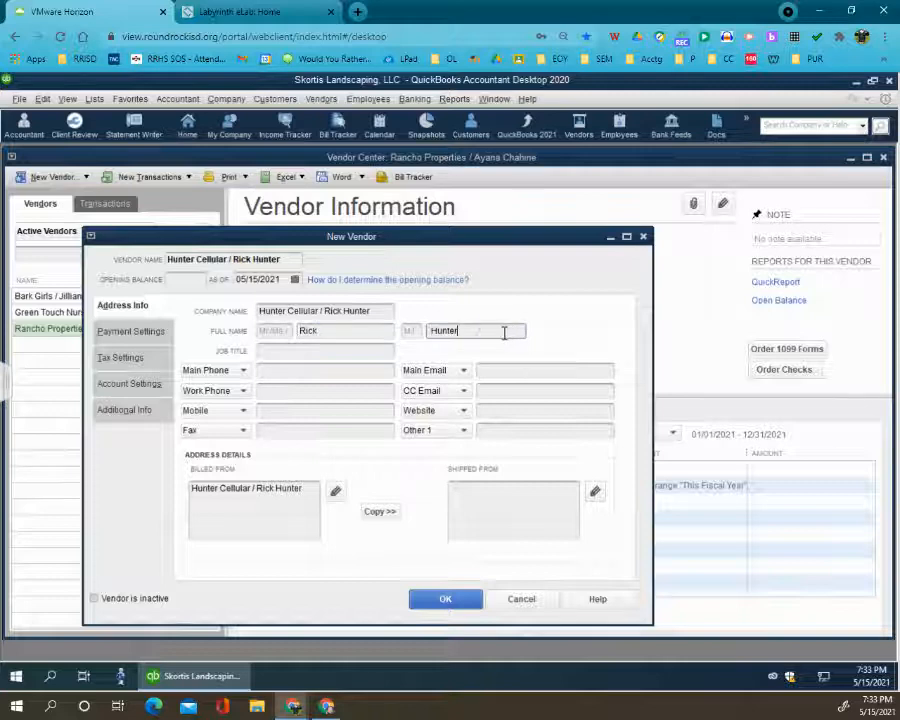
- Enter the main phone number for the Hunter Cellular vendor
{"action": "left_click", "coordinate": [308, 371]}
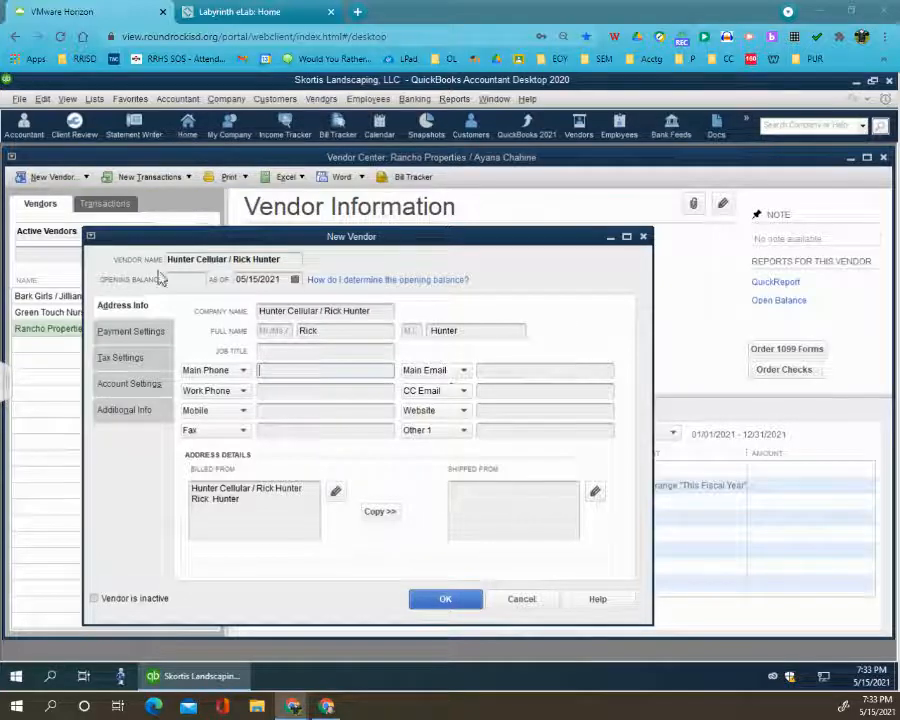
{"action": "left_click", "coordinate": [280, 370]}
{"action": "key", "text": "ctrl+v"}
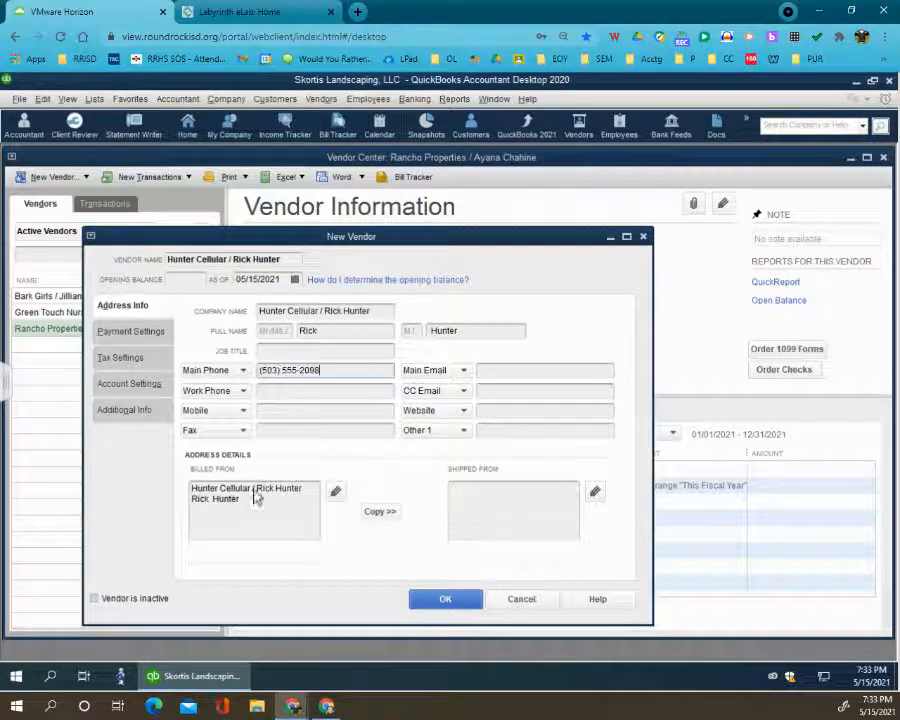
- Complete the Hunter Cellular billed-from address, without the contact's name on the company line, and copy it to the shipped-from address
{"action": "left_click_drag", "start_coordinate": [252, 488], "coordinate": [303, 504]}
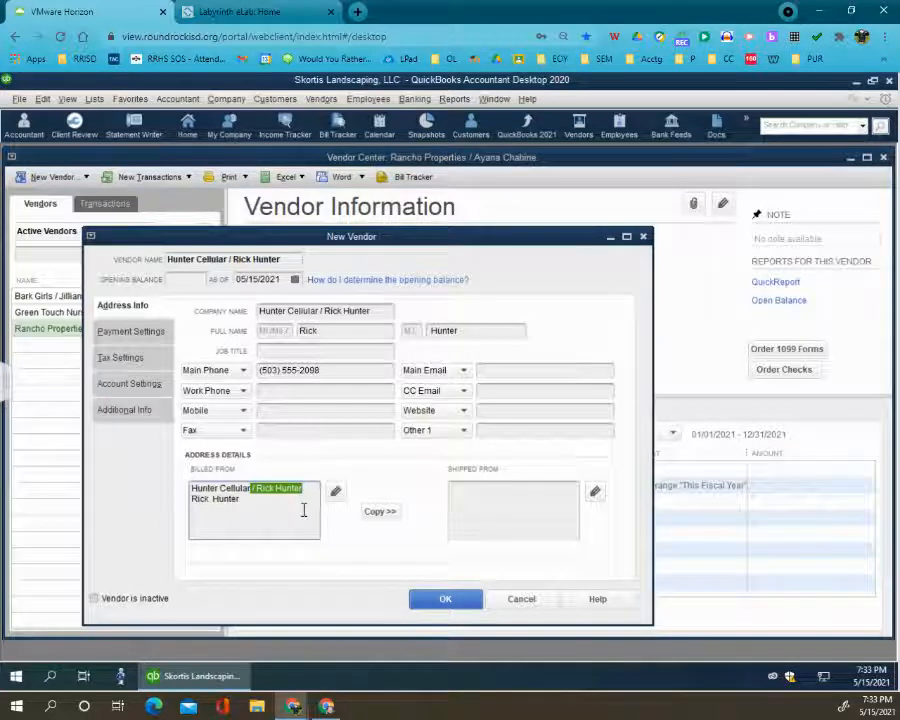
{"action": "key", "text": "Delete"}
{"action": "key", "text": "Return"}
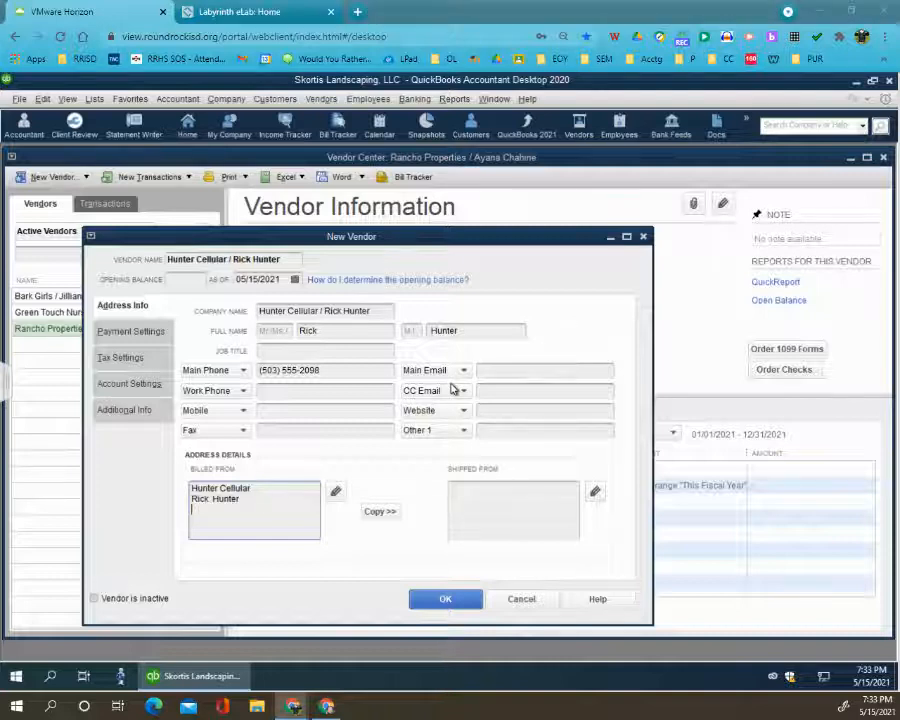
{"action": "key", "text": "ctrl+v"}
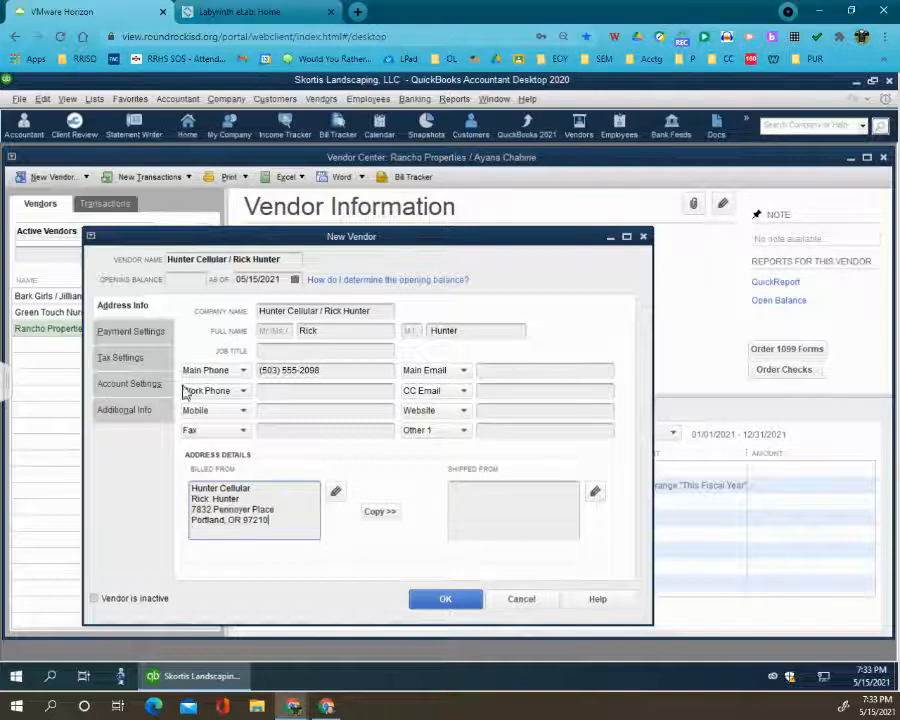
{"action": "left_click", "coordinate": [385, 515]}
{"action": "left_click", "coordinate": [559, 237]}
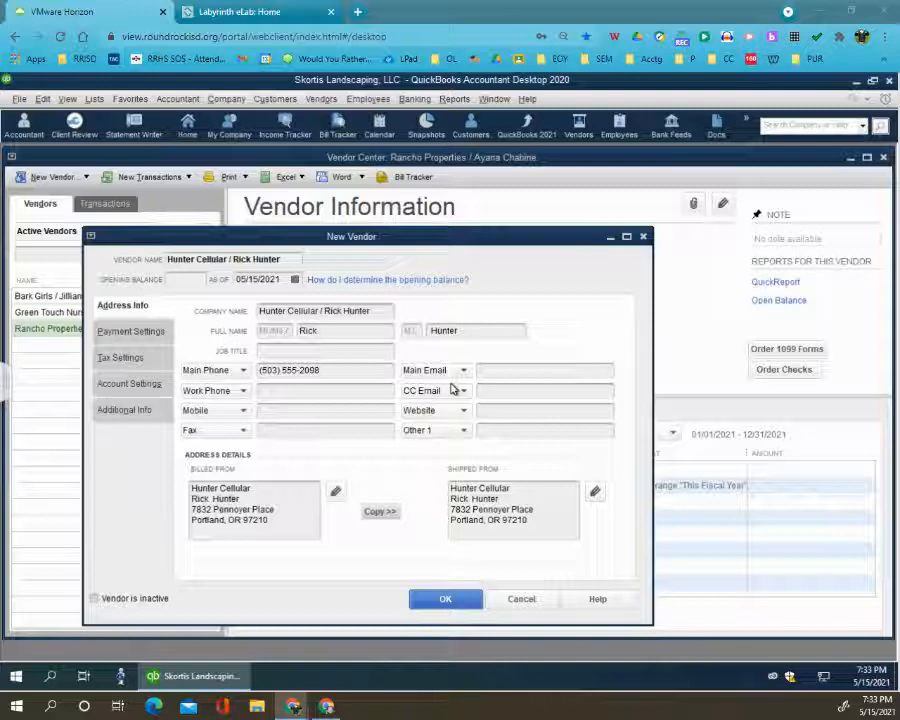
- Enter the Hunter Cellular vendor account number and set the payment terms to Net 10
{"action": "left_click", "coordinate": [122, 336]}
{"action": "key", "text": "ctrl+v"}
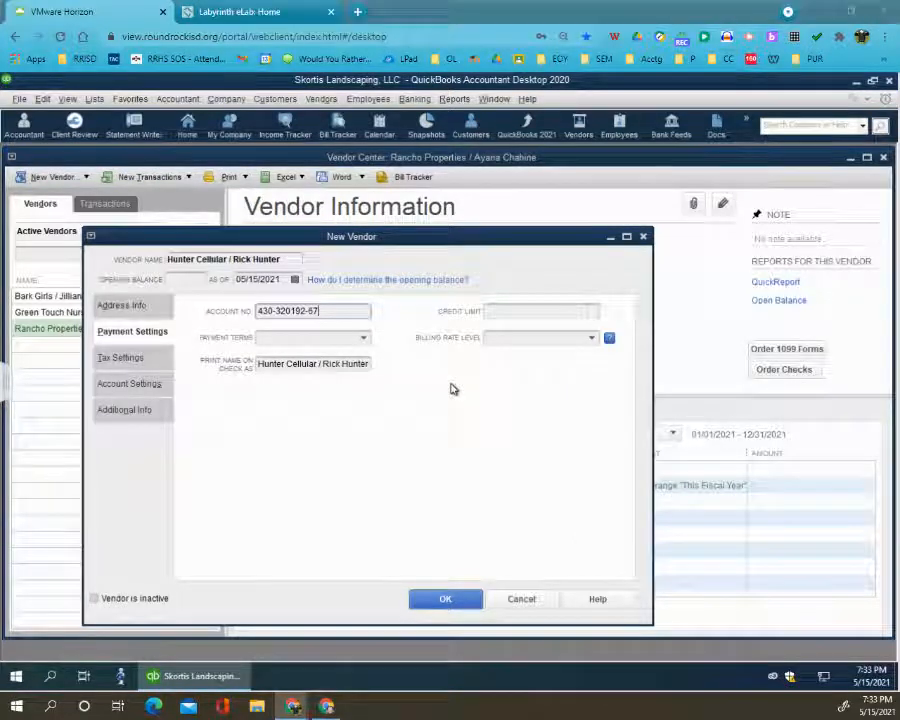
{"action": "left_click", "coordinate": [363, 337]}
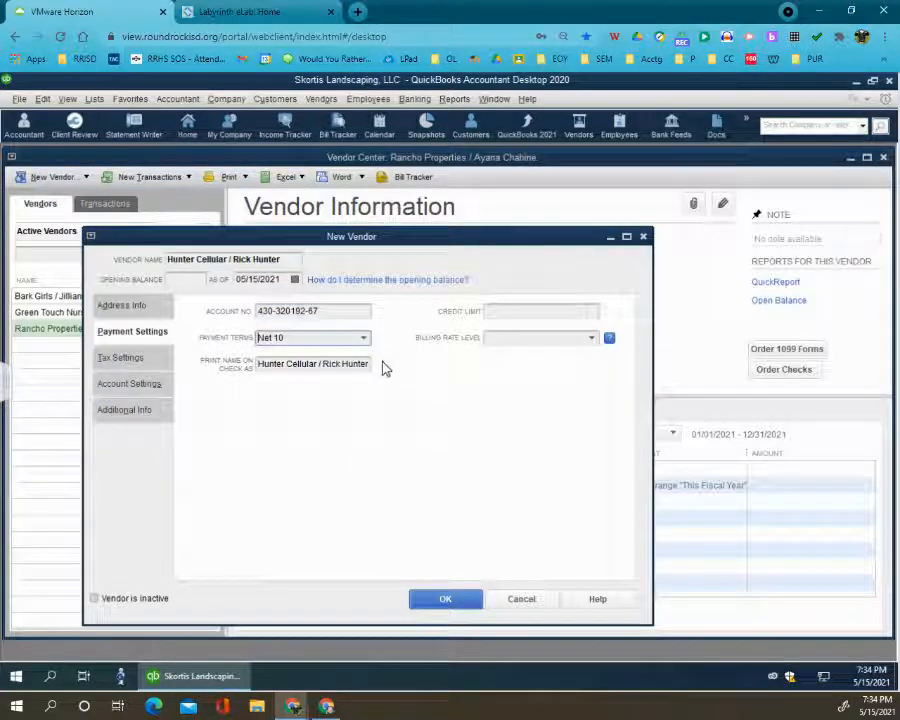
- Set the Hunter Cellular vendor type to Service Providers and save the new vendor
{"action": "left_click", "coordinate": [135, 414]}
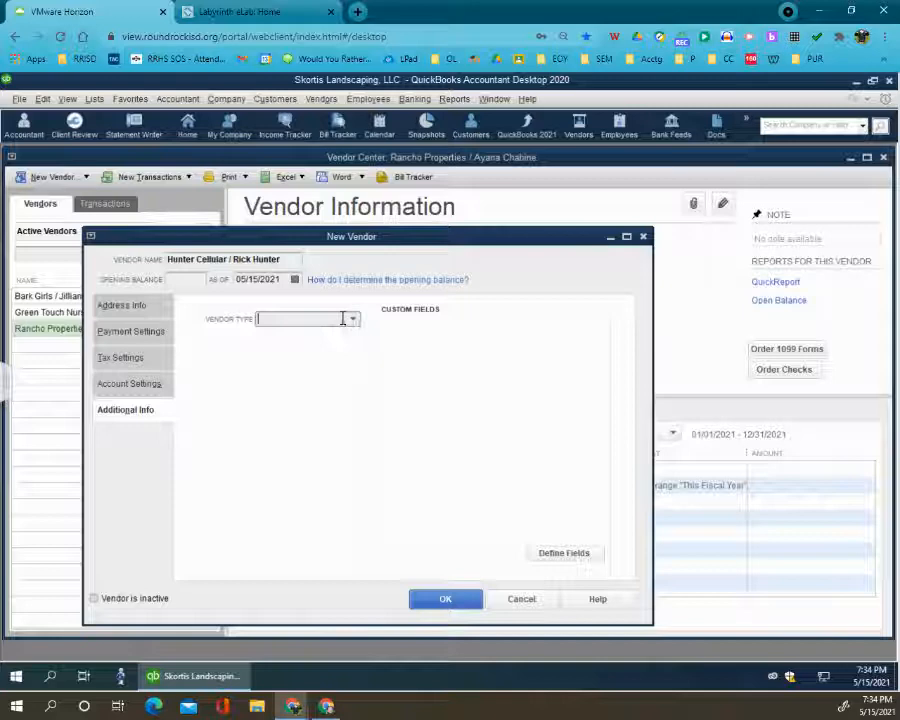
{"action": "type", "text": "Service Providers"}
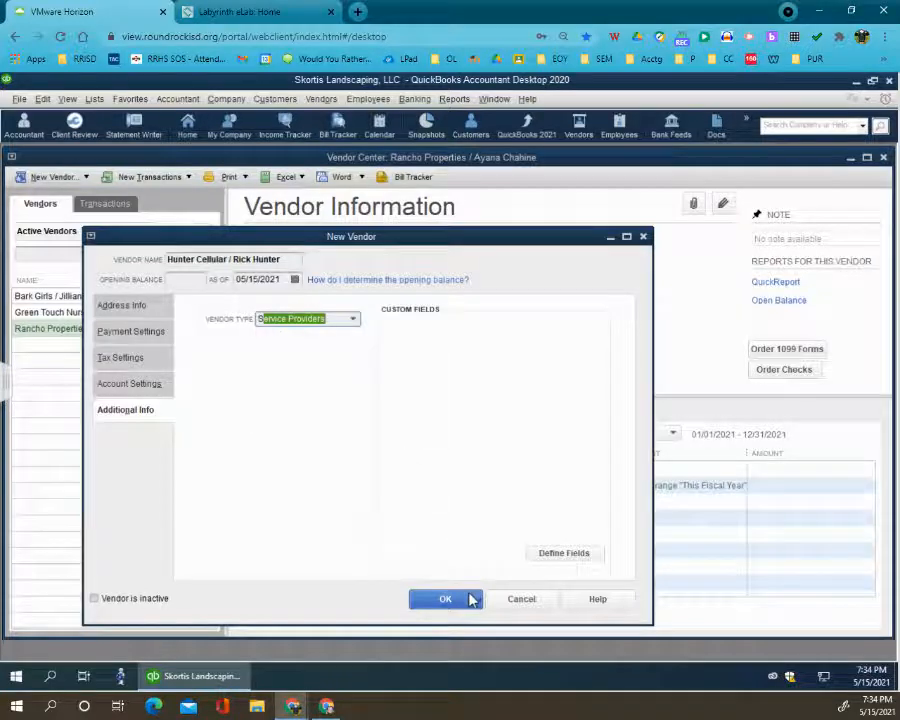
{"action": "left_click", "coordinate": [446, 598]}
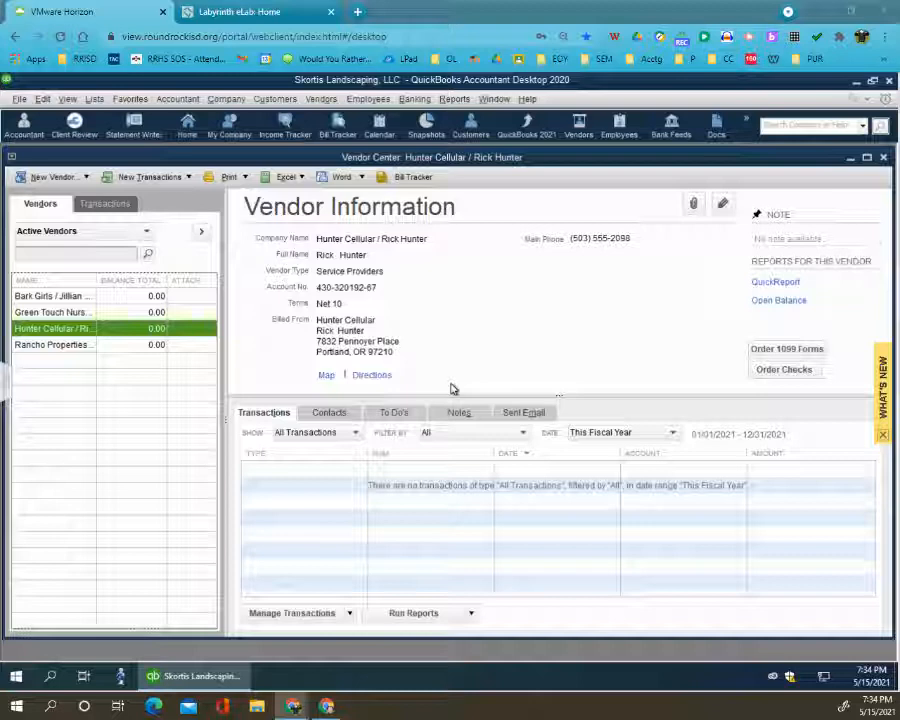
- Start a new vendor with CA Tax Authority as both the vendor name and the company name
{"action": "left_click", "coordinate": [58, 177]}
{"action": "left_click", "coordinate": [60, 193]}
{"action": "type", "text": "CA Tax Authority"}
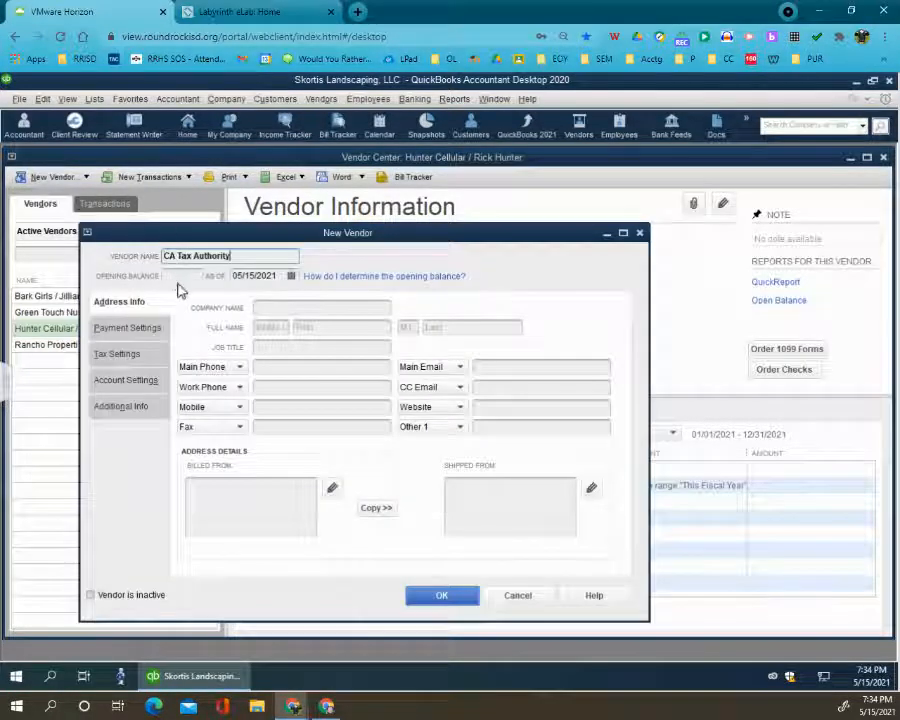
{"action": "left_click", "coordinate": [309, 311]}
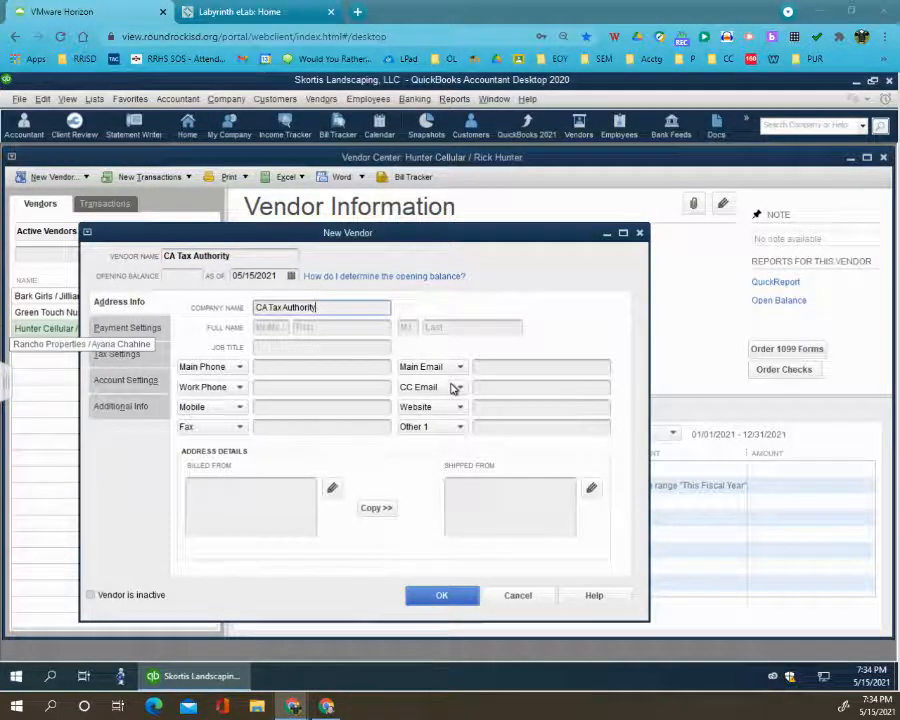
- Enter the CA Tax Authority main phone number and billed-from address, and copy the address to shipped-from
{"action": "left_click", "coordinate": [307, 366]}
{"action": "type", "text": "(916) 555-8736"}
{"action": "left_click", "coordinate": [261, 497]}
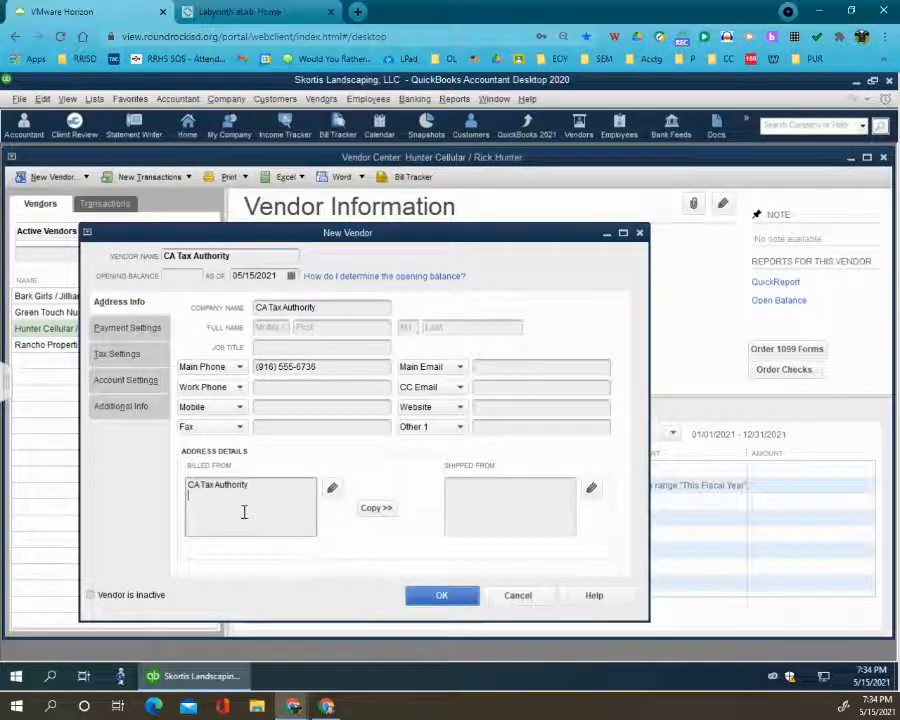
{"action": "key", "text": "ctrl+v"}
{"action": "left_click", "coordinate": [385, 508]}
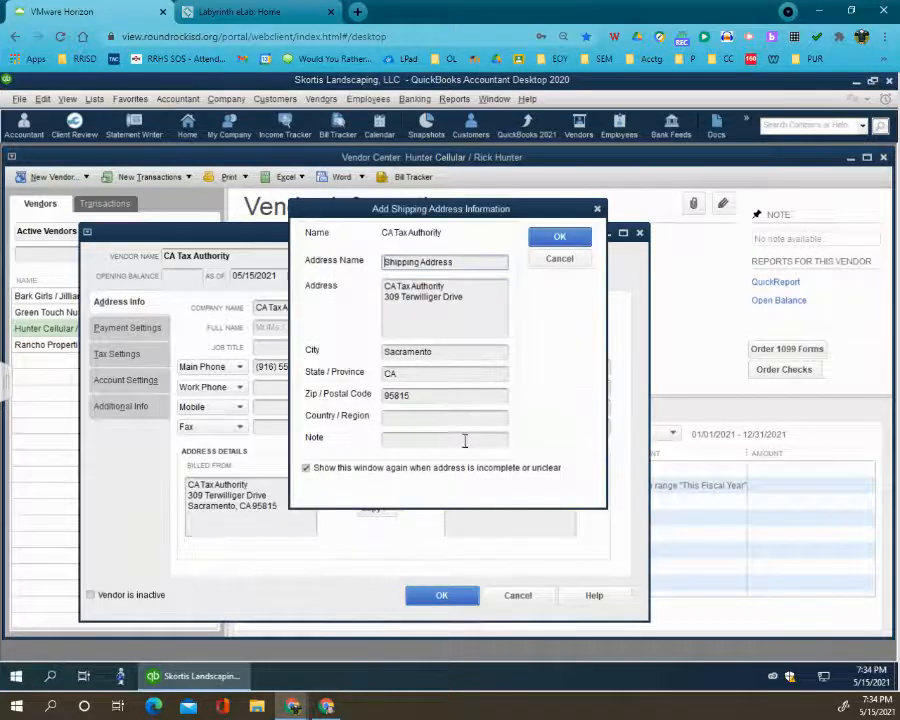
{"action": "left_click", "coordinate": [557, 237]}
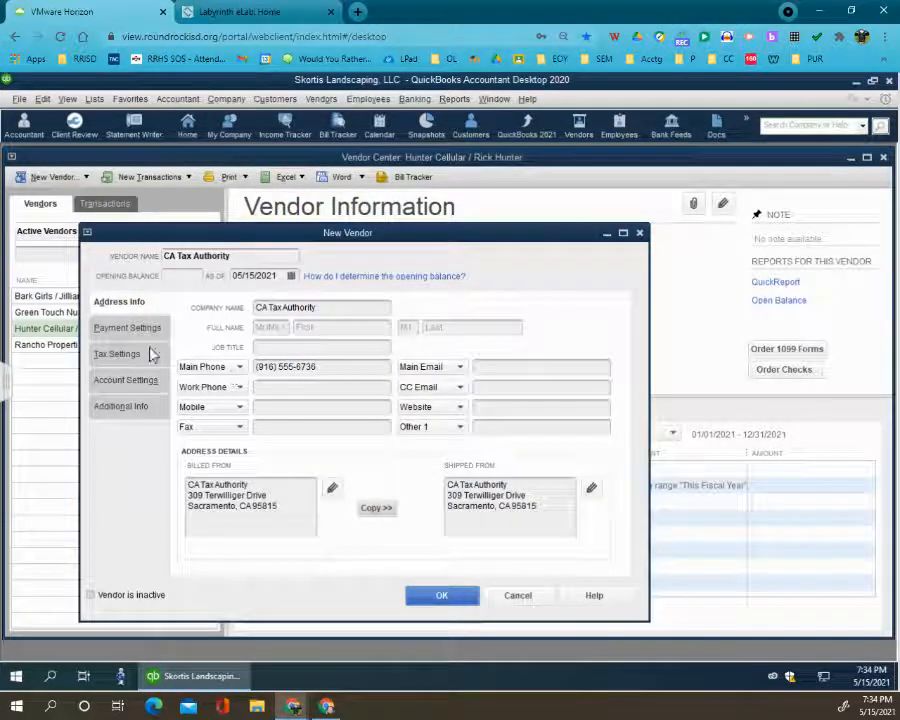
- Enter the CA Tax Authority vendor account number and set the payment terms to Net 30
{"action": "left_click", "coordinate": [128, 327]}
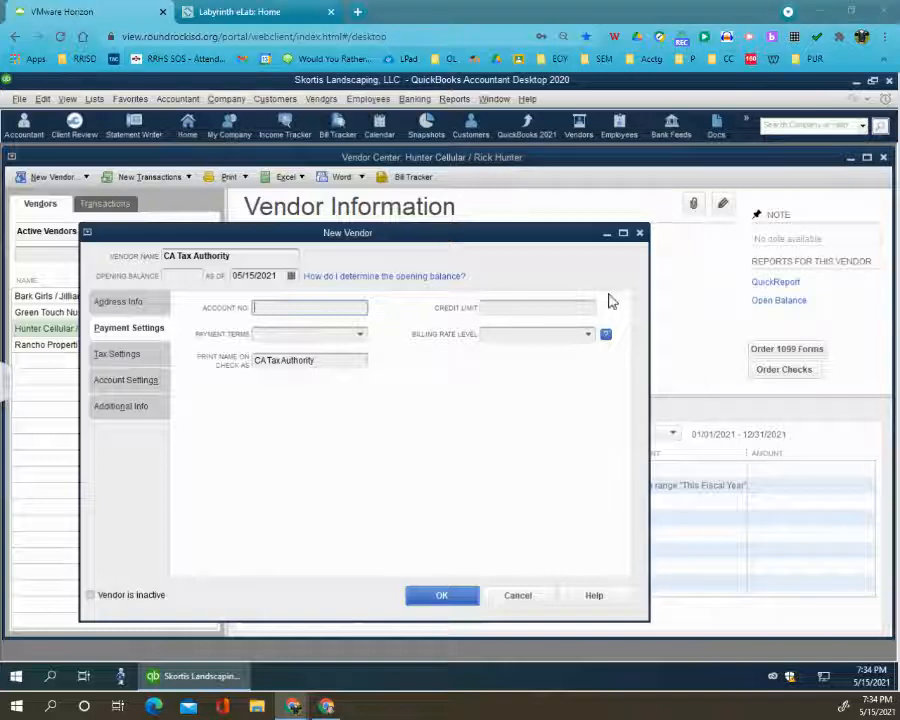
{"action": "type", "text": "987-6543-2"}
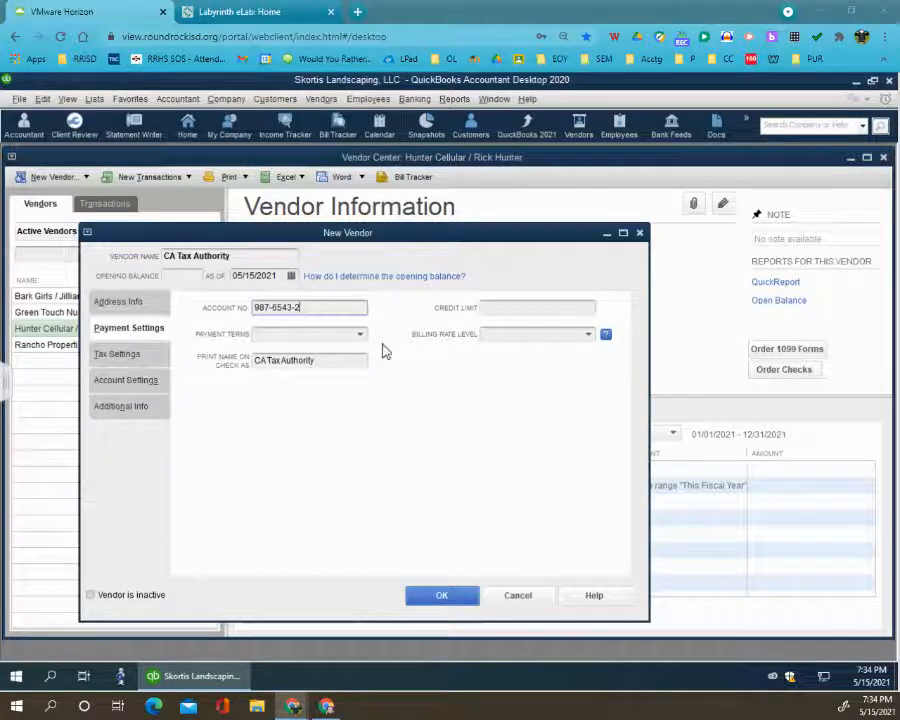
{"action": "left_click", "coordinate": [360, 336]}
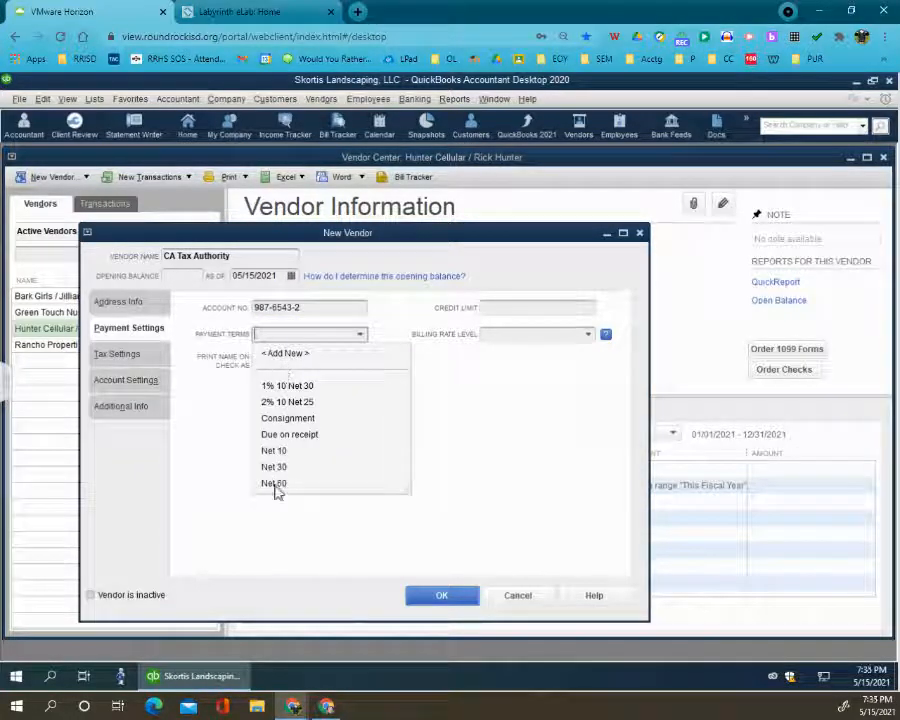
{"action": "left_click", "coordinate": [274, 466]}
- Set the CA Tax Authority vendor type to Tax agency and save the new vendor
{"action": "left_click", "coordinate": [133, 408]}
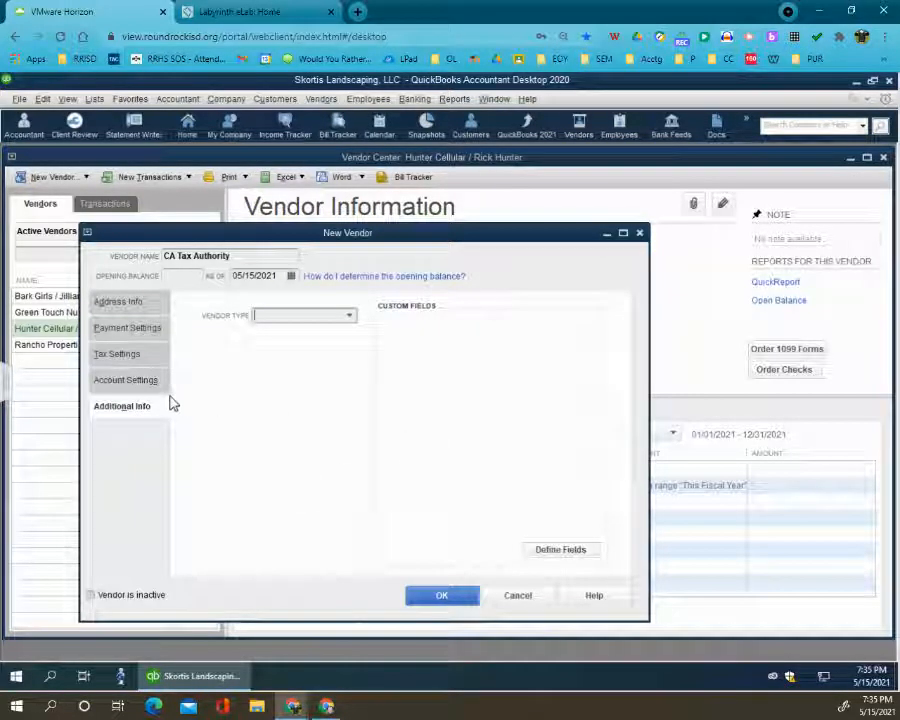
{"action": "left_click", "coordinate": [349, 316]}
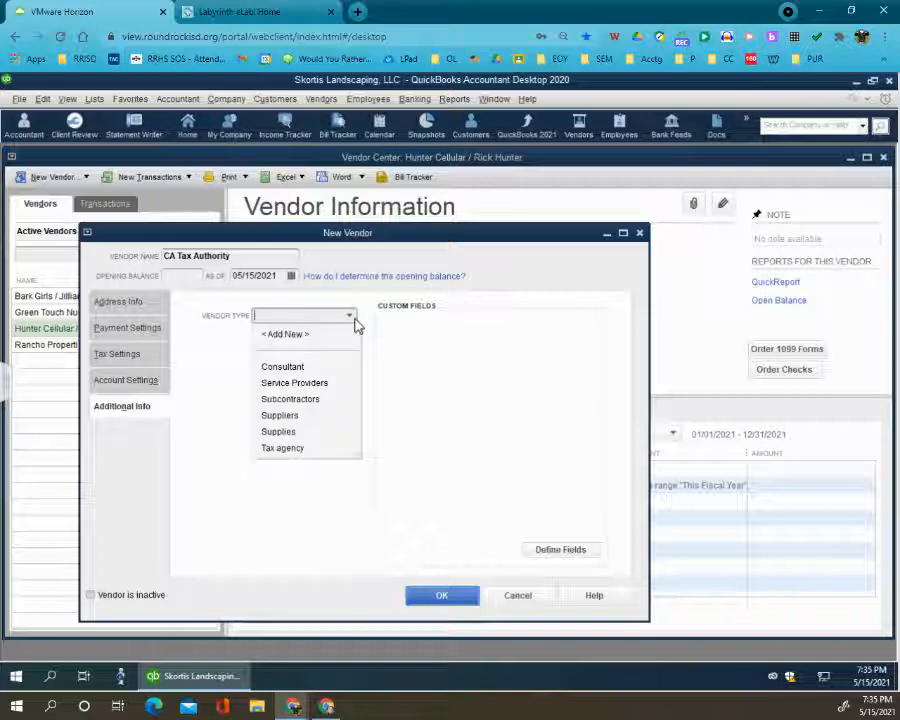
{"action": "left_click", "coordinate": [298, 450]}
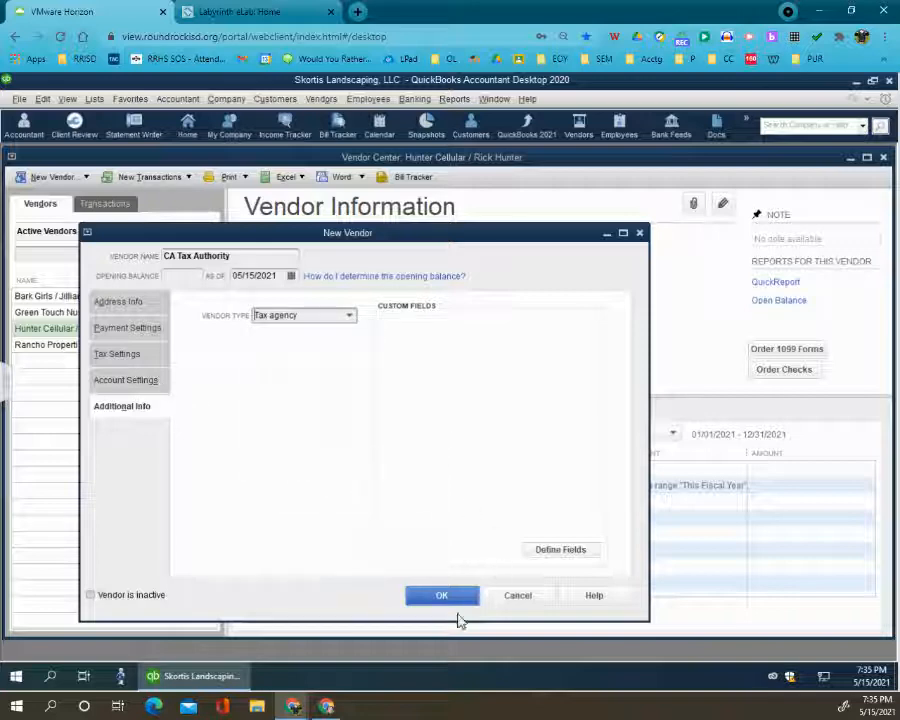
{"action": "left_click", "coordinate": [442, 596]}
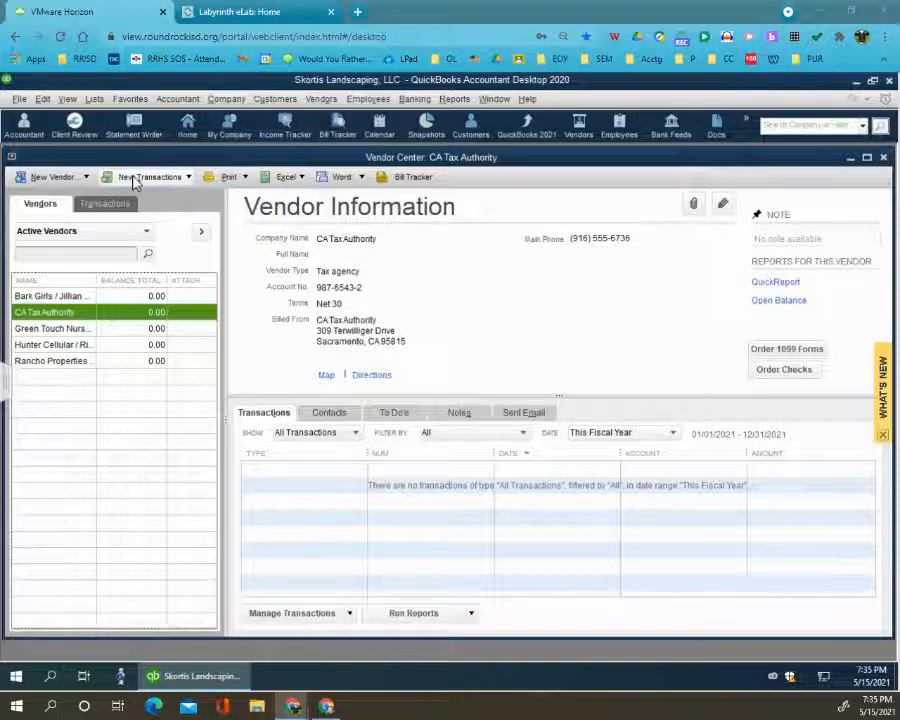
- Start a new vendor named McCall Equipment & Tools, followed by a slash and the contact's full name
{"action": "left_click", "coordinate": [68, 177]}
{"action": "left_click", "coordinate": [60, 193]}
{"action": "key", "text": "ctrl+v"}
{"action": "left_click", "coordinate": [291, 305]}
{"action": "key", "text": "ctrl+v"}
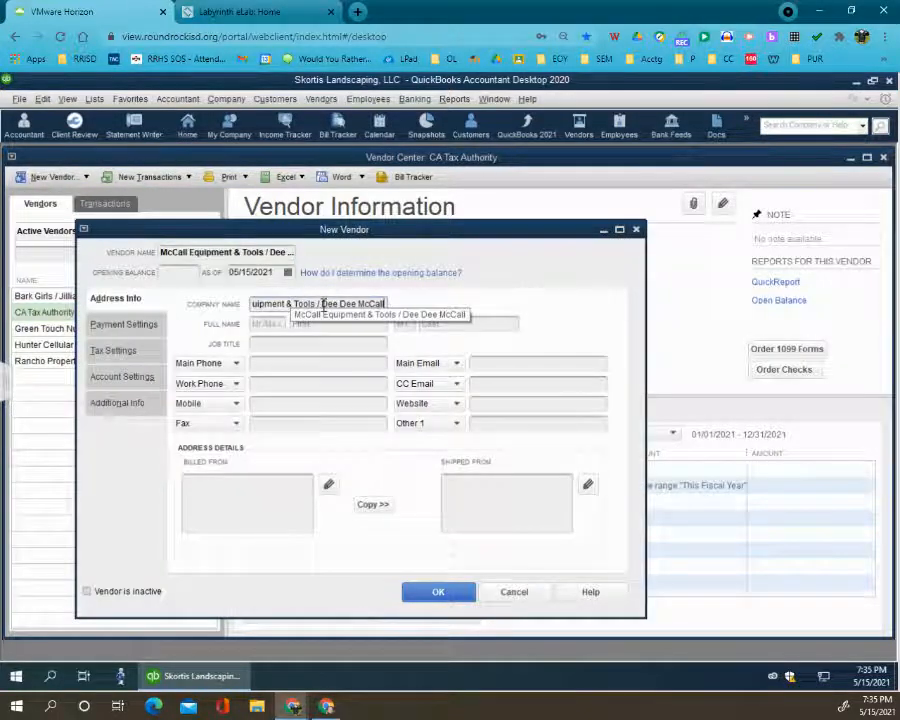
{"action": "left_click_drag", "start_coordinate": [323, 305], "coordinate": [410, 310]}
{"action": "key", "text": "BackSpace"}
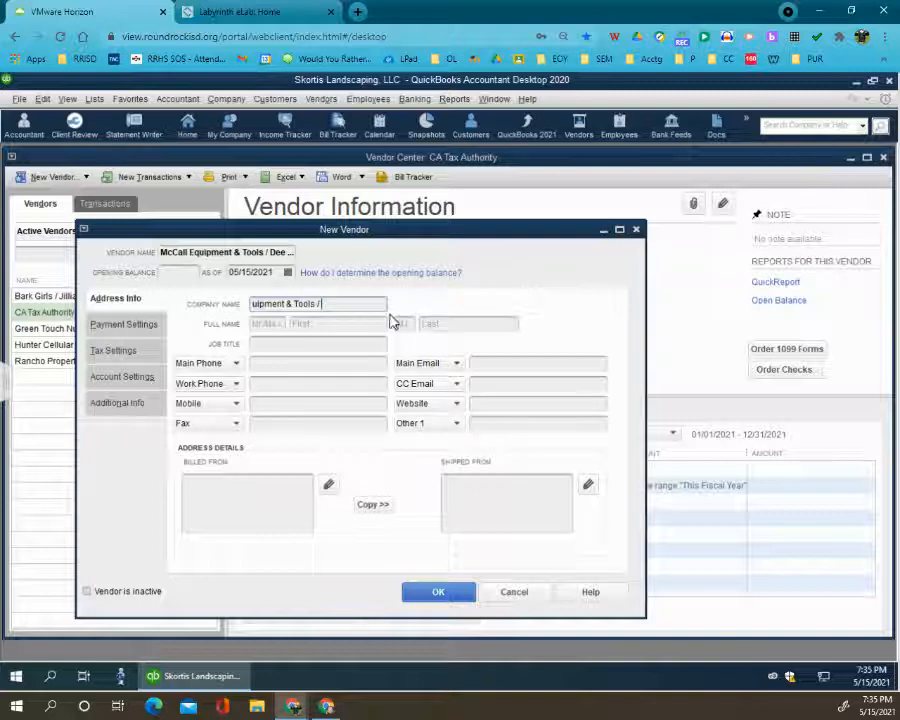
{"action": "key", "text": "ctrl+a"}
{"action": "key", "text": "BackSpace"}
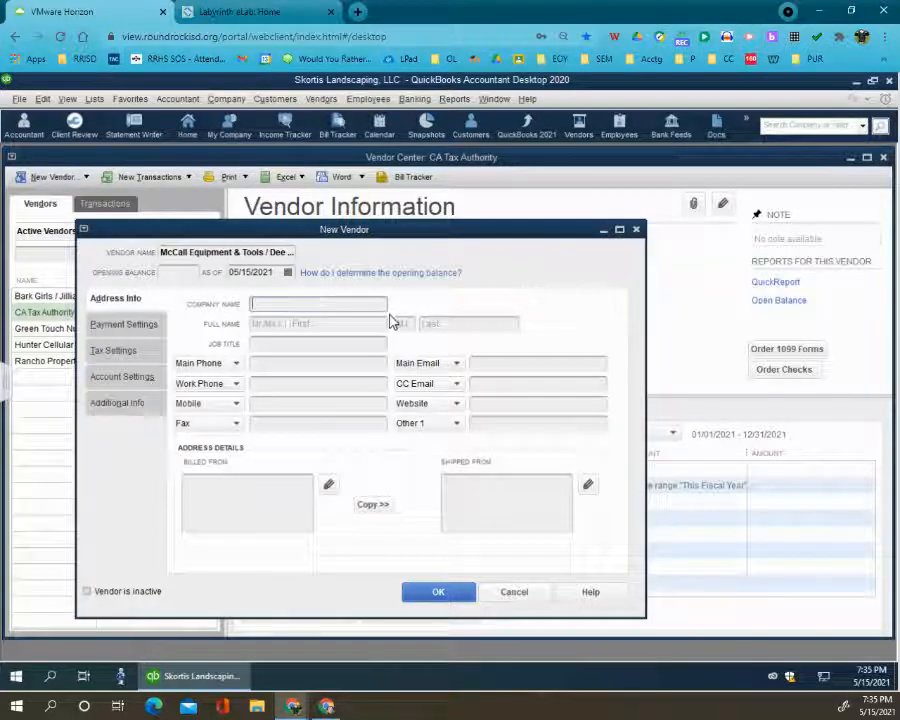
- Fill in the company name with the McCall Equipment & Tools vendor name, including the contact's name
{"action": "left_click", "coordinate": [271, 253]}
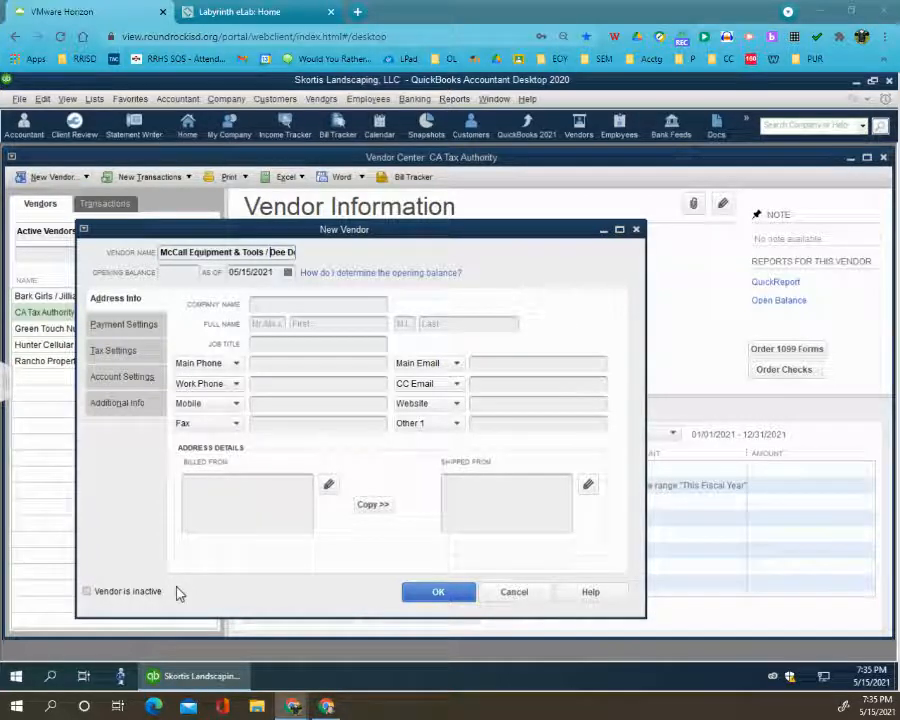
{"action": "left_click", "coordinate": [311, 303]}
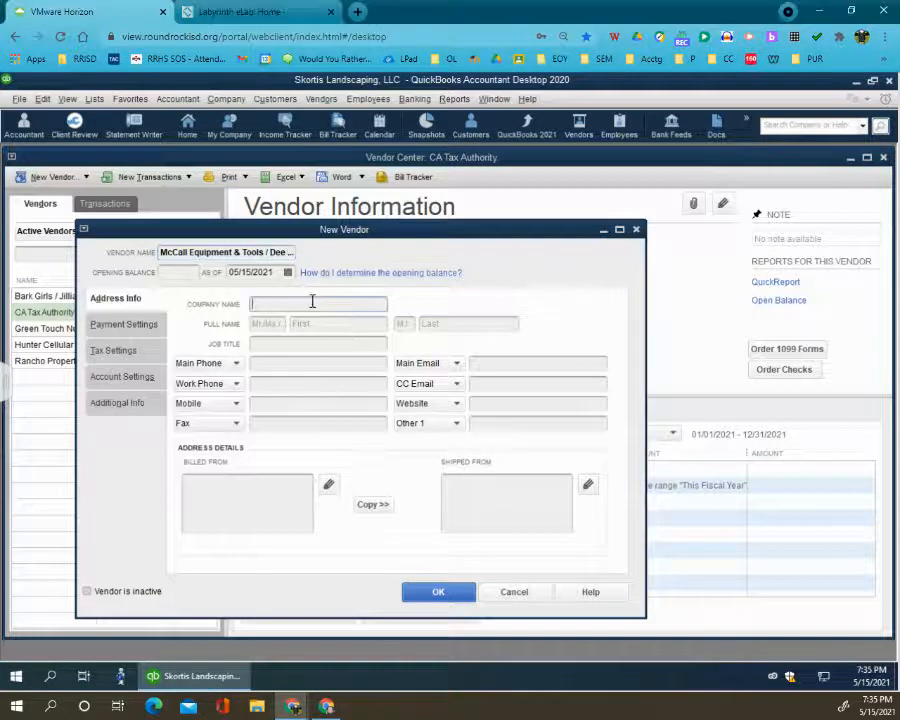
{"action": "key", "text": "ctrl+v"}
- Copy the contact's name from the company name and split it into the first and last name fields
{"action": "left_click_drag", "start_coordinate": [320, 303], "coordinate": [397, 305]}
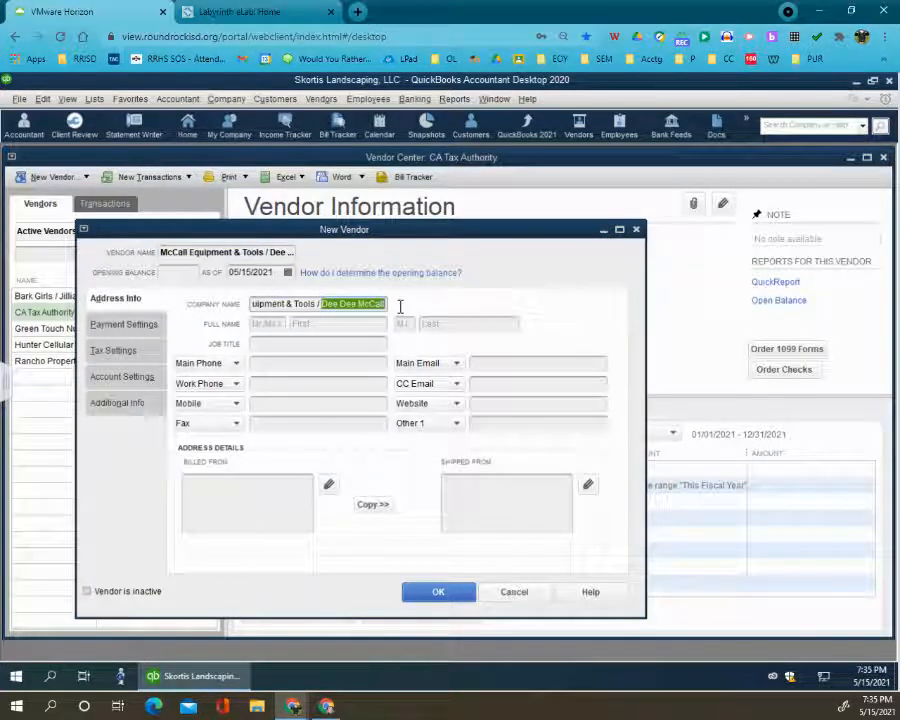
{"action": "left_click", "coordinate": [352, 345]}
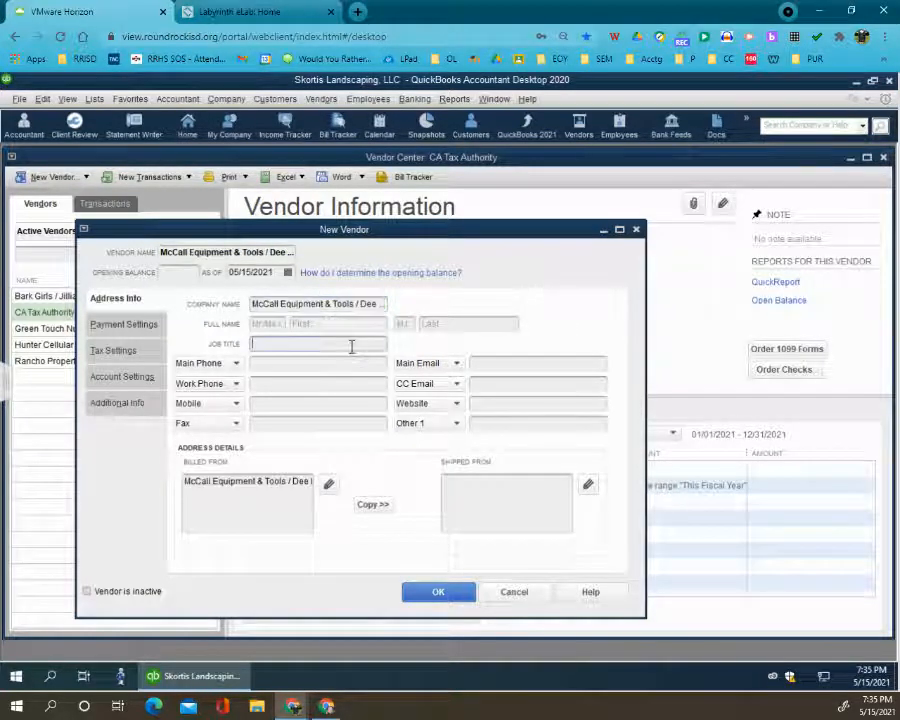
{"action": "left_click", "coordinate": [357, 323]}
{"action": "key", "text": "ctrl+v"}
{"action": "left_click_drag", "start_coordinate": [357, 322], "coordinate": [329, 320]}
{"action": "key", "text": "ctrl+x"}
{"action": "left_click", "coordinate": [440, 323]}
{"action": "key", "text": "ctrl+v"}
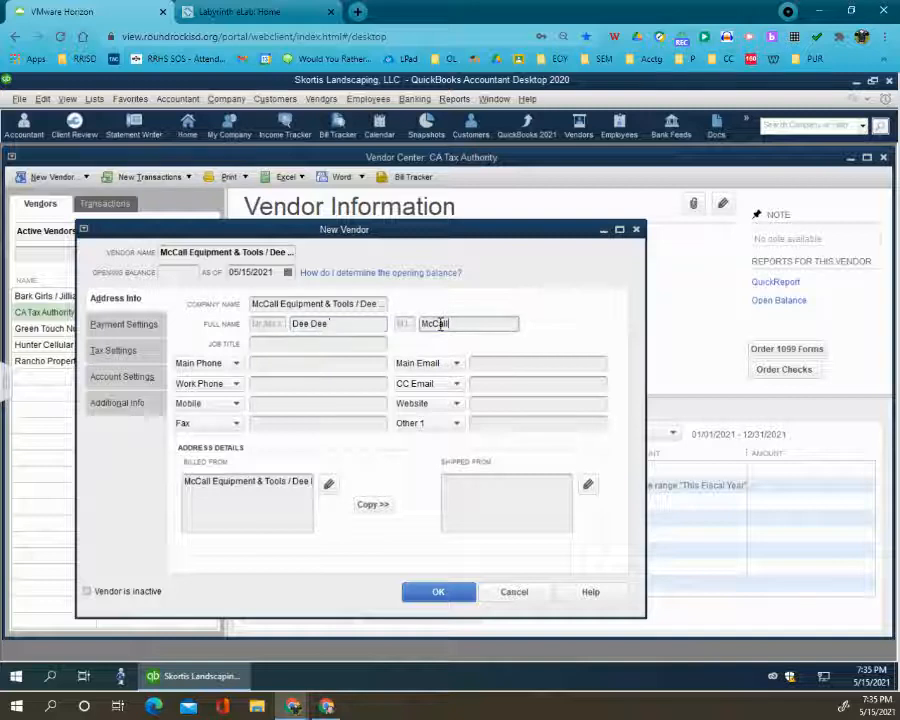
- Enter the McCall Equipment & Tools main phone number and billed-from address without the contact's name in the company line, and copy the address to shipped-from
{"action": "left_click", "coordinate": [256, 365]}
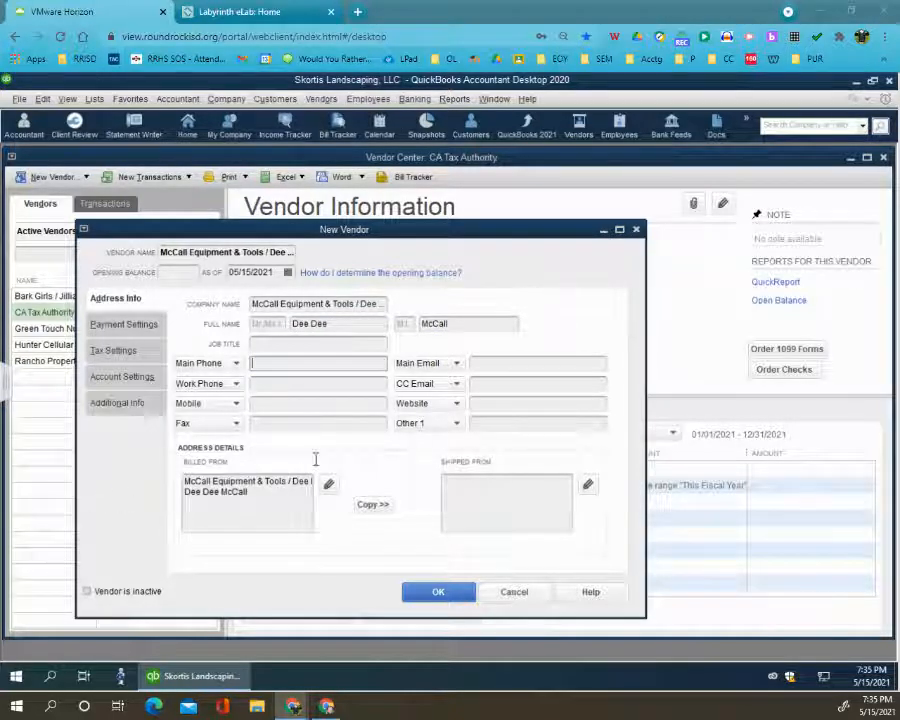
{"action": "key", "text": "ctrl+v"}
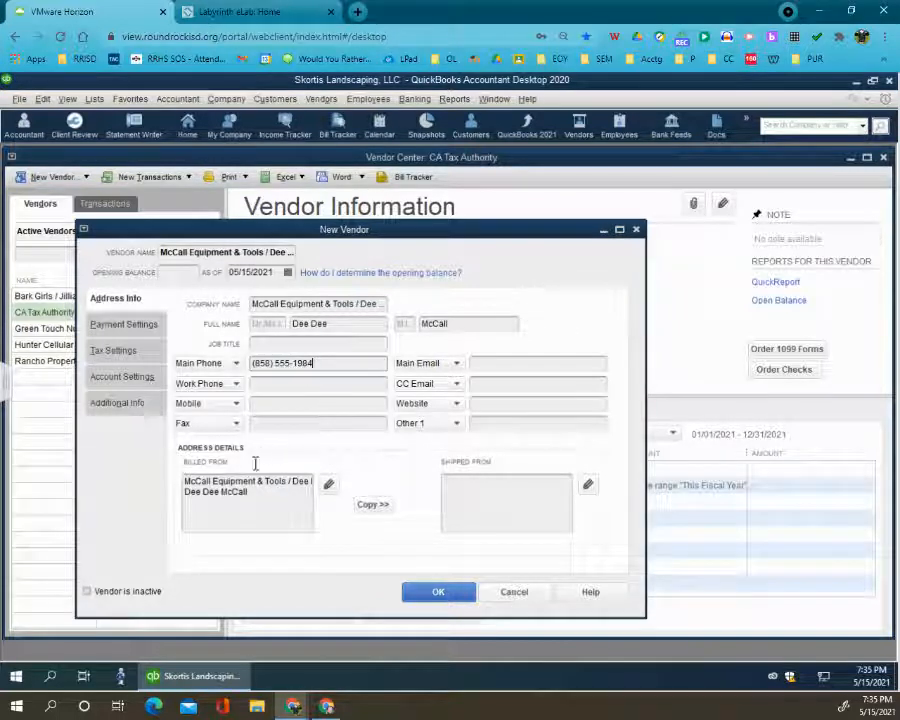
{"action": "left_click_drag", "start_coordinate": [287, 484], "coordinate": [318, 484]}
{"action": "key", "text": "Delete"}
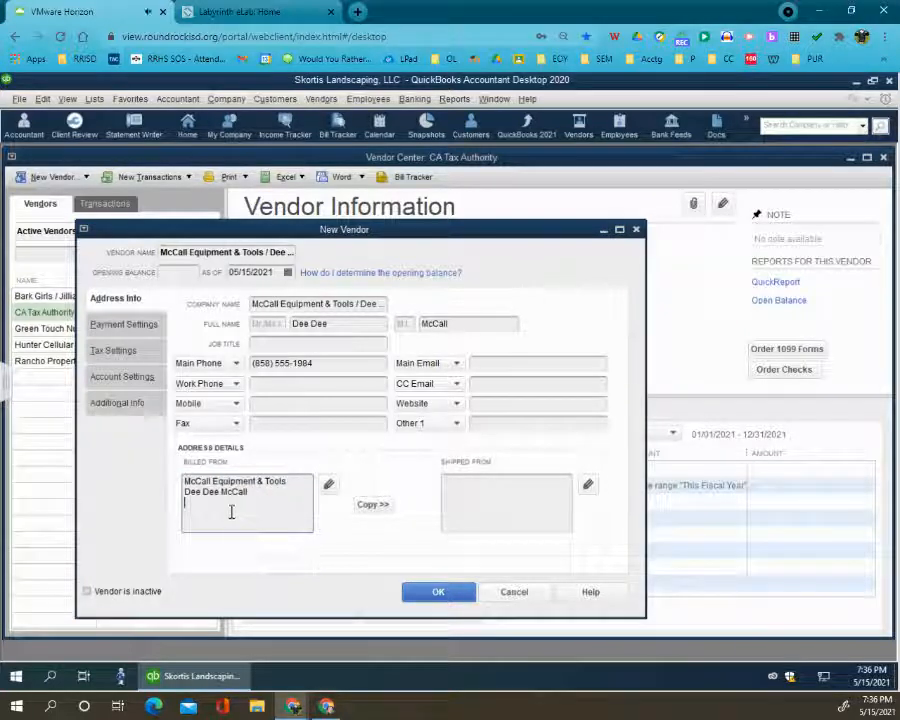
{"action": "key", "text": "Return"}
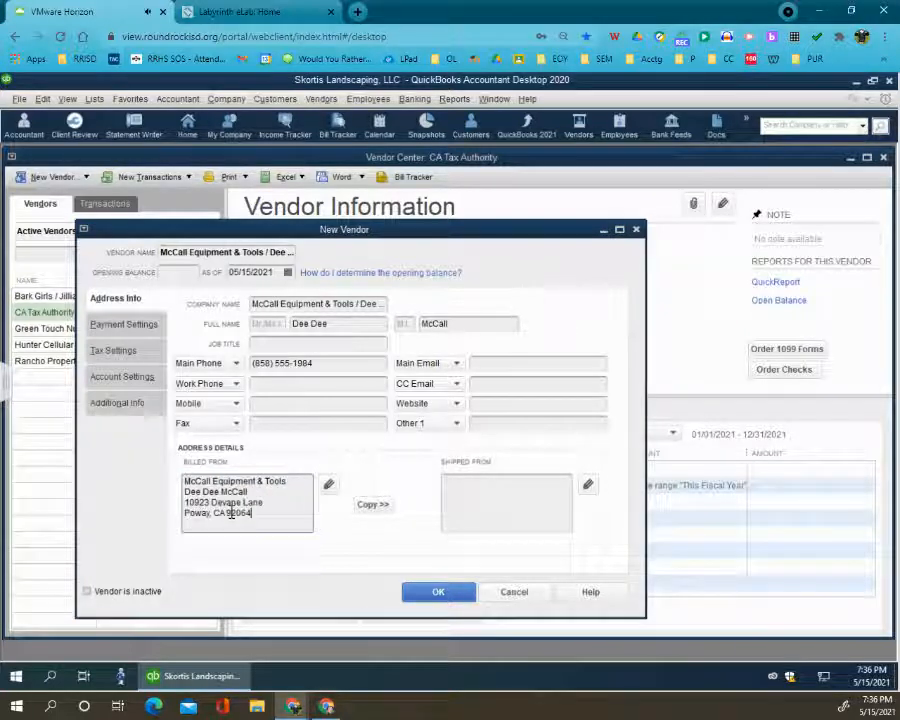
{"action": "left_click", "coordinate": [371, 505]}
{"action": "left_click", "coordinate": [556, 239]}
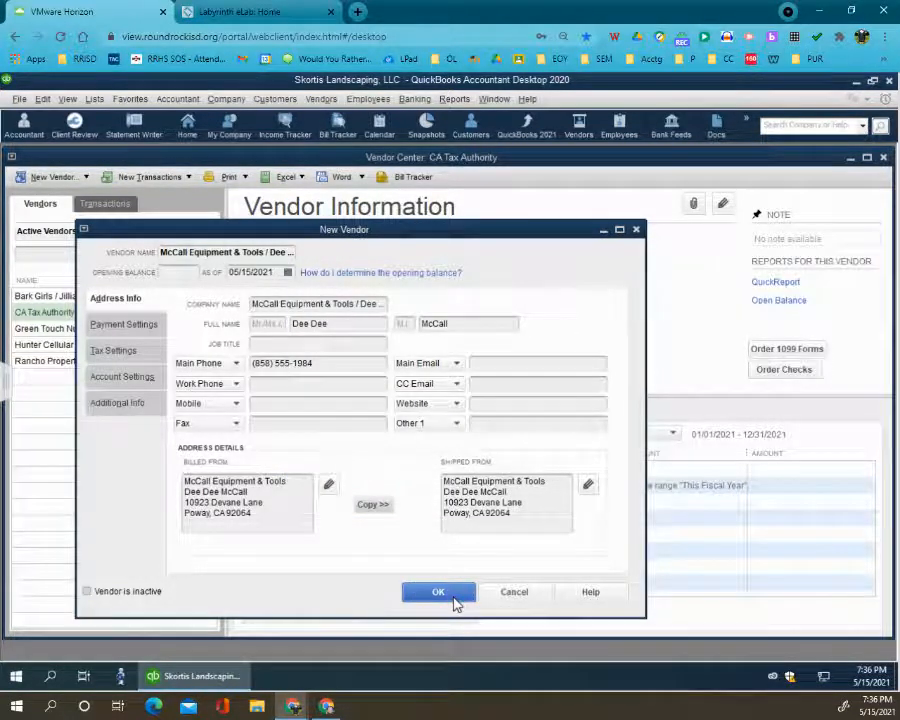
- Enter the McCall Equipment & Tools vendor account number and set the payment terms to Due on receipt
{"action": "left_click", "coordinate": [122, 330]}
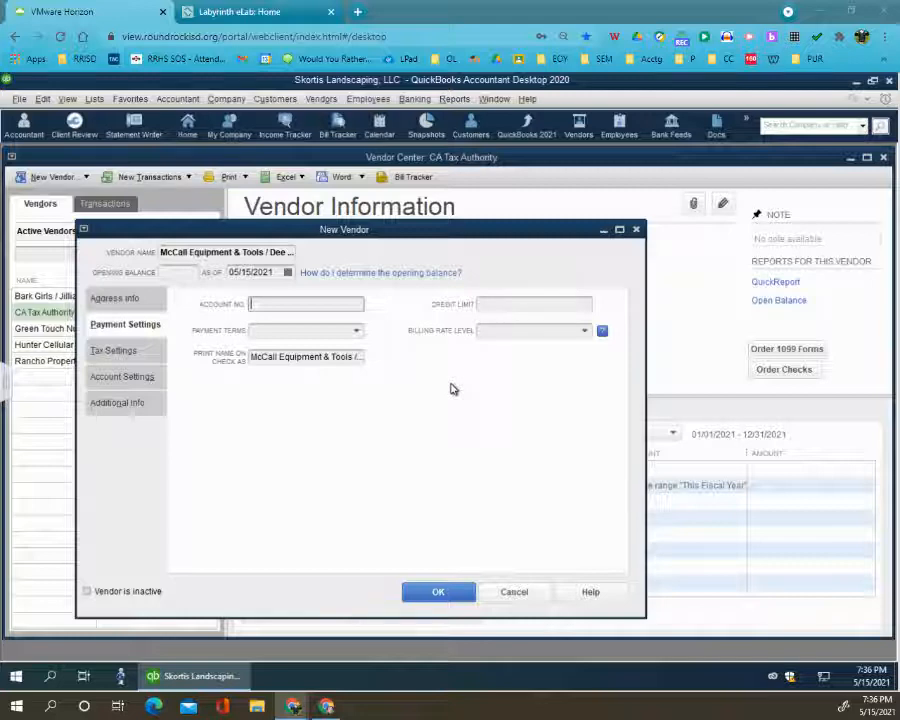
{"action": "type", "text": "LS-1991"}
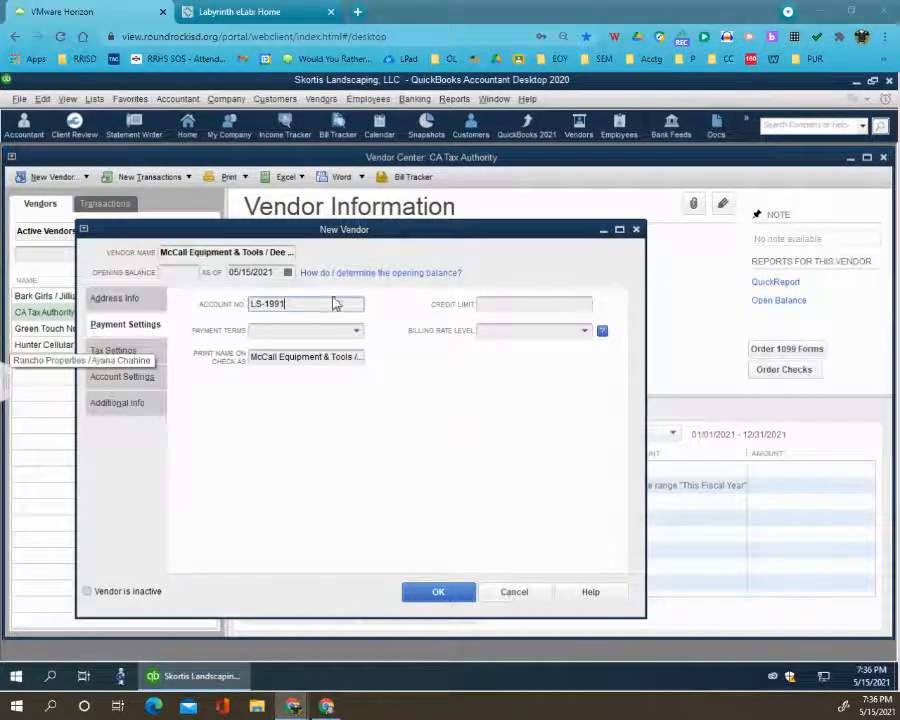
{"action": "left_click", "coordinate": [356, 331]}
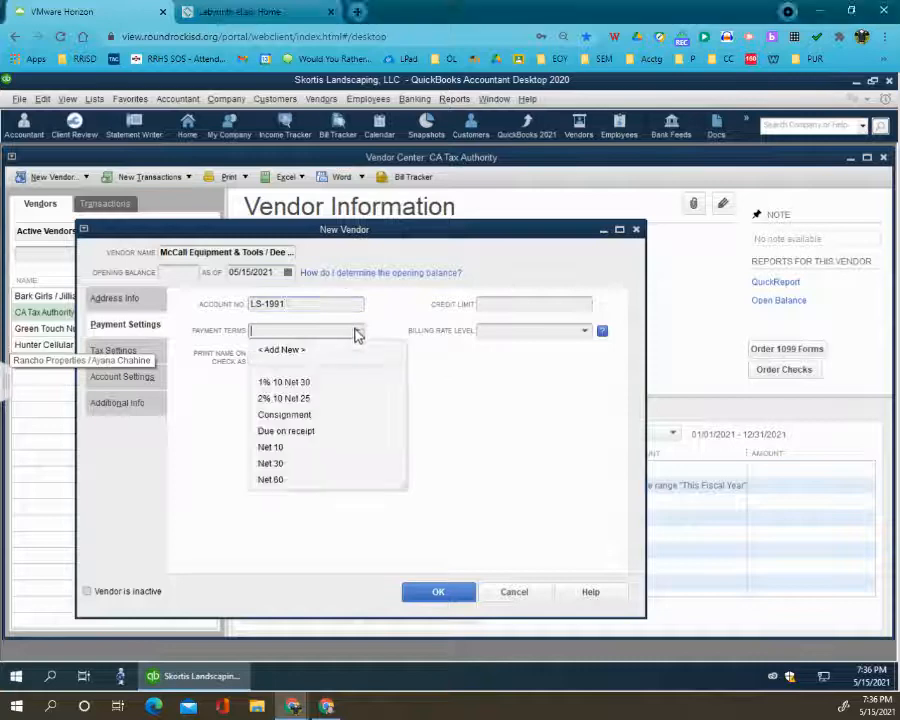
{"action": "left_click", "coordinate": [301, 431]}
- Set the McCall Equipment & Tools vendor type to Suppliers and save the new vendor
{"action": "left_click", "coordinate": [147, 401]}
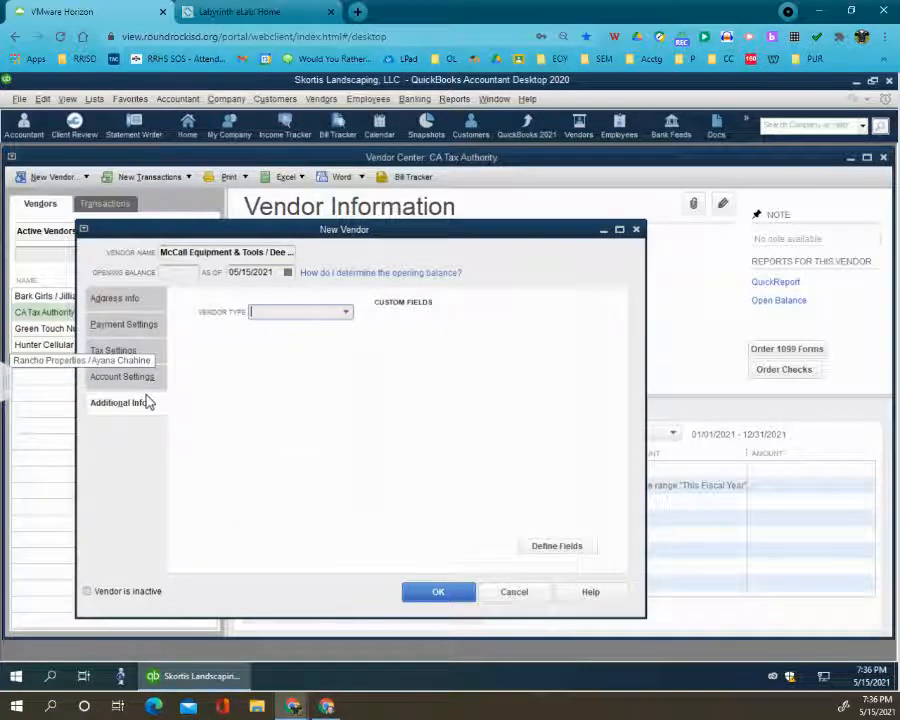
{"action": "left_click", "coordinate": [346, 311]}
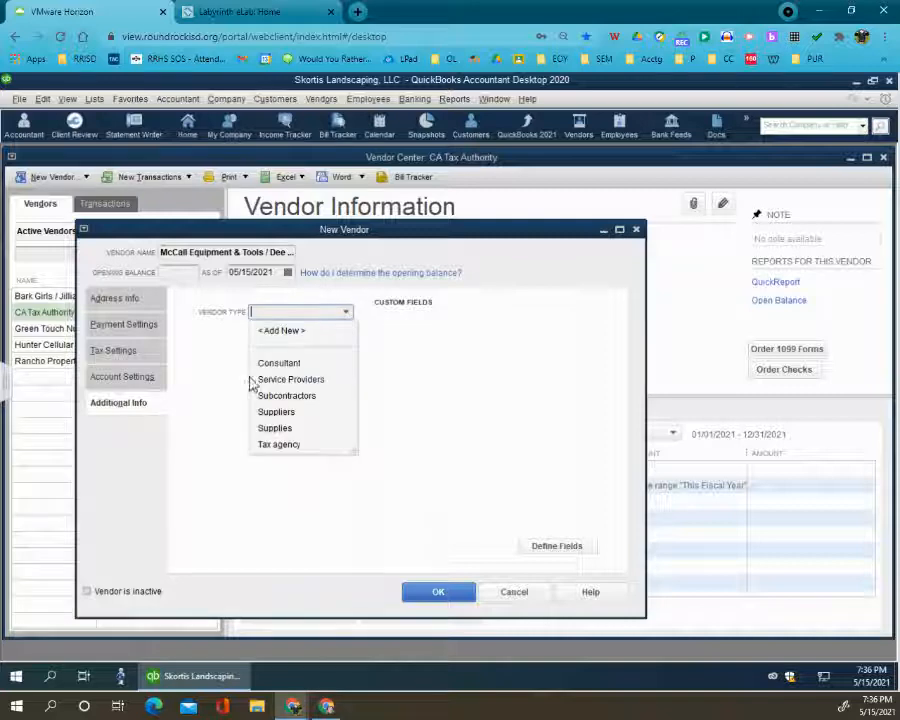
{"action": "left_click", "coordinate": [275, 412]}
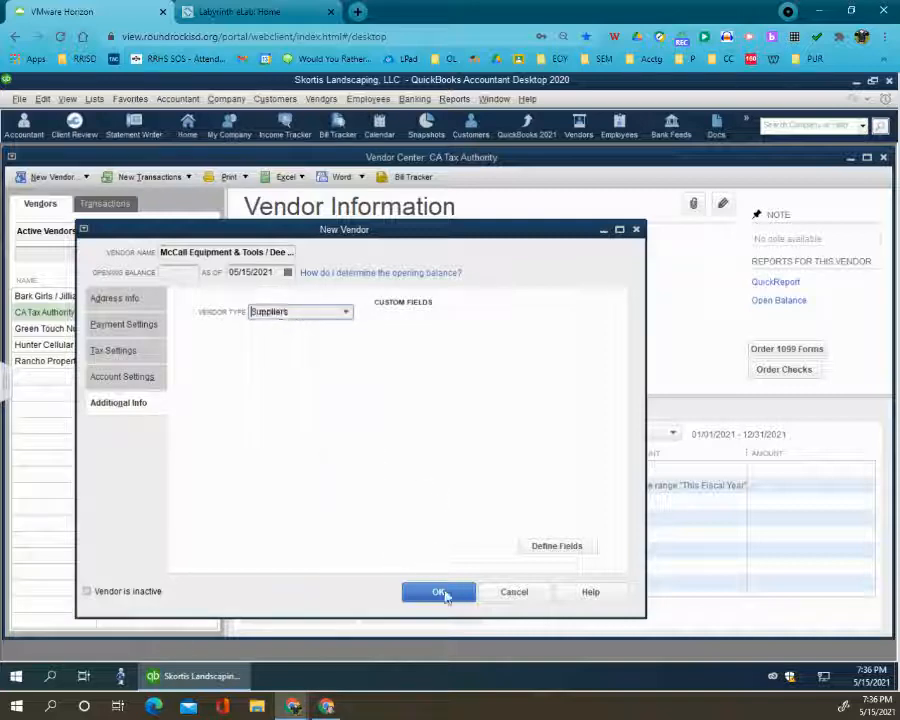
{"action": "left_click", "coordinate": [441, 593]}
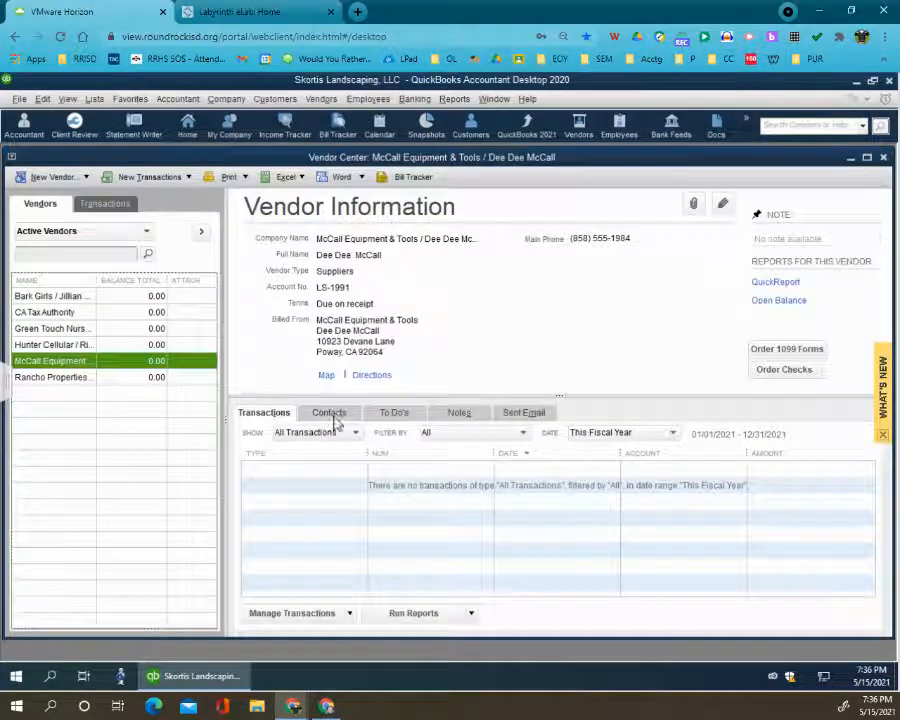
- Review the details of each vendor record in the active vendors list, from Bark Girls through Rancho Properties
{"action": "left_click", "coordinate": [85, 299]}
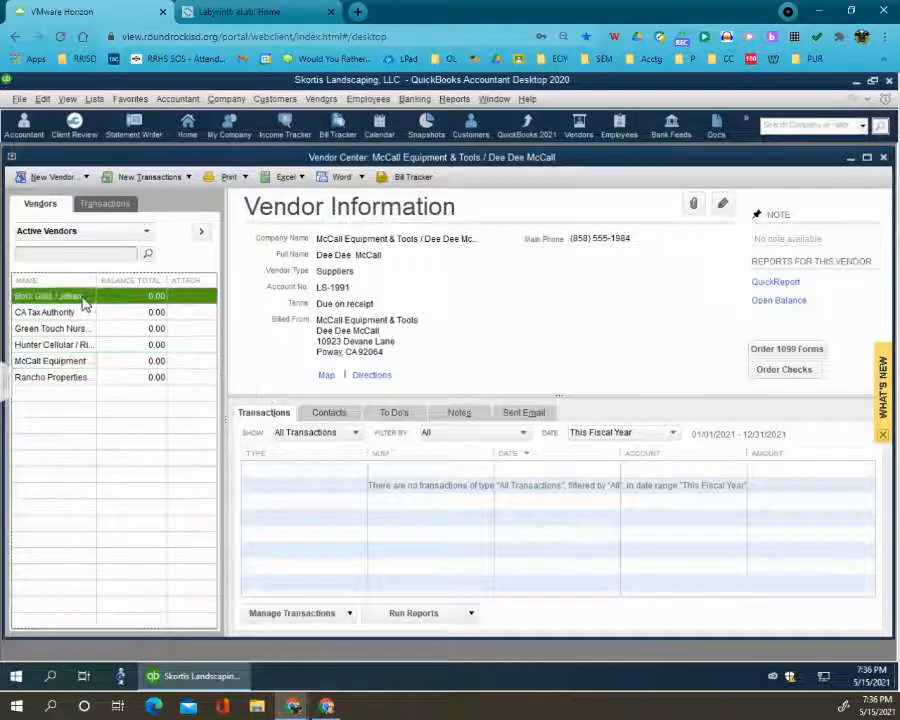
{"action": "left_click", "coordinate": [75, 313]}
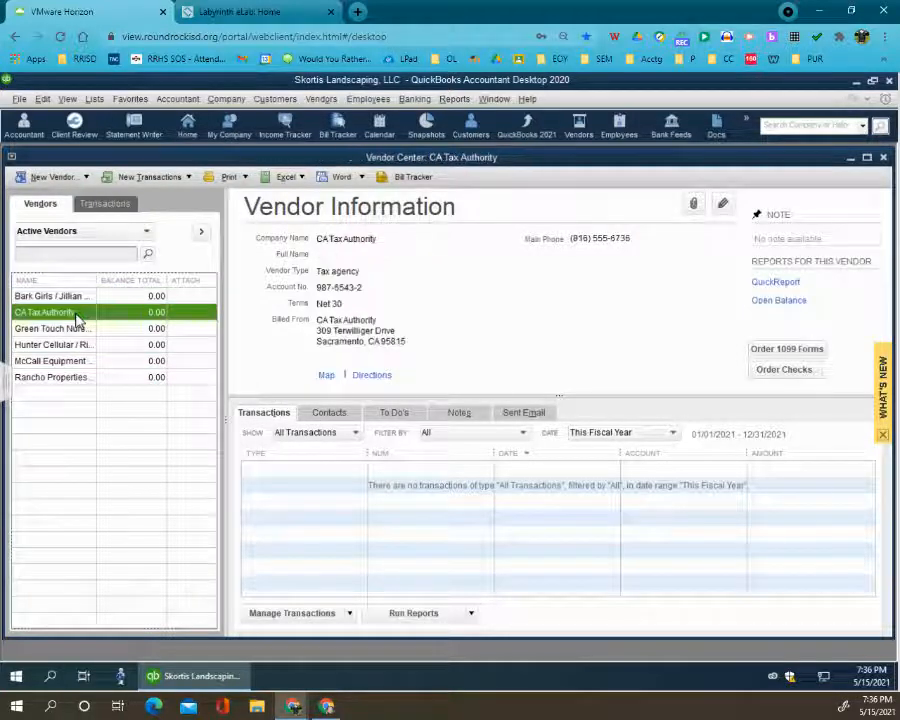
{"action": "left_click", "coordinate": [76, 327]}
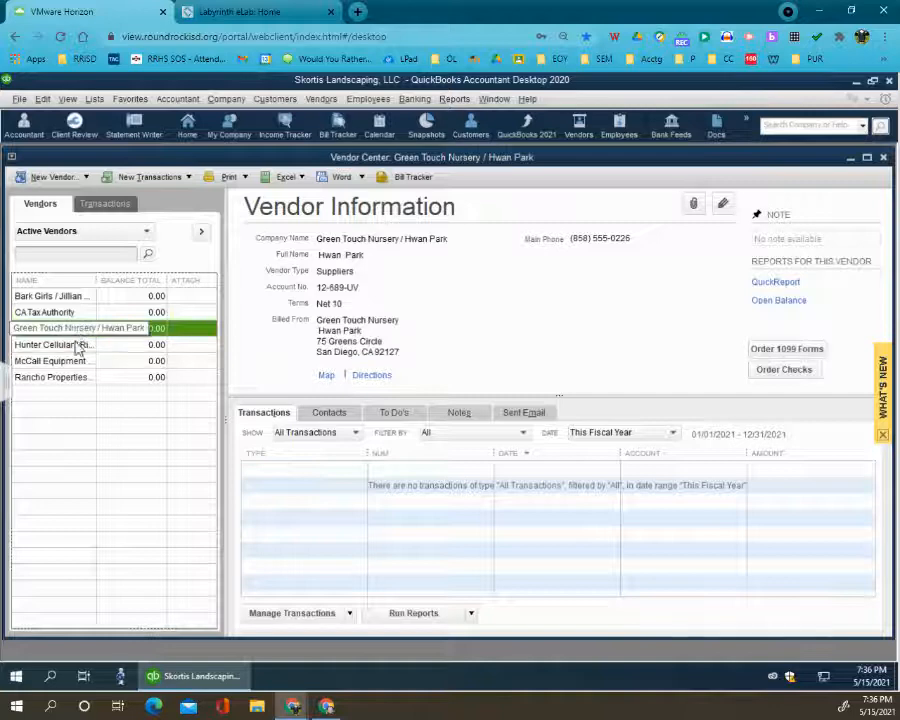
{"action": "left_click", "coordinate": [78, 345]}
{"action": "left_click", "coordinate": [76, 362]}
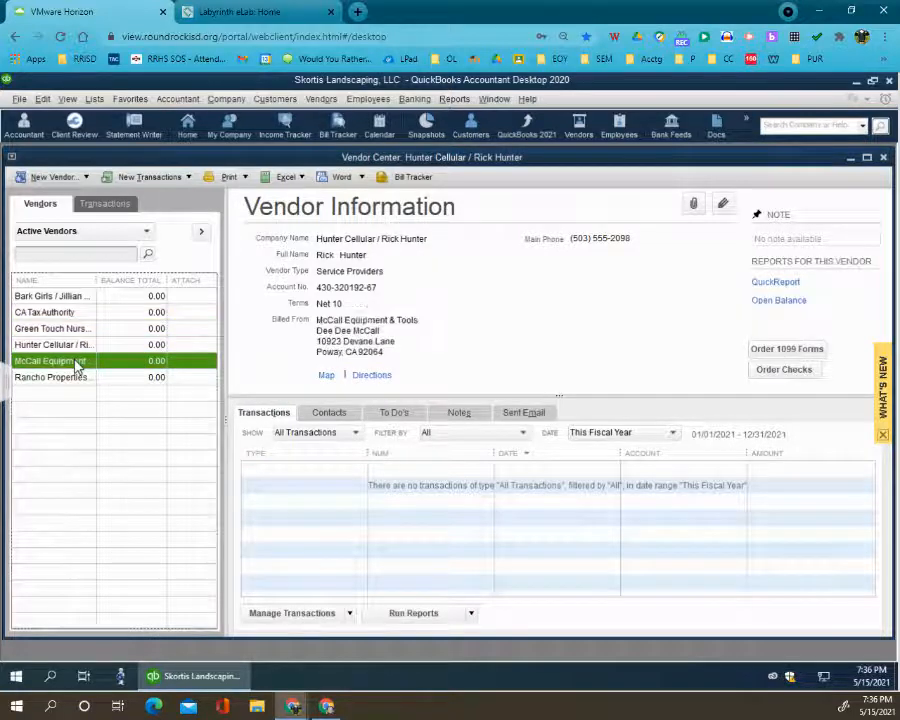
{"action": "left_click", "coordinate": [77, 380]}
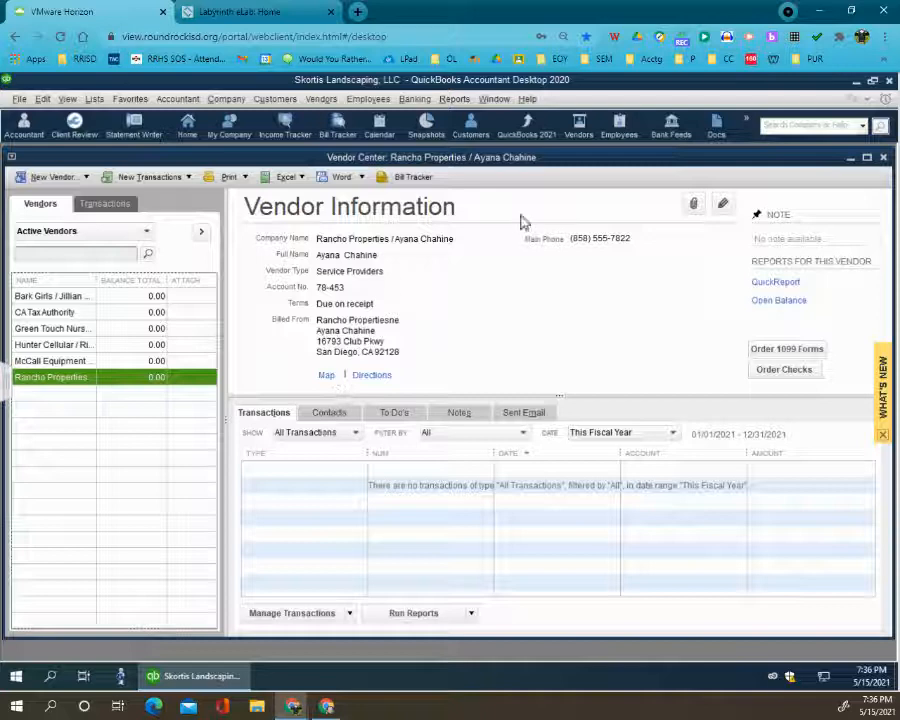
- Close the Vendor Center and open the Item List in a maximized window
{"action": "left_click", "coordinate": [884, 158]}
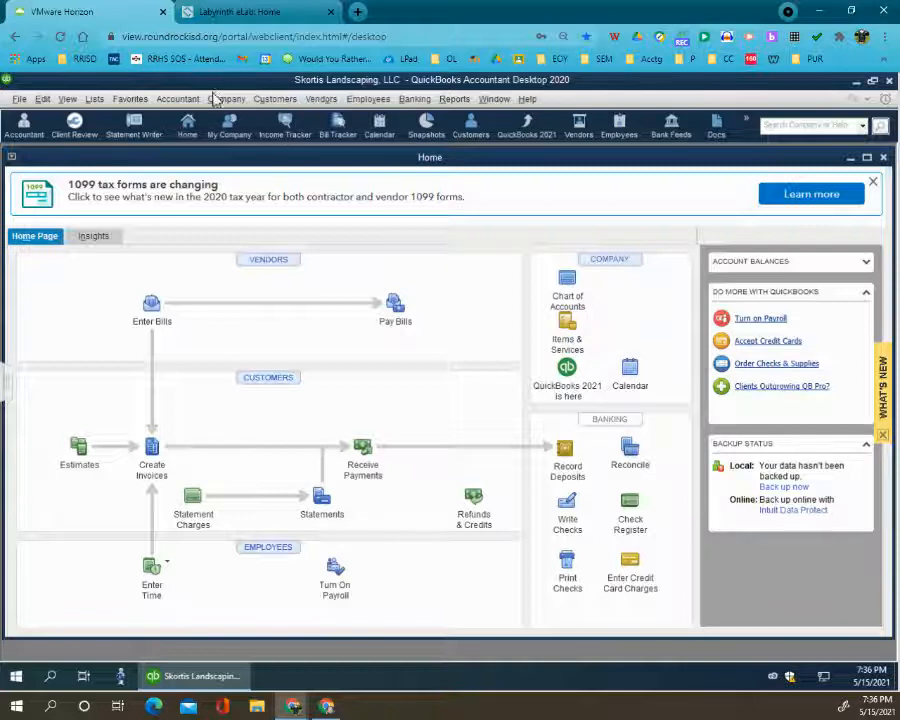
{"action": "left_click", "coordinate": [570, 330]}
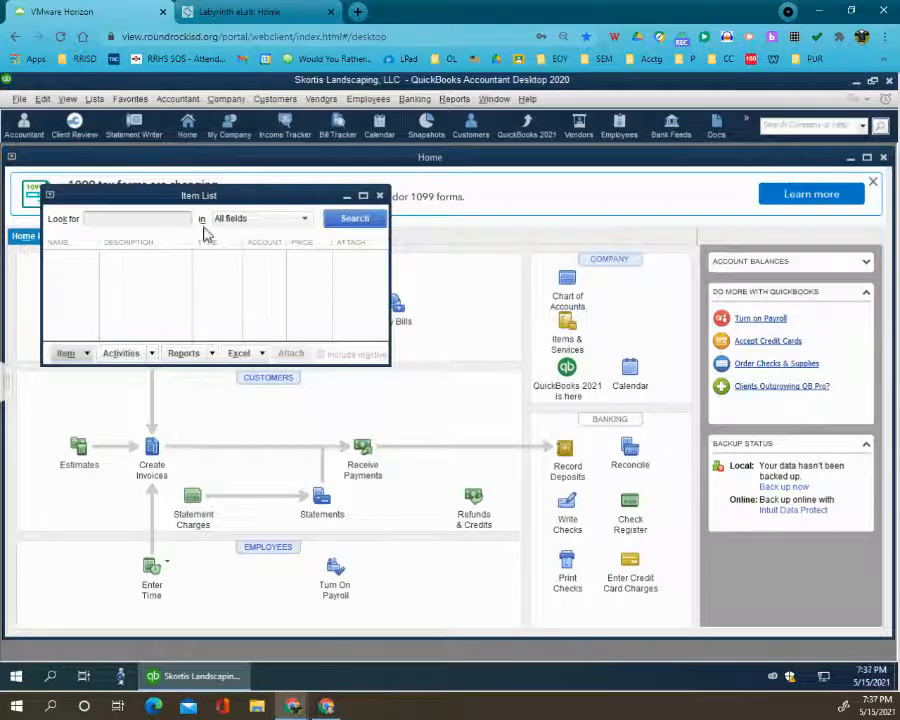
{"action": "left_click", "coordinate": [363, 195]}
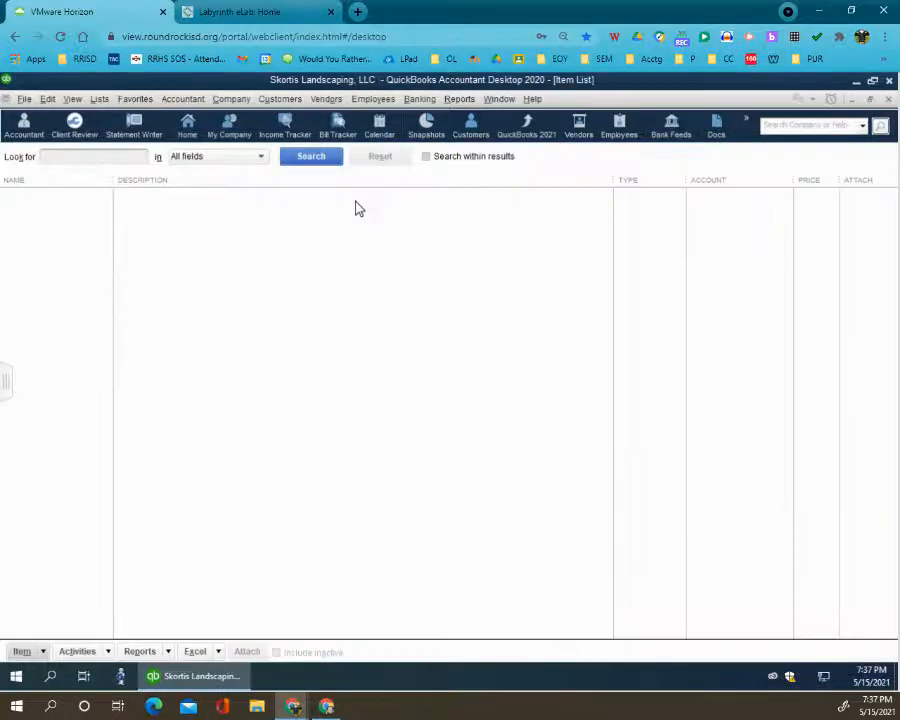
- Start a new item of type Service from the Item List and name it Design
{"action": "left_click", "coordinate": [38, 652]}
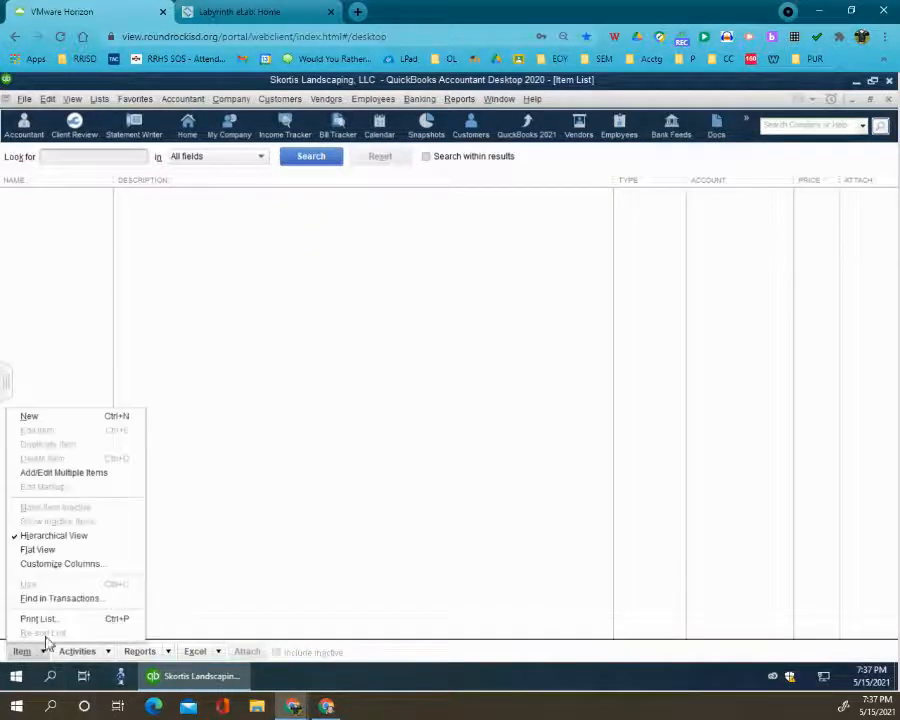
{"action": "left_click", "coordinate": [70, 416]}
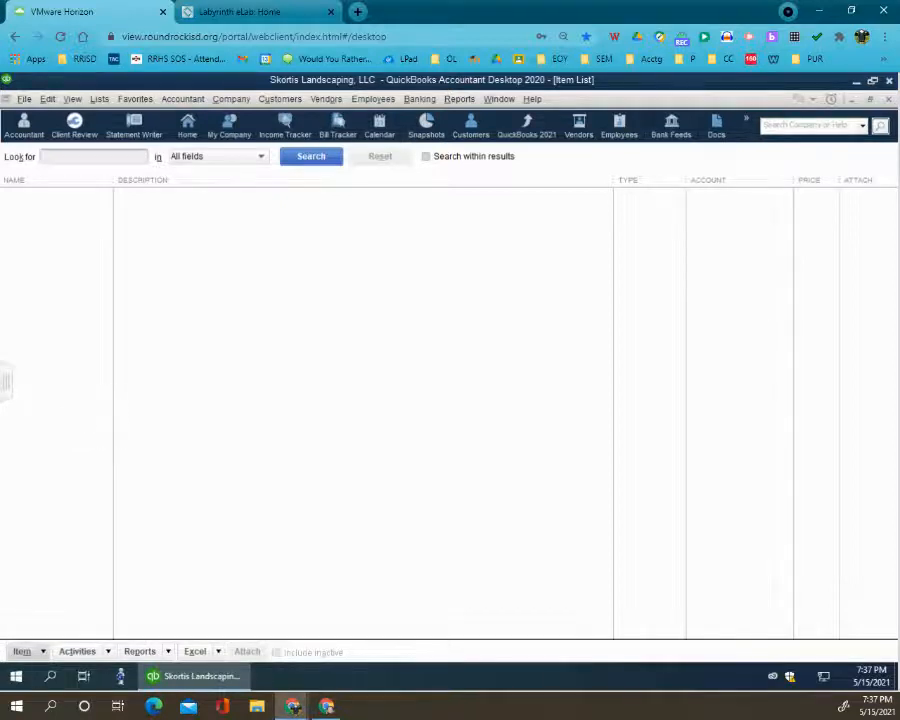
{"action": "left_click", "coordinate": [30, 650]}
{"action": "left_click", "coordinate": [66, 417]}
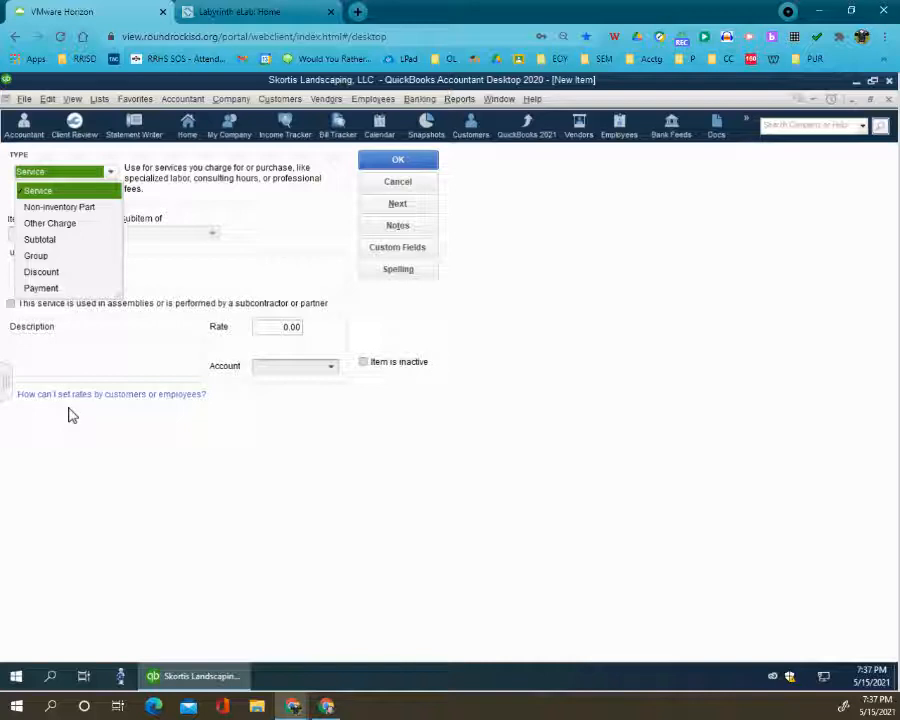
{"action": "left_click", "coordinate": [83, 194]}
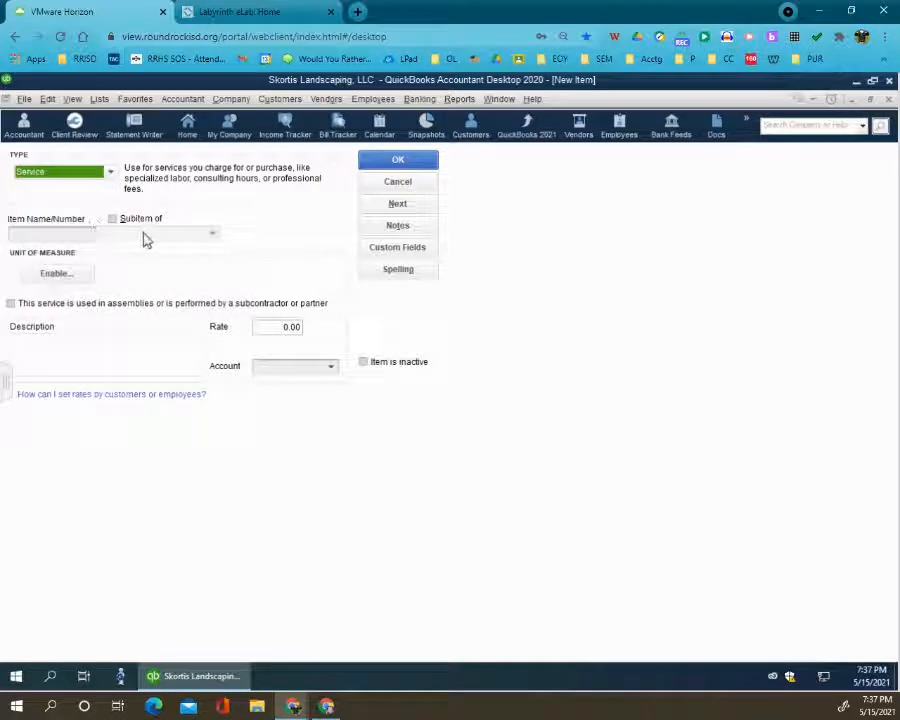
{"action": "left_click", "coordinate": [451, 389]}
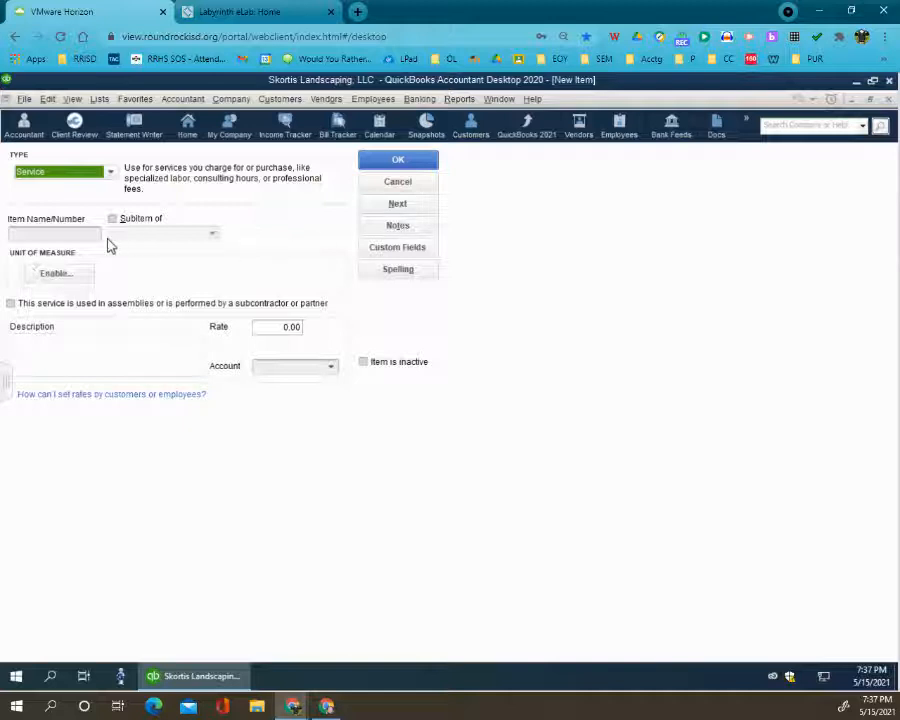
{"action": "left_click", "coordinate": [81, 231]}
{"action": "type", "text": "Design"}
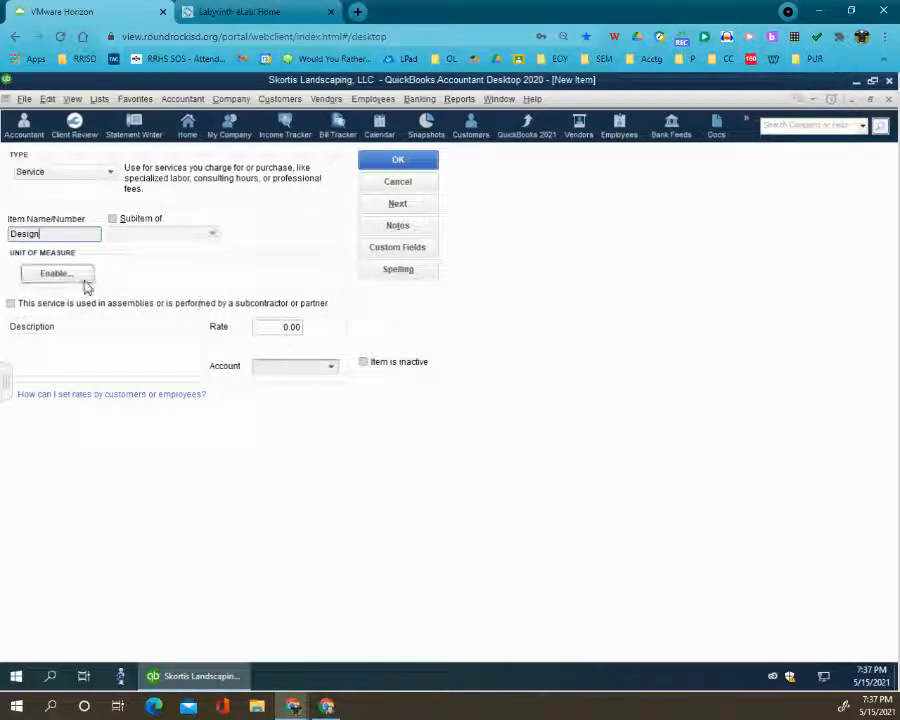
- Describe the Design item as "Landscape design services" and assign it to the Design Services income account
{"action": "left_click", "coordinate": [84, 359]}
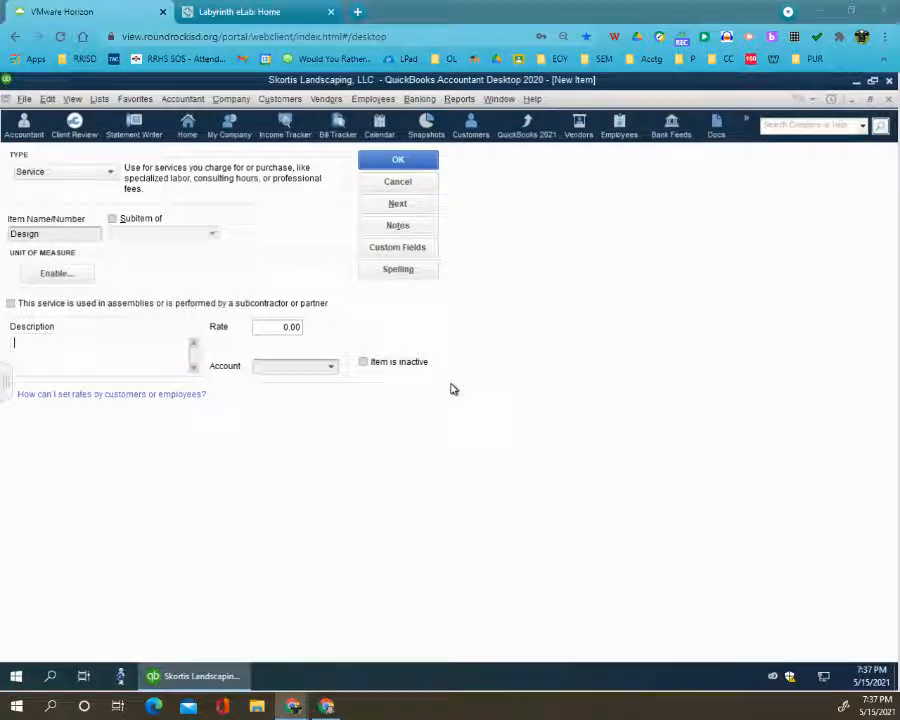
{"action": "left_click", "coordinate": [32, 346]}
{"action": "type", "text": "Landscape design services"}
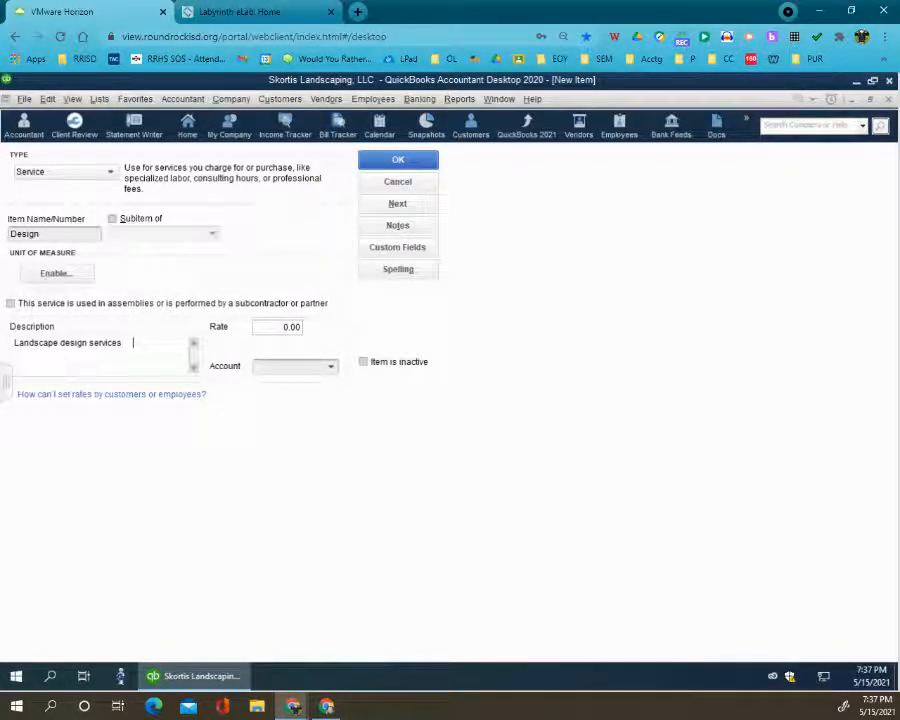
{"action": "left_click", "coordinate": [330, 368]}
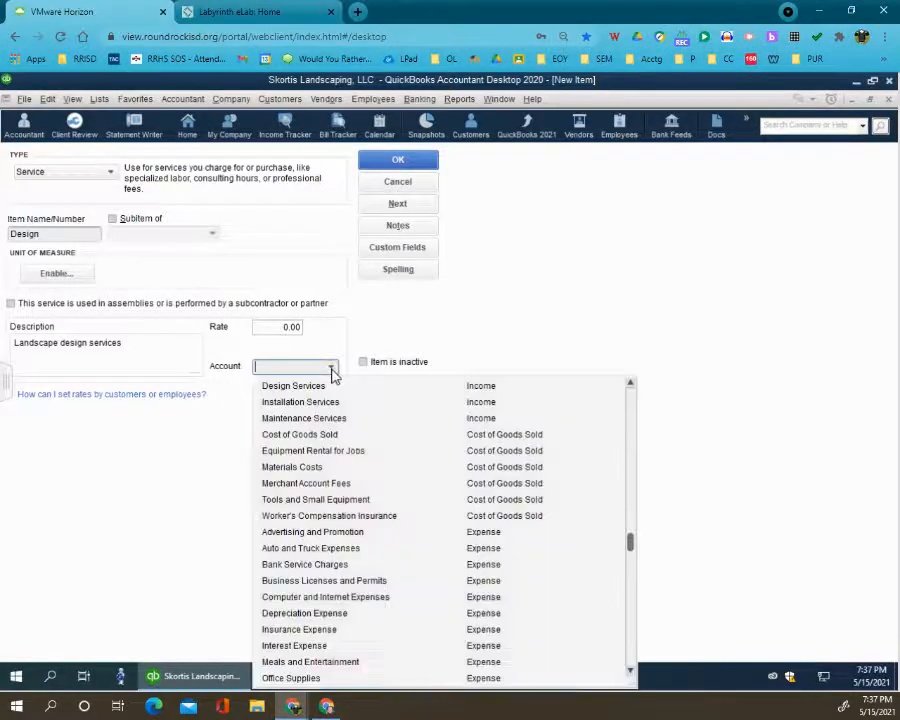
{"action": "left_click", "coordinate": [324, 387]}
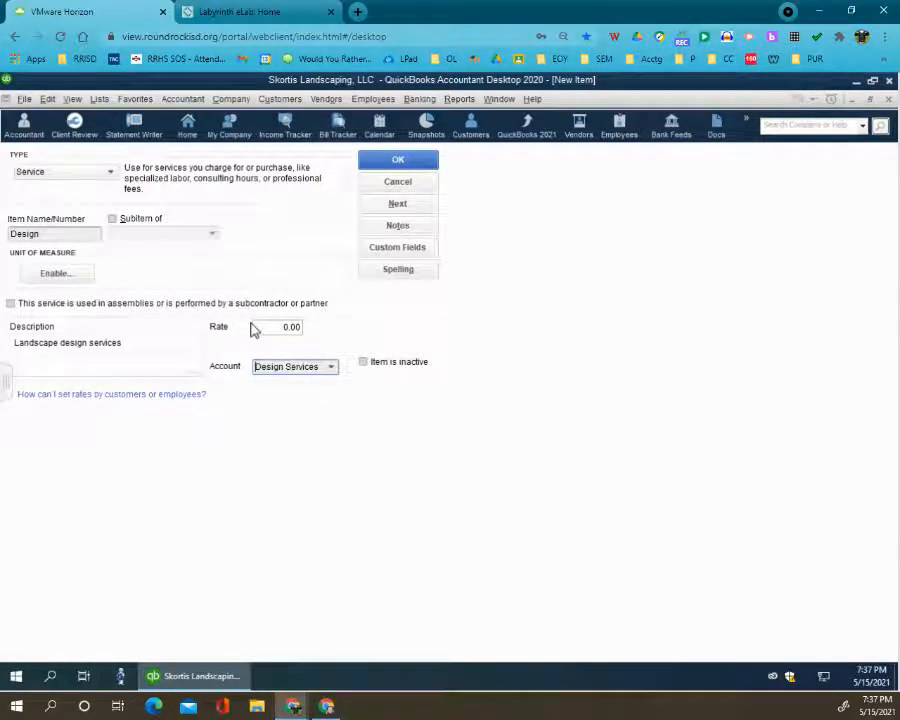
- Set the Design item's rate to 45.00 and save it, continuing with another new item
{"action": "left_click", "coordinate": [288, 326]}
{"action": "left_click_drag", "start_coordinate": [286, 326], "coordinate": [289, 325]}
{"action": "type", "text": "45"}
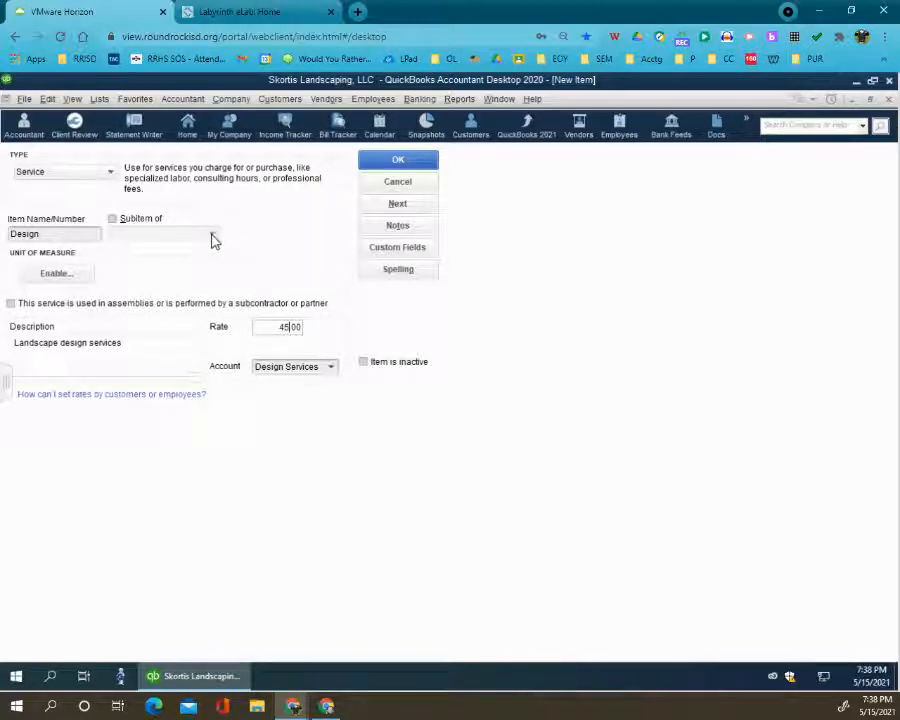
{"action": "left_click", "coordinate": [398, 205]}
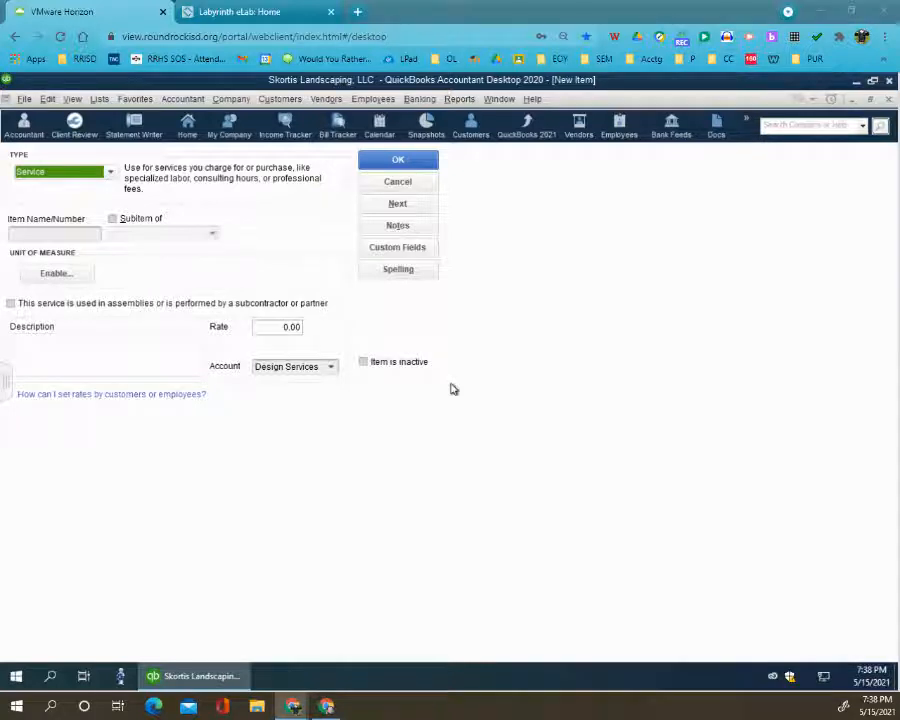
- Name the new service item Installation and describe it as "Landscape installation"
{"action": "left_click", "coordinate": [54, 236]}
{"action": "type", "text": "Installation"}
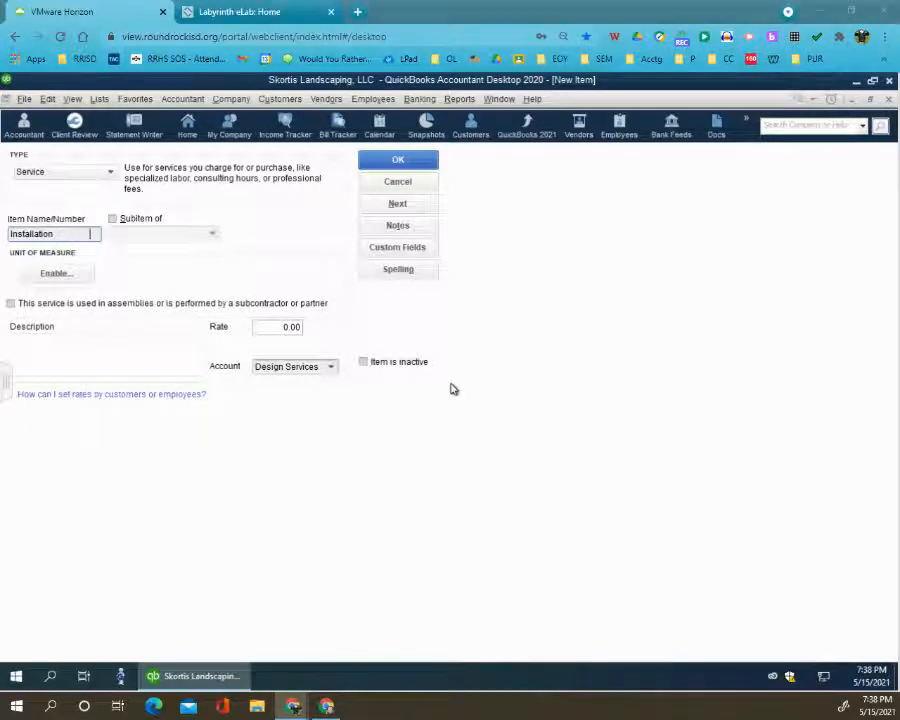
{"action": "left_click", "coordinate": [70, 342]}
{"action": "type", "text": "Landscape installation"}
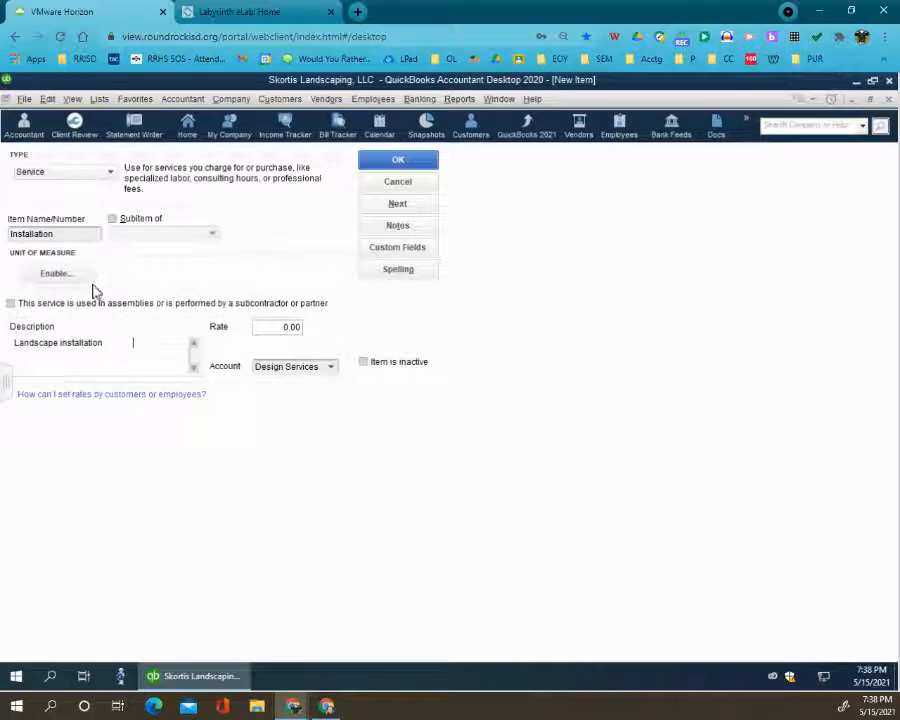
- Set the Installation item's rate to 65.00 and account to Installation Services, and save it, continuing with another new item
{"action": "left_click", "coordinate": [285, 326]}
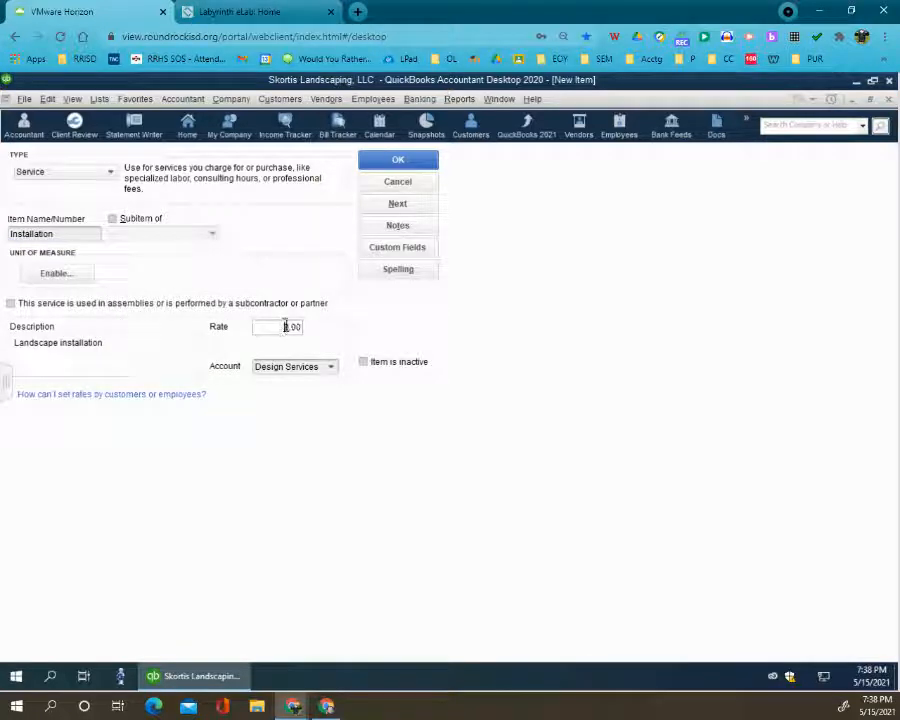
{"action": "type", "text": "65"}
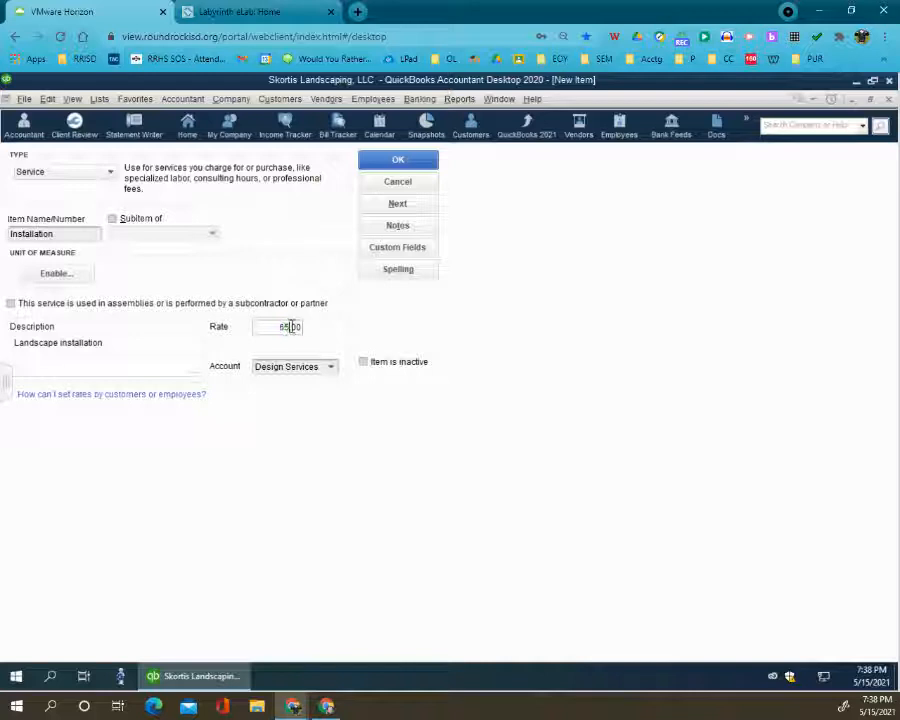
{"action": "left_click", "coordinate": [330, 367]}
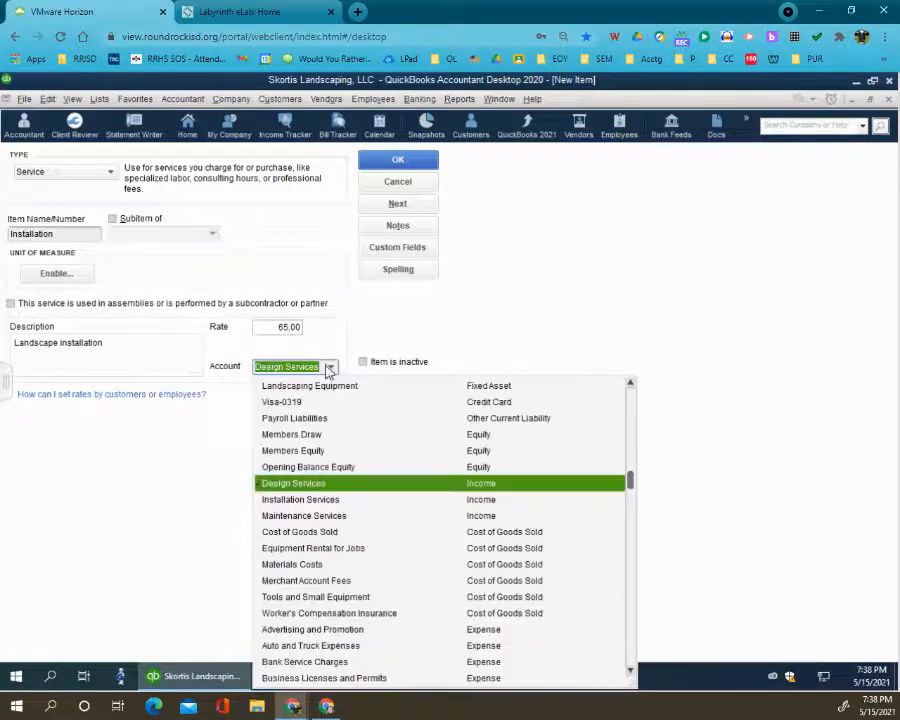
{"action": "left_click", "coordinate": [281, 499]}
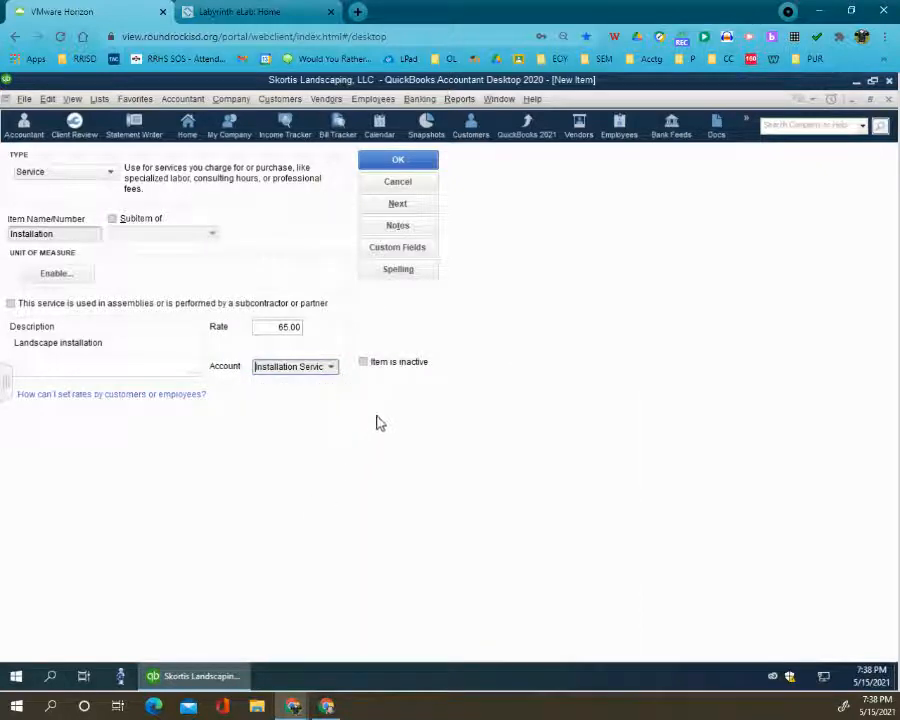
{"action": "left_click", "coordinate": [398, 205]}
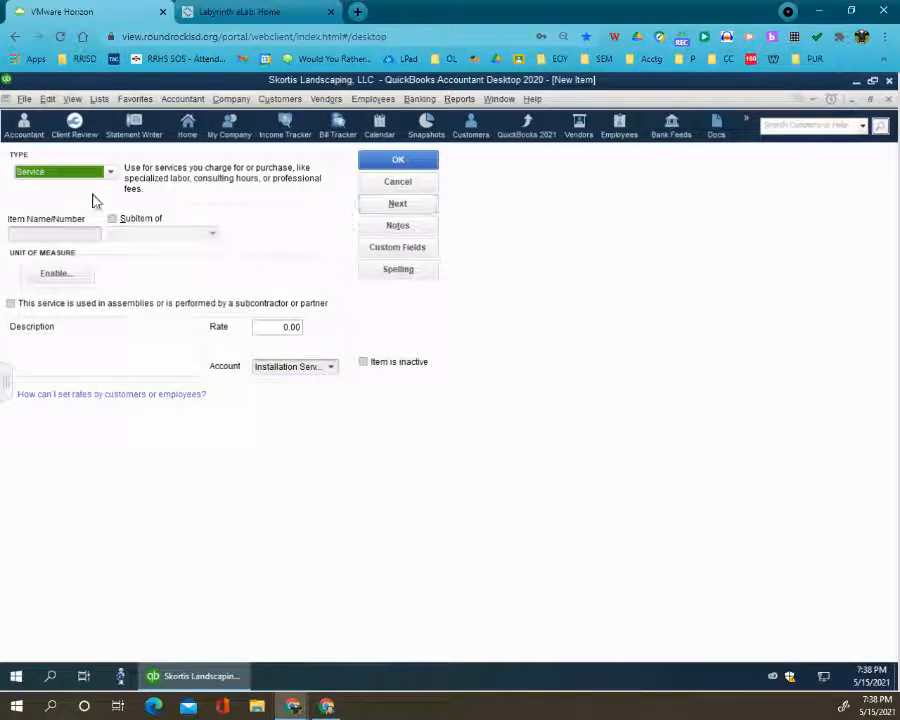
- Name the new service item Yard care and describe it as "Residential yard maintenance"
{"action": "left_click", "coordinate": [83, 233]}
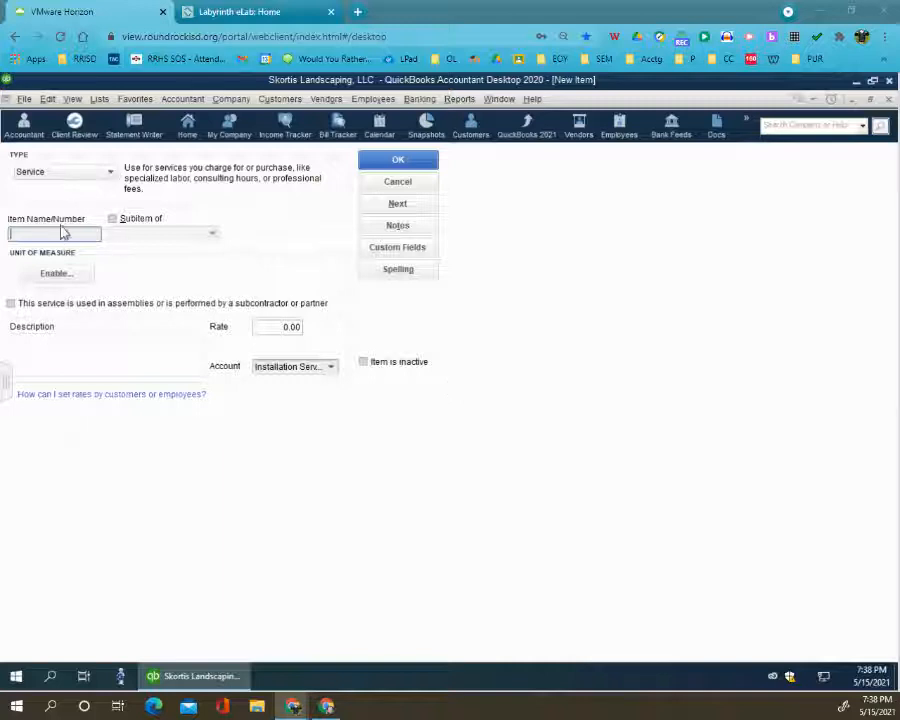
{"action": "type", "text": "Yard care"}
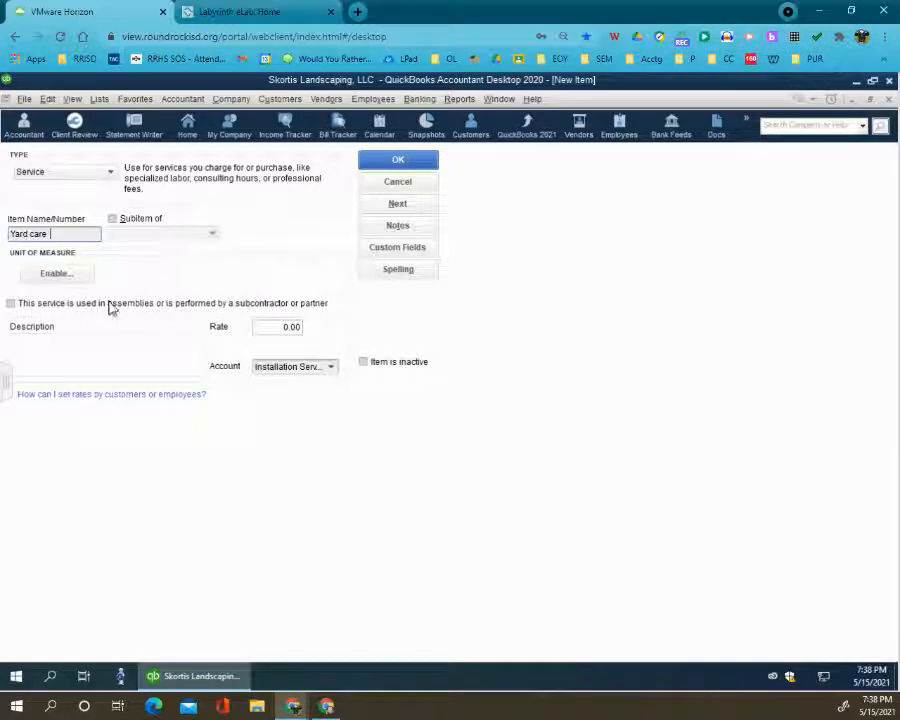
{"action": "left_click", "coordinate": [66, 349]}
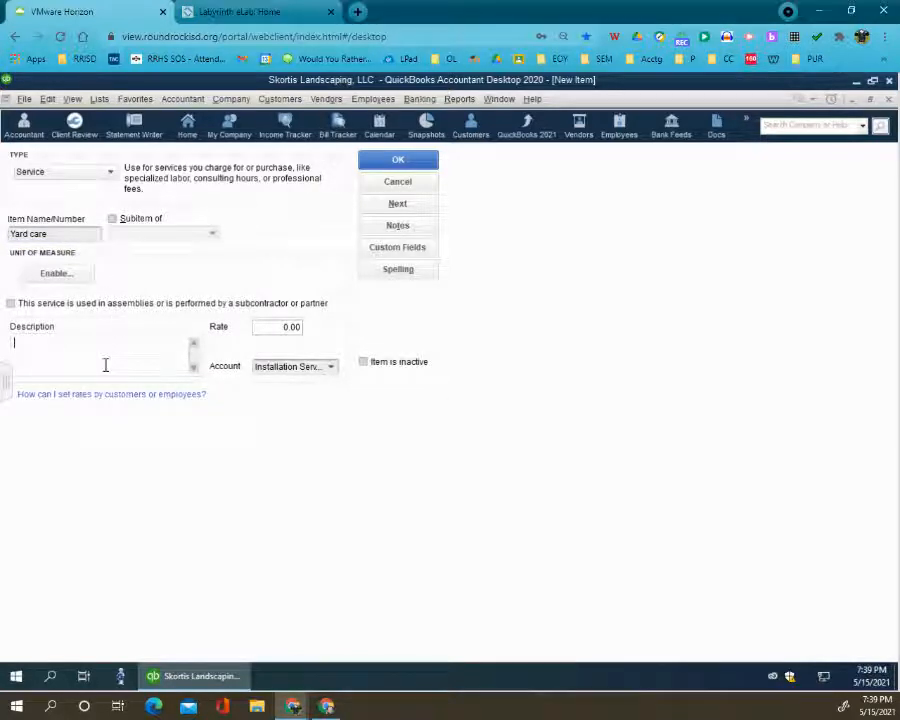
{"action": "type", "text": "Residential yard maintenance"}
- Set the Yard care item's rate to 50.00 and account to Maintenance Services, and save it, continuing with another new item
{"action": "left_click", "coordinate": [281, 331]}
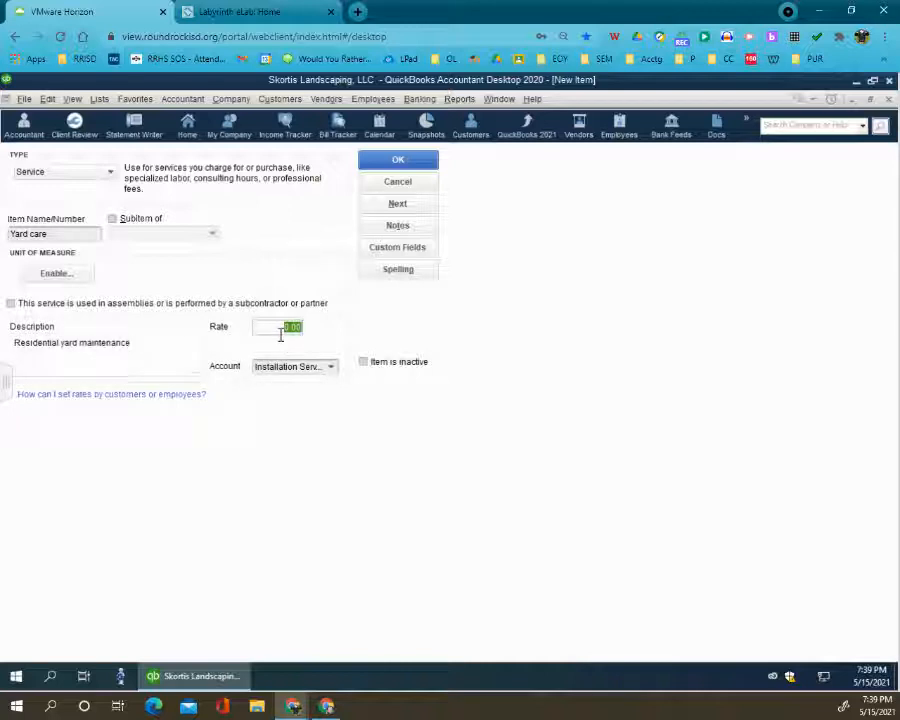
{"action": "type", "text": "60"}
{"action": "key", "text": "Tab"}
{"action": "type", "text": "m"}
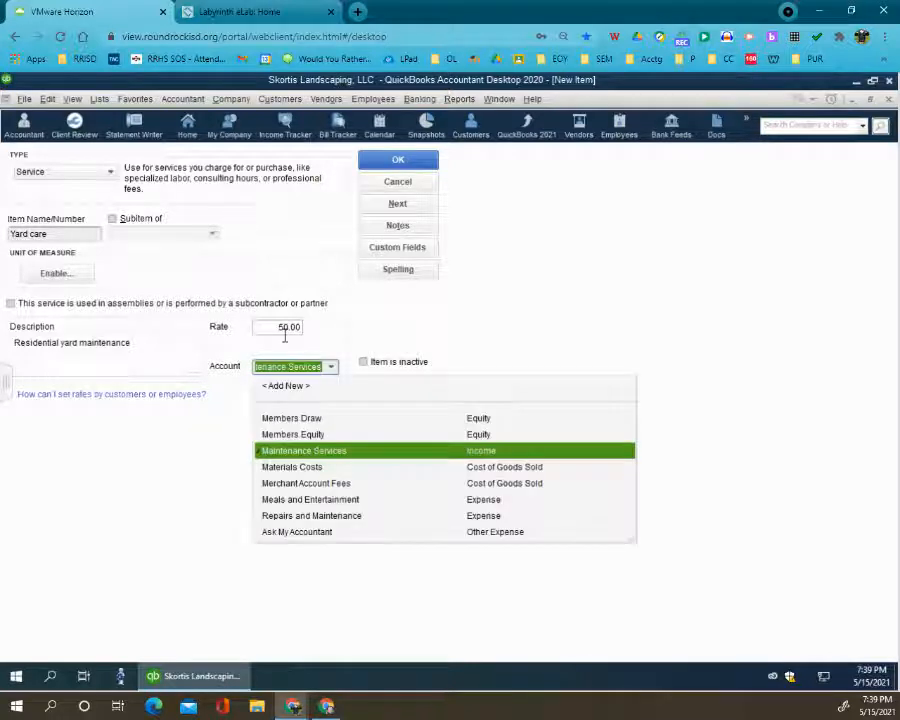
{"action": "key", "text": "Tab"}
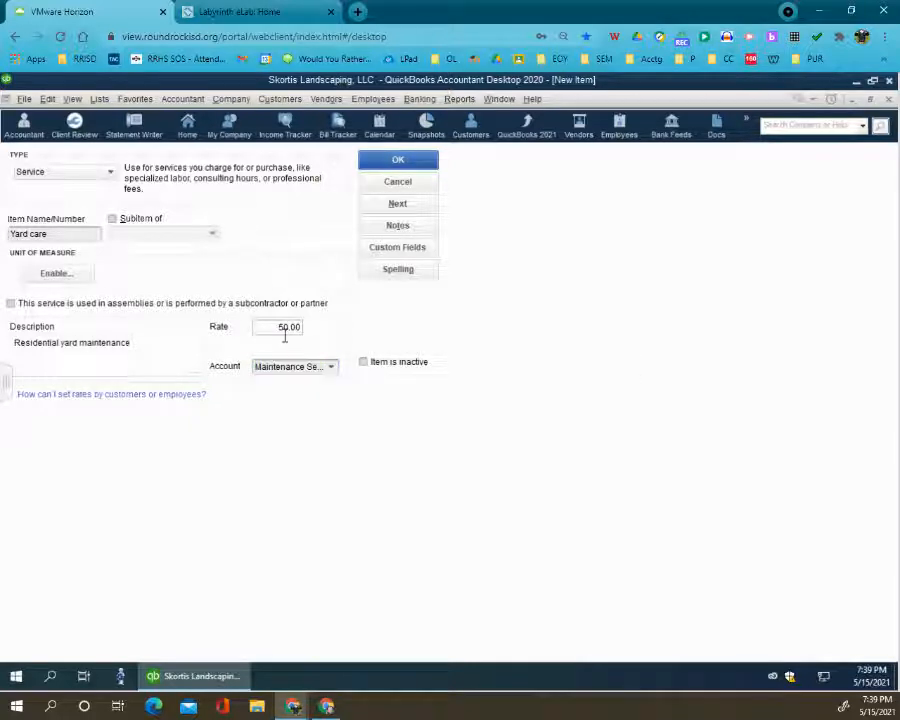
{"action": "left_click", "coordinate": [411, 207]}
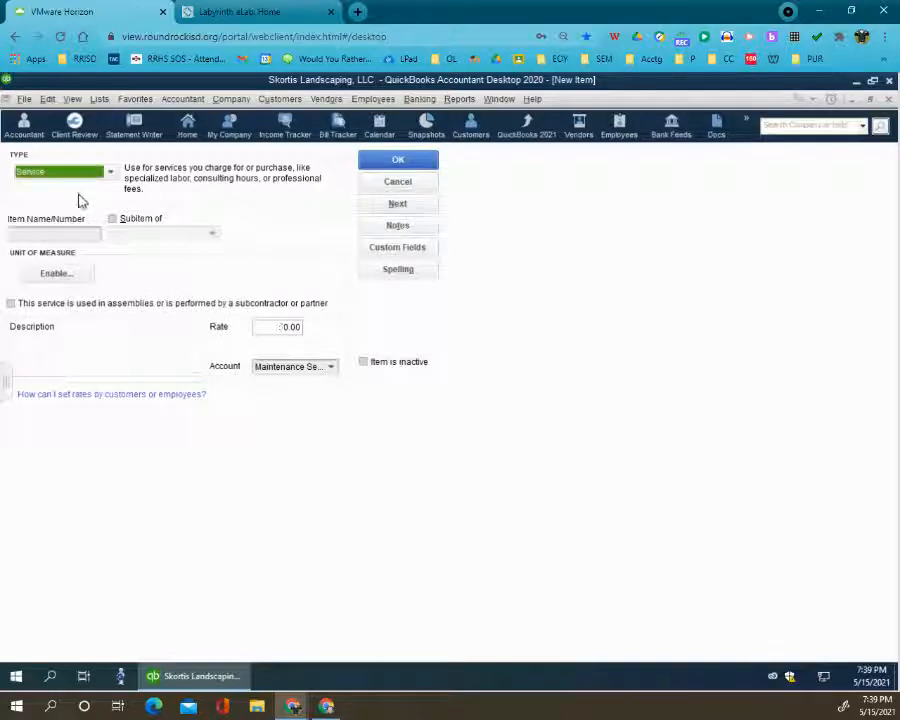
- Name the new service item Maintenance and describe it as "Commercial landscape maintenance"
{"action": "left_click", "coordinate": [75, 232]}
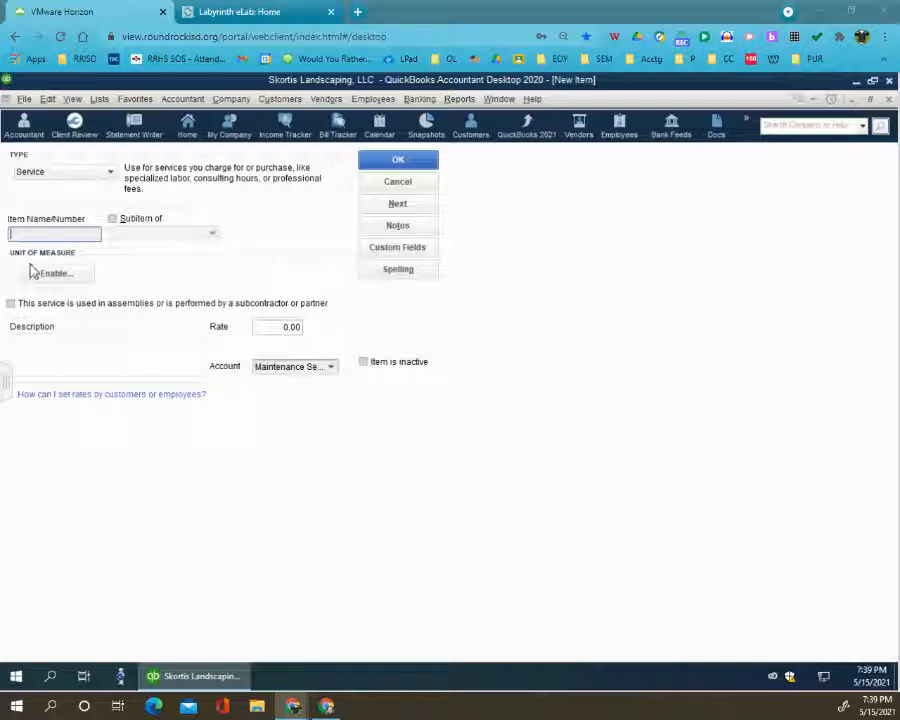
{"action": "left_click", "coordinate": [74, 235]}
{"action": "type", "text": "Maintenance"}
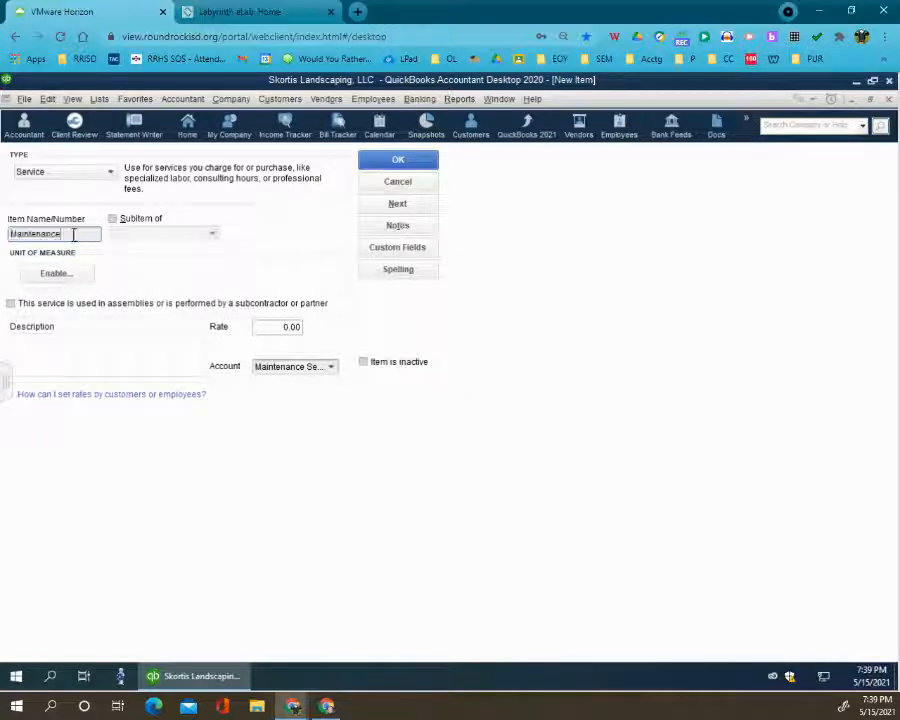
{"action": "left_click", "coordinate": [72, 346]}
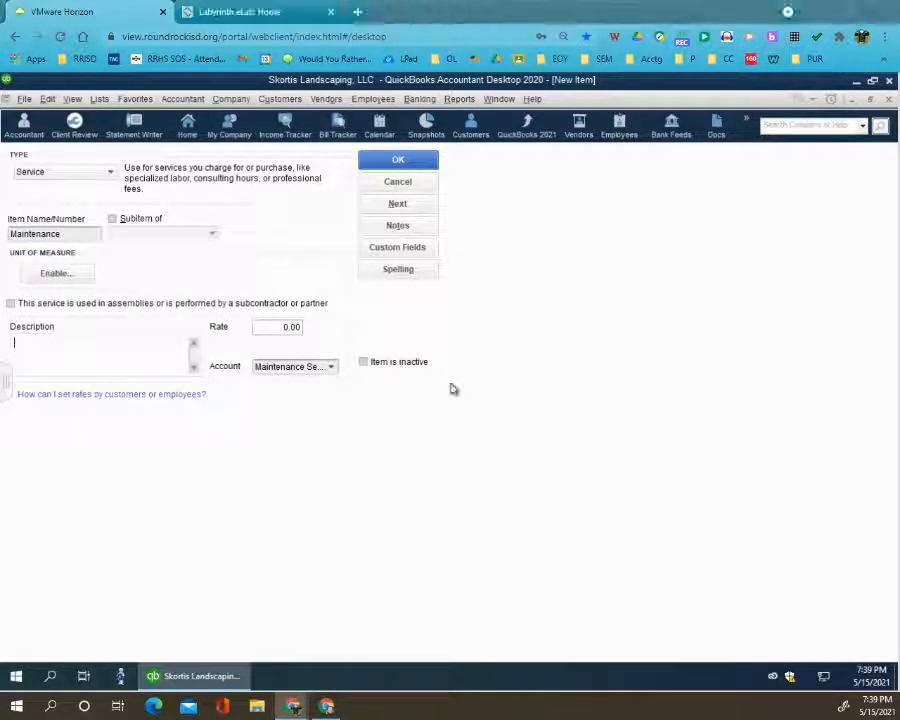
{"action": "type", "text": "Commercial landscape maintenance"}
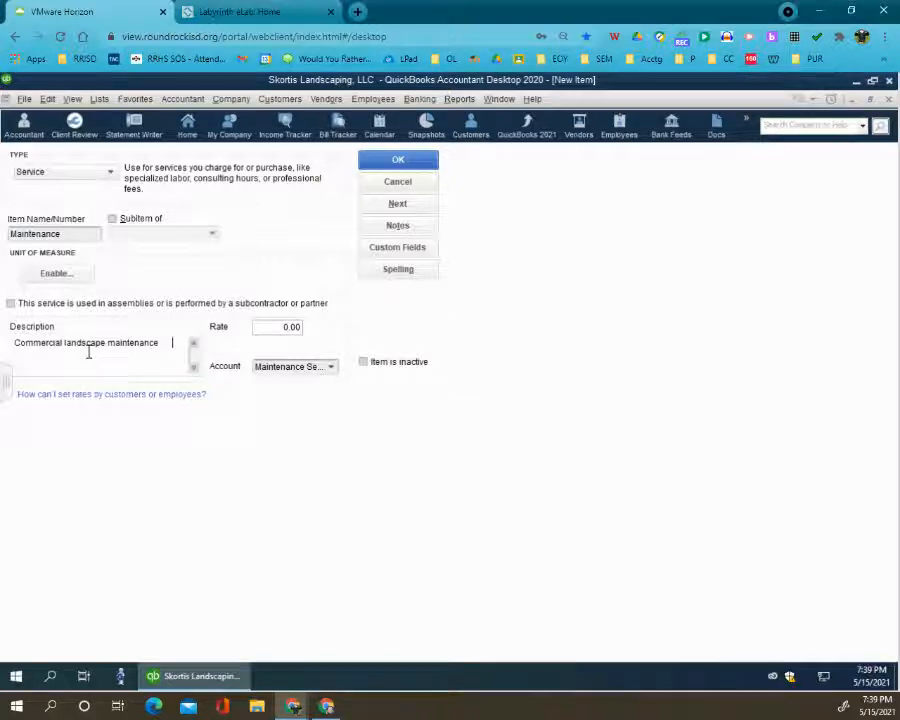
- Set the Maintenance item's rate to 65 and save it, returning to the Item List
{"action": "left_click", "coordinate": [281, 326]}
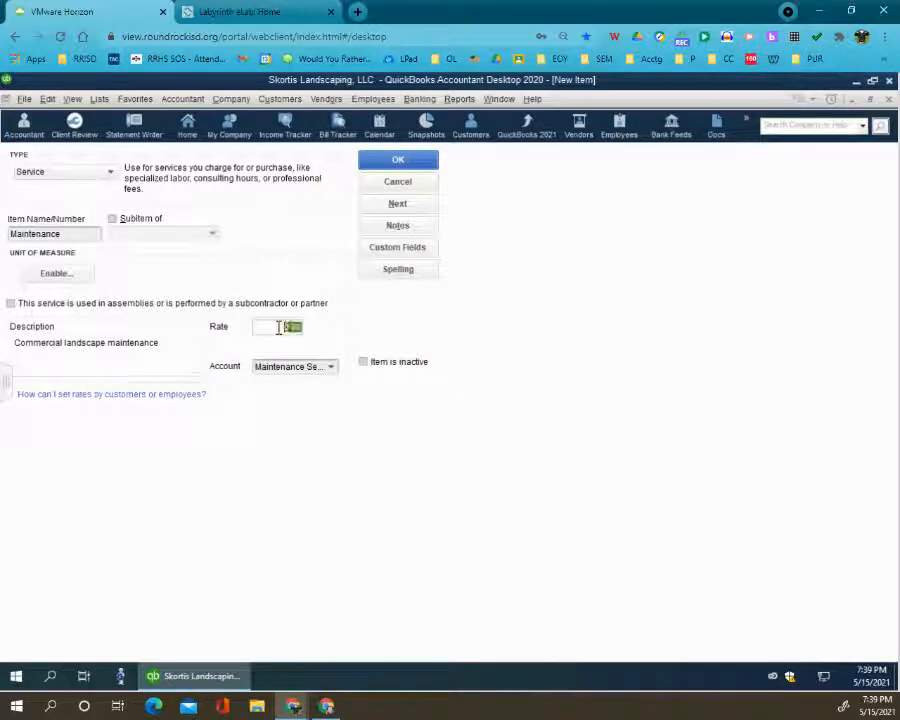
{"action": "type", "text": "65"}
{"action": "left_click", "coordinate": [414, 165]}
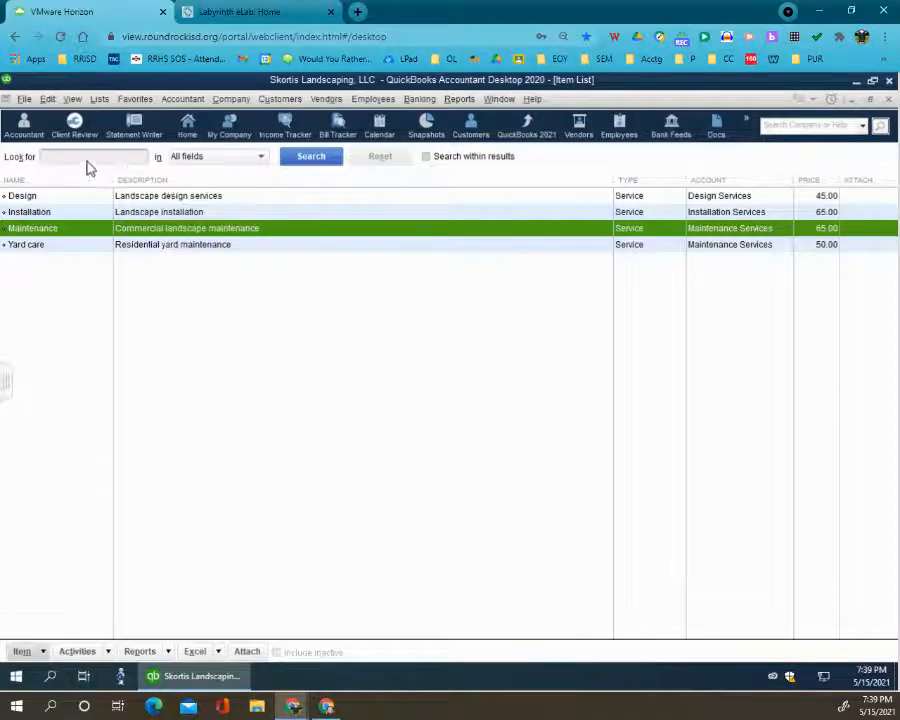
- Create a new non-inventory part item named Mole repellant
{"action": "left_click", "coordinate": [21, 652]}
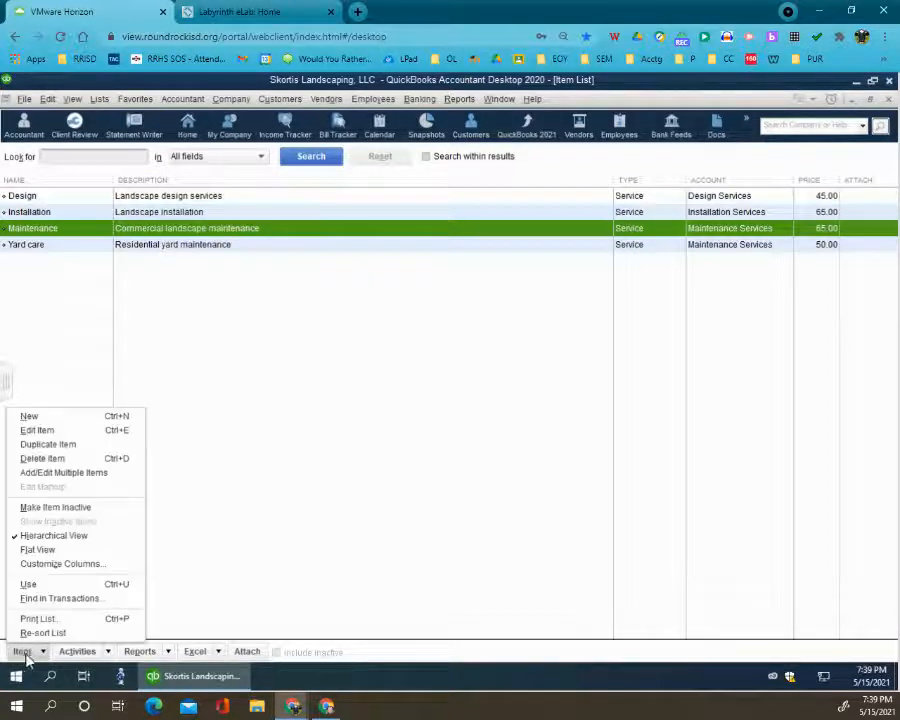
{"action": "left_click", "coordinate": [58, 416]}
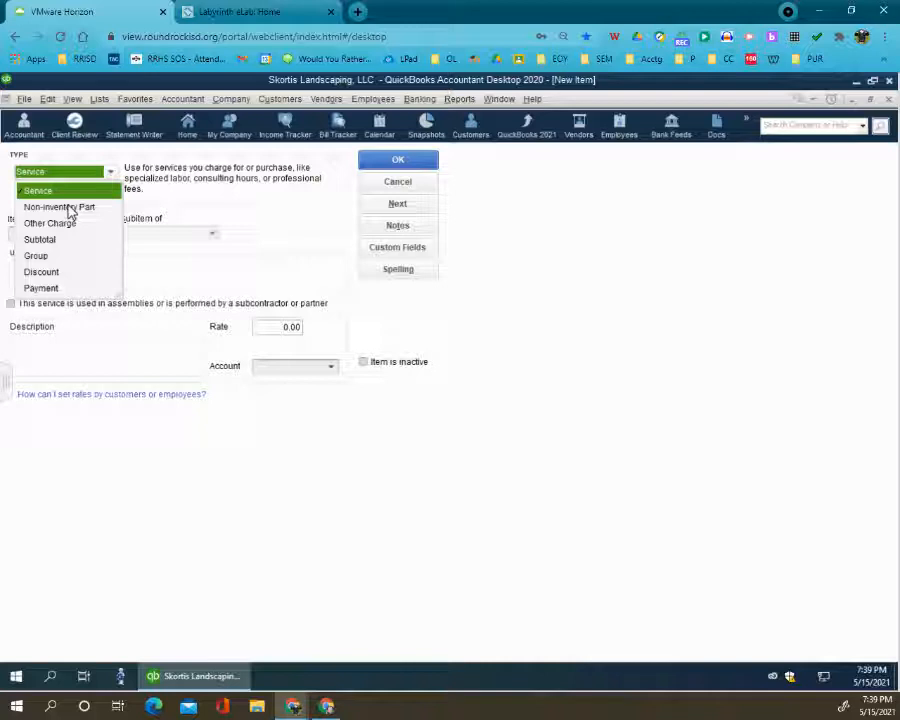
{"action": "left_click", "coordinate": [68, 208]}
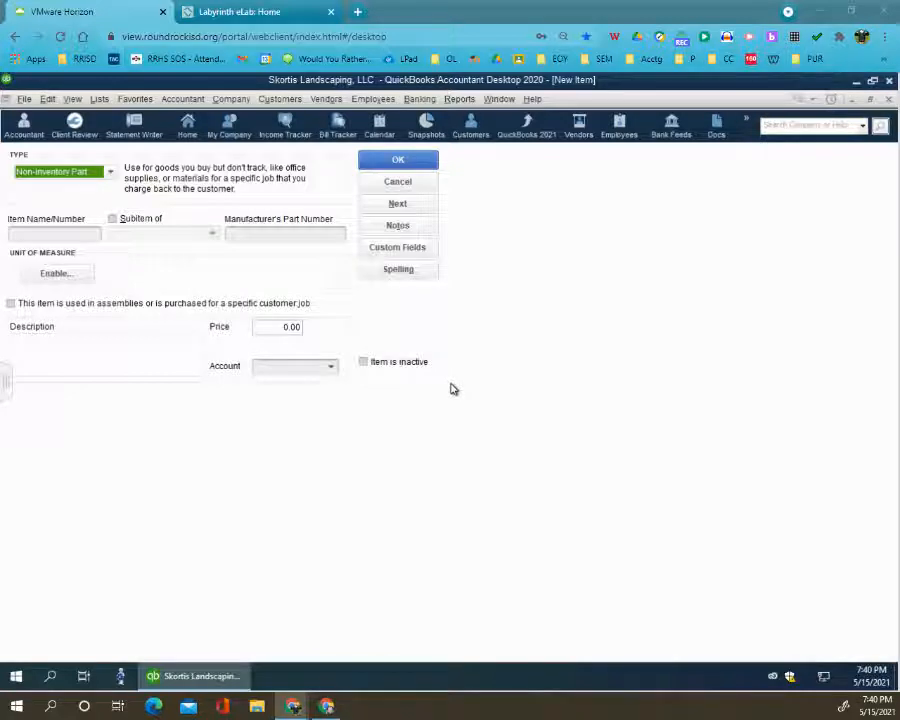
{"action": "left_click", "coordinate": [67, 234]}
{"action": "type", "text": "Mole repellant"}
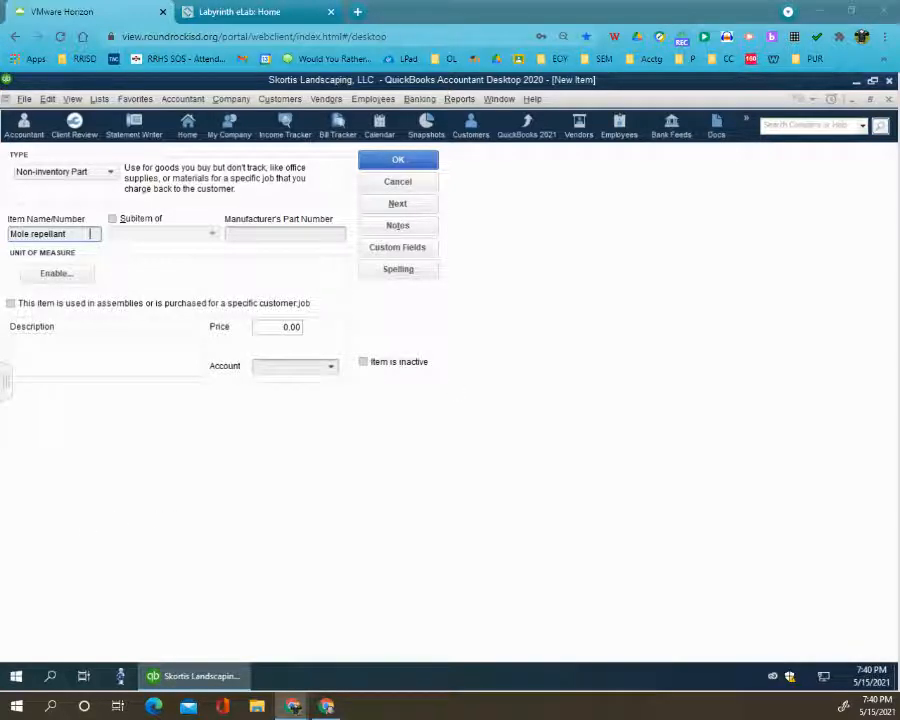
- Describe the Mole repellant item as "Yard Safe natural, organic mole repellant, 10 lbs."
{"action": "left_click", "coordinate": [69, 336]}
{"action": "type", "text": "Yard Safe natural"}
{"action": "left_click", "coordinate": [62, 356]}
{"action": "type", "text": "Yard Safe natural, organic mole repellant, 10 lbs."}
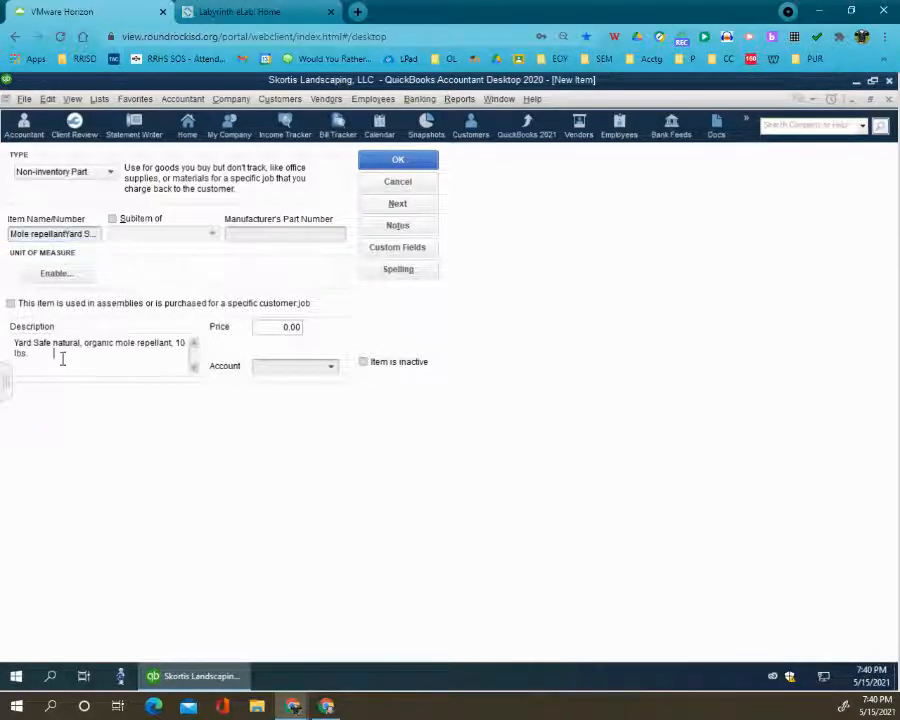
- Remove the stray description text from the item name so that it reads only Mole repellant
{"action": "left_click", "coordinate": [86, 234]}
{"action": "left_click", "coordinate": [68, 234]}
{"action": "left_click_drag", "start_coordinate": [68, 234], "coordinate": [166, 244]}
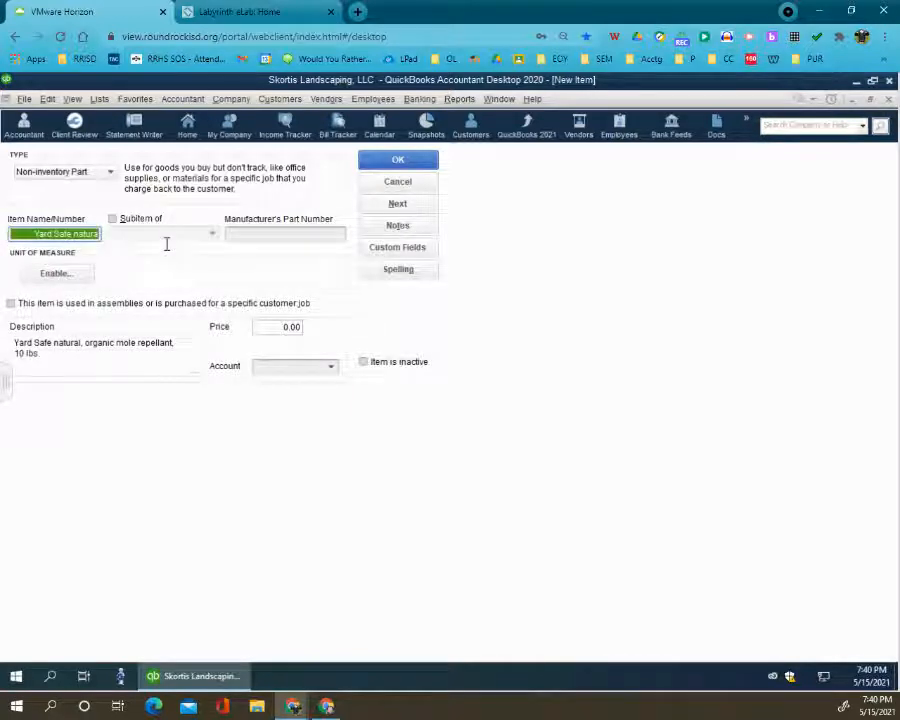
{"action": "key", "text": "BackSpace"}
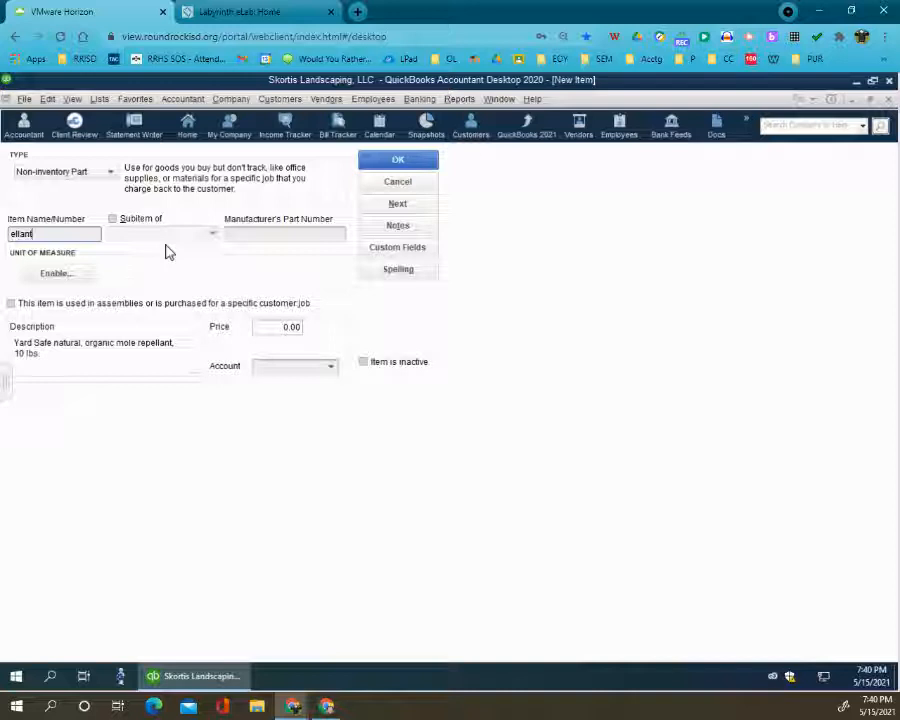
{"action": "key", "text": "Tab"}
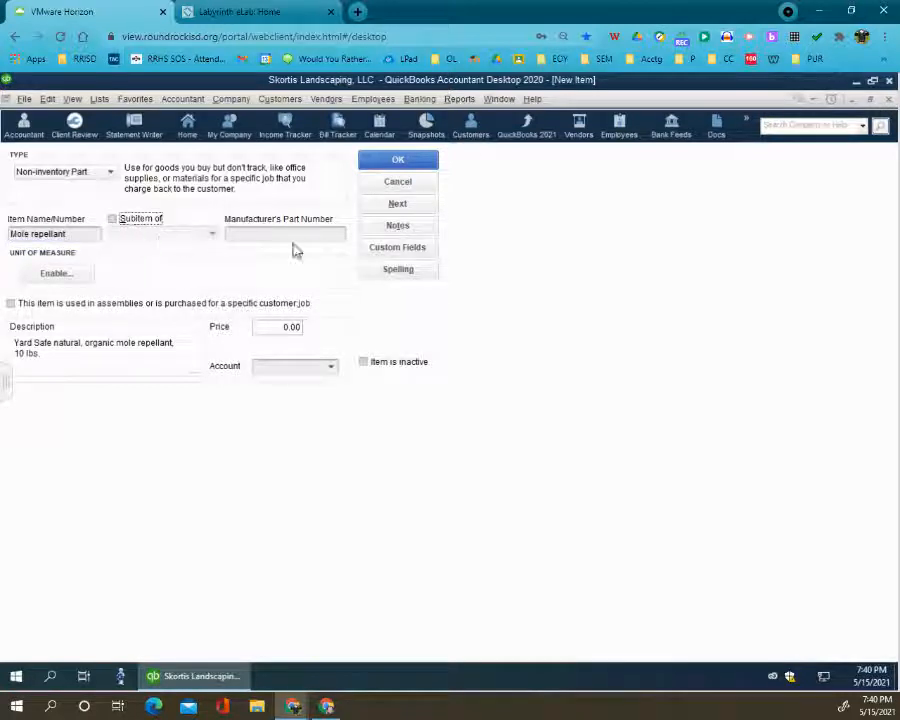
{"action": "key", "text": "Tab"}
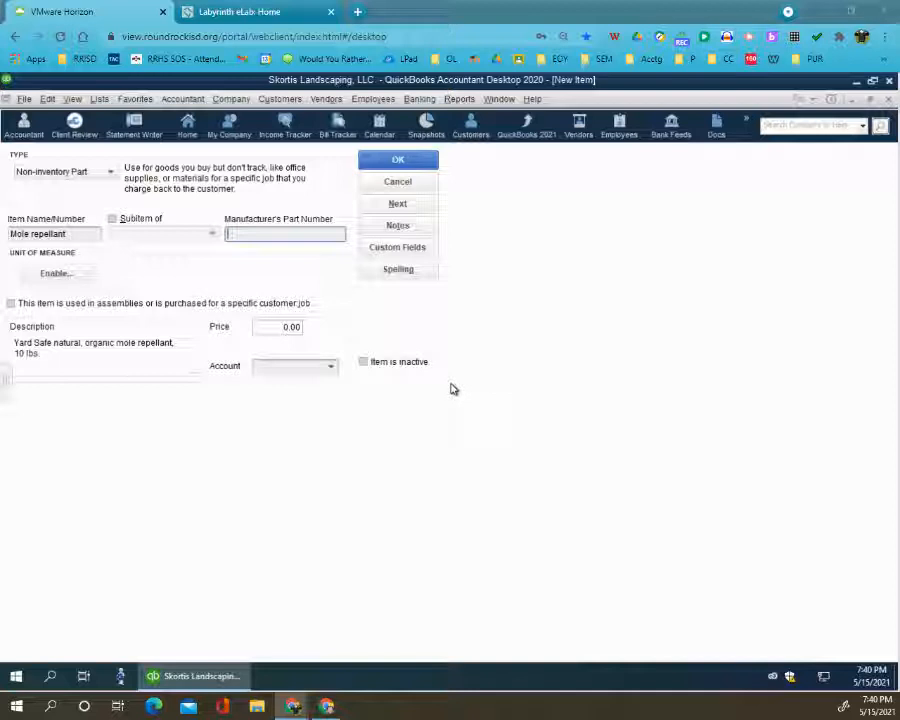
- Set the Mole repellant item's price to 56.15
{"action": "left_click", "coordinate": [269, 330]}
{"action": "double_click", "coordinate": [269, 330]}
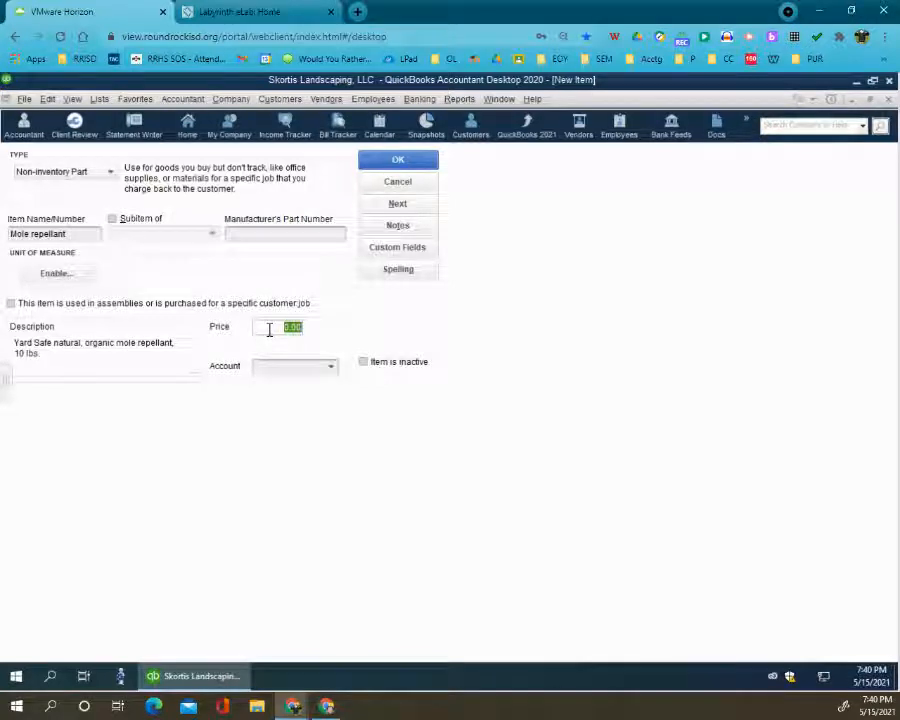
{"action": "type", "text": "55.15"}
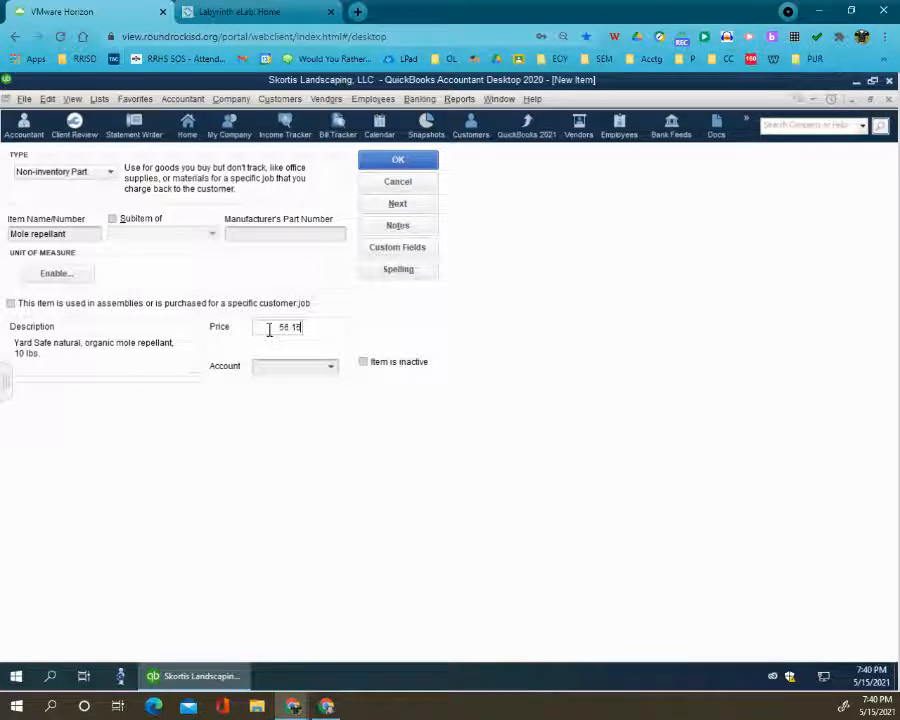
{"action": "key", "text": "Tab"}
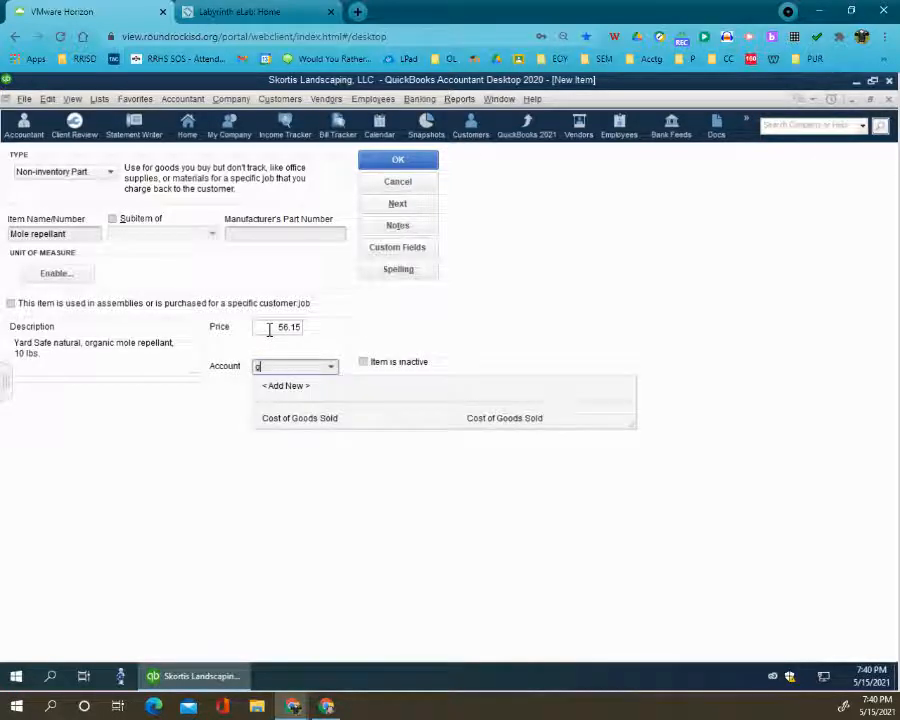
- Assign the Mole repellant item to the Materials Costs account and save it, returning to the Item List
{"action": "key", "text": "BackSpace"}
{"action": "type", "text": "m"}
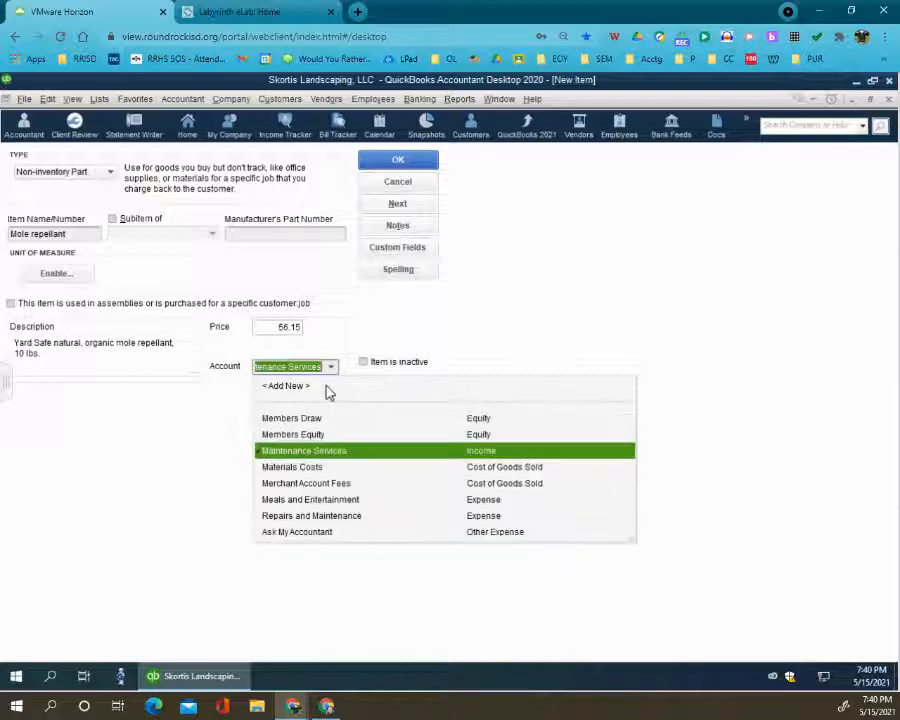
{"action": "type", "text": "mm"}
{"action": "key", "text": "BackSpace"}
{"action": "key", "text": "BackSpace"}
{"action": "key", "text": "BackSpace"}
{"action": "type", "text": "a"}
{"action": "key", "text": "BackSpace"}
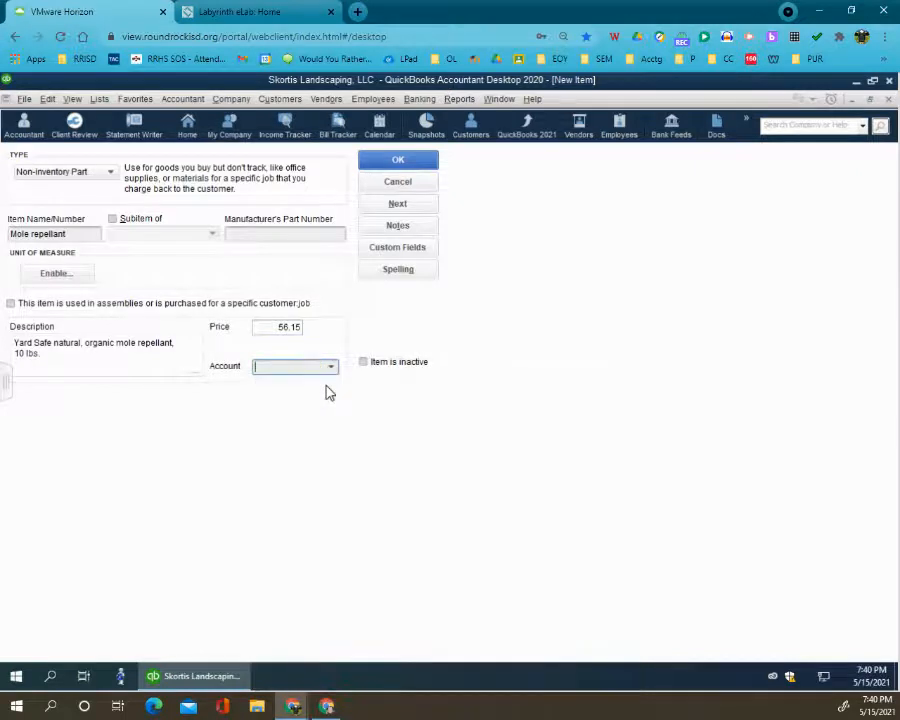
{"action": "type", "text": "mat"}
{"action": "key", "text": "Tab"}
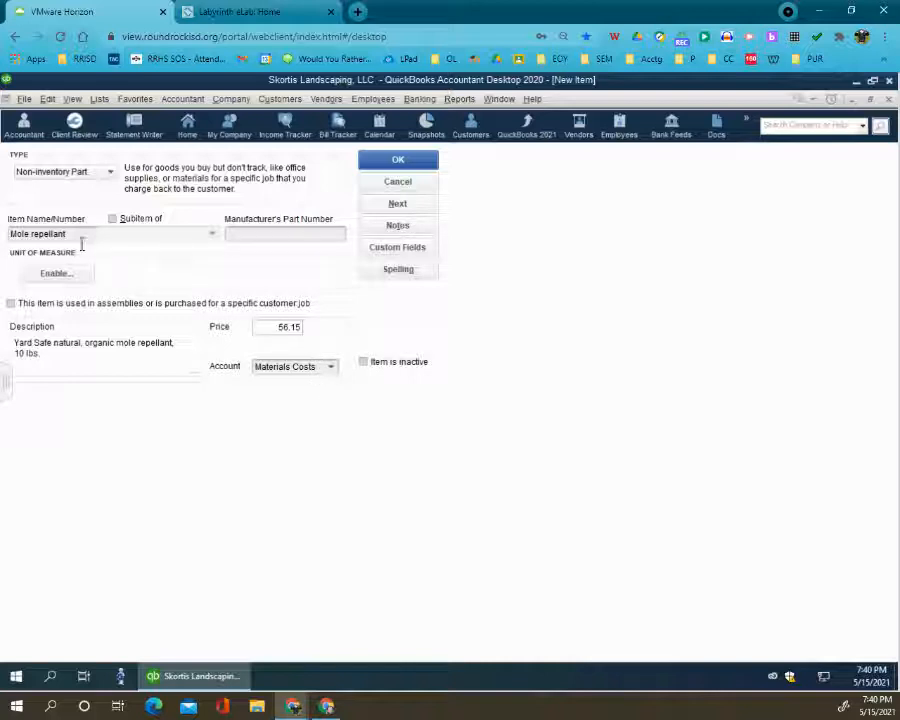
{"action": "left_click", "coordinate": [381, 167]}
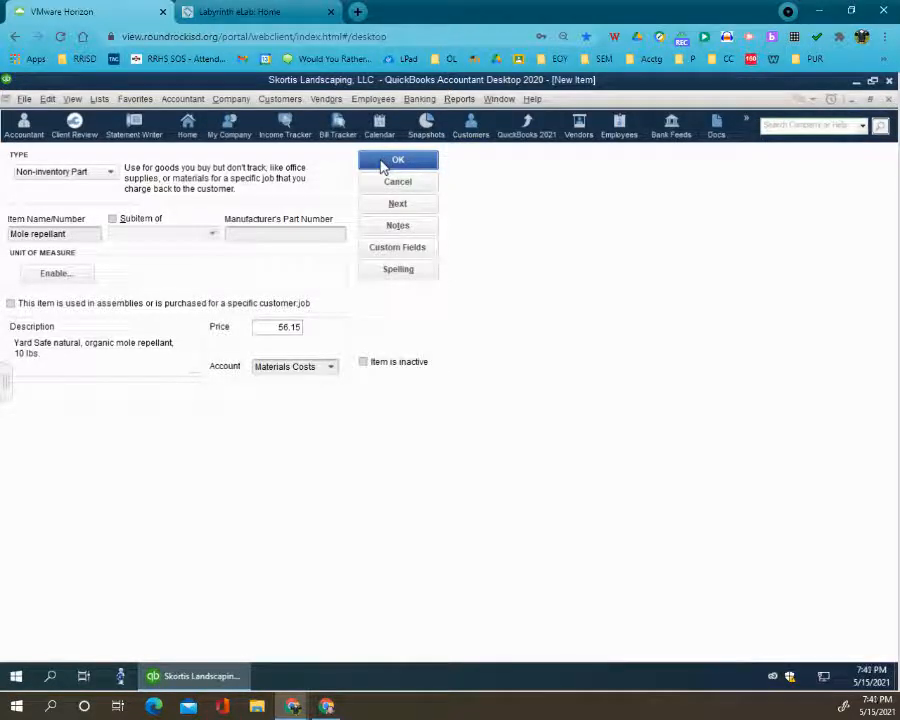
{"action": "right_click", "coordinate": [212, 265]}
{"action": "left_click", "coordinate": [233, 315]}
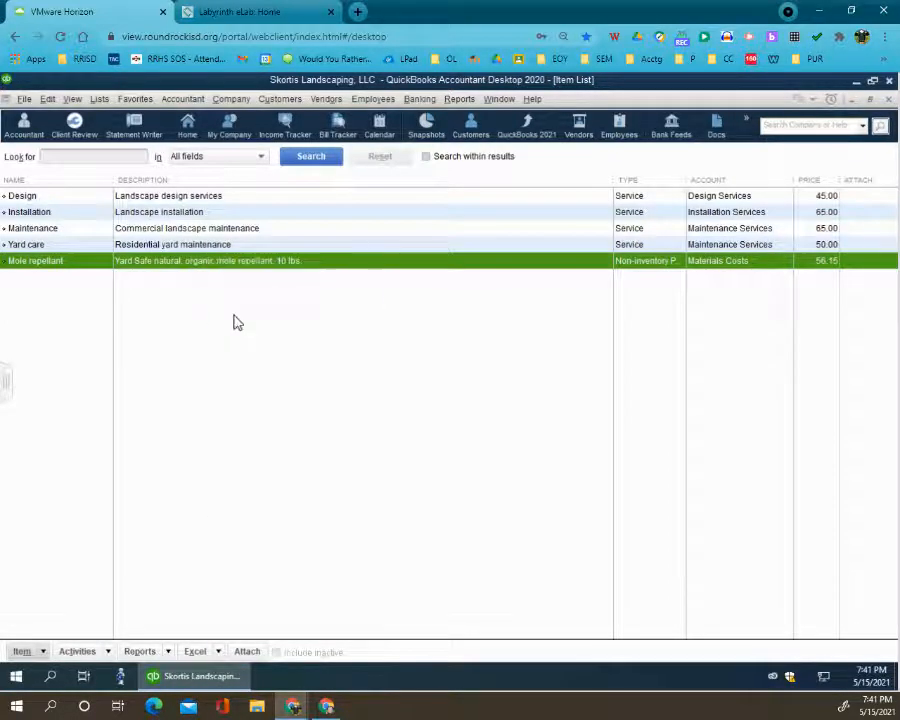
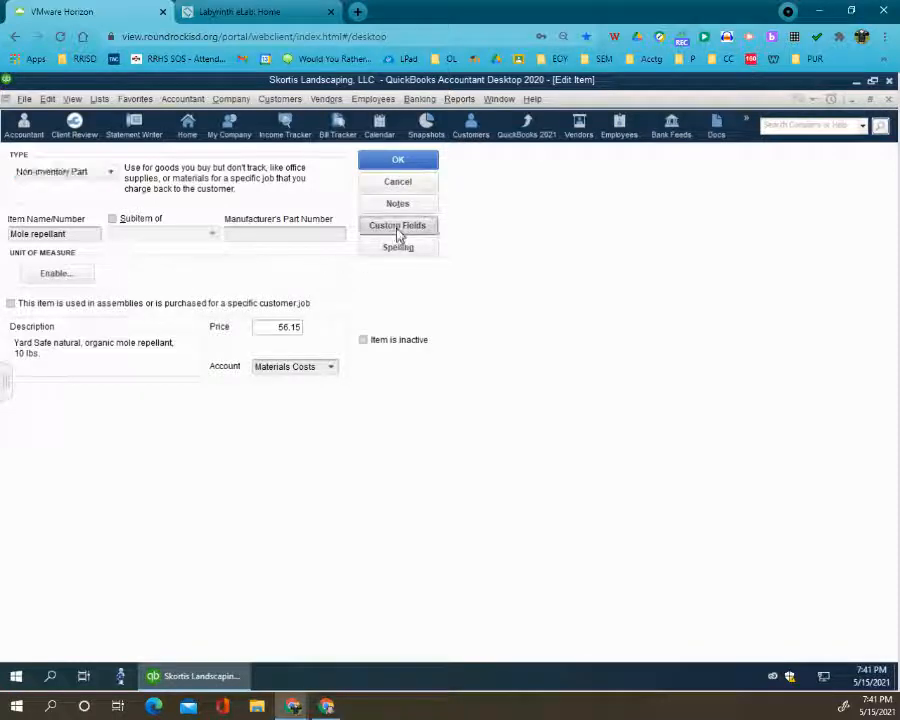
{"action": "left_click", "coordinate": [397, 229]}
{"action": "left_click", "coordinate": [444, 352]}
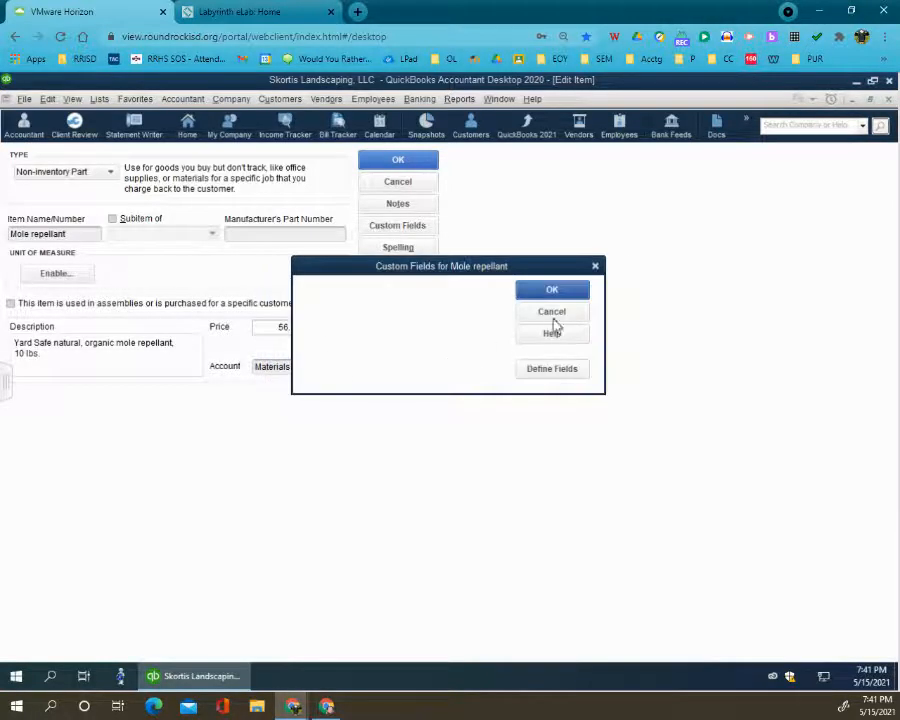
{"action": "left_click", "coordinate": [595, 267]}
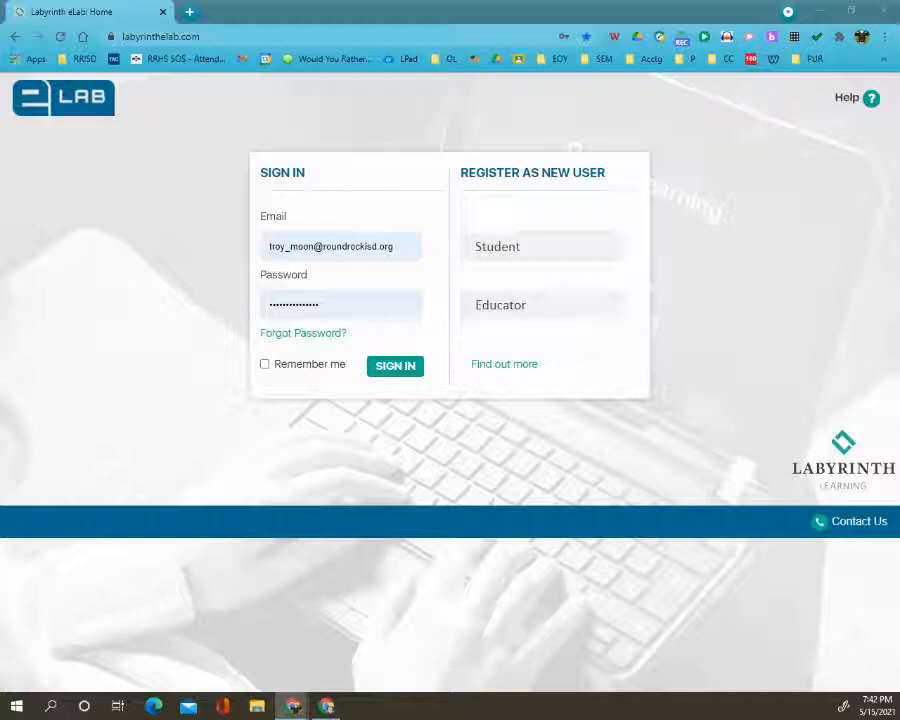
- Return to the VMware Horizon session and accept moving the QuickBooks icon bar to the top of the screen
{"action": "left_click_drag", "start_coordinate": [2, 230], "coordinate": [522, 30]}
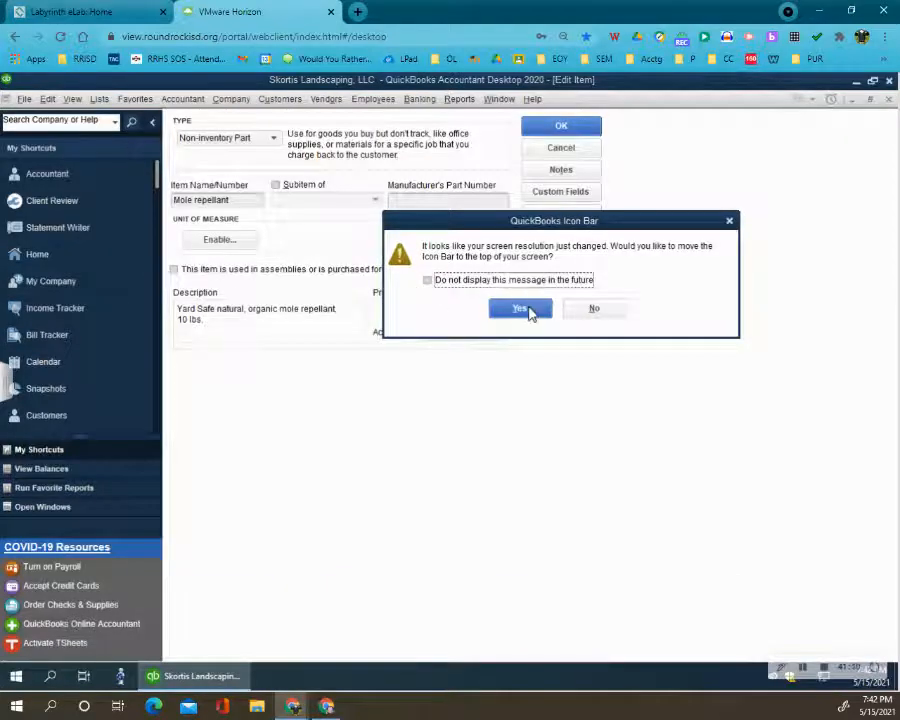
{"action": "left_click", "coordinate": [524, 309]}
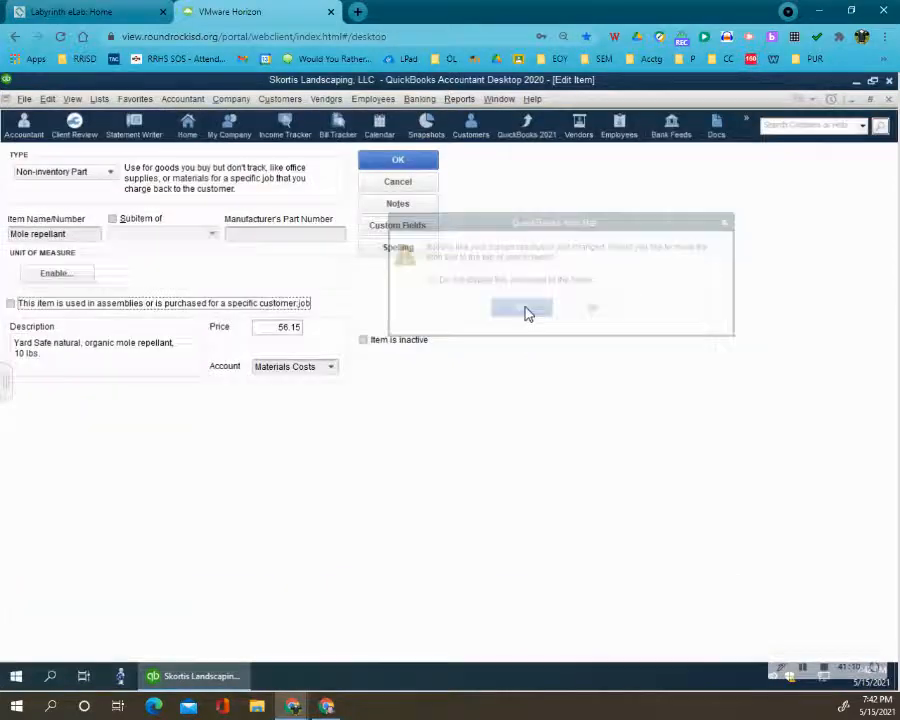
- Mark the Mole repellant item as purchased for a specific customer:job and set Green Touch Nursery as its preferred vendor
{"action": "left_click", "coordinate": [11, 303]}
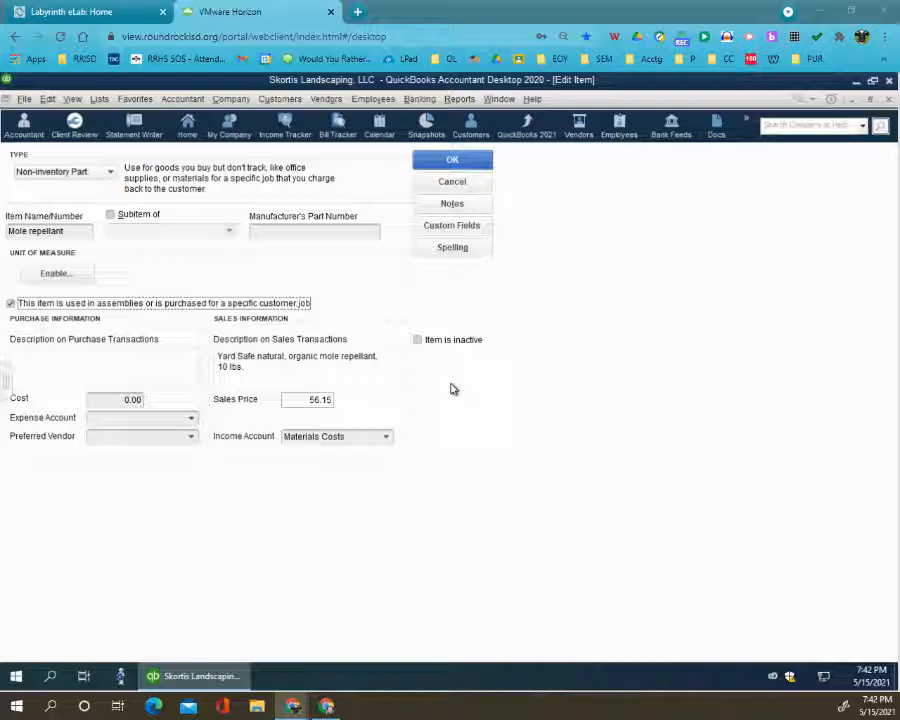
{"action": "left_click", "coordinate": [193, 446]}
{"action": "left_click", "coordinate": [158, 520]}
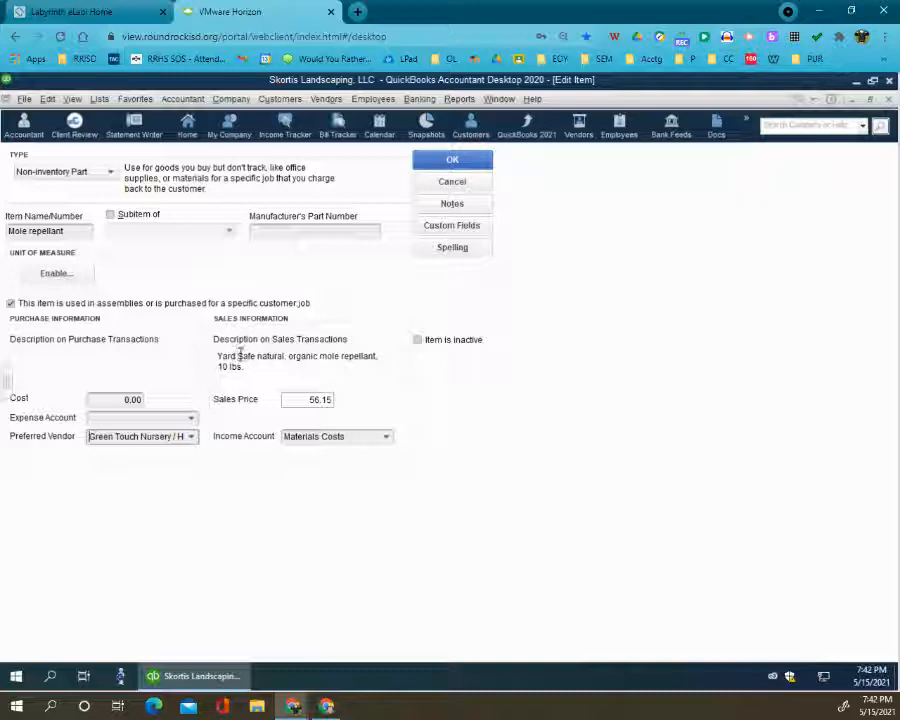
- Copy the Mole repellant item's sales description into its description on purchase transactions
{"action": "left_click_drag", "start_coordinate": [257, 368], "coordinate": [218, 361]}
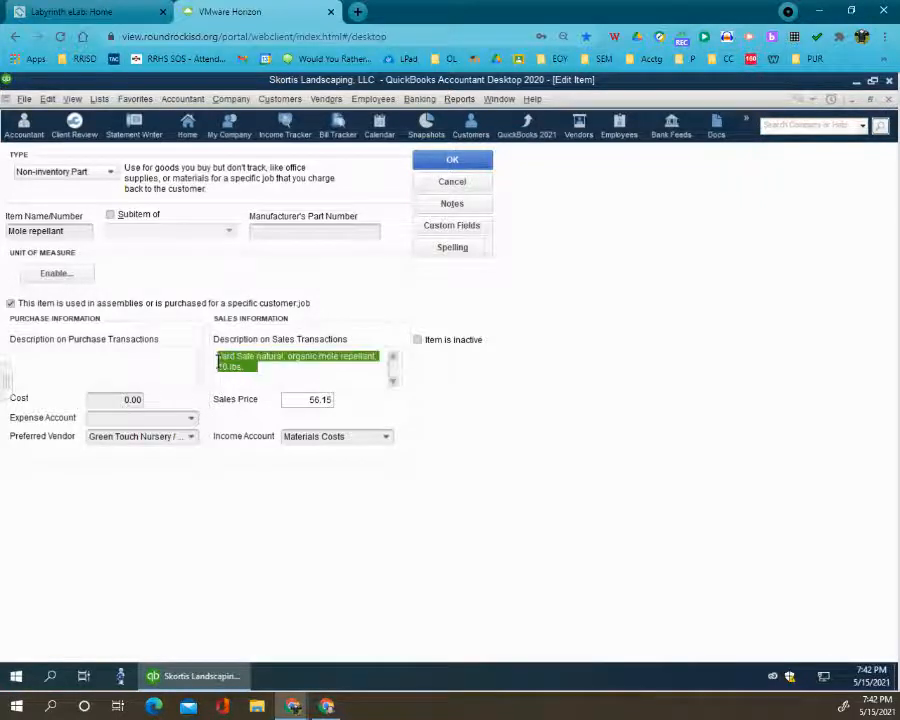
{"action": "right_click", "coordinate": [218, 361]}
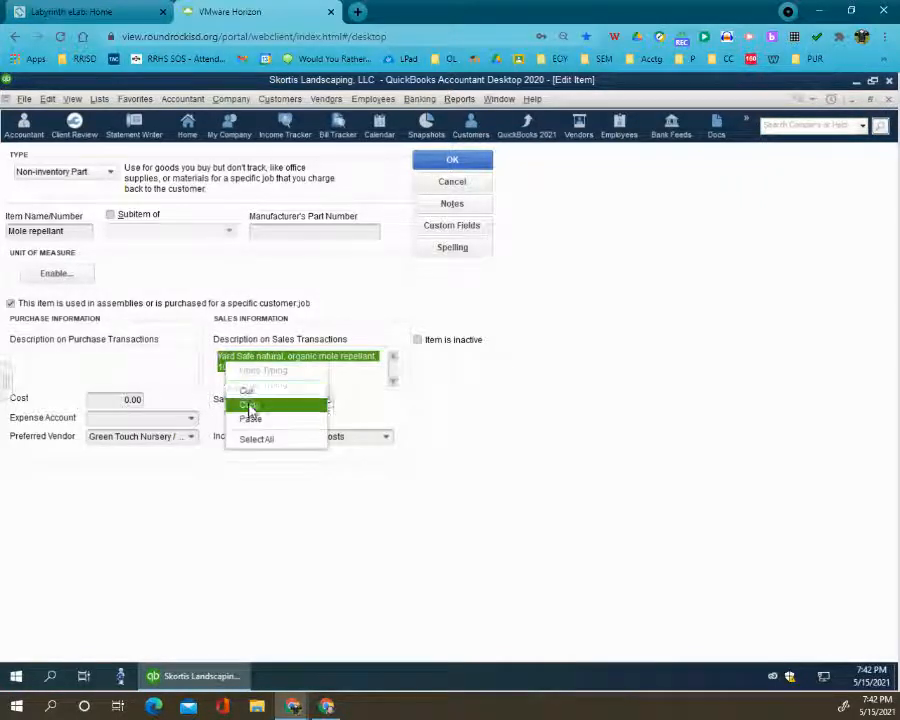
{"action": "left_click", "coordinate": [250, 402]}
{"action": "left_click", "coordinate": [100, 364]}
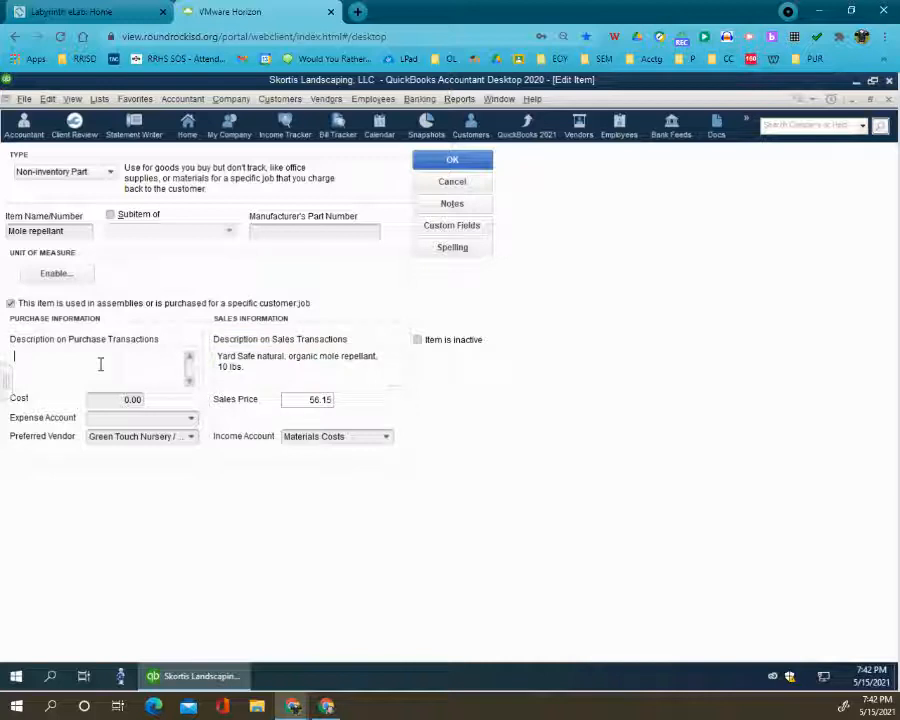
{"action": "right_click", "coordinate": [100, 364]}
{"action": "left_click", "coordinate": [130, 422]}
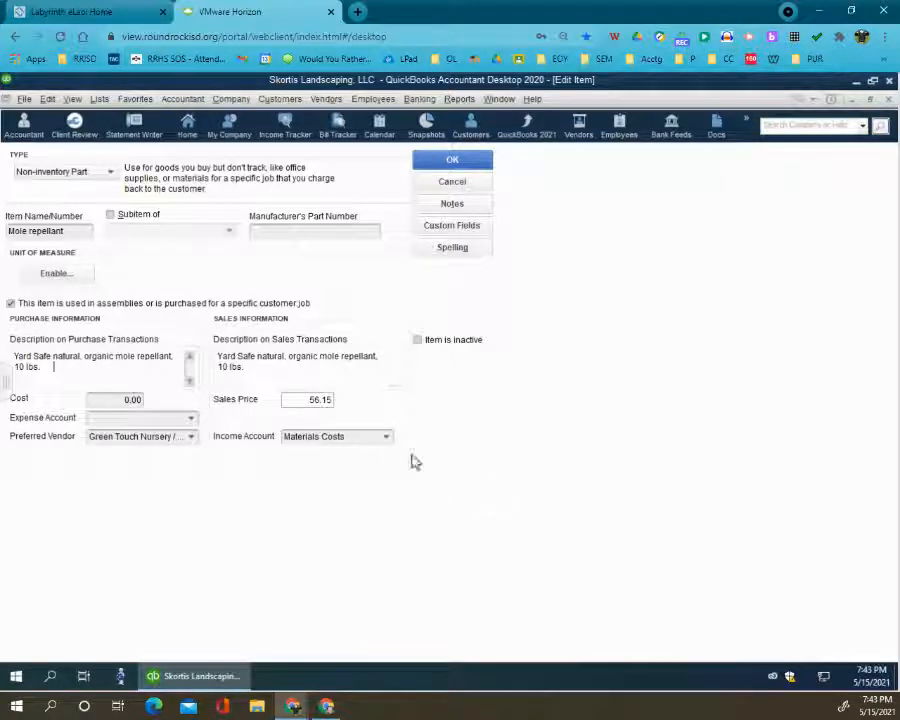
- Set Mole repellant's cost to 56.15, expense account to Materials Costs and income account to Maintenance Services, and save, updating existing transactions
{"action": "left_click", "coordinate": [476, 168]}
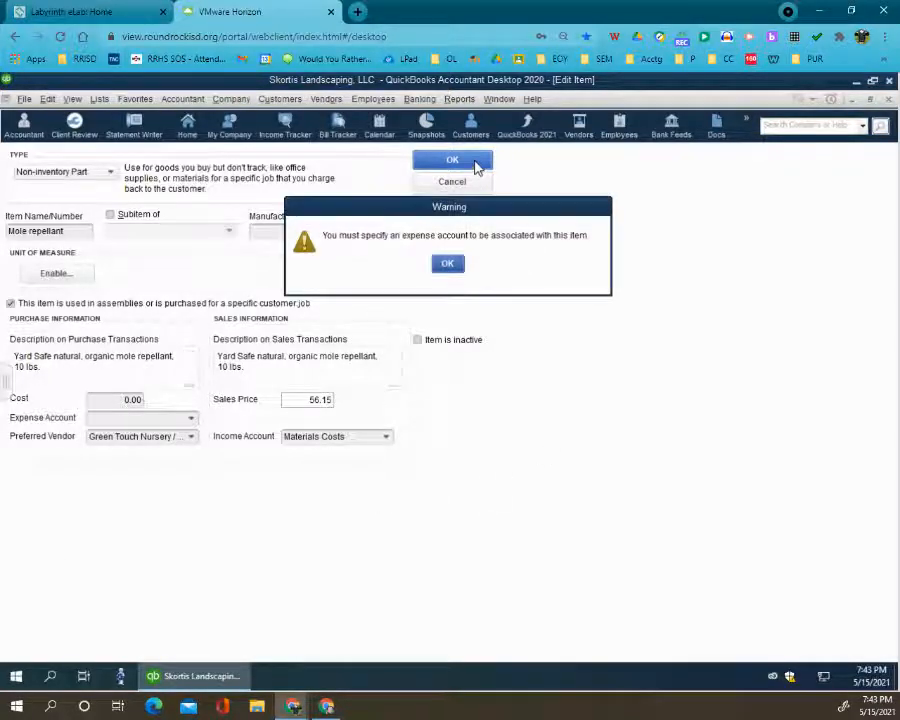
{"action": "left_click", "coordinate": [452, 265]}
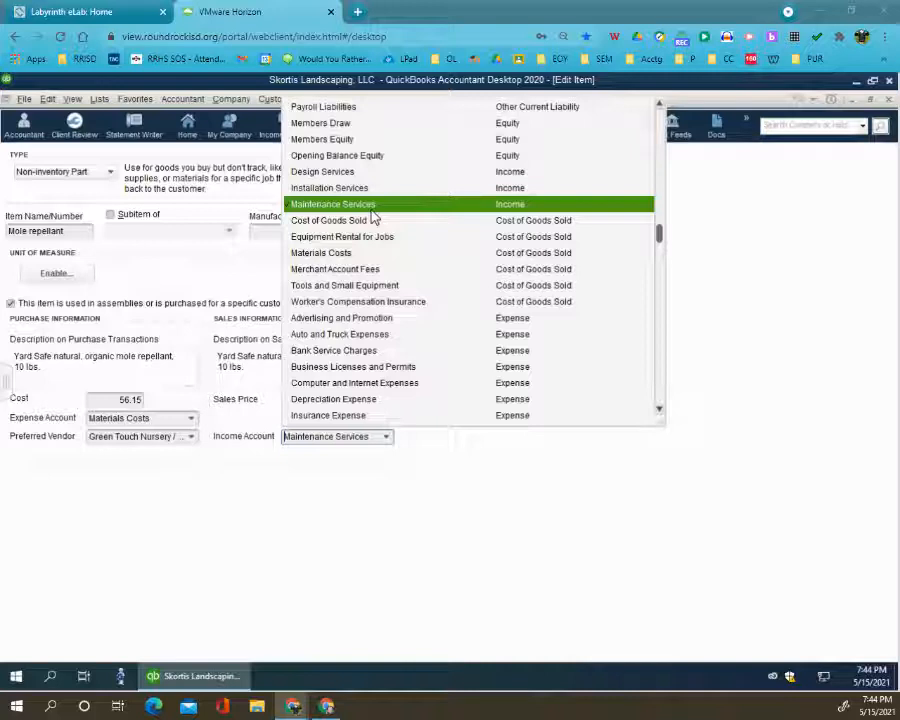
{"action": "left_click", "coordinate": [502, 474]}
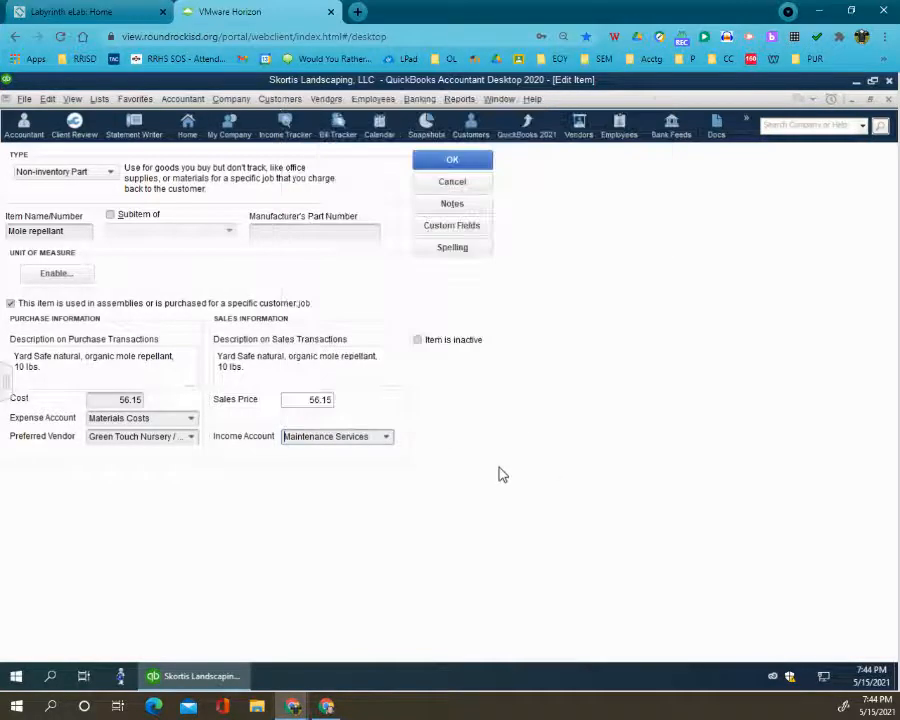
{"action": "left_click", "coordinate": [443, 163]}
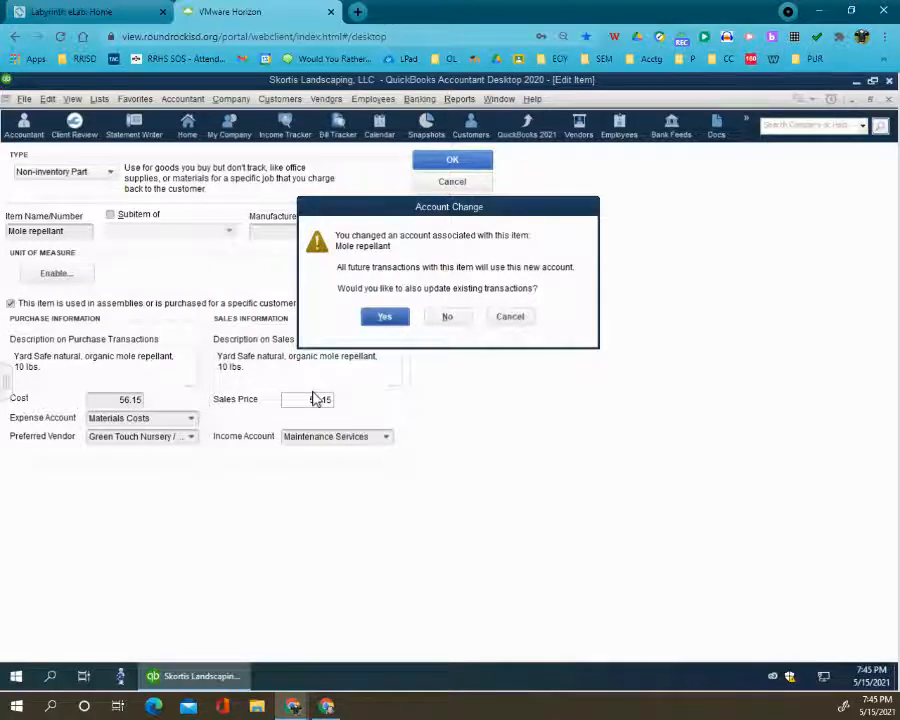
{"action": "left_click", "coordinate": [385, 317]}
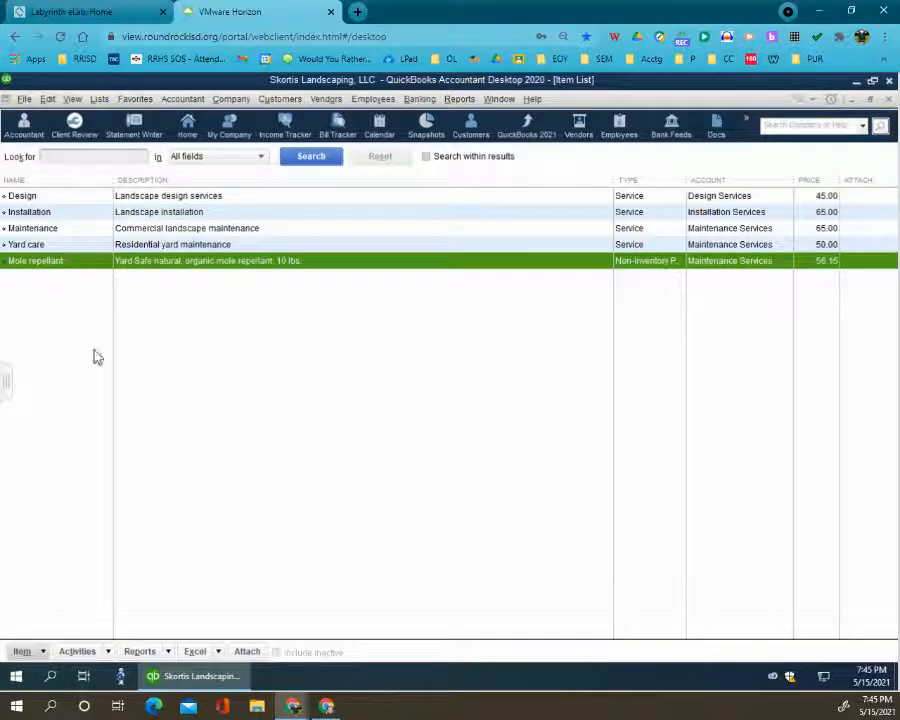
- Start a new Non-inventory Part item and mark it as used in assemblies or purchased for a specific customer:job
{"action": "left_click", "coordinate": [43, 652]}
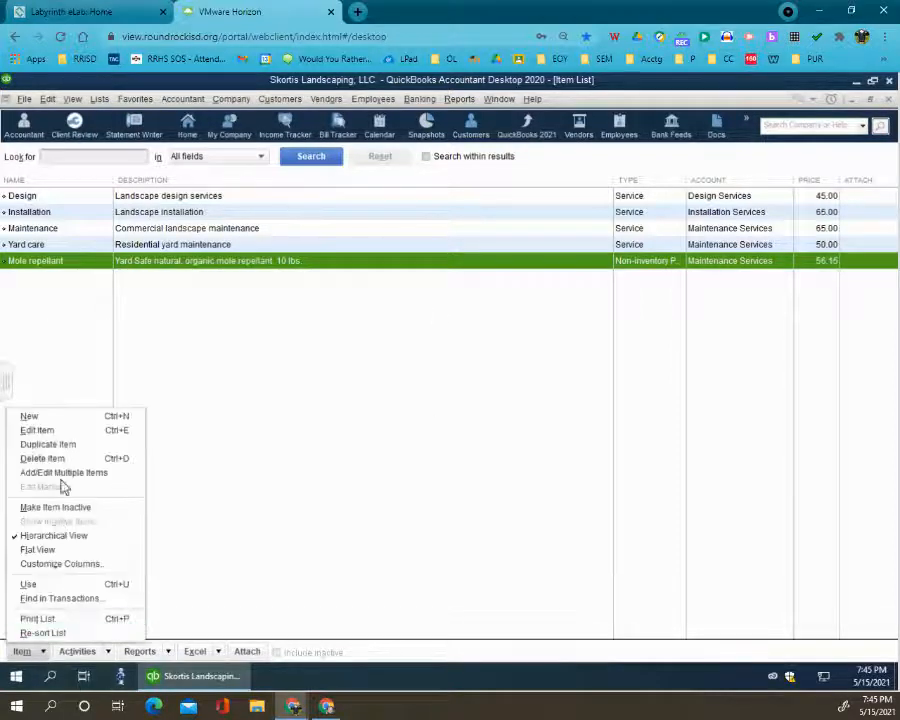
{"action": "left_click", "coordinate": [75, 417]}
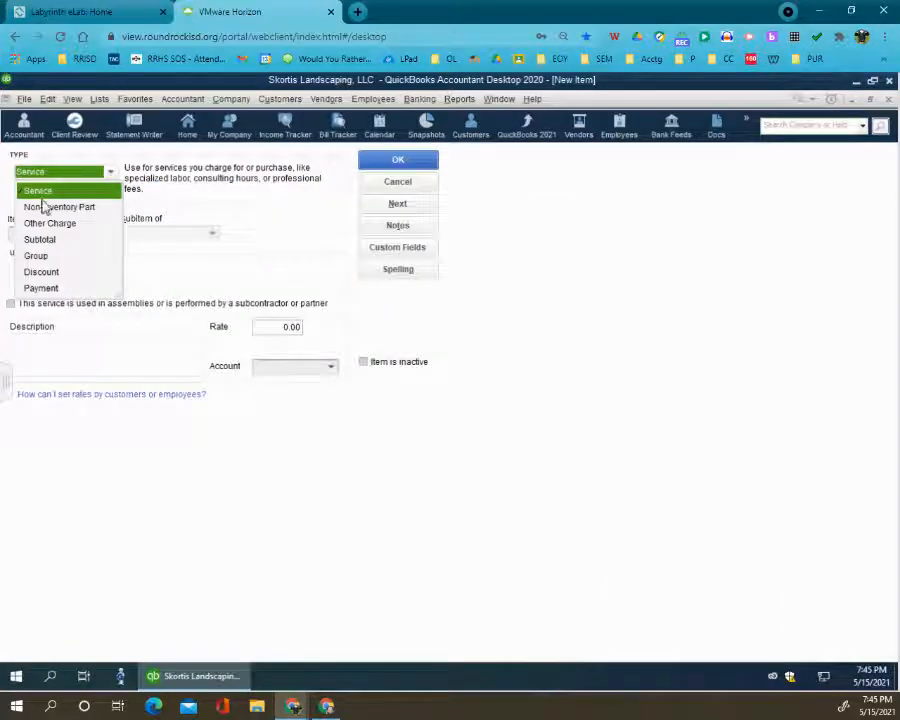
{"action": "left_click", "coordinate": [72, 206]}
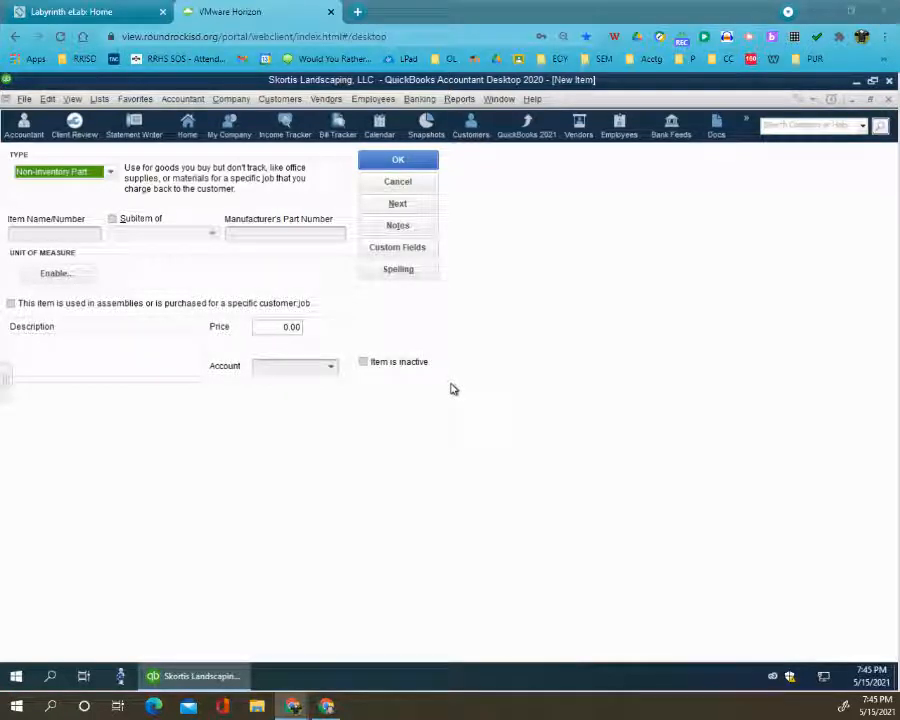
{"action": "left_click", "coordinate": [50, 230]}
{"action": "right_click", "coordinate": [51, 232]}
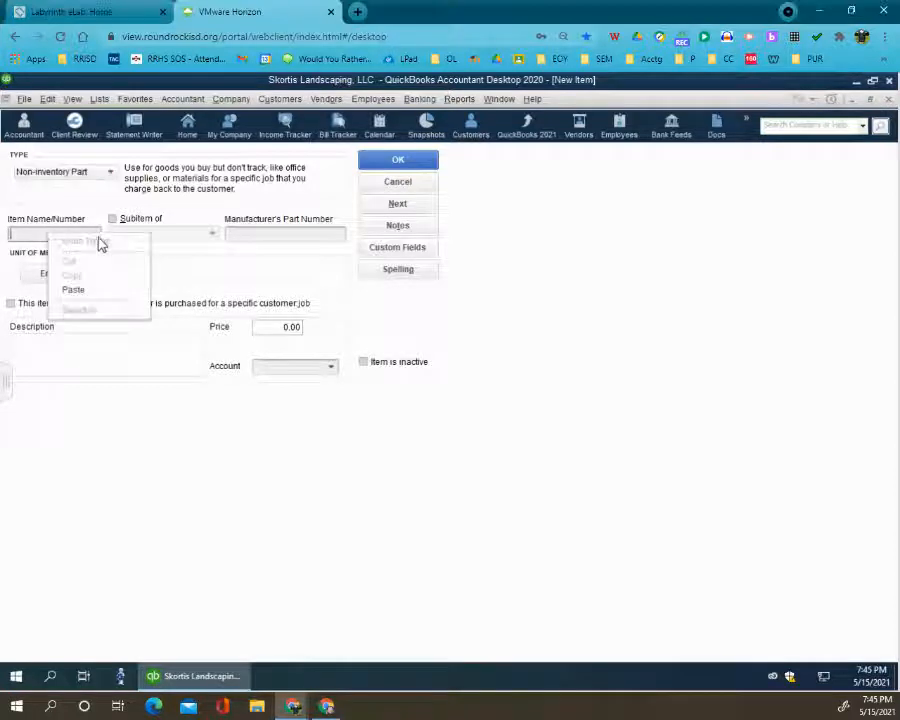
{"action": "left_click", "coordinate": [83, 293]}
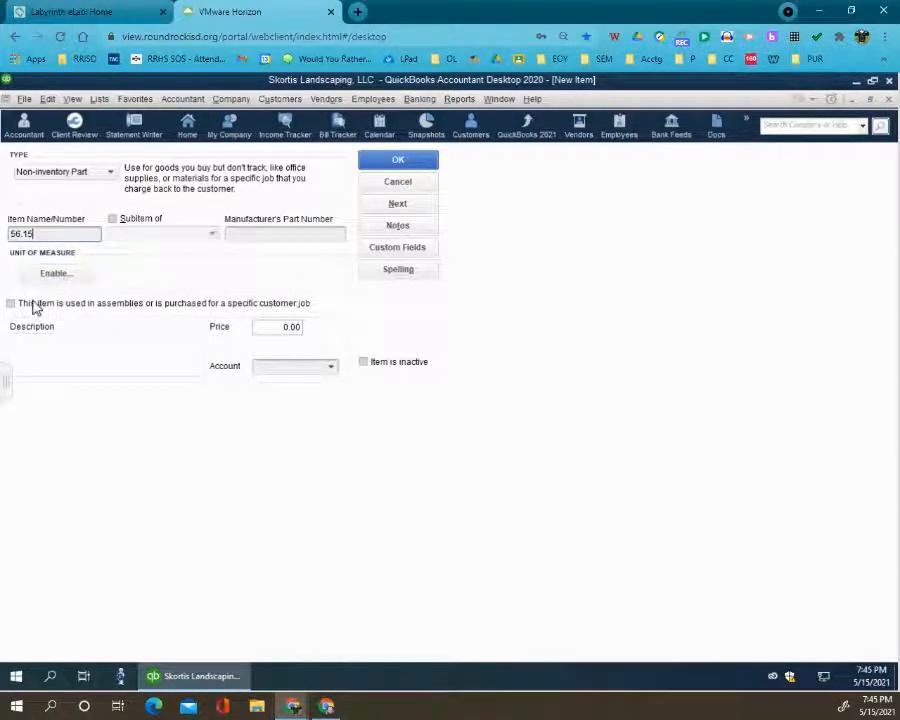
{"action": "left_click", "coordinate": [35, 306]}
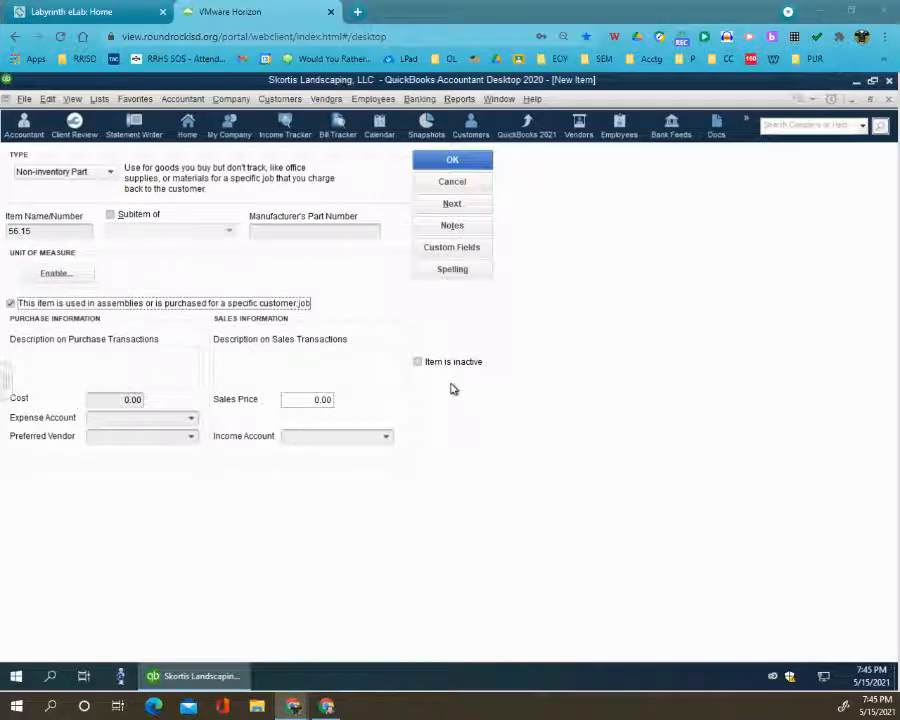
- Try to replace the stray 56.15 in the new item's name with pasted text
{"action": "left_click", "coordinate": [35, 231]}
{"action": "double_click", "coordinate": [35, 231]}
{"action": "right_click", "coordinate": [40, 232]}
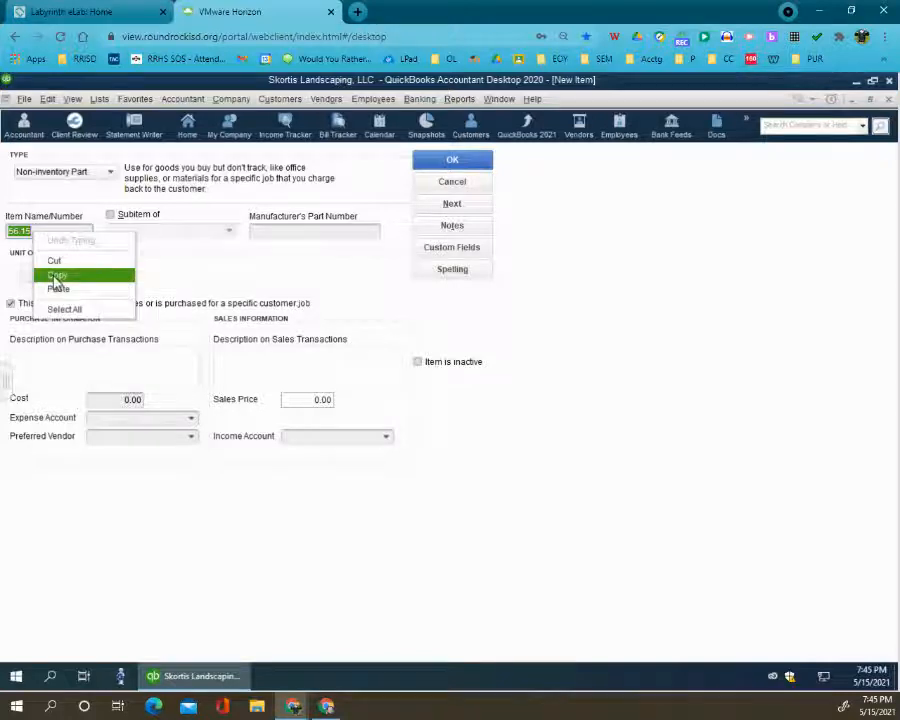
{"action": "left_click", "coordinate": [58, 273]}
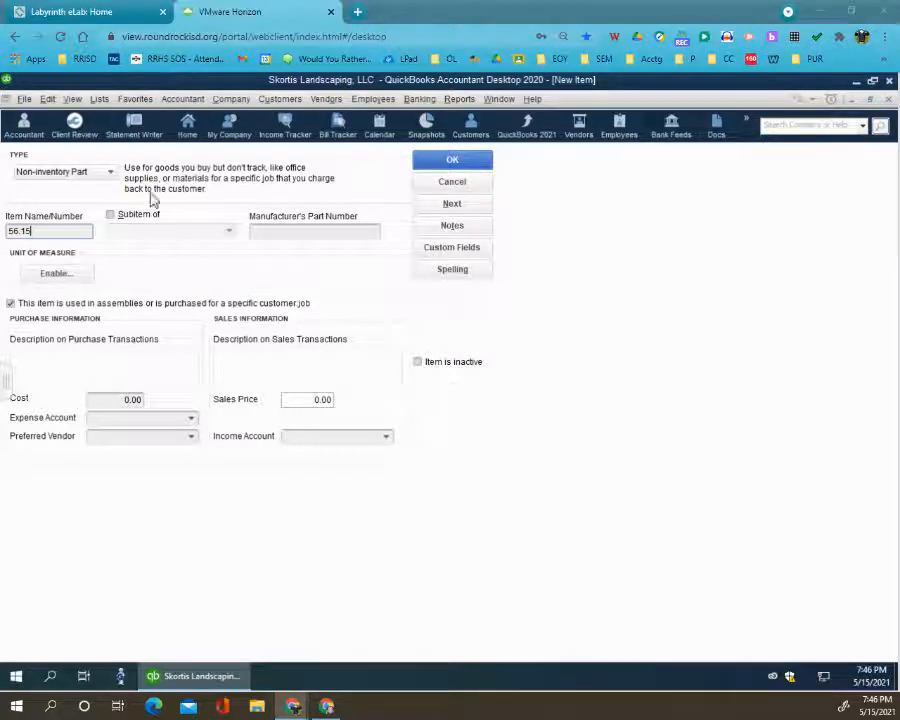
{"action": "left_click", "coordinate": [19, 234]}
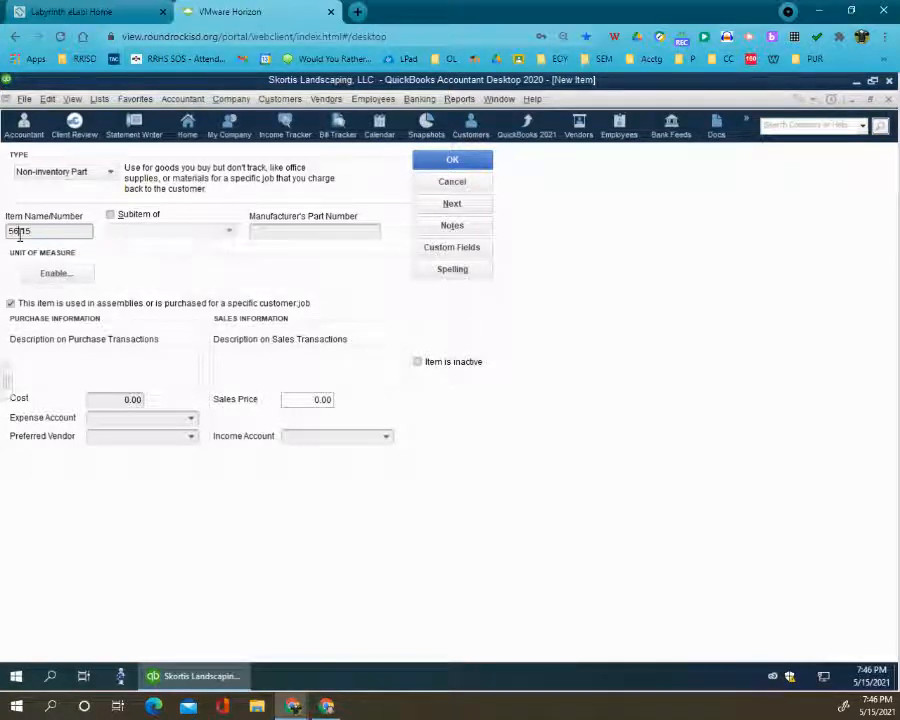
{"action": "double_click", "coordinate": [20, 232]}
{"action": "right_click", "coordinate": [20, 232]}
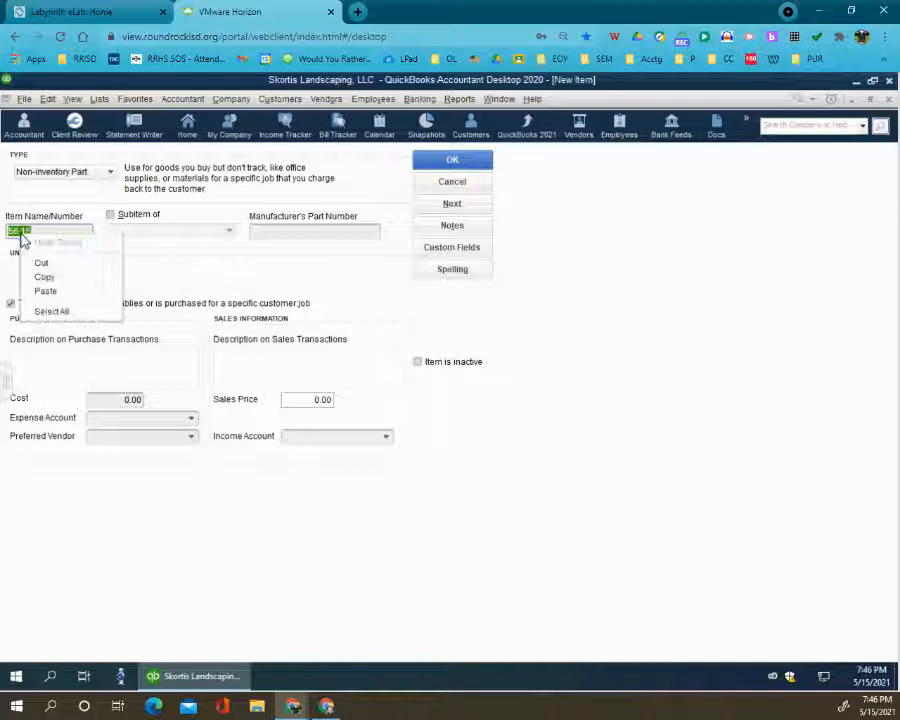
{"action": "left_click", "coordinate": [44, 290]}
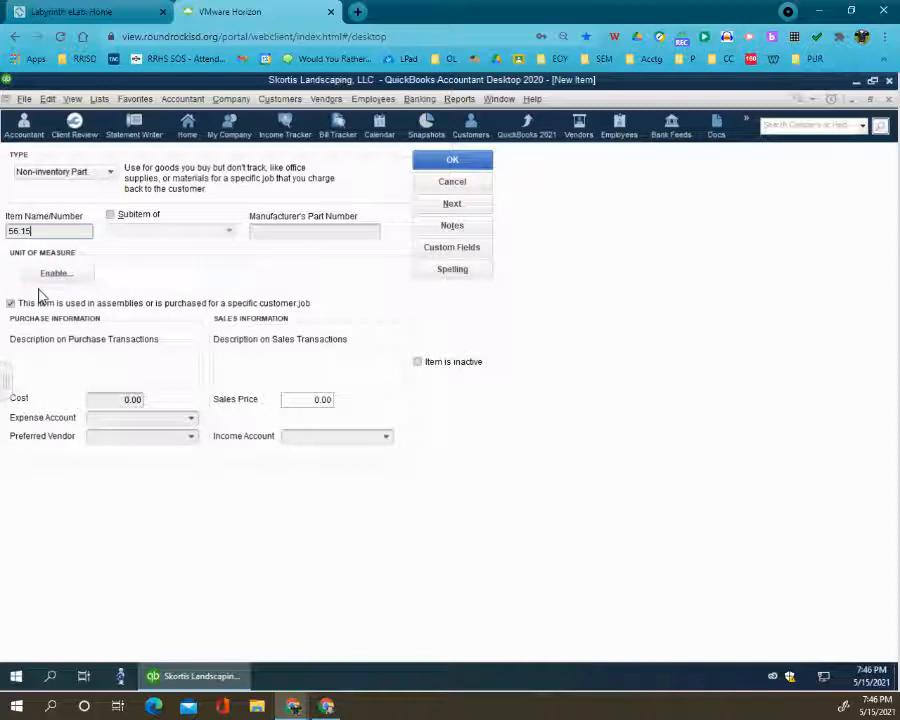
- Name the item Lawn fertilizer, describe it as "Green Touch Specialty Lawn Food, 33 lbs.", enter 45.13, Materials Costs, Green Touch Nursery and Maintenance Services, and save
{"action": "double_click", "coordinate": [18, 230]}
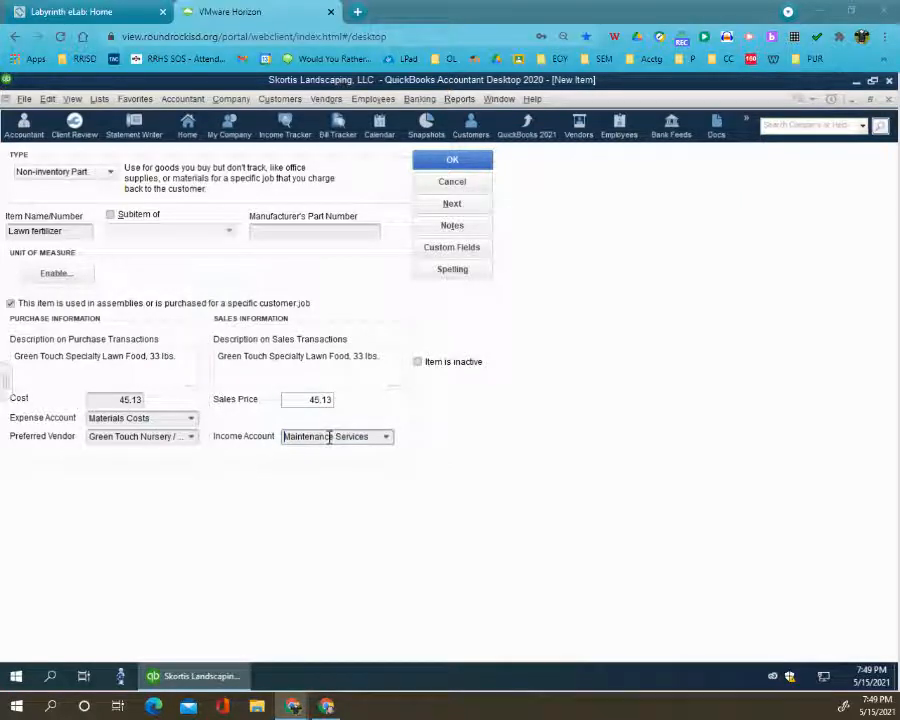
{"action": "left_click", "coordinate": [386, 438]}
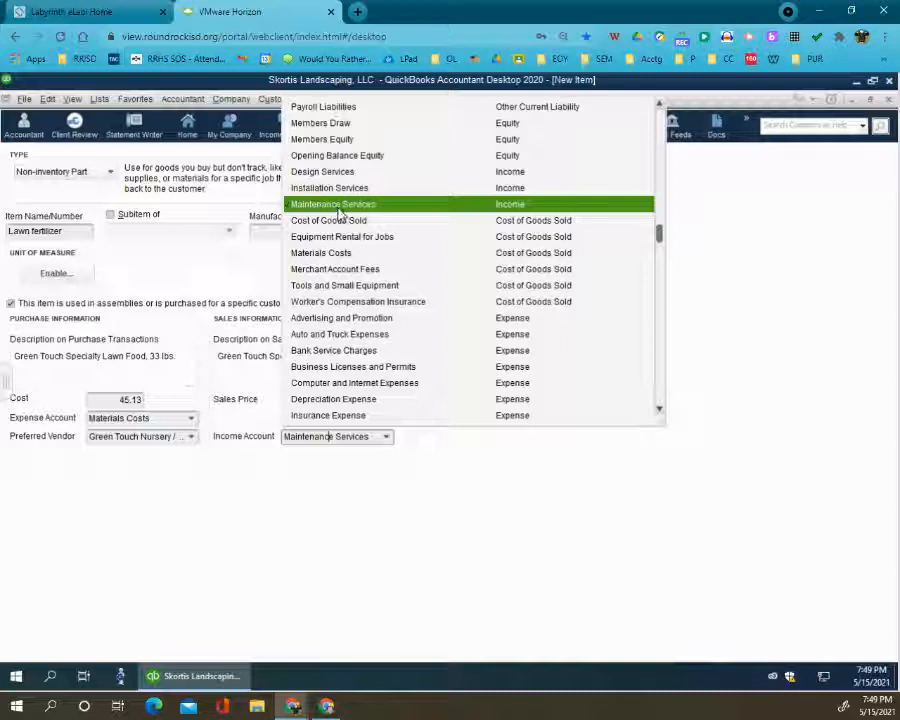
{"action": "left_click", "coordinate": [410, 489]}
{"action": "left_click", "coordinate": [438, 162]}
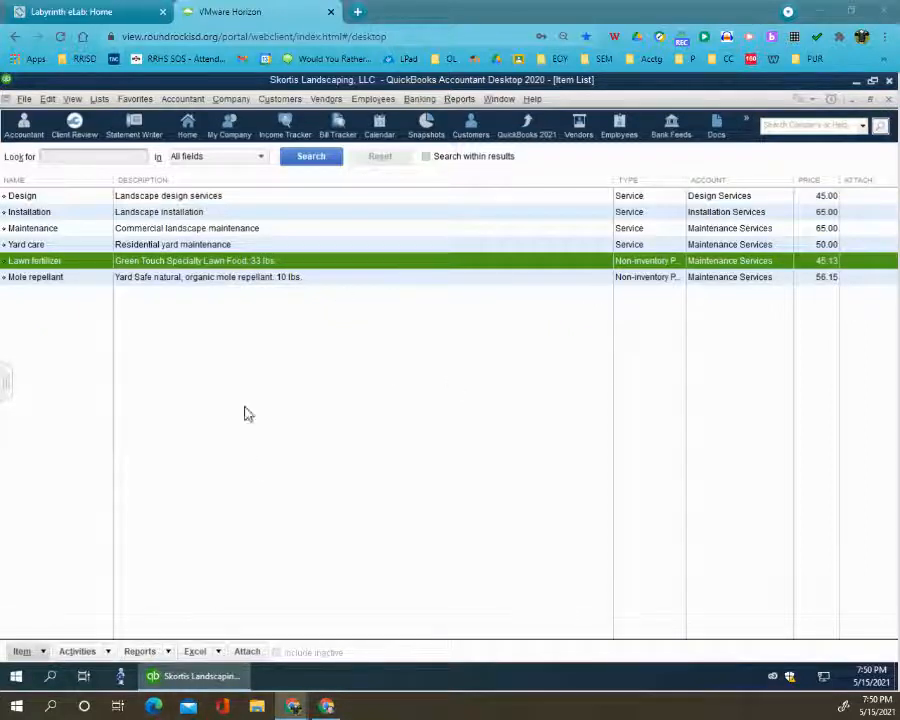
- Create another Non-inventory Part item named Monofilament line
{"action": "left_click", "coordinate": [24, 651]}
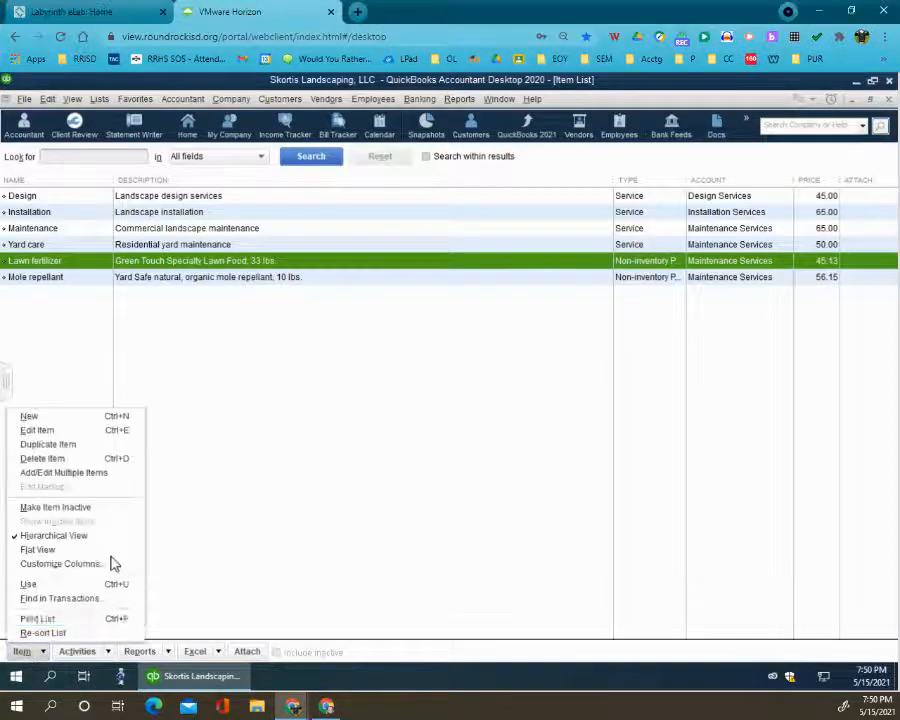
{"action": "left_click", "coordinate": [60, 418]}
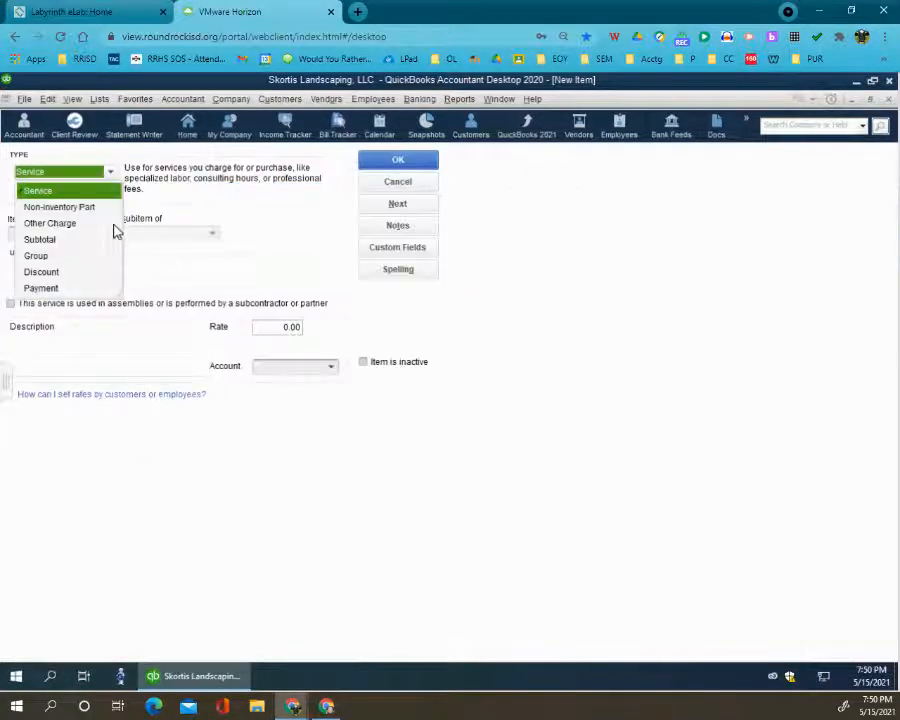
{"action": "left_click", "coordinate": [104, 208]}
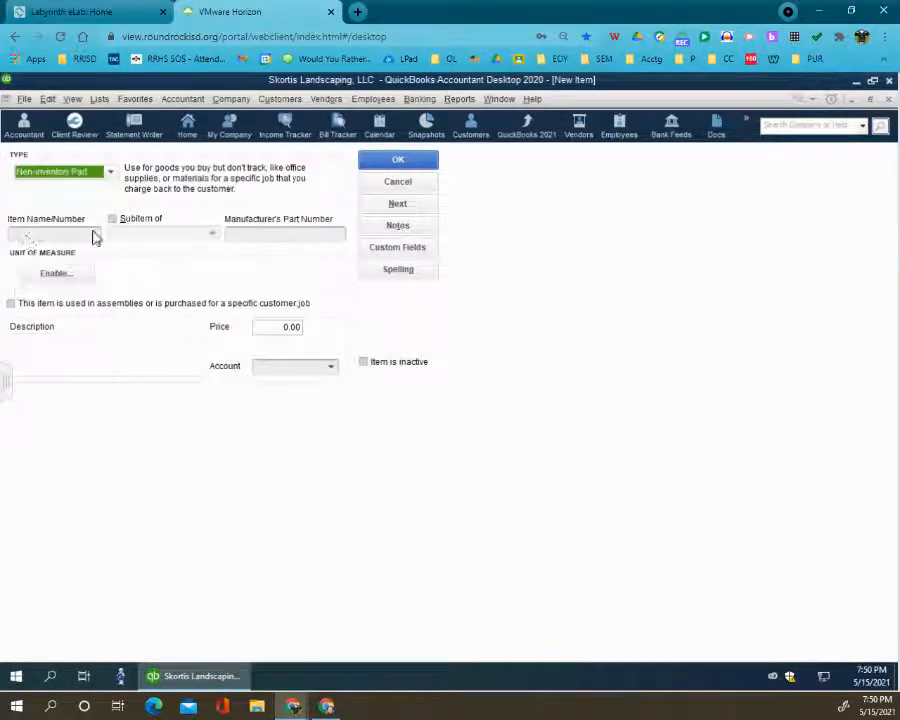
{"action": "left_click", "coordinate": [32, 233]}
{"action": "type", "text": "Monofilament line"}
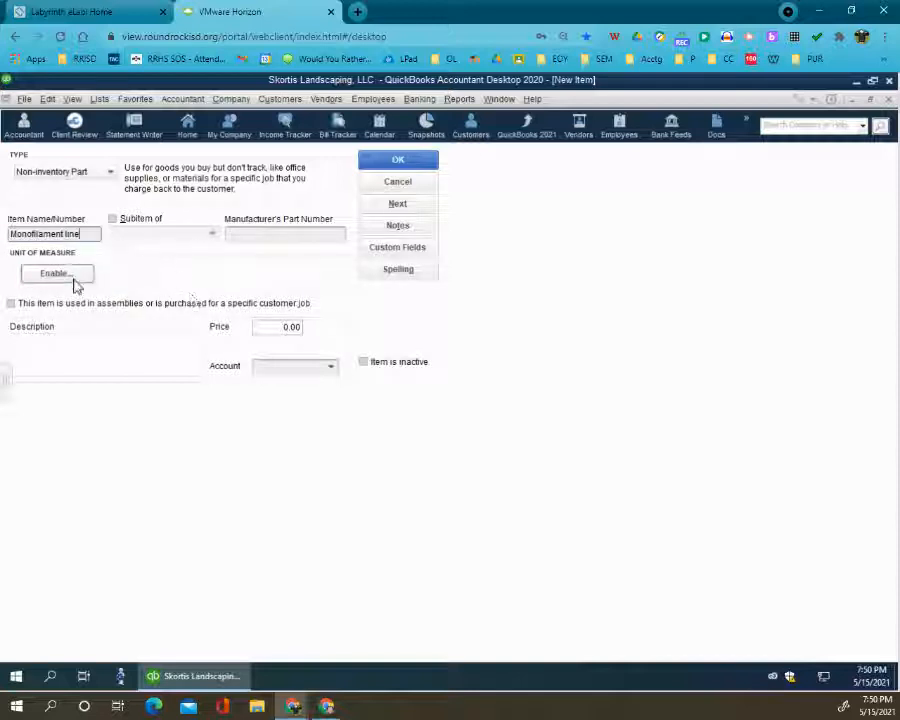
- Mark Monofilament line as purchased for a specific customer:job, with the purchase description "String trimmer line, 3 lb. spool"
{"action": "left_click", "coordinate": [11, 304]}
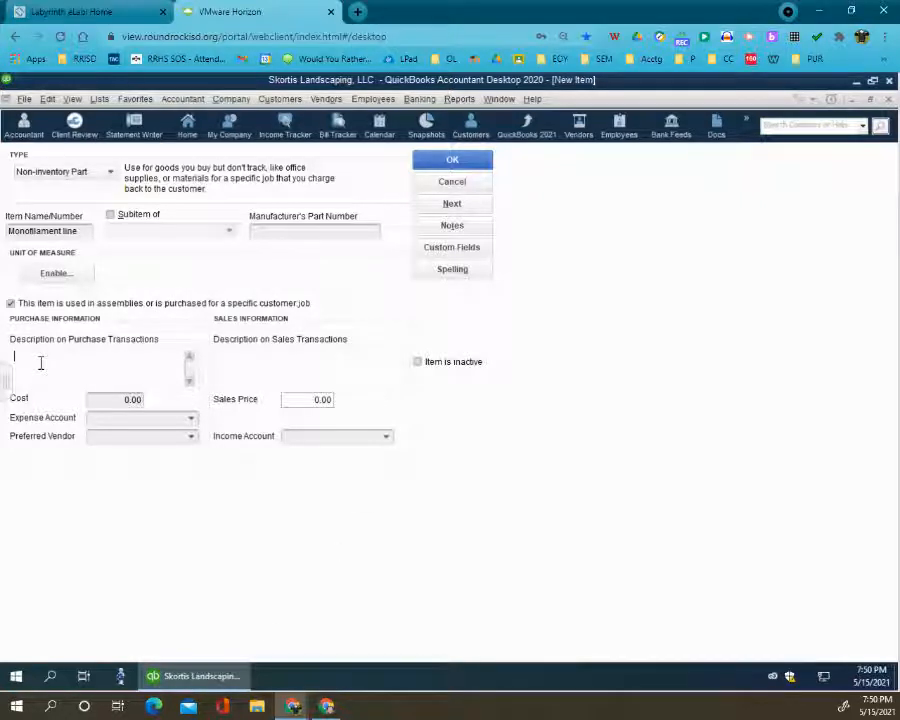
{"action": "key", "text": "ctrl+v"}
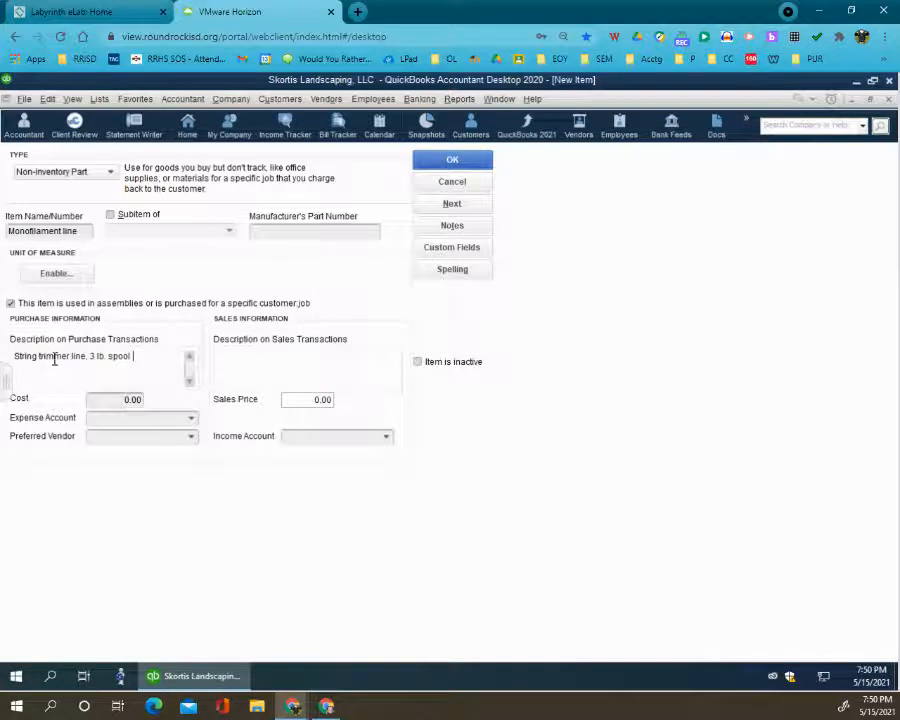
- Set Monofilament line's purchase cost to 34.00 and its expense account to Tools and Small Equipment
{"action": "left_click", "coordinate": [133, 399]}
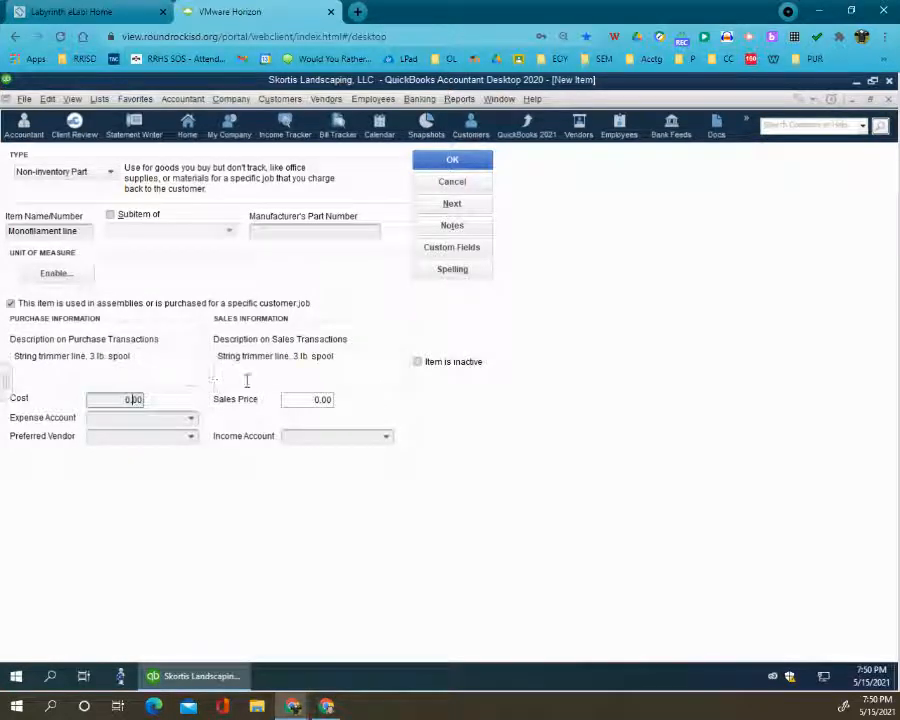
{"action": "double_click", "coordinate": [133, 399]}
{"action": "type", "text": "14"}
{"action": "left_click", "coordinate": [191, 419]}
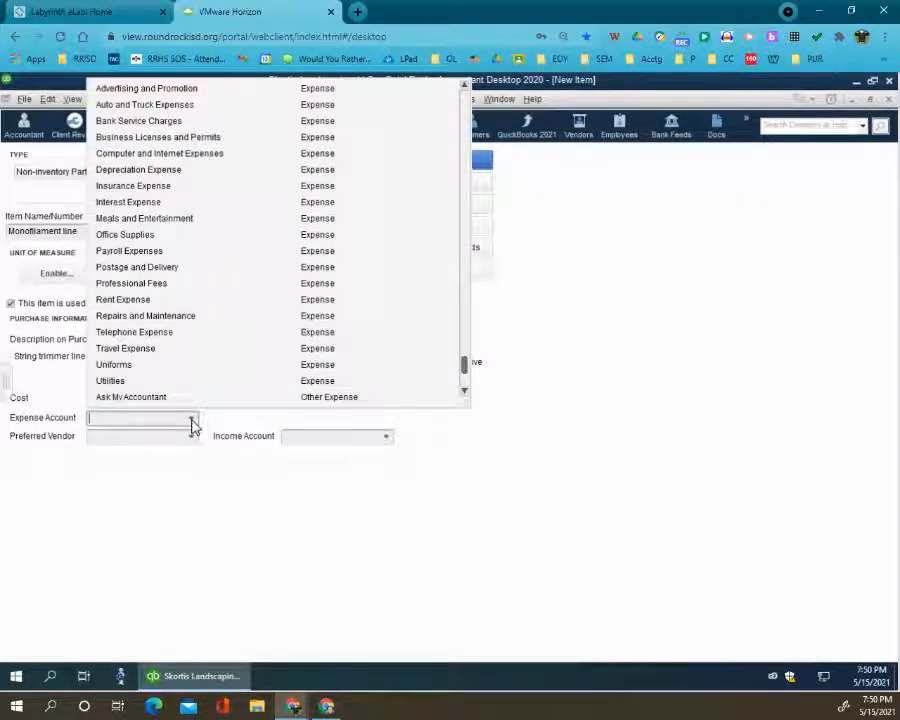
{"action": "scroll", "coordinate": [177, 242], "scroll_direction": "up", "scroll_amount": 2}
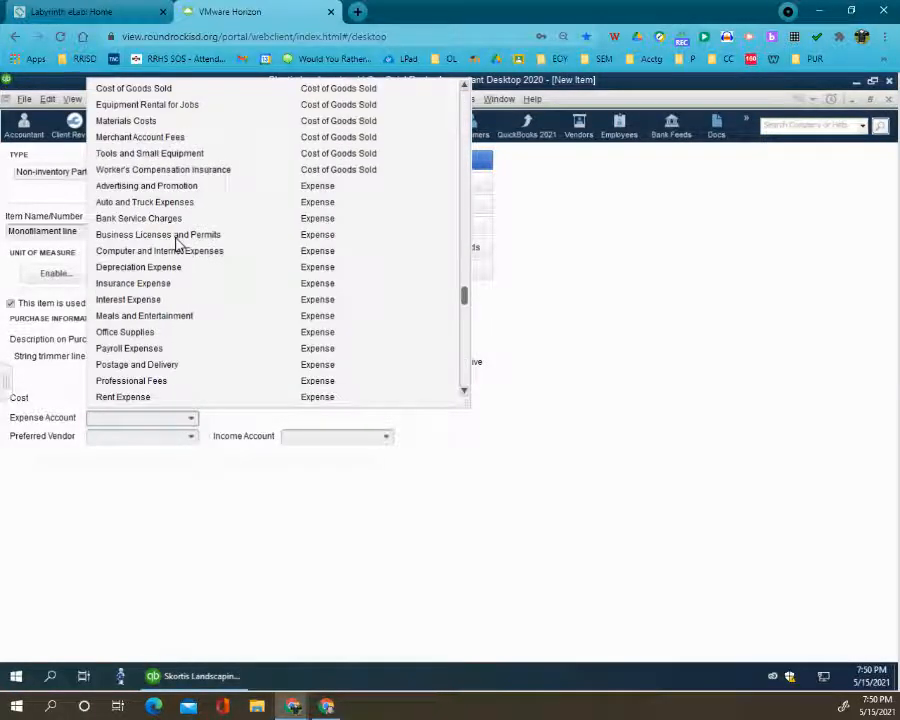
{"action": "scroll", "coordinate": [177, 242], "scroll_direction": "up", "scroll_amount": 2}
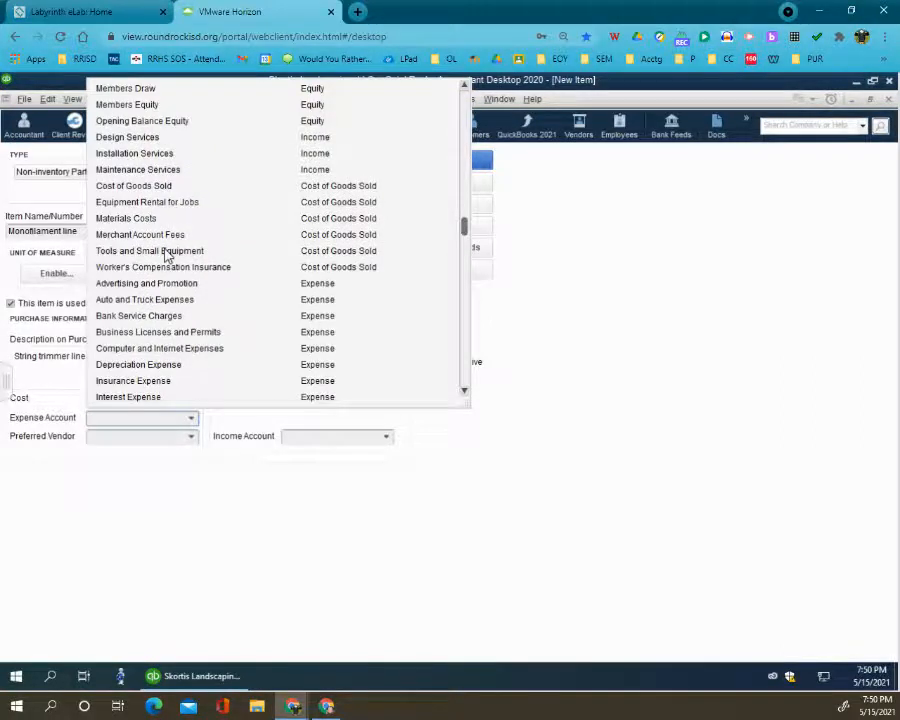
{"action": "left_click", "coordinate": [167, 256]}
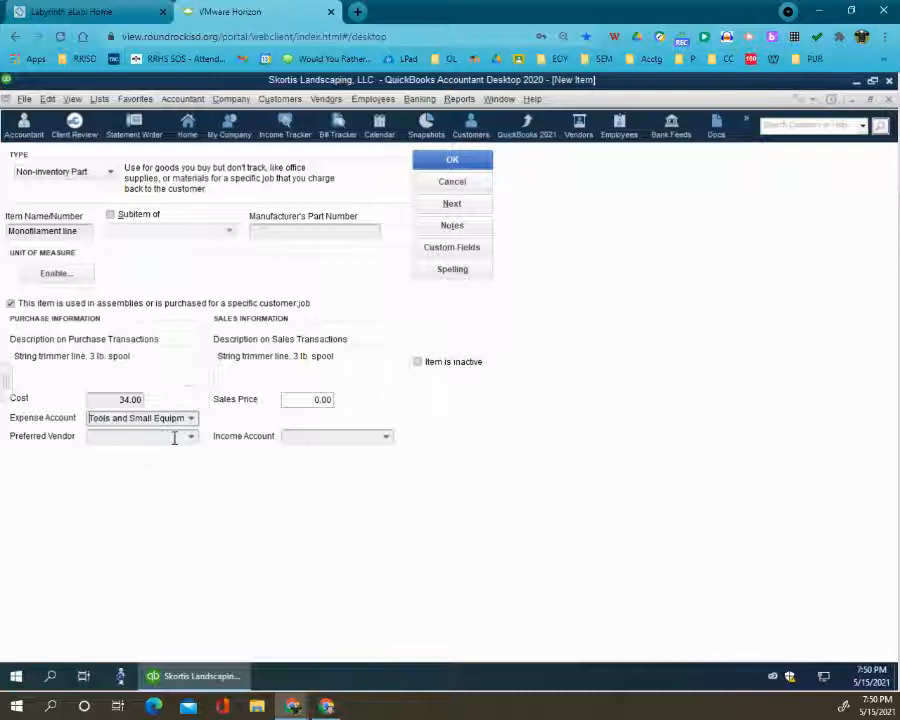
- Choose the McCall Equipment supplier as the preferred vendor for Monofilament line
{"action": "left_click", "coordinate": [191, 437]}
{"action": "left_click", "coordinate": [192, 442]}
{"action": "left_click", "coordinate": [192, 441]}
{"action": "left_click", "coordinate": [128, 553]}
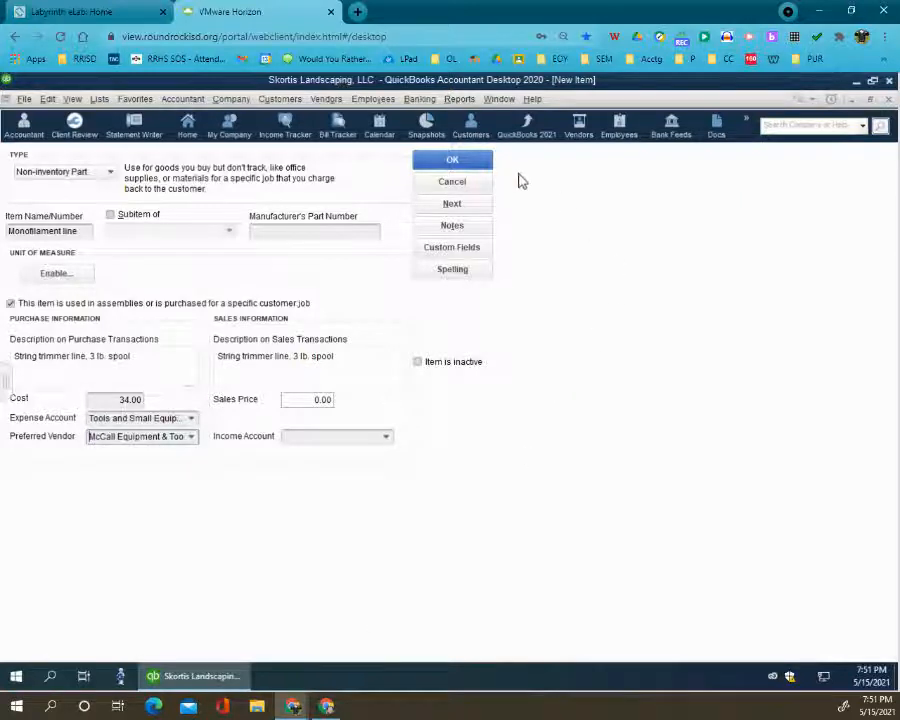
- Assign Maintenance Services as the income account for Monofilament line
{"action": "left_click", "coordinate": [454, 161]}
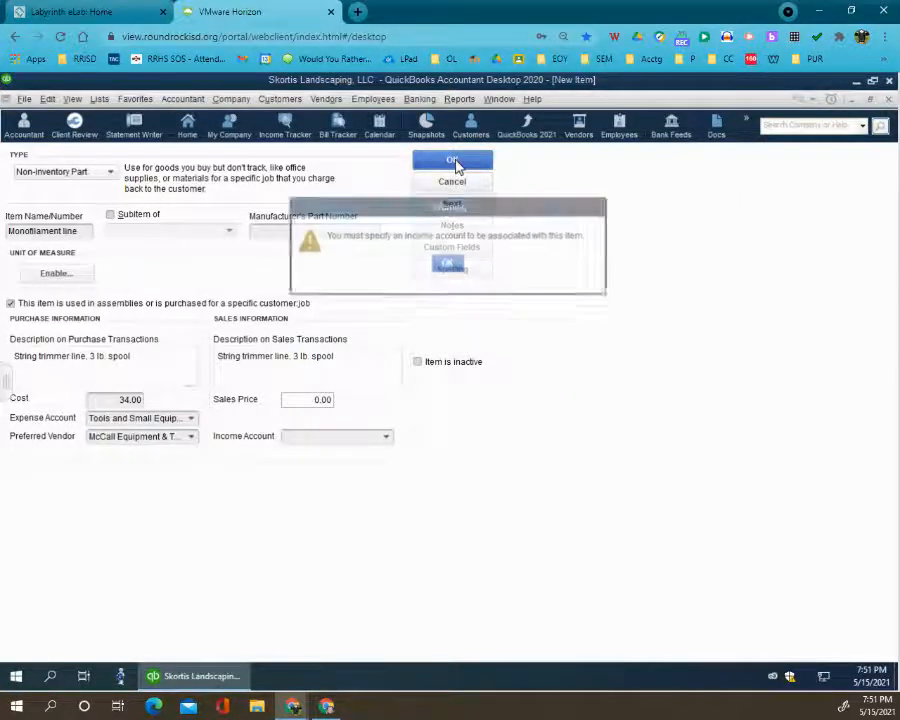
{"action": "left_click", "coordinate": [452, 268]}
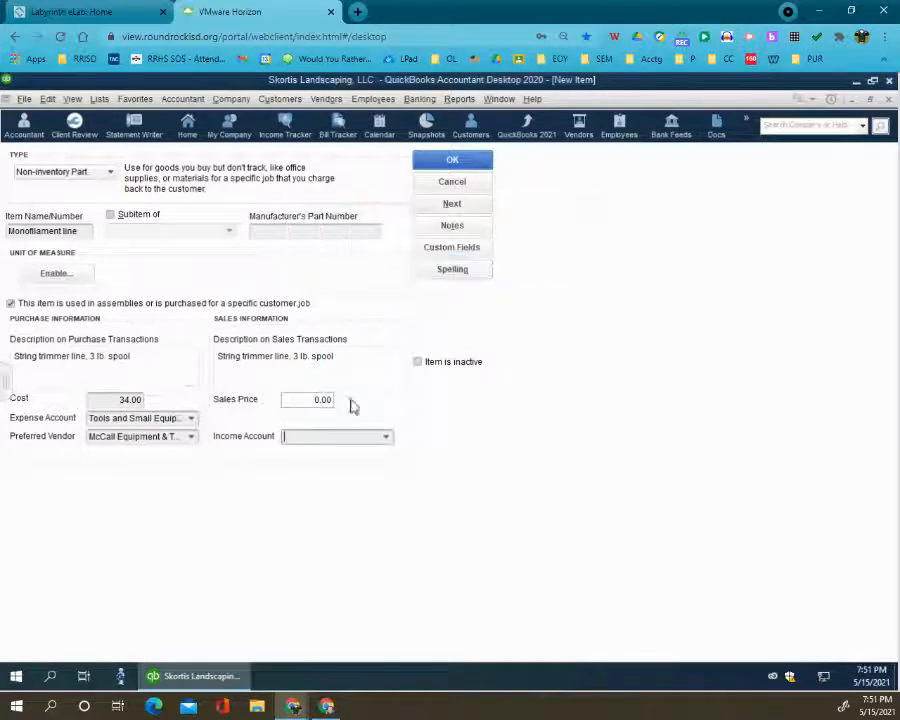
{"action": "left_click", "coordinate": [386, 438]}
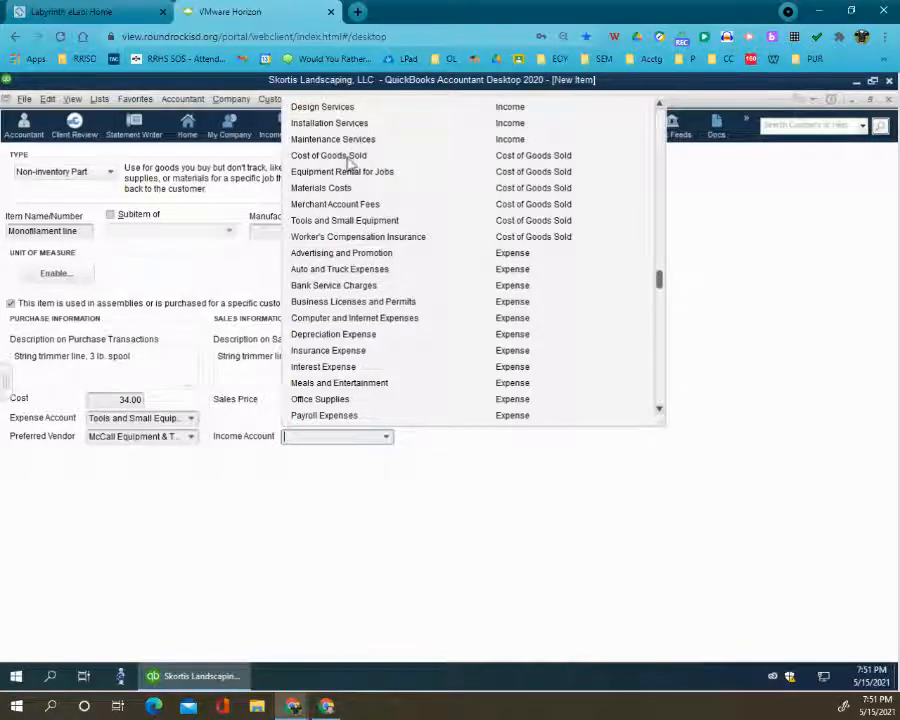
{"action": "left_click", "coordinate": [351, 140]}
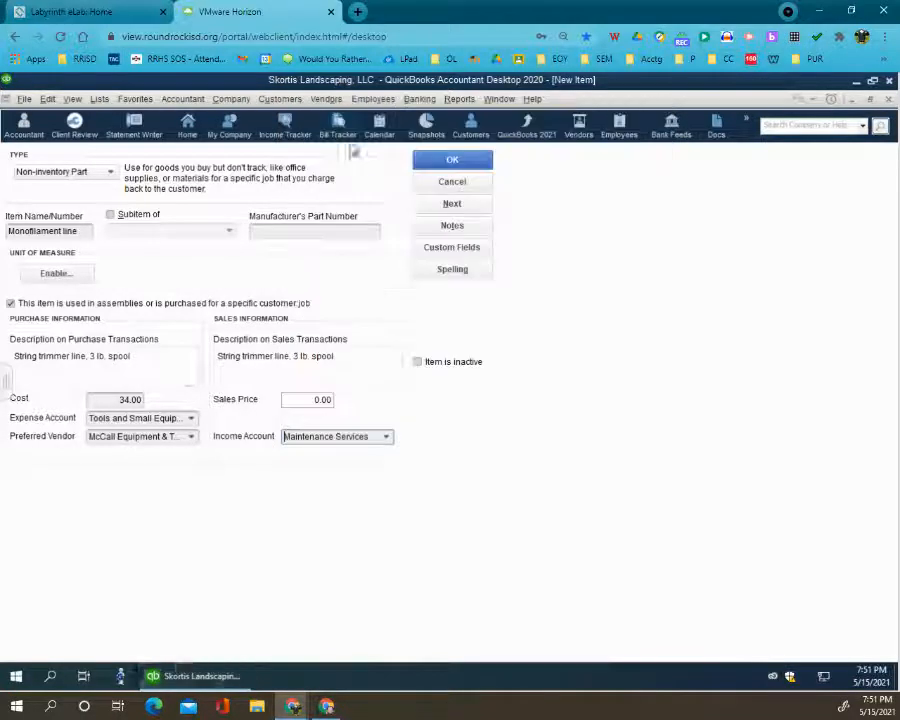
- Set Monofilament line's sales price to 34.00 and save the item
{"action": "left_click", "coordinate": [330, 400]}
{"action": "double_click", "coordinate": [320, 400]}
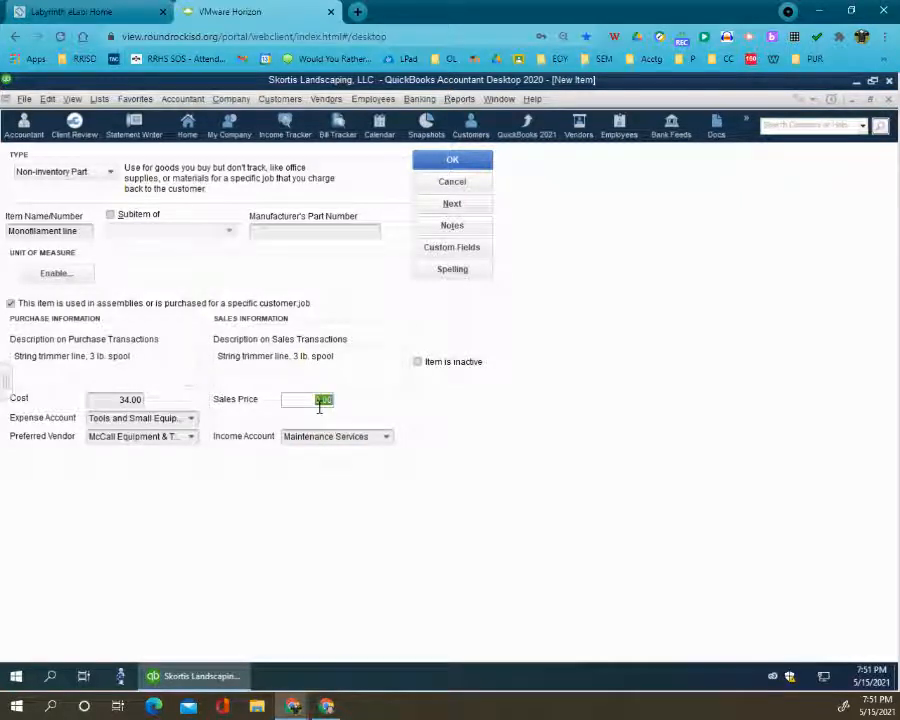
{"action": "type", "text": "34"}
{"action": "left_click", "coordinate": [466, 160]}
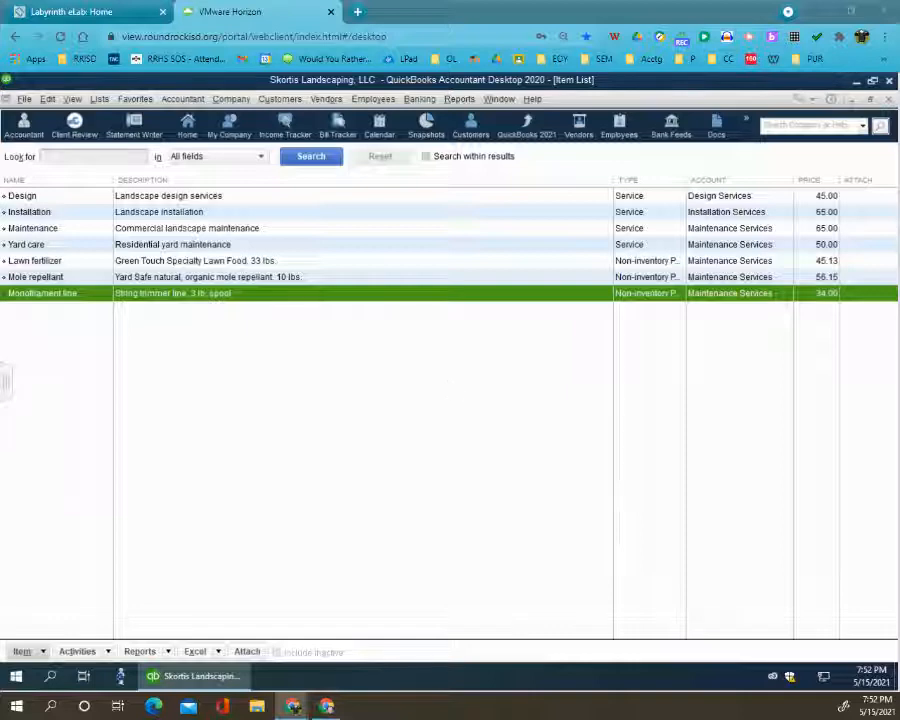
- Leave the Item List and return to the Home page
{"action": "left_click", "coordinate": [498, 99]}
{"action": "left_click", "coordinate": [529, 218]}
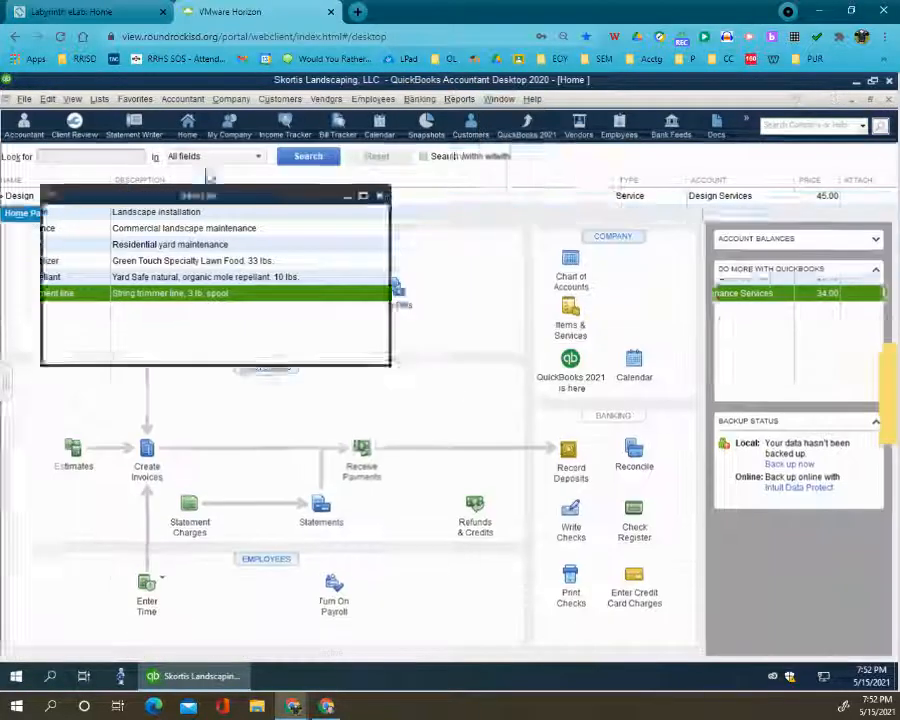